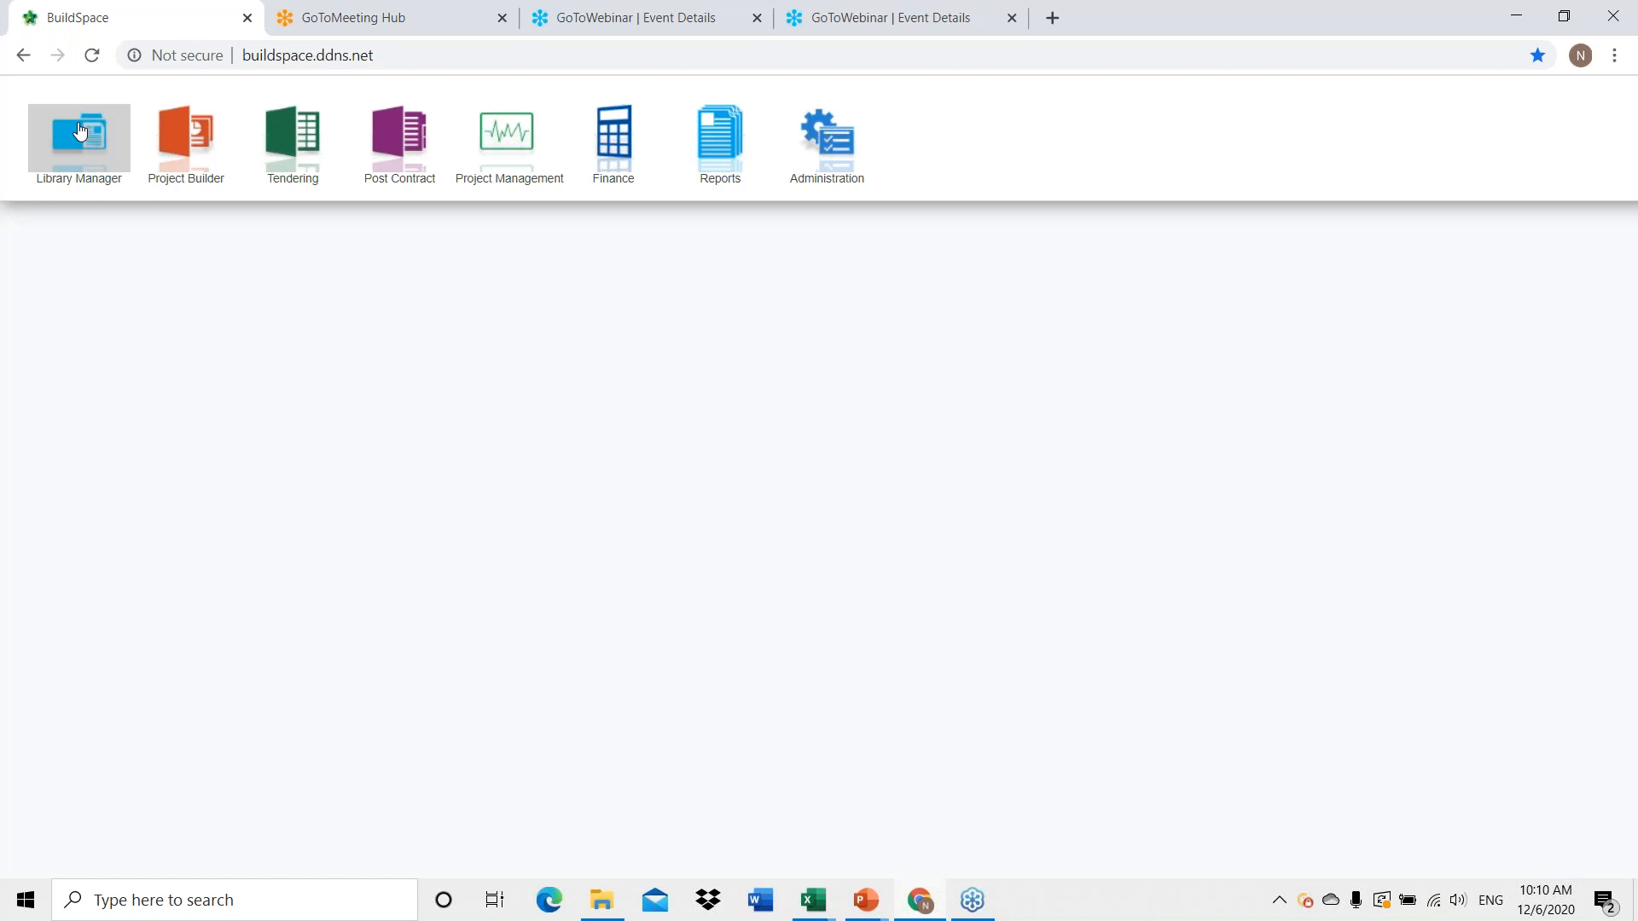
Open the Ready-mix concrete trade of the Material resource in the Resources Library.
{"action": "left_click", "coordinate": [79, 130]}
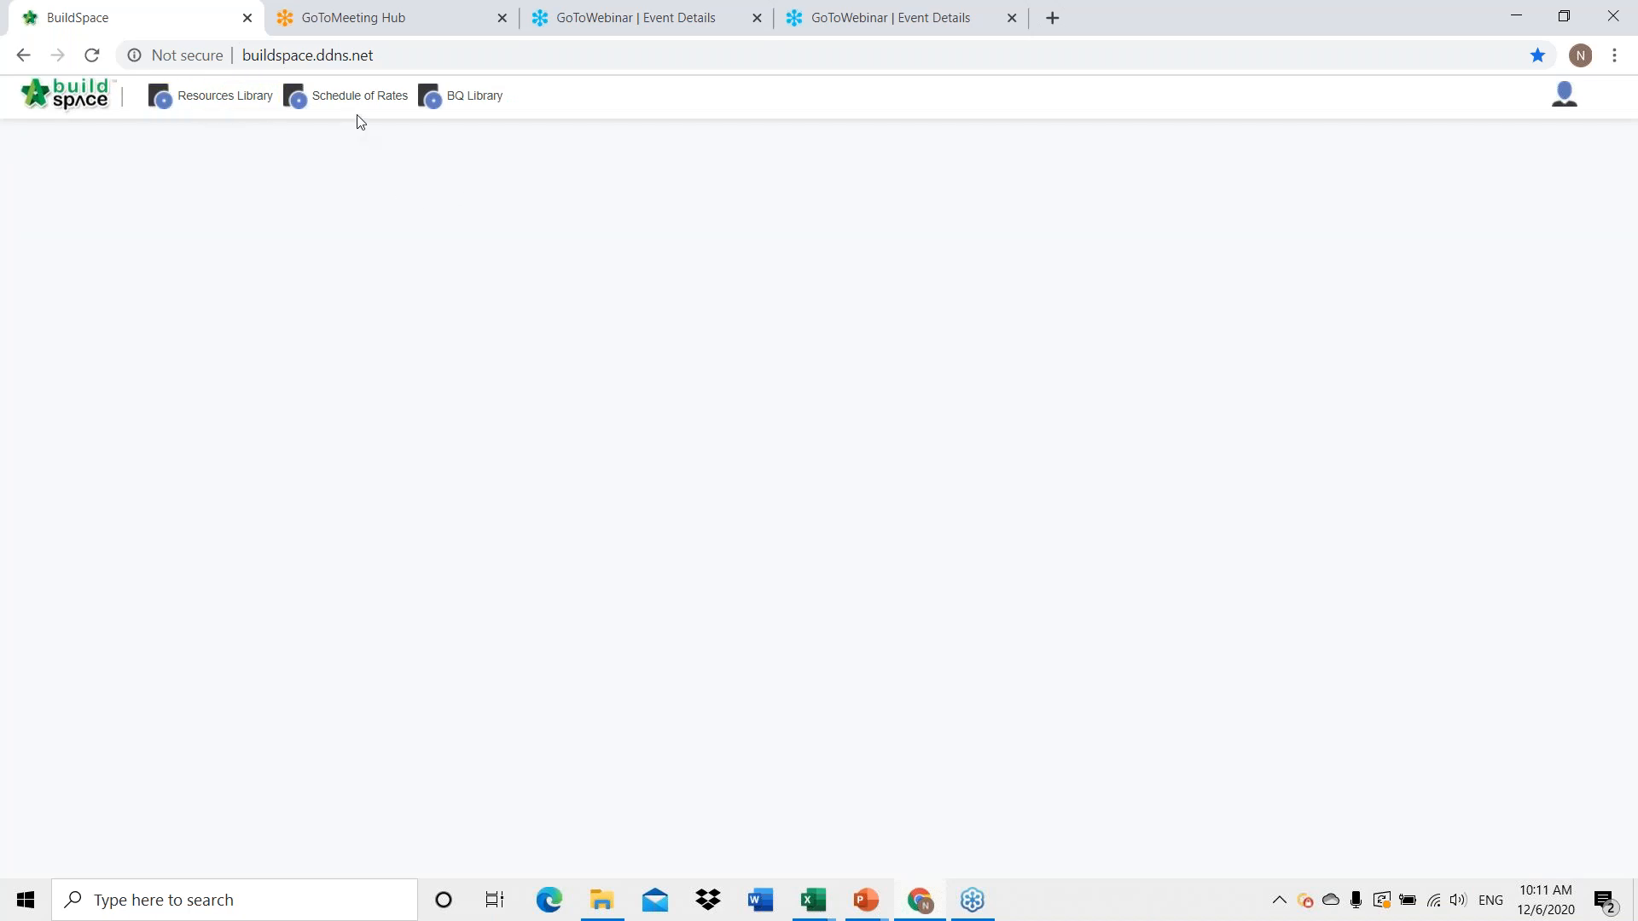
{"action": "left_click", "coordinate": [206, 105]}
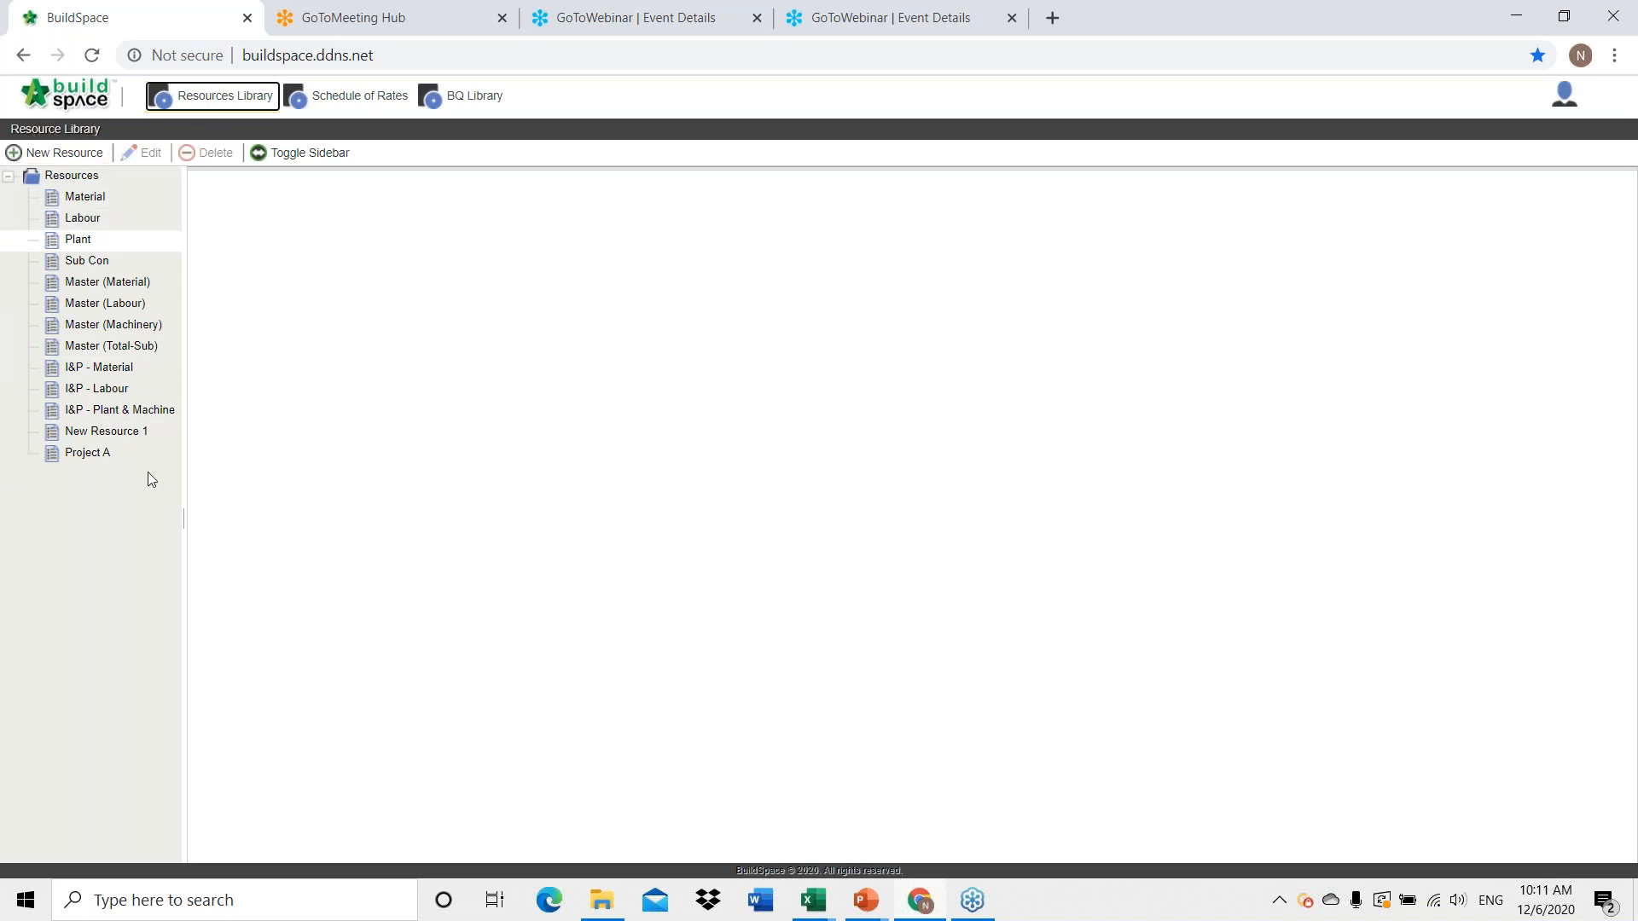
{"action": "left_click", "coordinate": [86, 195]}
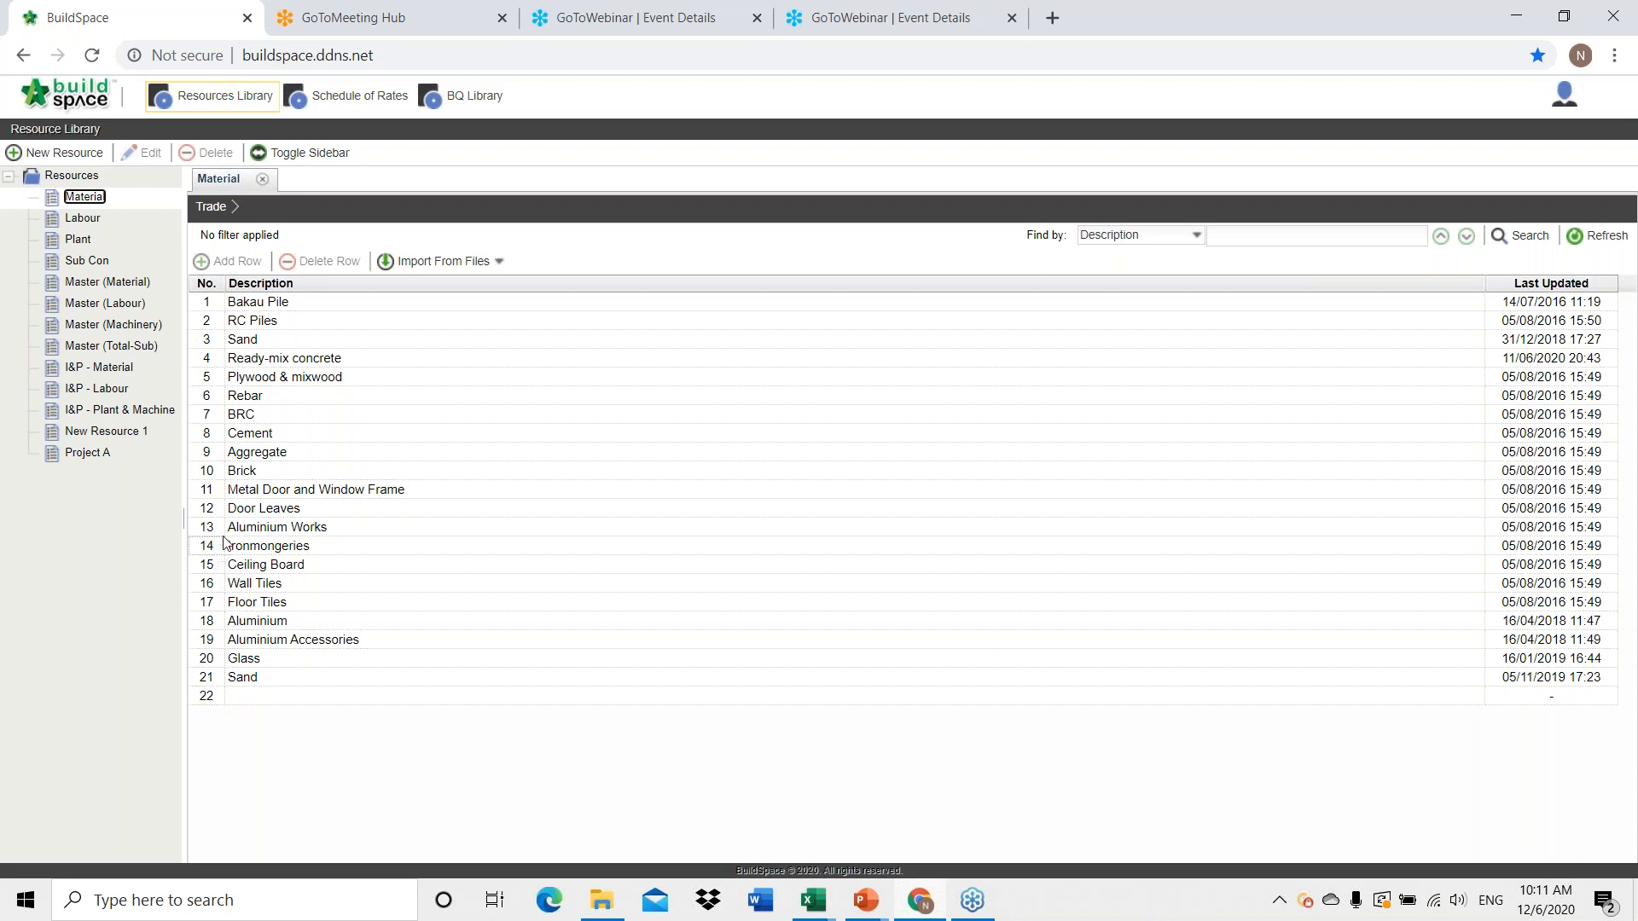
{"action": "double_click", "coordinate": [270, 366]}
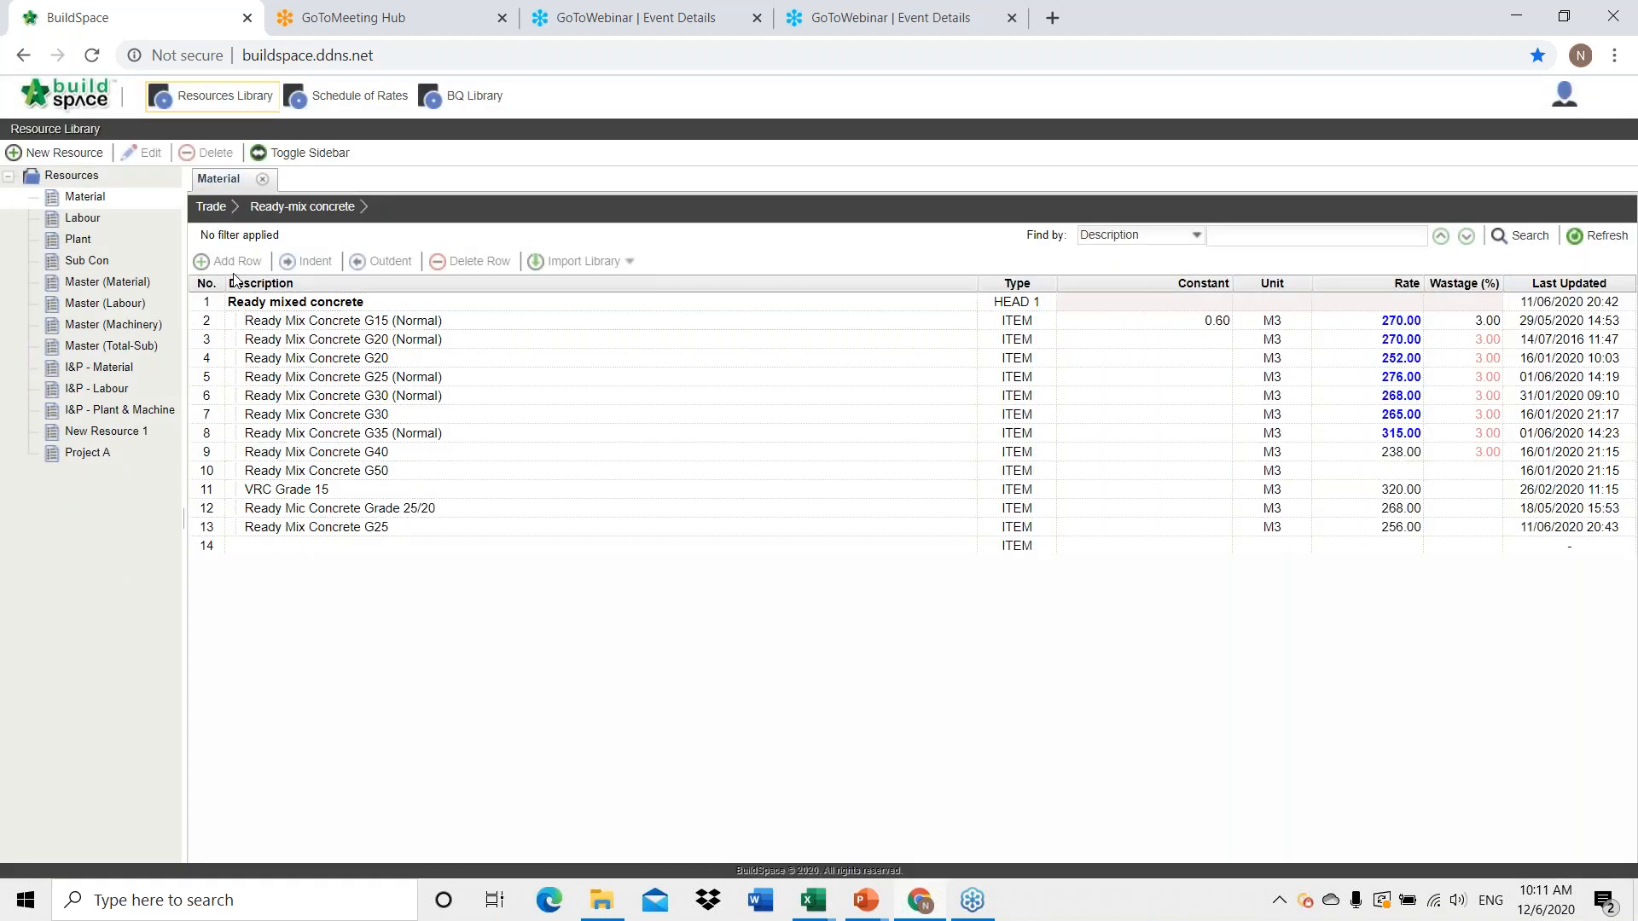
Add a new item described as "Ready mix concrete G20" at the end of the Ready-mix concrete list.
{"action": "left_click", "coordinate": [315, 547]}
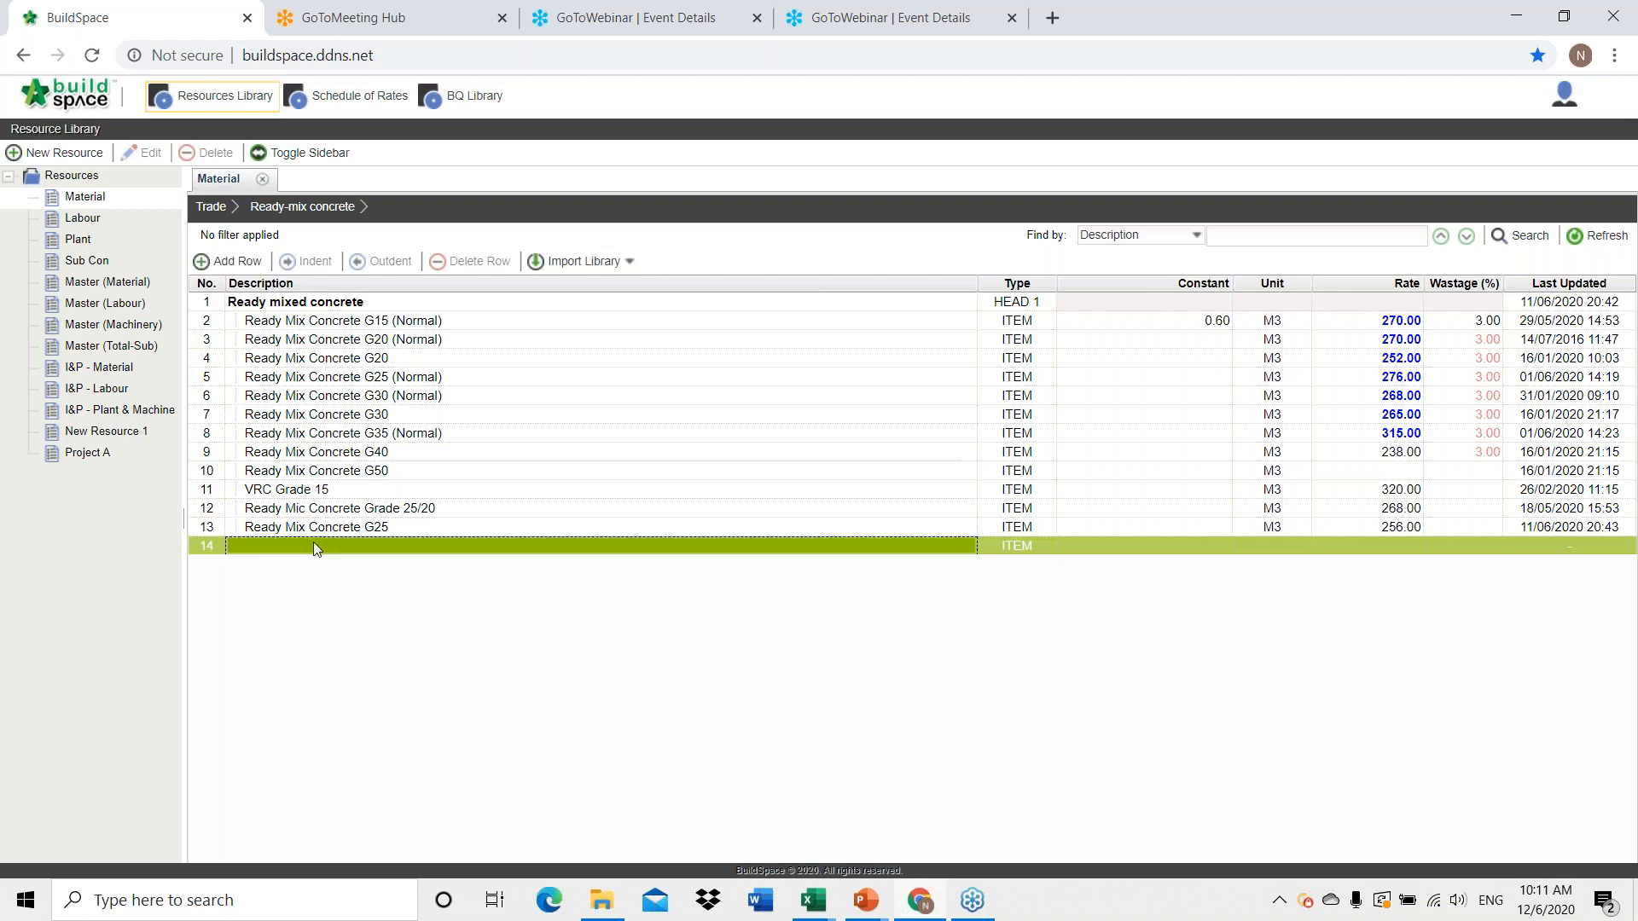
{"action": "left_click", "coordinate": [314, 547]}
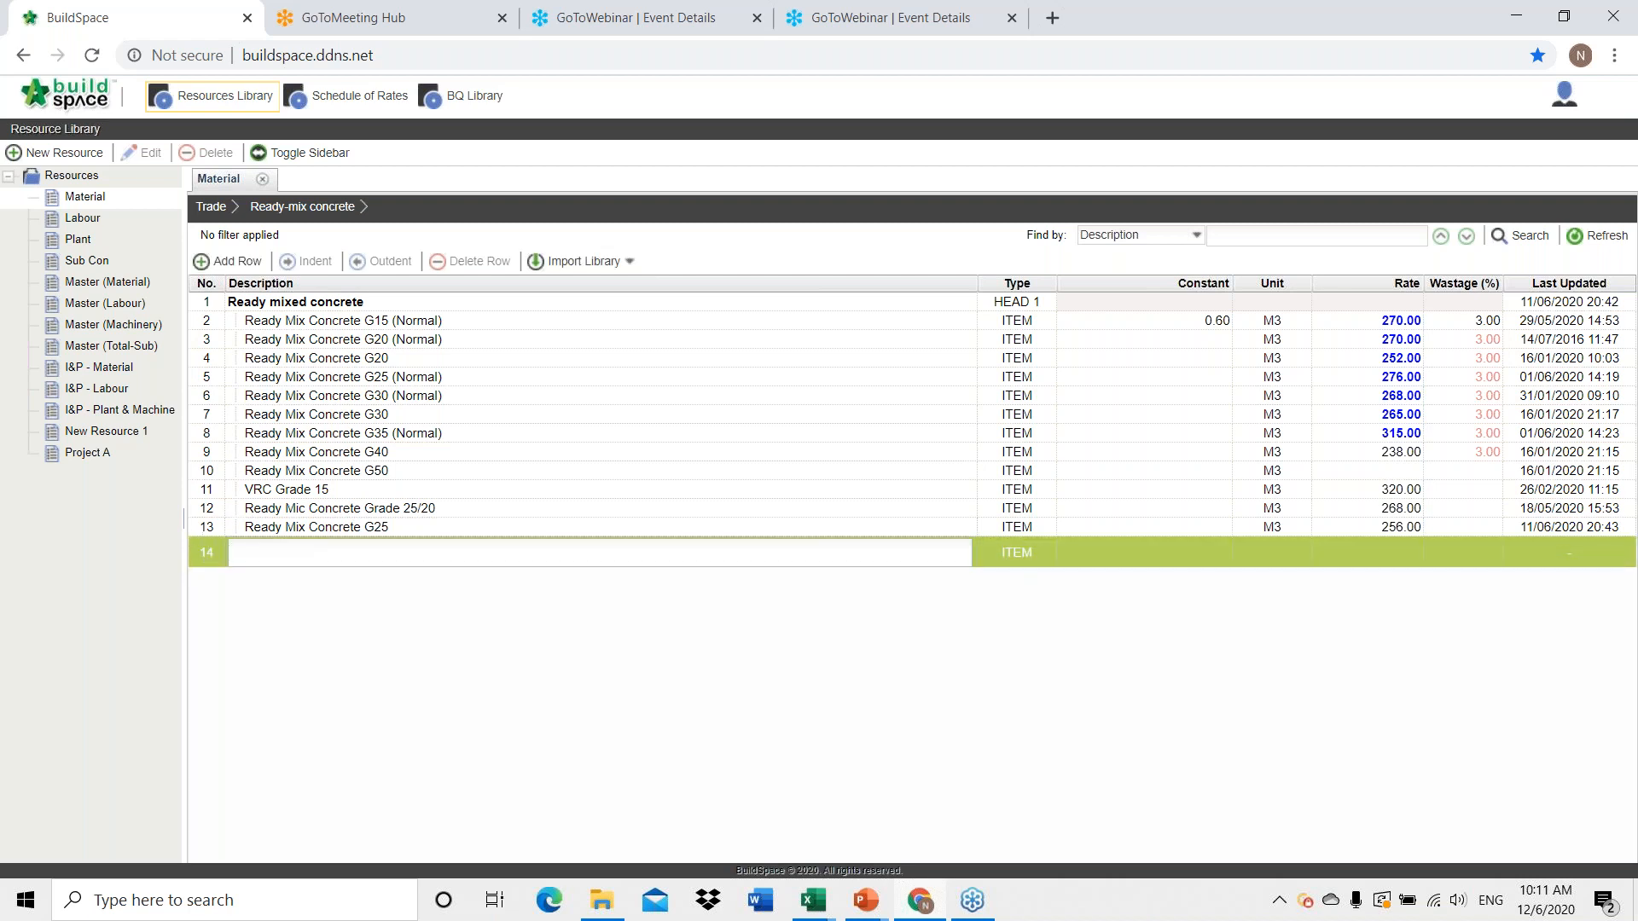
{"action": "key", "text": "Caps_Lock"}
{"action": "type", "text": "R"}
{"action": "key", "text": "Caps_Lock"}
{"action": "type", "text": "eady mix concrete"}
{"action": "key", "text": "Caps_Lock"}
{"action": "type", "text": "G20"}
{"action": "key", "text": "Caps_Lock"}
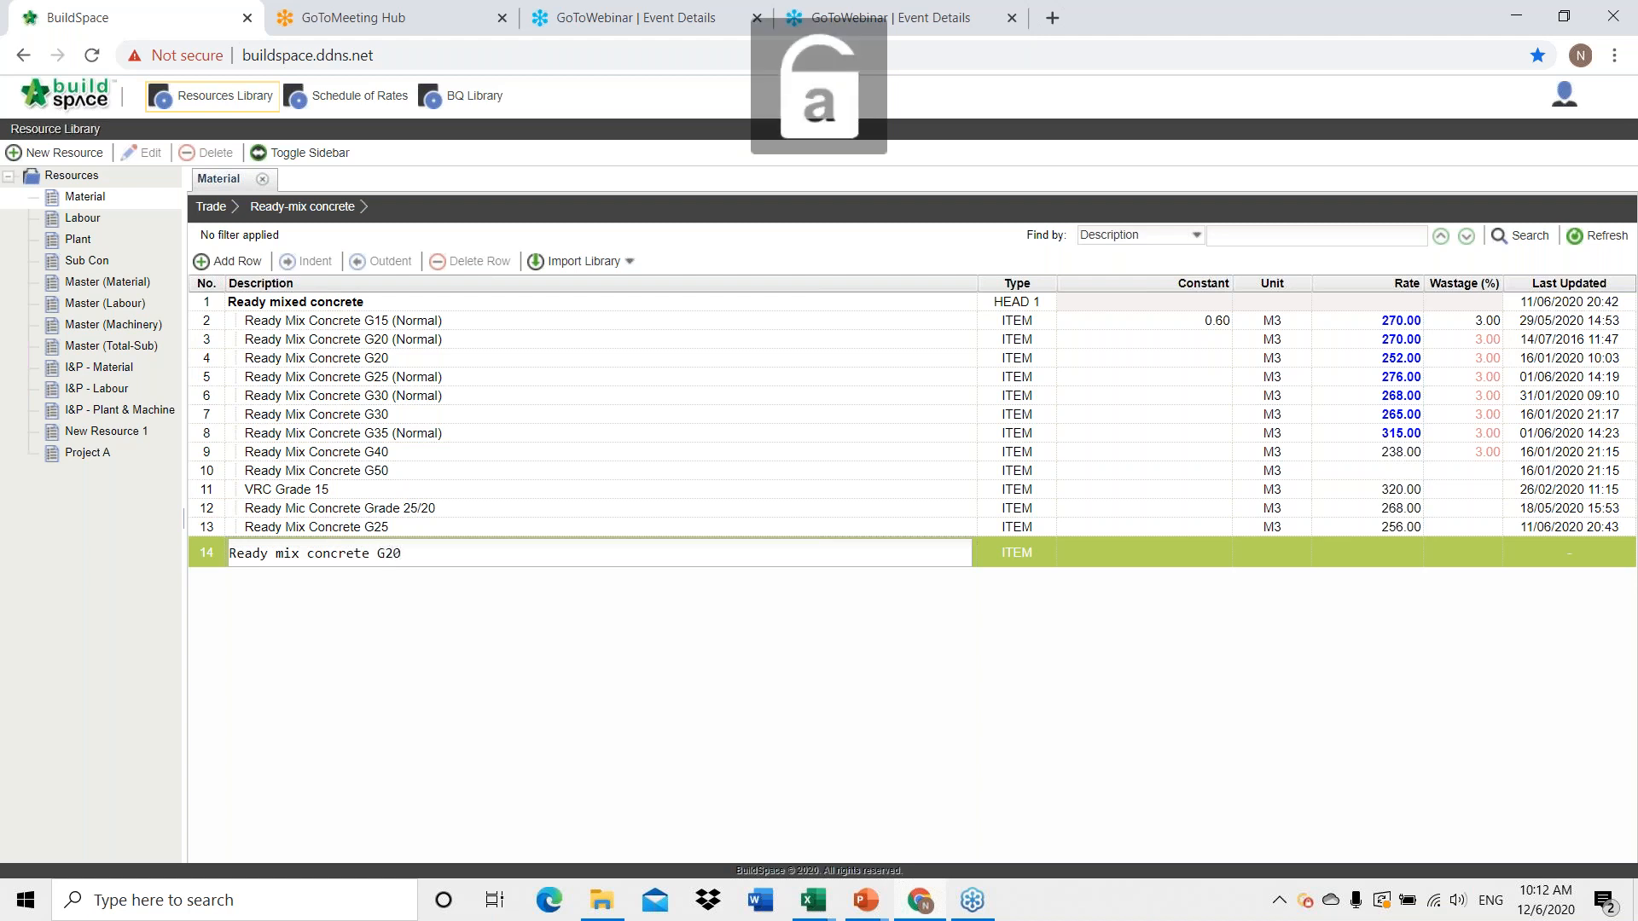
{"action": "key", "text": "Return"}
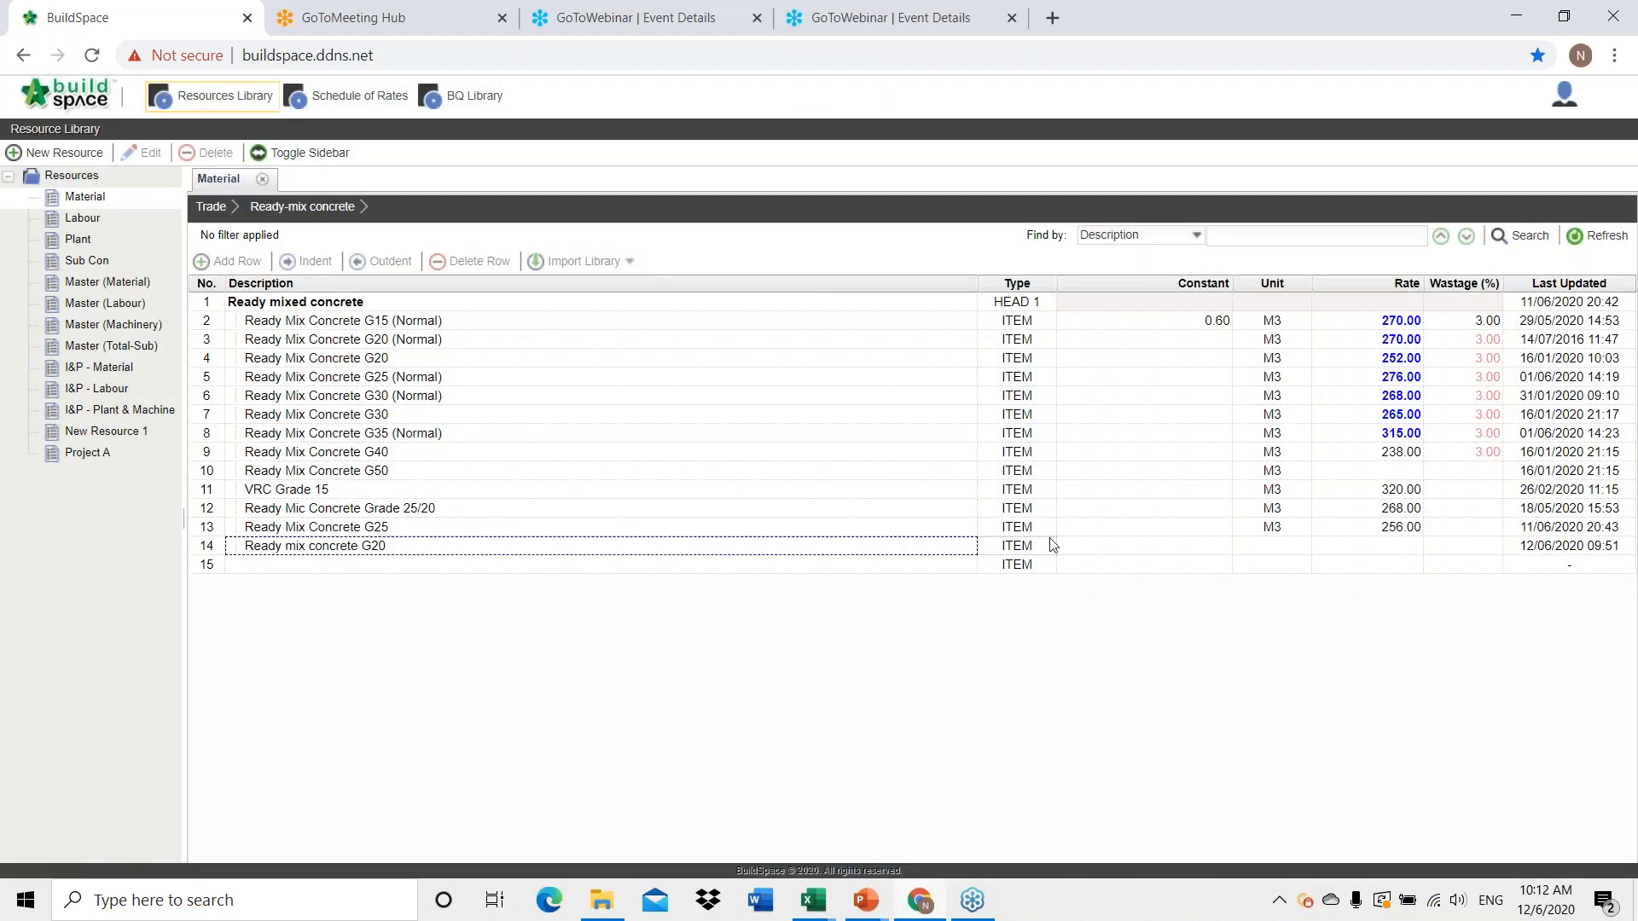
Set the unit of the new Ready mix concrete G20 item to M3 and its rate to 255.
{"action": "left_click", "coordinate": [1254, 554]}
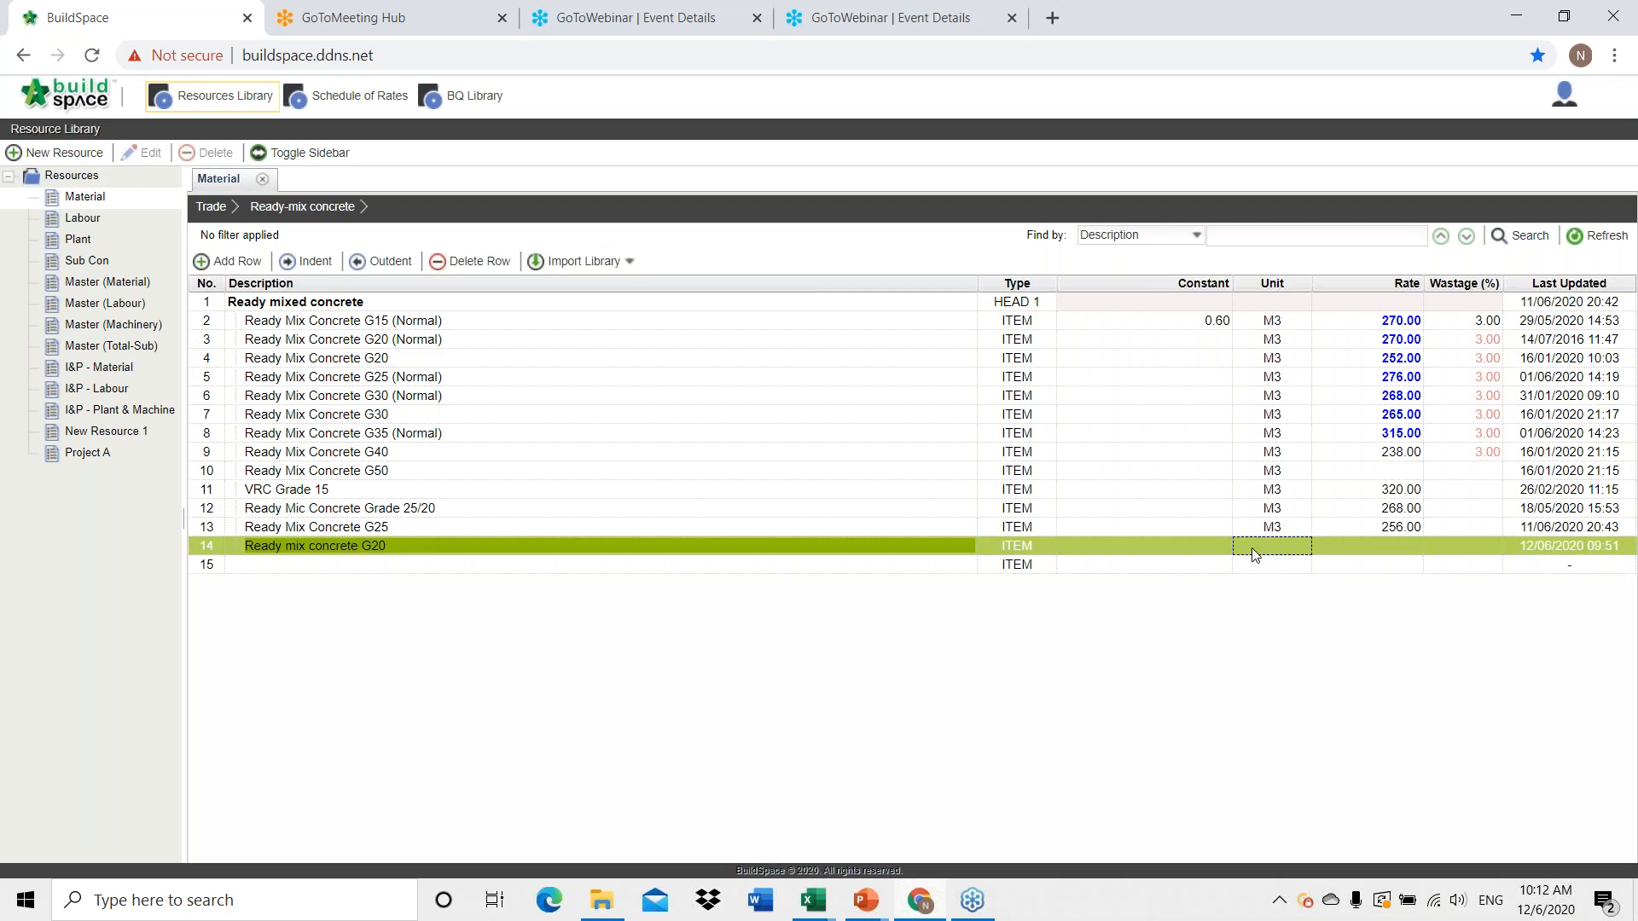
{"action": "left_click", "coordinate": [1254, 554]}
{"action": "key", "text": "Return"}
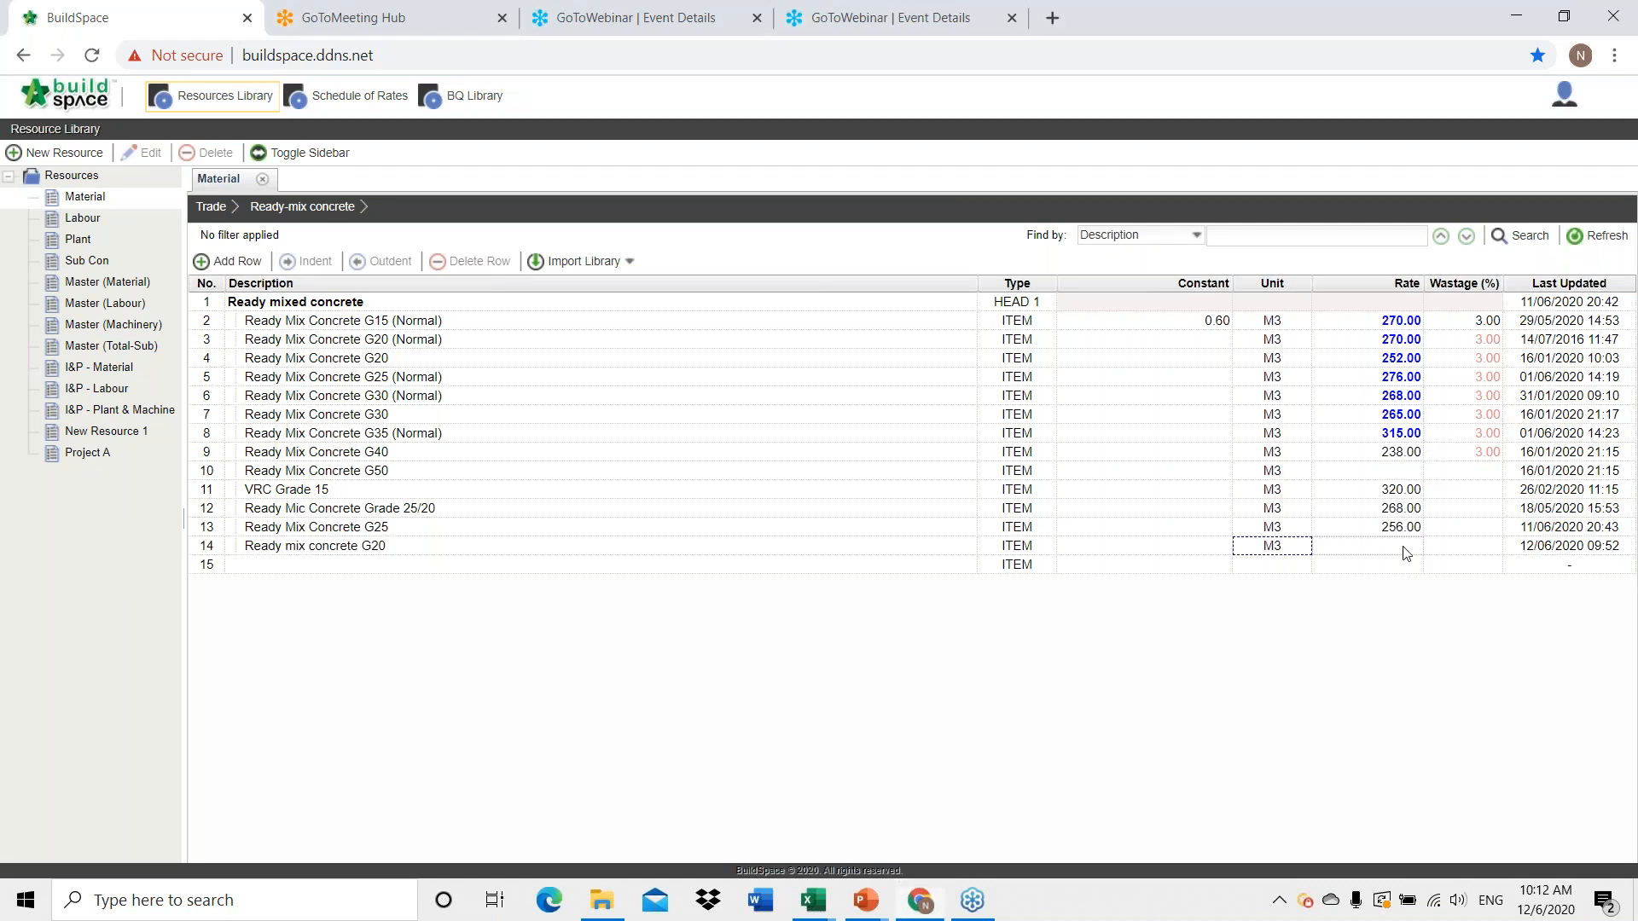
{"action": "double_click", "coordinate": [1406, 553]}
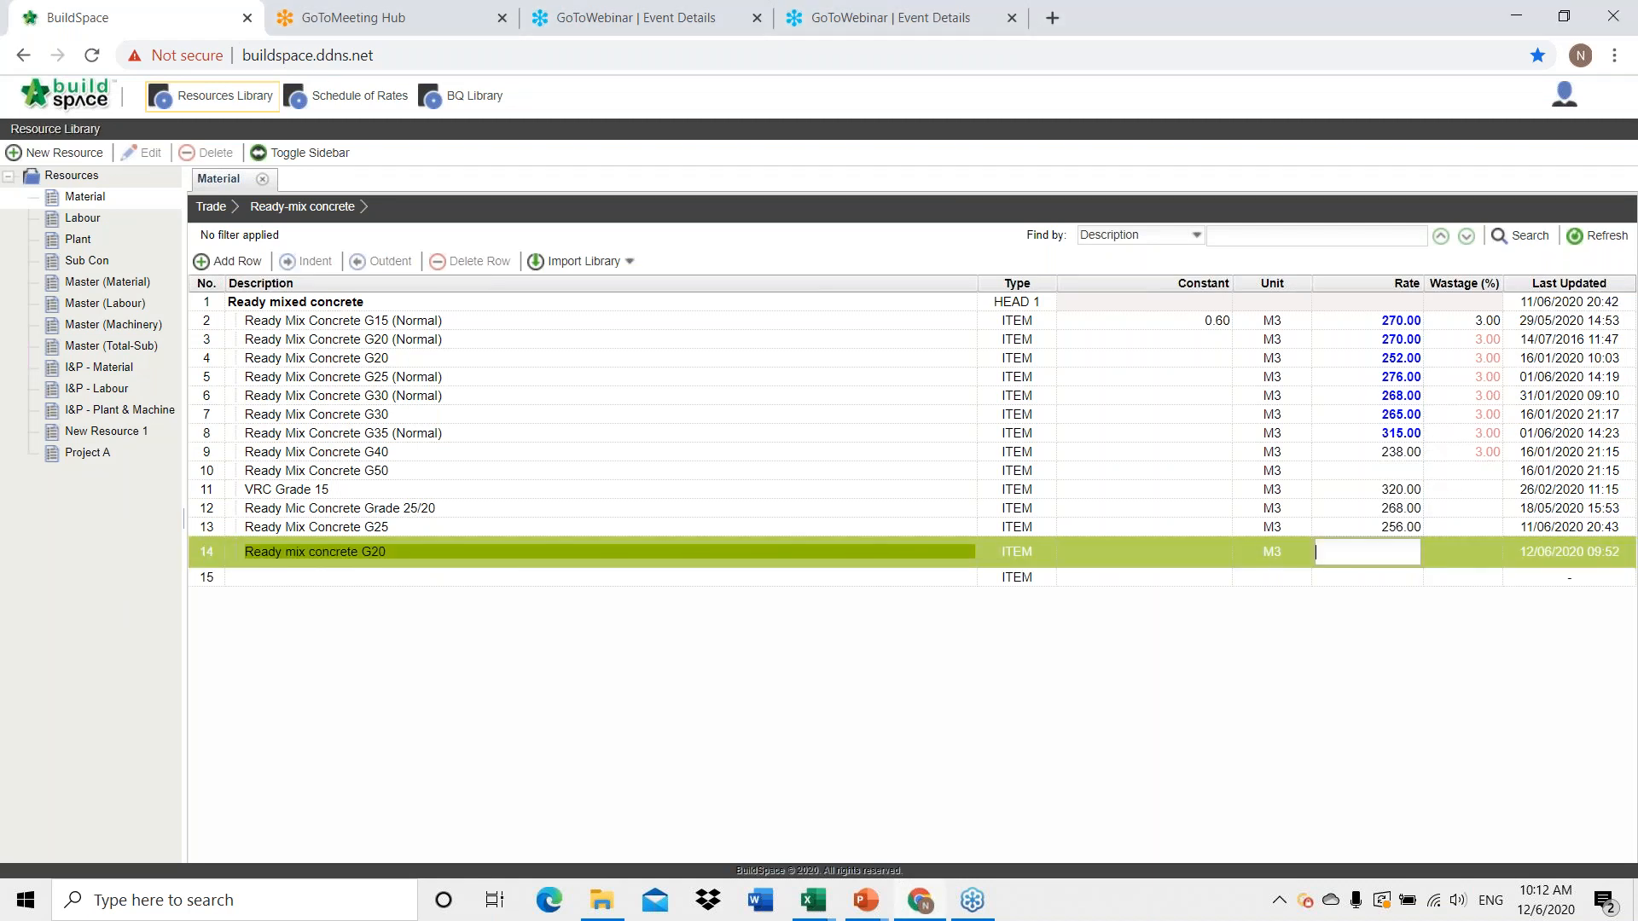
{"action": "type", "text": "255"}
{"action": "key", "text": "Return"}
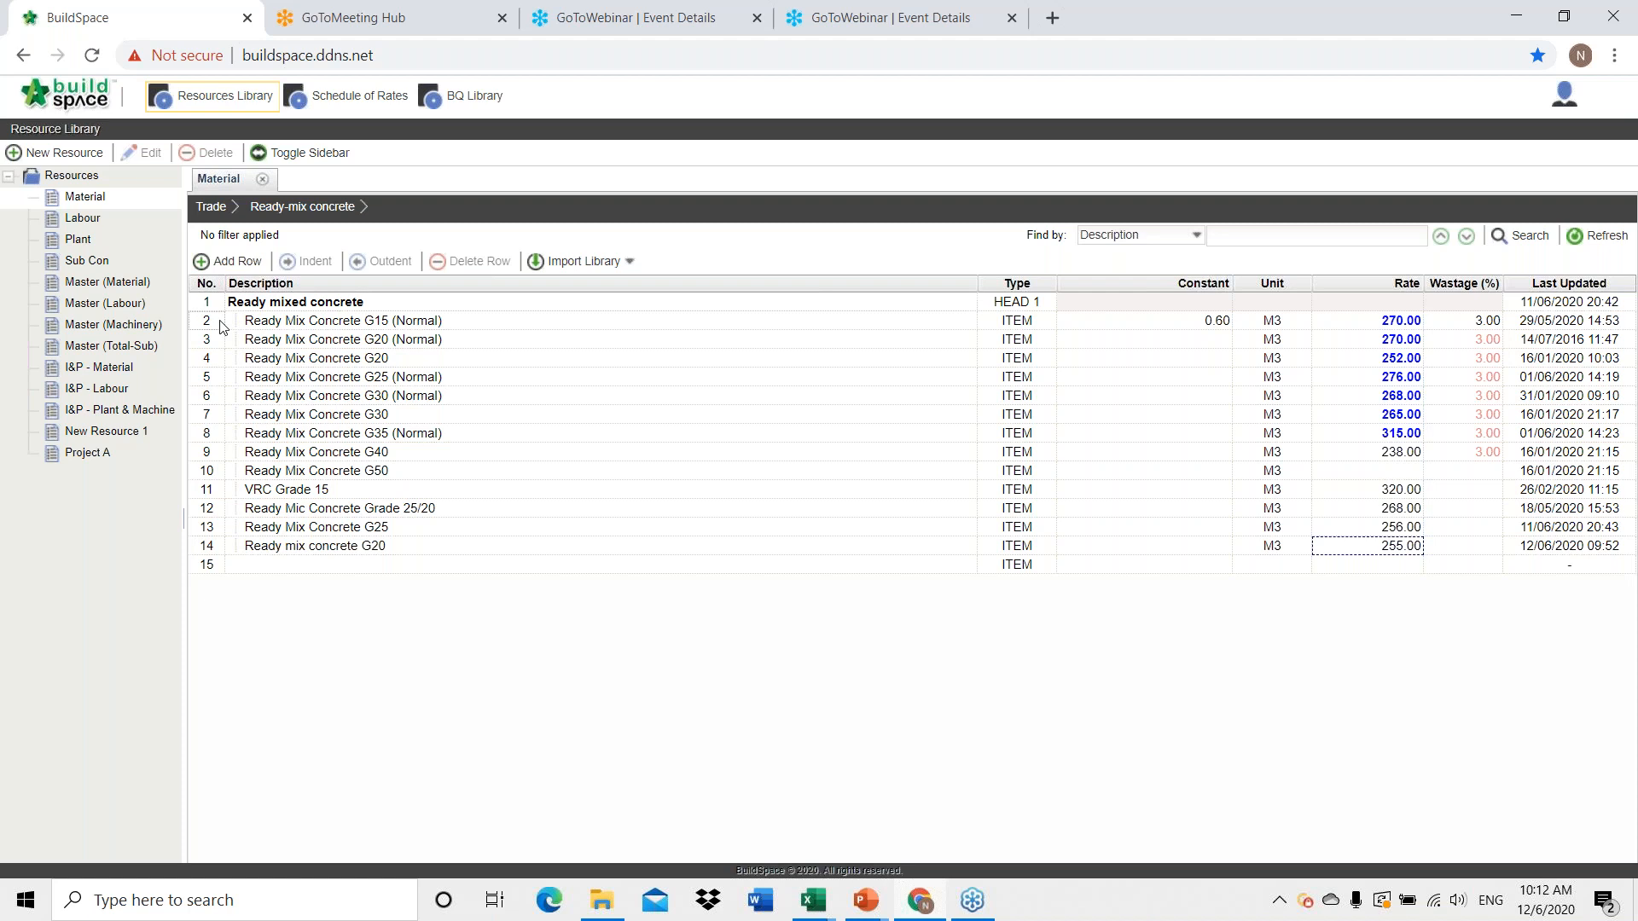
View the Labour and Plant resources and open the Vibrated Reinforced Concrete trade in the Master (M+L+P) schedule of rates.
{"action": "left_click", "coordinate": [119, 220]}
{"action": "left_click", "coordinate": [114, 243]}
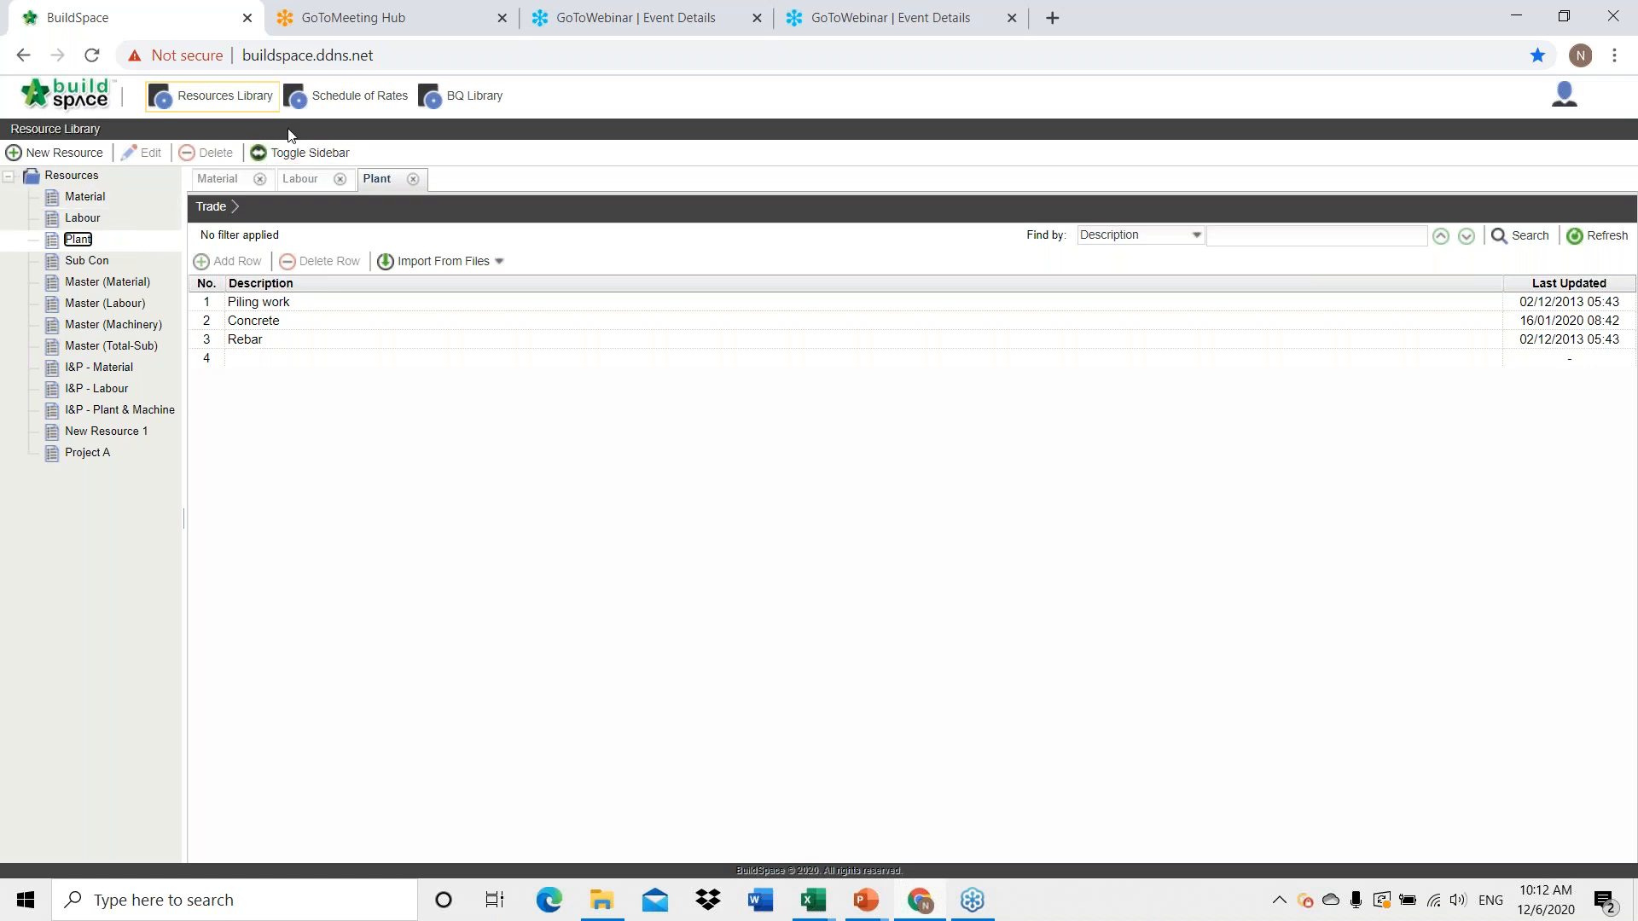
{"action": "left_click", "coordinate": [328, 101]}
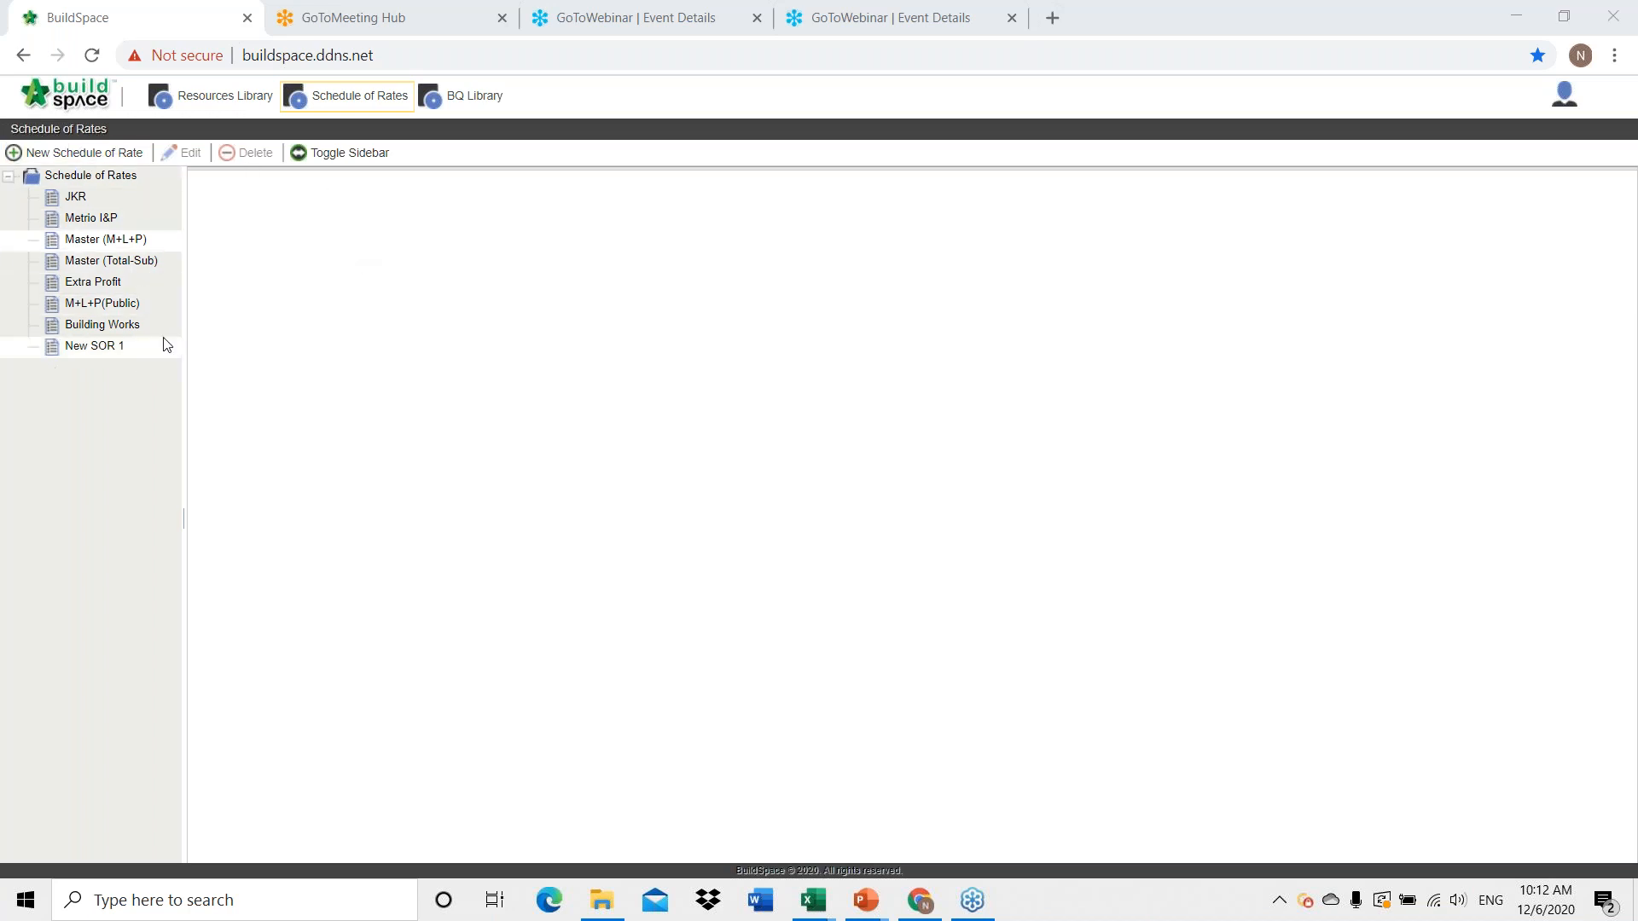
{"action": "left_click", "coordinate": [140, 240]}
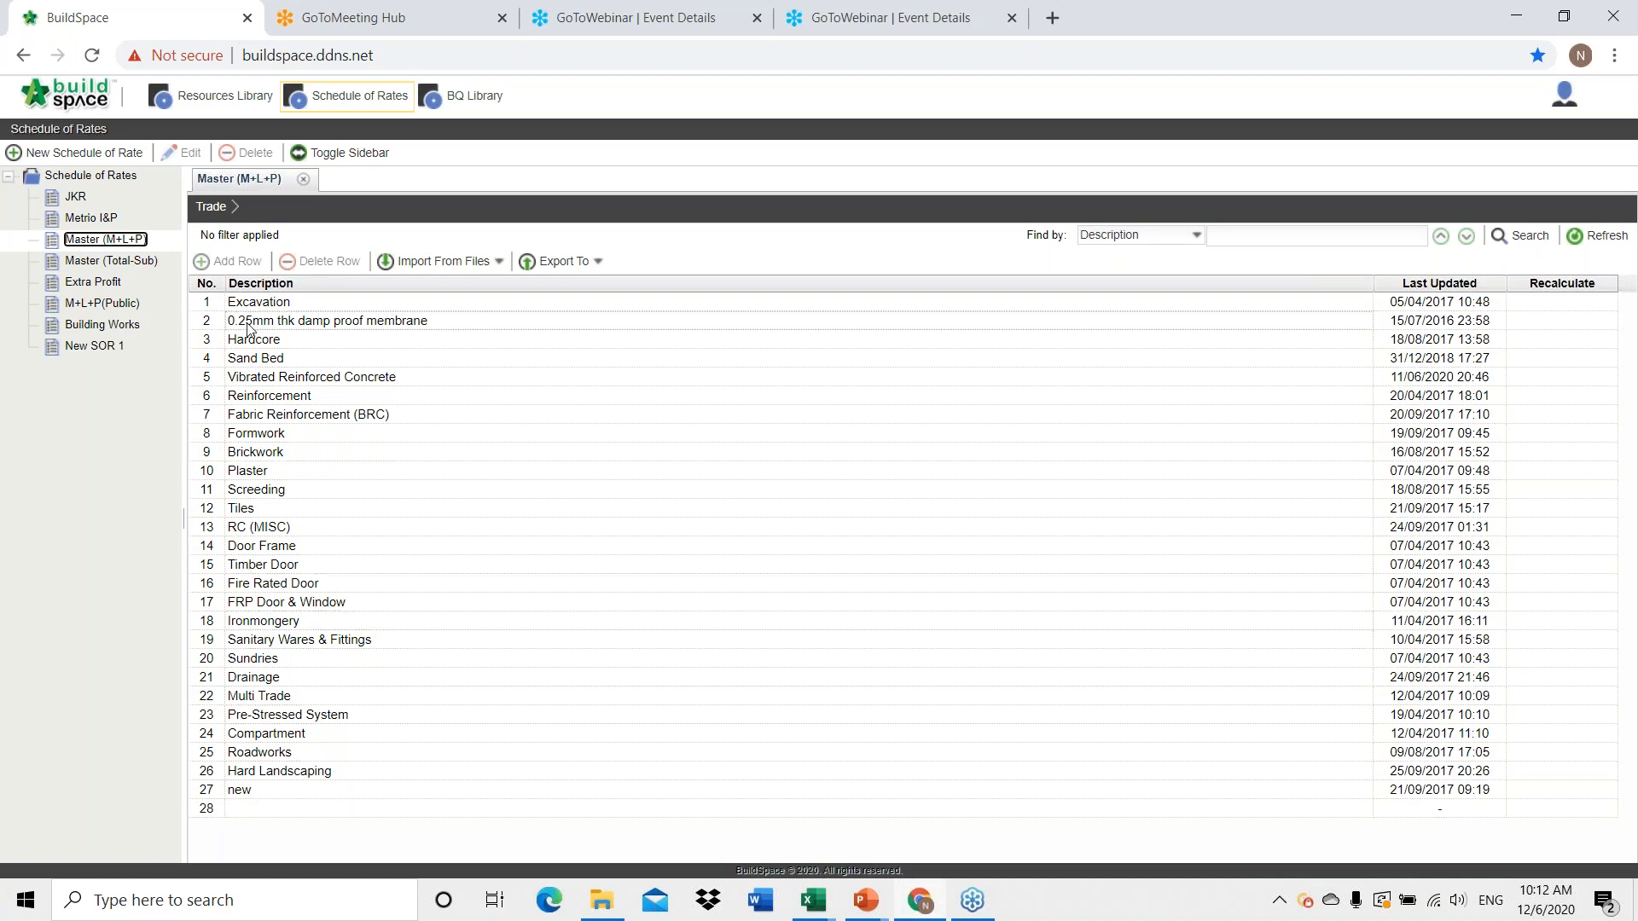
{"action": "double_click", "coordinate": [251, 380]}
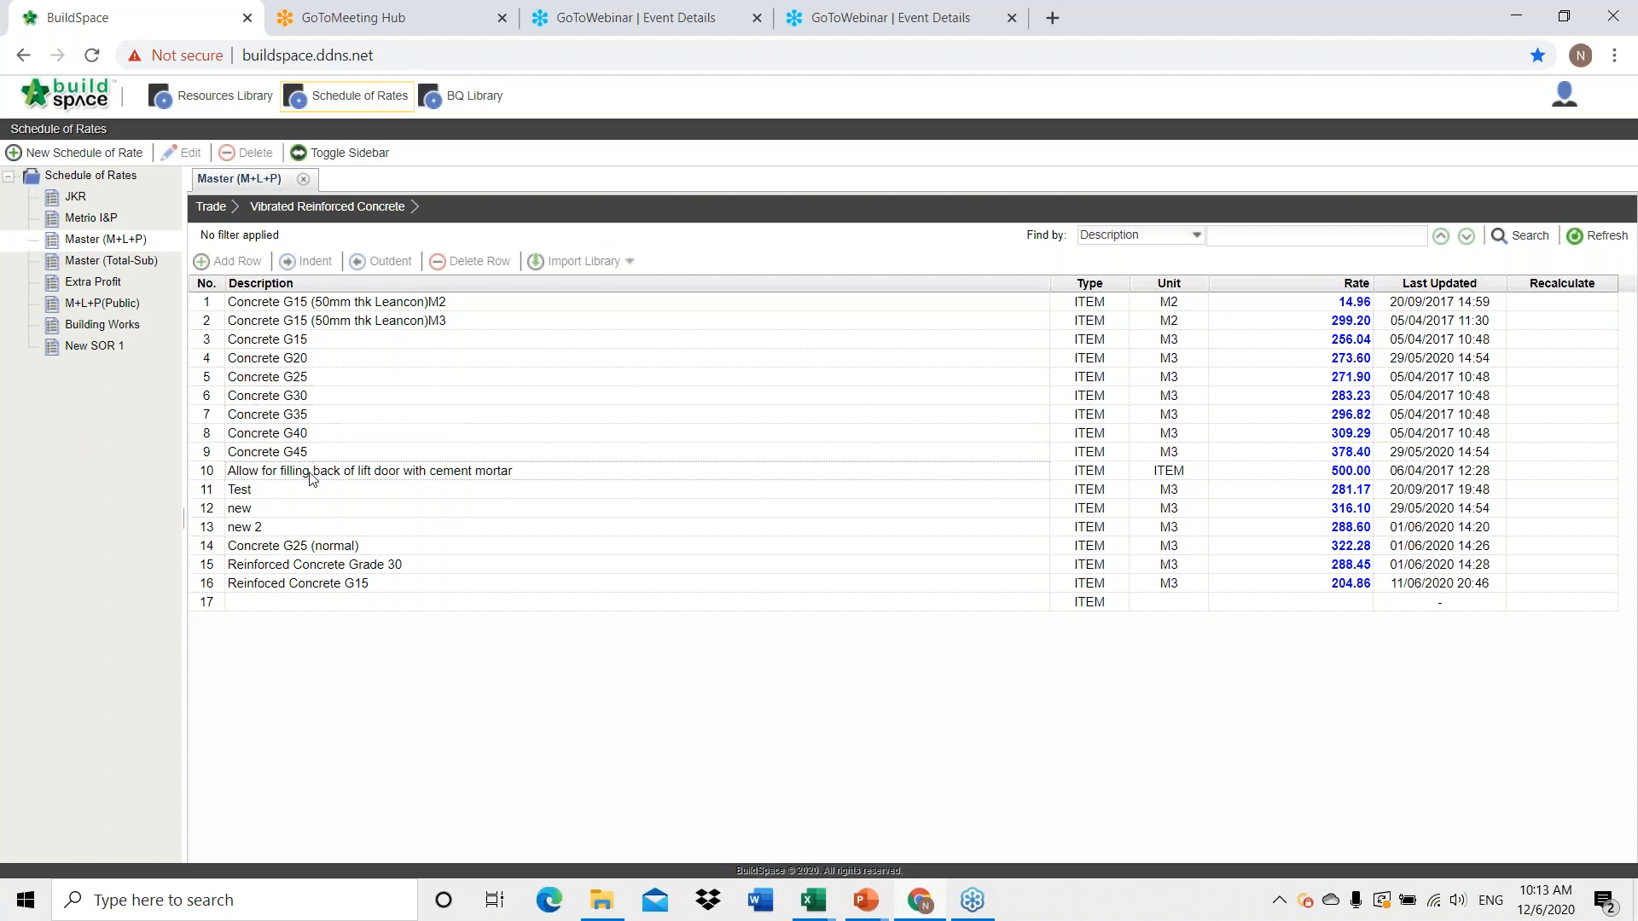
Add a row to the Vibrated Reinforced Concrete trade with the description "Reinforce Concrete G25/20".
{"action": "left_click", "coordinate": [266, 607]}
{"action": "left_click", "coordinate": [227, 261]}
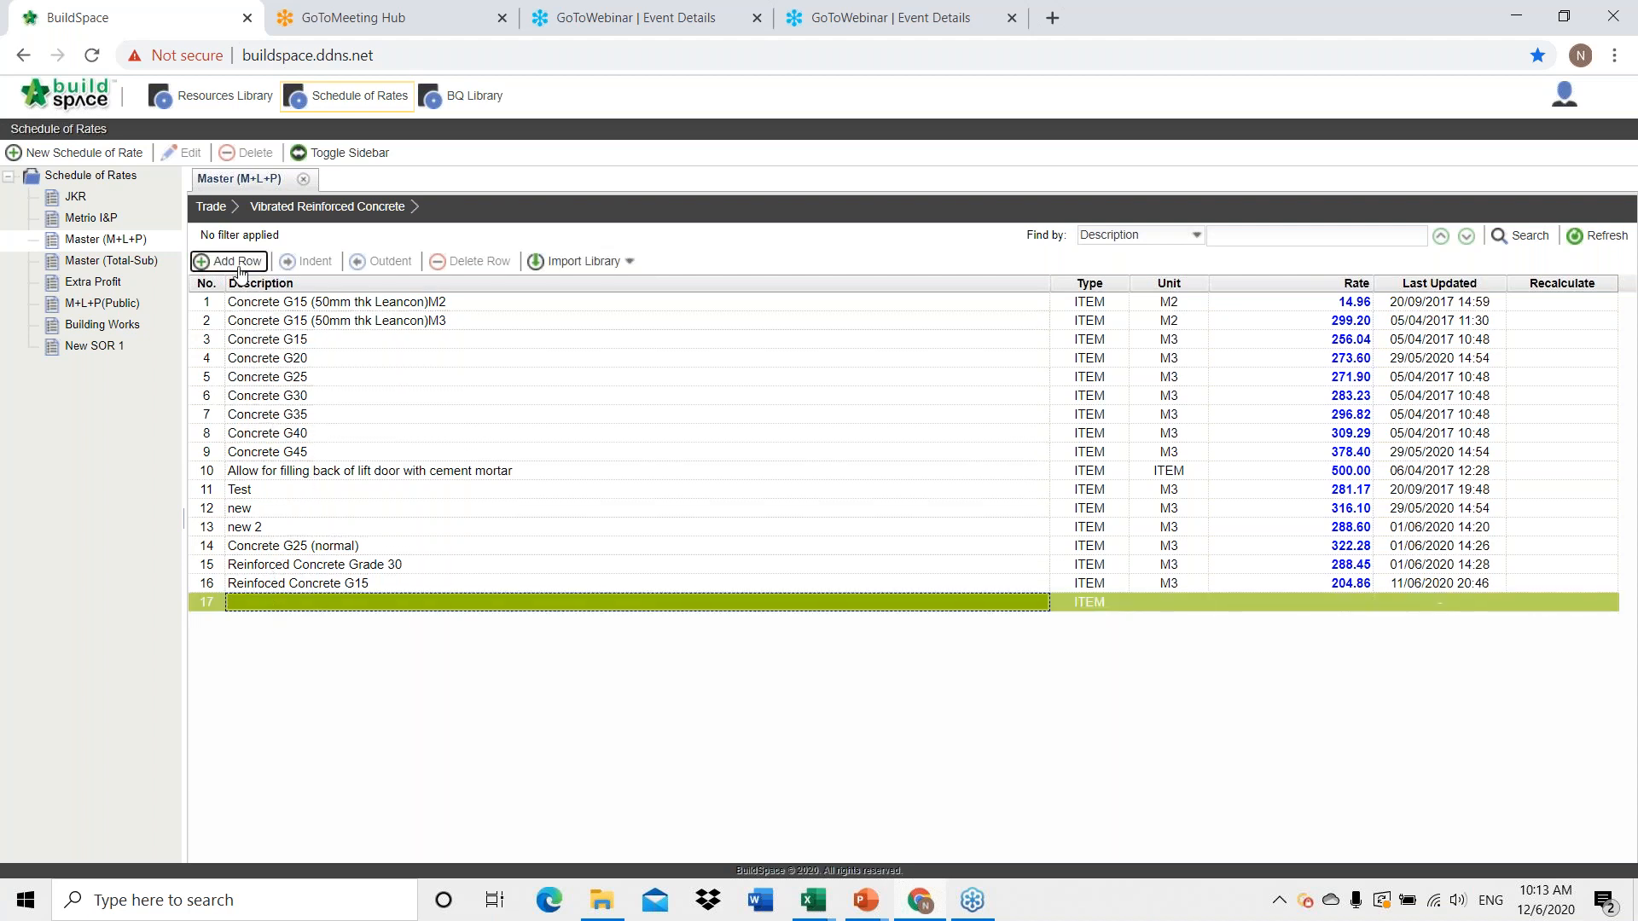
{"action": "double_click", "coordinate": [263, 604]}
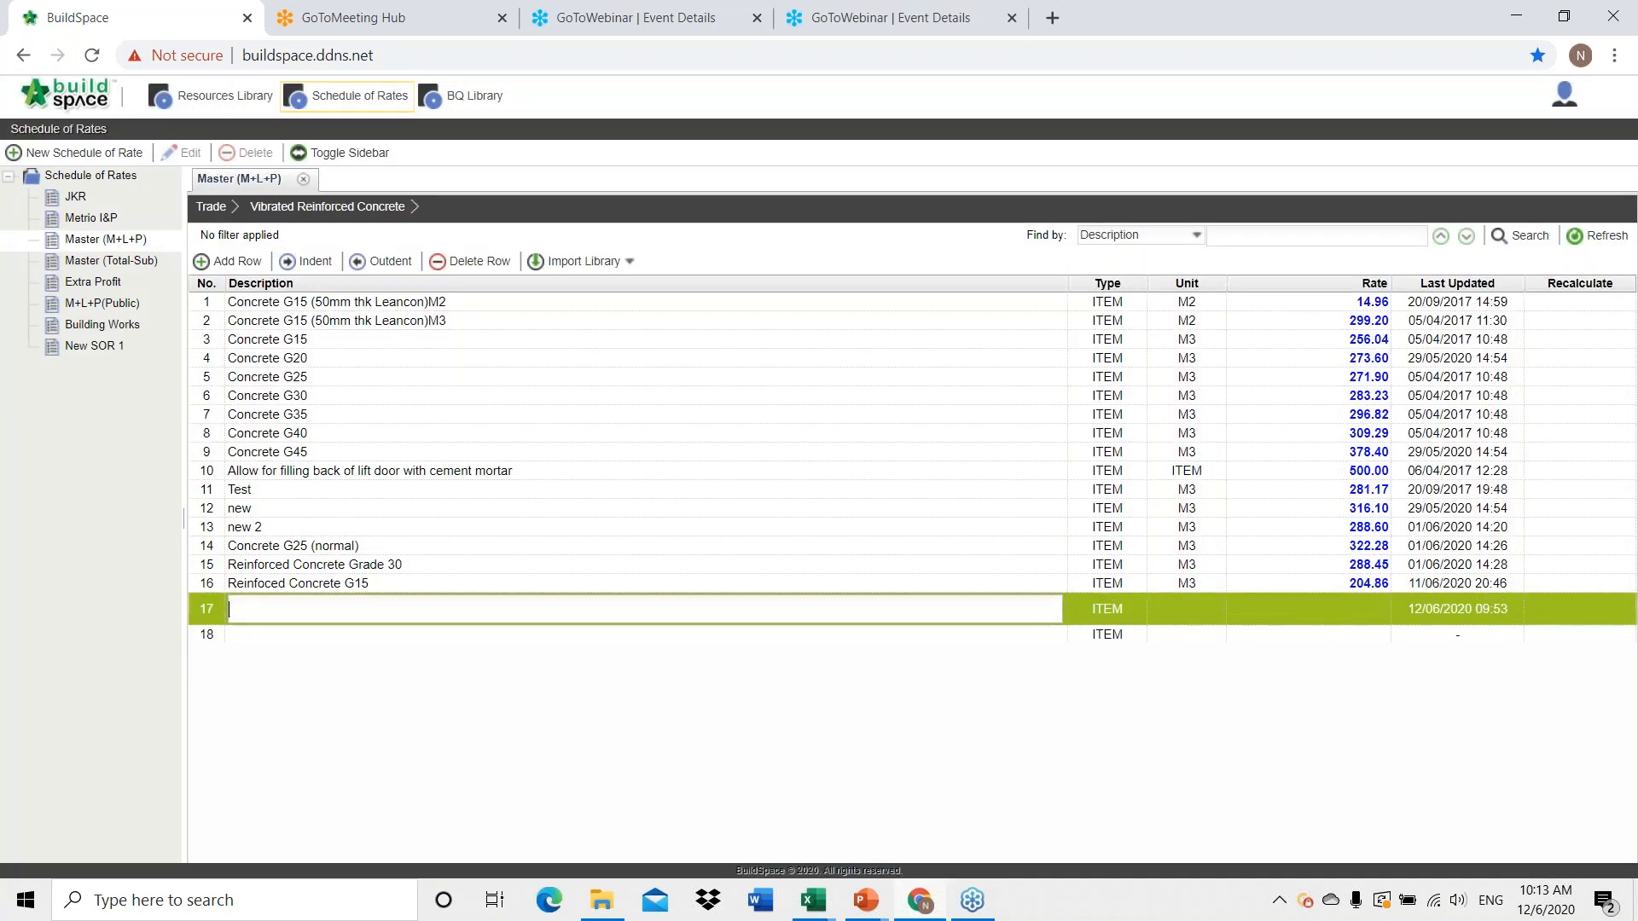
{"action": "key", "text": "Caps_Lock"}
{"action": "key", "text": "Caps_Lock"}
{"action": "type", "text": "Reinforce"}
{"action": "key", "text": "Caps_Lock"}
{"action": "type", "text": "C"}
{"action": "key", "text": "Caps_Lock"}
{"action": "type", "text": "oncrete"}
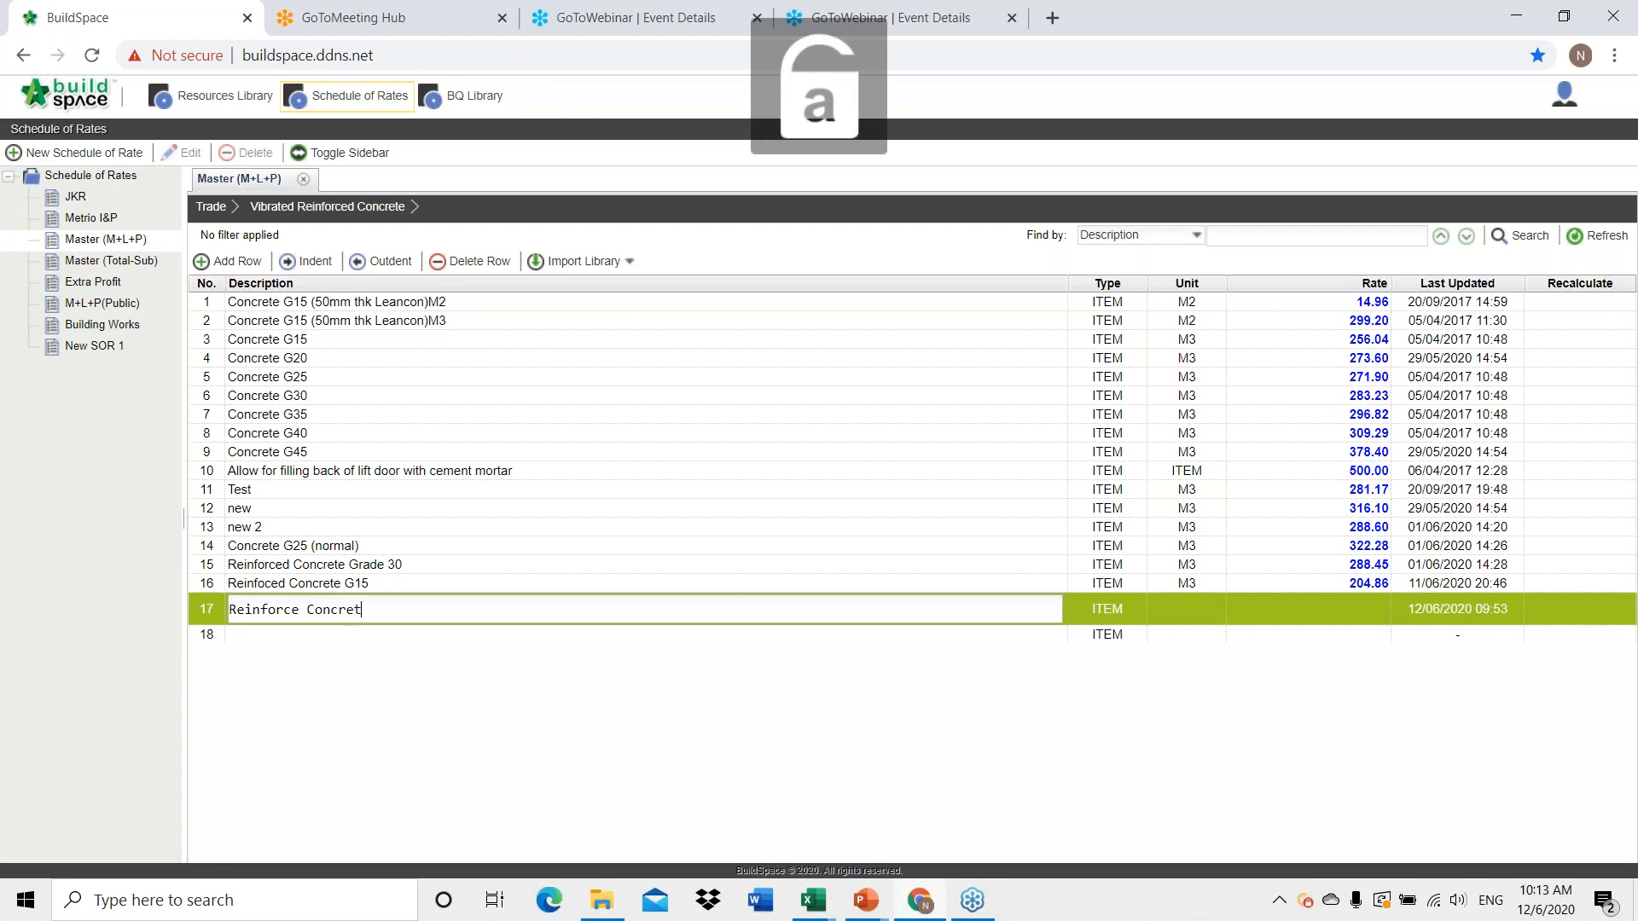
{"action": "key", "text": "Caps_Lock"}
{"action": "type", "text": "G25/20"}
{"action": "left_click", "coordinate": [1205, 599]}
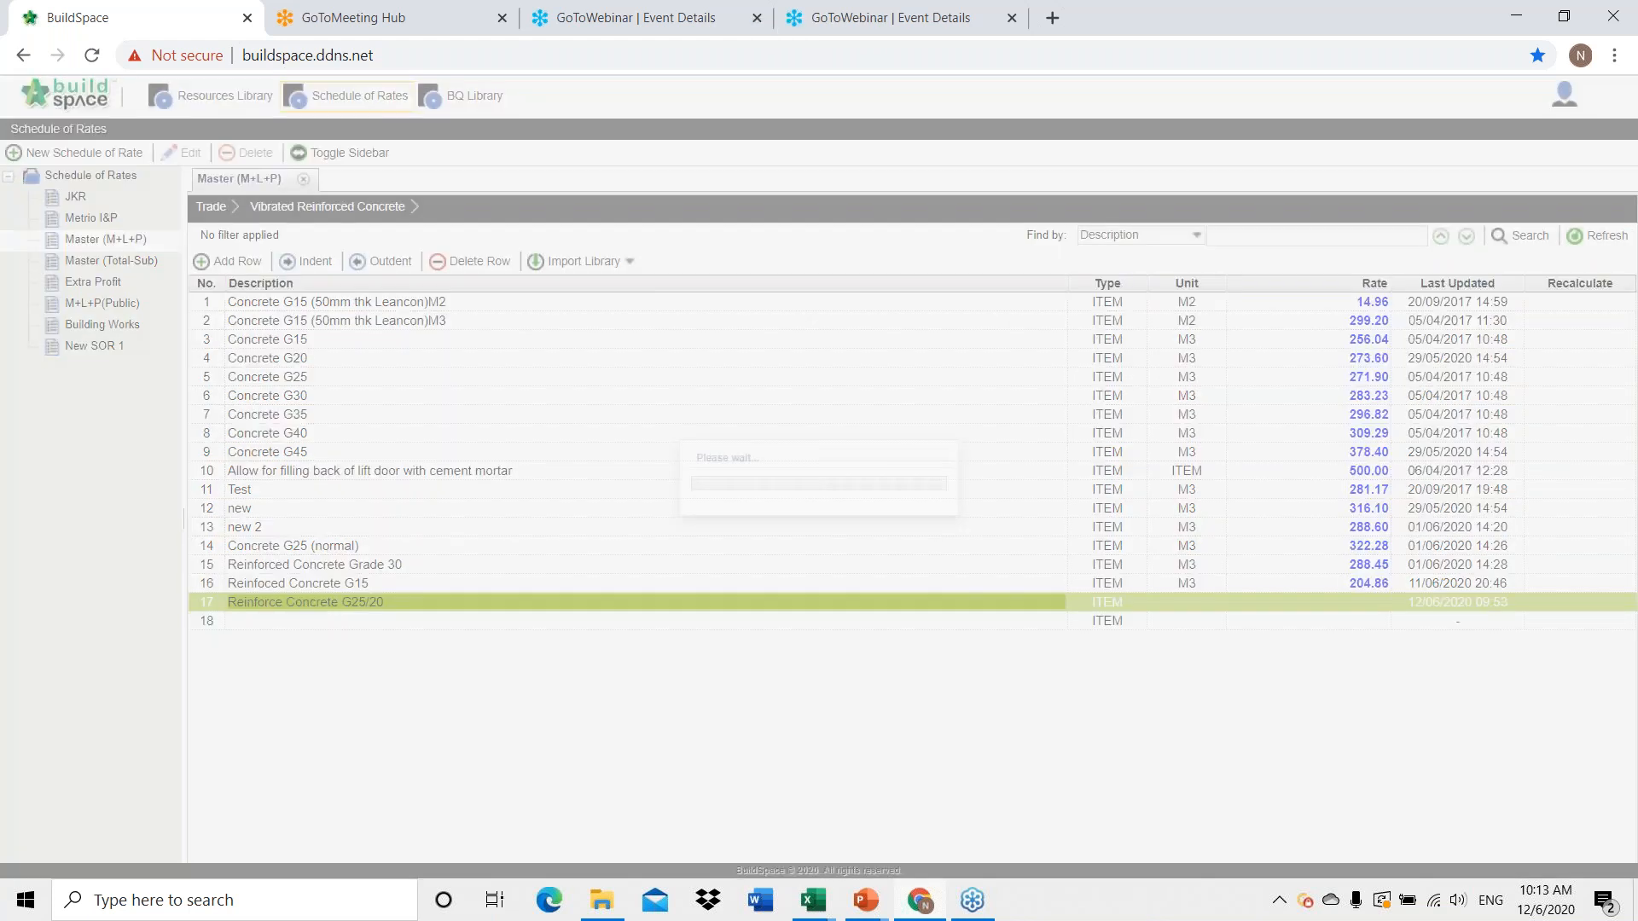
Set the unit of Reinforce Concrete G25/20 to M3 and its rate to 255.
{"action": "left_click", "coordinate": [1207, 603]}
{"action": "type", "text": "M3"}
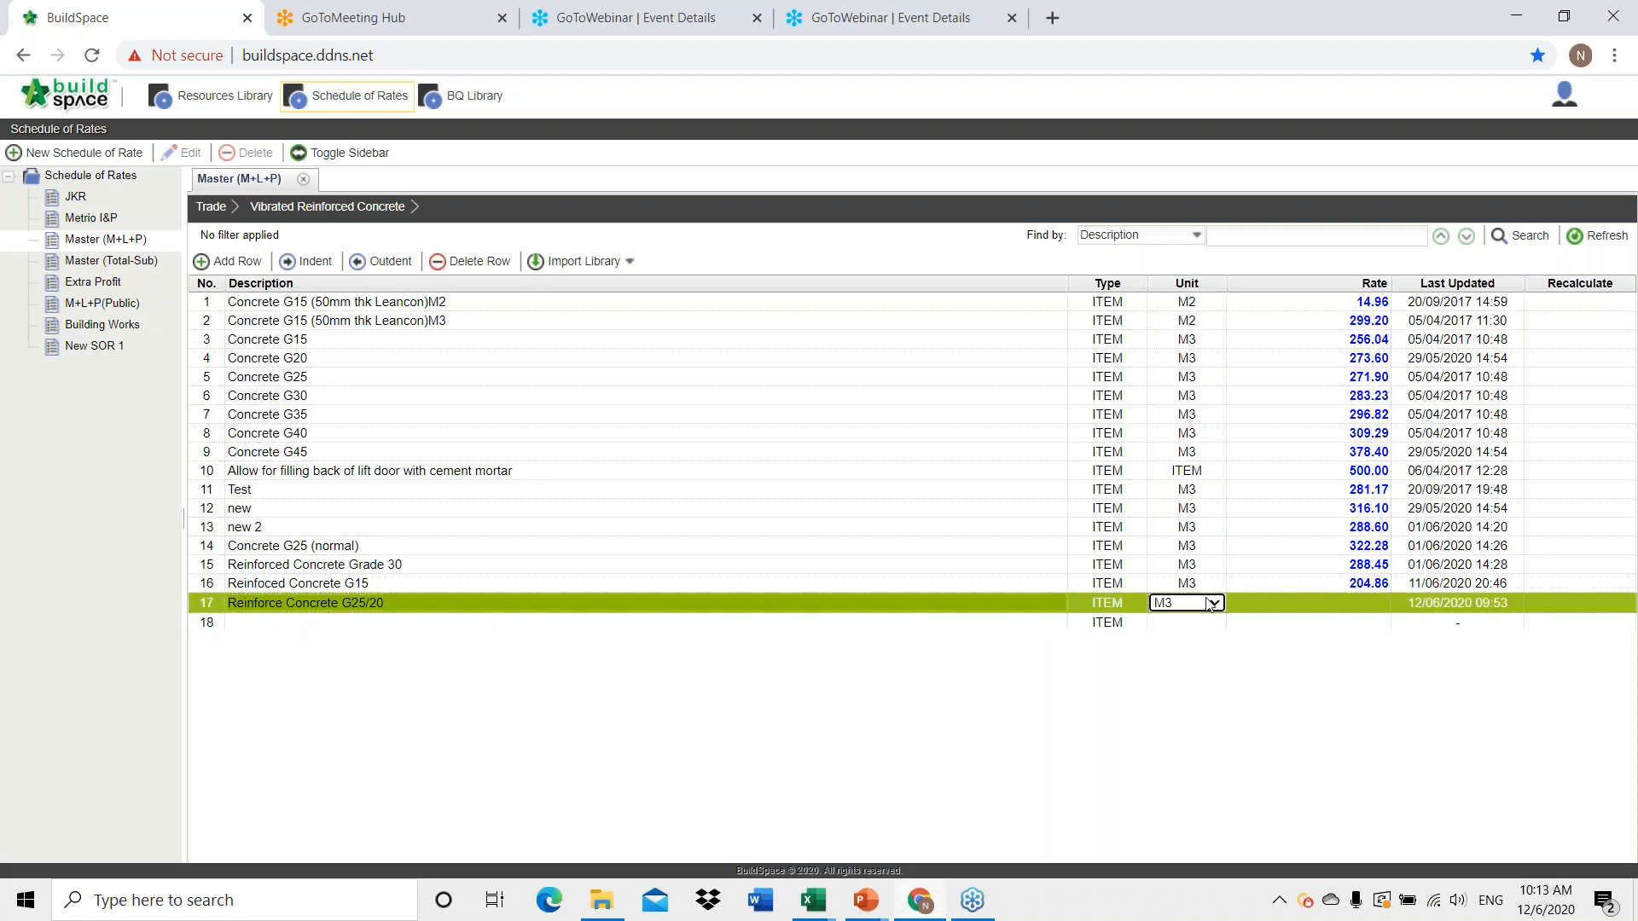
{"action": "key", "text": "Return"}
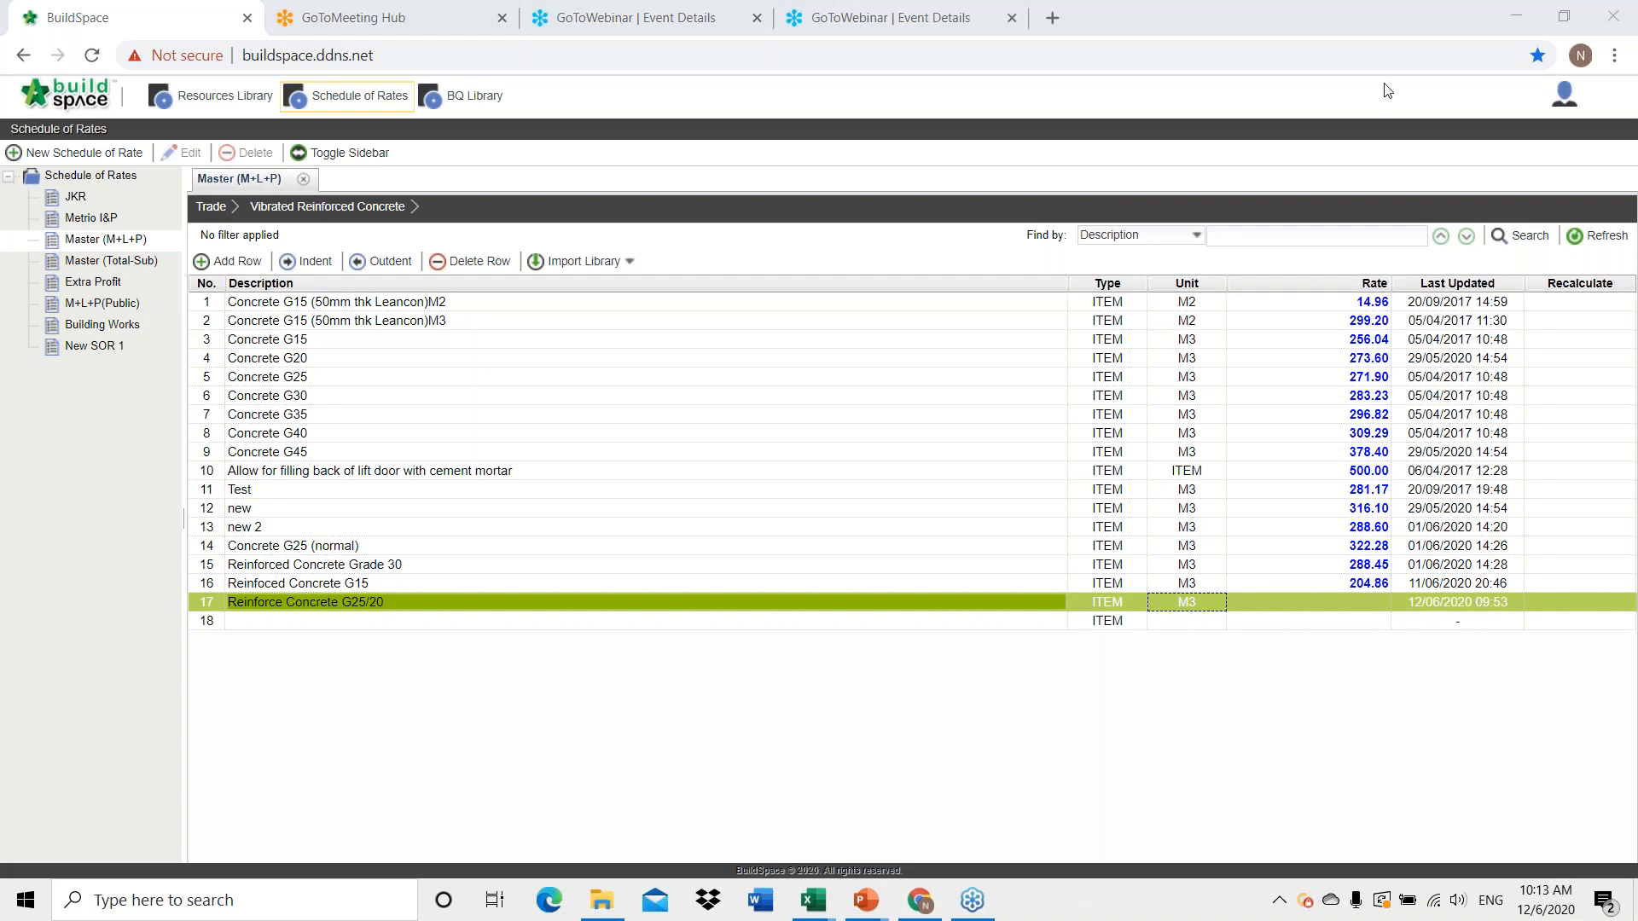
{"action": "left_click", "coordinate": [1359, 612]}
{"action": "key", "text": "Return"}
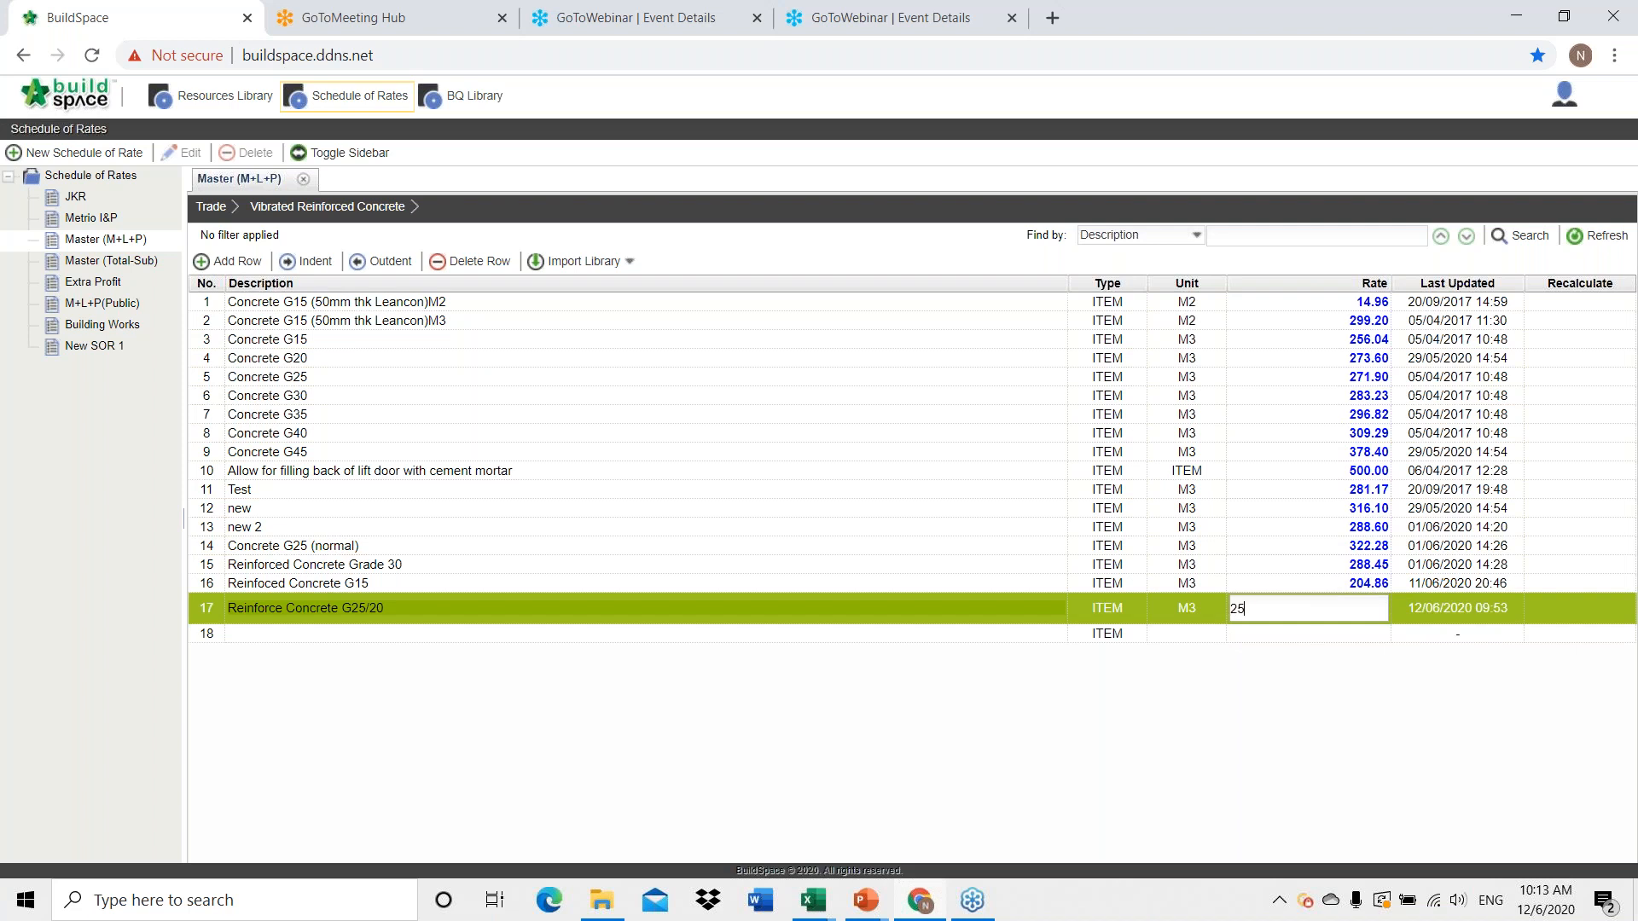
{"action": "key", "text": "Return"}
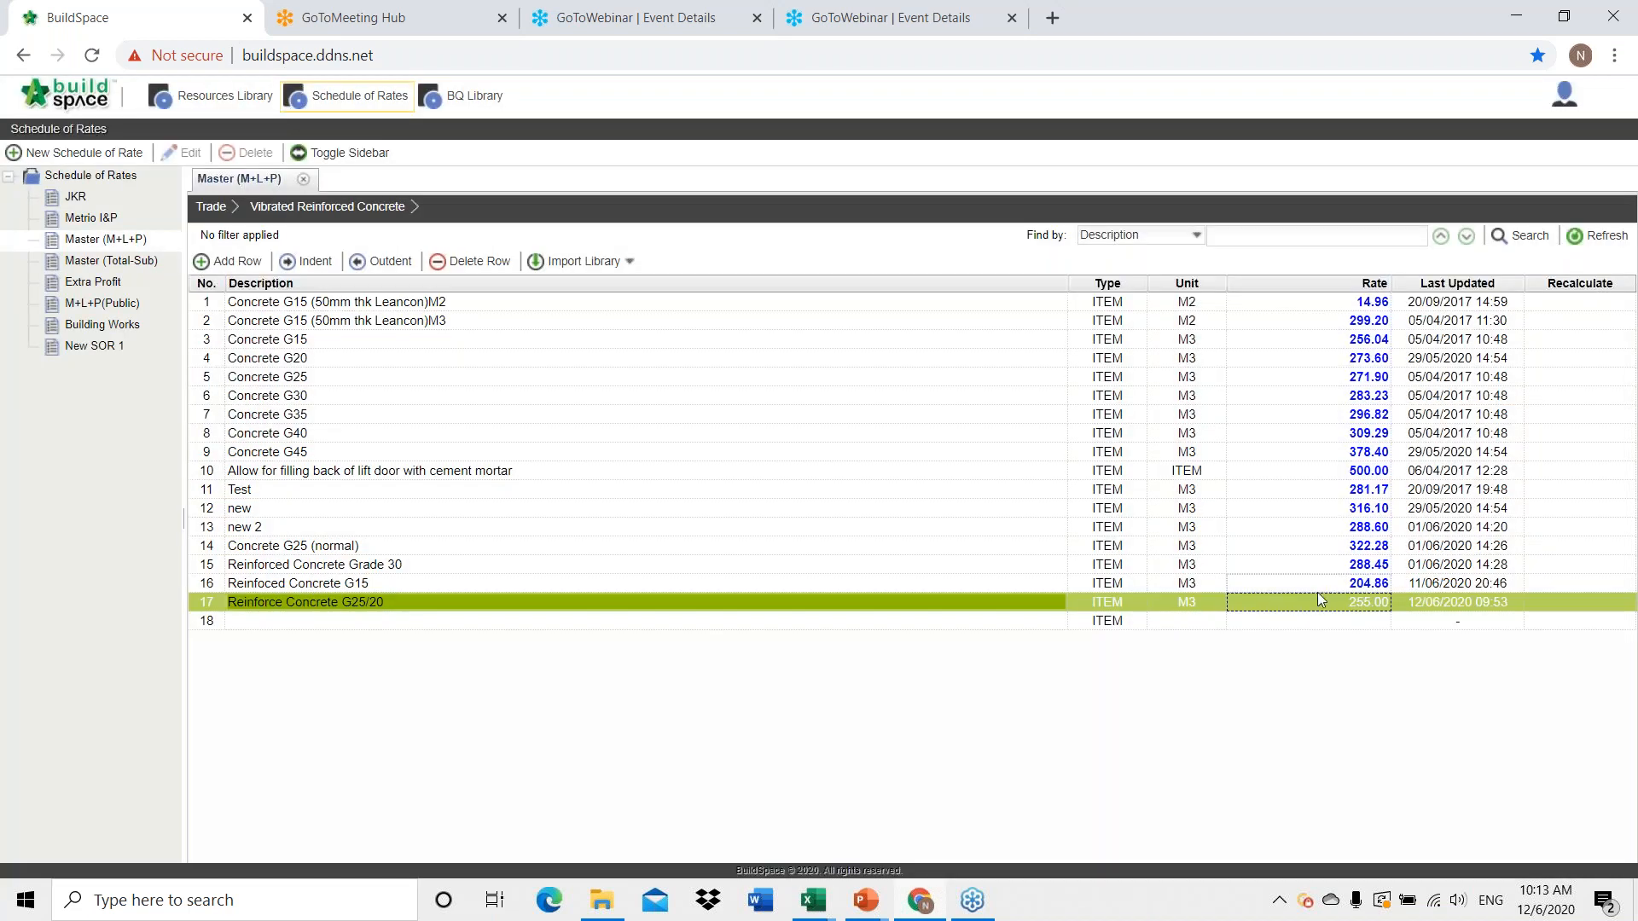
Open the build-up rate of Reinforce Concrete G25/20 and add the Material, Labour and Plant resource categories.
{"action": "double_click", "coordinate": [1319, 608]}
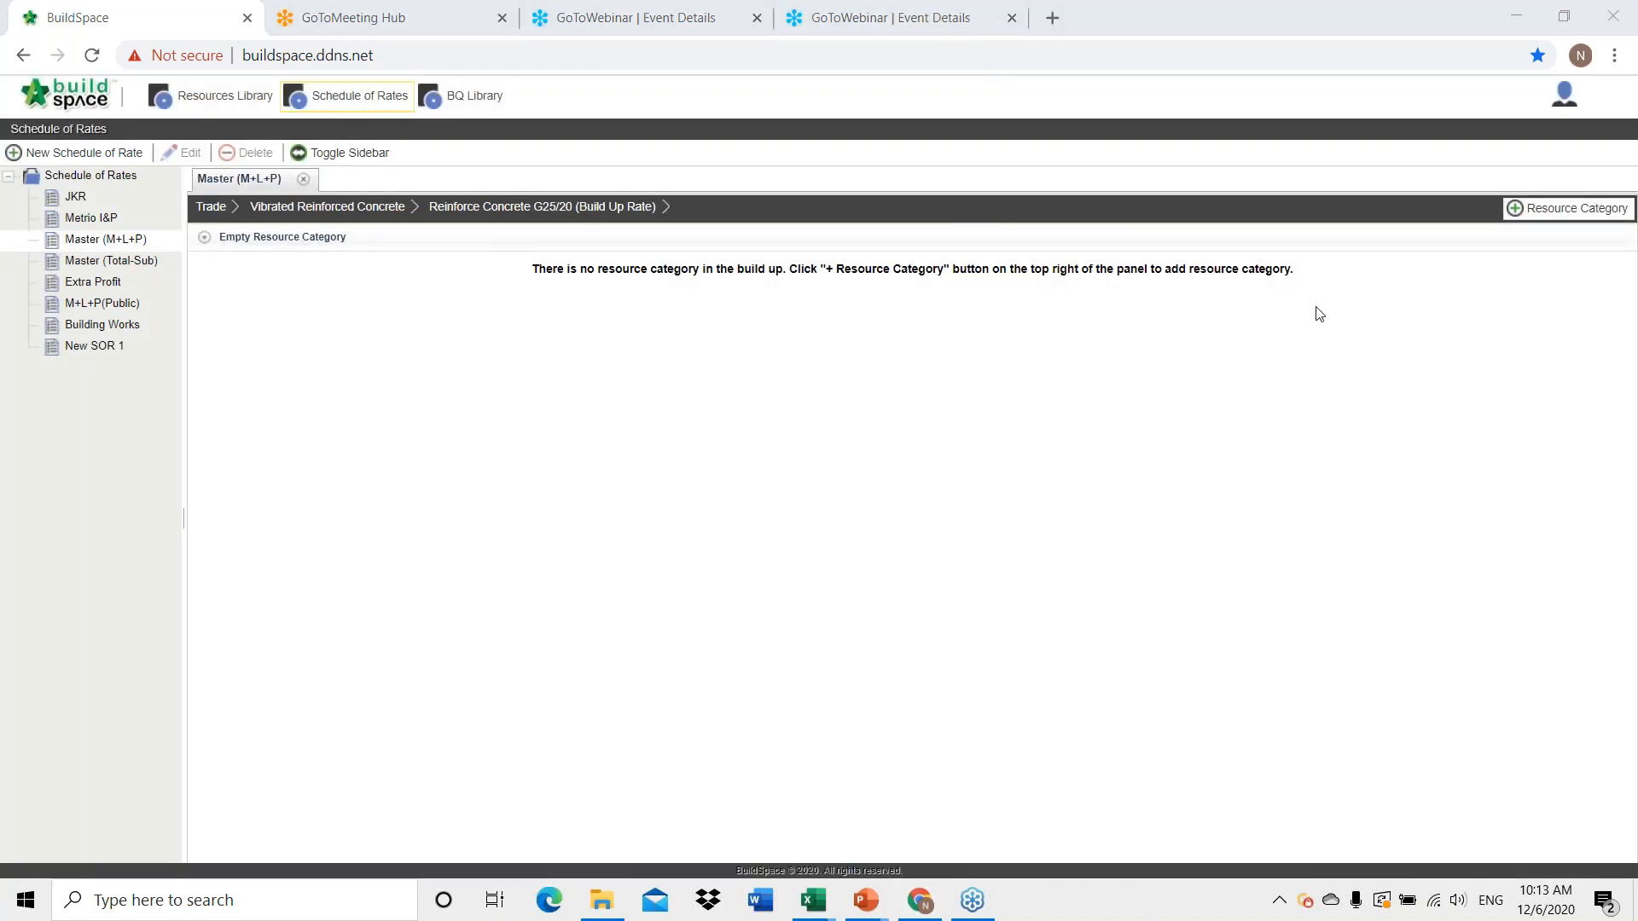
{"action": "left_click", "coordinate": [1536, 215]}
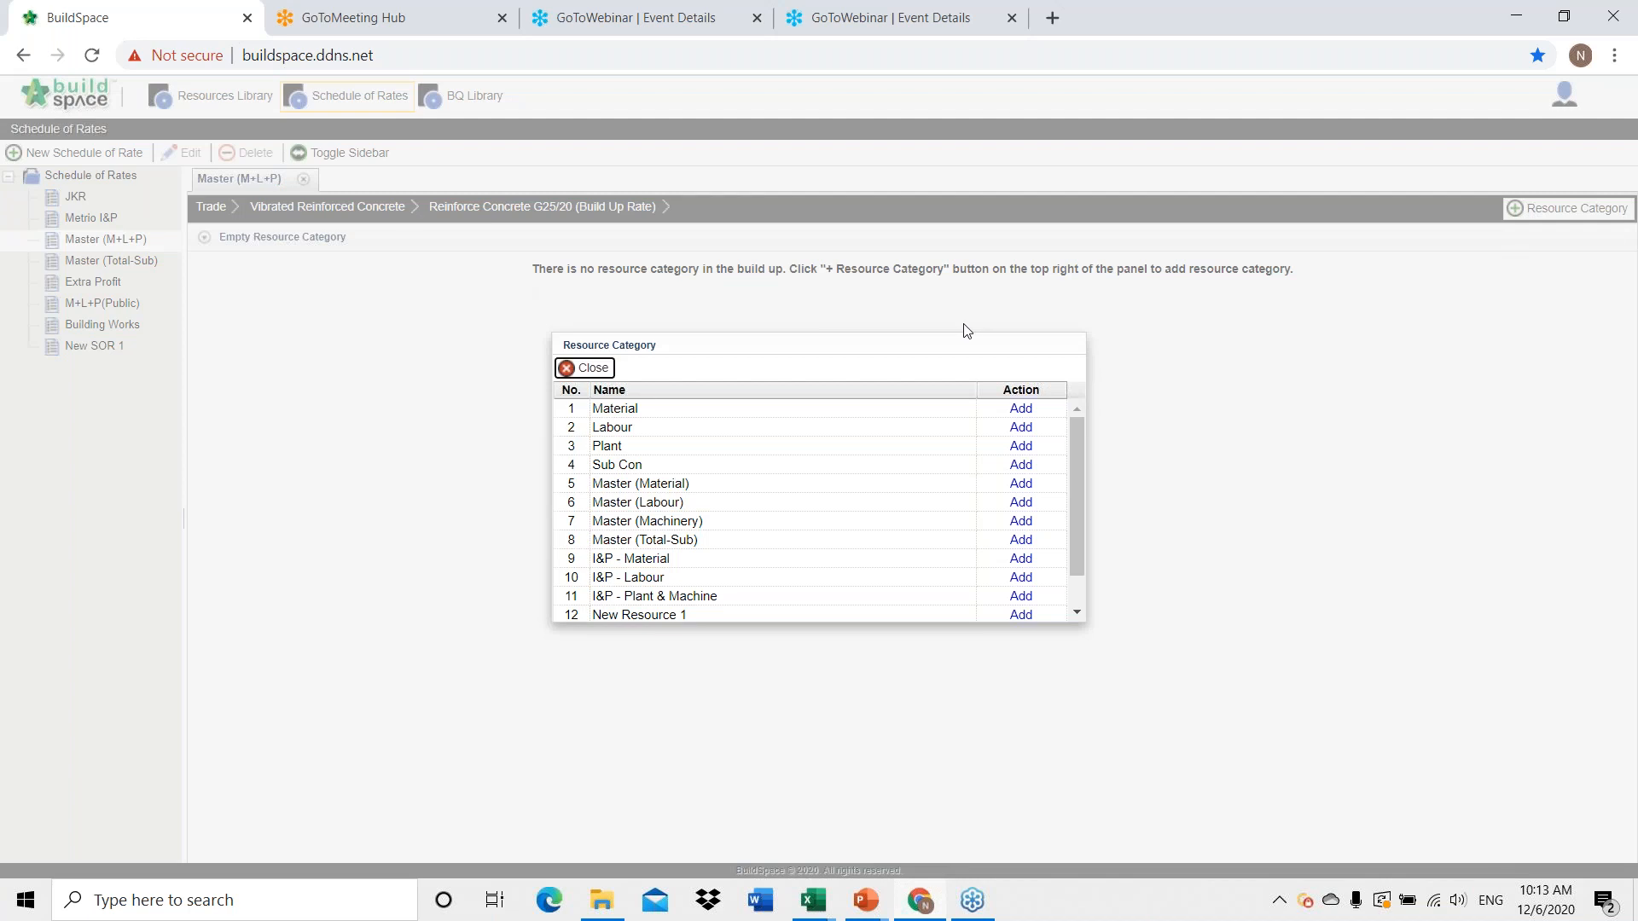
{"action": "left_click", "coordinate": [1020, 409]}
{"action": "left_click", "coordinate": [1021, 427]}
{"action": "left_click", "coordinate": [1020, 446]}
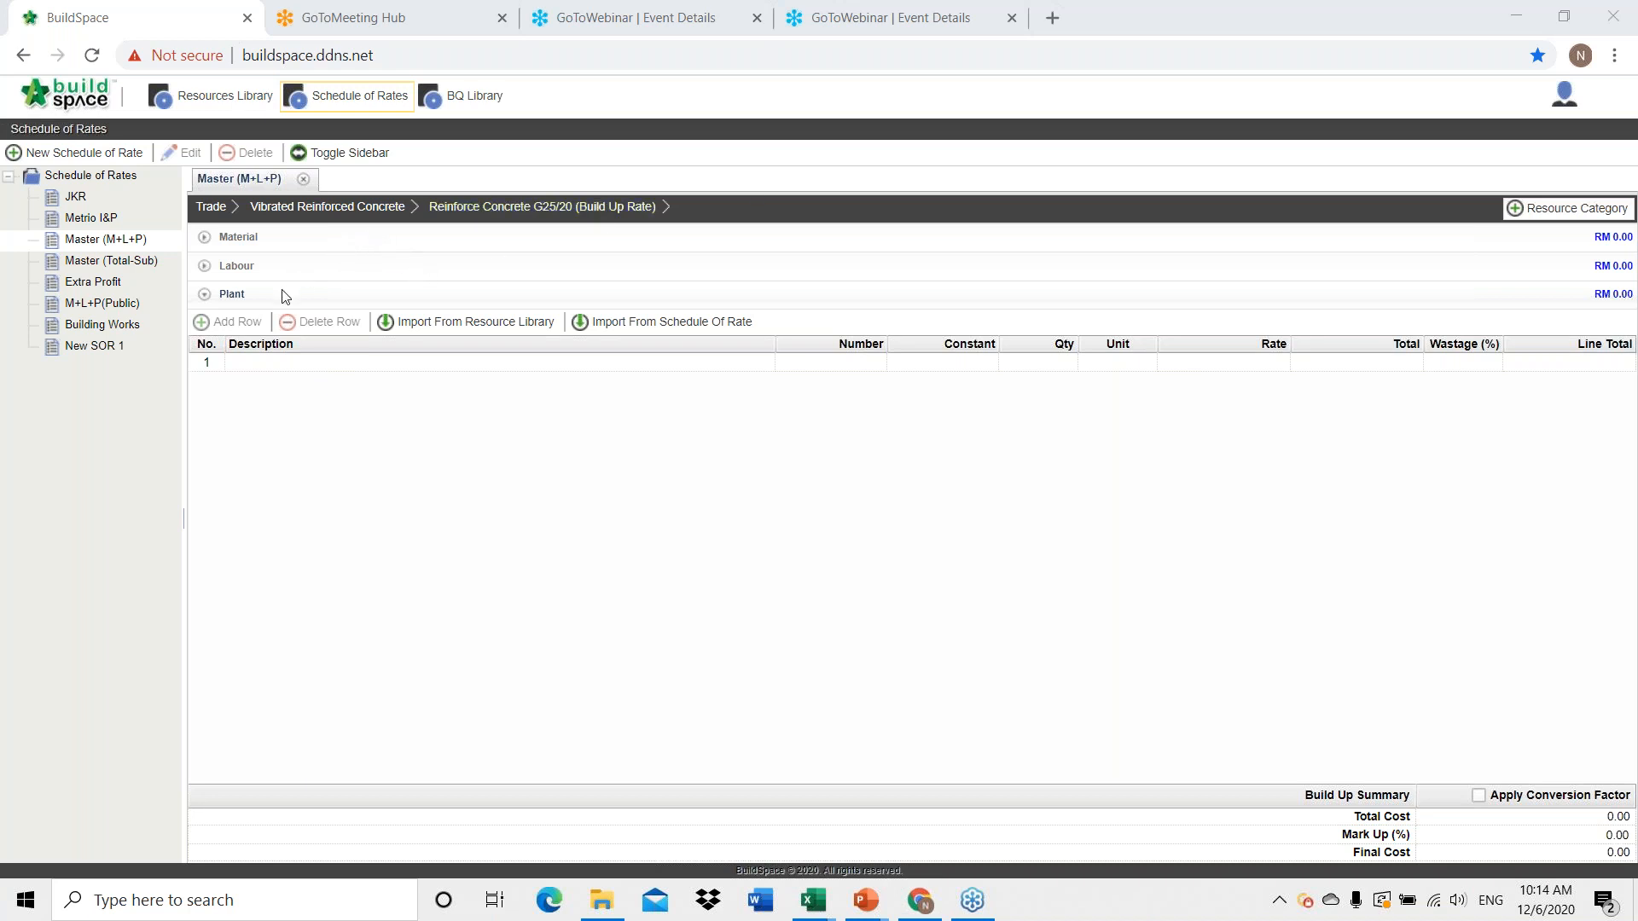
Import Ready mix concrete G20 from the resource library's Ready-mix concrete trade into the build-up's Material category.
{"action": "left_click", "coordinate": [290, 239]}
{"action": "left_click", "coordinate": [340, 307]}
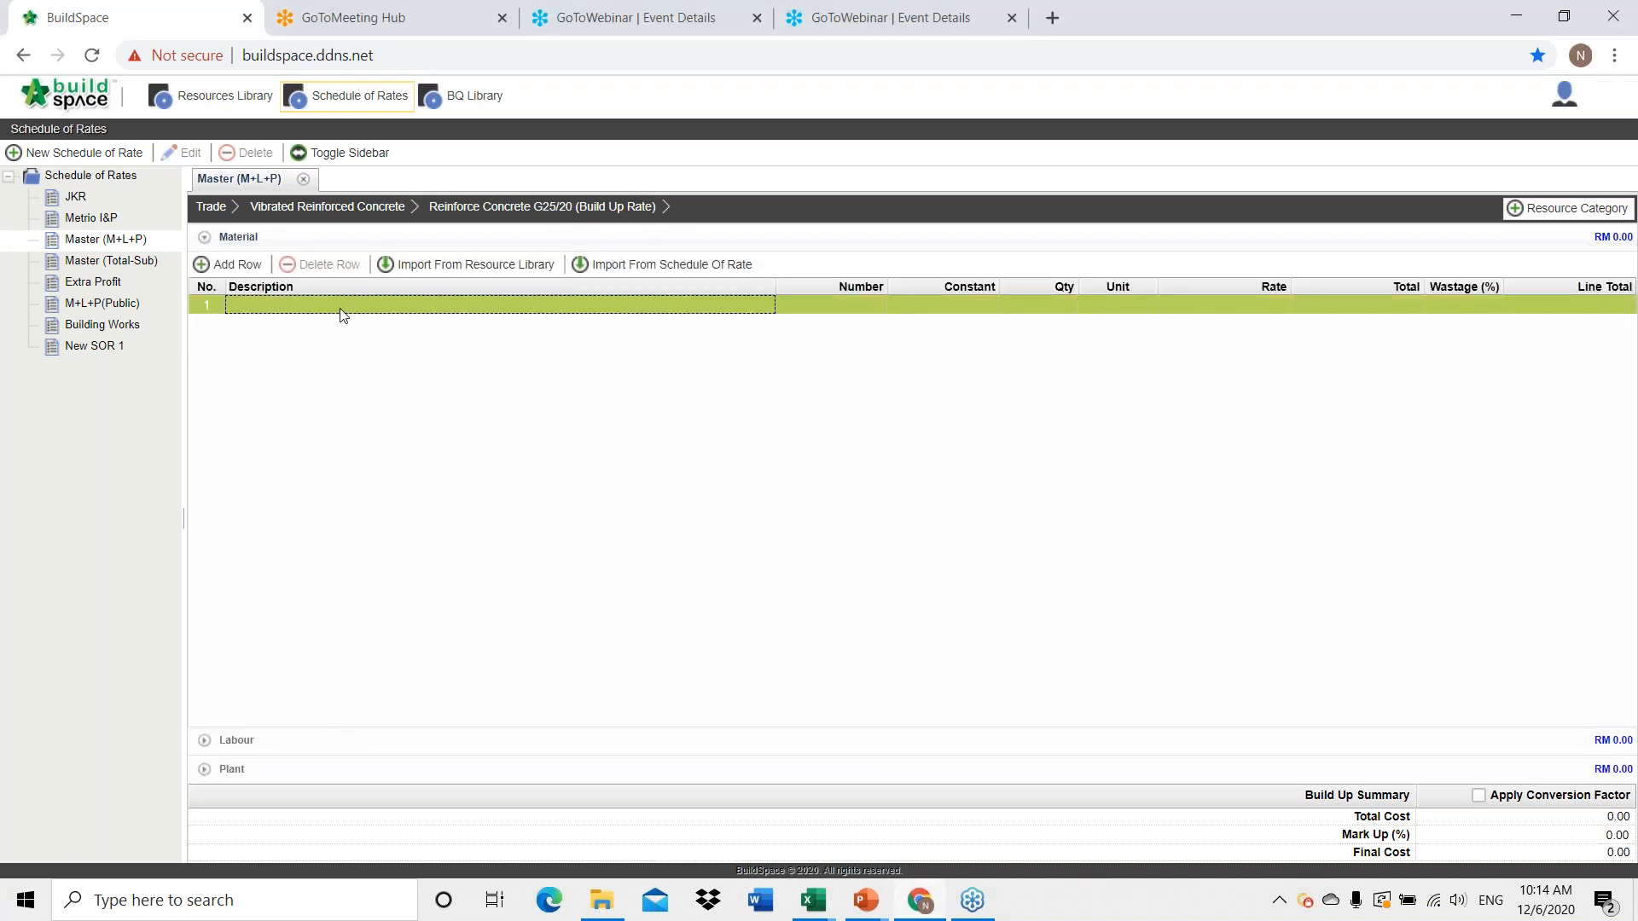
{"action": "double_click", "coordinate": [341, 315]}
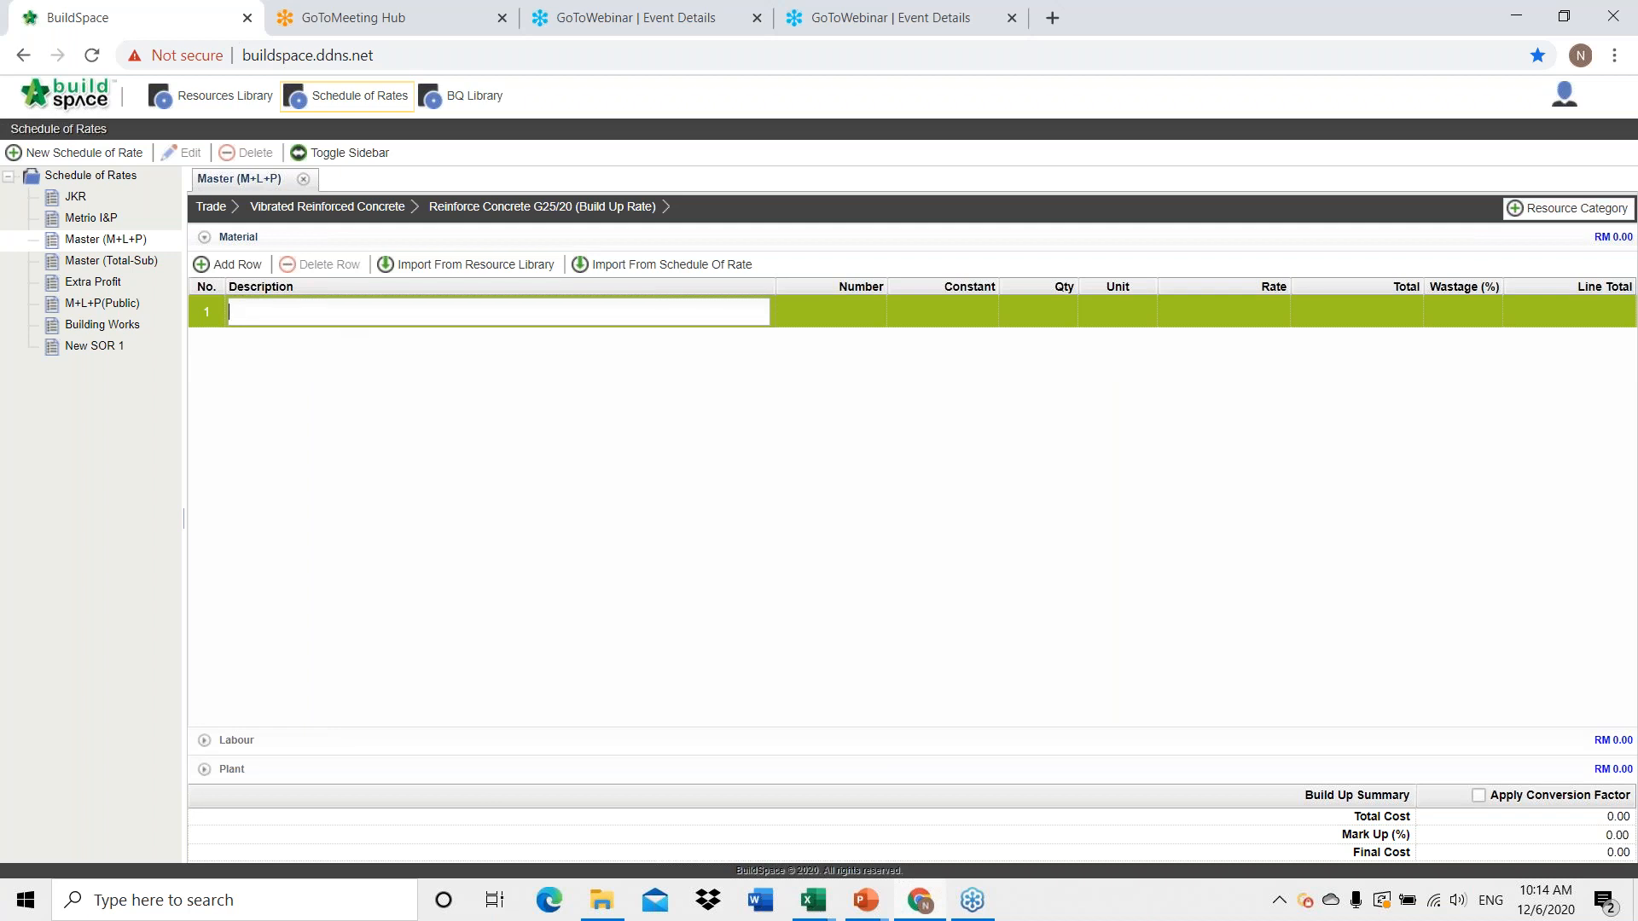
{"action": "key", "text": "Escape"}
{"action": "left_click", "coordinate": [427, 270]}
{"action": "double_click", "coordinate": [399, 418]}
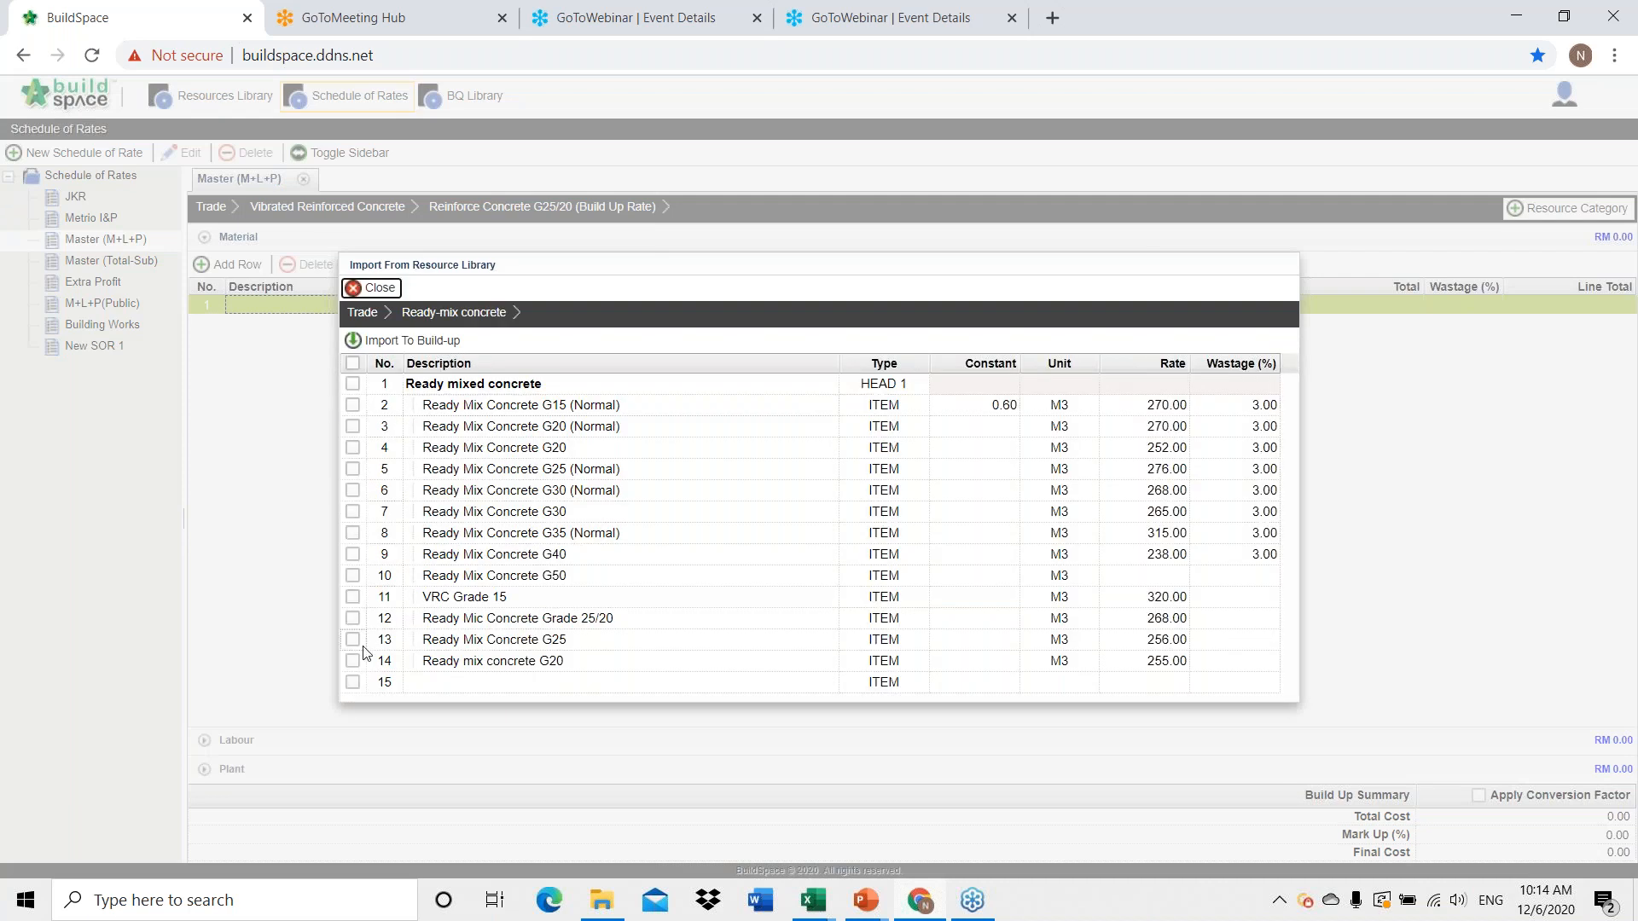
{"action": "left_click", "coordinate": [353, 661]}
{"action": "left_click", "coordinate": [399, 343]}
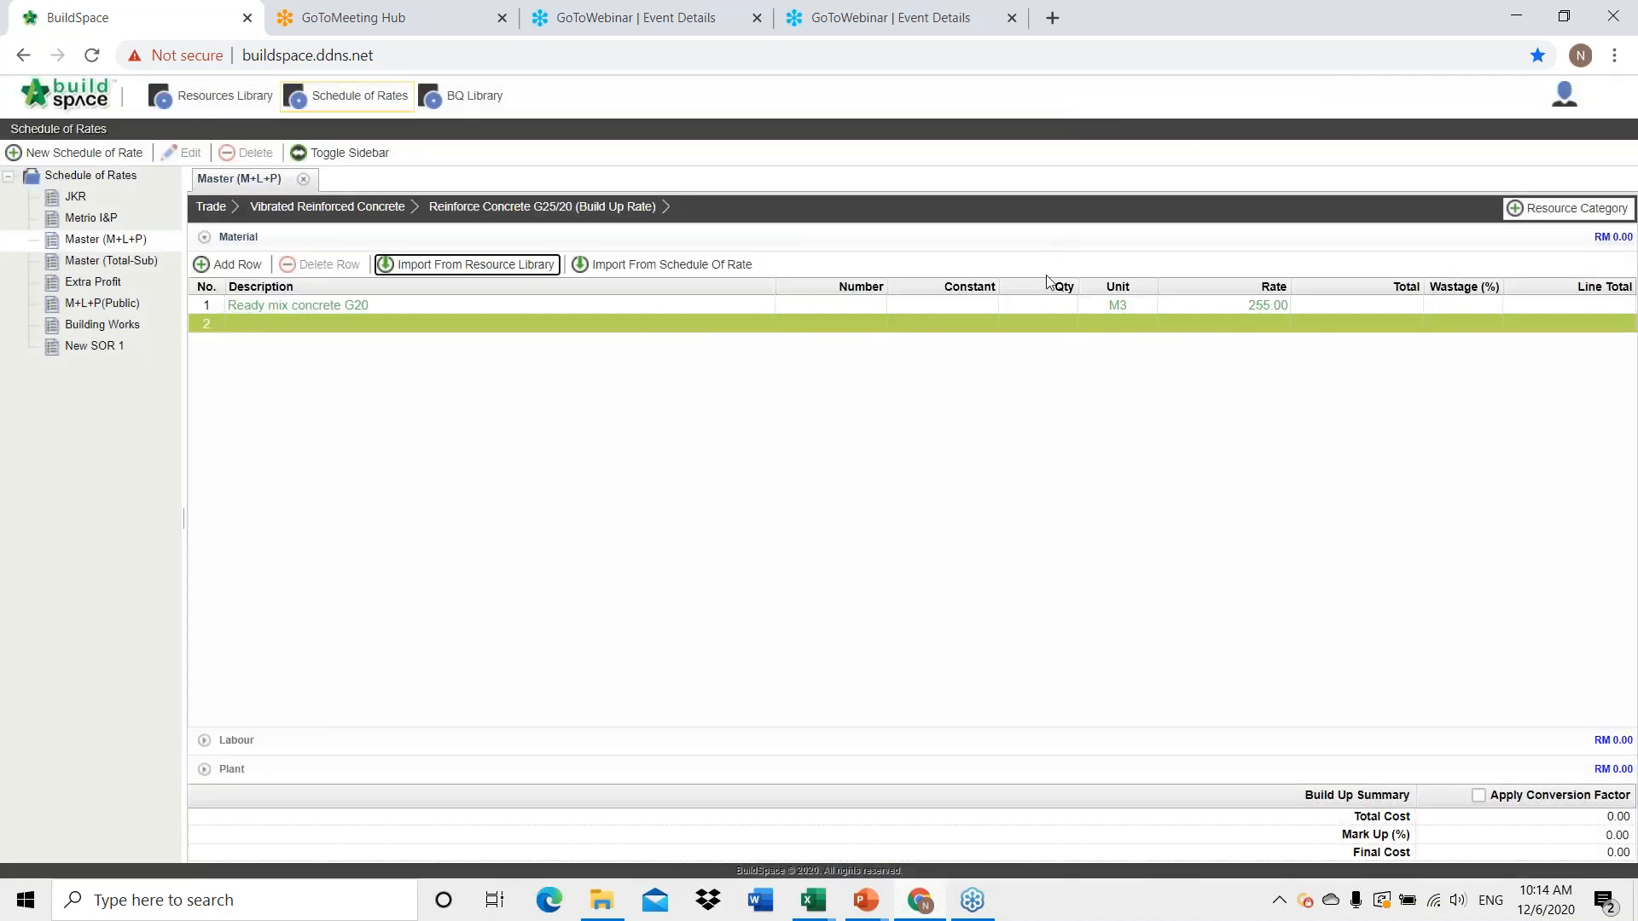
Set the quantity of Ready mix concrete G20 in the Material build-up to 1.
{"action": "left_click", "coordinate": [1043, 307]}
{"action": "left_click", "coordinate": [1043, 309]}
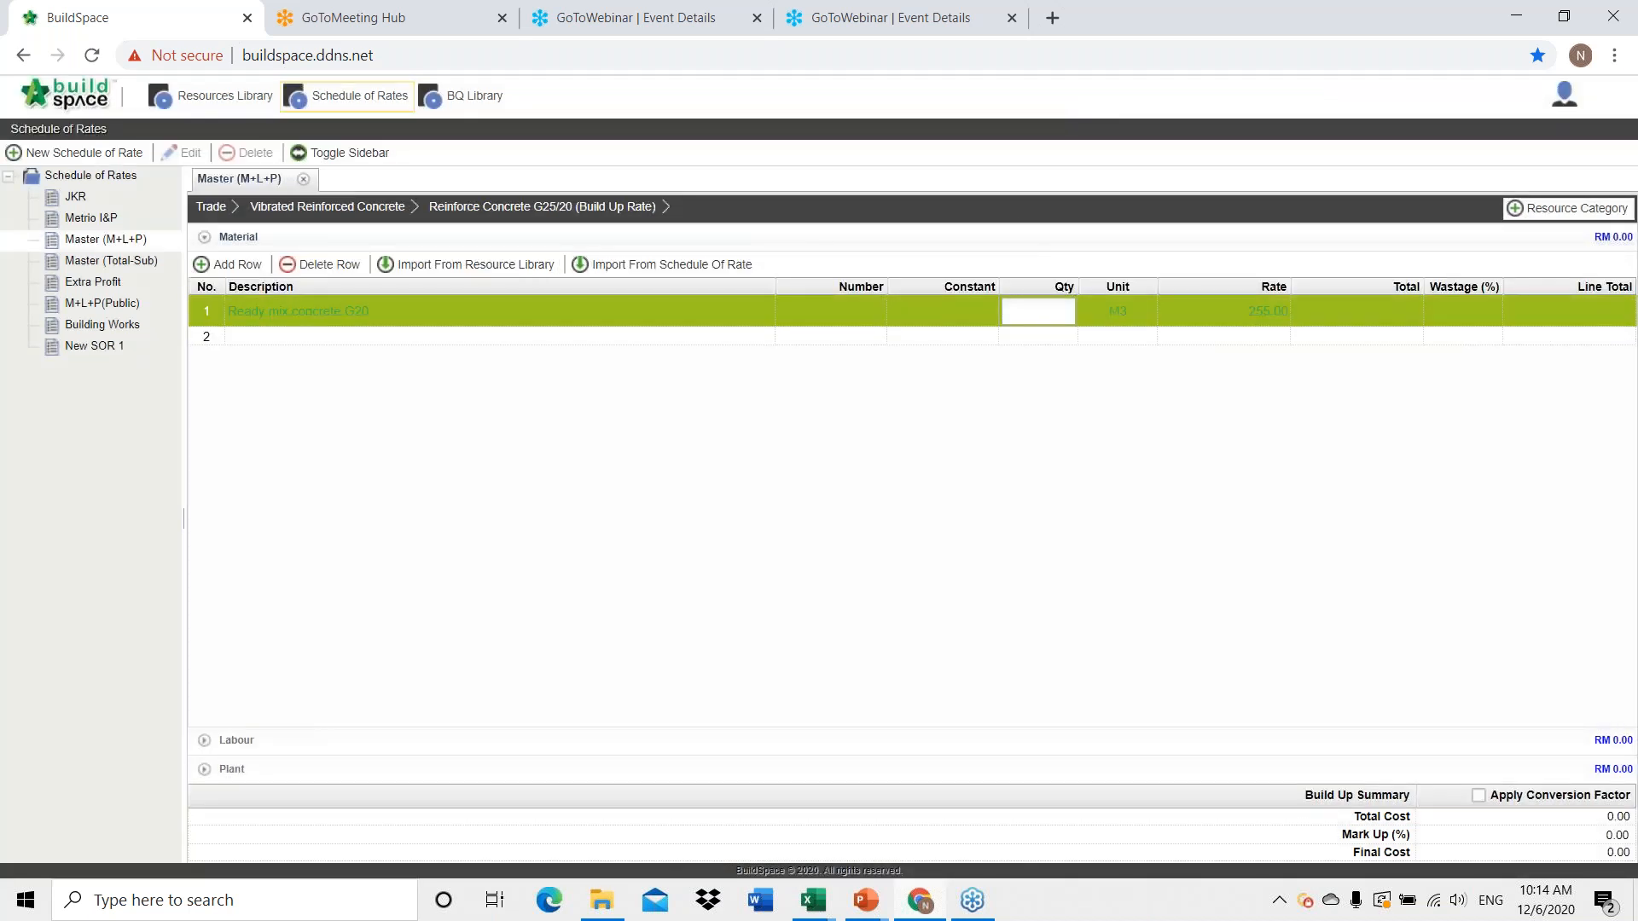
{"action": "key", "text": "Return"}
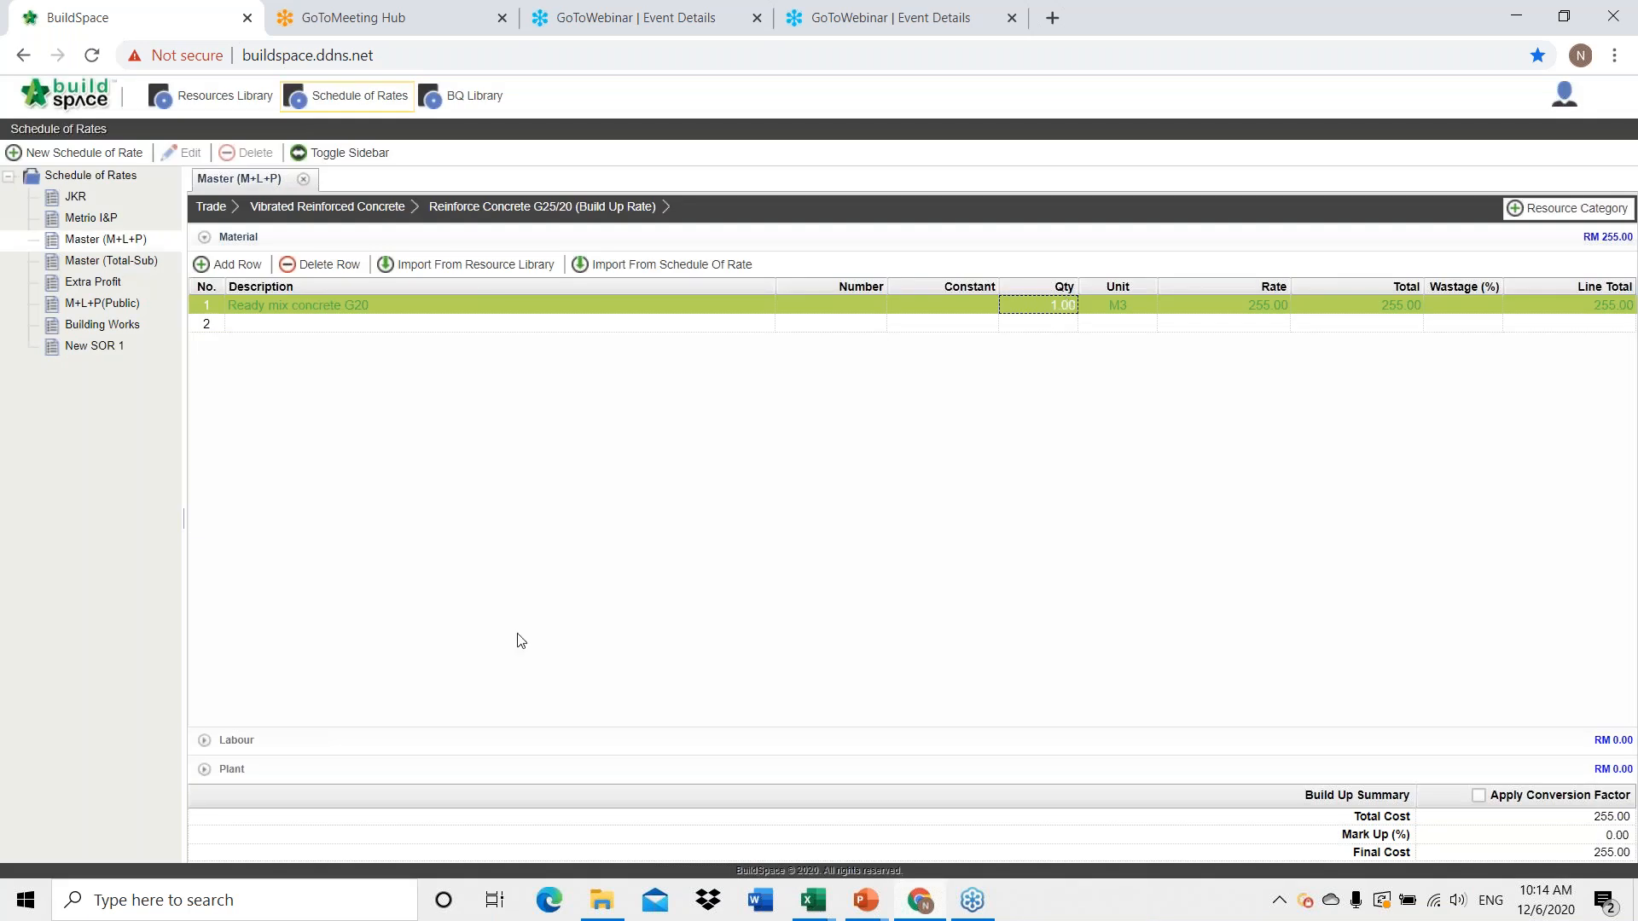
Import Casting concrete from the resource library's Concretor trade into the build-up's Labour category and set its quantity to 1.
{"action": "left_click", "coordinate": [340, 744]}
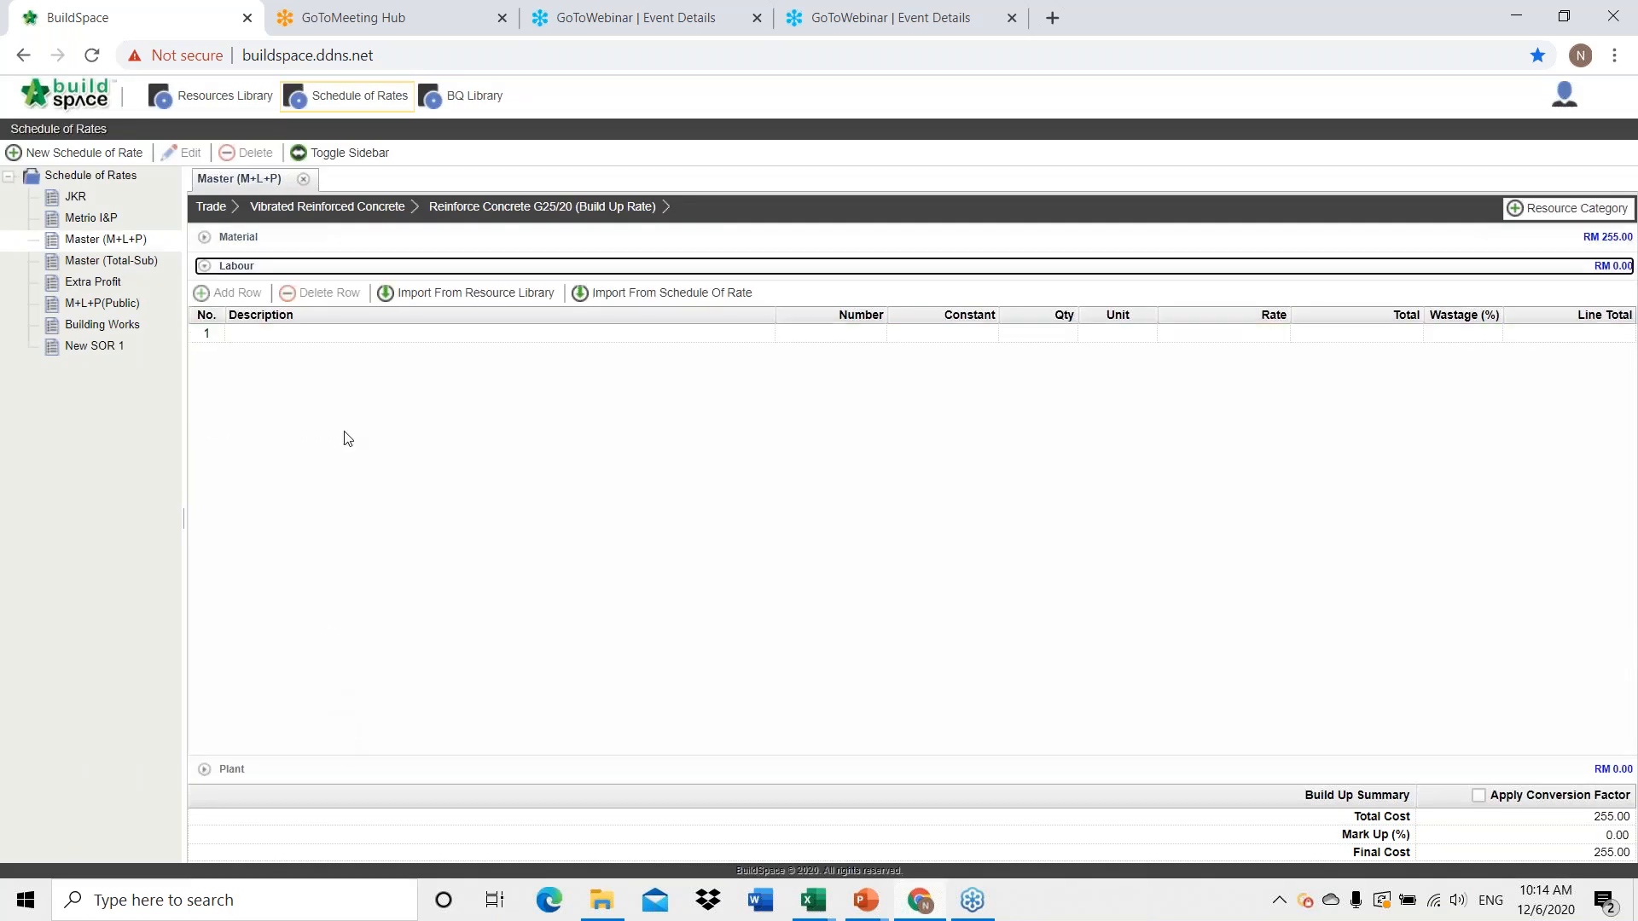
{"action": "left_click", "coordinate": [315, 334]}
{"action": "left_click", "coordinate": [443, 305]}
{"action": "double_click", "coordinate": [426, 379]}
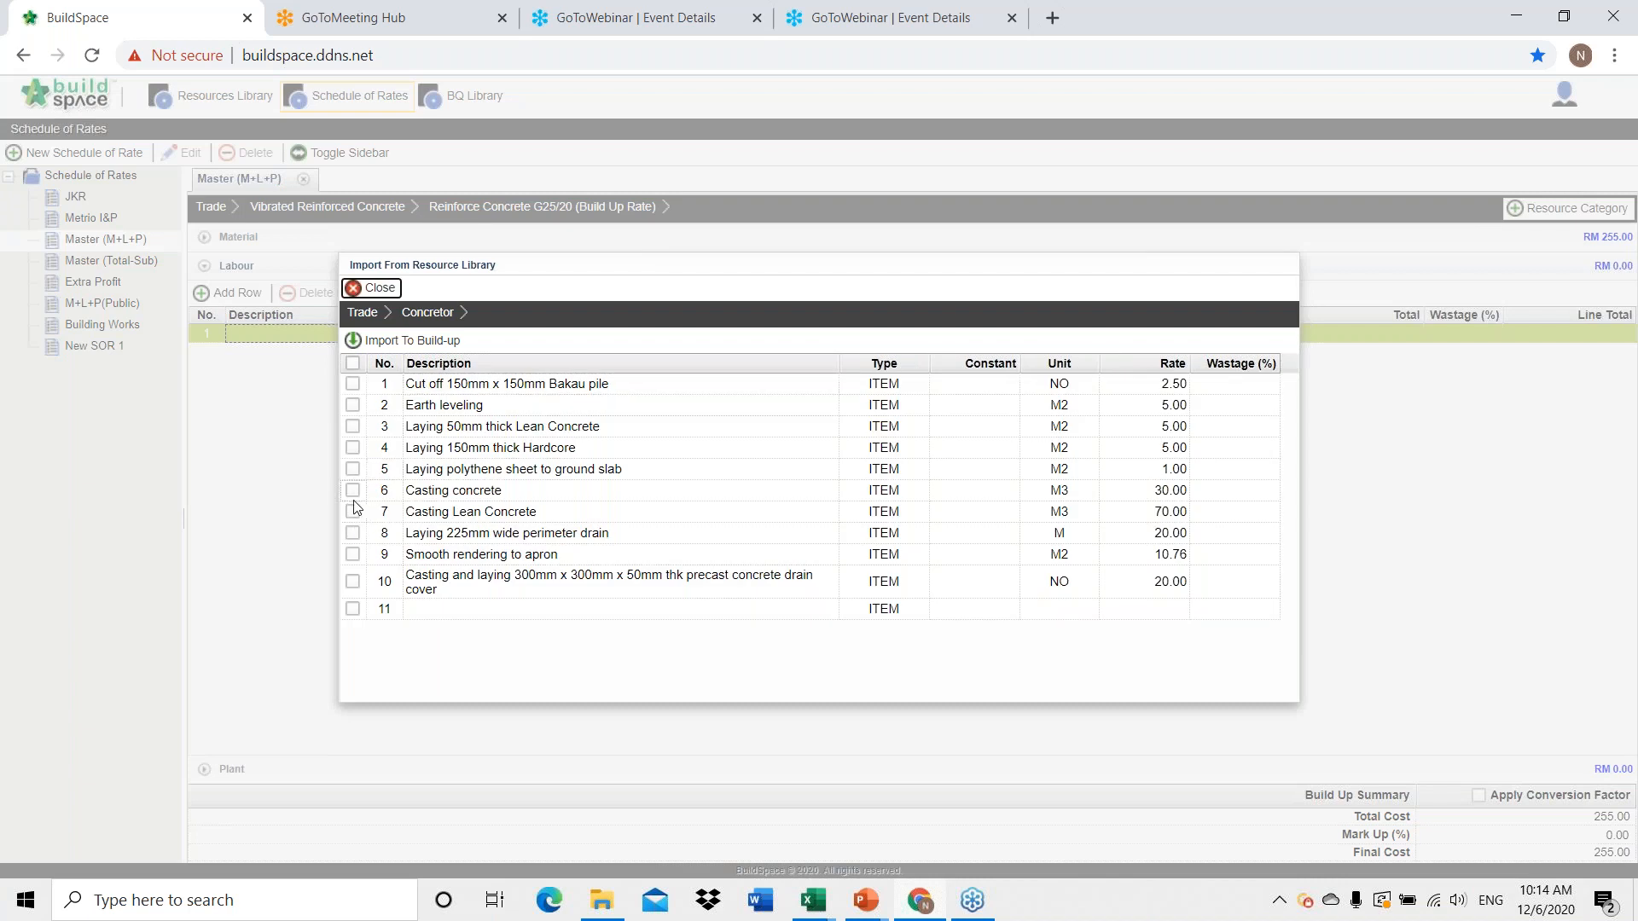
{"action": "left_click", "coordinate": [353, 492]}
{"action": "left_click", "coordinate": [365, 340]}
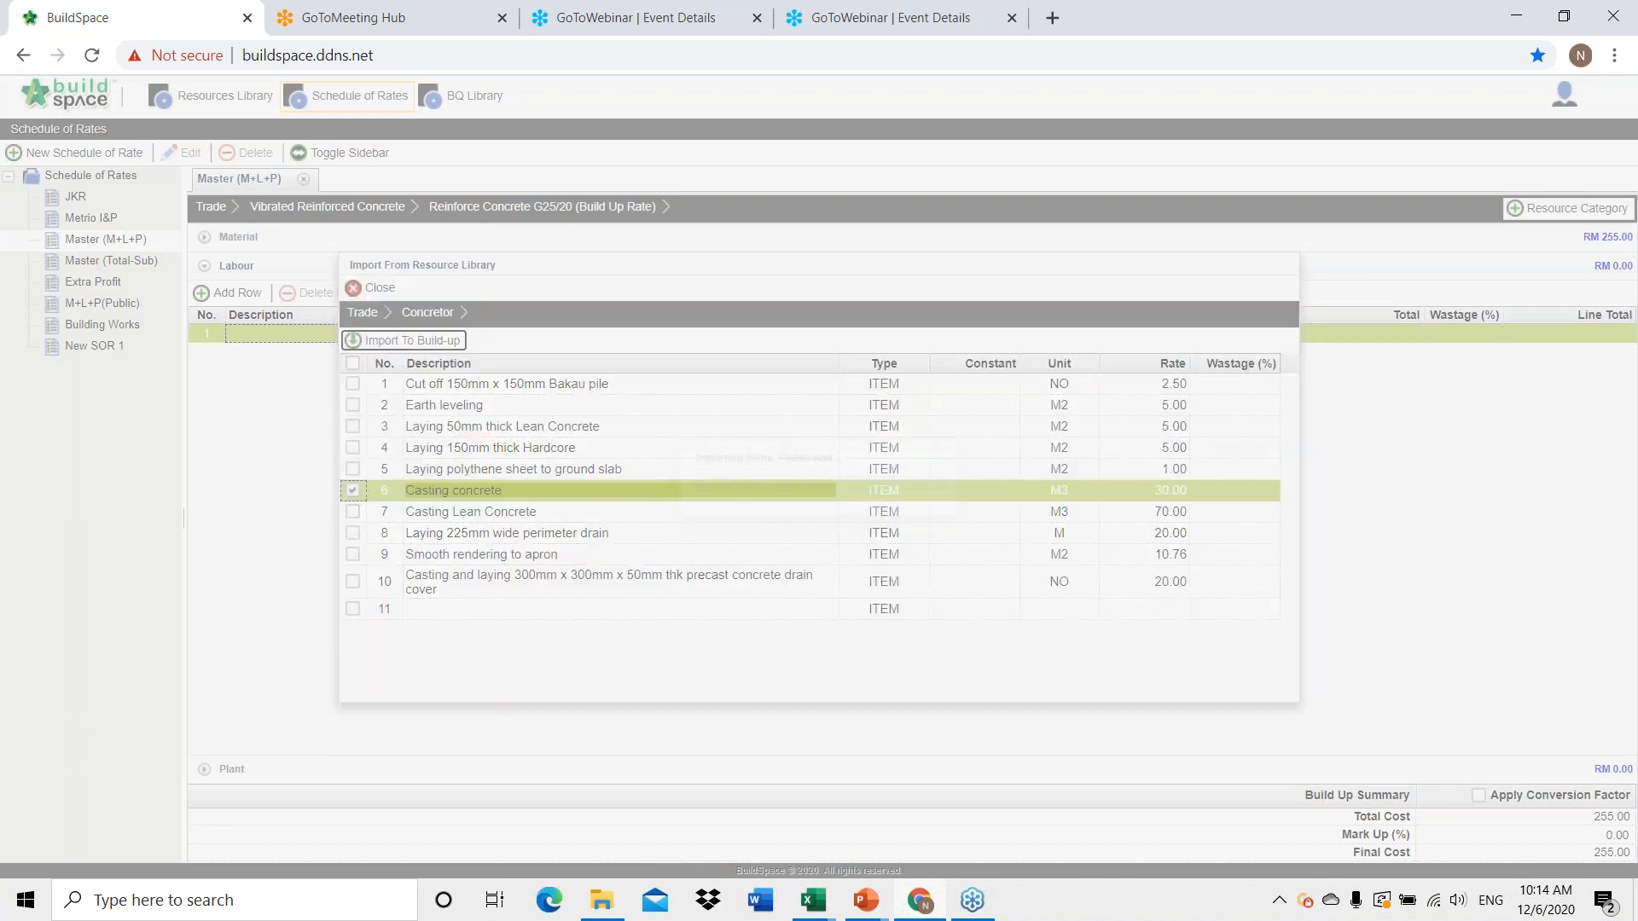
{"action": "left_click", "coordinate": [1027, 331]}
{"action": "left_click", "coordinate": [1029, 331]}
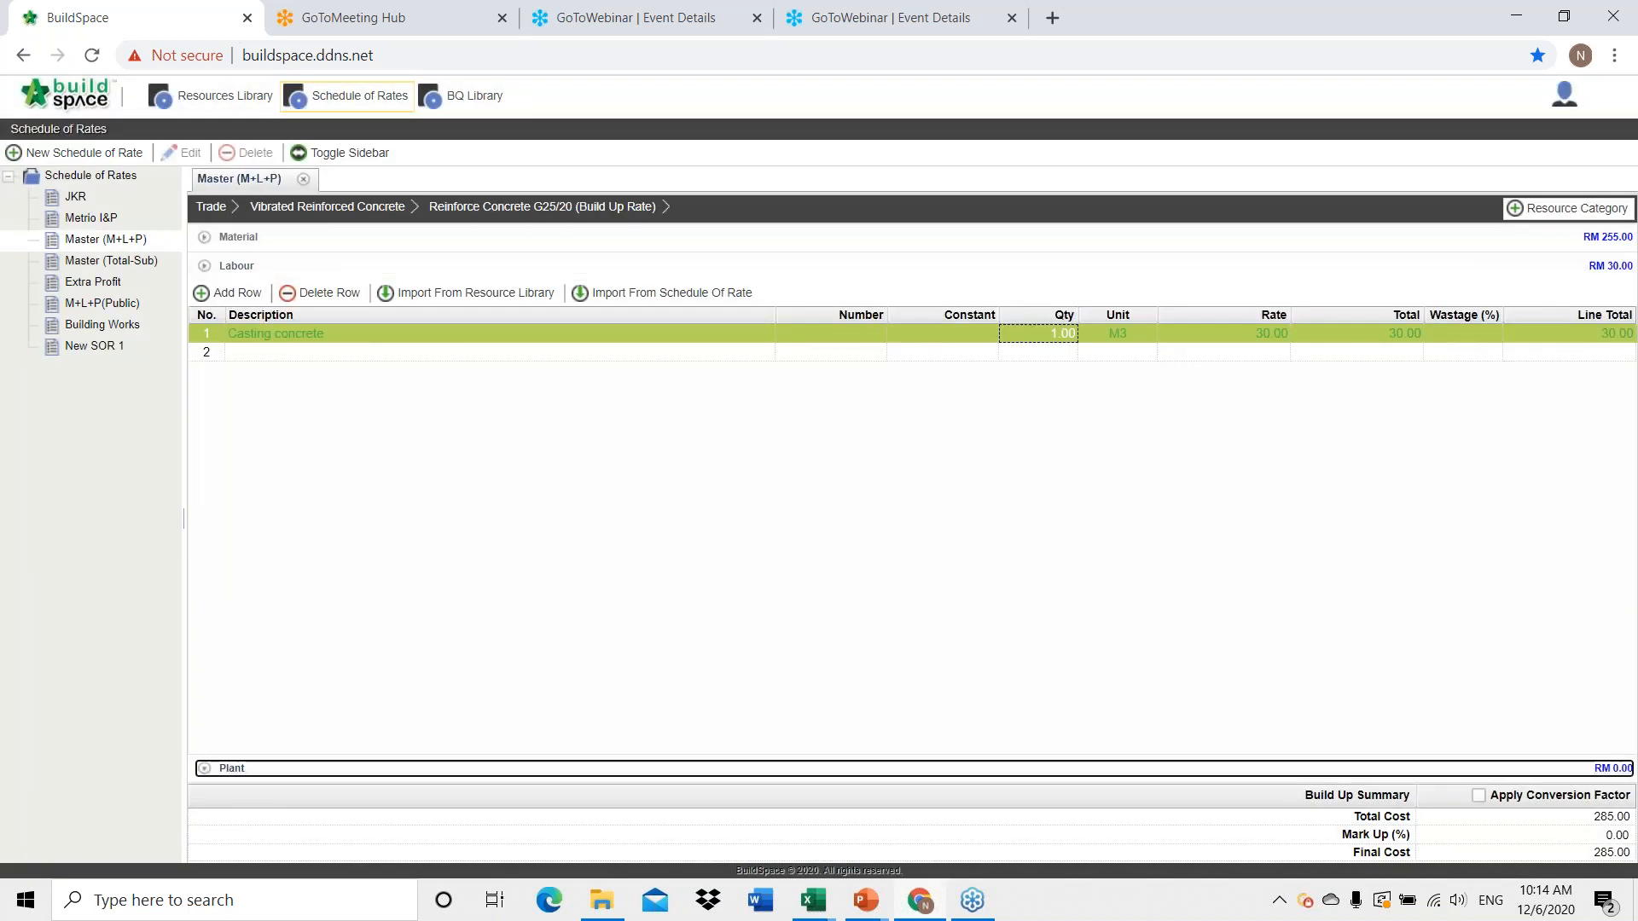
Import Mobile crane for uploading concrete from the library's Concrete trade into the Plant category with quantity 1, and return to the item list.
{"action": "left_click", "coordinate": [230, 769]}
{"action": "left_click", "coordinate": [309, 361]}
{"action": "left_click", "coordinate": [422, 322]}
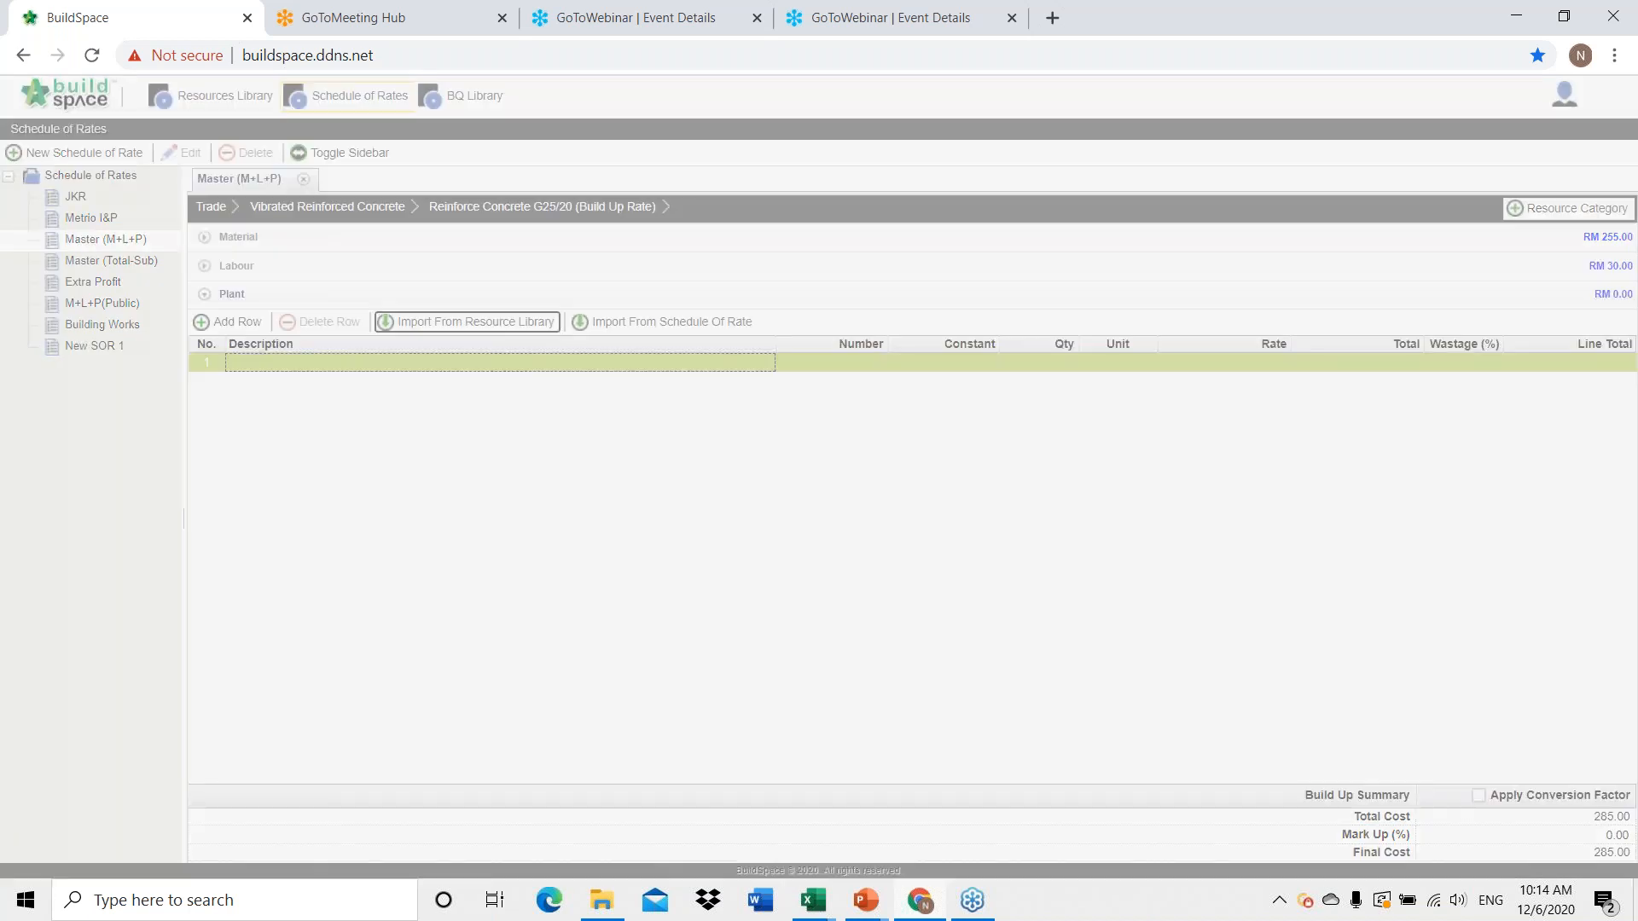
{"action": "left_click", "coordinate": [424, 376]}
{"action": "left_click", "coordinate": [353, 384]}
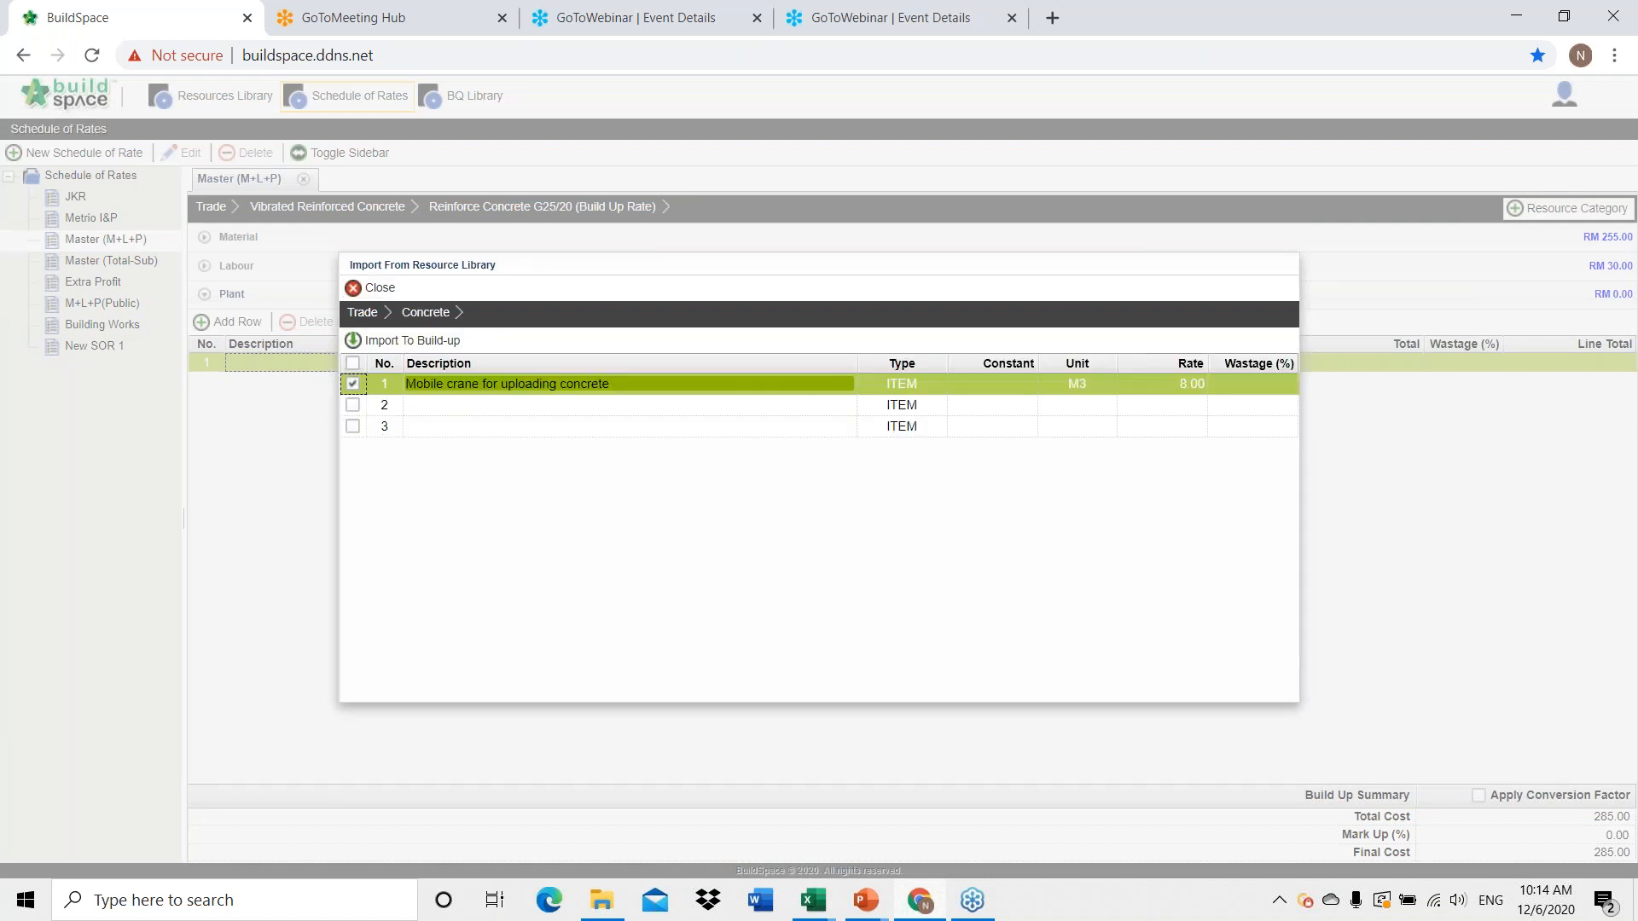
{"action": "left_click", "coordinate": [410, 341]}
{"action": "left_click", "coordinate": [1026, 361]}
{"action": "type", "text": "1"}
{"action": "key", "text": "Return"}
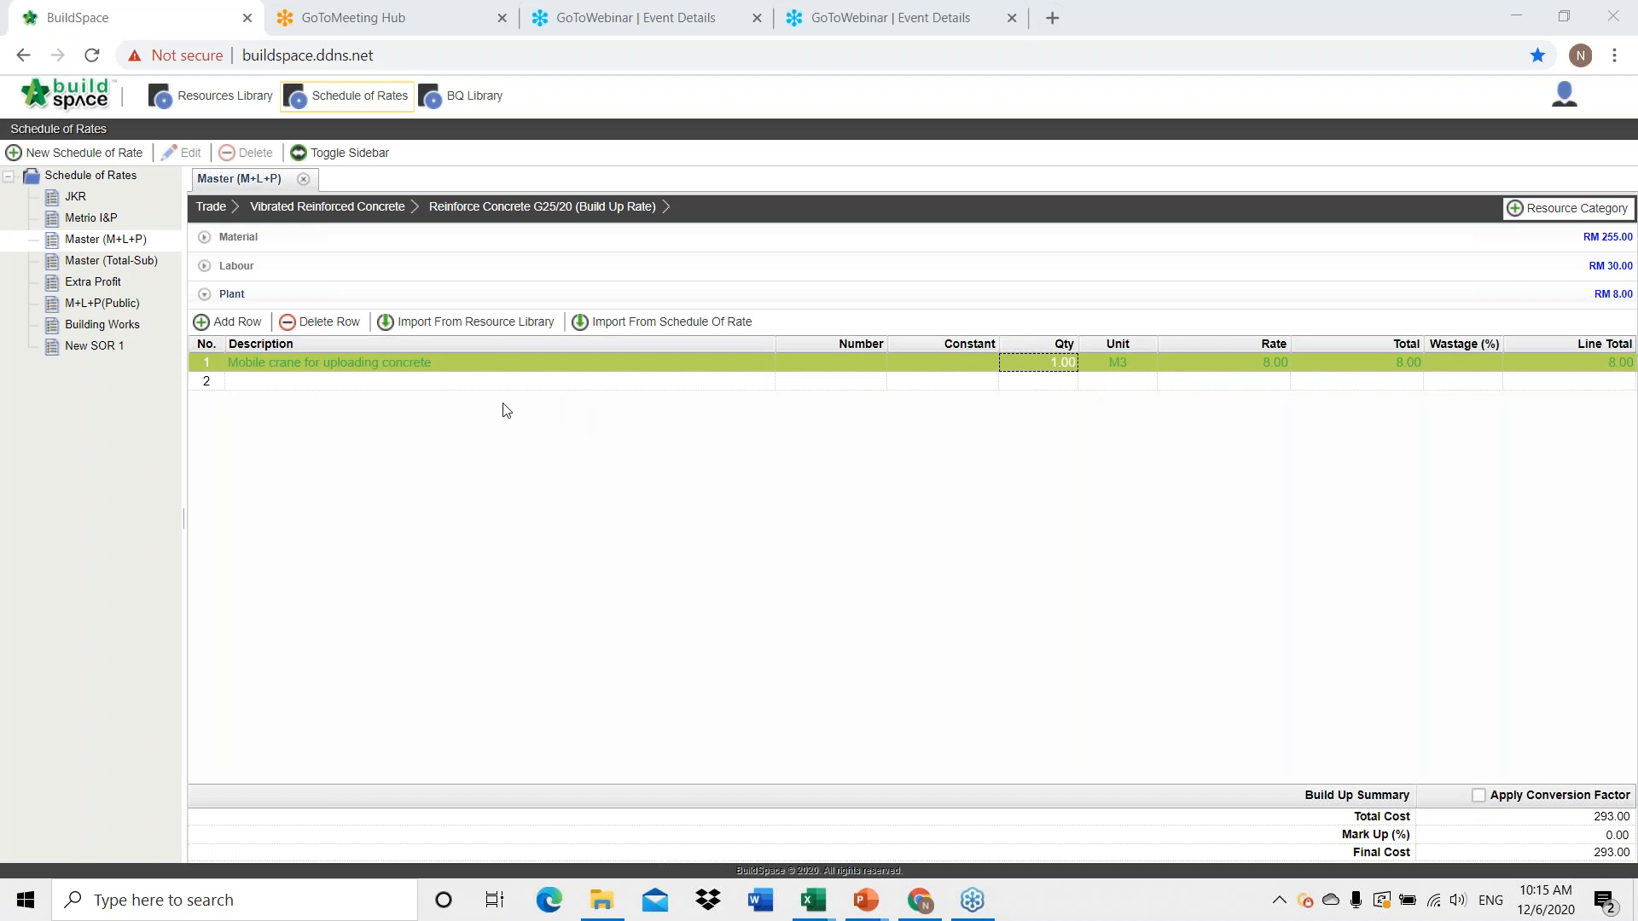
{"action": "left_click", "coordinate": [309, 212]}
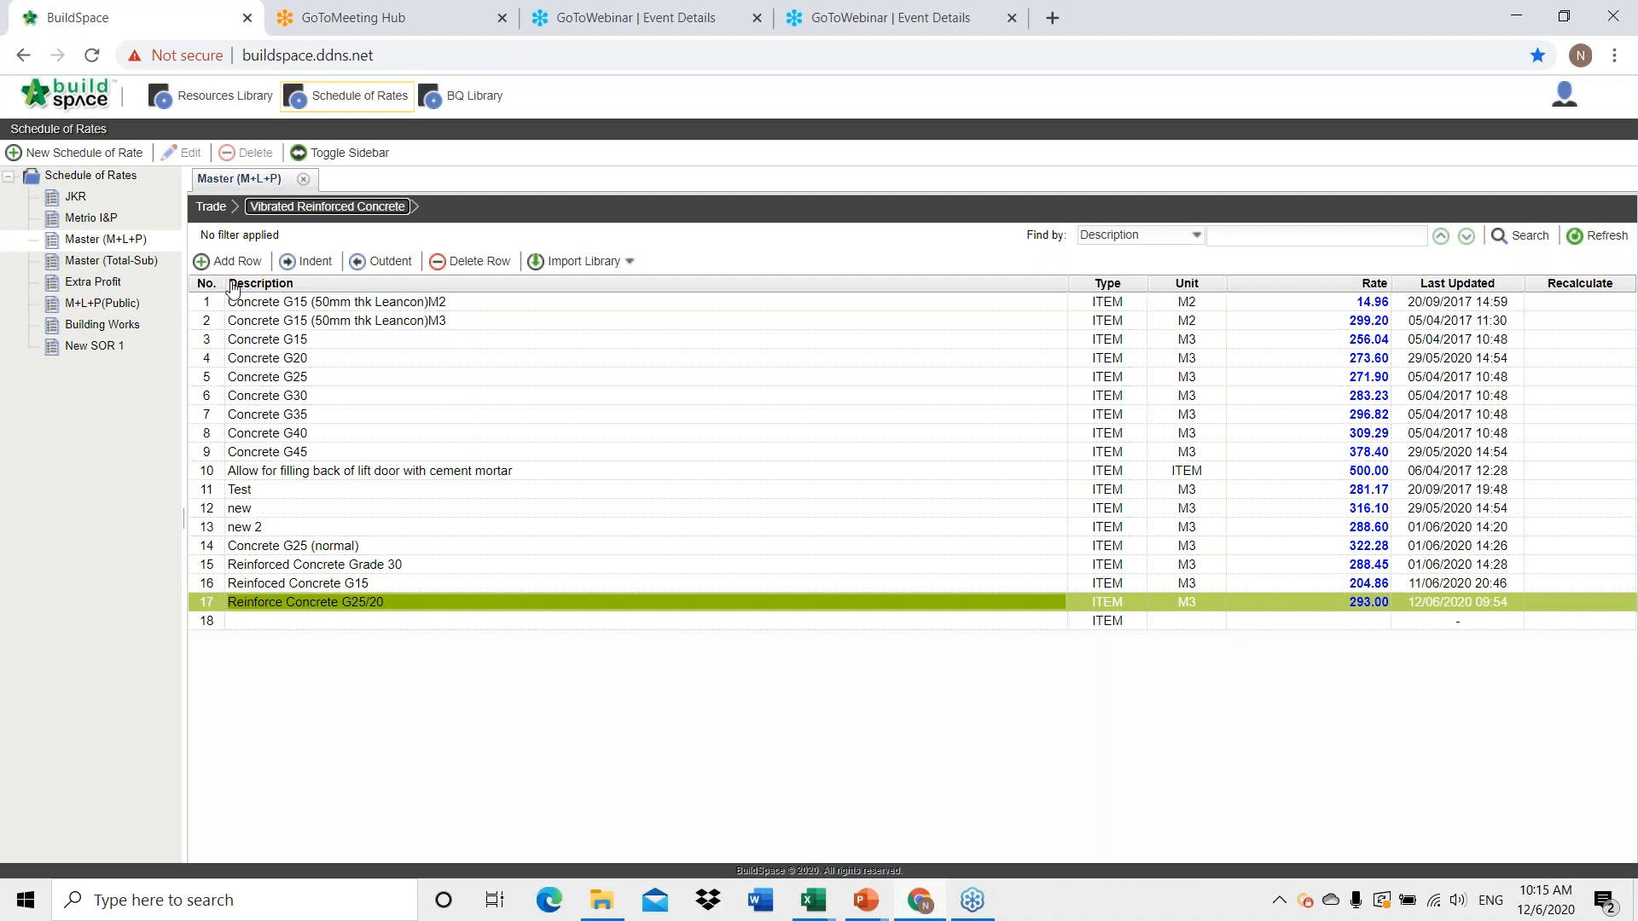
Open the SMM2 library in the BQ Library and examine the items of its PRELIMINARIES element.
{"action": "left_click", "coordinate": [455, 100]}
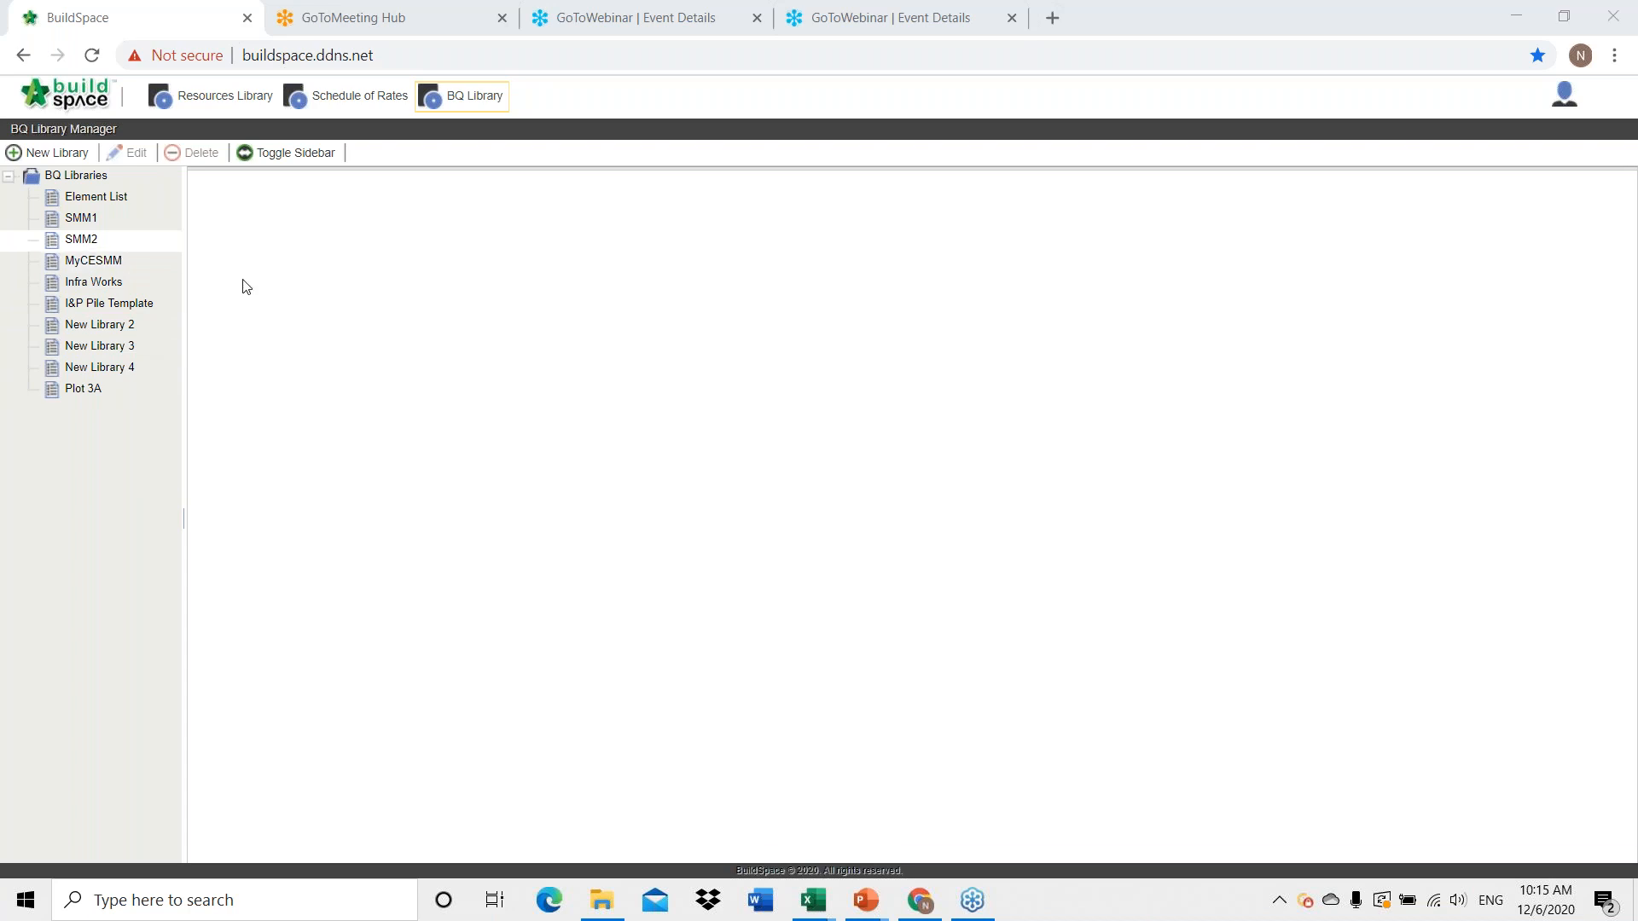
{"action": "double_click", "coordinate": [125, 244]}
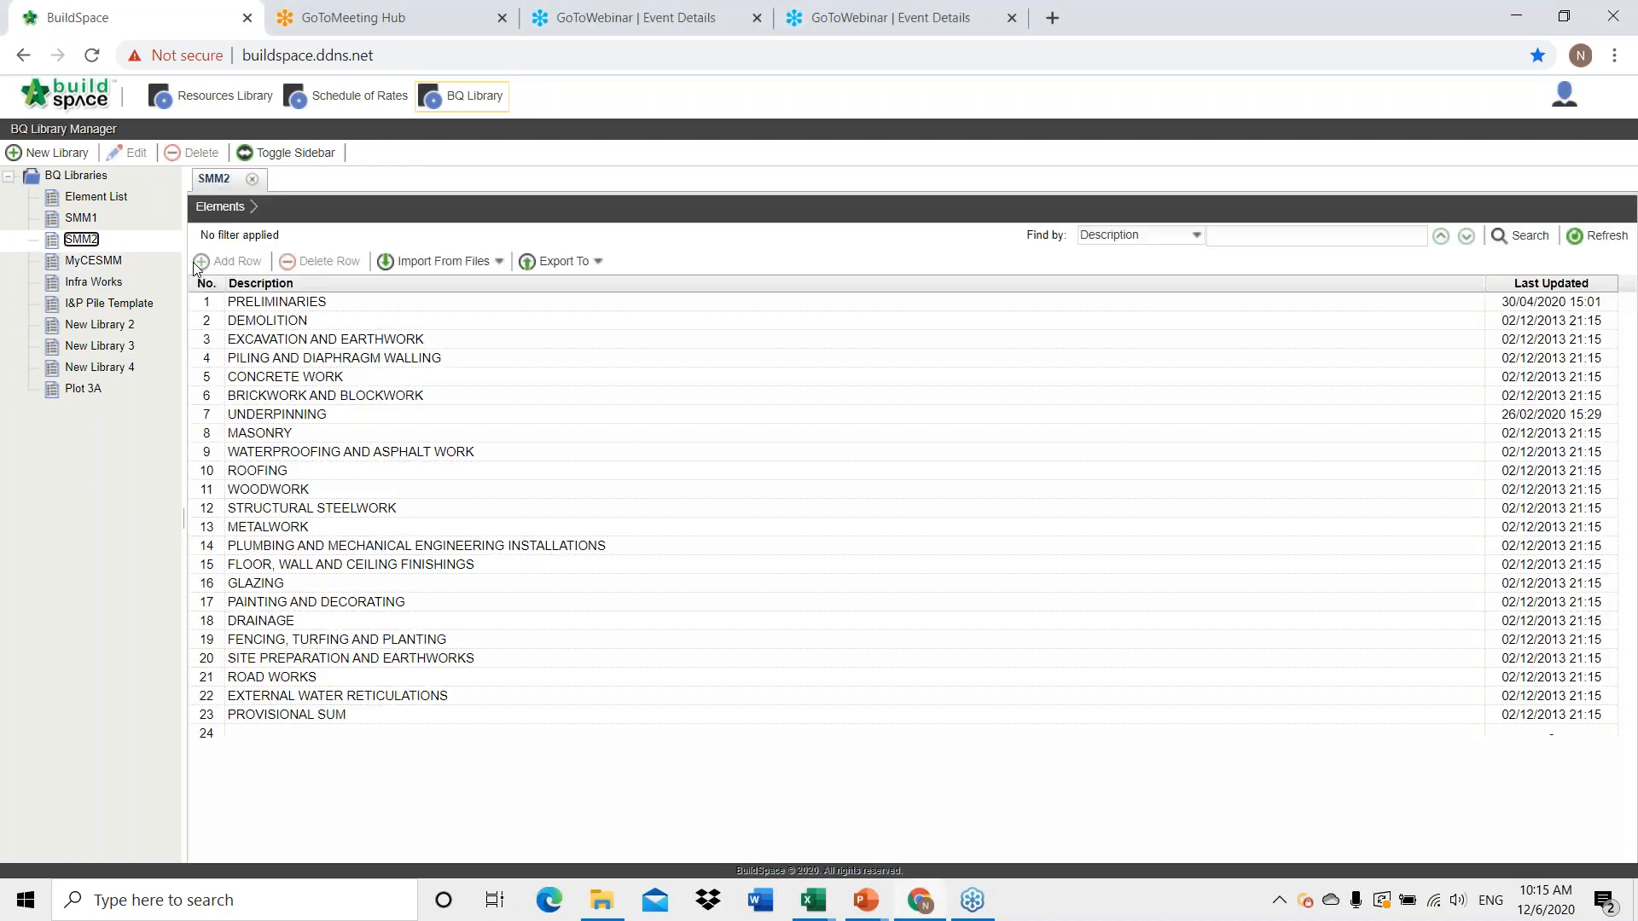
{"action": "left_click", "coordinate": [347, 304]}
{"action": "double_click", "coordinate": [346, 304]}
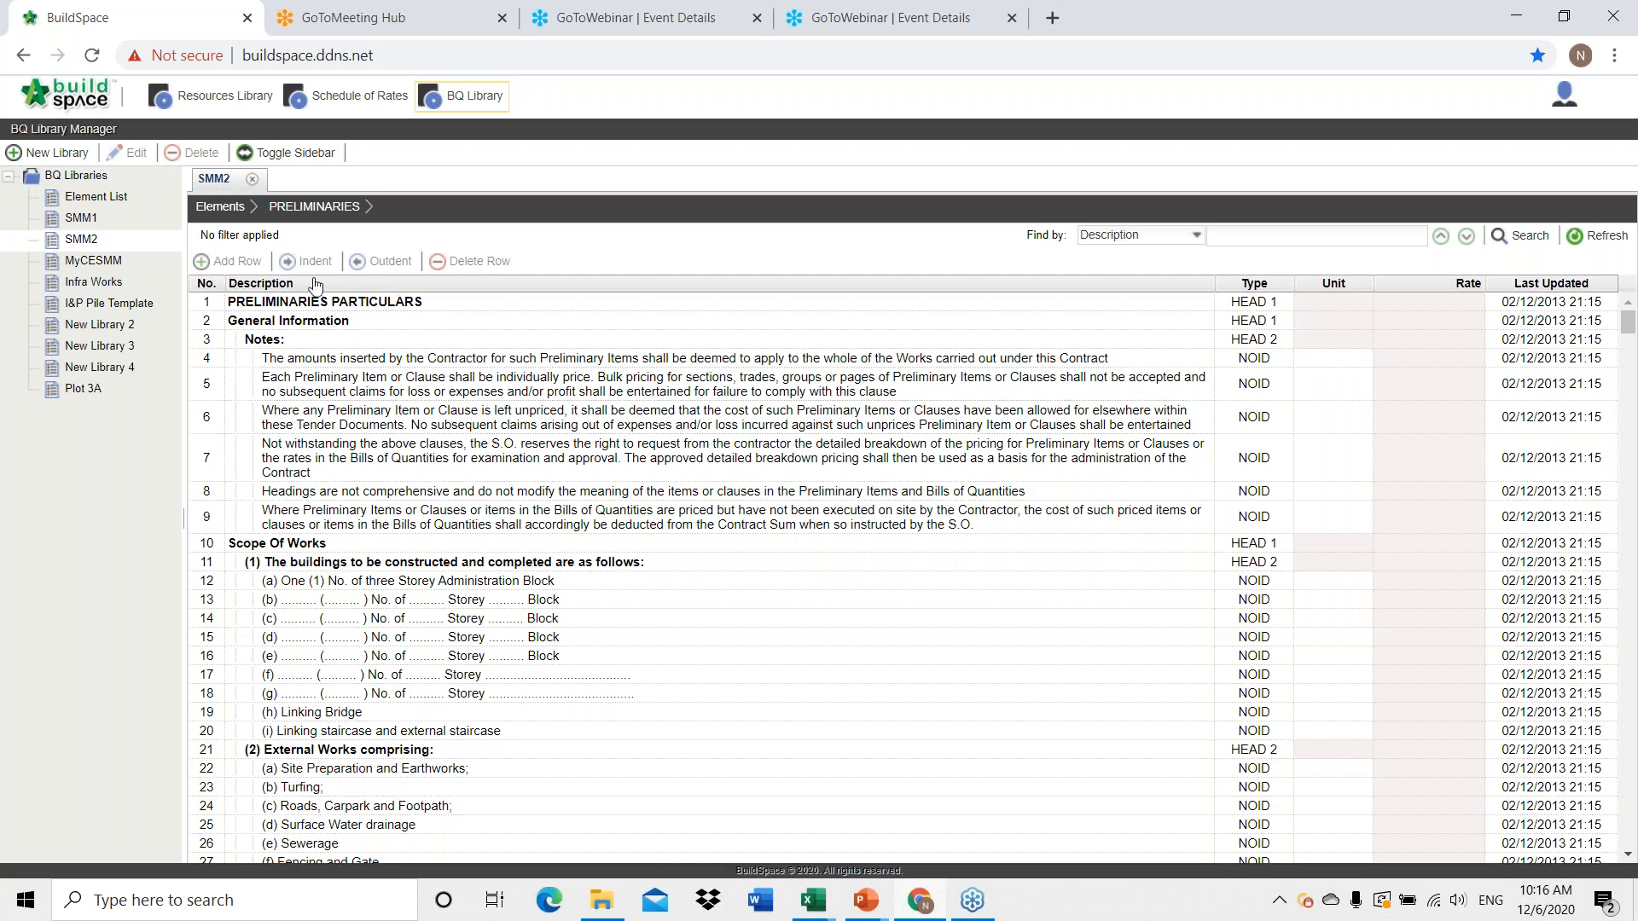
Switch to Project Builder and start a new project through the project information form, titled Project Abc.
{"action": "left_click", "coordinate": [80, 101]}
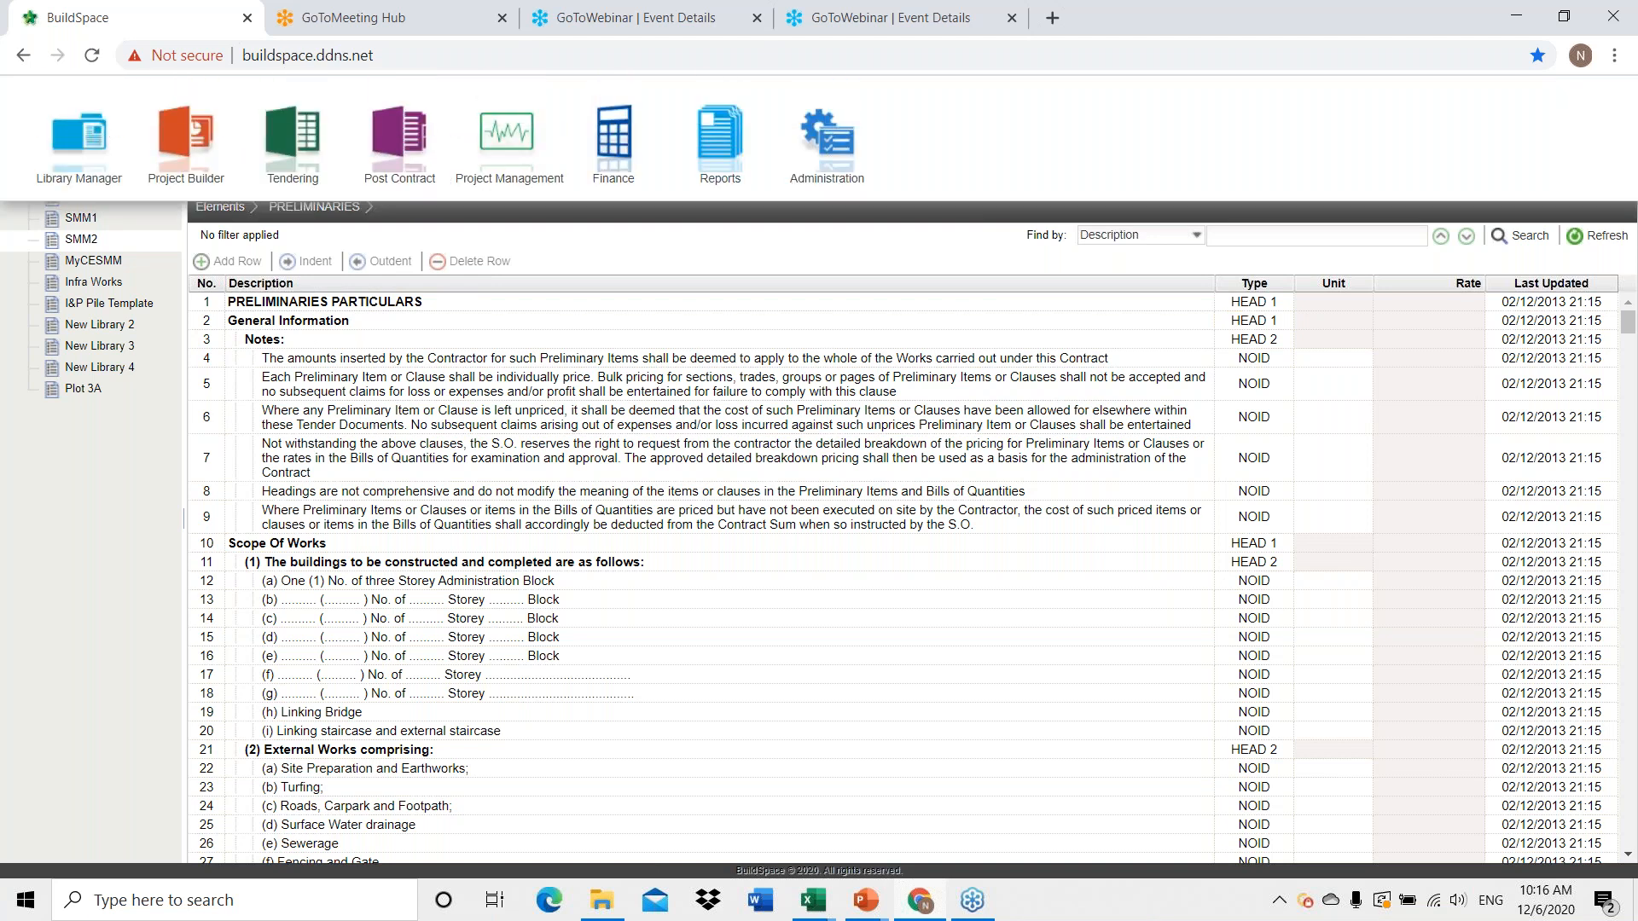
{"action": "left_click", "coordinate": [186, 130]}
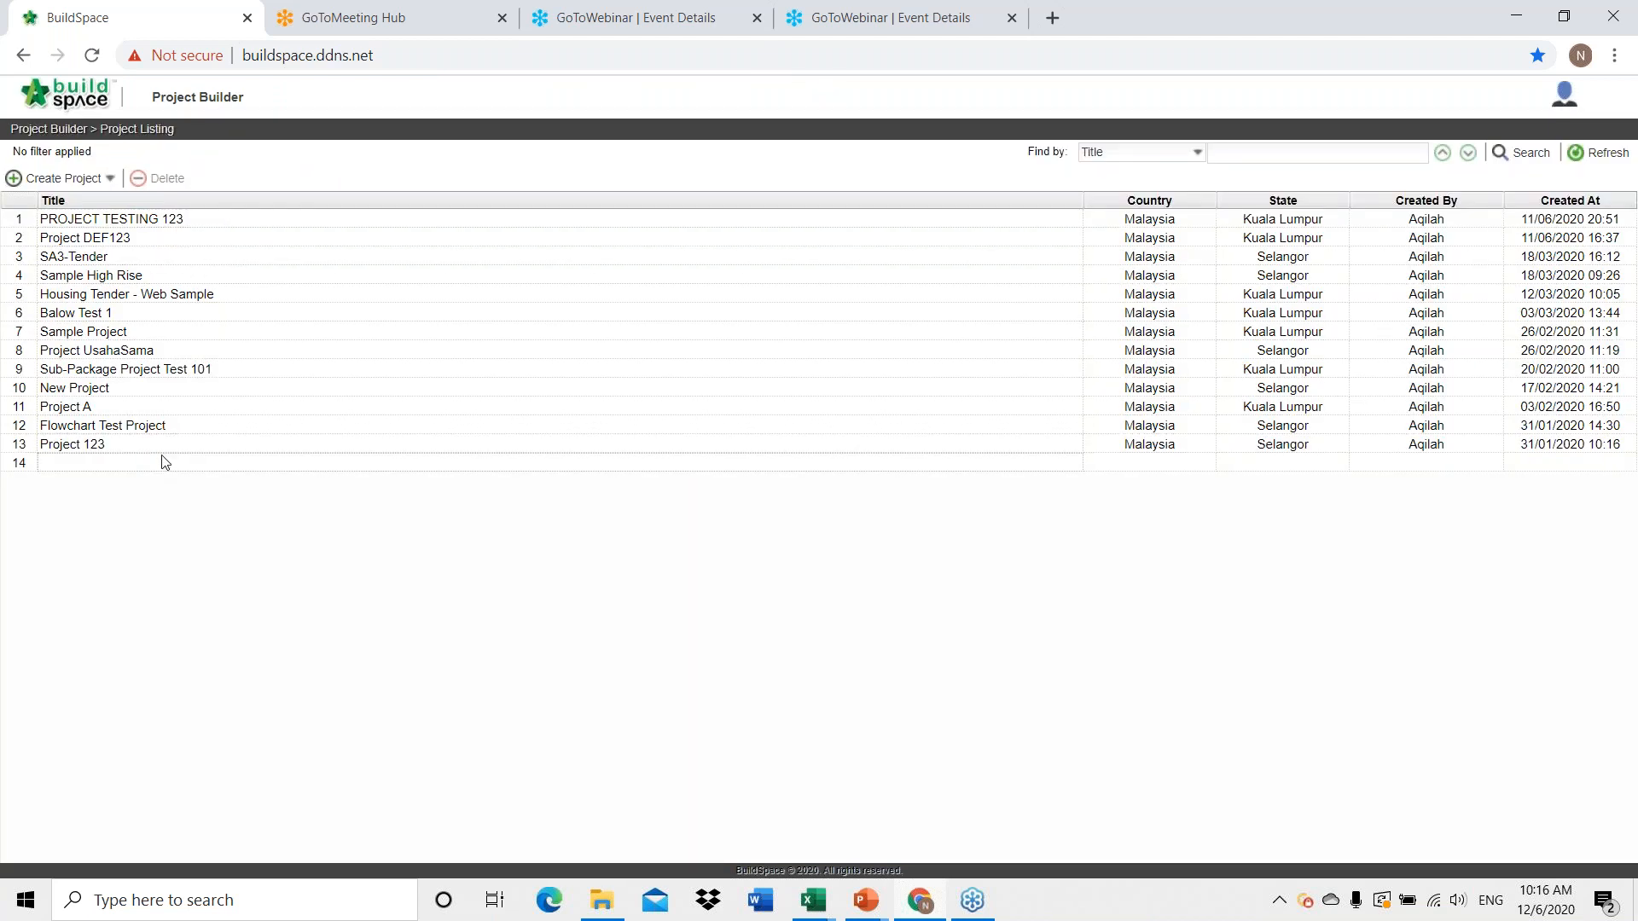
{"action": "left_click", "coordinate": [65, 180]}
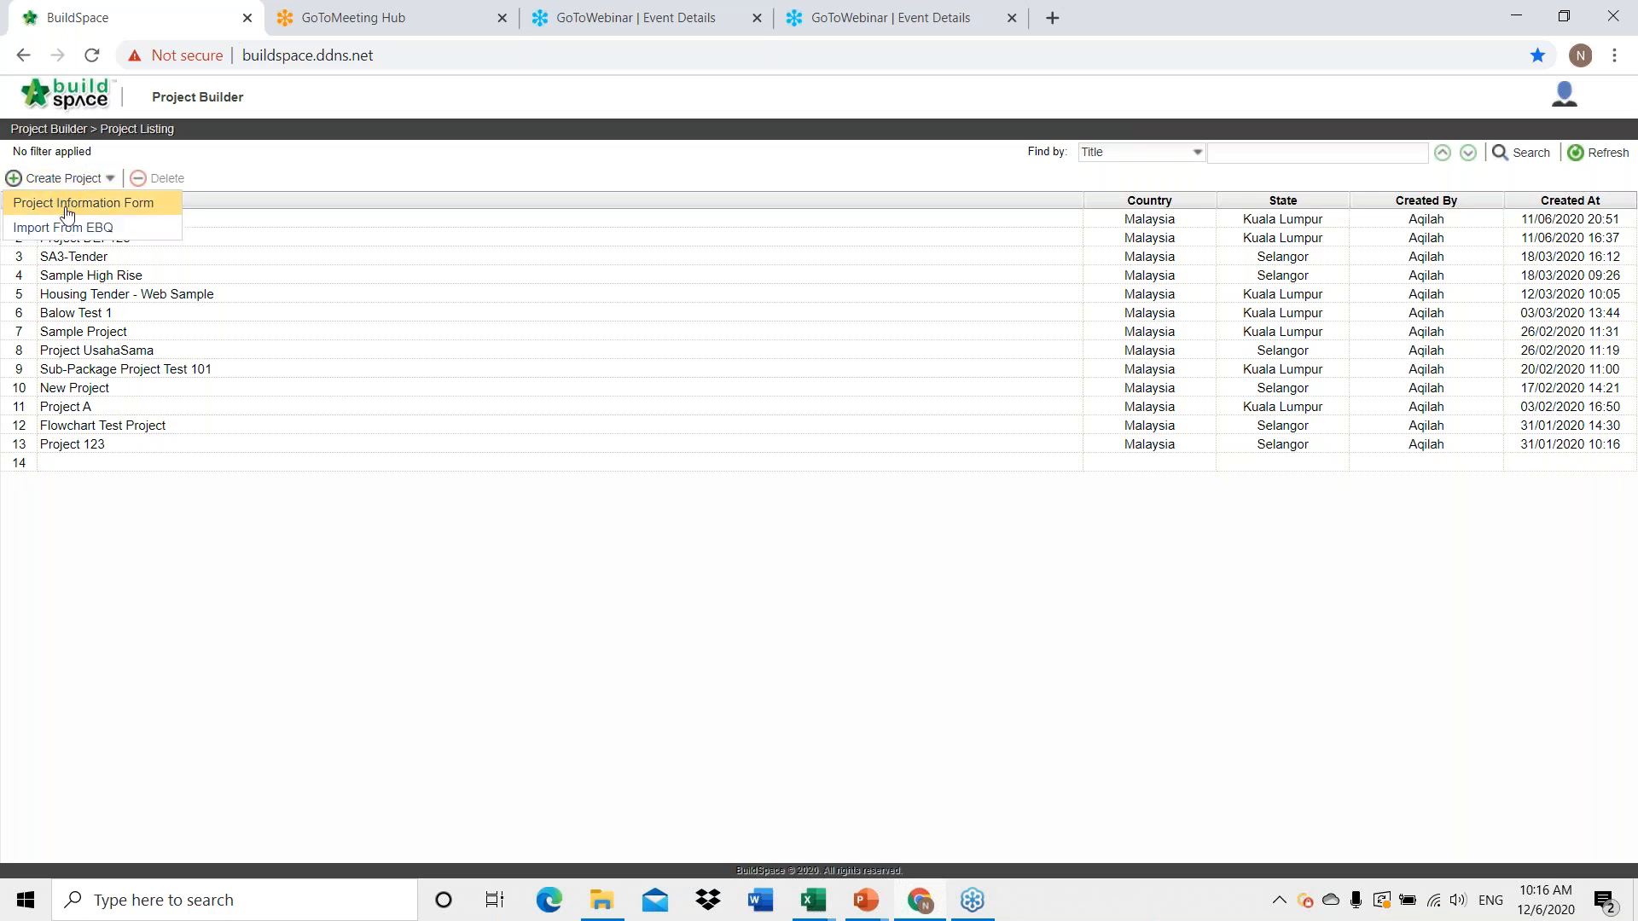
{"action": "left_click", "coordinate": [69, 209]}
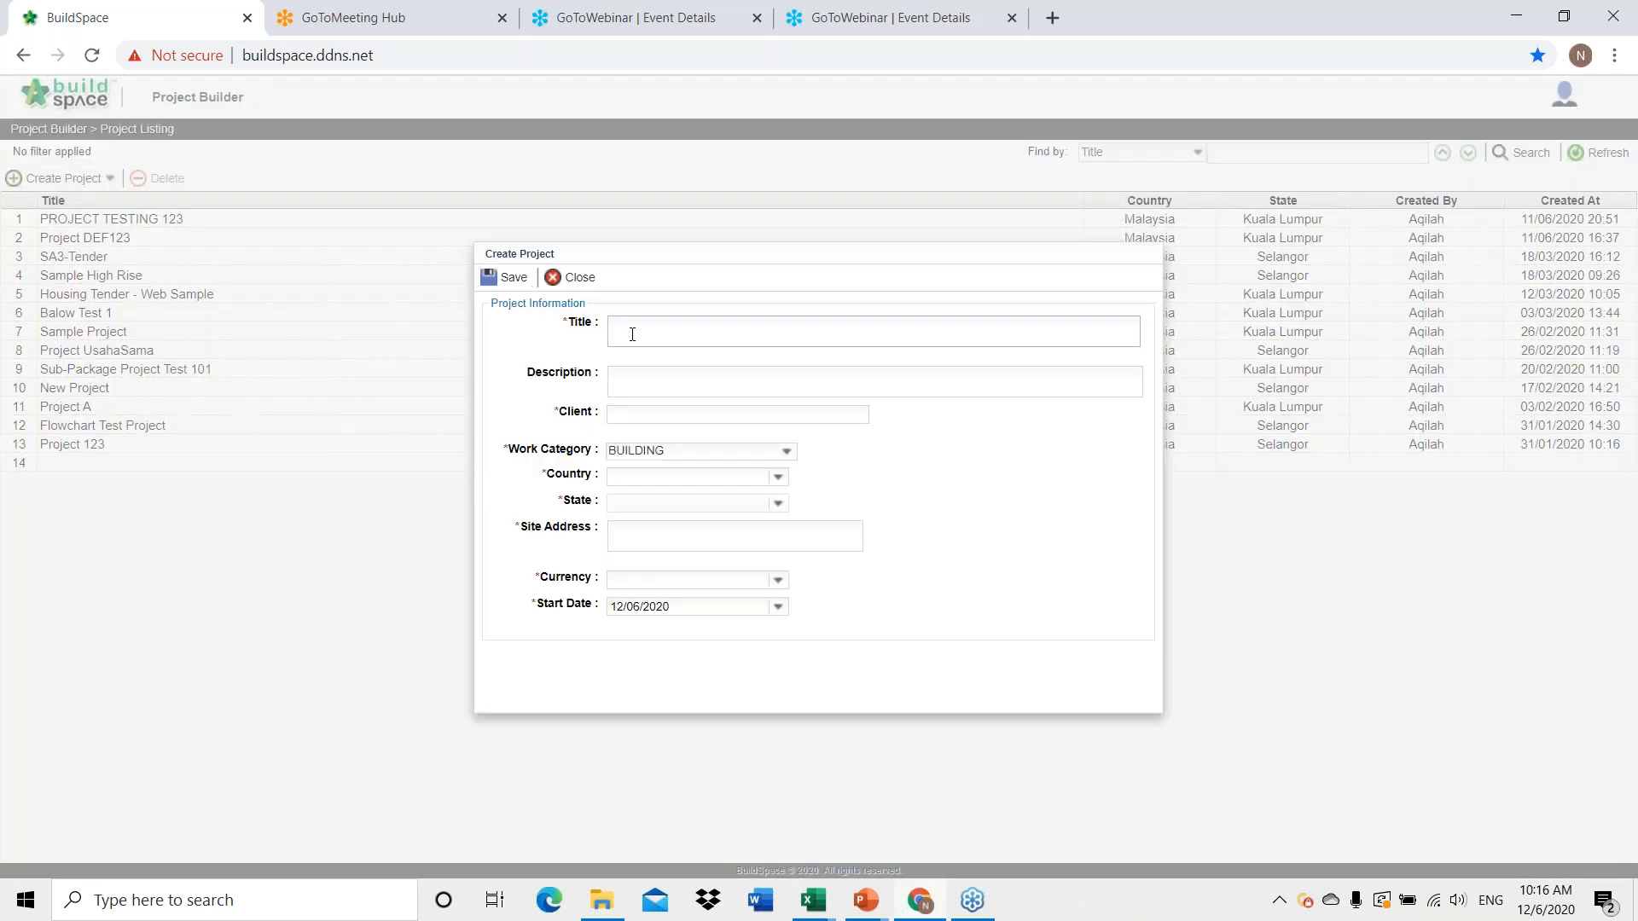
{"action": "key", "text": "Caps_Lock"}
{"action": "type", "text": "proje"}
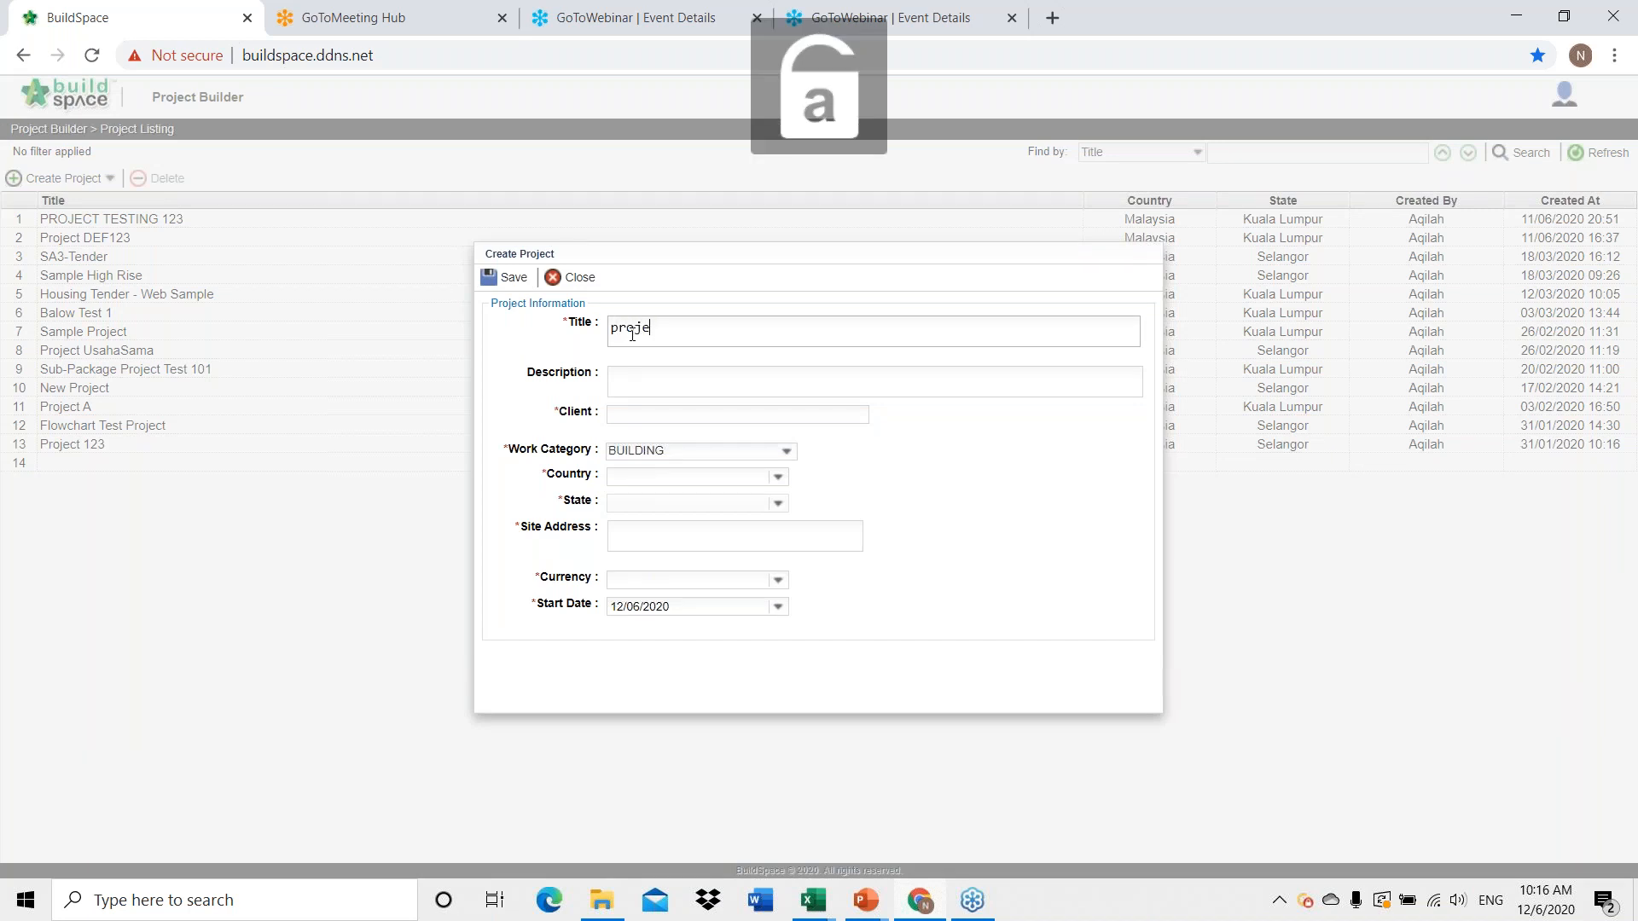
{"action": "type", "text": "ct abc"}
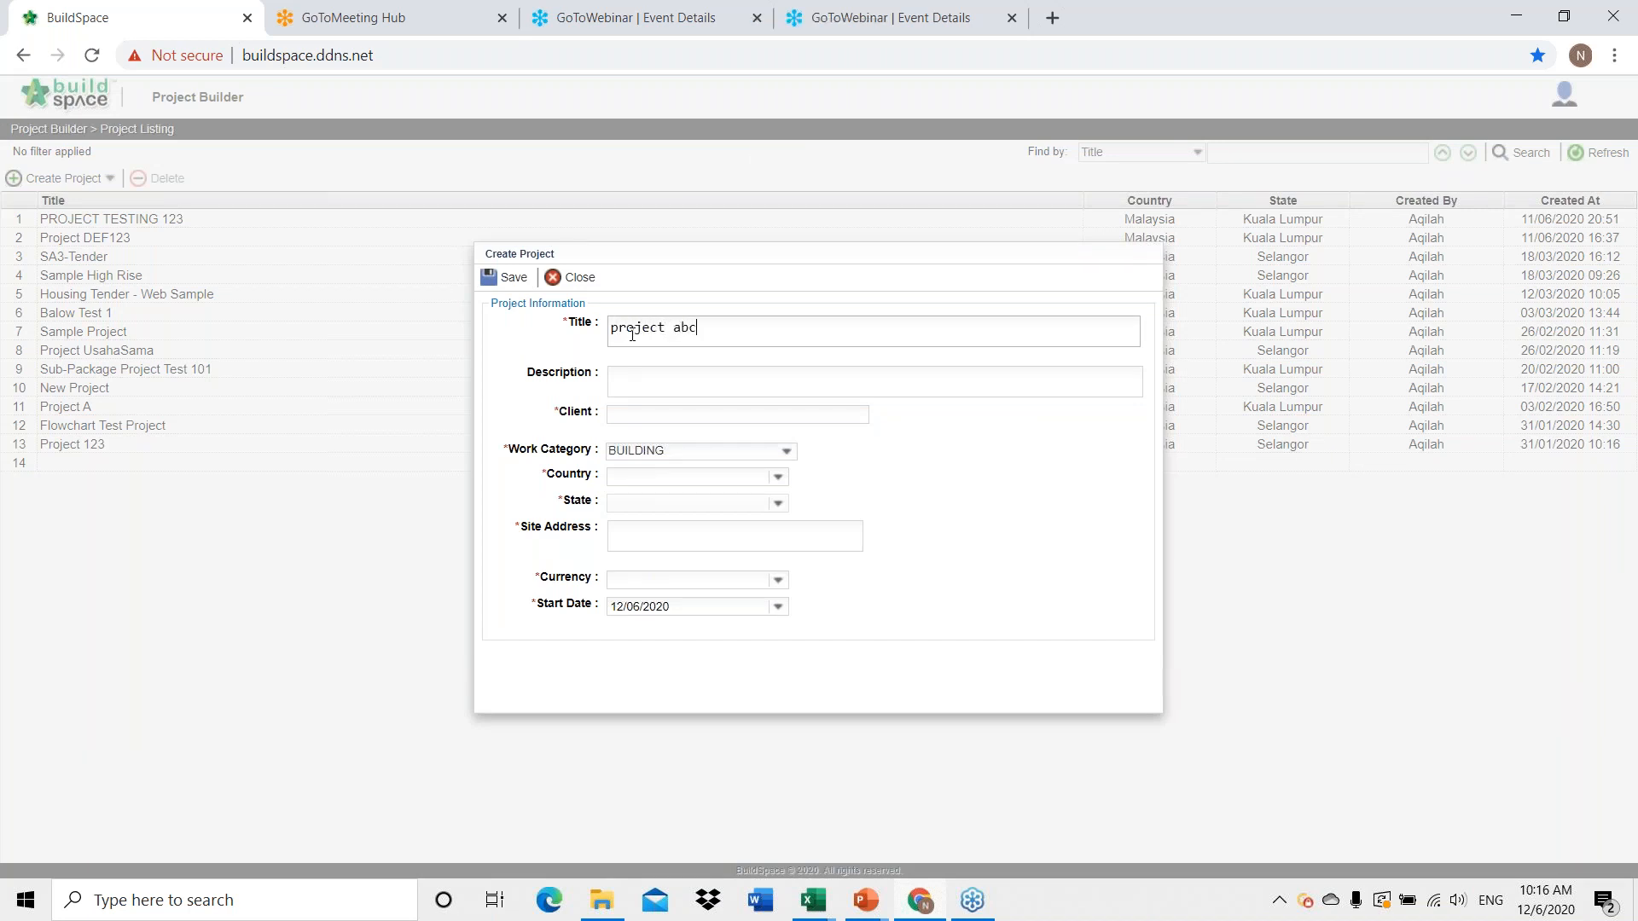
Fill in the project's client and site address, set the country to Malaysia and the state to Kuala Lumpur, and save the project.
{"action": "left_click", "coordinate": [634, 415]}
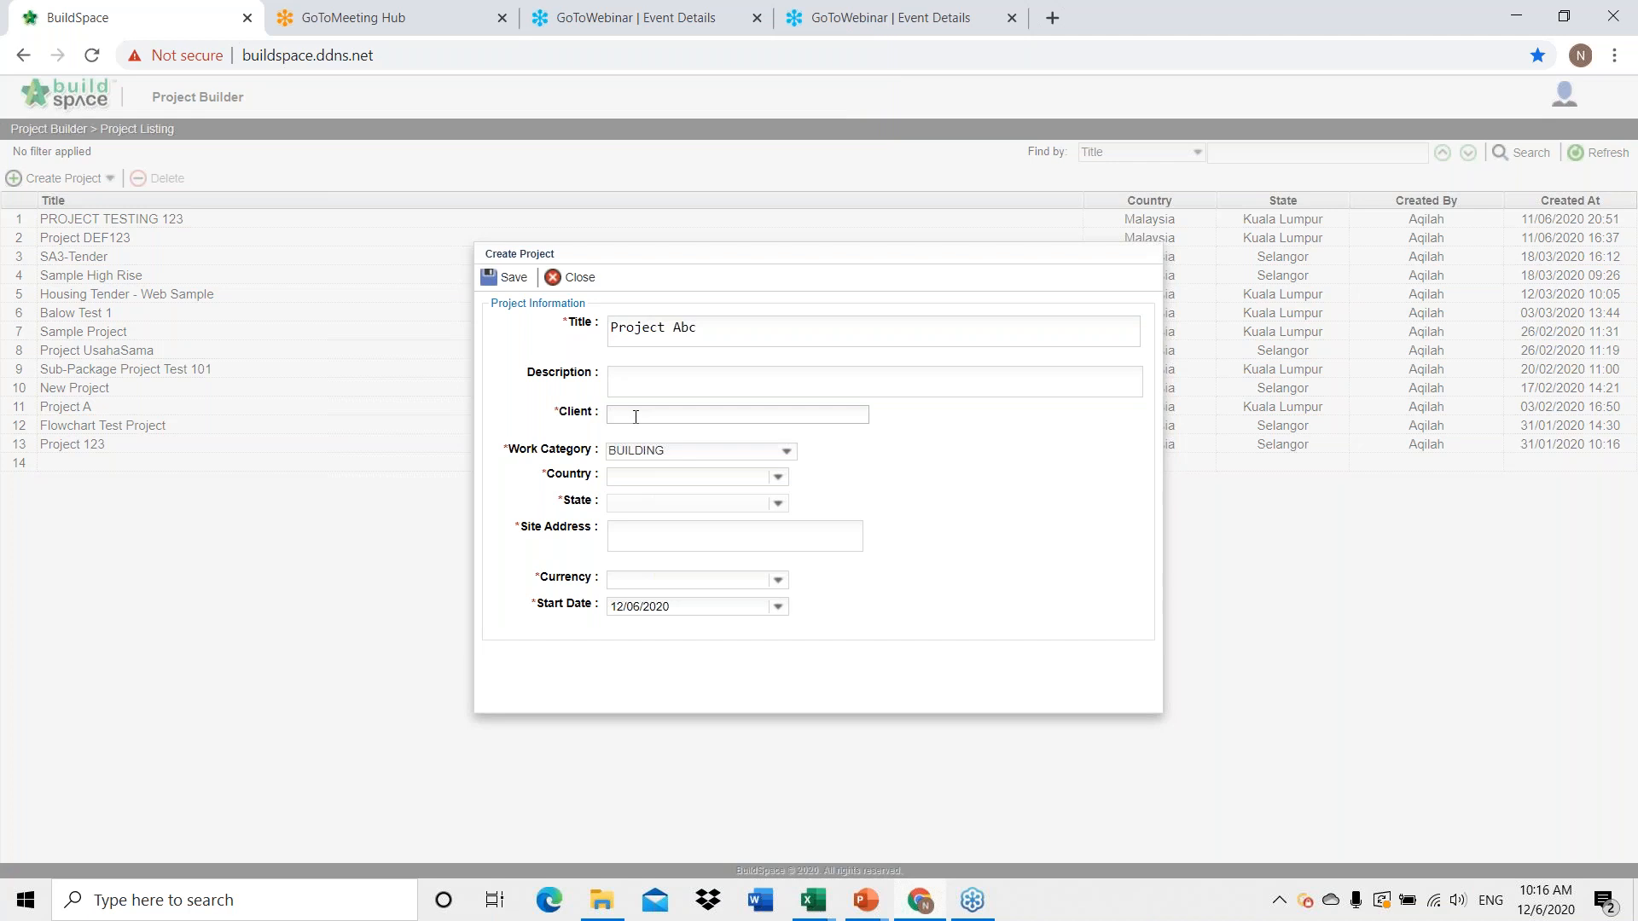
{"action": "type", "text": "nami"}
{"action": "left_click", "coordinate": [628, 479]}
{"action": "left_click", "coordinate": [630, 492]}
{"action": "left_click", "coordinate": [634, 502]}
{"action": "type", "text": "kuala"}
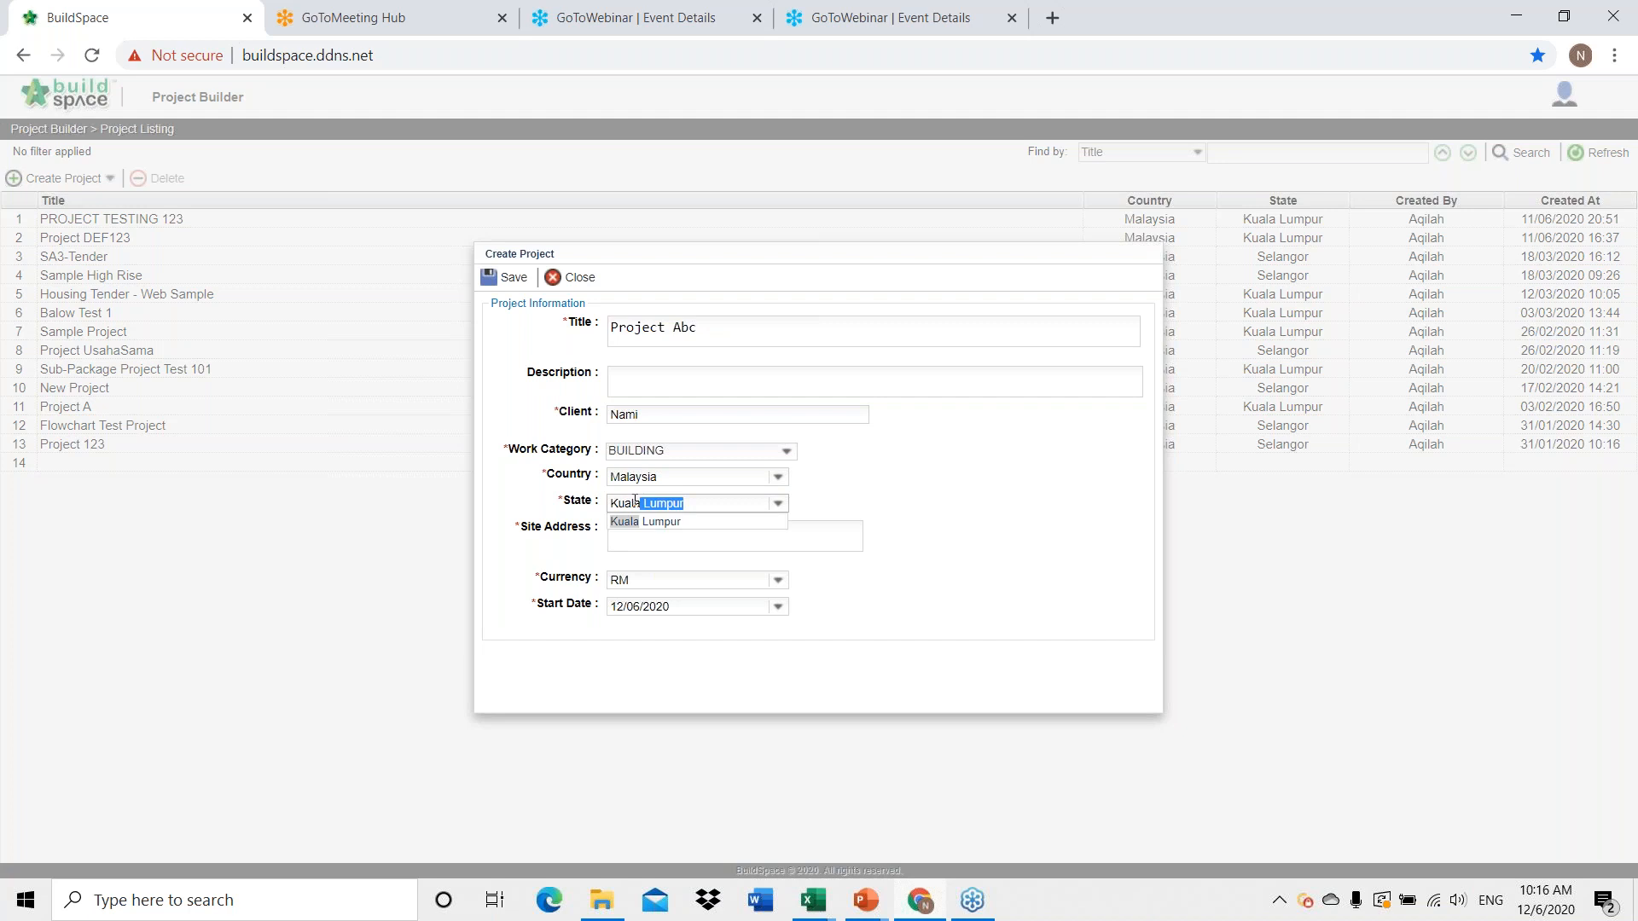
{"action": "left_click", "coordinate": [623, 523]}
{"action": "left_click", "coordinate": [624, 532]}
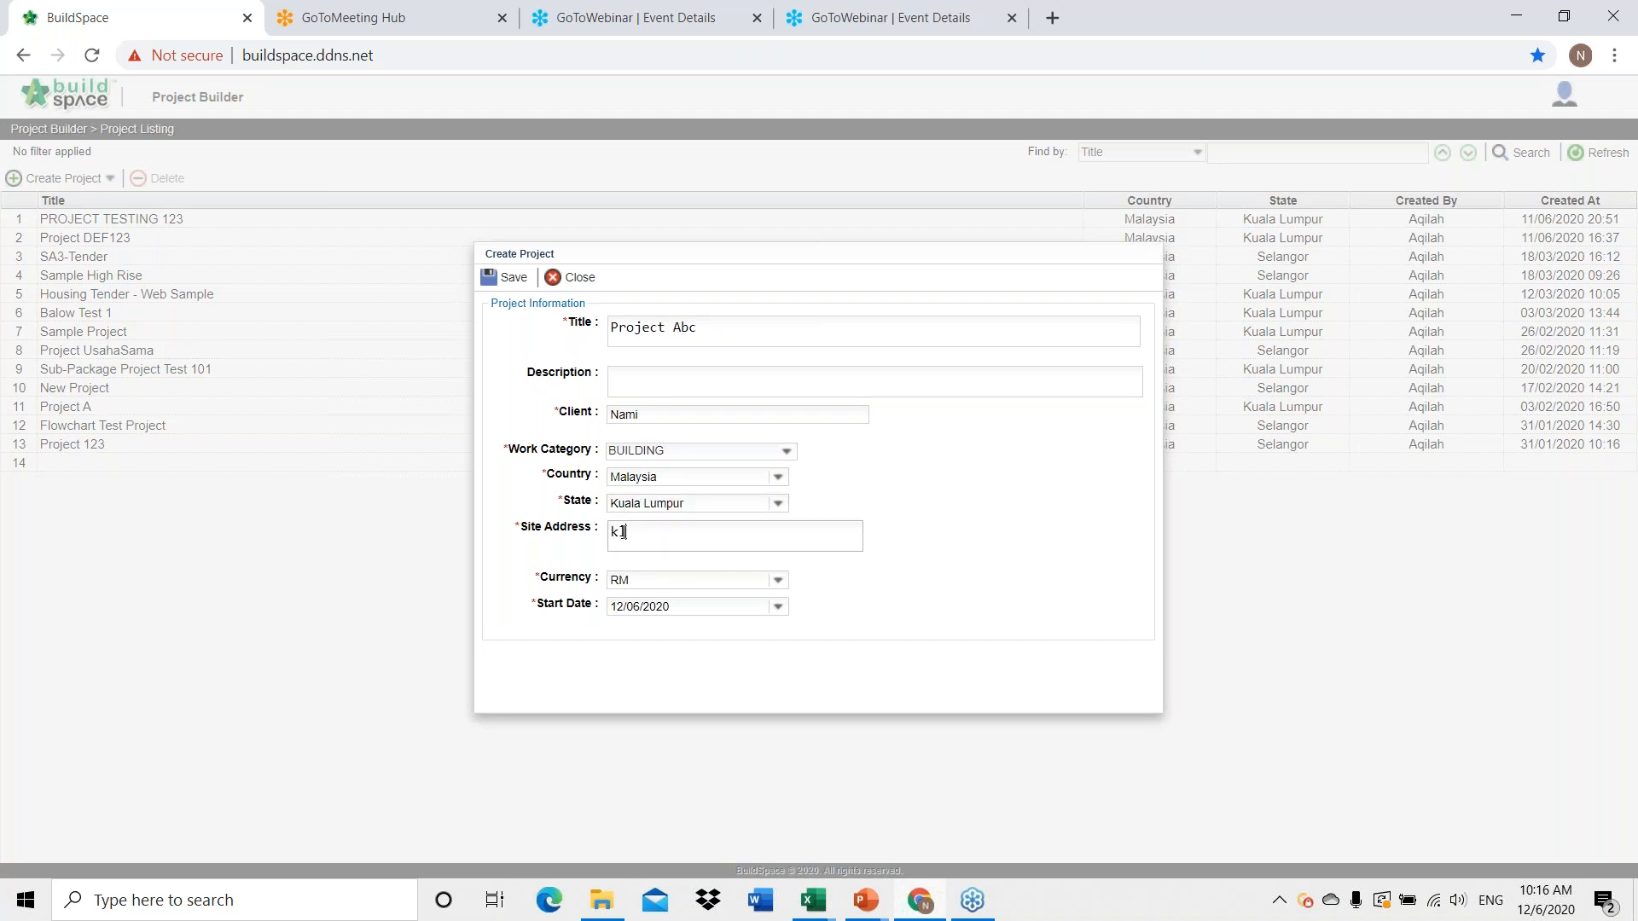
{"action": "left_click", "coordinate": [492, 282]}
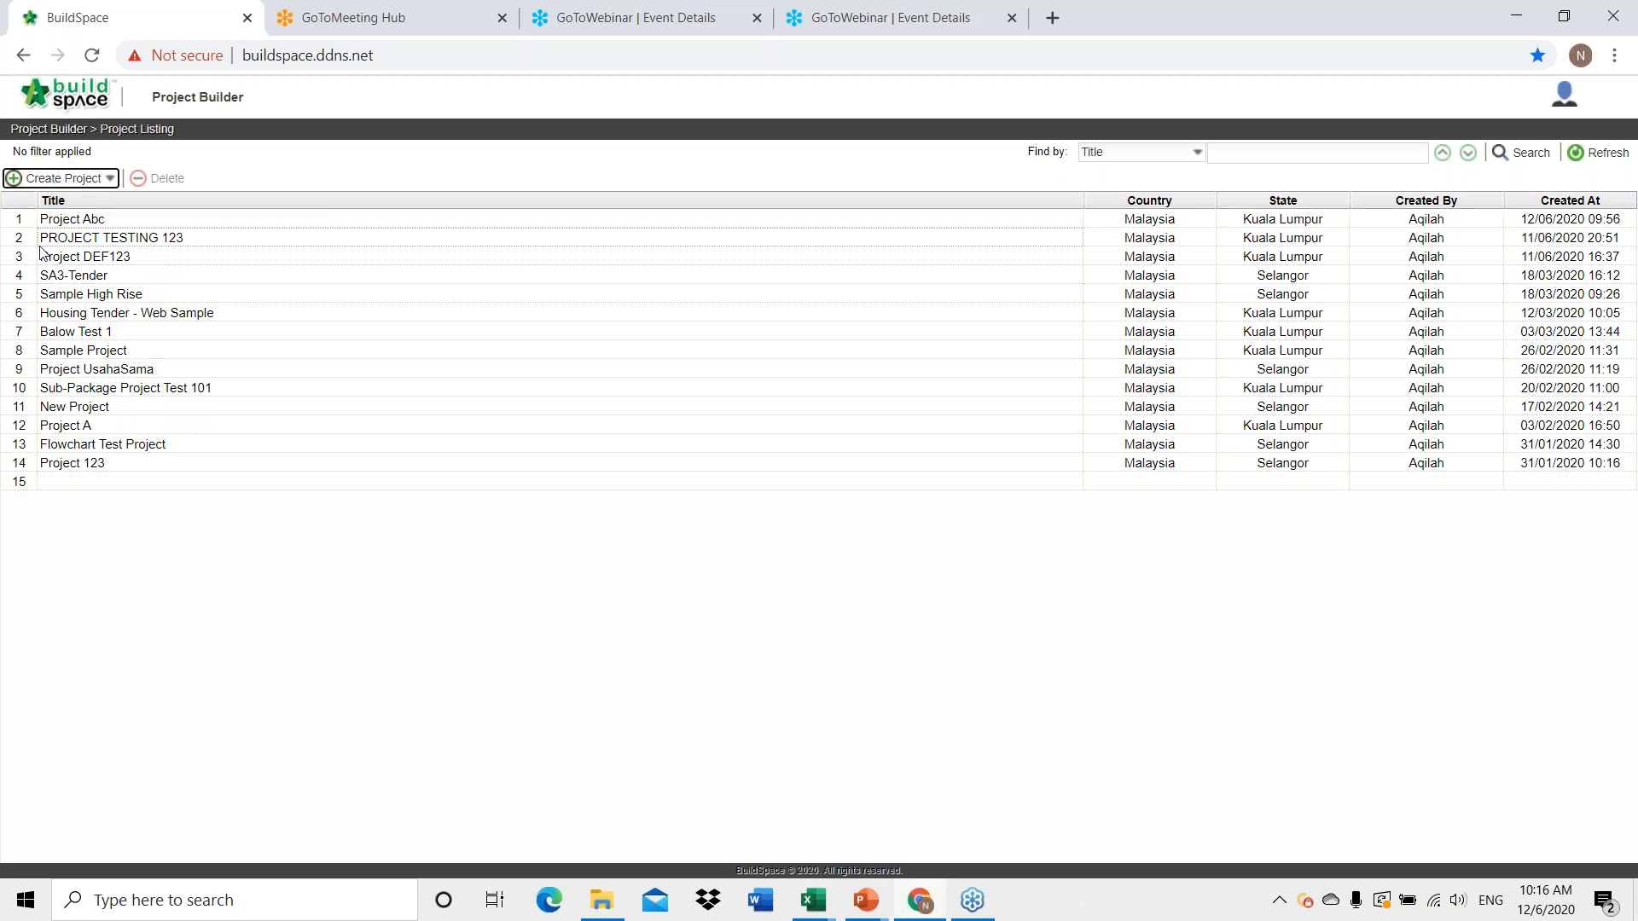
Open Project Abc and add a normal bill named BILL NO 1 to its project breakdown.
{"action": "double_click", "coordinate": [113, 224]}
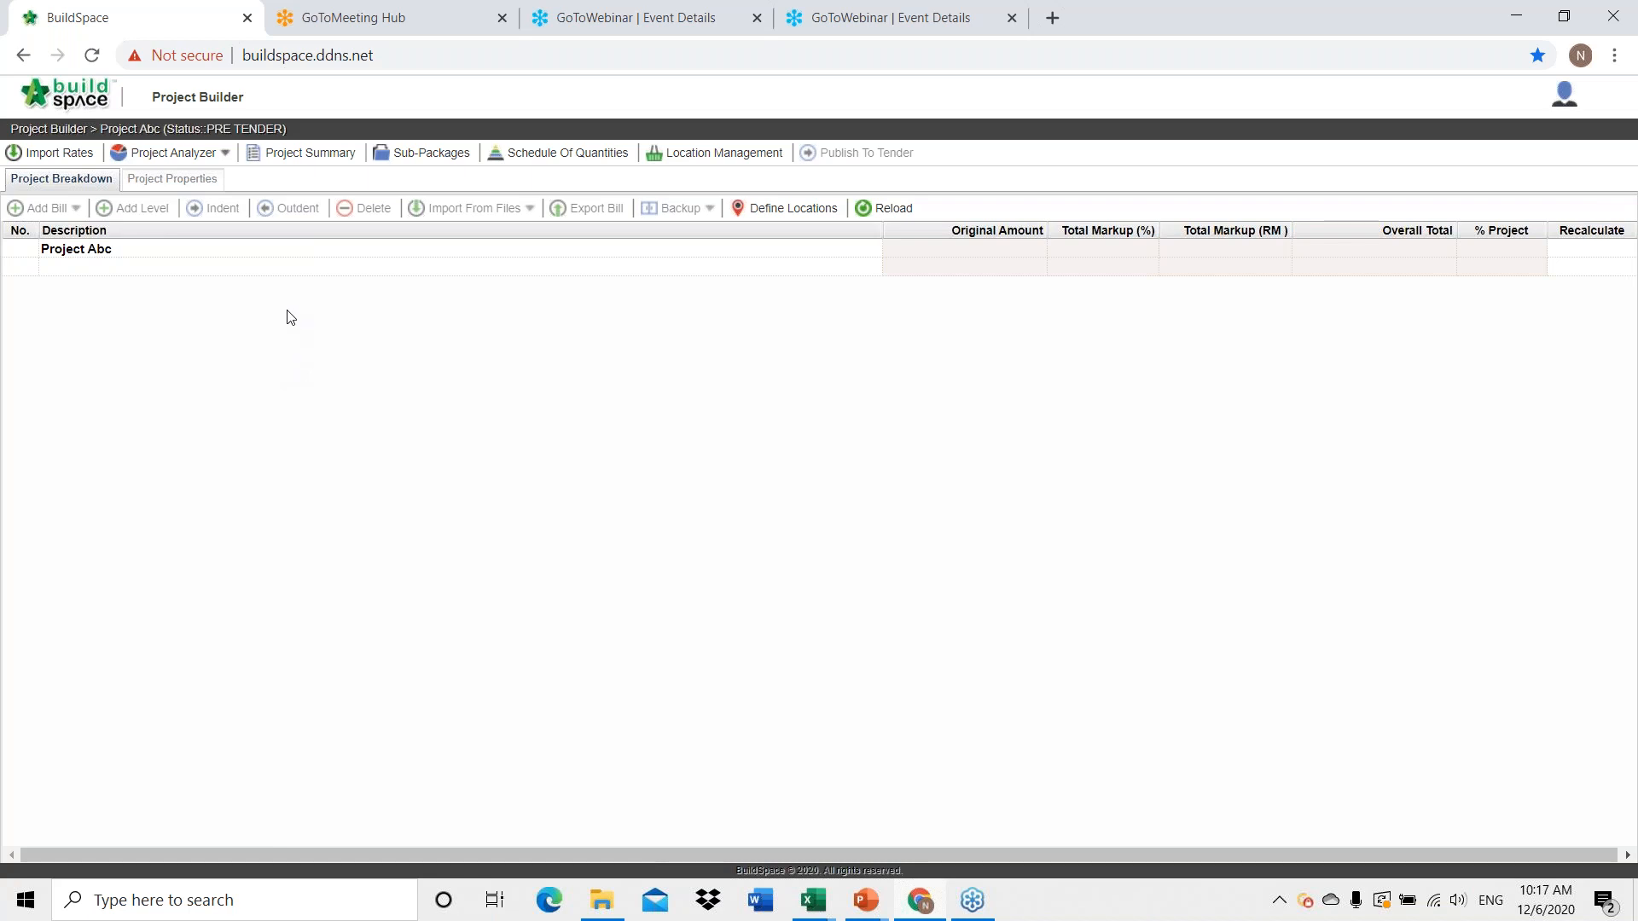
{"action": "left_click", "coordinate": [136, 271]}
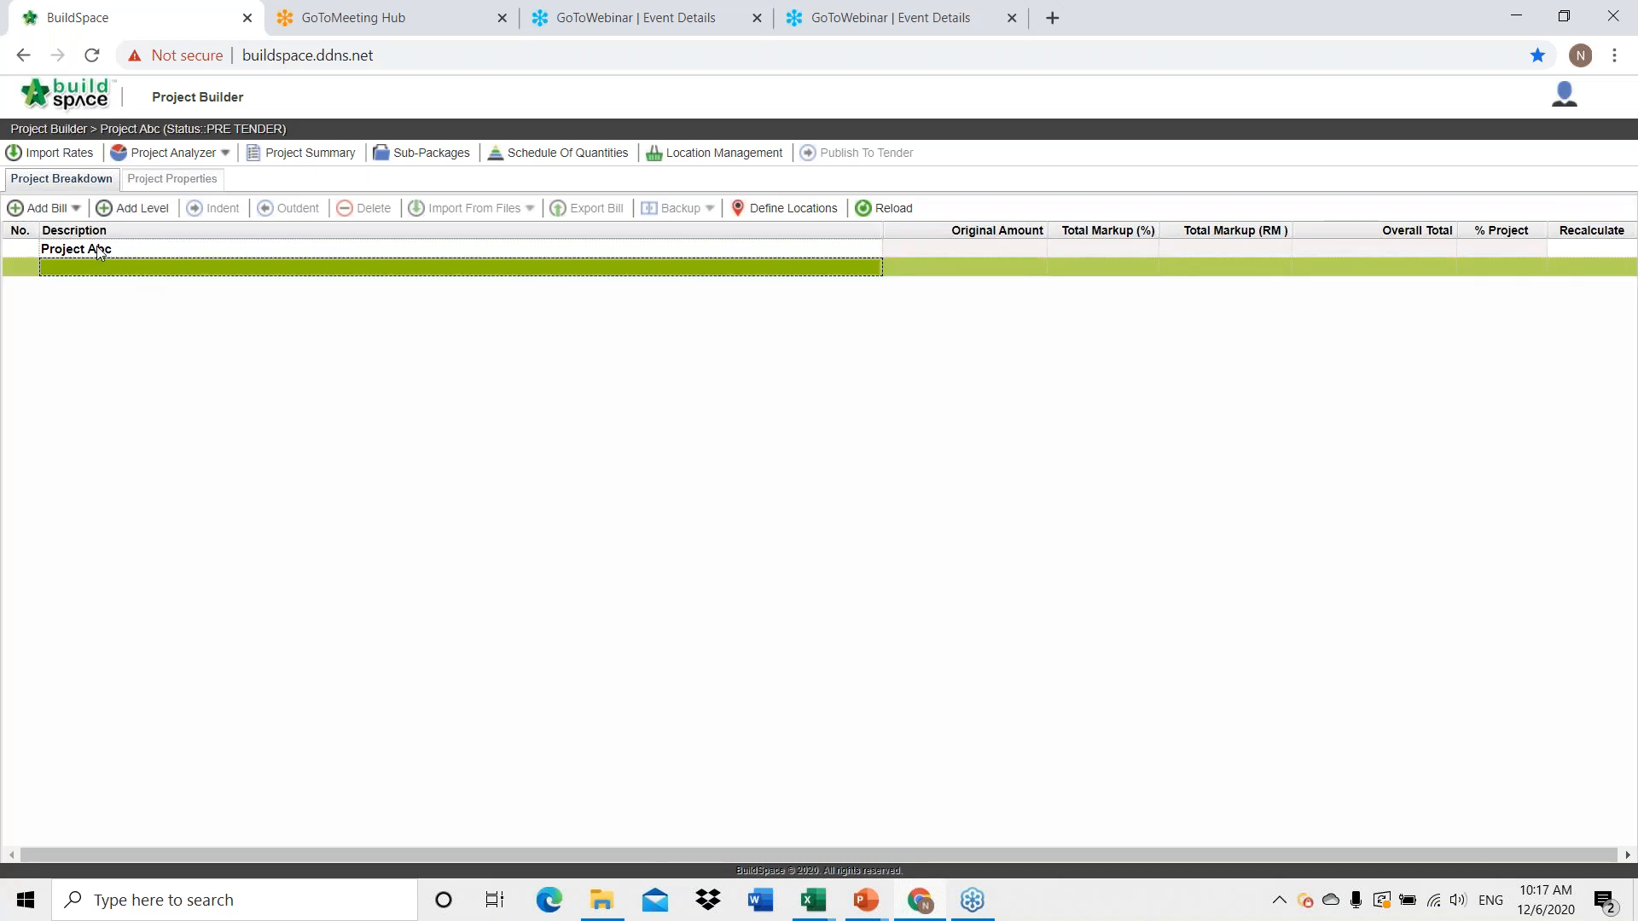
{"action": "left_click", "coordinate": [69, 212]}
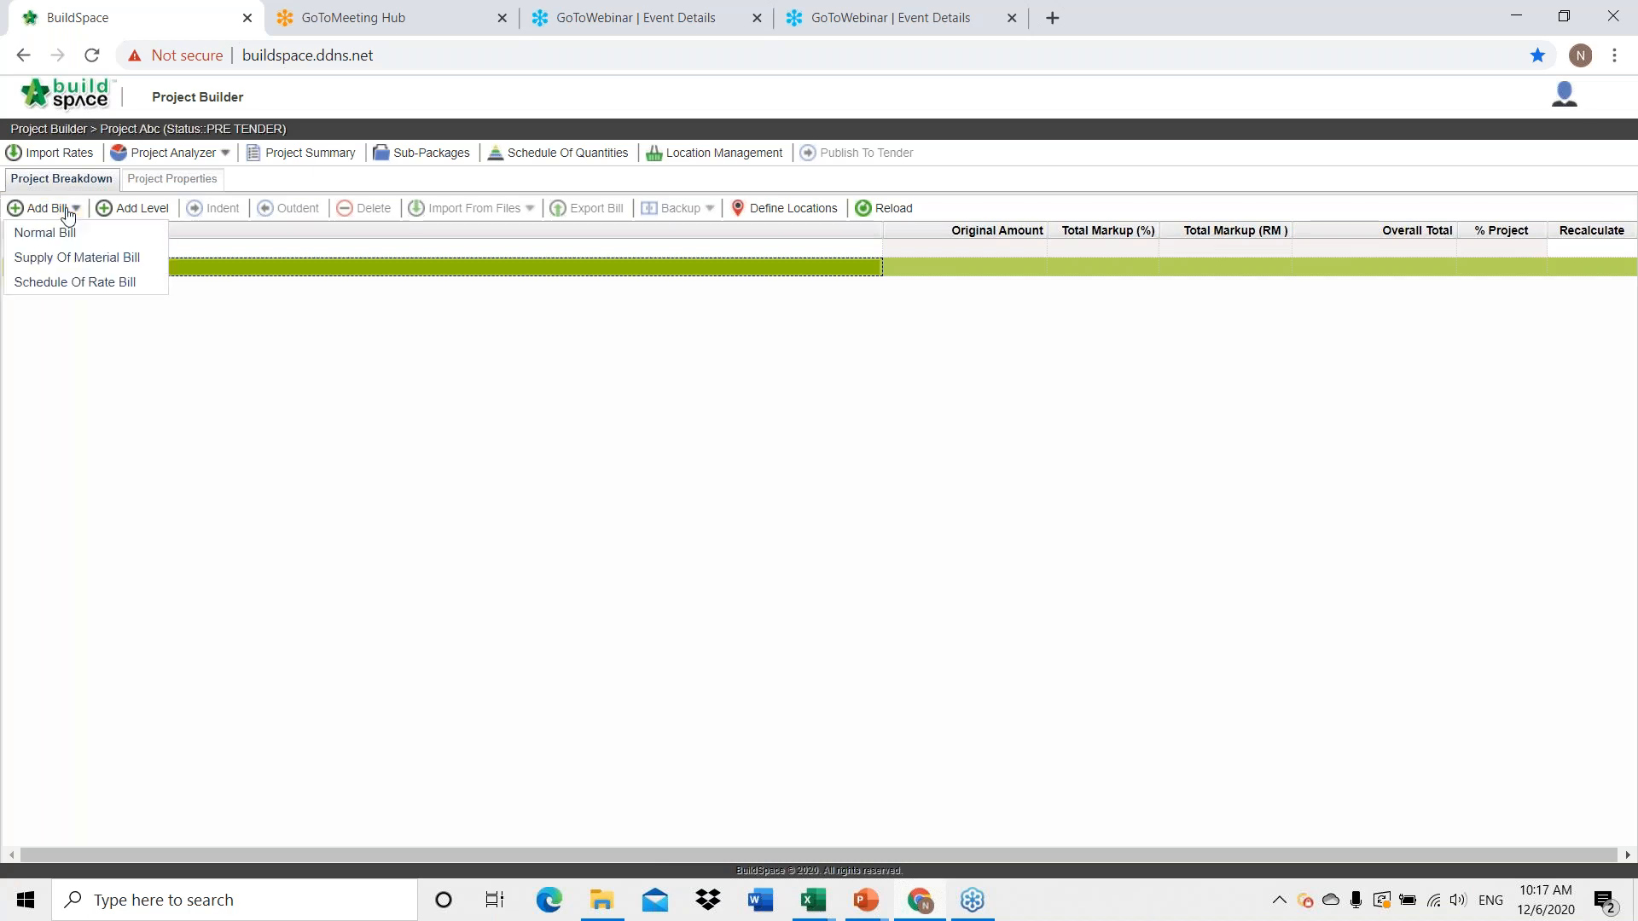
{"action": "left_click", "coordinate": [68, 235]}
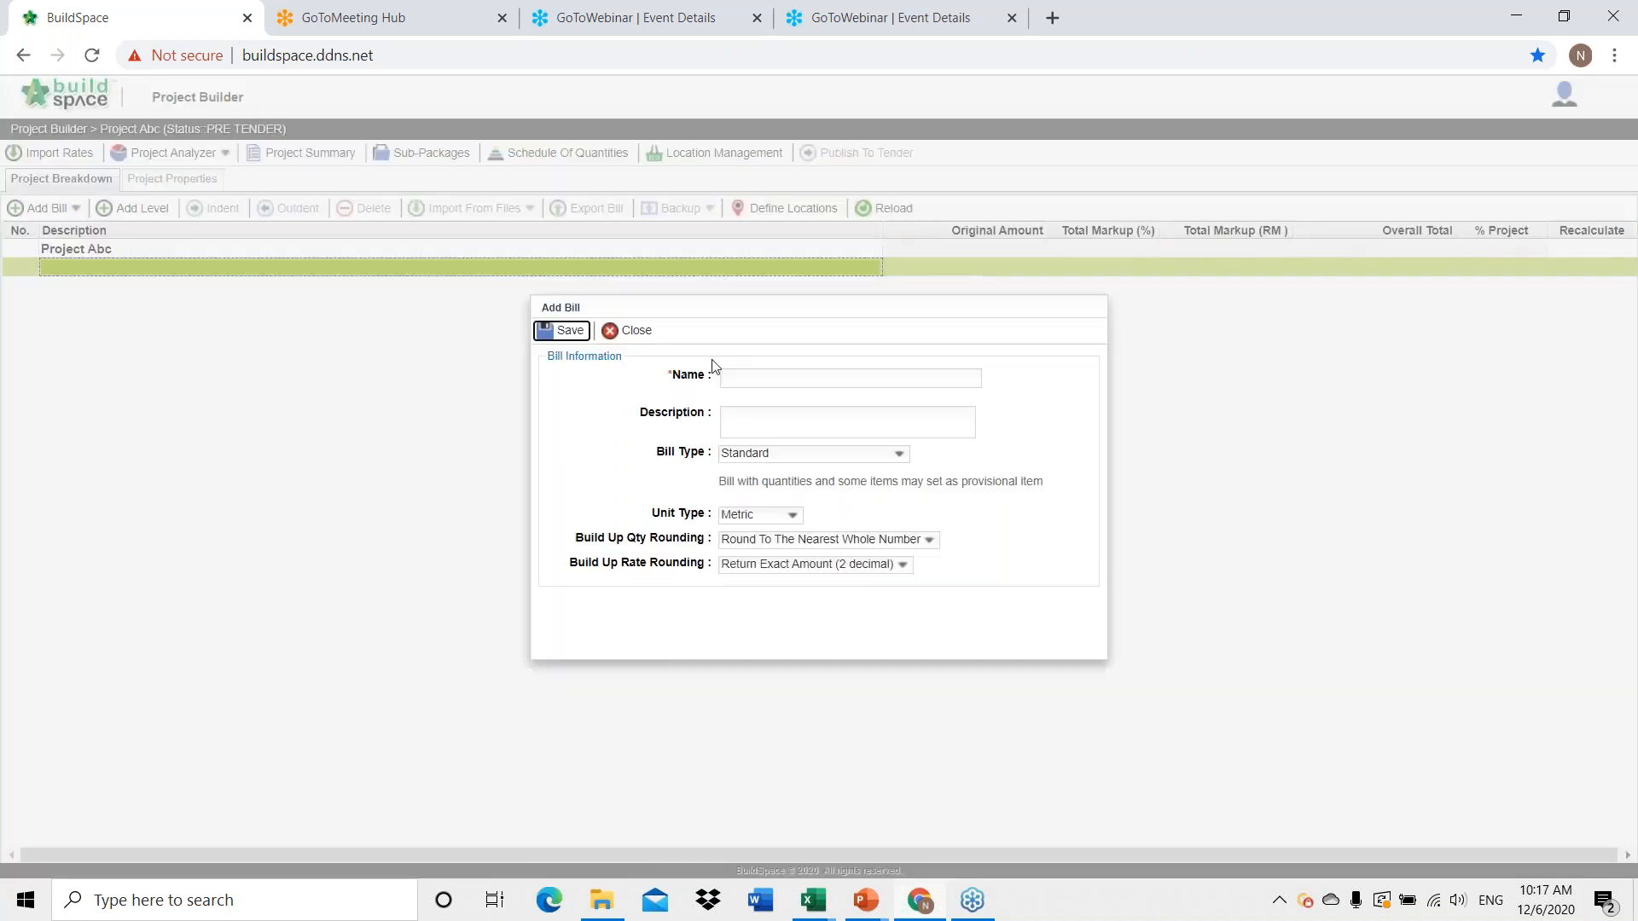
{"action": "left_click", "coordinate": [733, 379]}
{"action": "key", "text": "Caps_Lock"}
{"action": "type", "text": "B"}
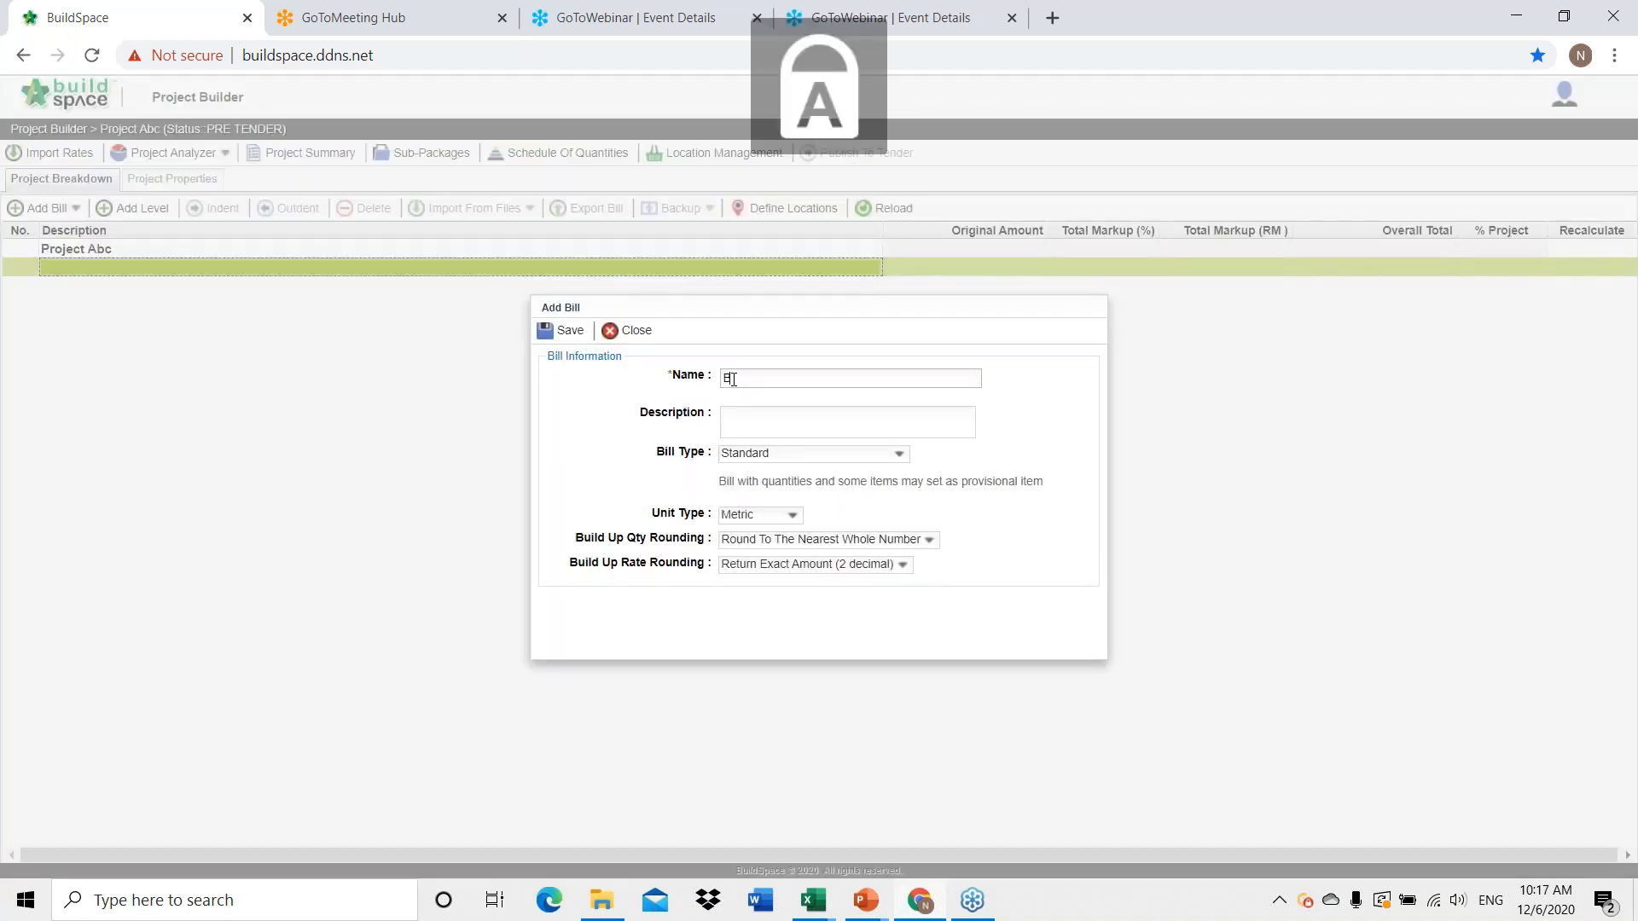
{"action": "type", "text": "ILL NO 1"}
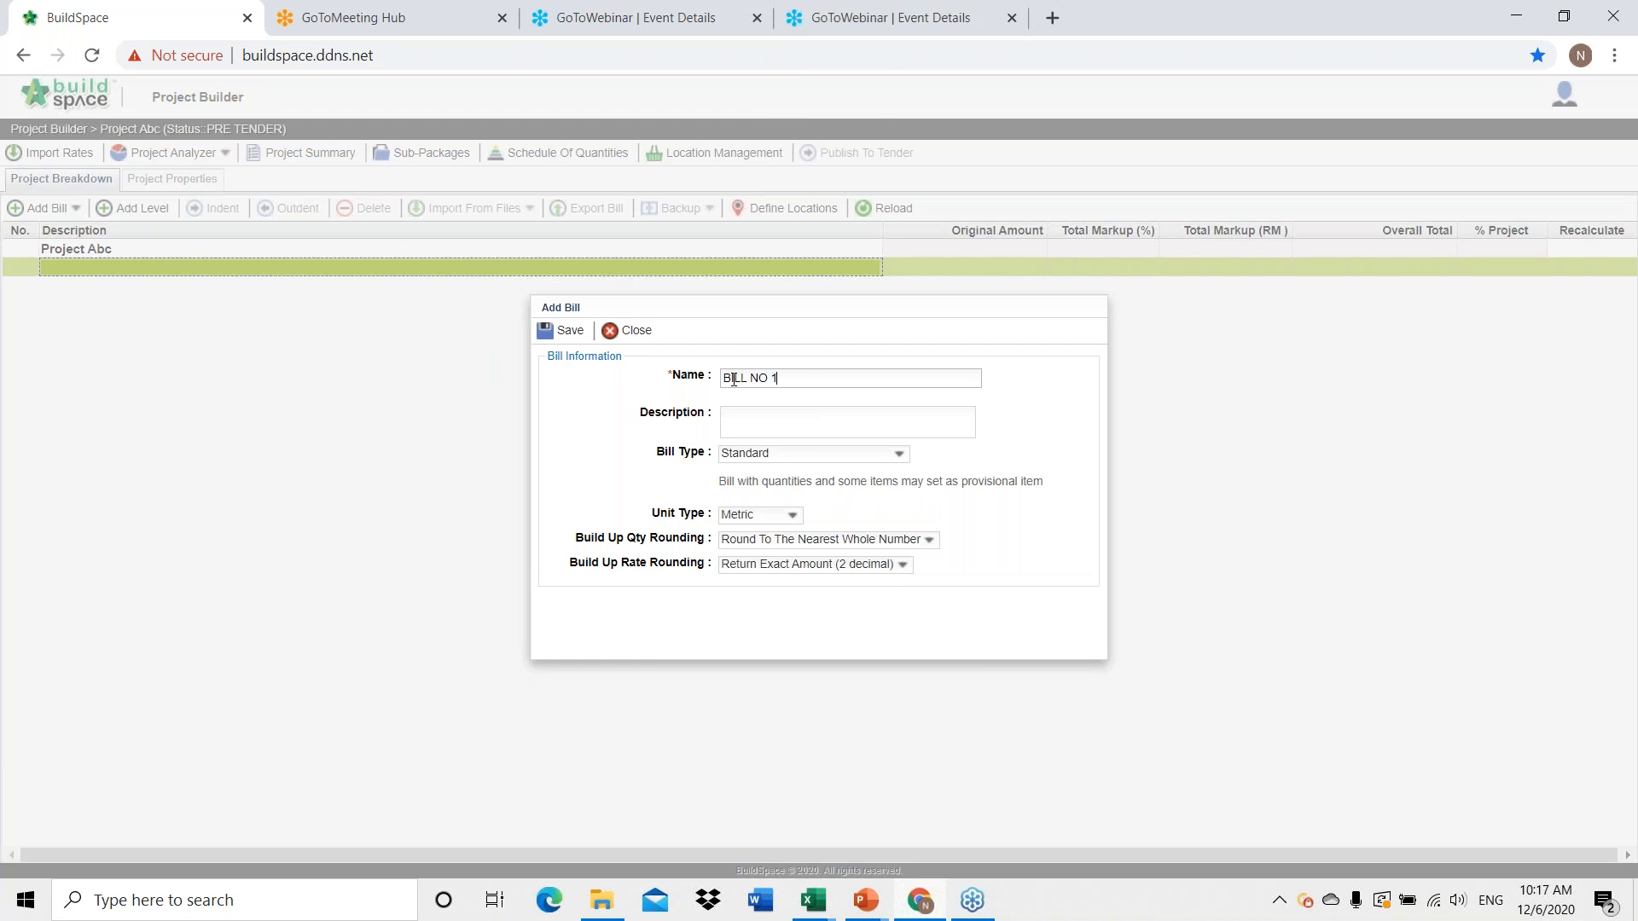
{"action": "left_click", "coordinate": [567, 330]}
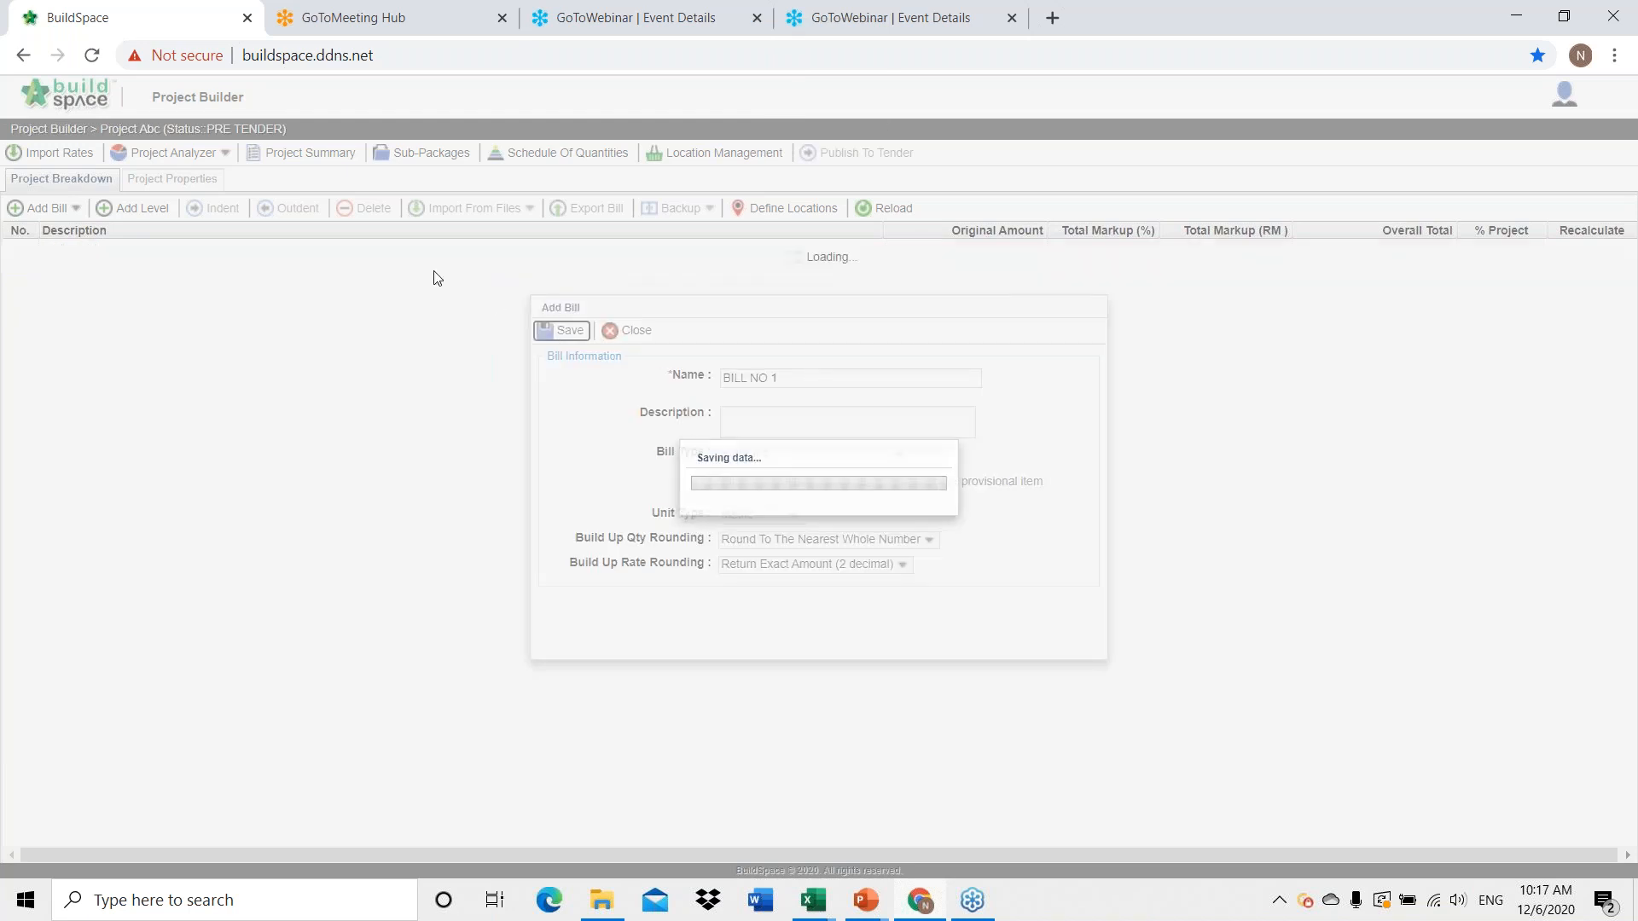
Add a second normal bill named BILL NO 2 to the project breakdown.
{"action": "left_click", "coordinate": [70, 208]}
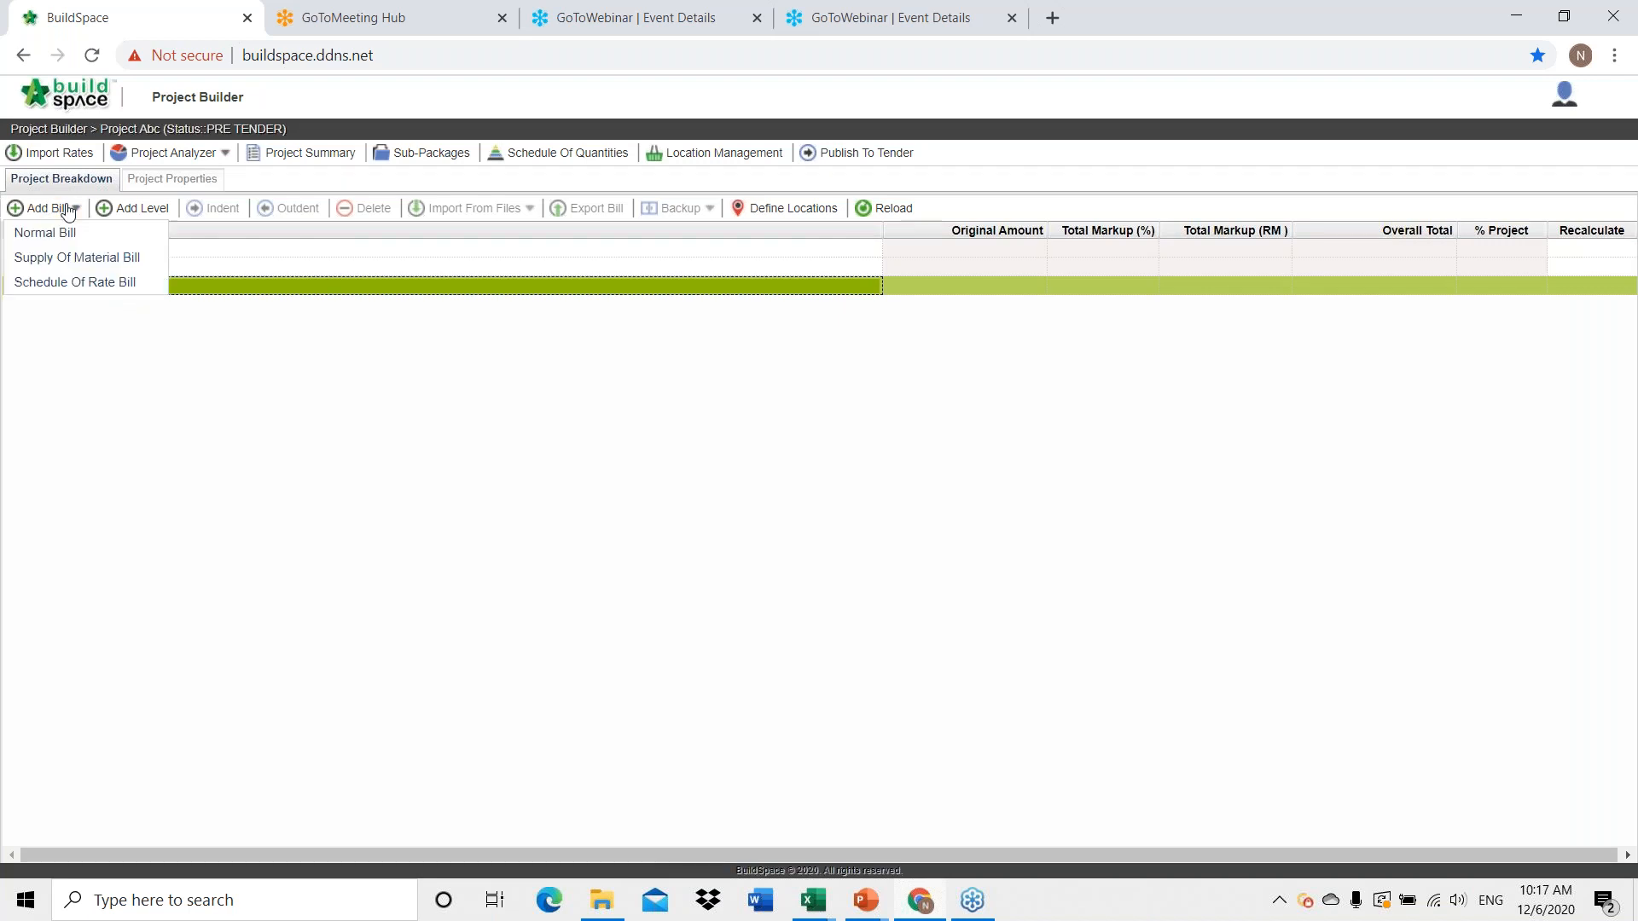
{"action": "left_click", "coordinate": [74, 241]}
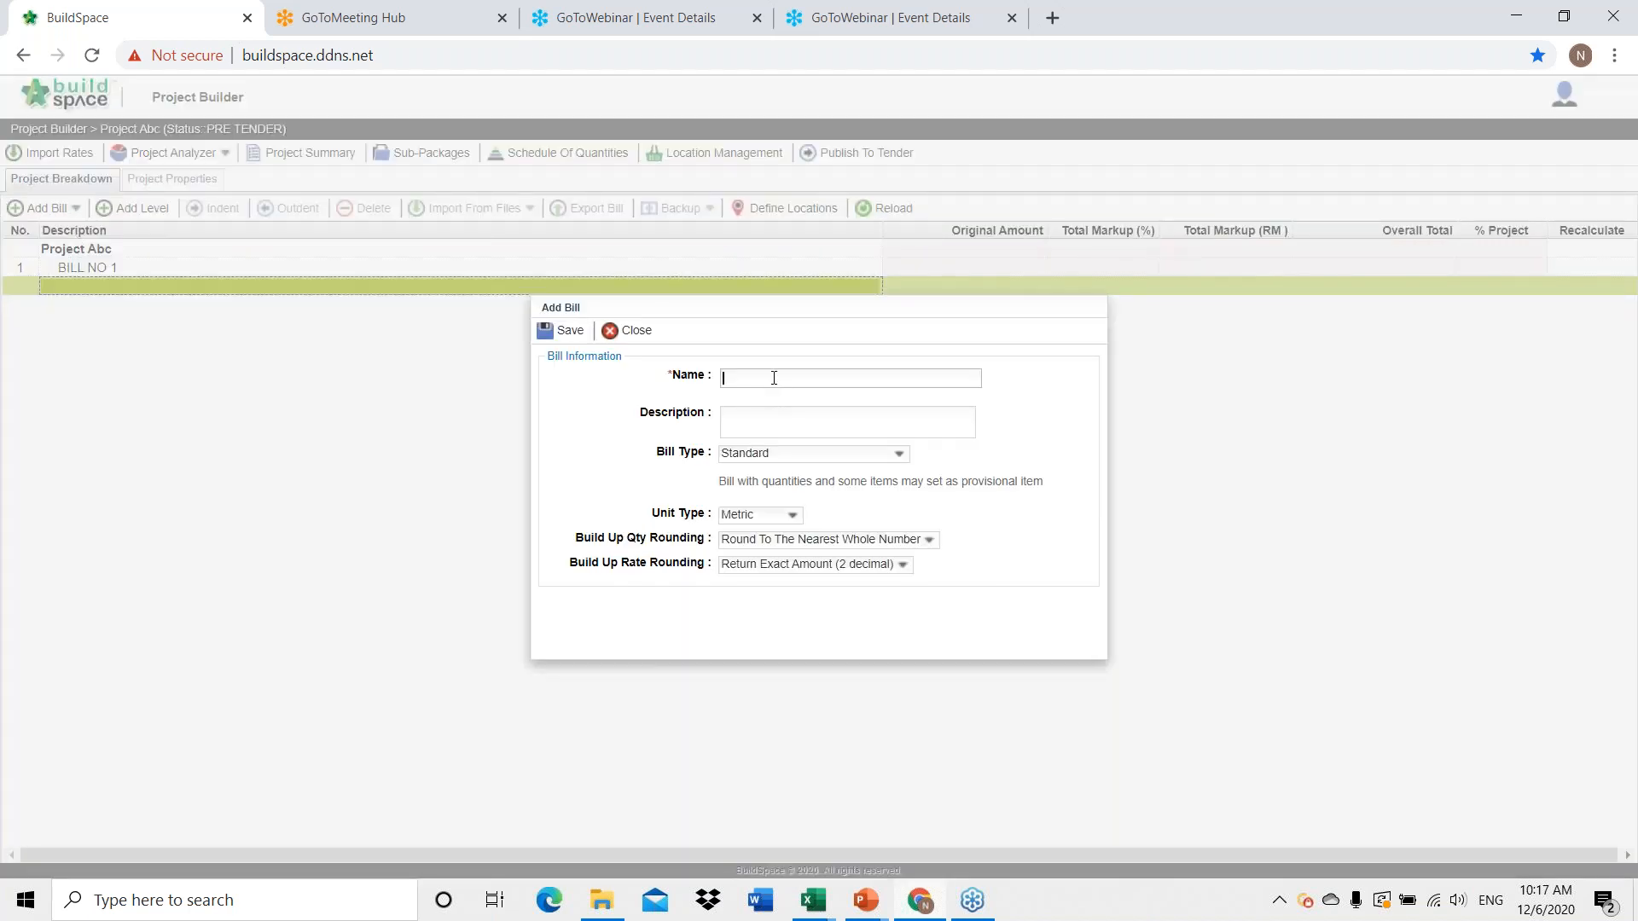
{"action": "type", "text": "BILL NO 2"}
{"action": "left_click", "coordinate": [565, 330]}
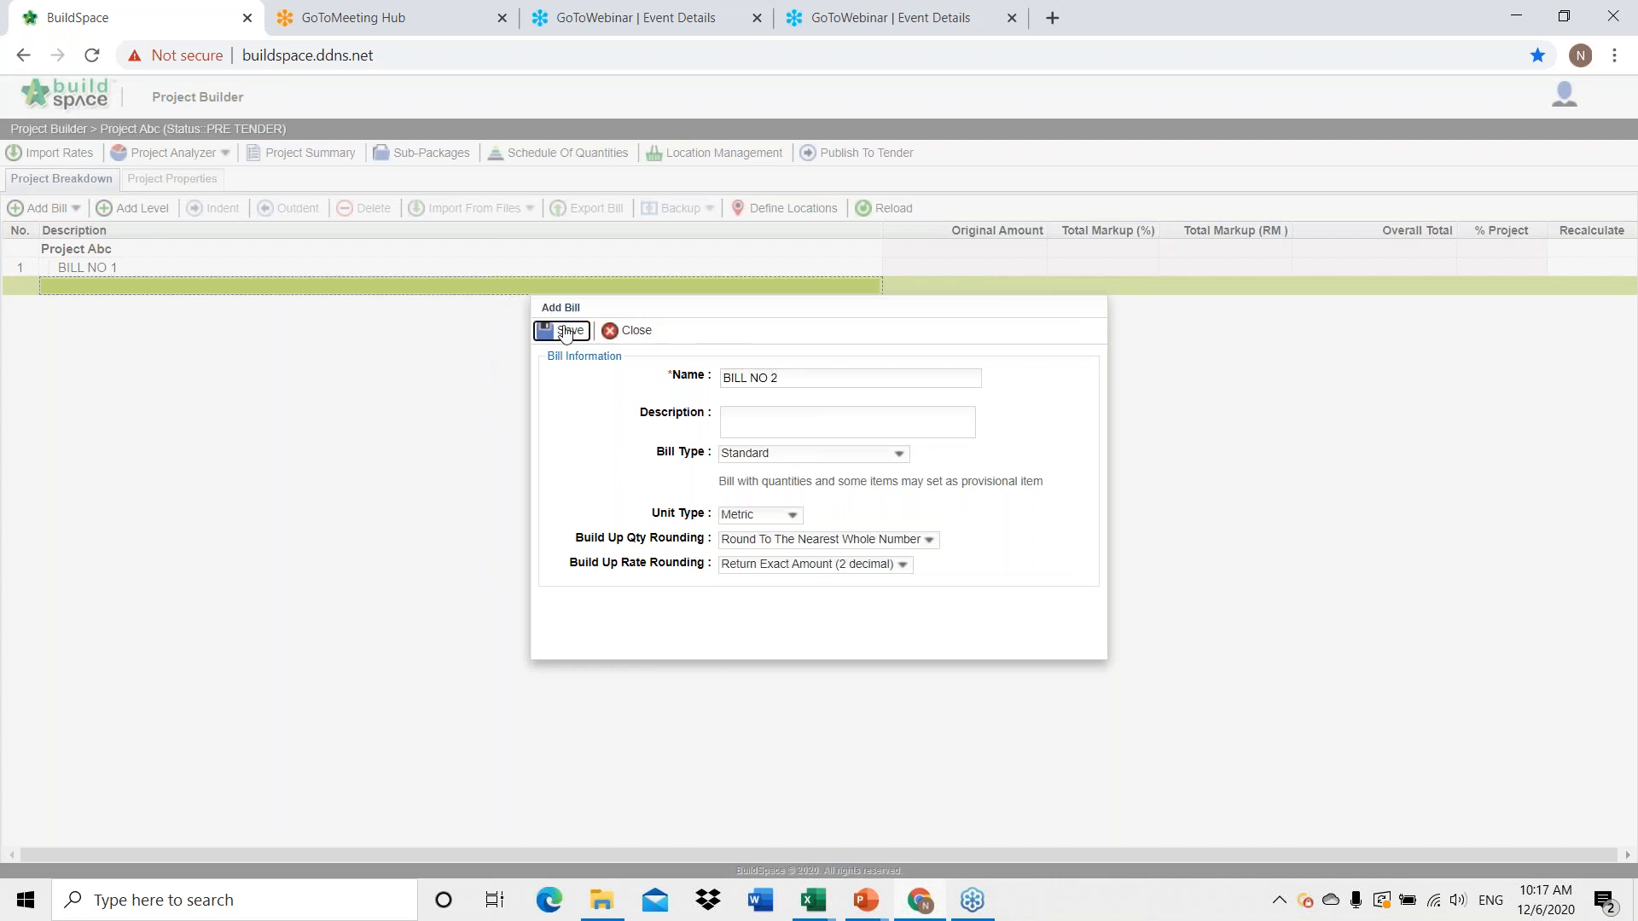
Add a third normal bill named BILL NO 3 to the project breakdown.
{"action": "left_click", "coordinate": [44, 208]}
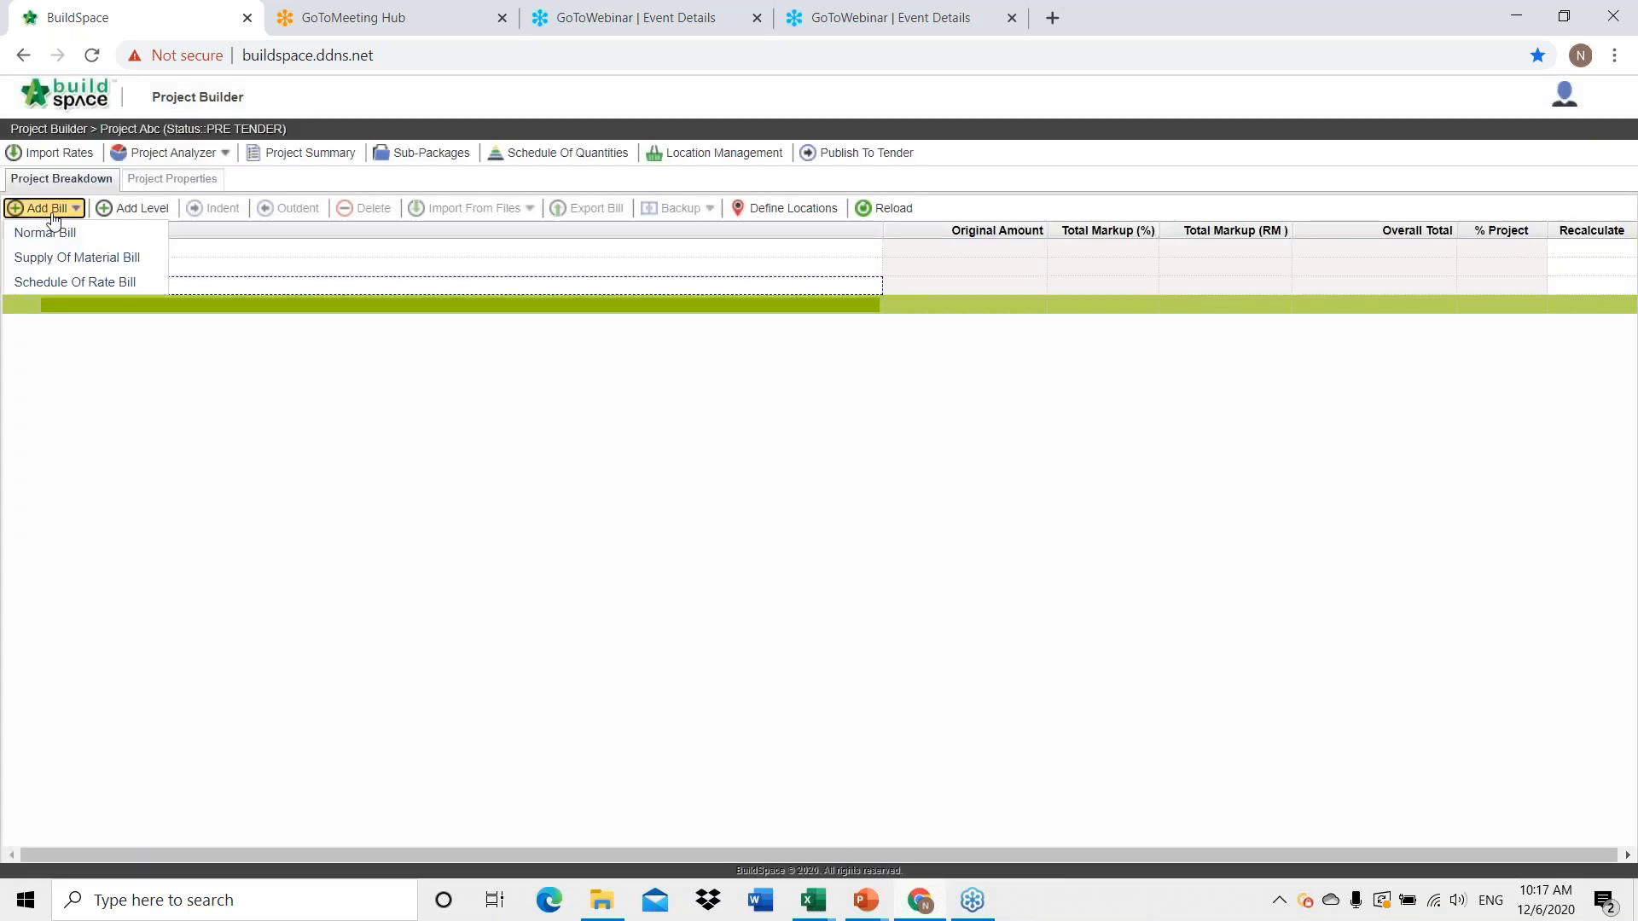
{"action": "left_click", "coordinate": [70, 236]}
{"action": "left_click", "coordinate": [741, 376]}
{"action": "type", "text": "BILL NO"}
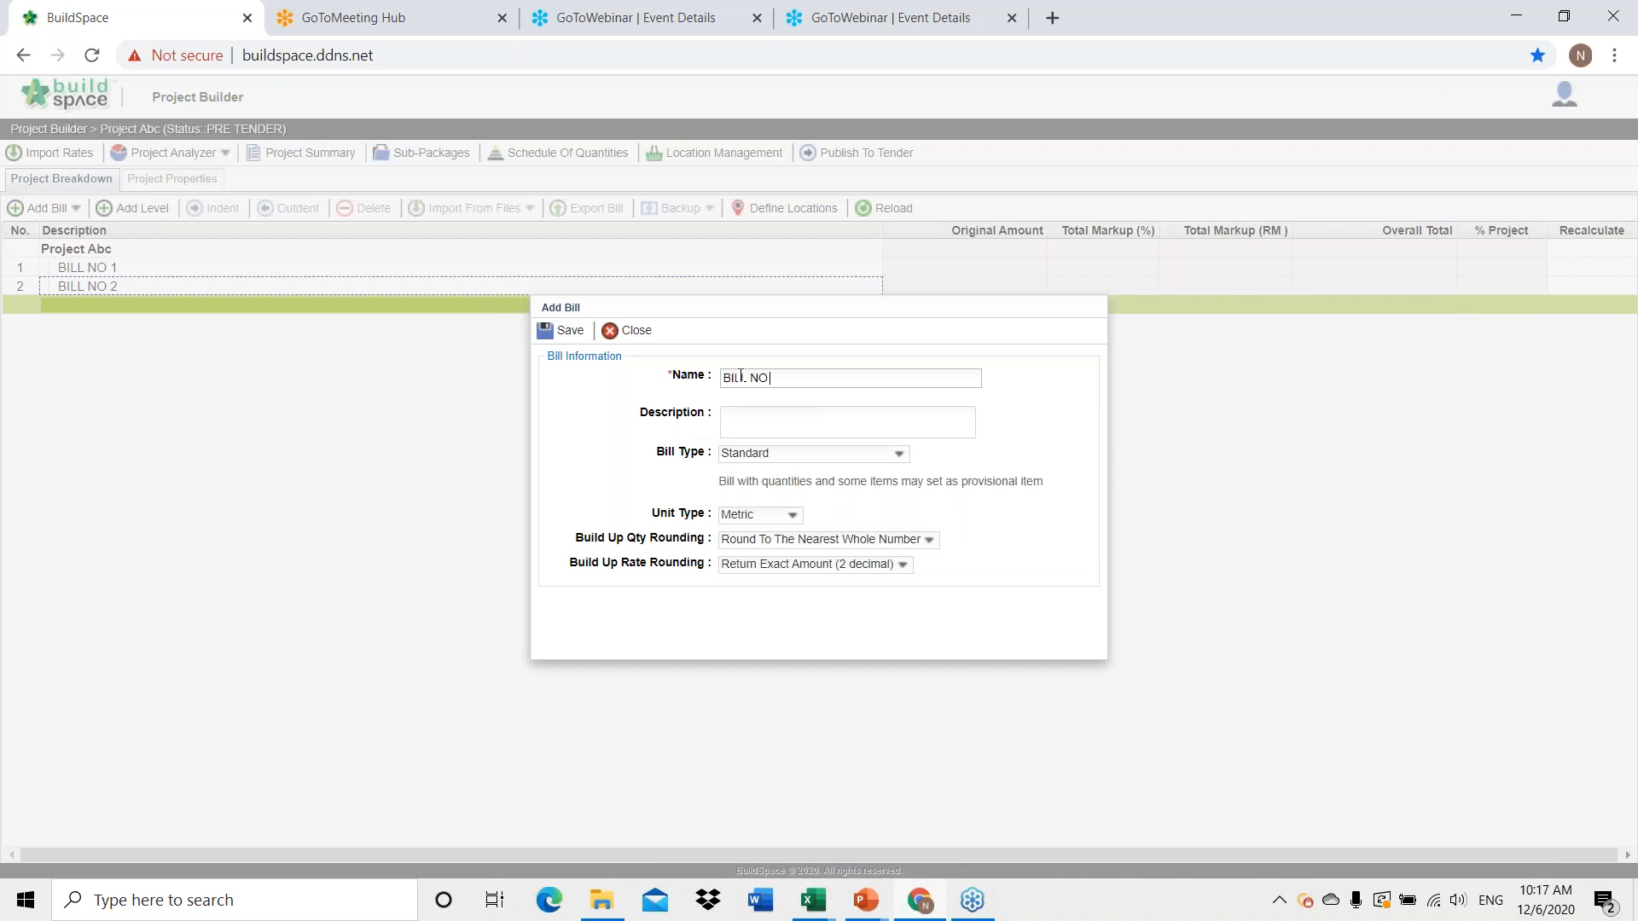
{"action": "type", "text": " 3"}
{"action": "left_click", "coordinate": [567, 330]}
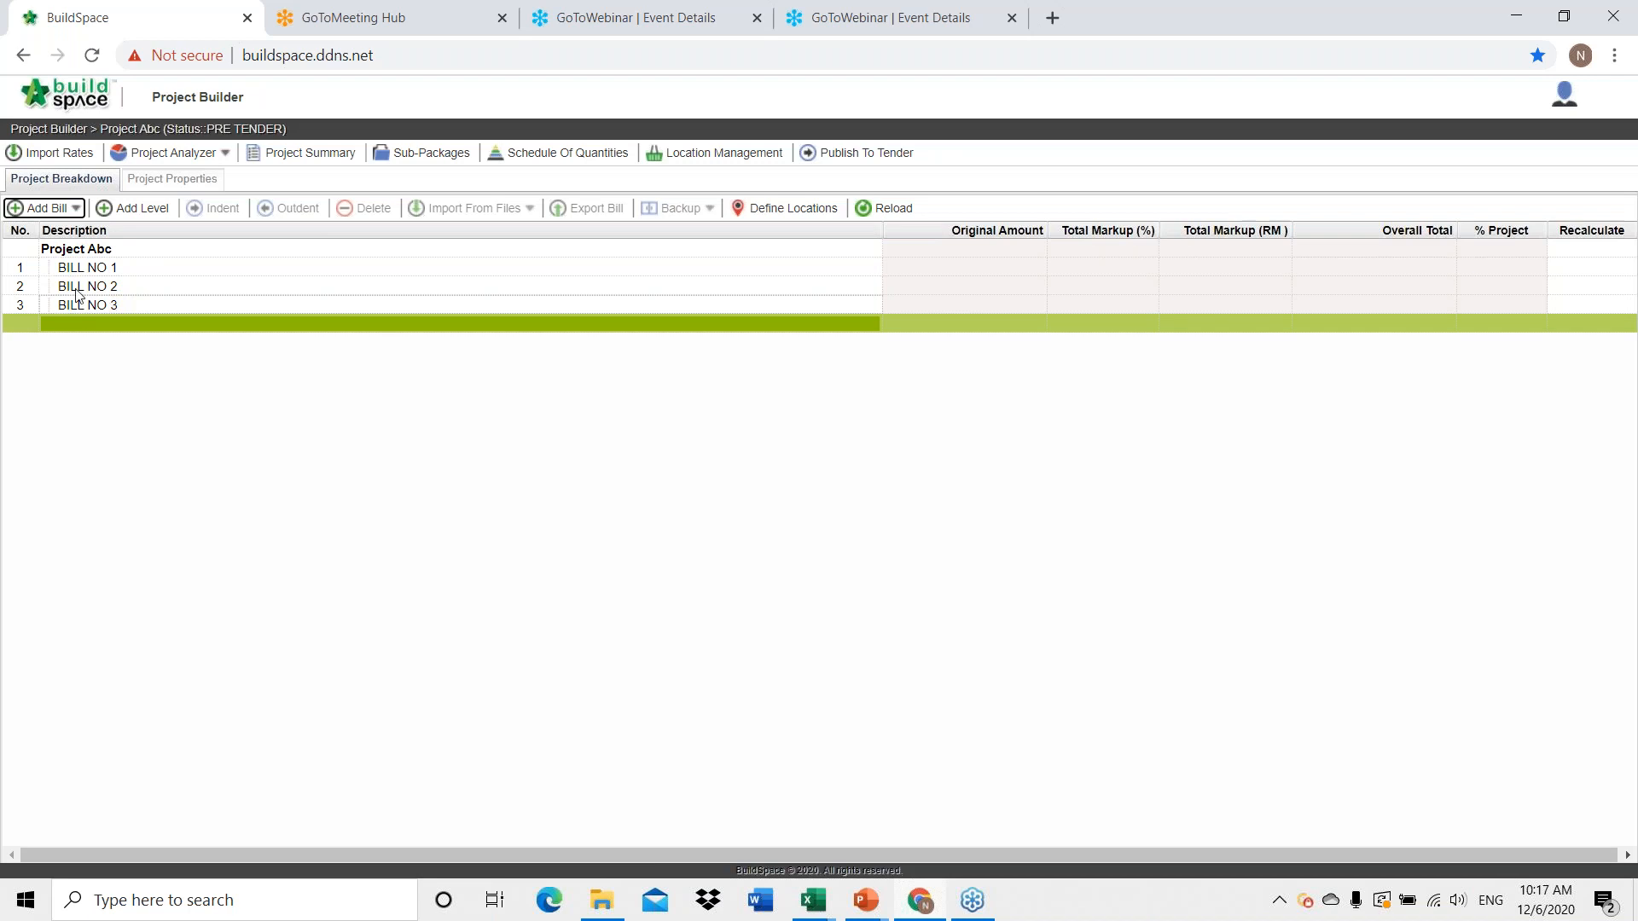
Open BILL NO 1 from the project breakdown and select the empty first row of its element list.
{"action": "left_click", "coordinate": [101, 269]}
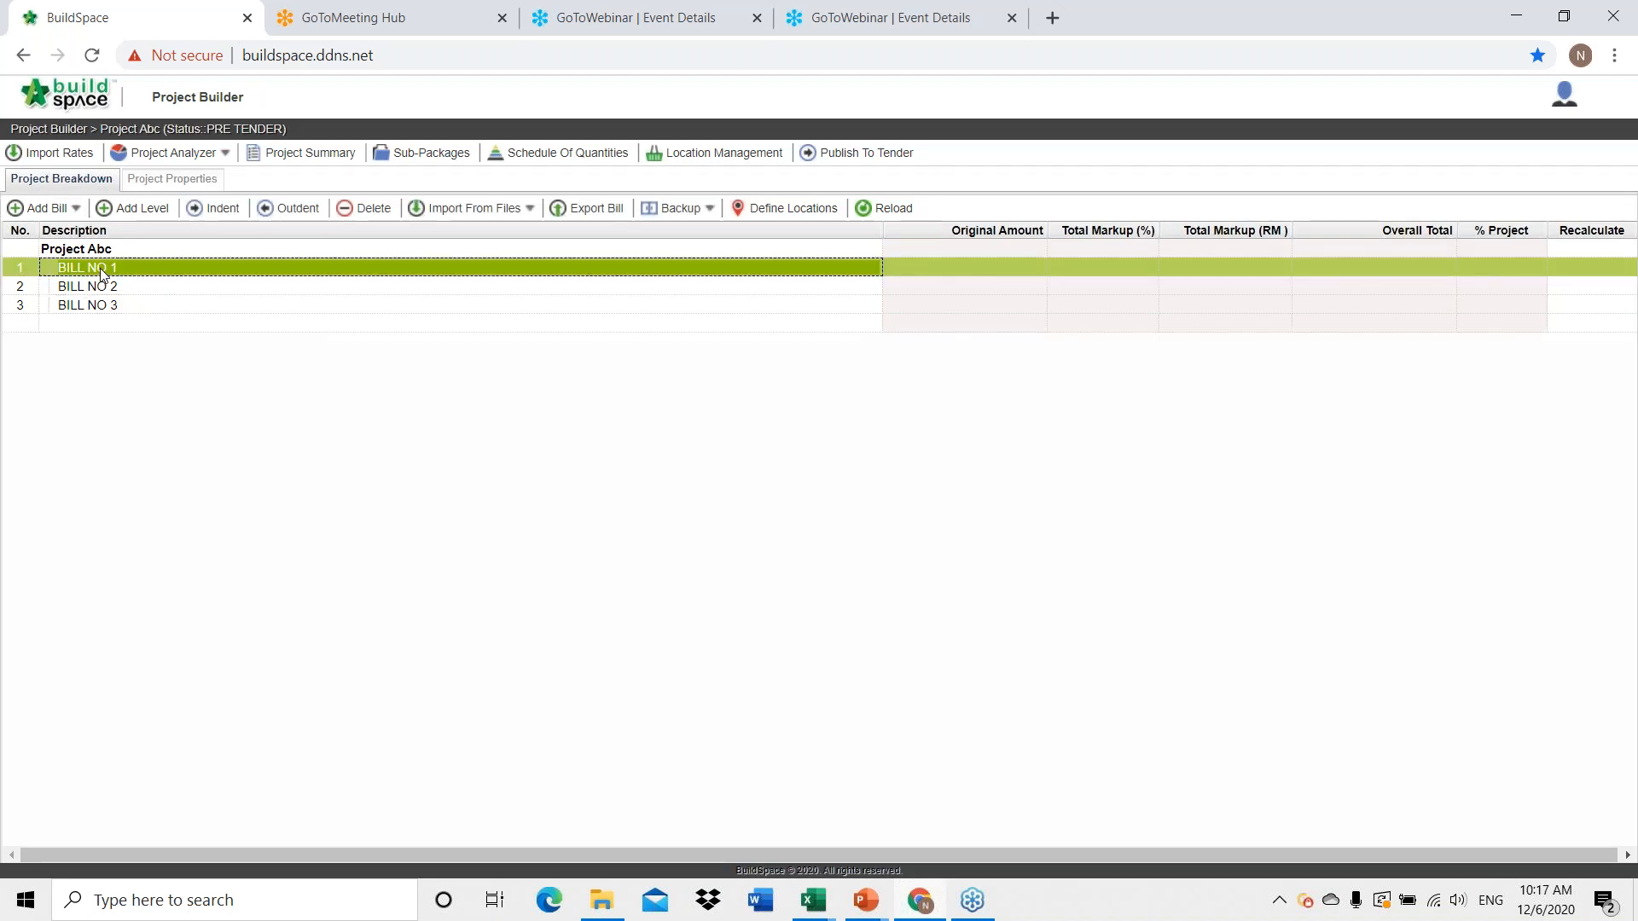
{"action": "double_click", "coordinate": [100, 270]}
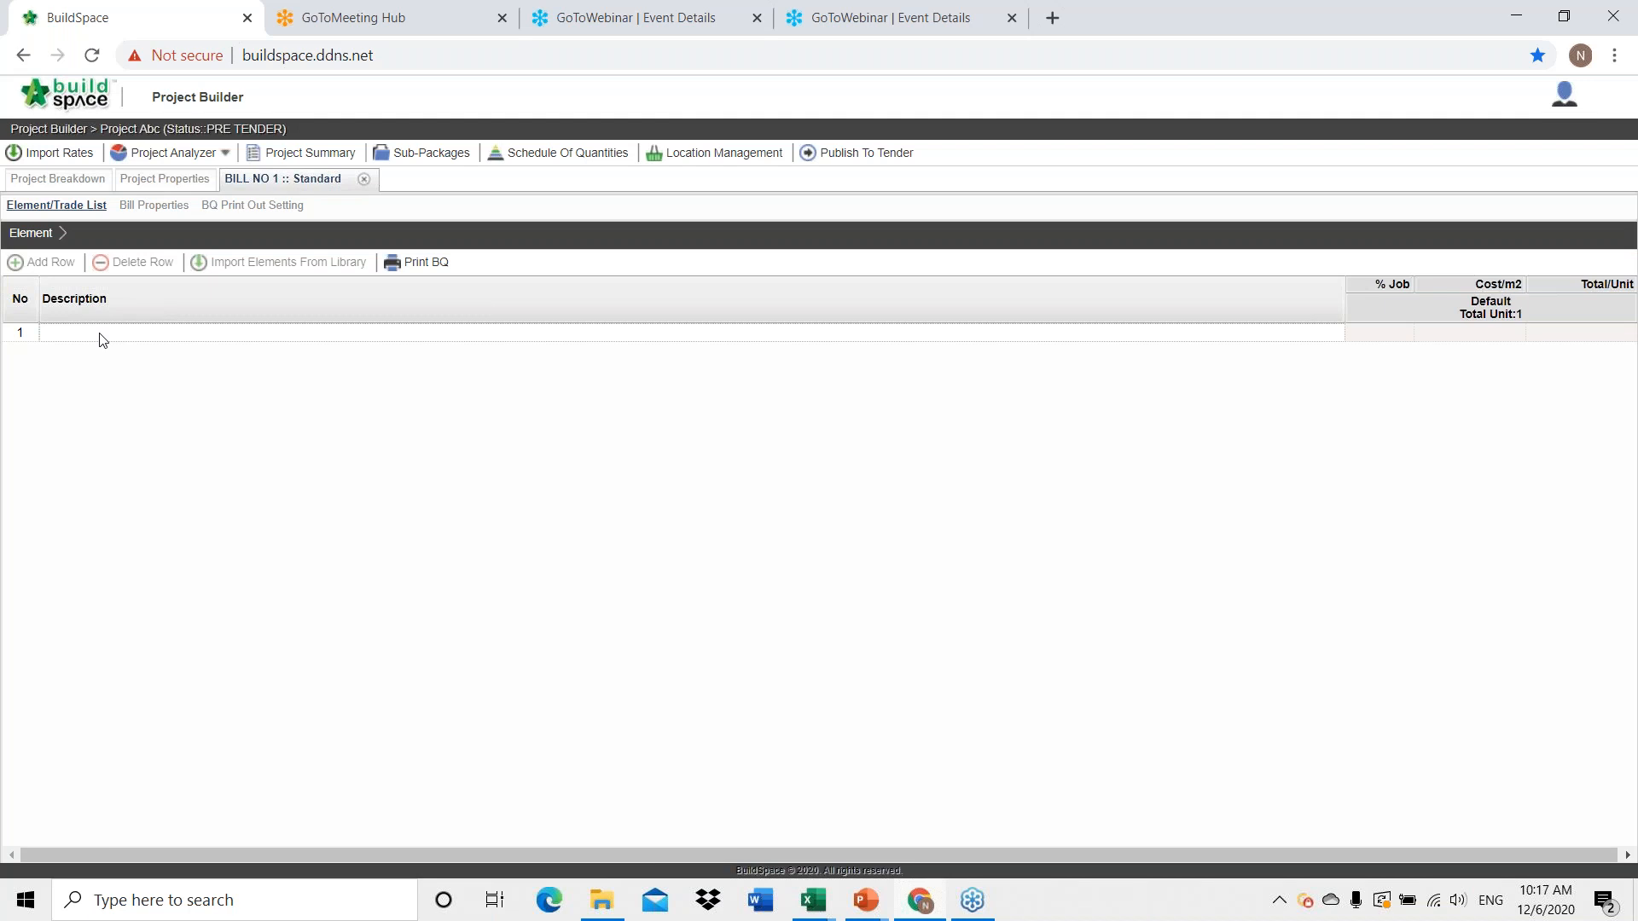
{"action": "left_click", "coordinate": [102, 333]}
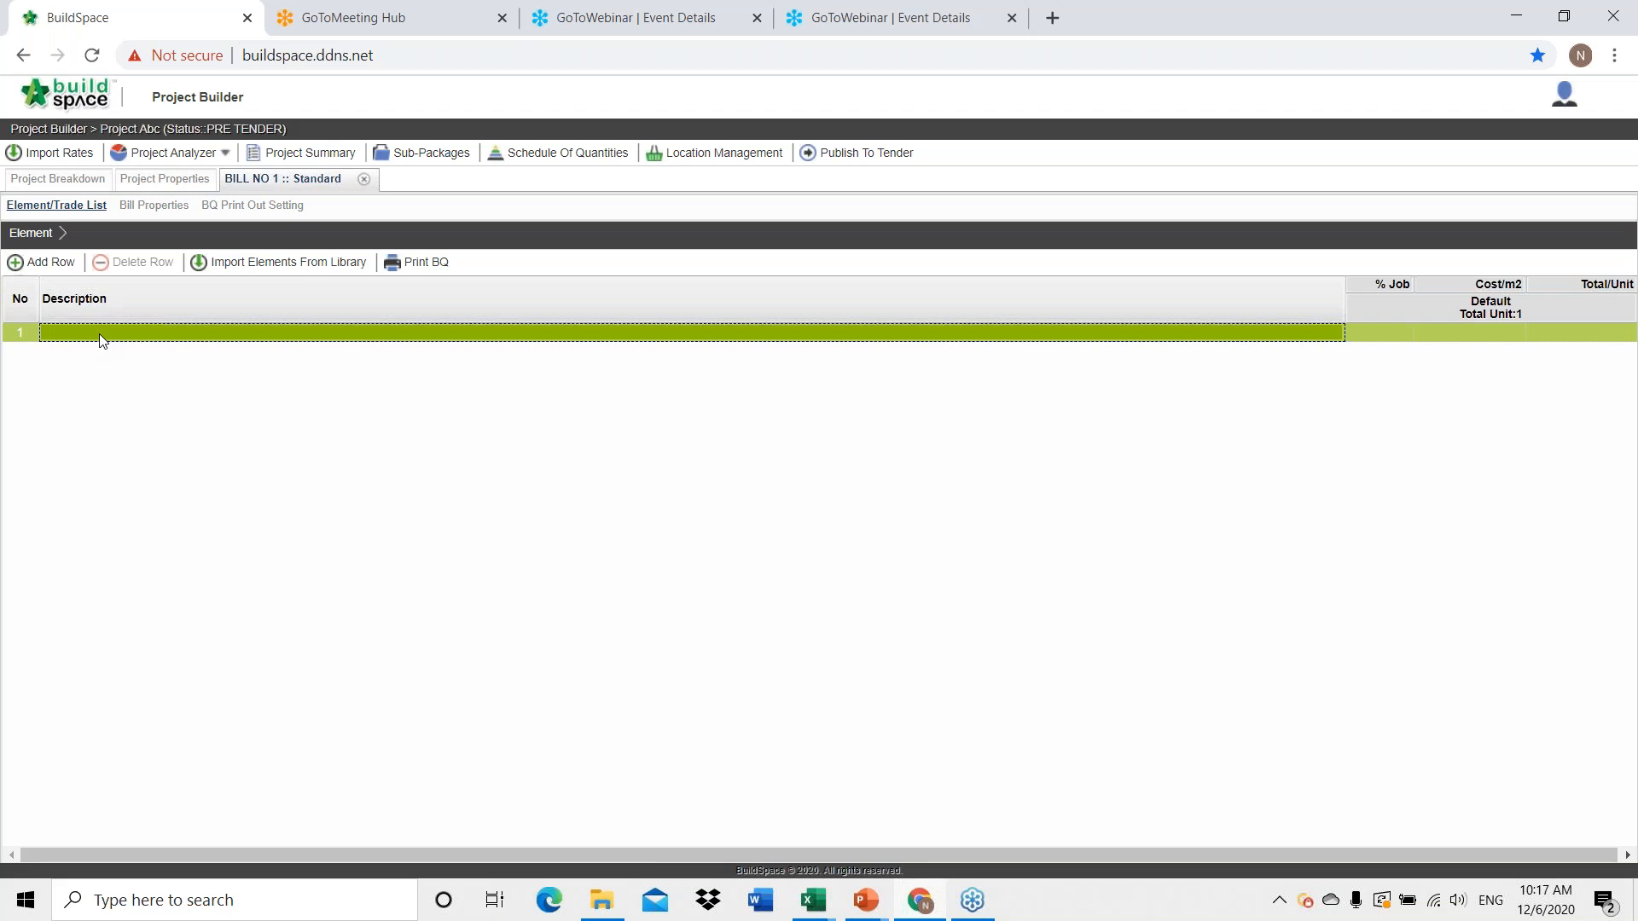
{"action": "double_click", "coordinate": [100, 335]}
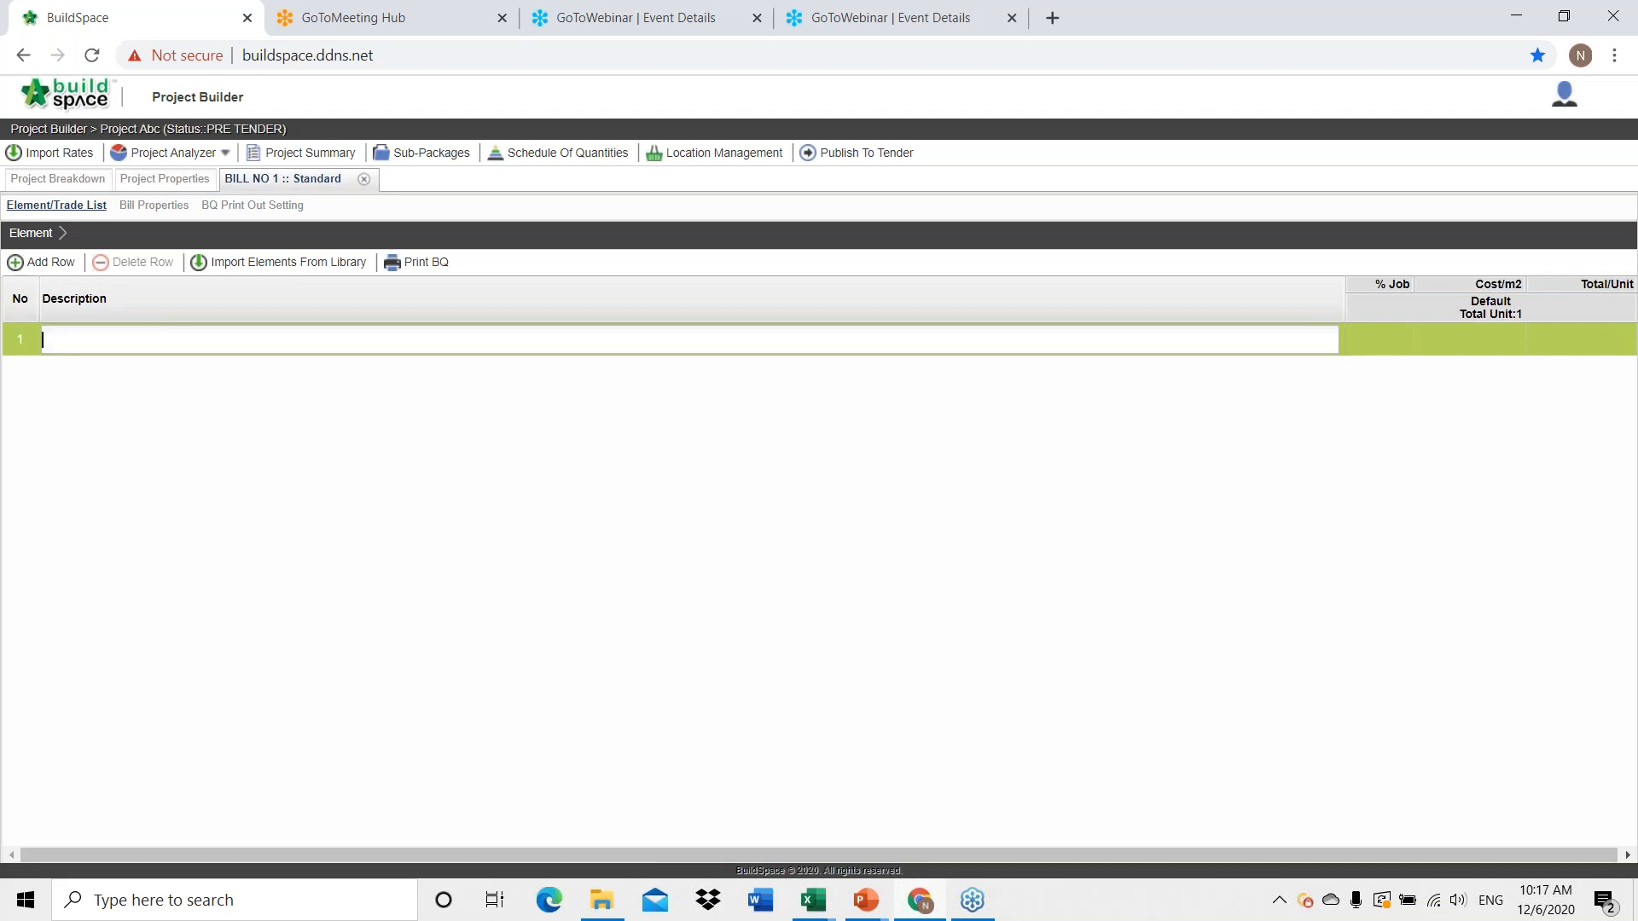
{"action": "type", "text": "PRELIMI"}
{"action": "key", "text": "ctrl+a"}
{"action": "key", "text": "BackSpace"}
{"action": "key", "text": "Return"}
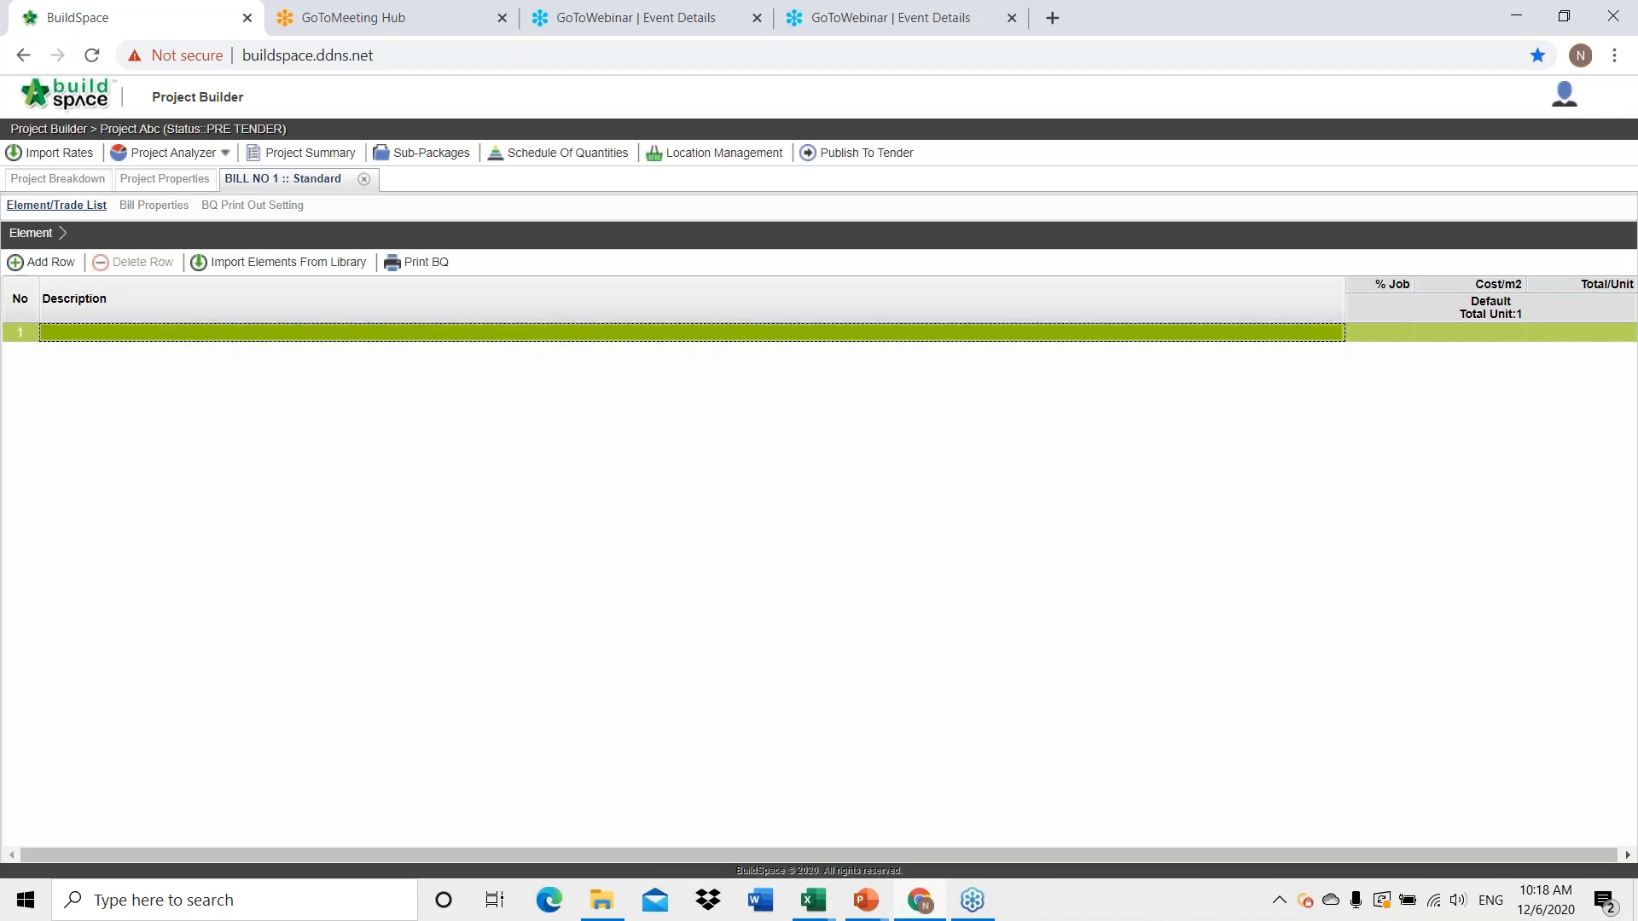
Import the PRELIMINARIES element from the Element List library into BILL NO 1.
{"action": "left_click", "coordinate": [296, 267]}
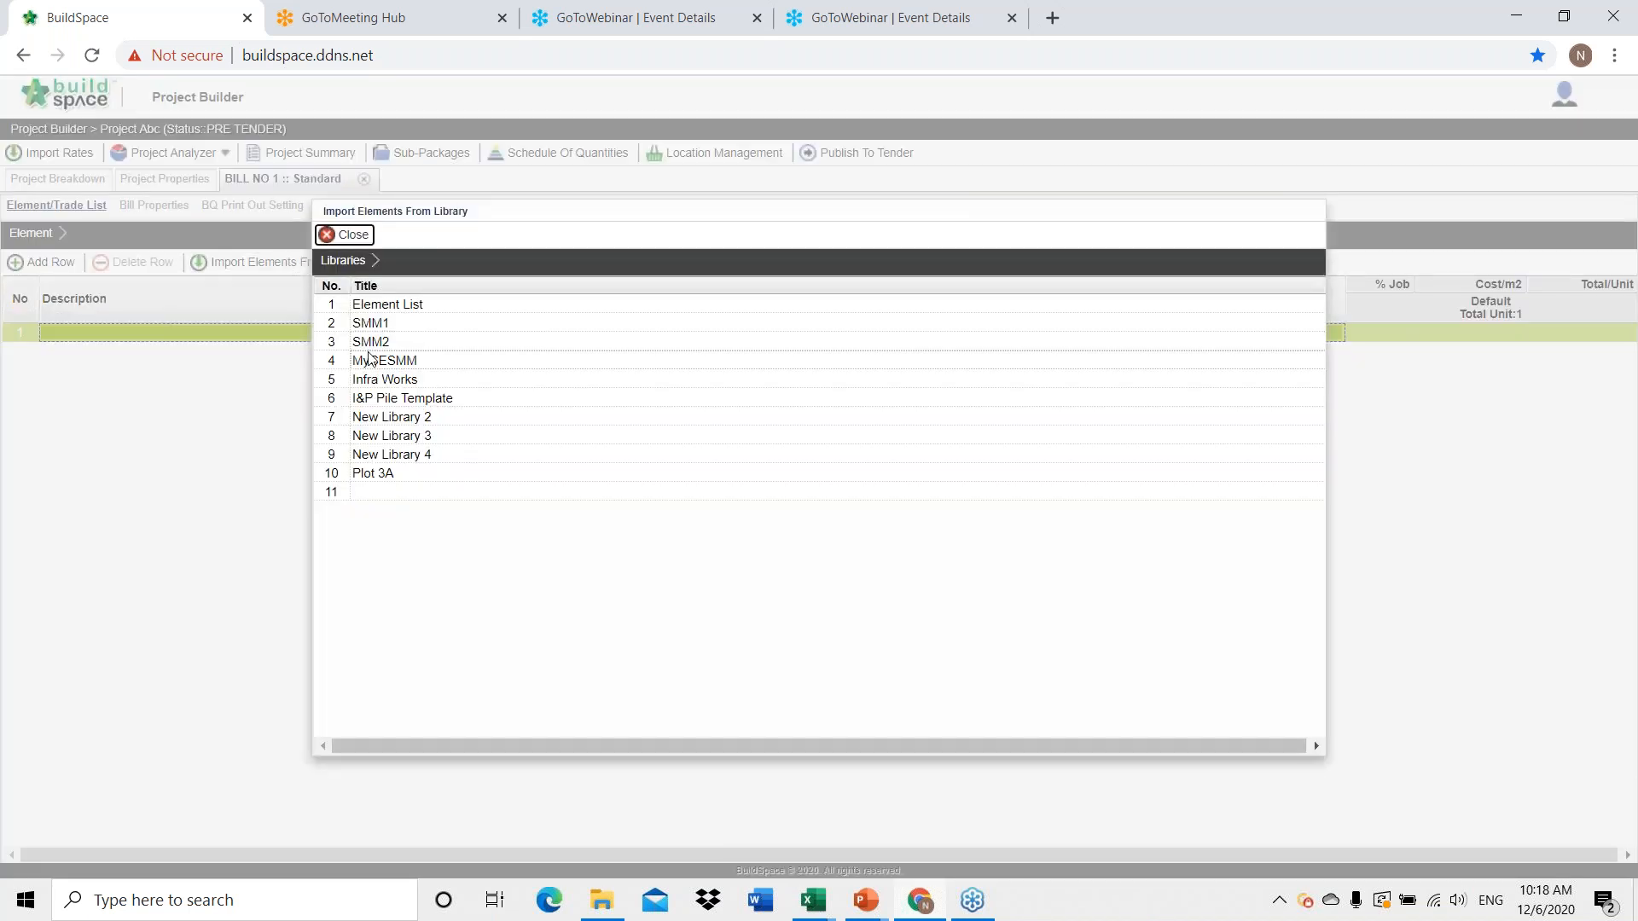
{"action": "left_click", "coordinate": [373, 343]}
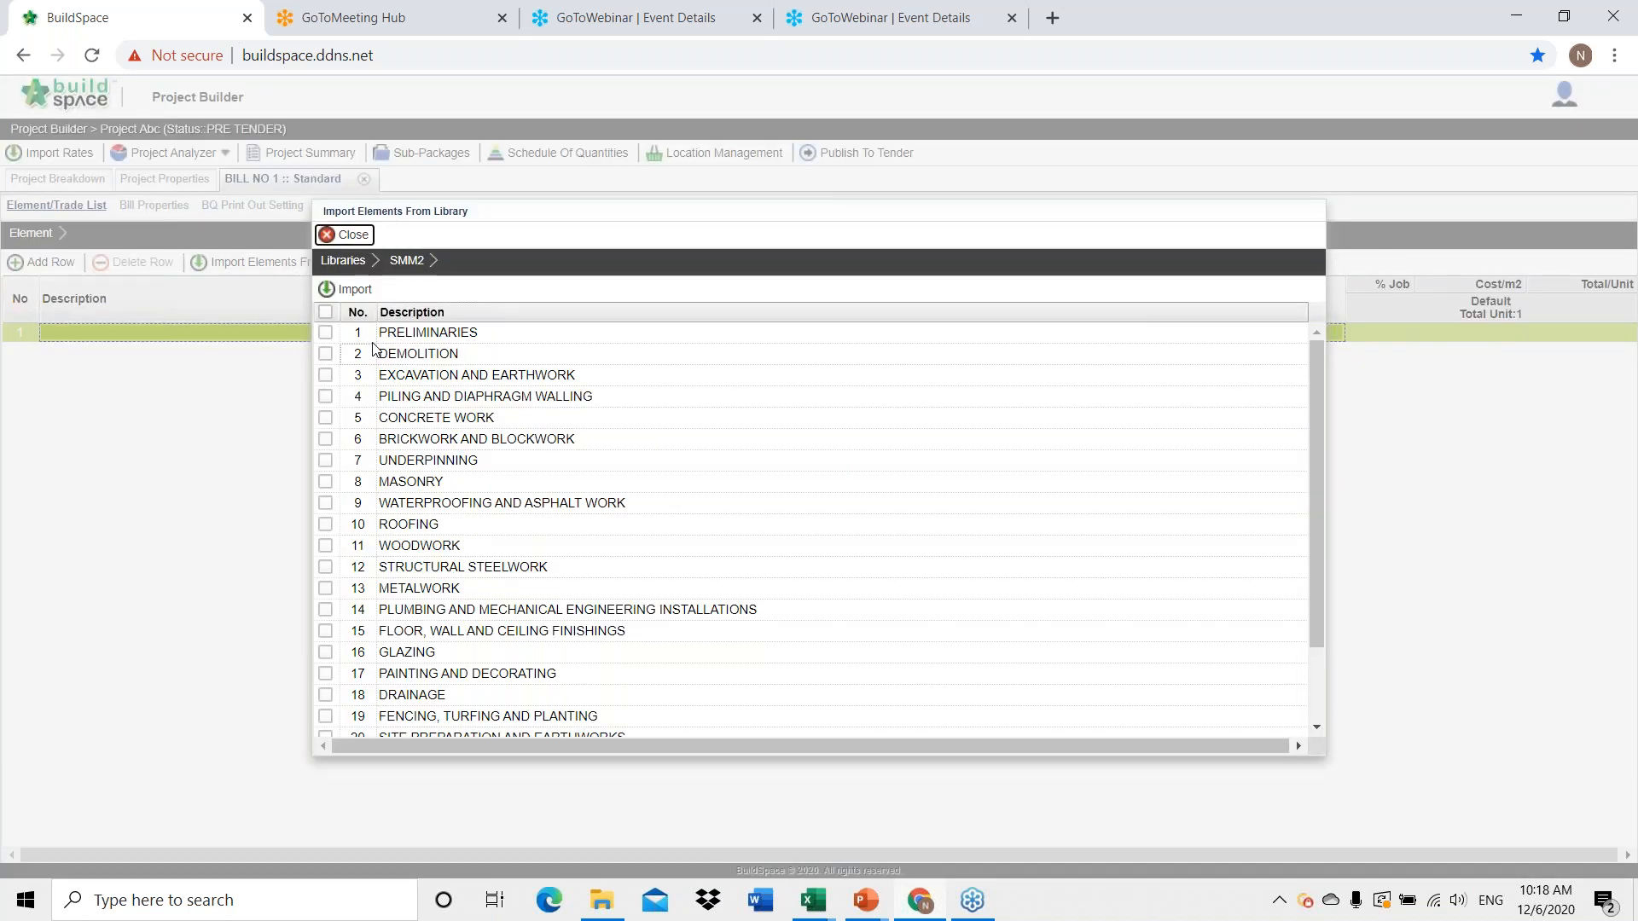
{"action": "left_click", "coordinate": [326, 333]}
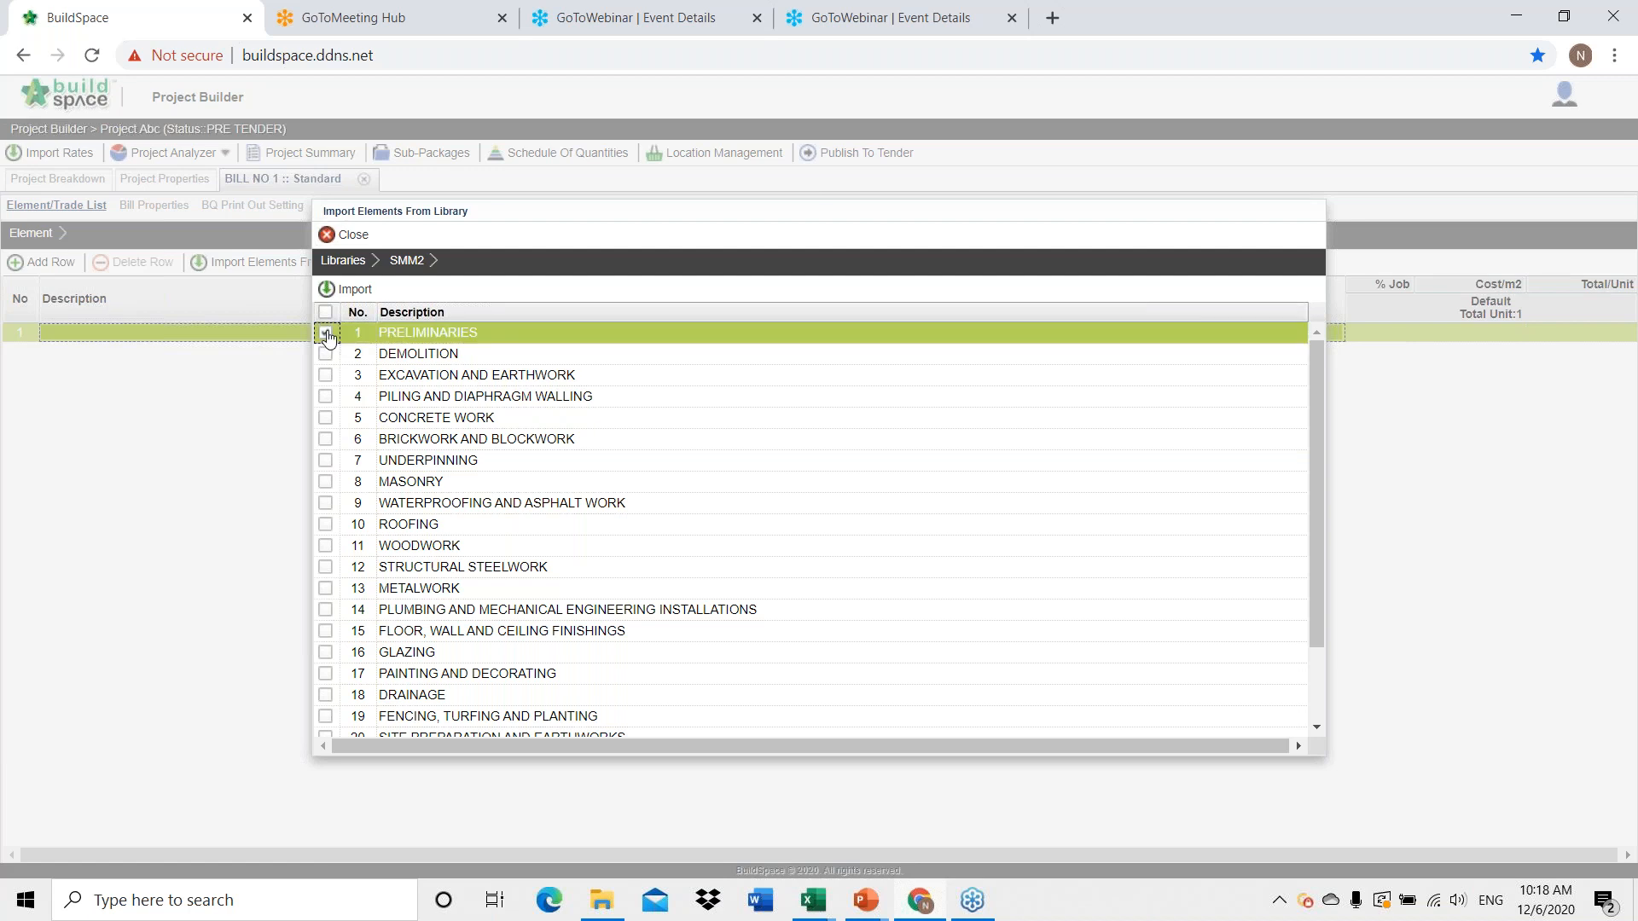
{"action": "left_click", "coordinate": [342, 262]}
{"action": "left_click", "coordinate": [386, 306]}
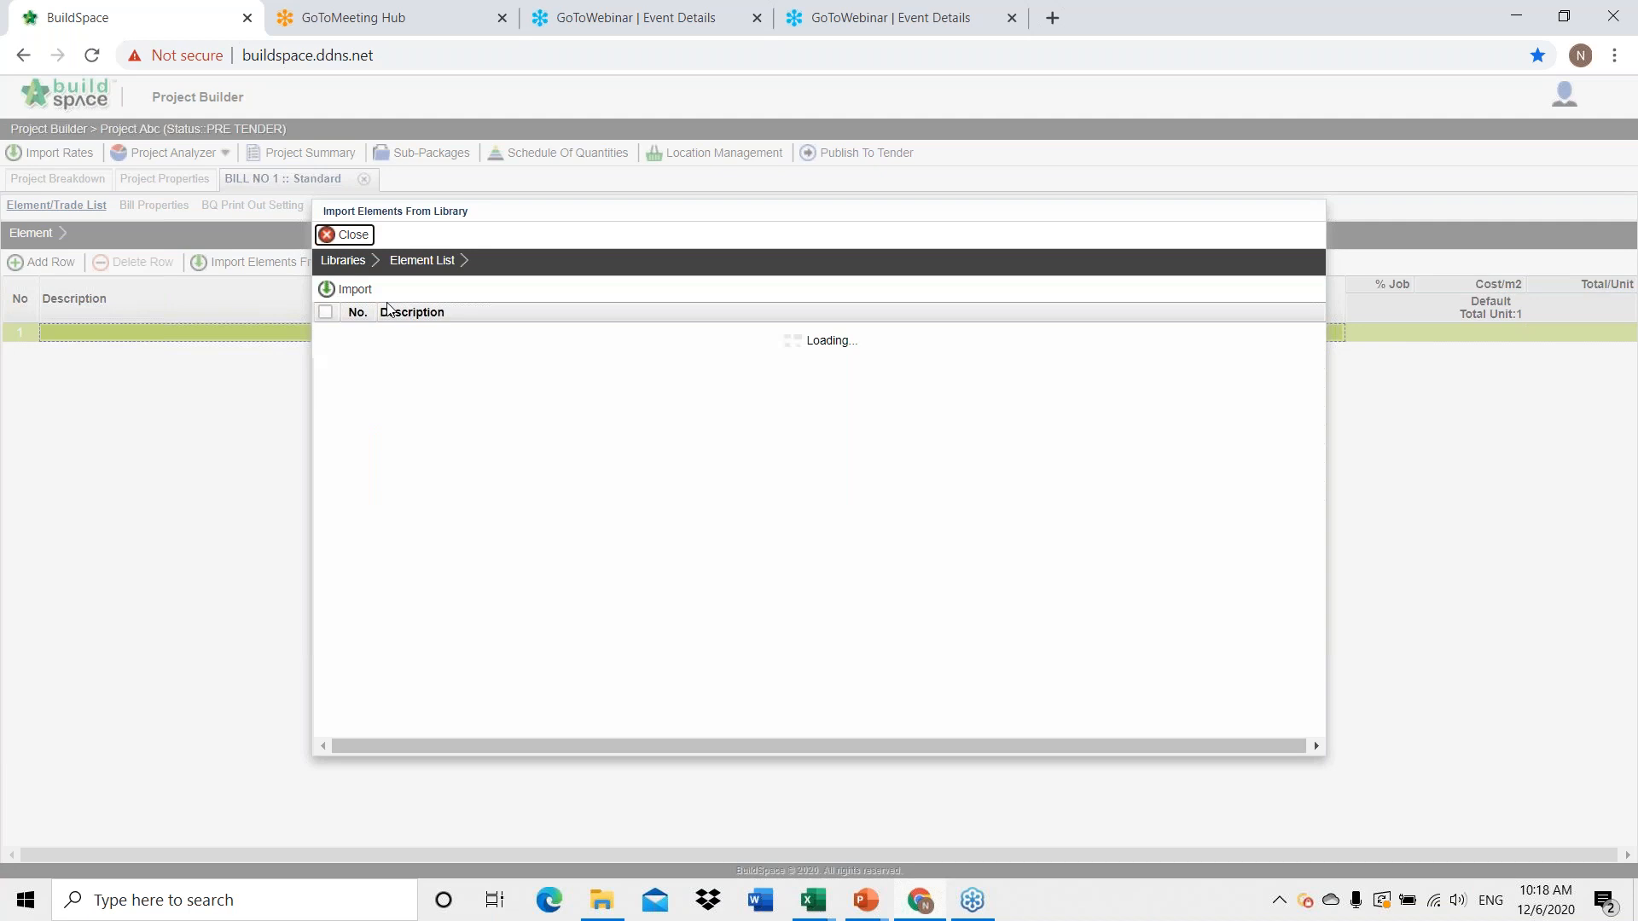
{"action": "left_click", "coordinate": [326, 333]}
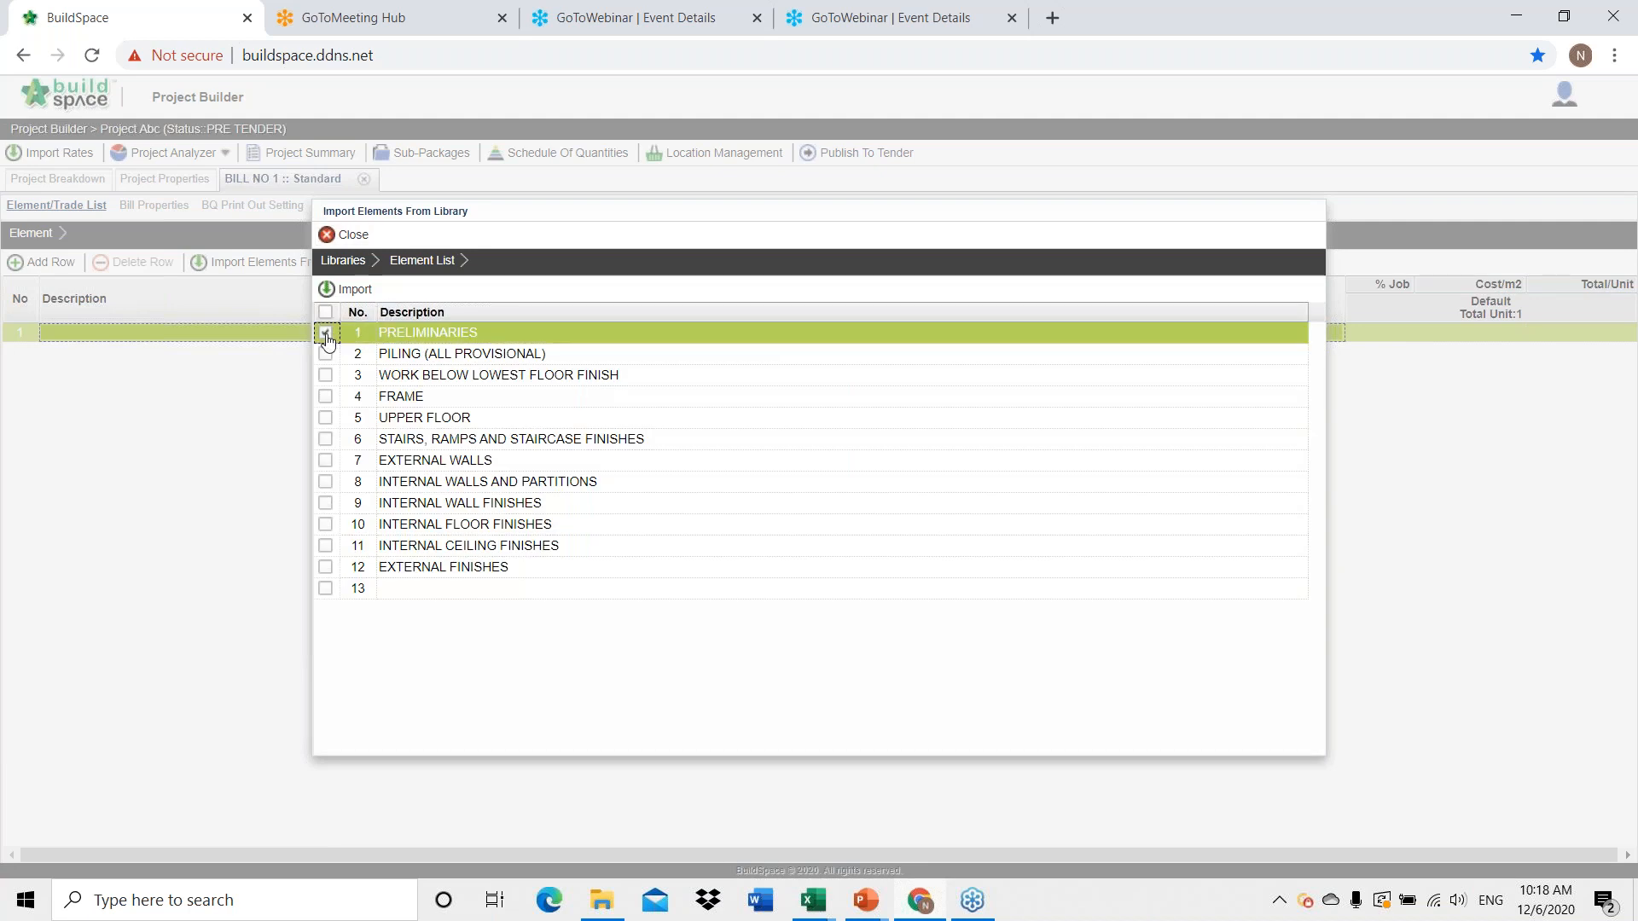
{"action": "left_click", "coordinate": [355, 290]}
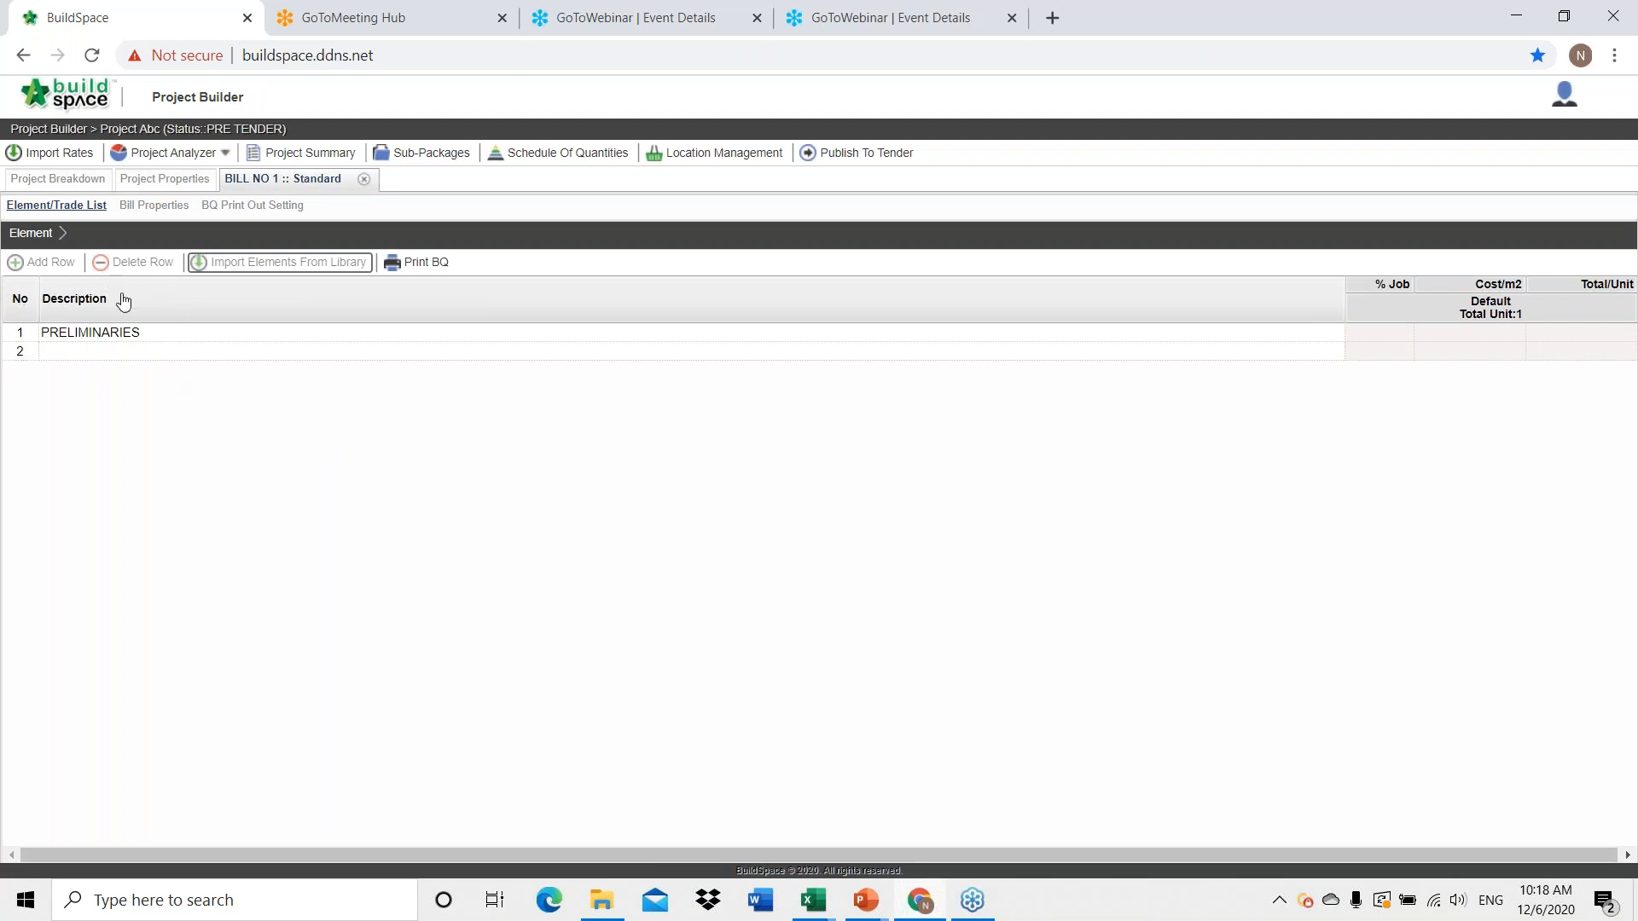
Open the PRELIMINARIES element and enter SITE VISIT as the description of its first row.
{"action": "double_click", "coordinate": [160, 336]}
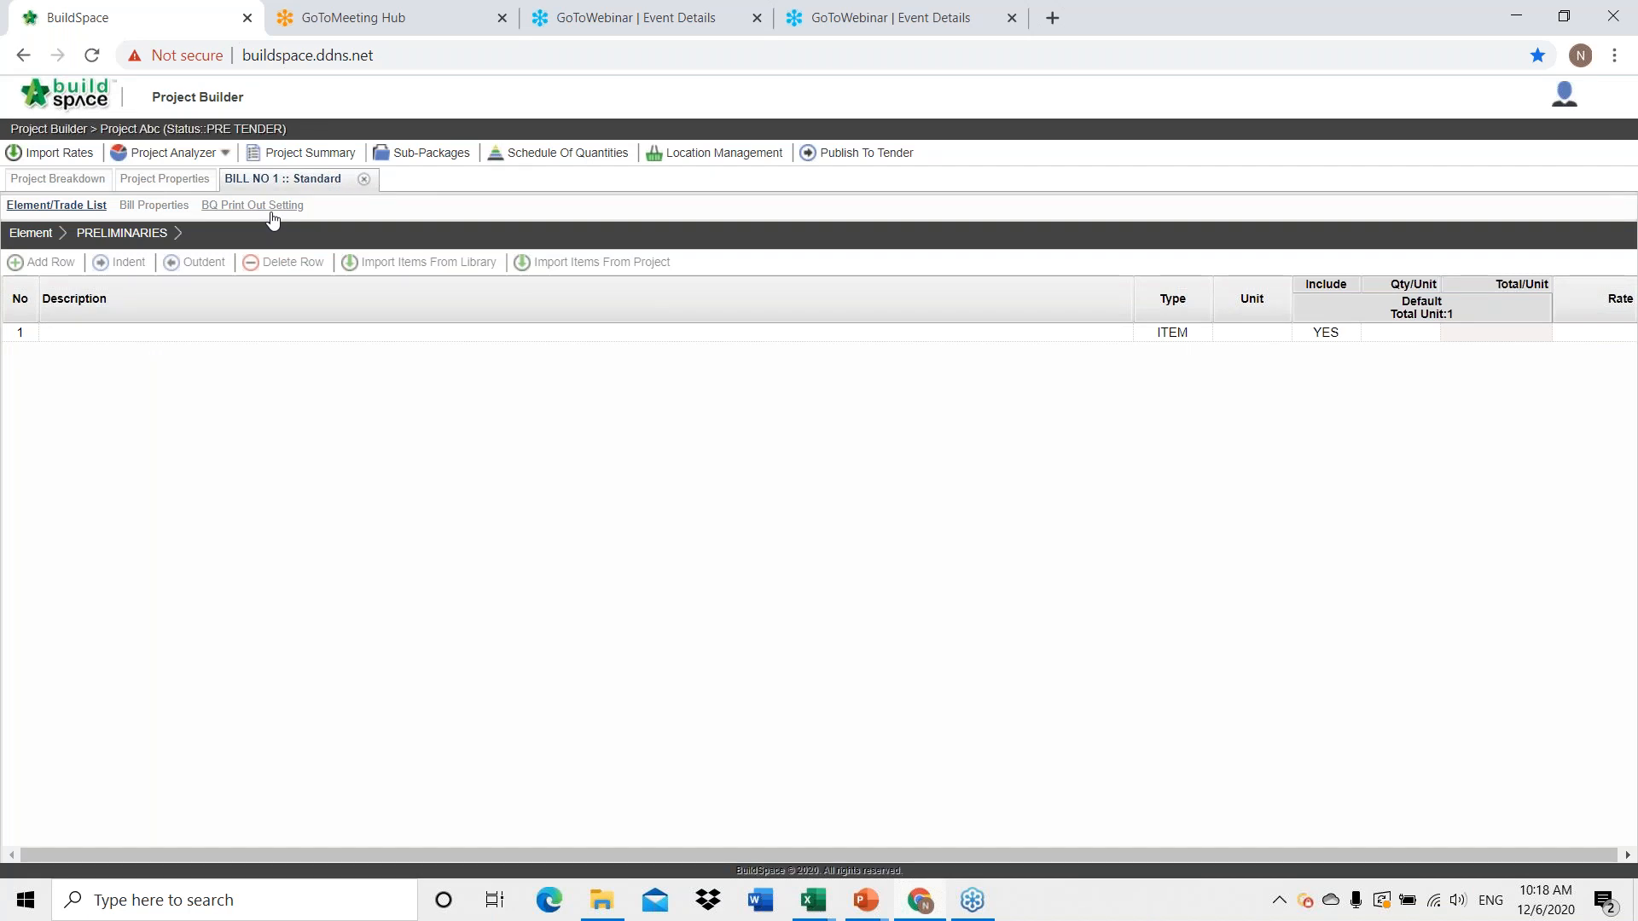
{"action": "left_click", "coordinate": [115, 340]}
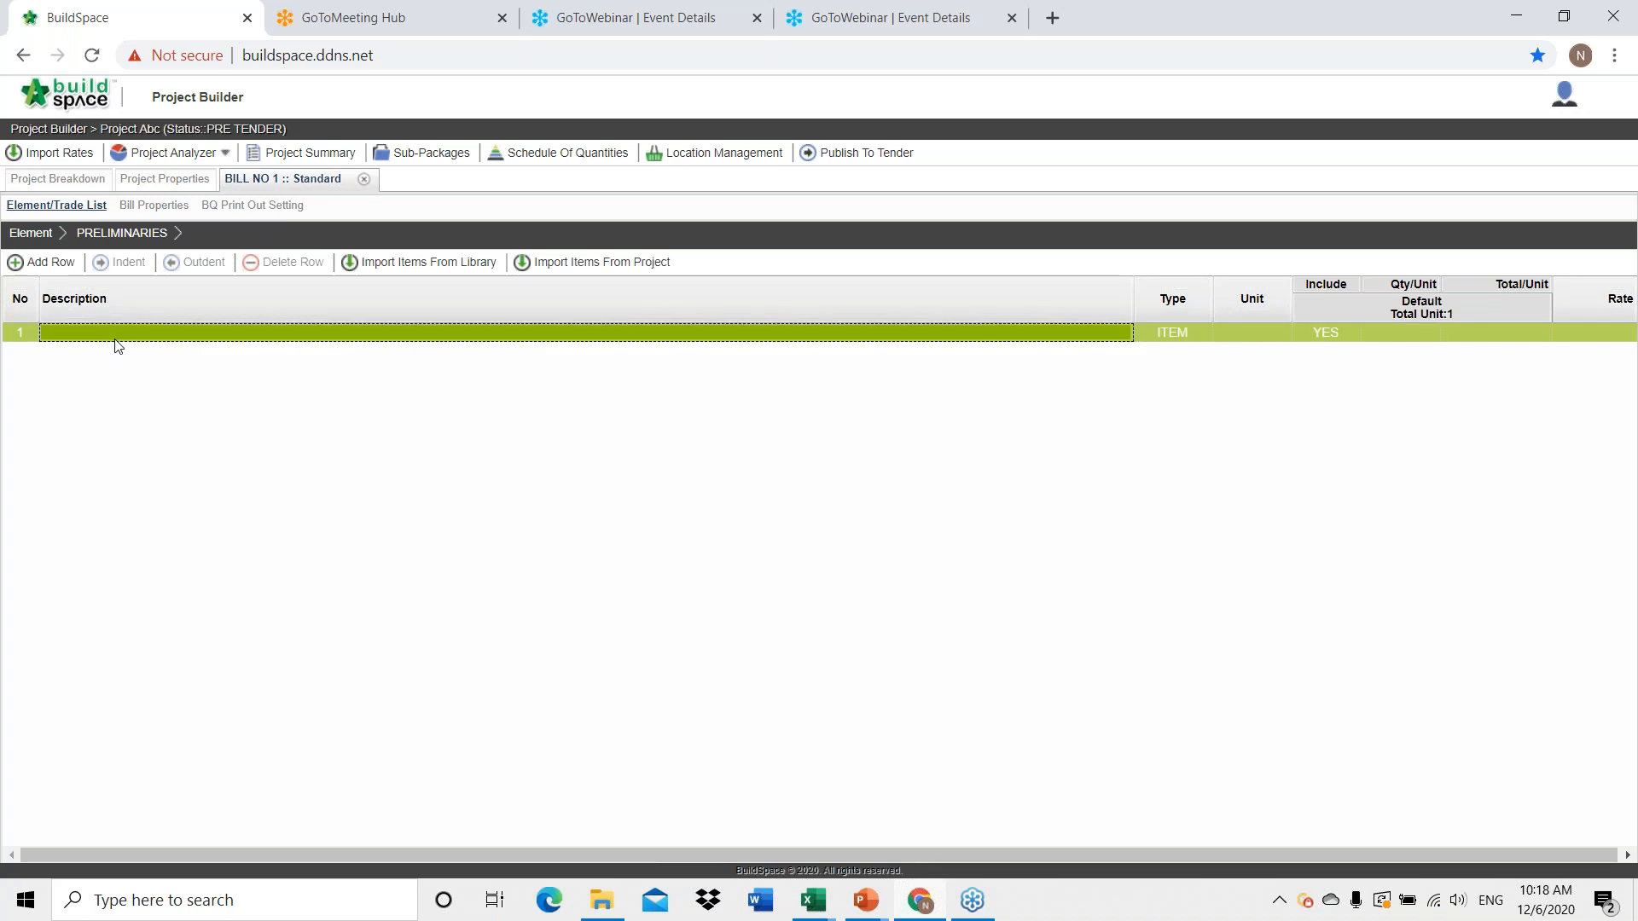
{"action": "double_click", "coordinate": [118, 346]}
{"action": "key", "text": "Caps_Lock"}
{"action": "type", "text": "si"}
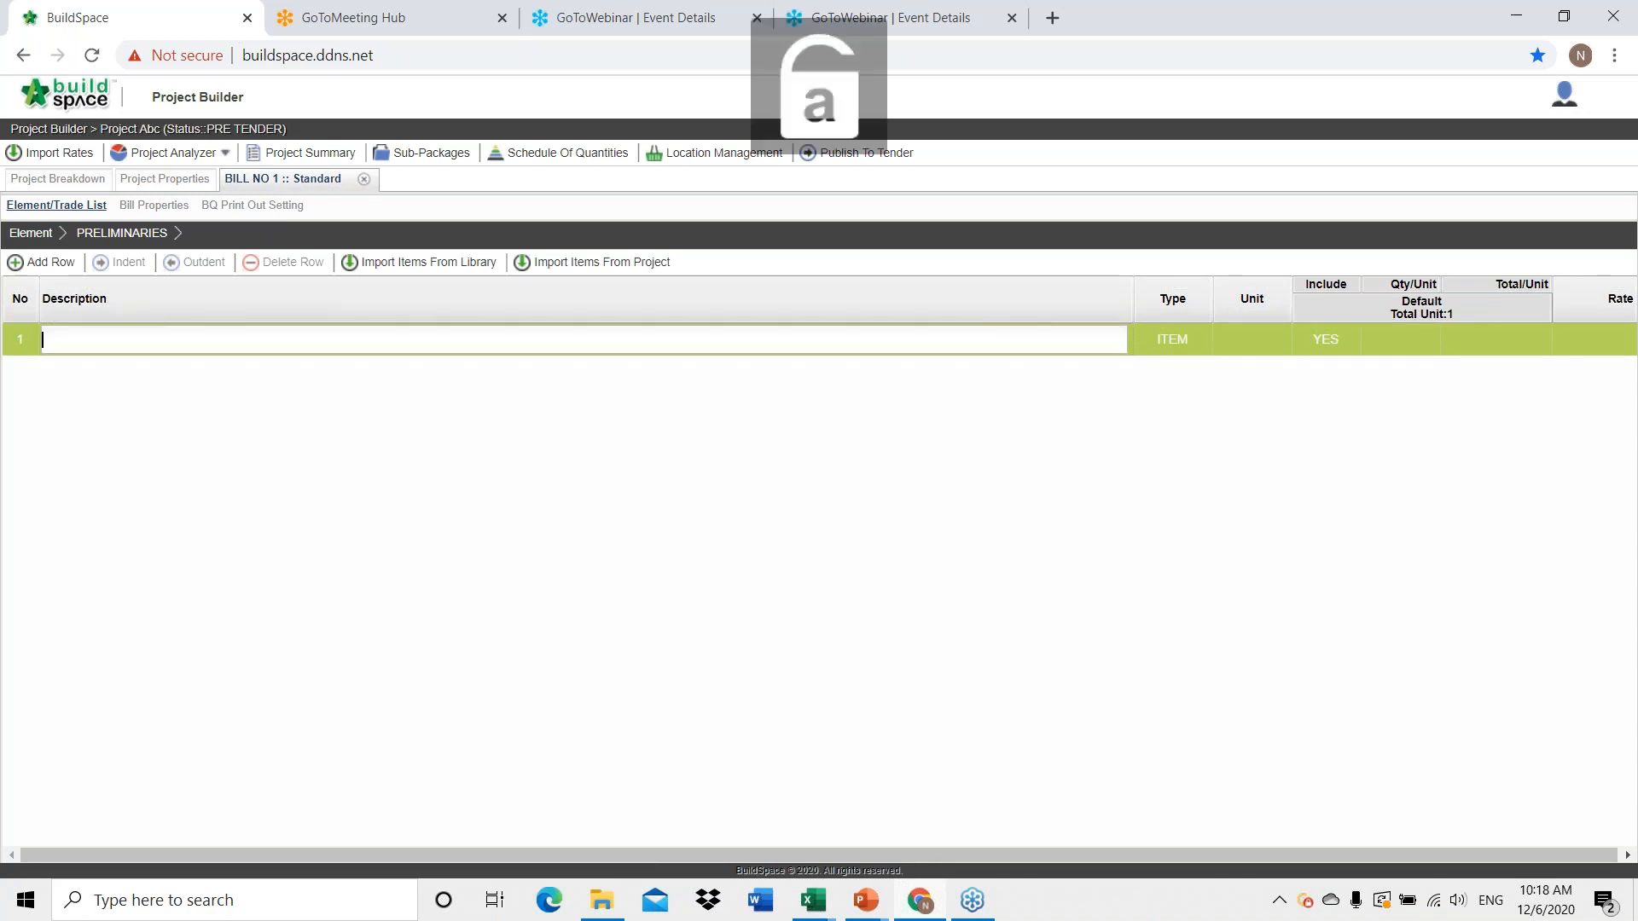
{"action": "key", "text": "BackSpace"}
{"action": "key", "text": "BackSpace"}
{"action": "key", "text": "Caps_Lock"}
{"action": "type", "text": "SIT"}
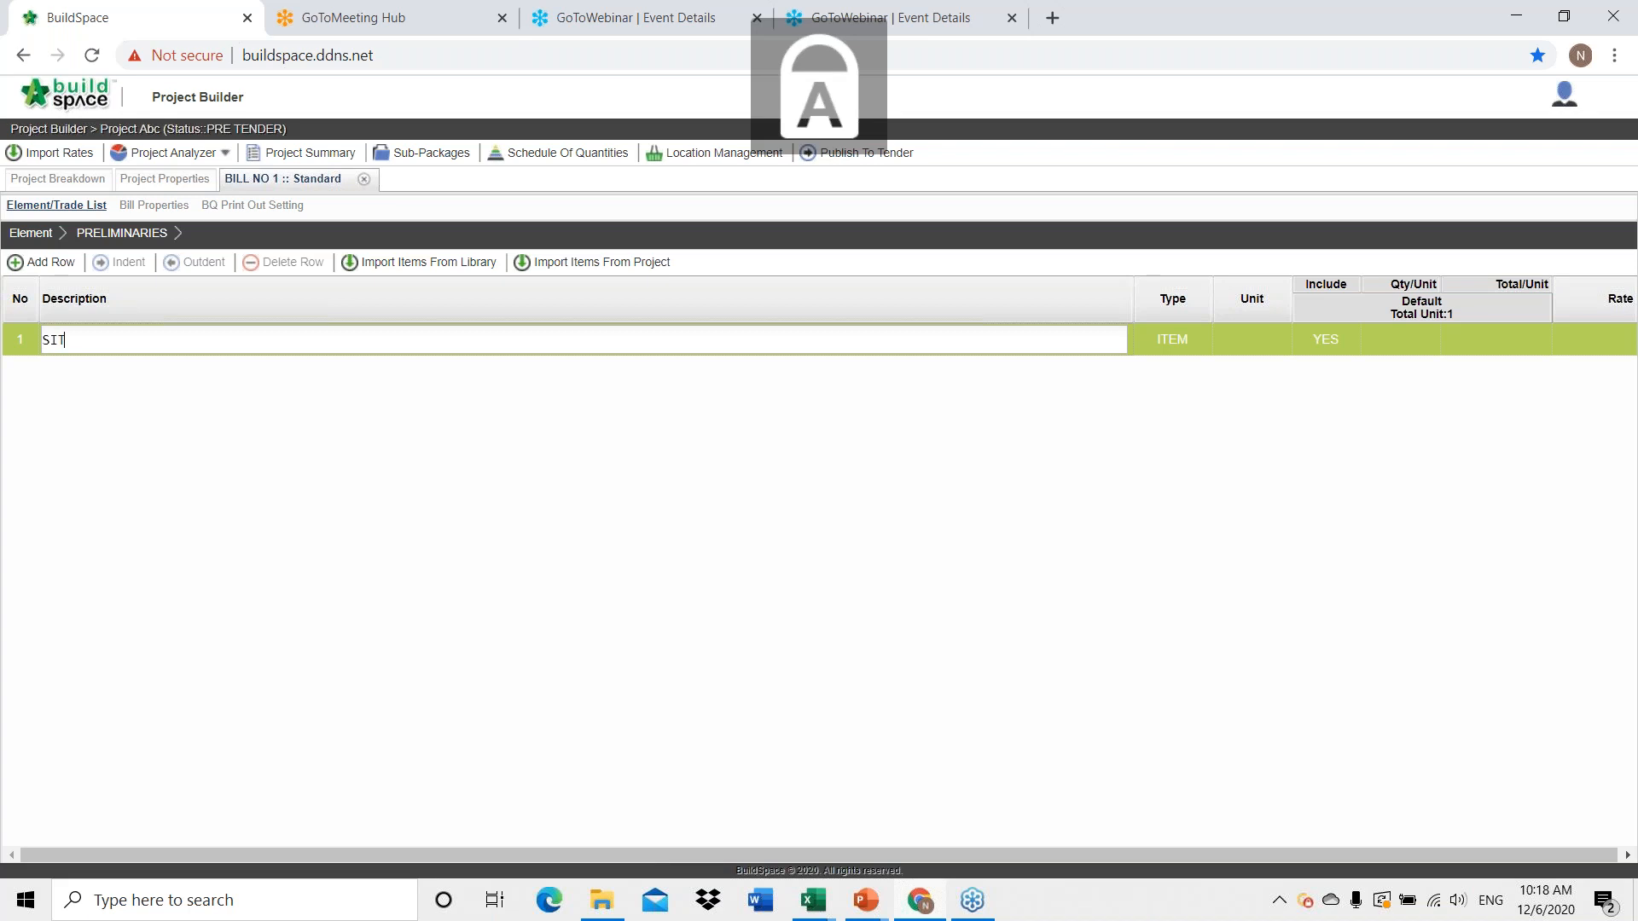
{"action": "type", "text": "E VISIT"}
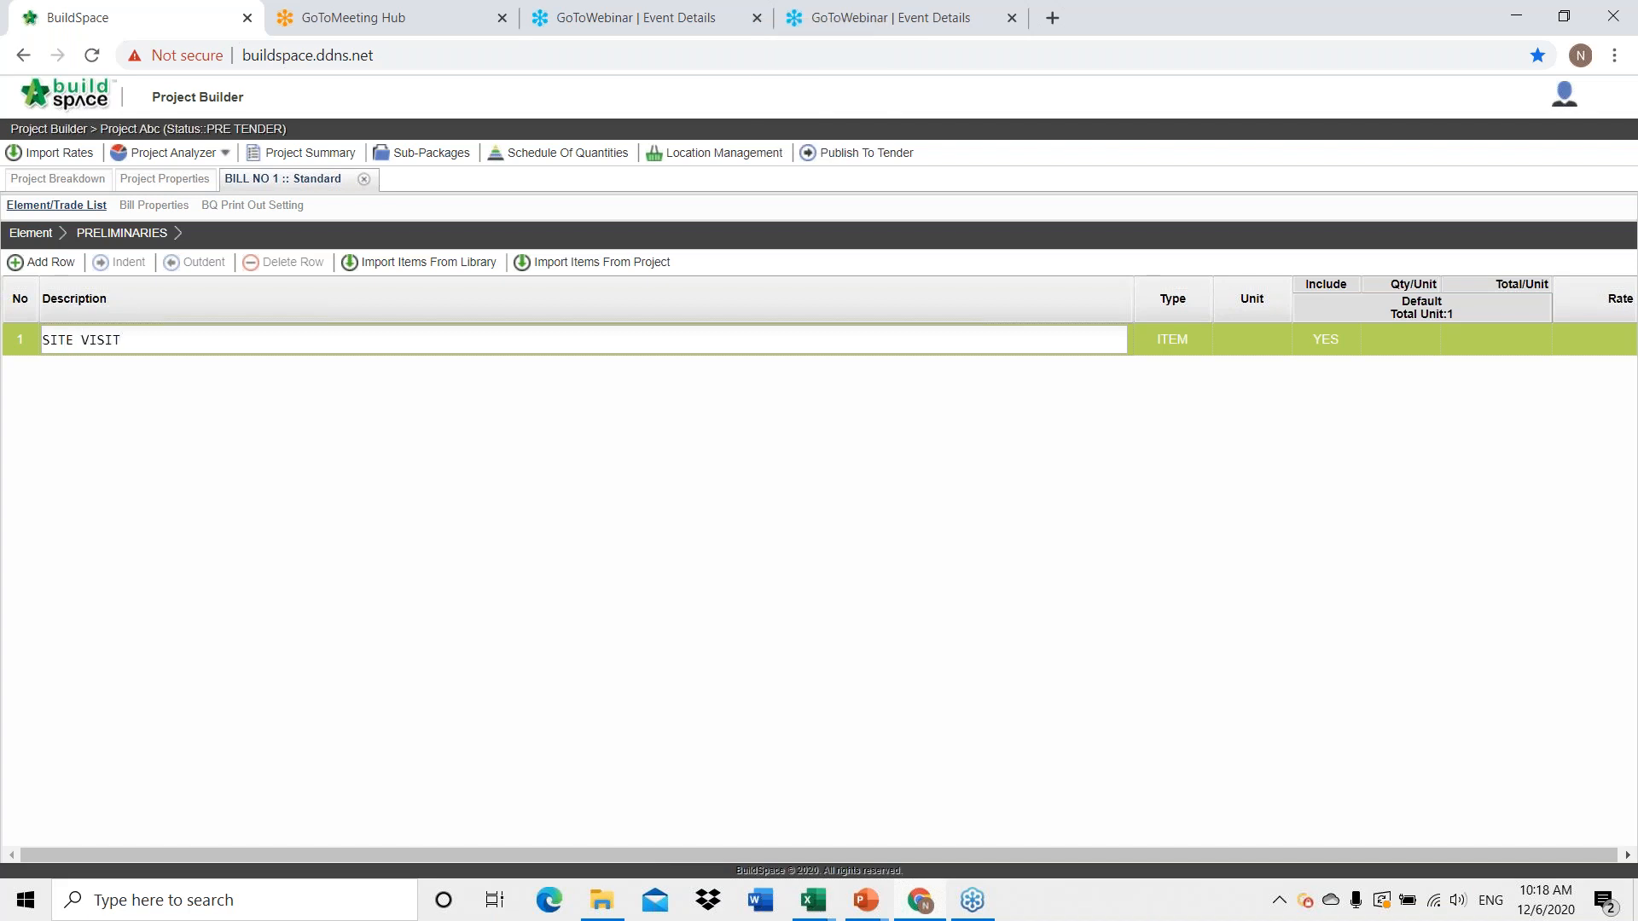
{"action": "key", "text": "Return"}
{"action": "key", "text": "Caps_Lock"}
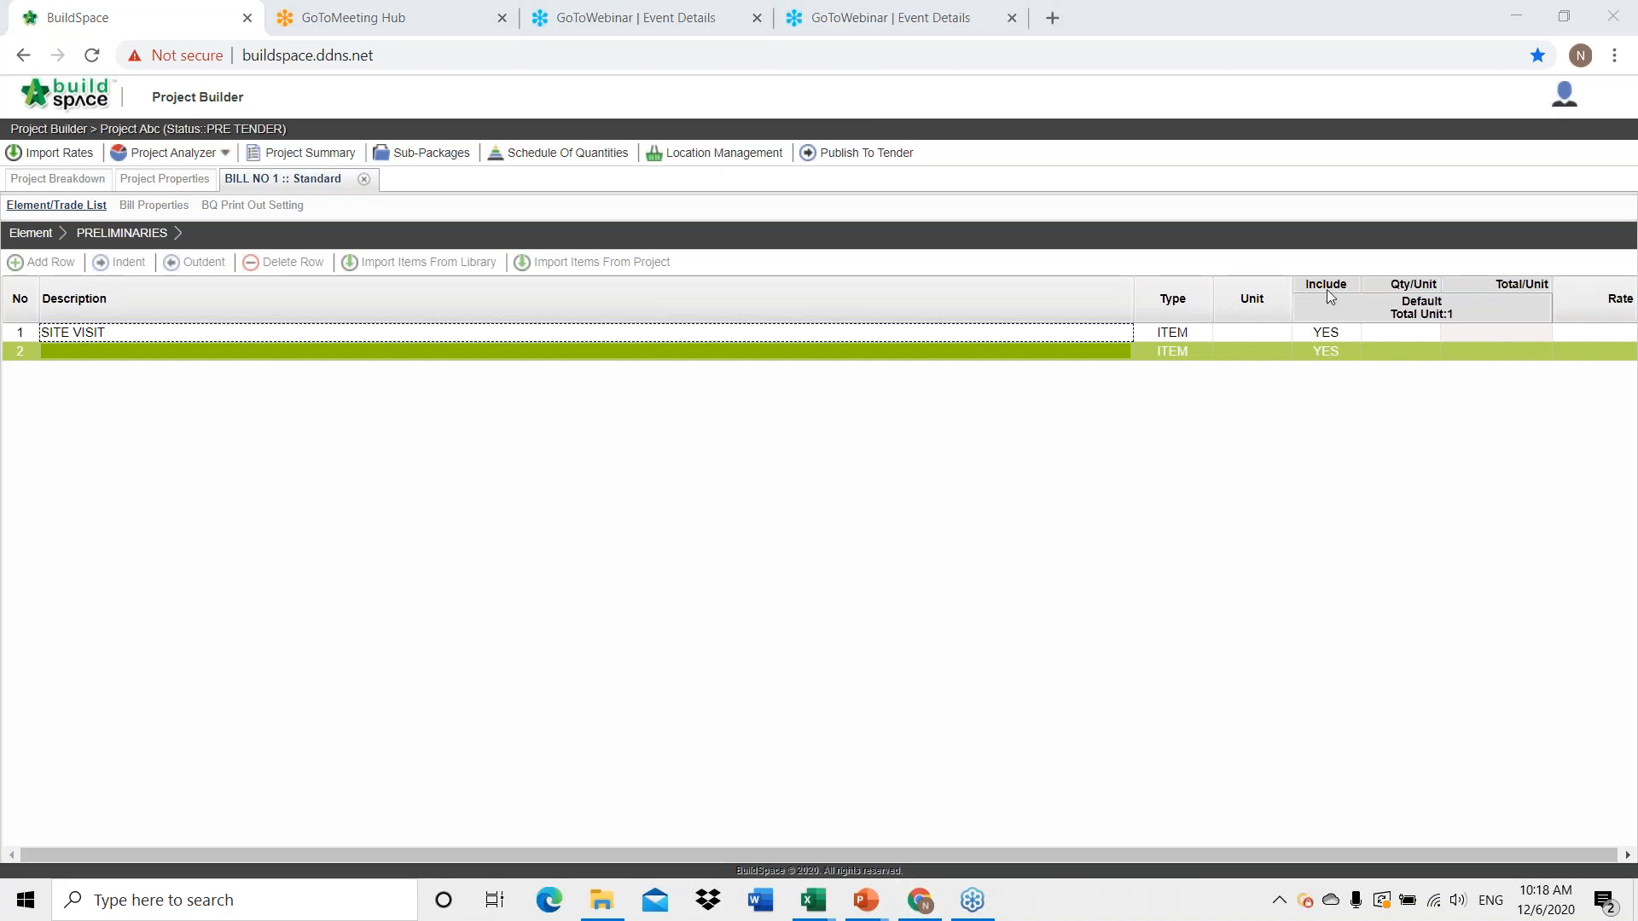
Set the type of the SITE VISIT row to HEAD.
{"action": "left_click", "coordinate": [1192, 333]}
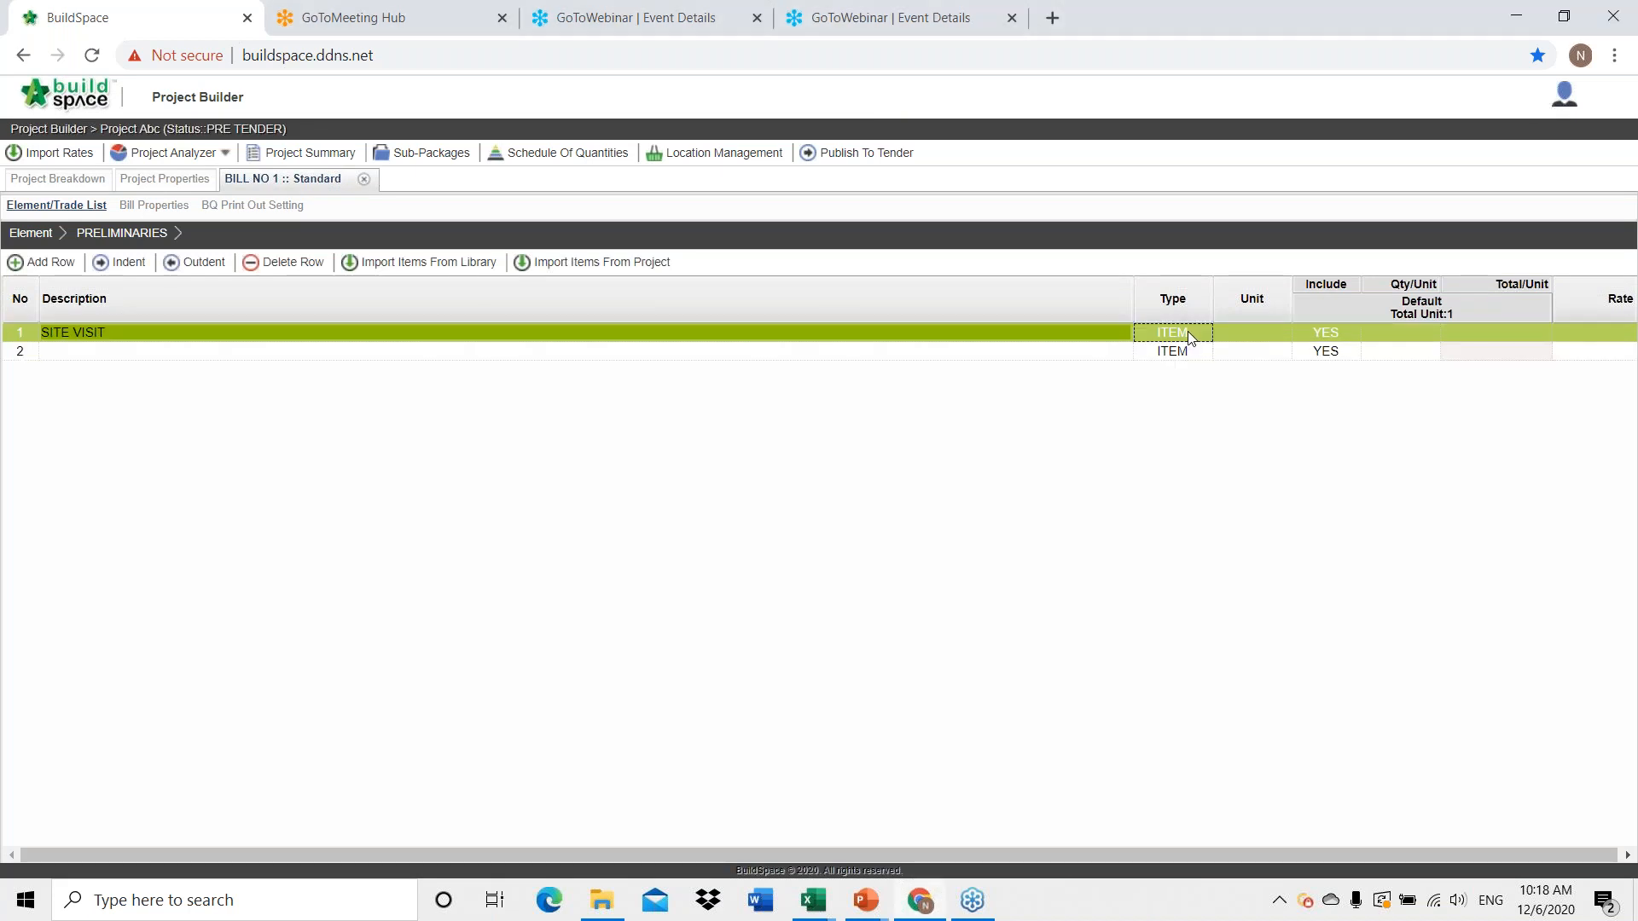
{"action": "key", "text": "h"}
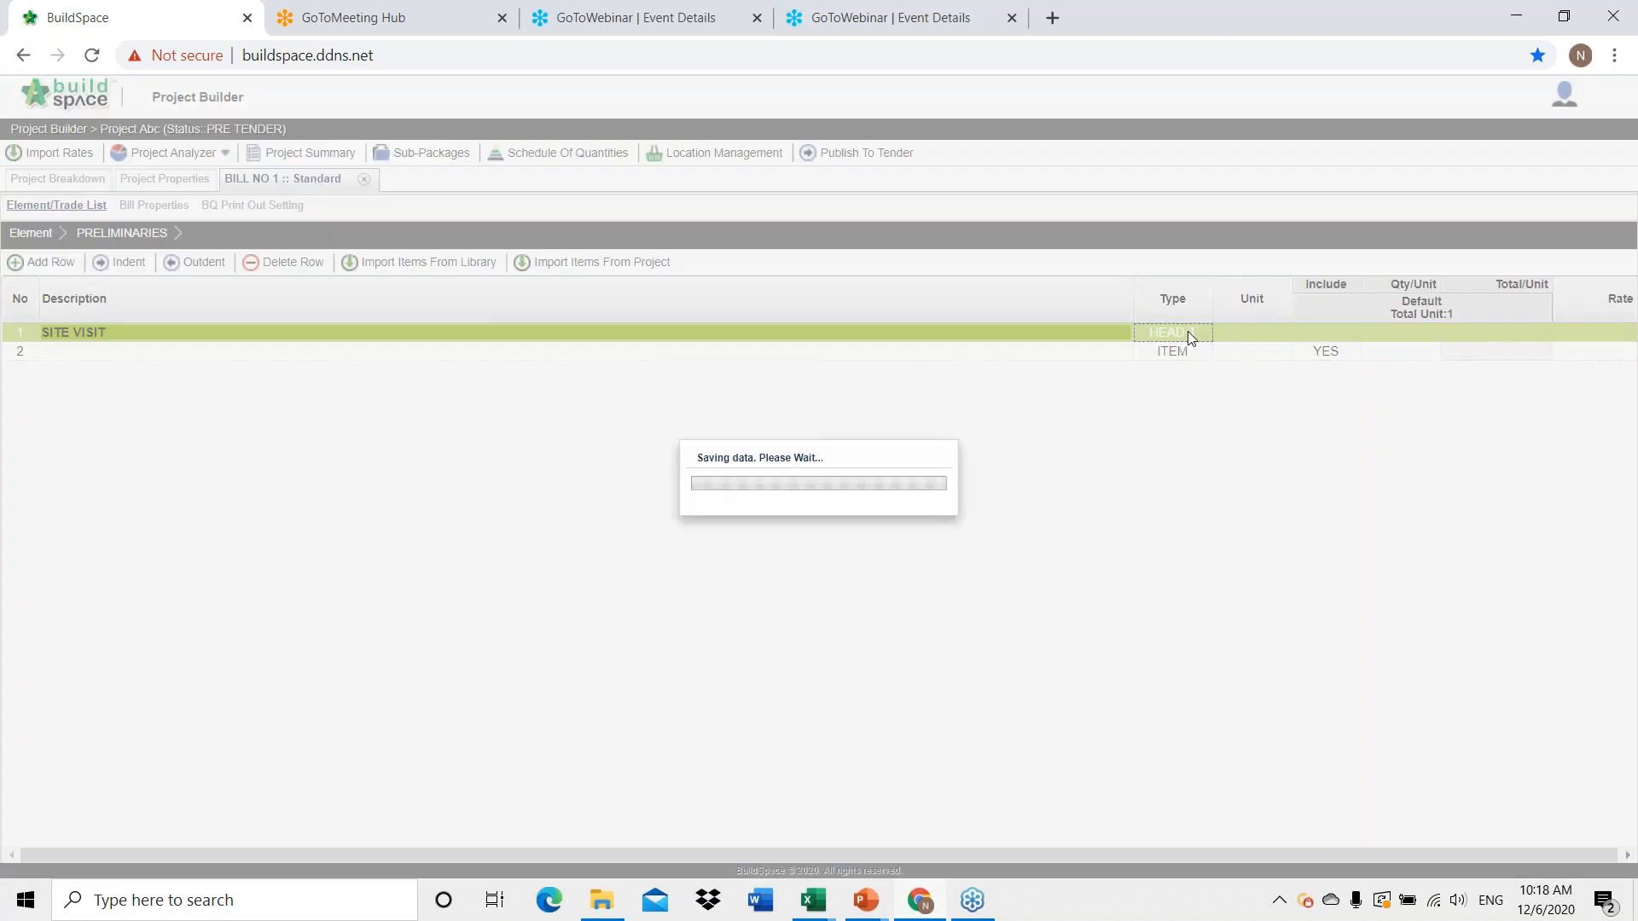
{"action": "key", "text": "Return"}
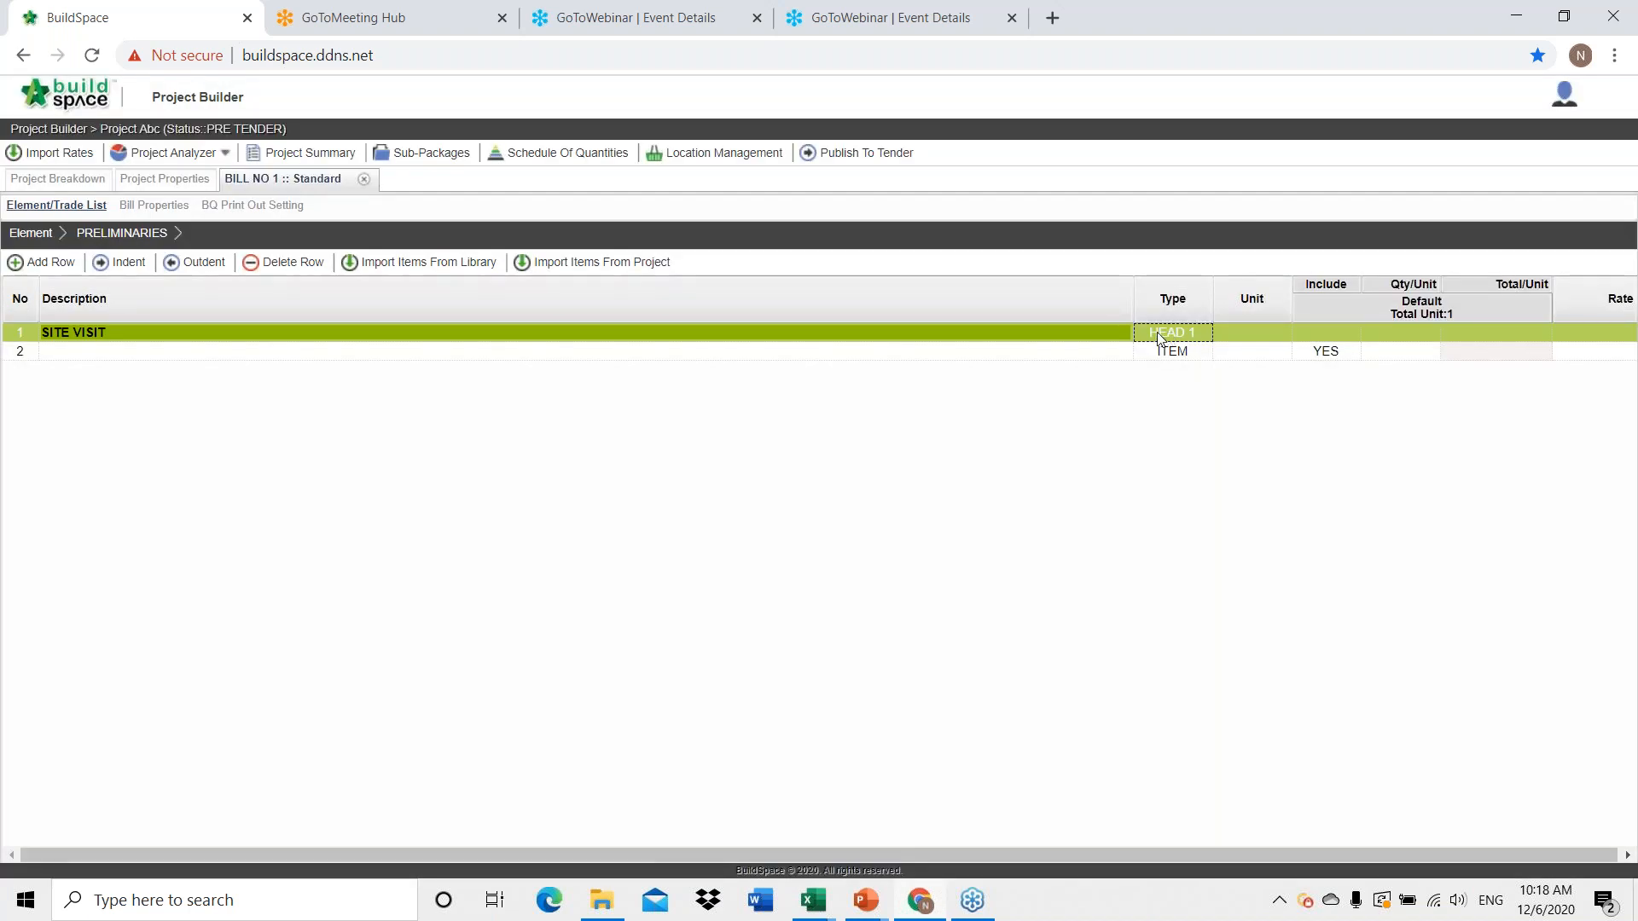
{"action": "left_click", "coordinate": [1118, 354]}
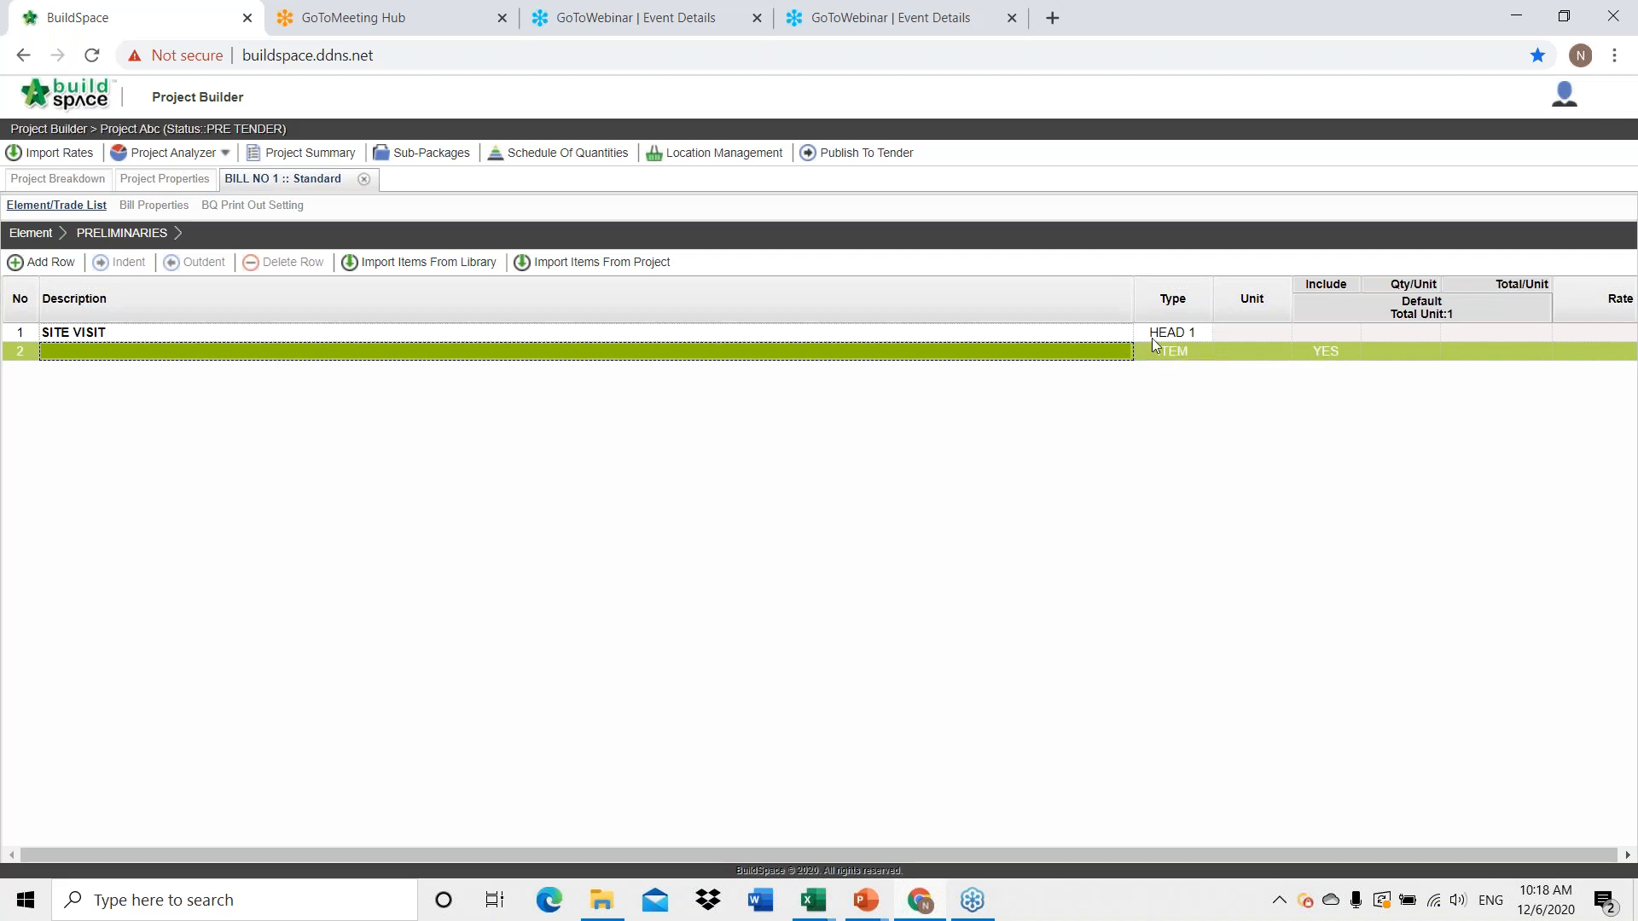
{"action": "left_click", "coordinate": [1250, 333]}
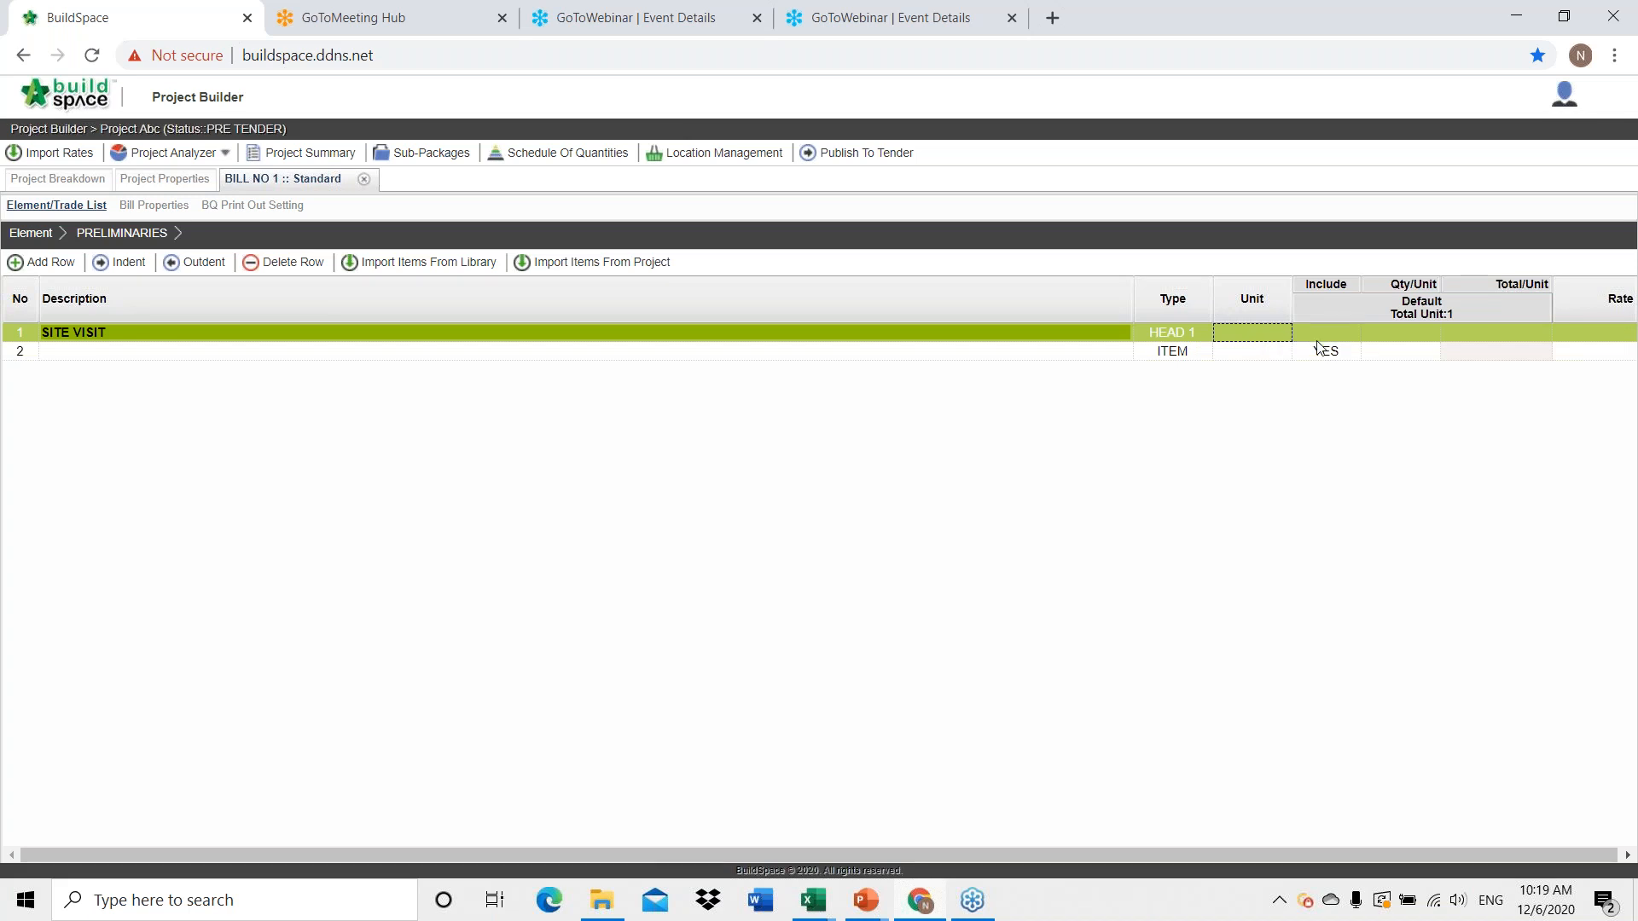
{"action": "left_click", "coordinate": [1575, 330]}
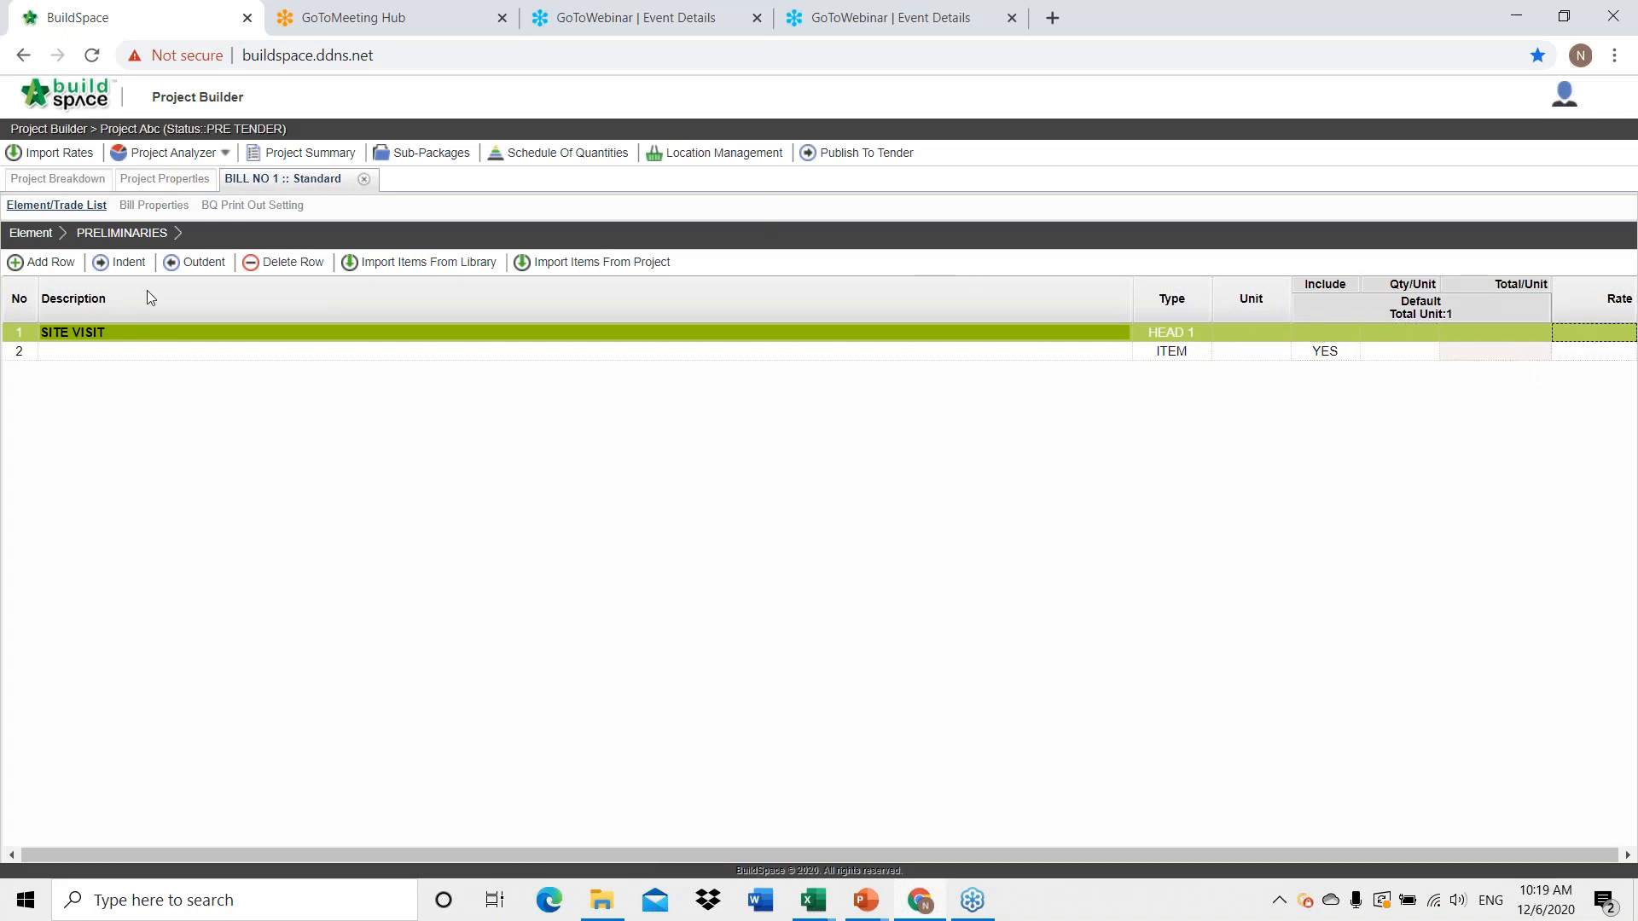
Add an item described as Description 1 in the row below the SITE VISIT heading.
{"action": "double_click", "coordinate": [131, 352]}
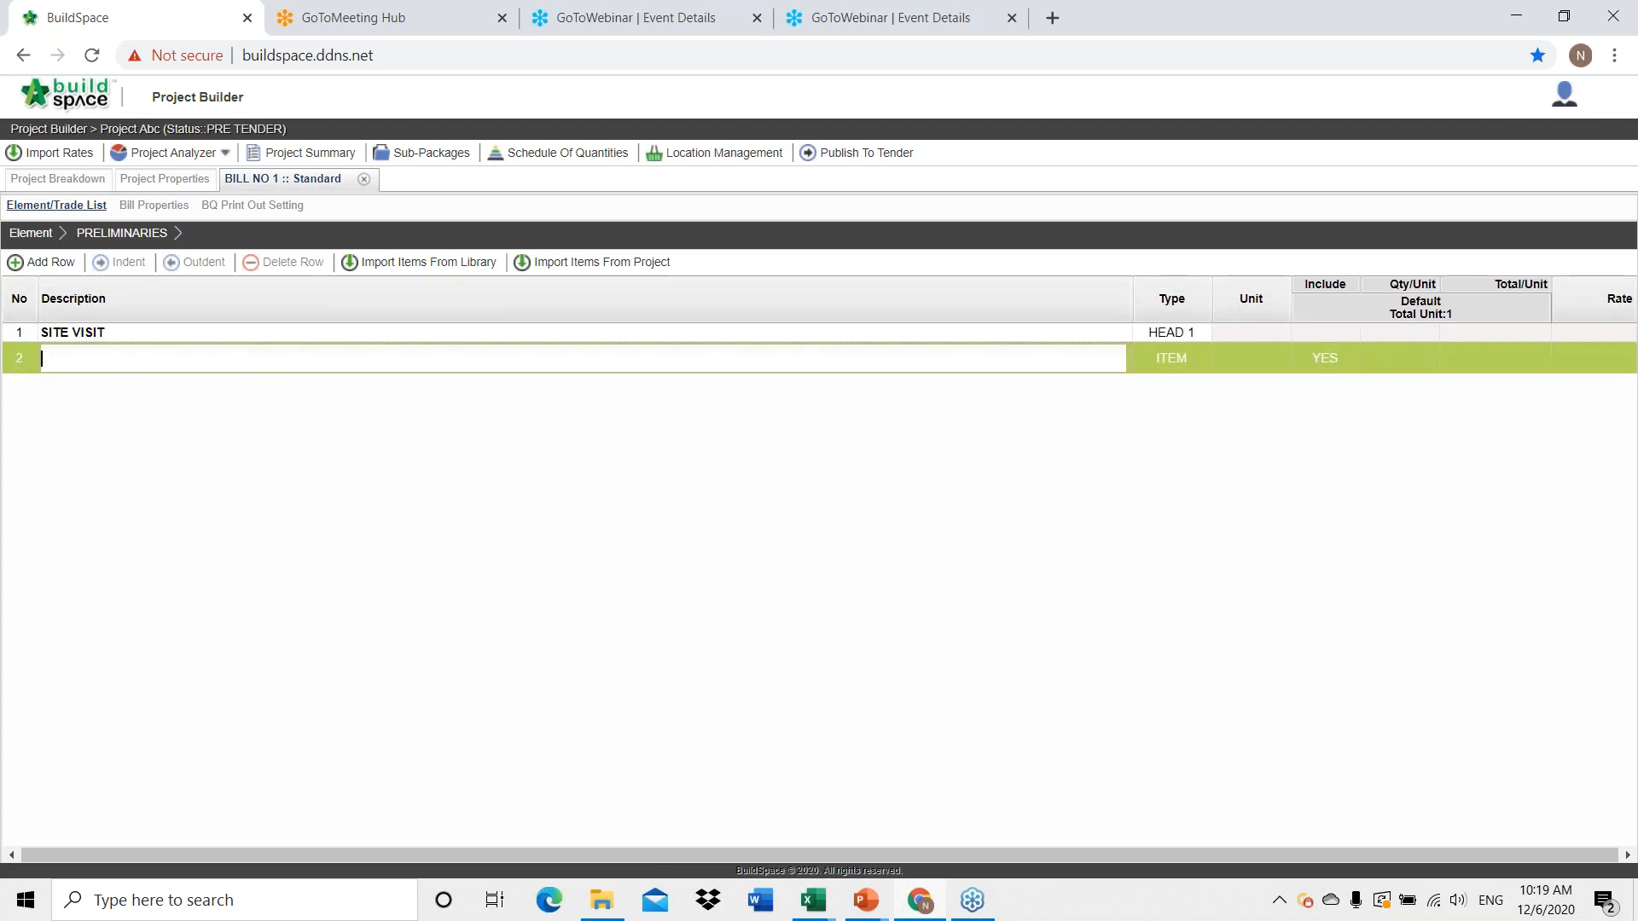
{"action": "key", "text": "Caps_Lock"}
{"action": "type", "text": "D"}
{"action": "key", "text": "Caps_Lock"}
{"action": "type", "text": "escription 1"}
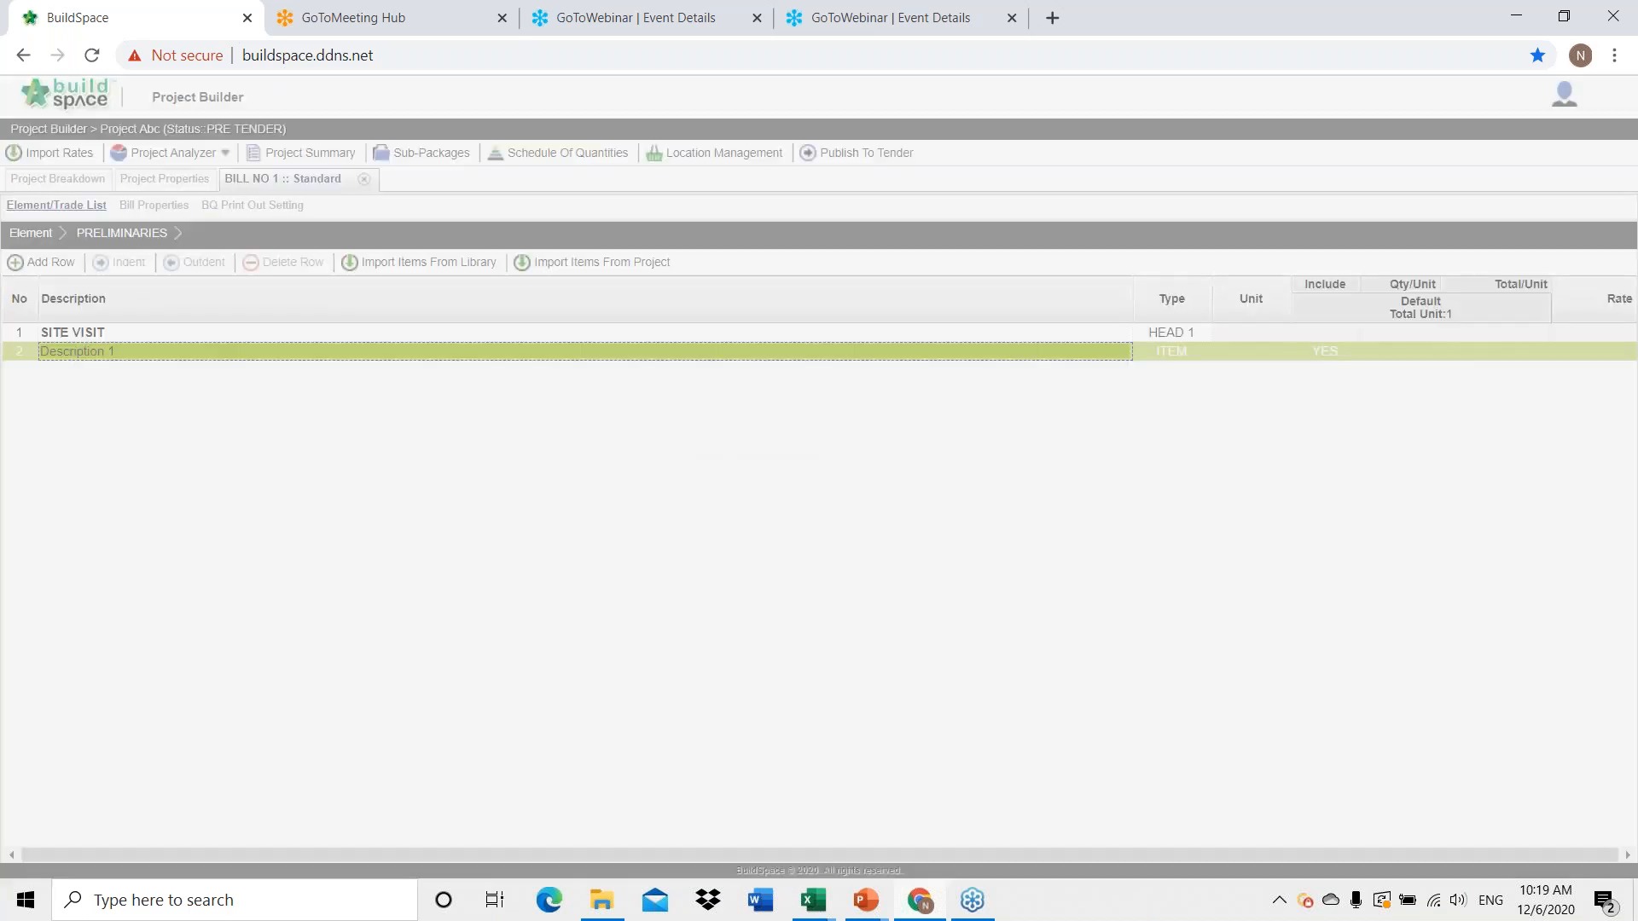
{"action": "key", "text": "Return"}
Set the Description 1 item's unit to No., its quantity per unit to 255 and its rate to 15.
{"action": "left_click", "coordinate": [1230, 357]}
{"action": "left_click", "coordinate": [1230, 356]}
{"action": "key", "text": "Return"}
{"action": "double_click", "coordinate": [1391, 350]}
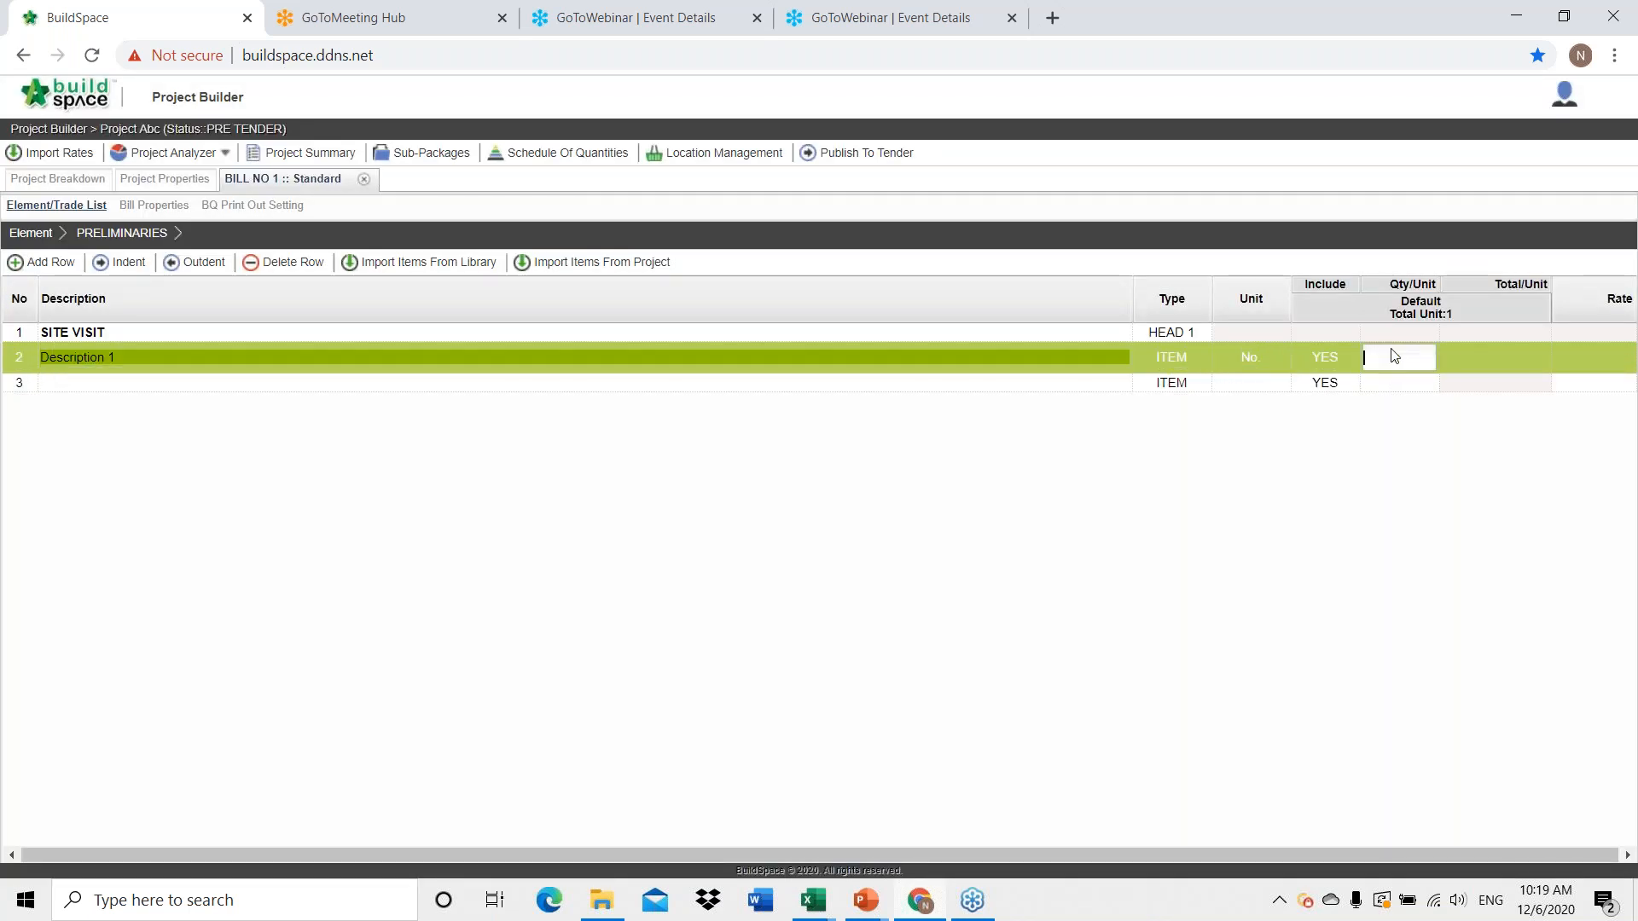
{"action": "key", "text": "Return"}
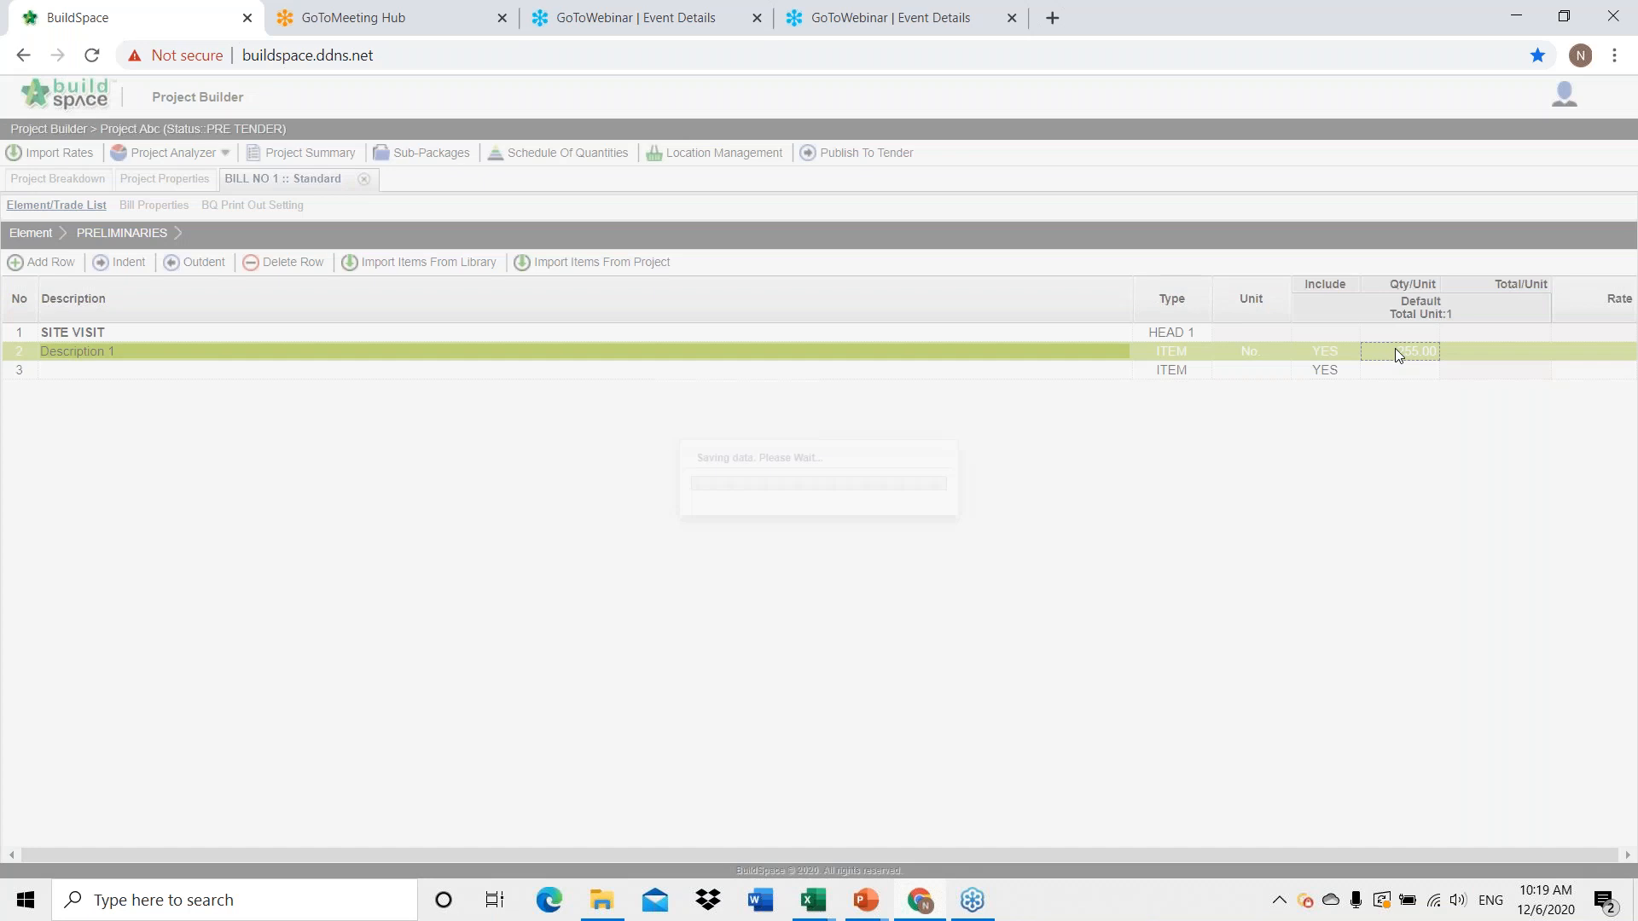
{"action": "double_click", "coordinate": [1589, 352]}
{"action": "type", "text": "15"}
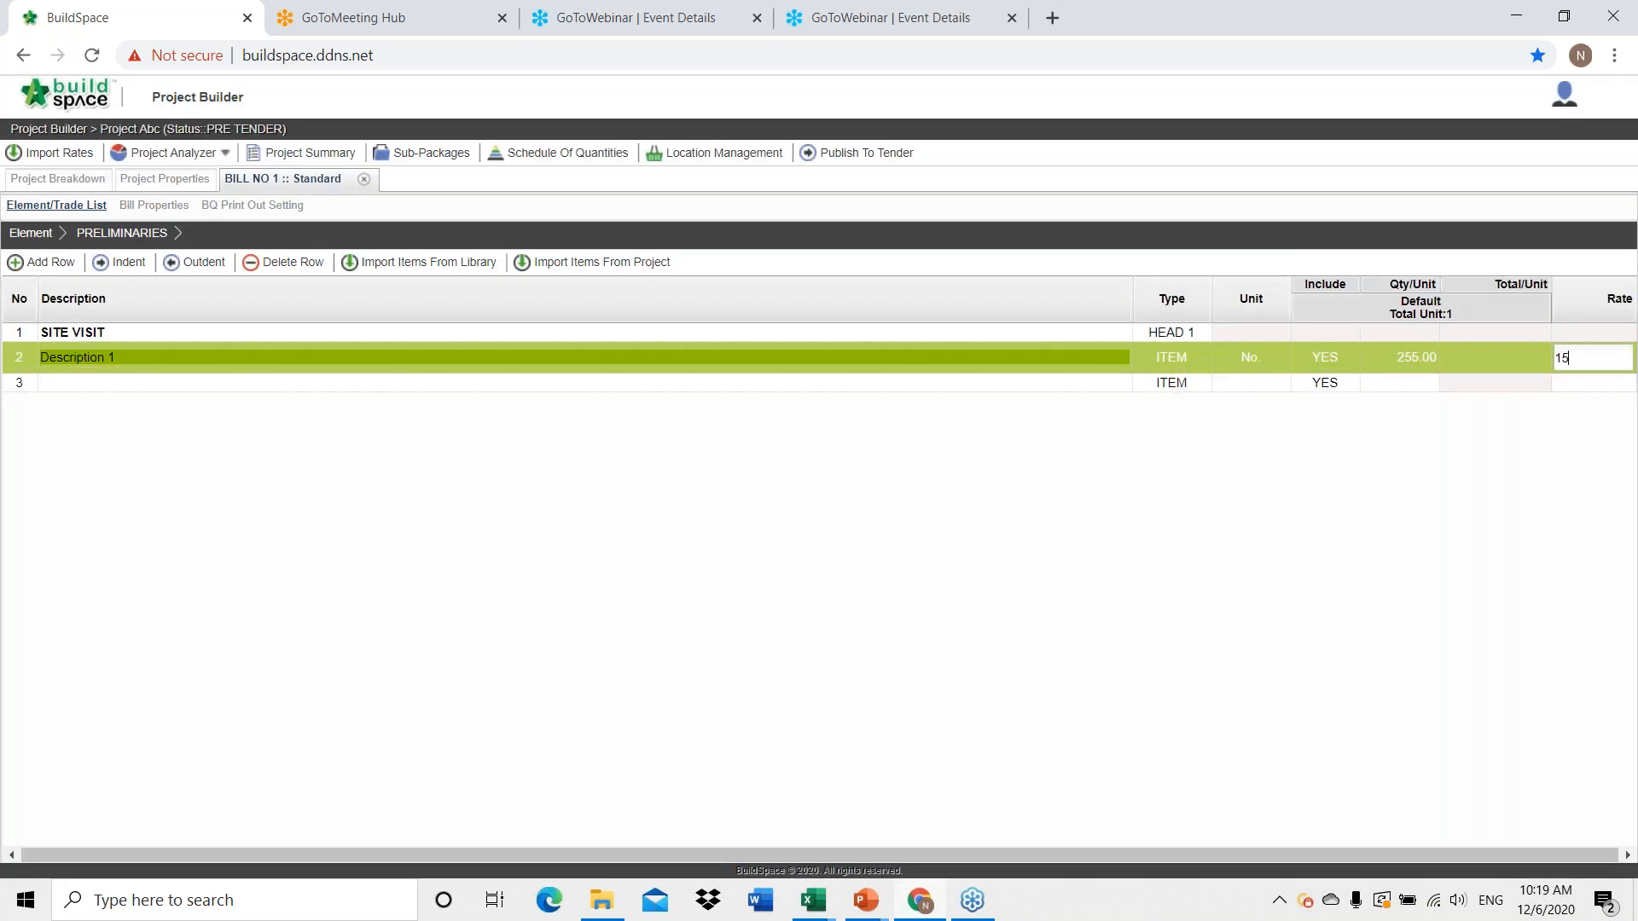
{"action": "key", "text": "Return"}
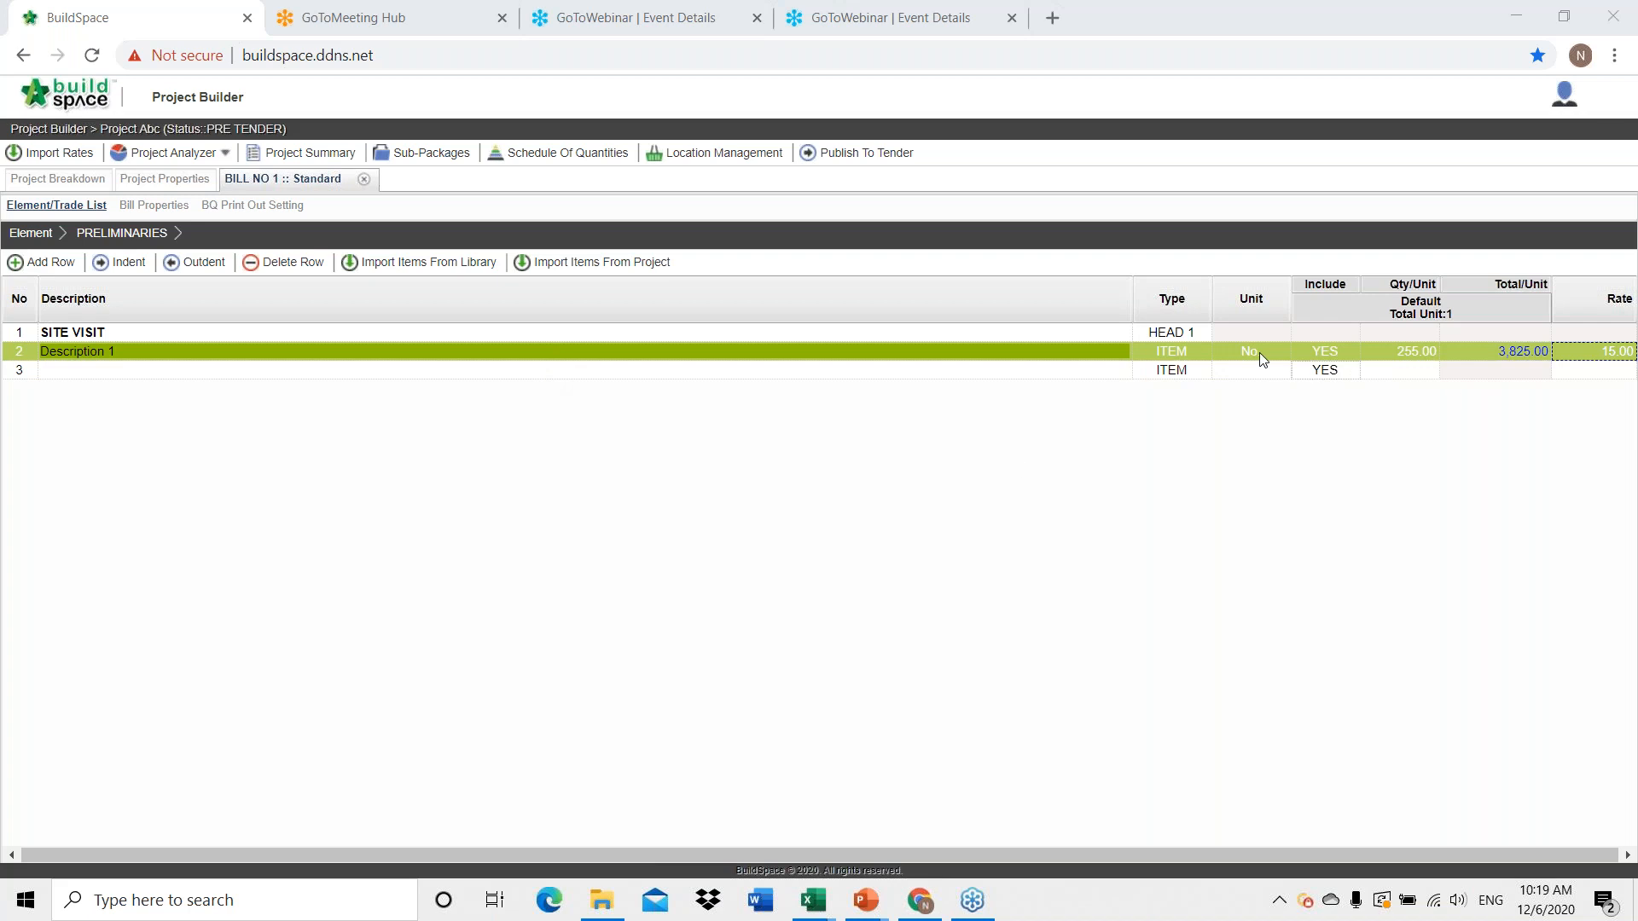
Add an item described as Description 2 below Description 1 and set its type to ITEM-PC.
{"action": "left_click", "coordinate": [339, 378]}
{"action": "type", "text": "Descrip"}
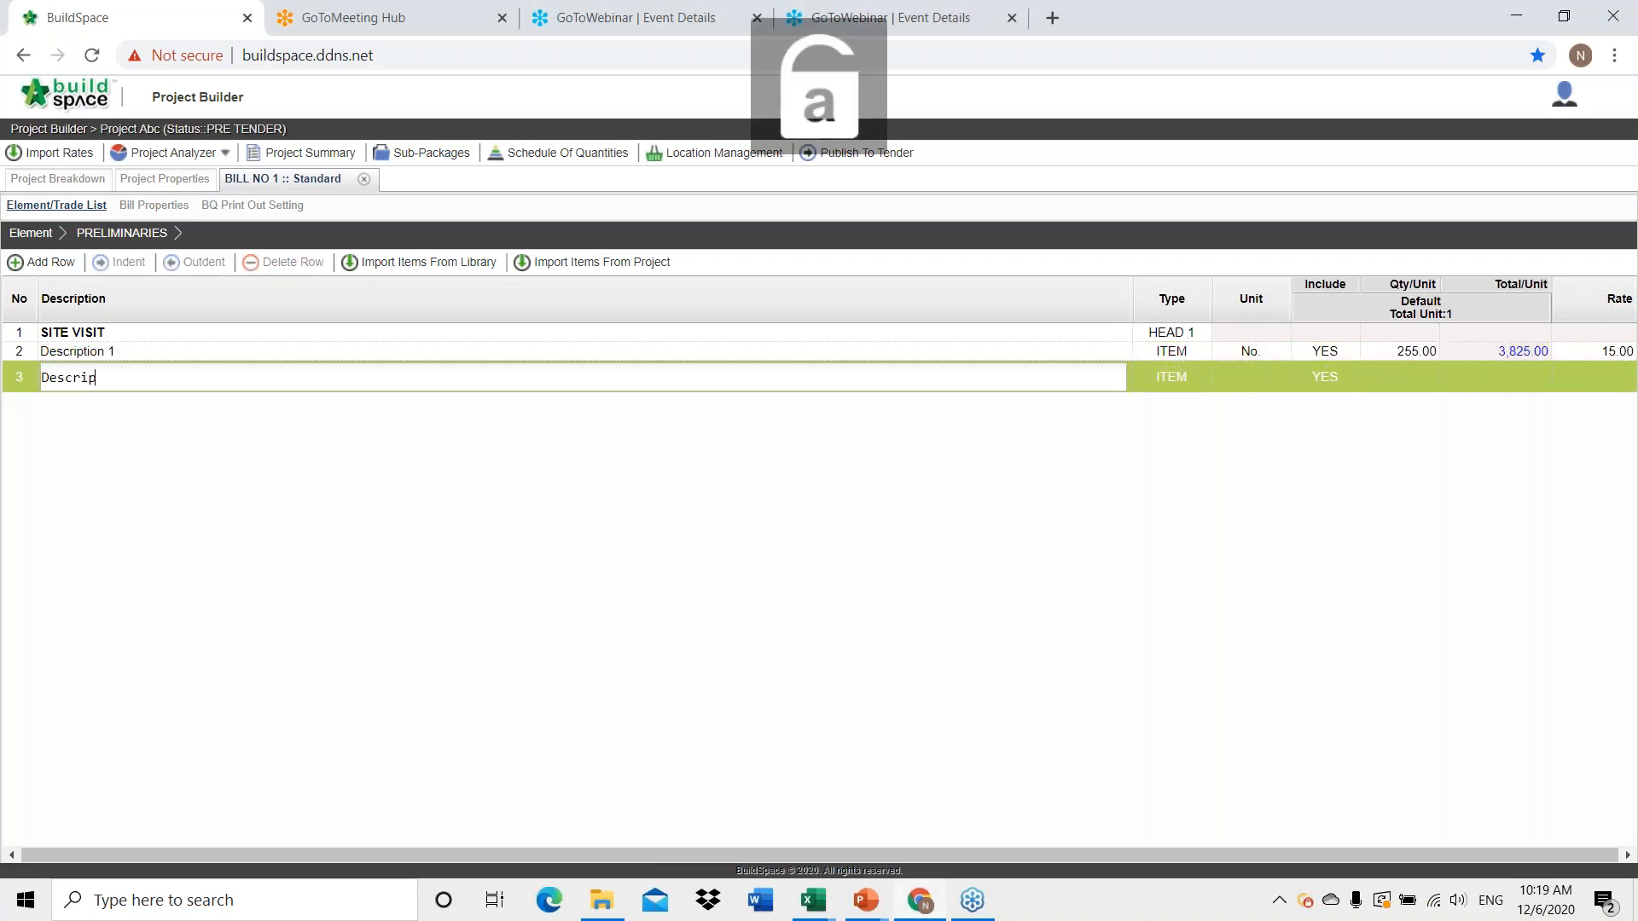
{"action": "type", "text": "tion 2"}
{"action": "key", "text": "Return"}
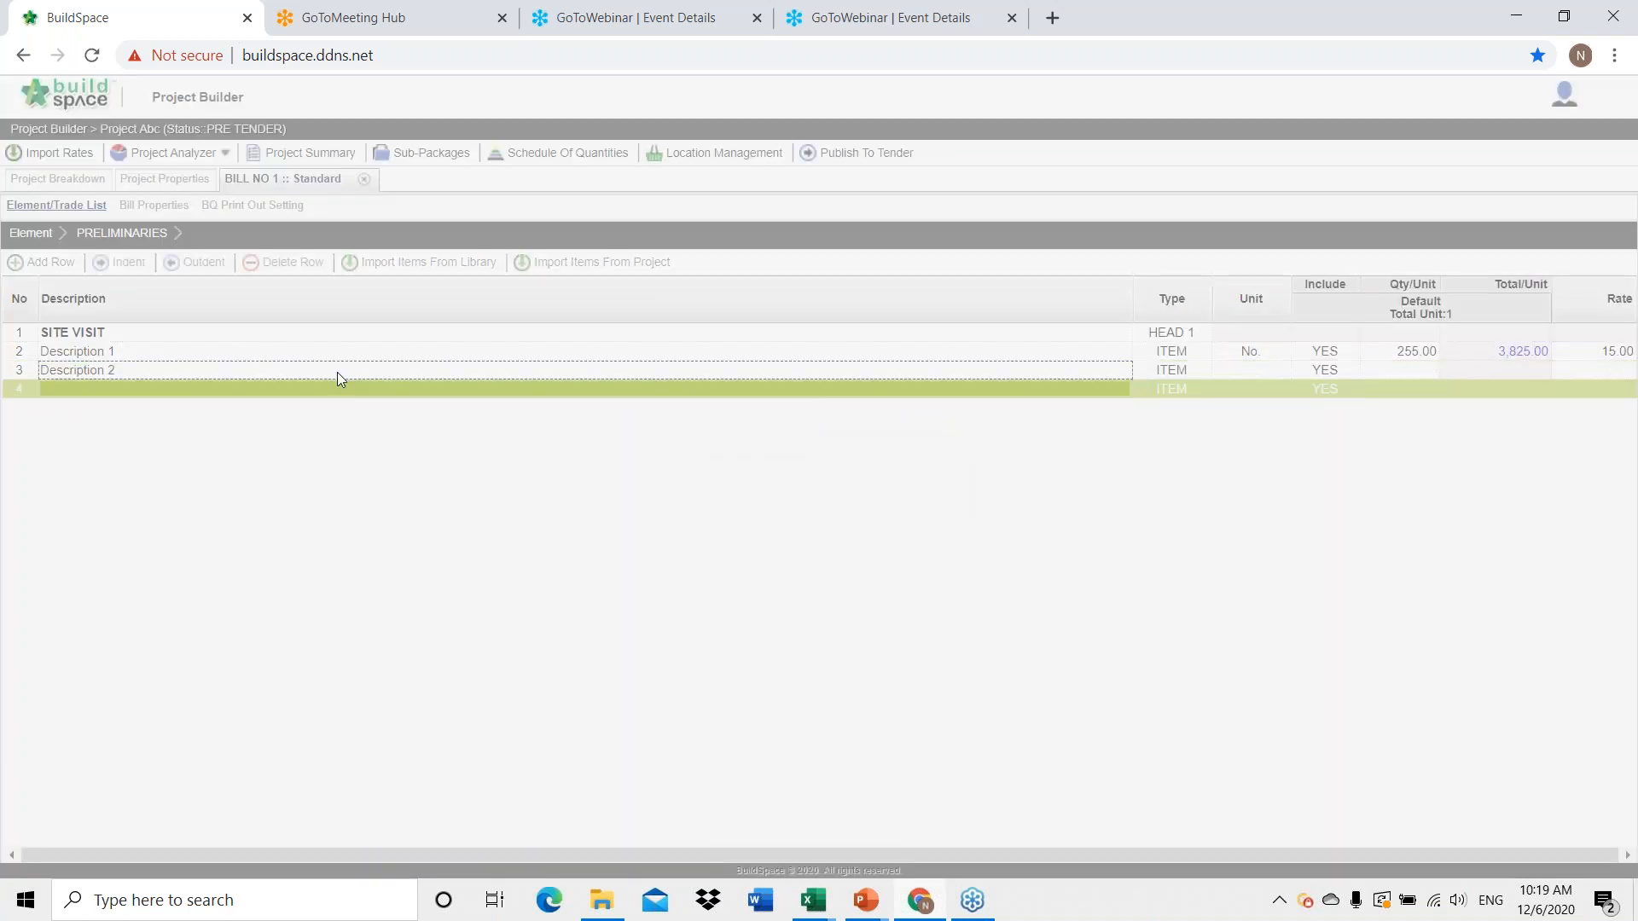
{"action": "double_click", "coordinate": [1155, 371]}
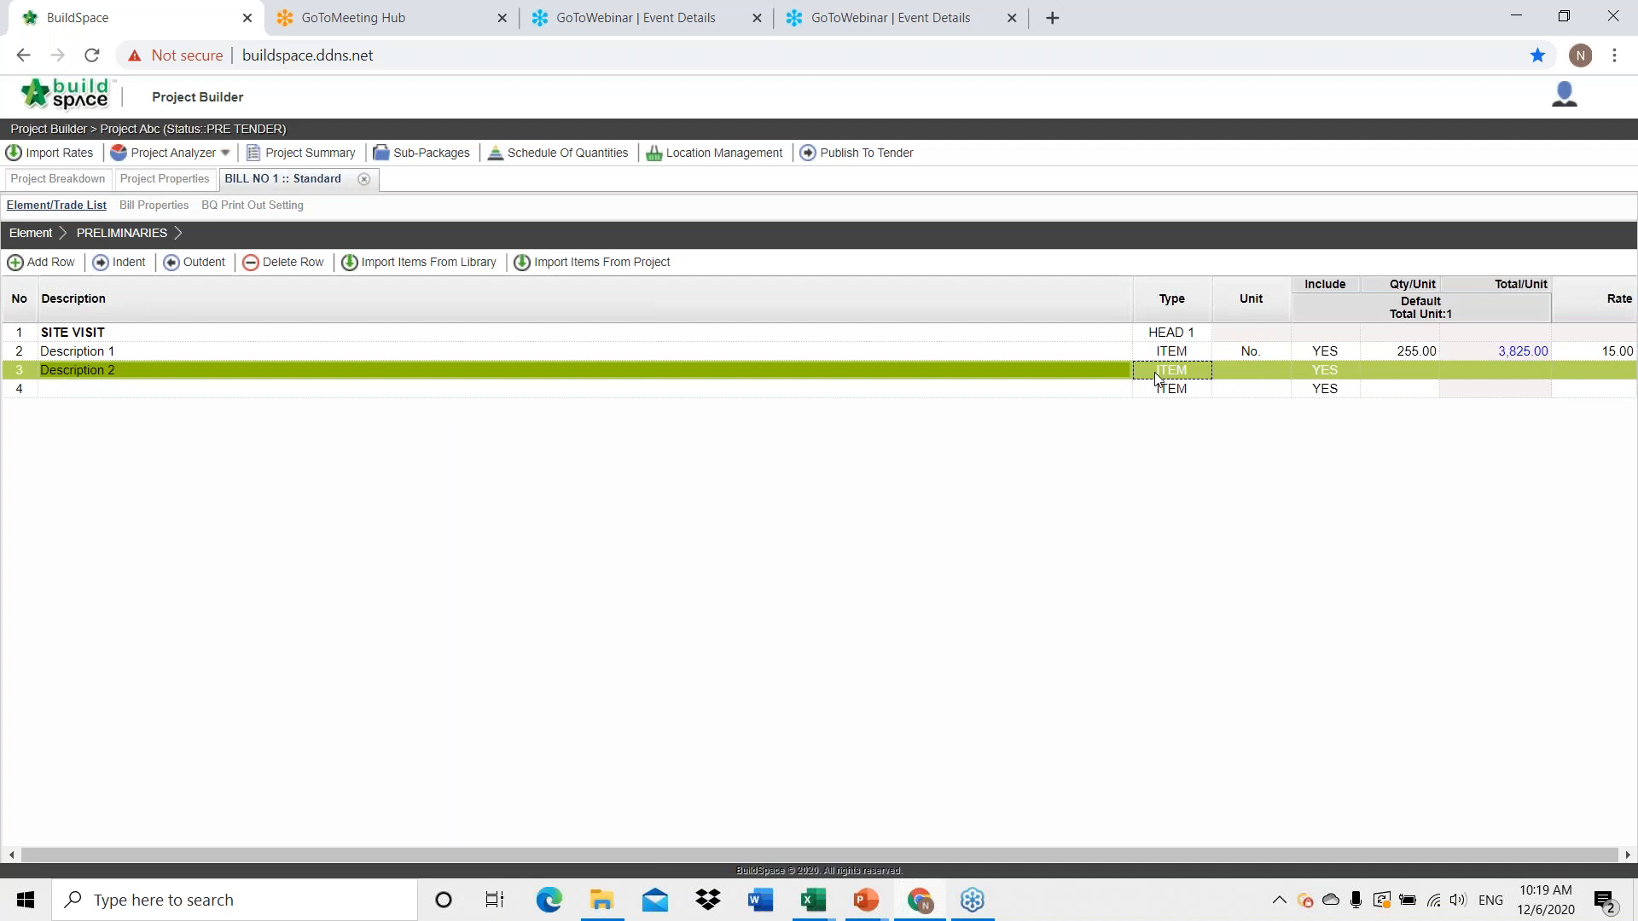
{"action": "key", "text": "Down"}
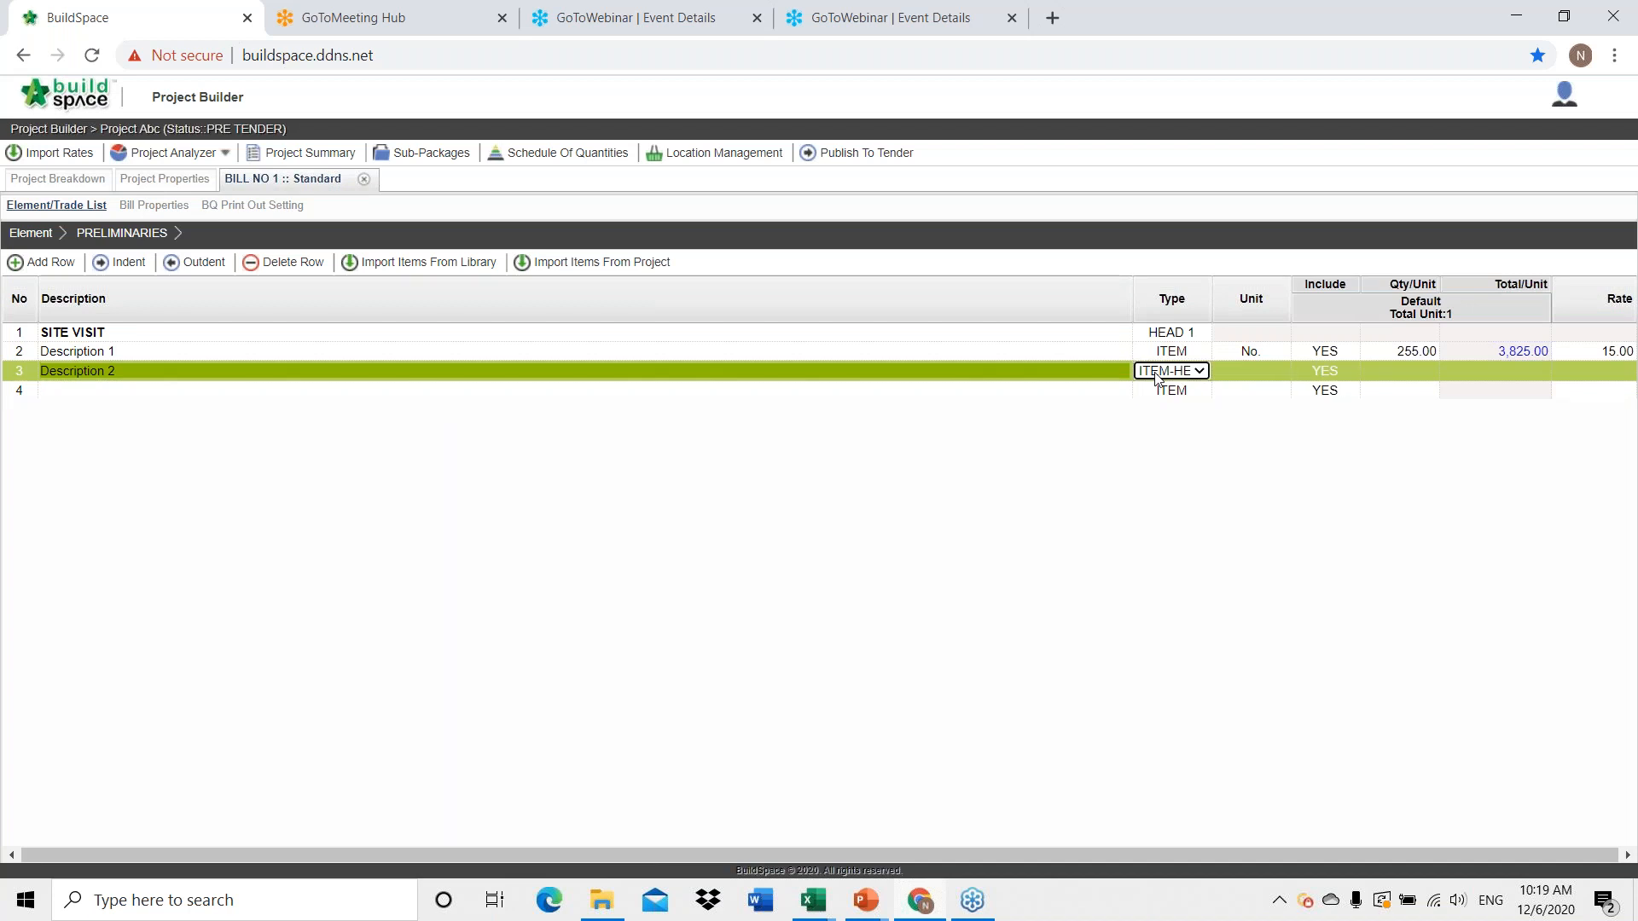
{"action": "left_click", "coordinate": [1156, 373]}
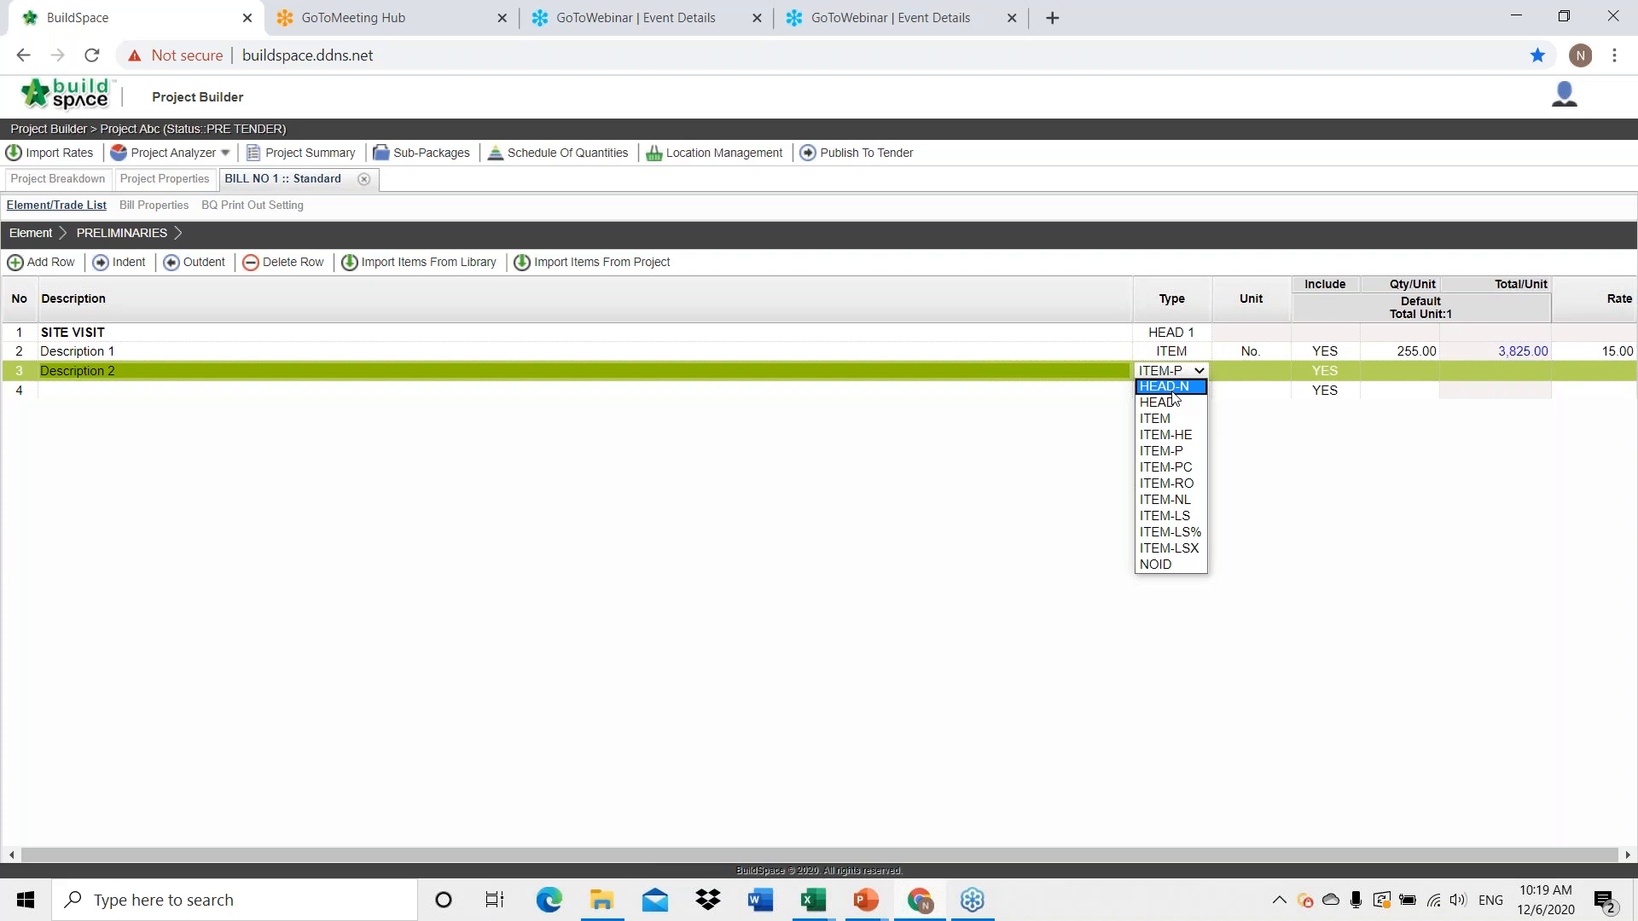
{"action": "left_click", "coordinate": [1175, 475]}
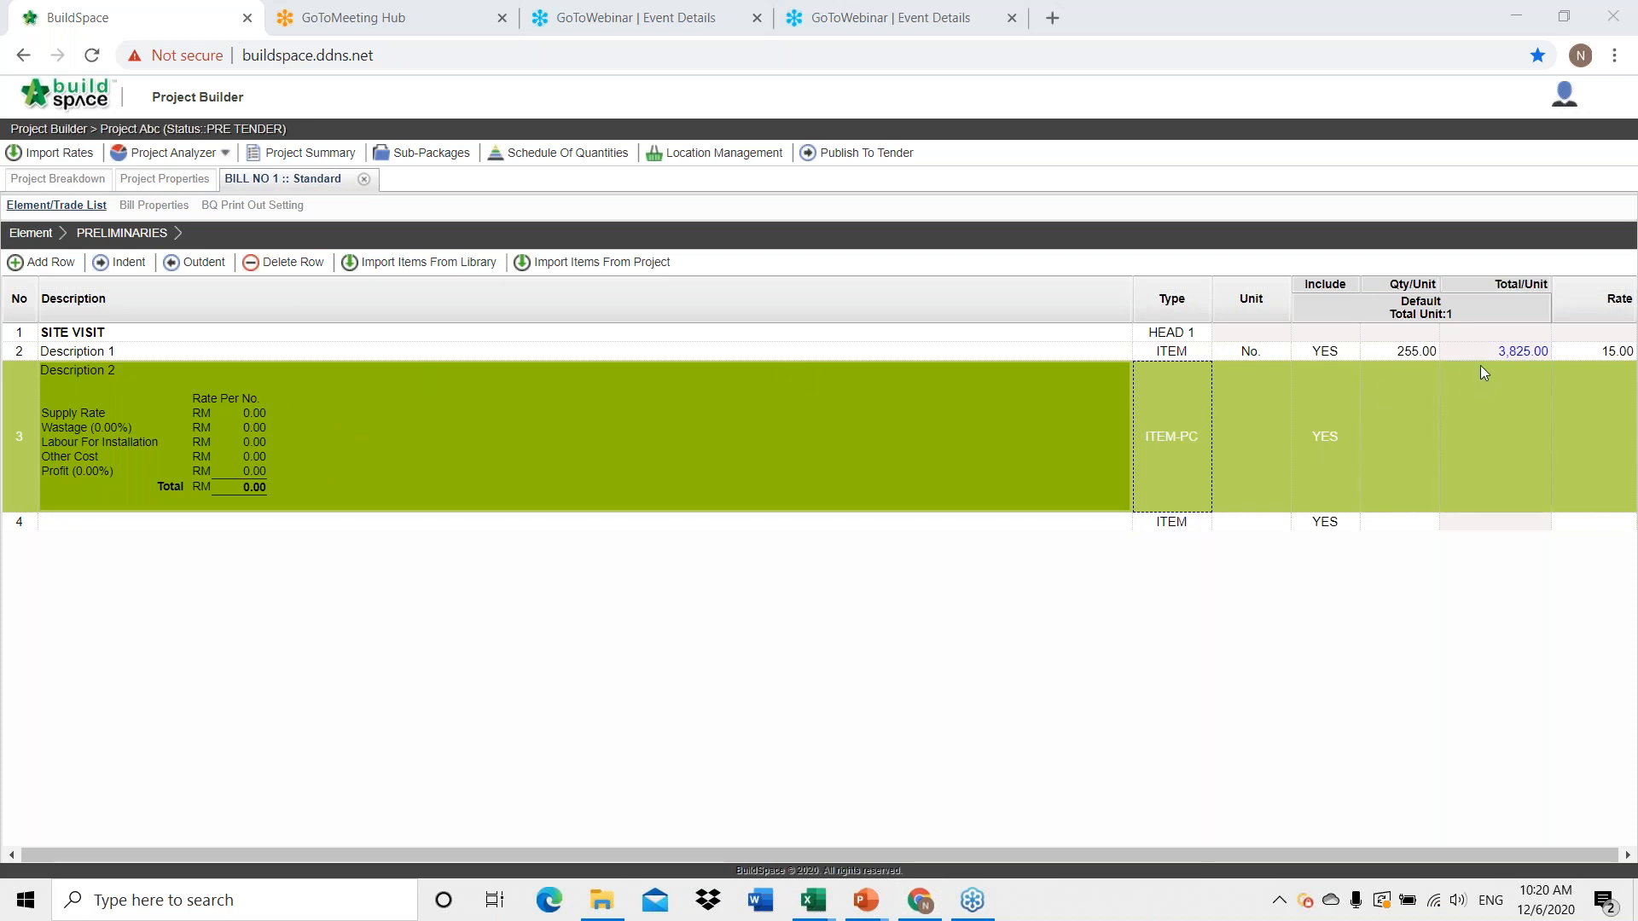
Set the prime cost supply rate of the Description 2 item to 255.00 and save it.
{"action": "double_click", "coordinate": [1617, 409]}
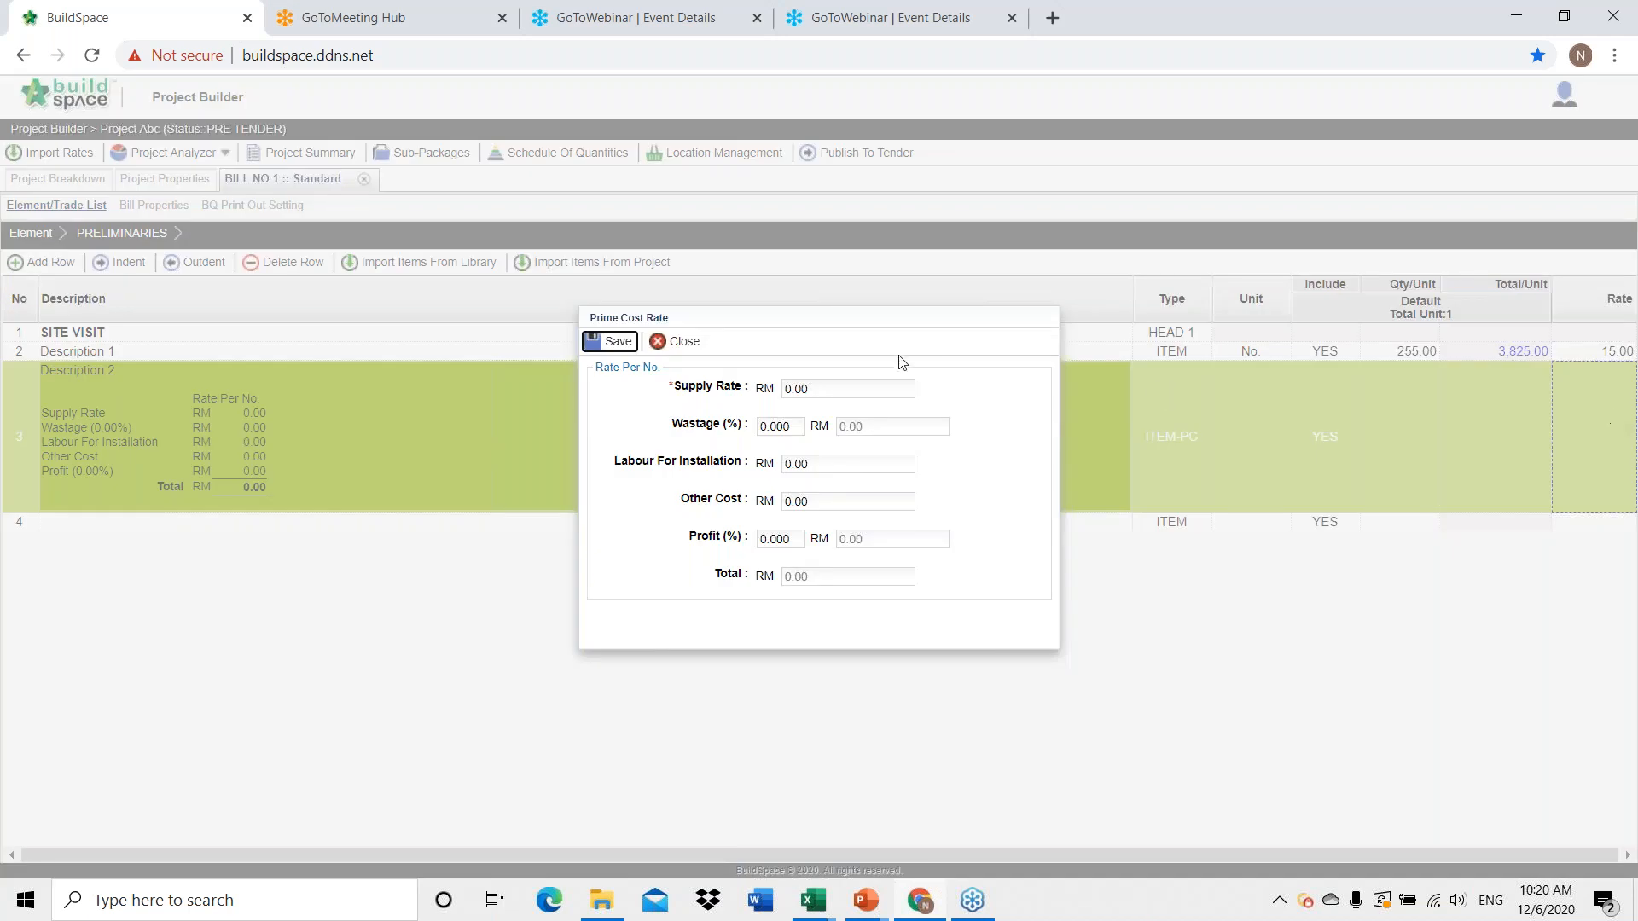
{"action": "left_click", "coordinate": [836, 388]}
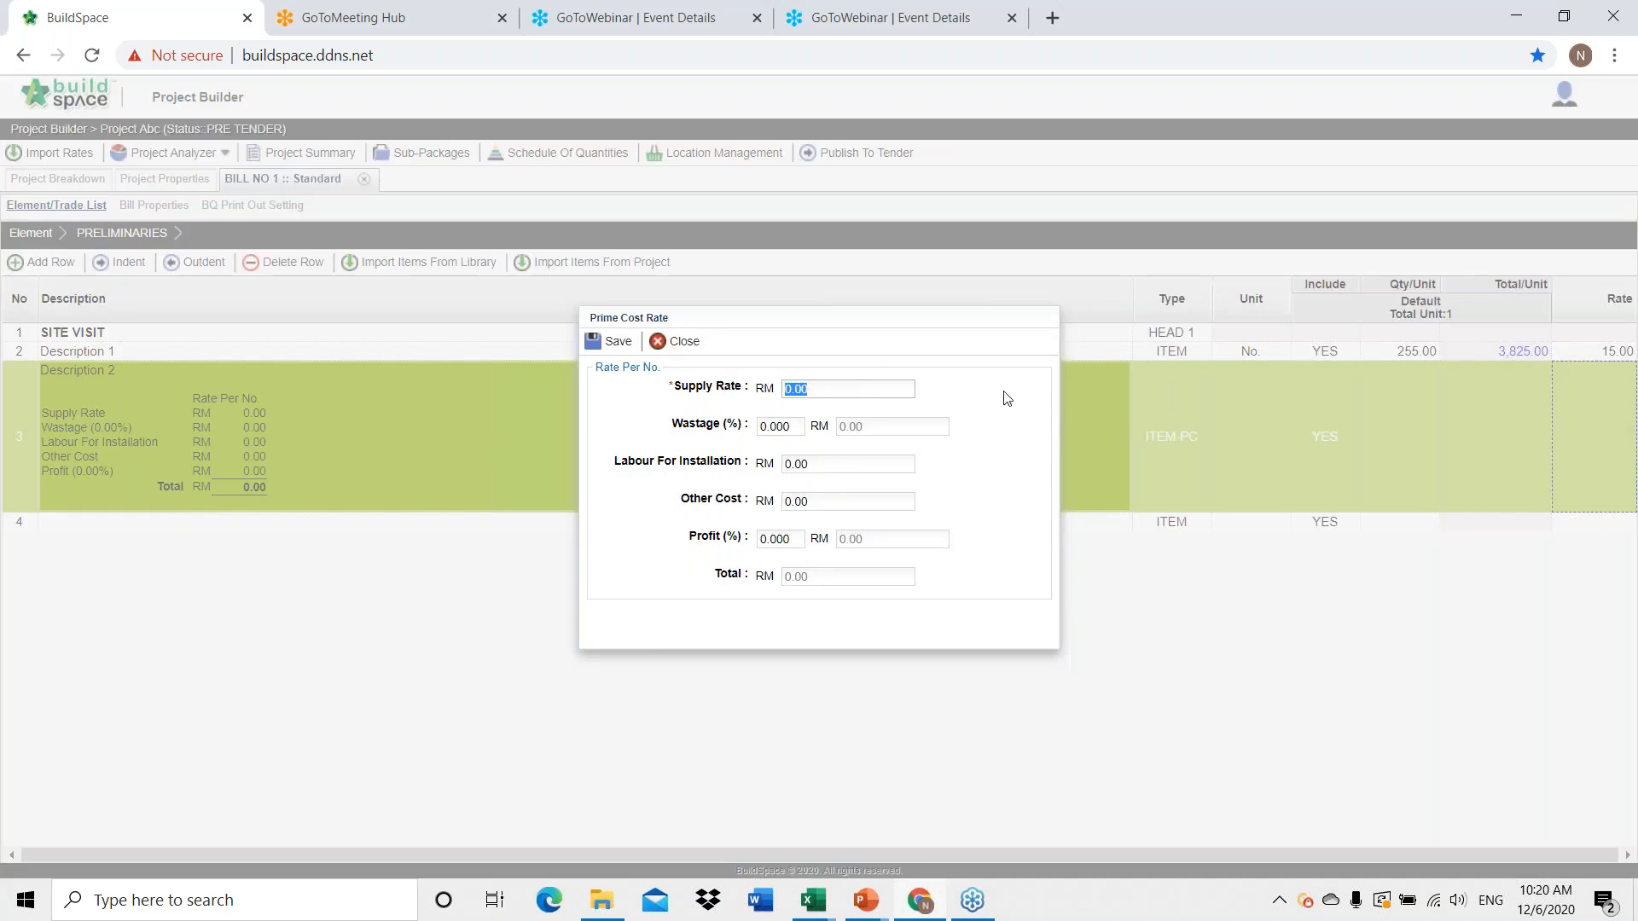
{"action": "type", "text": "255.00"}
{"action": "left_click", "coordinate": [618, 343]}
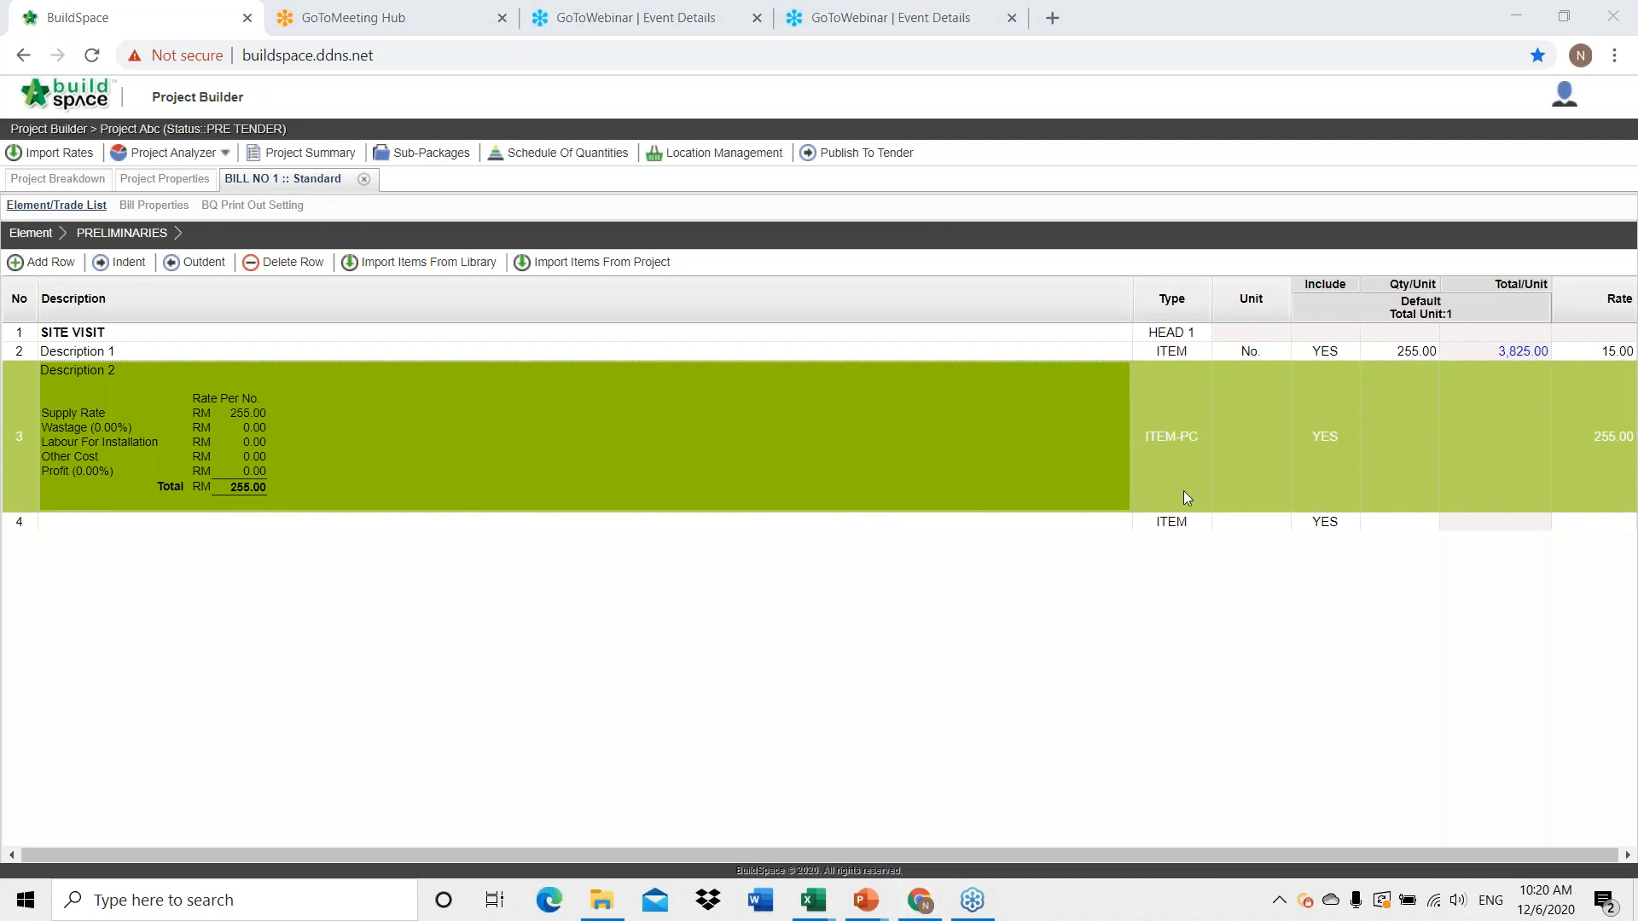
Add an item described as Description 3 in the empty row below Description 2.
{"action": "left_click", "coordinate": [75, 530]}
{"action": "double_click", "coordinate": [75, 530]}
{"action": "type", "text": "Description 3"}
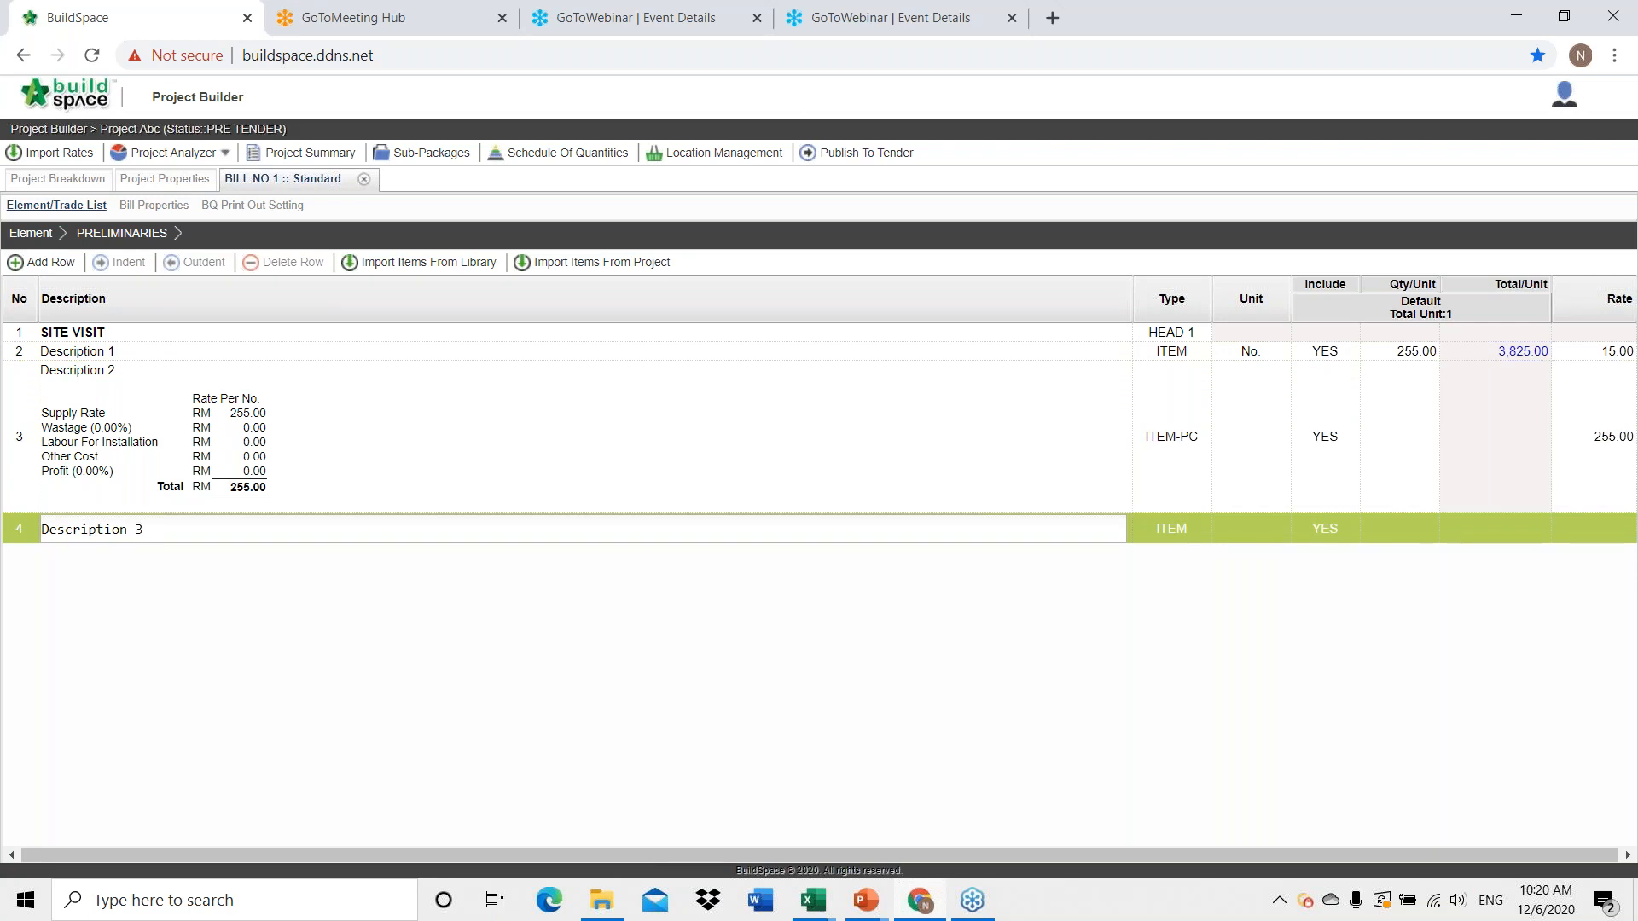
{"action": "key", "text": "Return"}
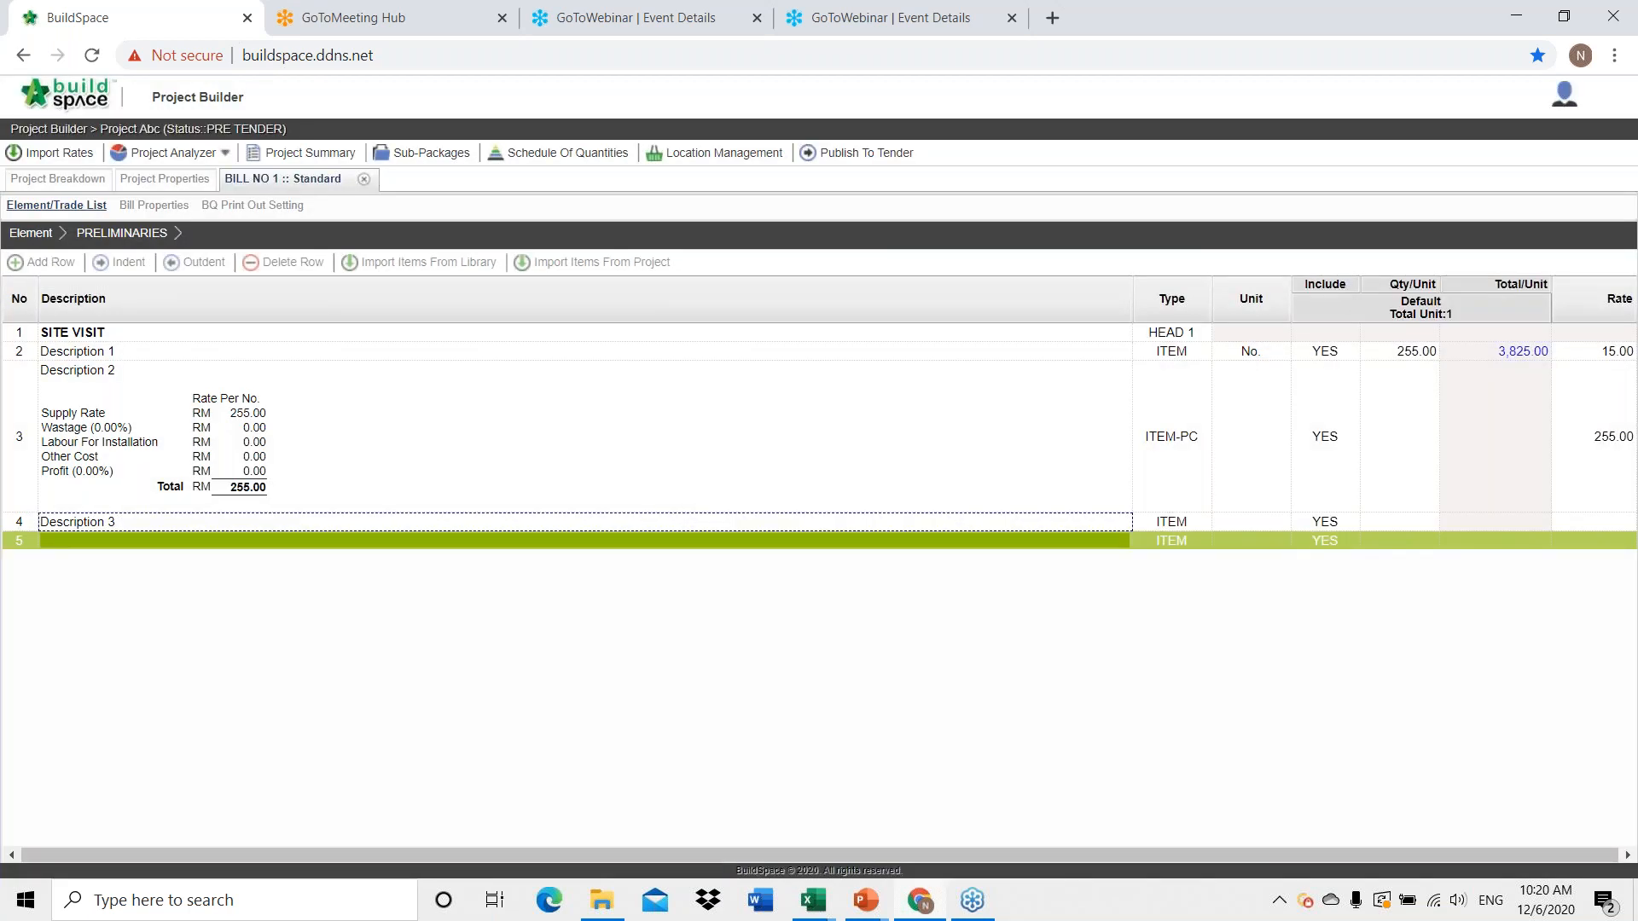
Set the Description 3 item's type to ITEM-RO and its rate to 150.
{"action": "double_click", "coordinate": [1194, 524]}
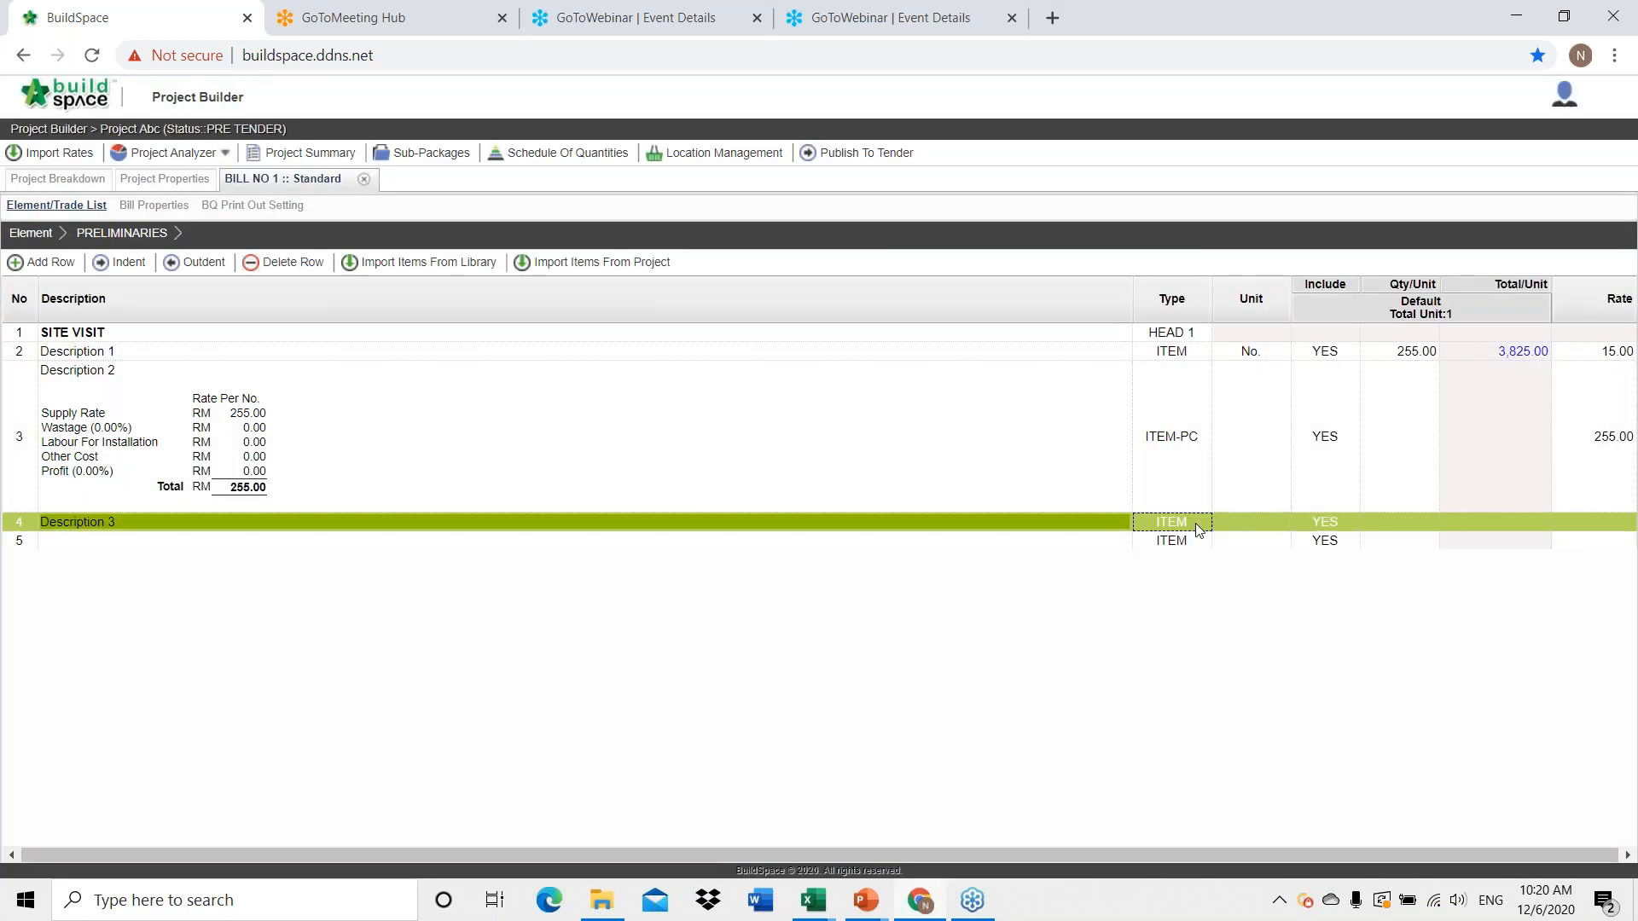
{"action": "left_click", "coordinate": [1198, 526]}
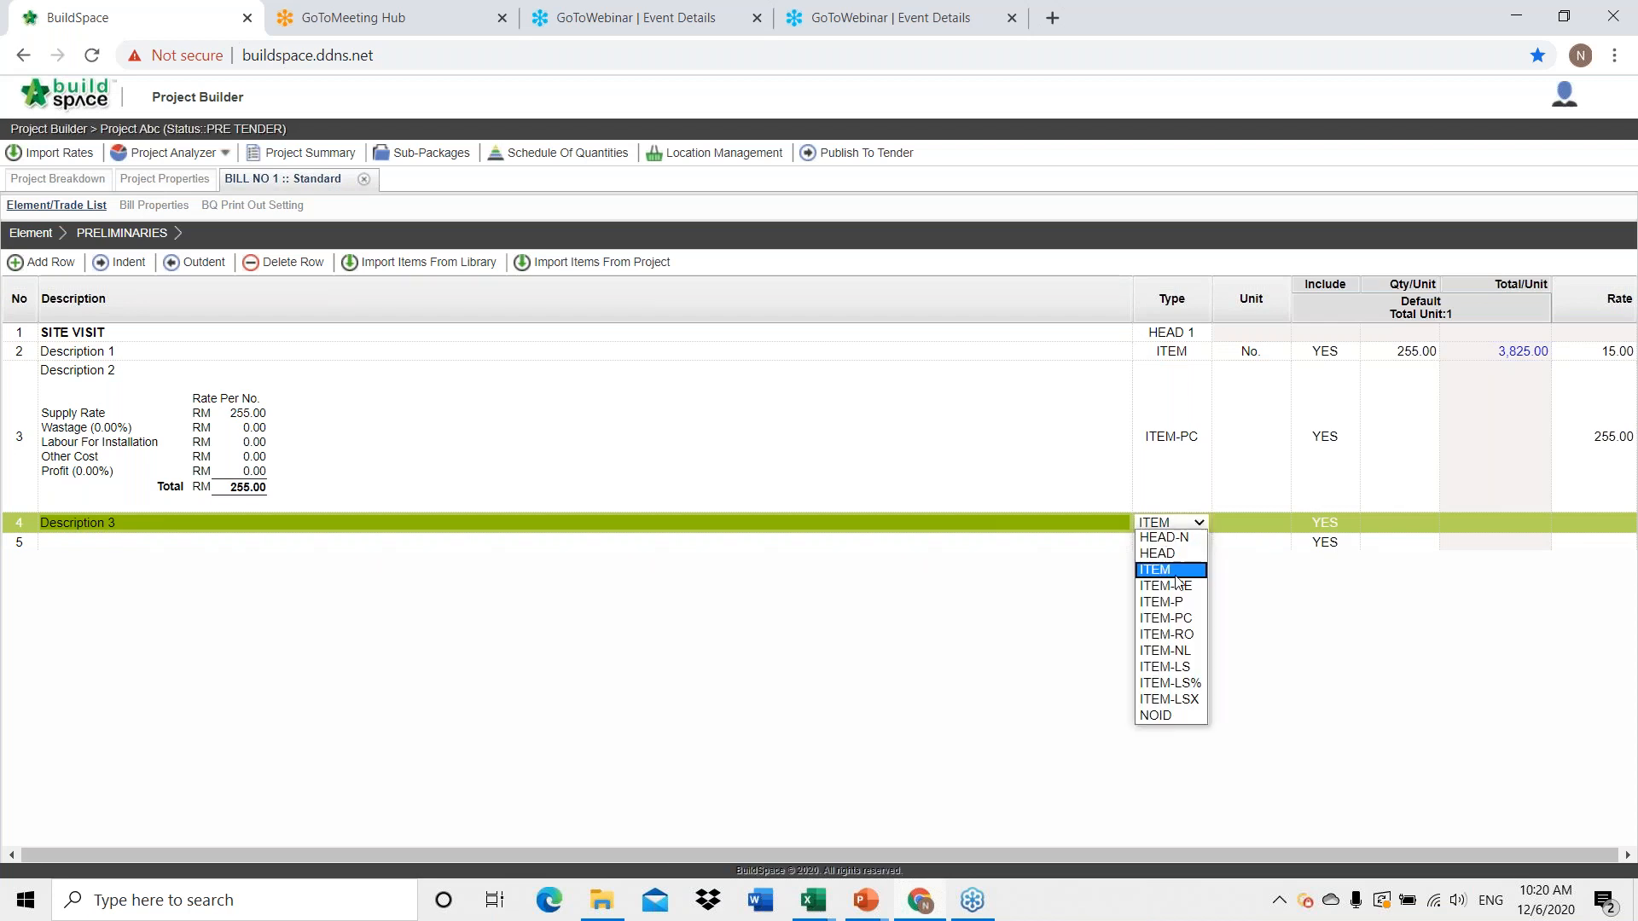
{"action": "left_click", "coordinate": [1186, 635]}
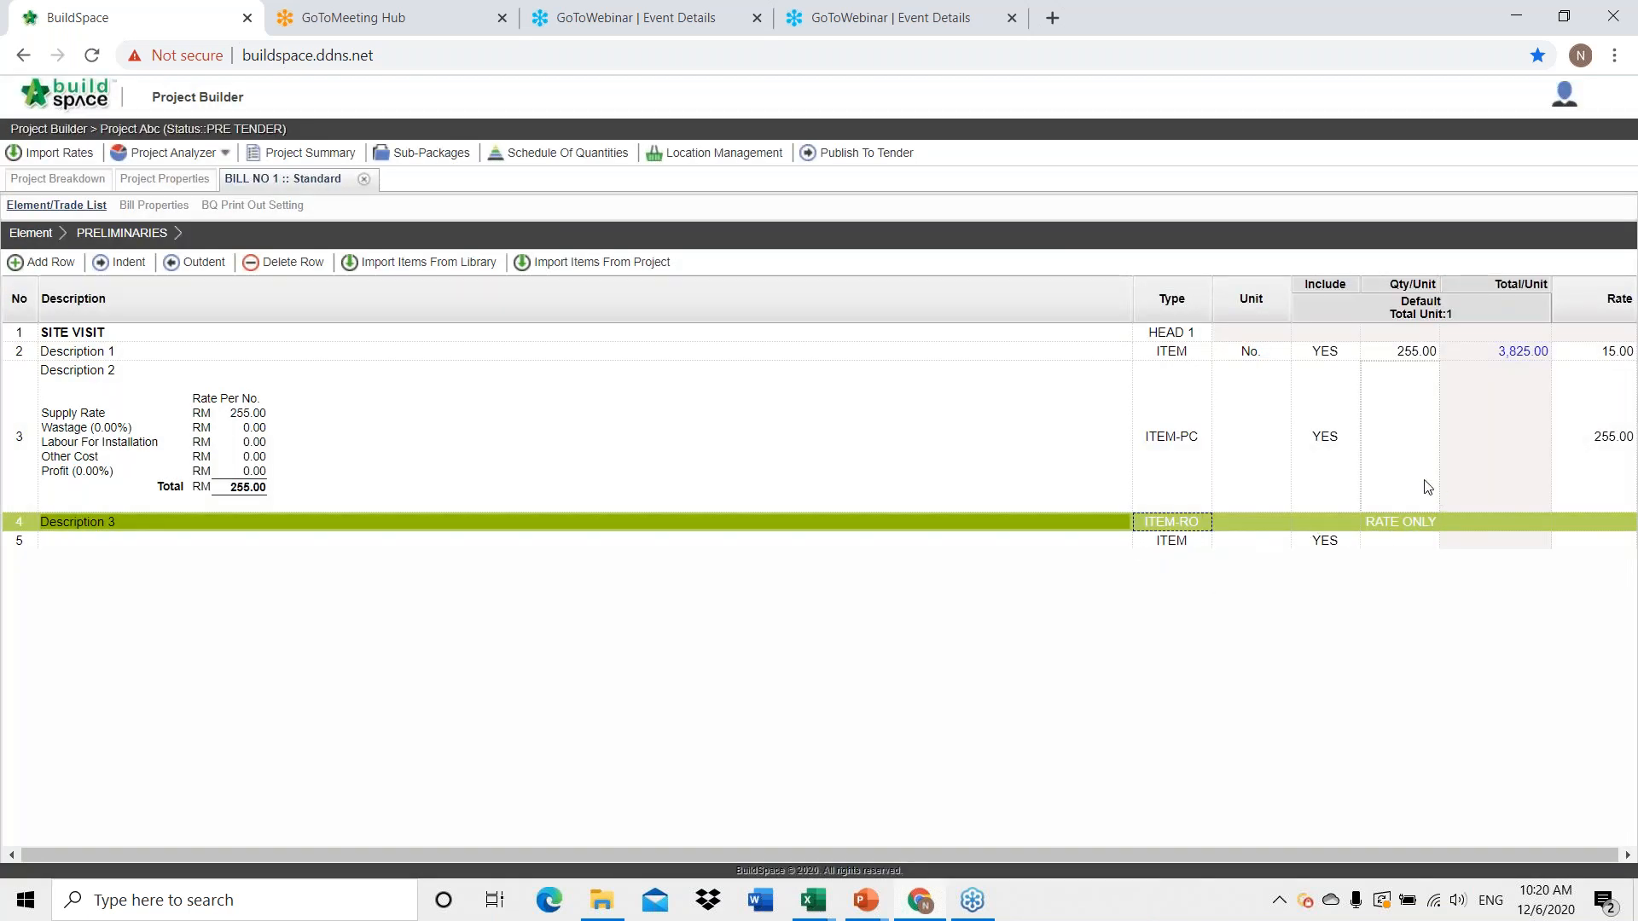
{"action": "double_click", "coordinate": [1595, 524]}
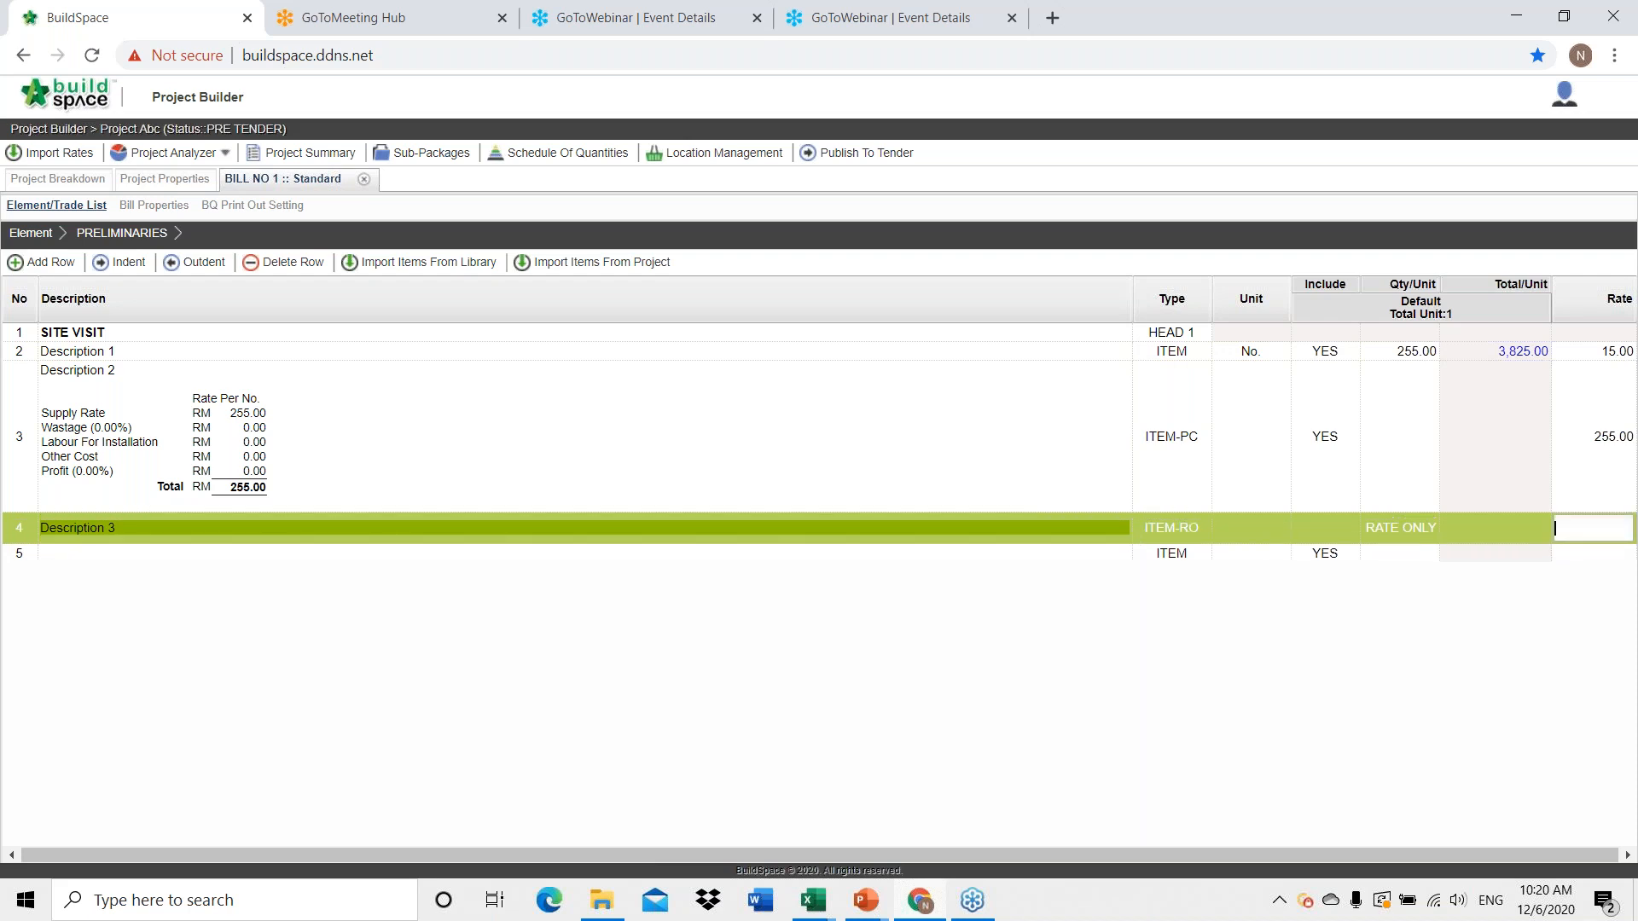
{"action": "key", "text": "Return"}
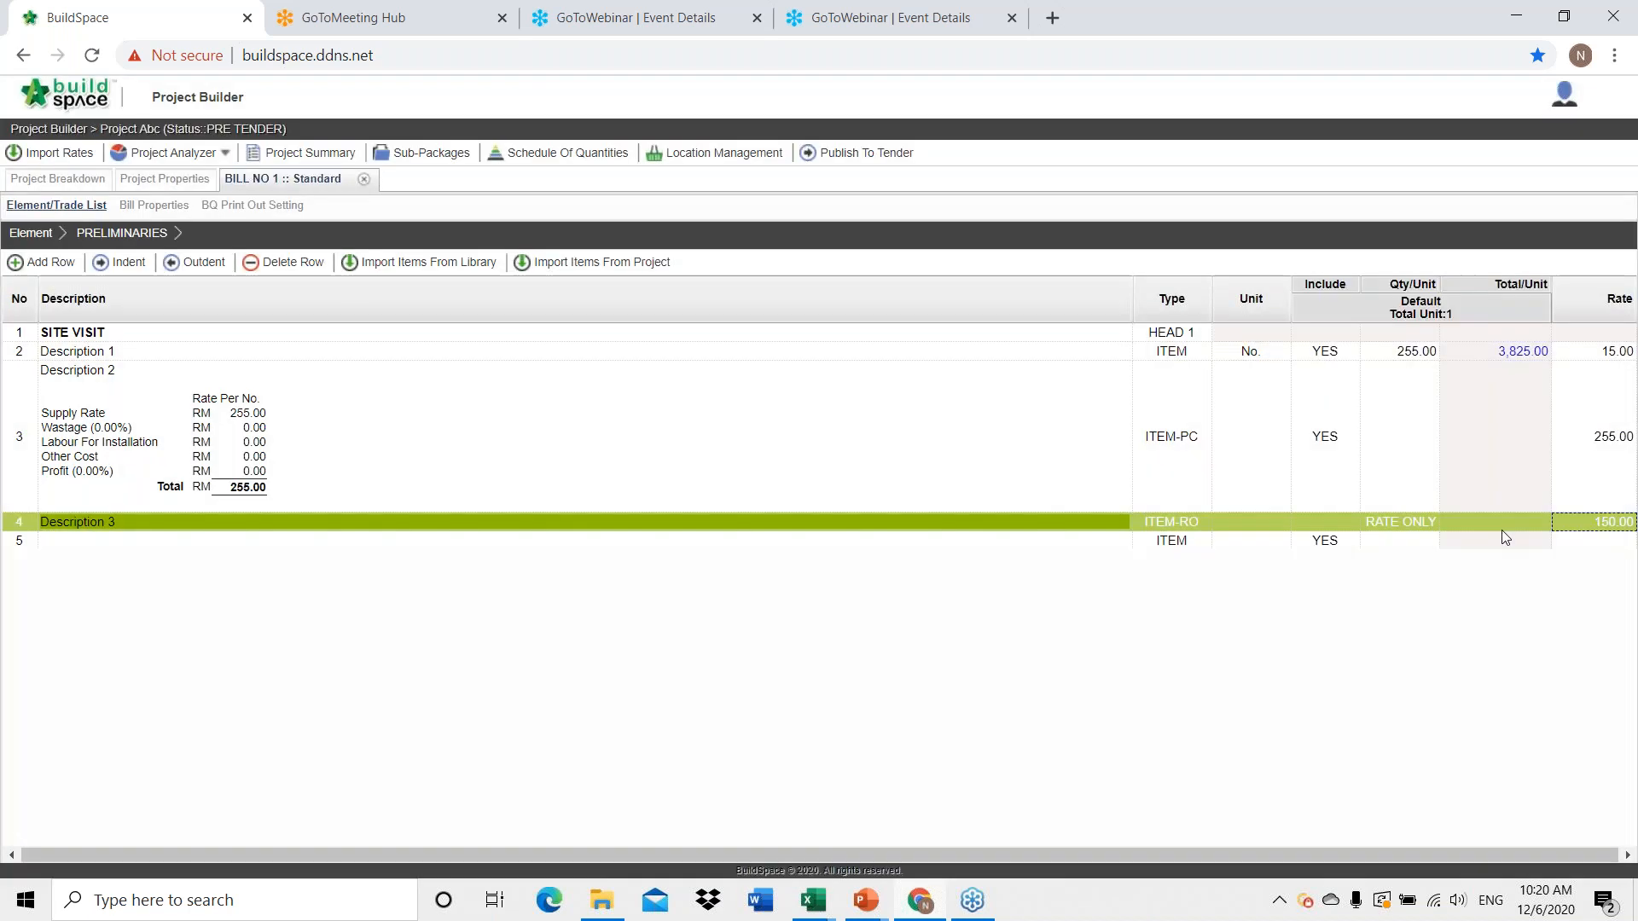
Change the Description 3 item's type to ITEM-LS and set its rate to 155.
{"action": "left_click", "coordinate": [1167, 525]}
{"action": "left_click", "coordinate": [1167, 524]}
{"action": "left_click", "coordinate": [1166, 524]}
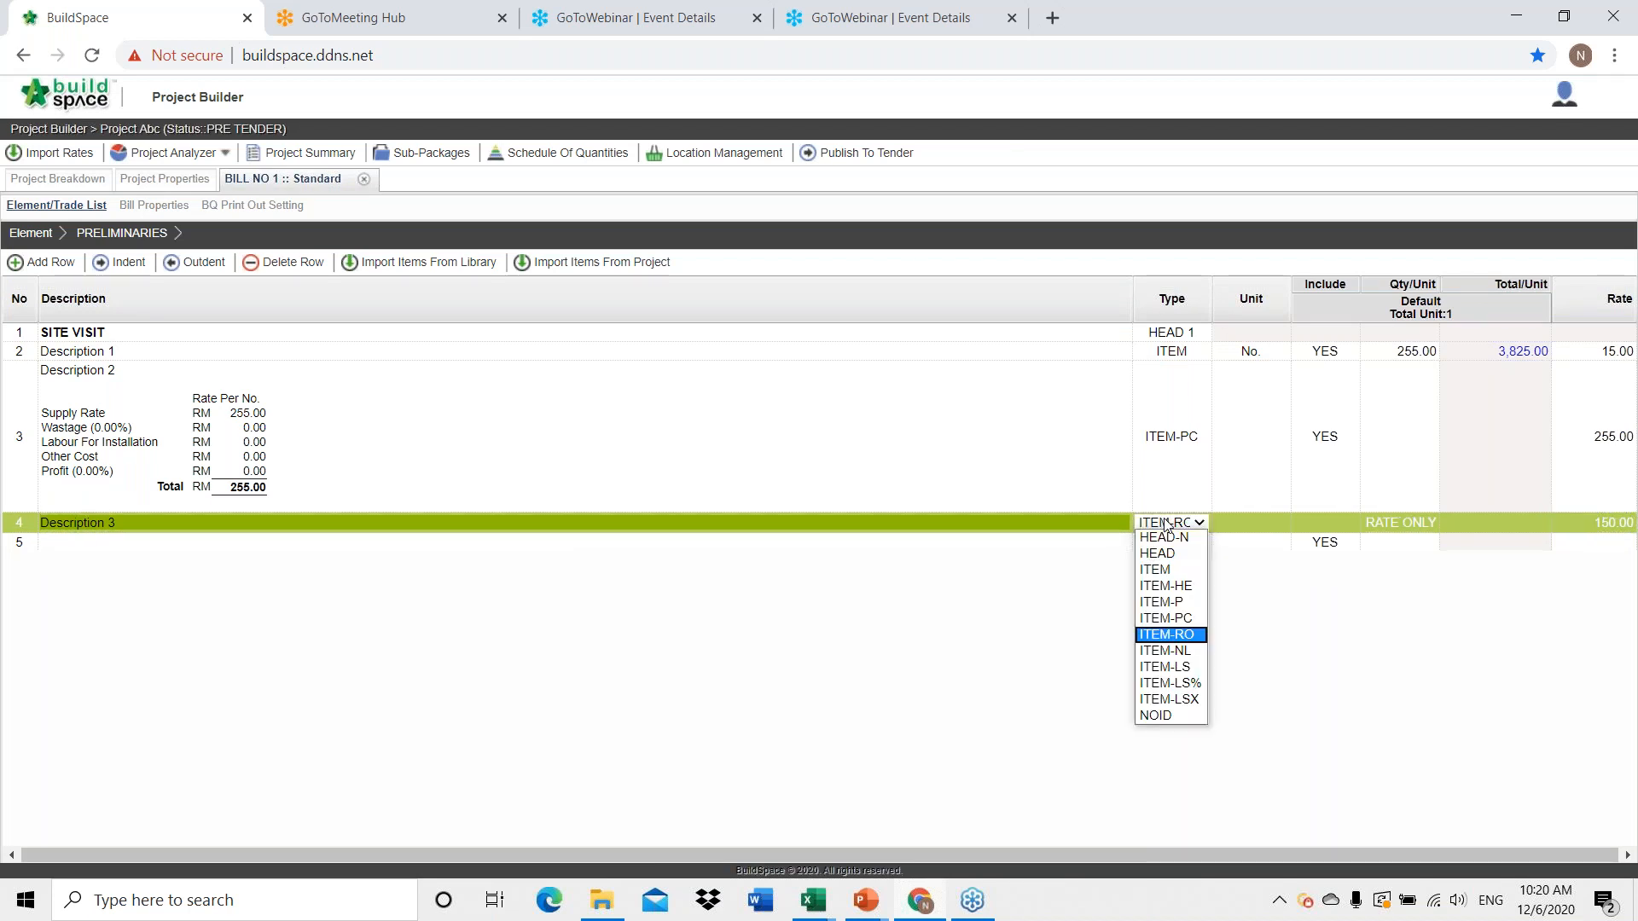
{"action": "left_click", "coordinate": [1170, 667]}
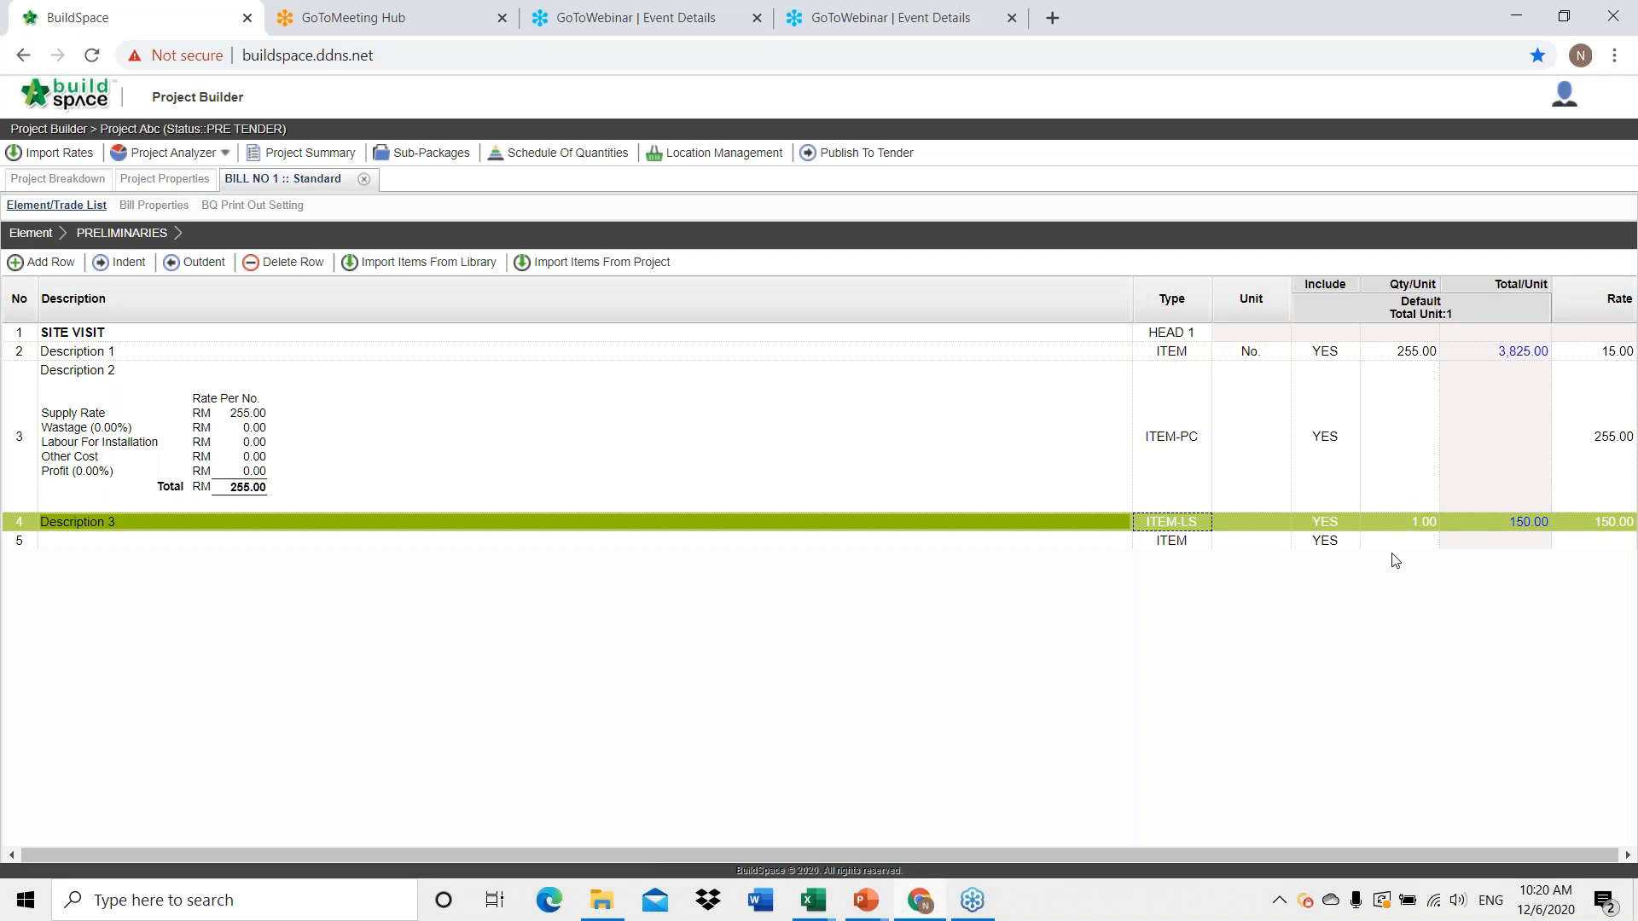
{"action": "double_click", "coordinate": [1617, 522]}
{"action": "type", "text": "155"}
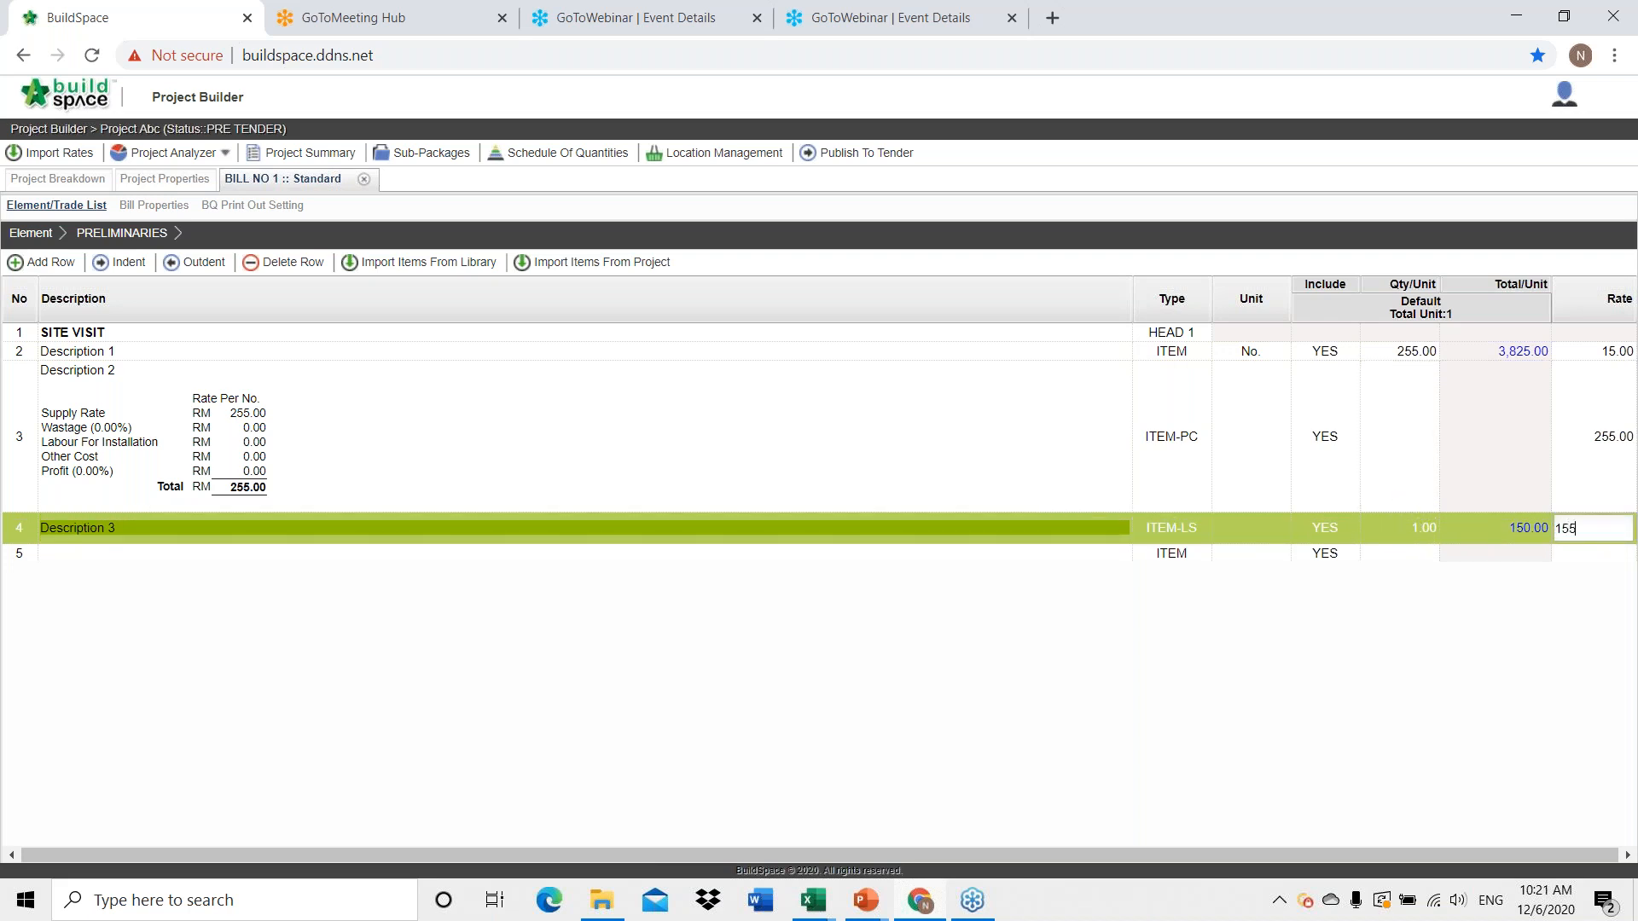
{"action": "key", "text": "Return"}
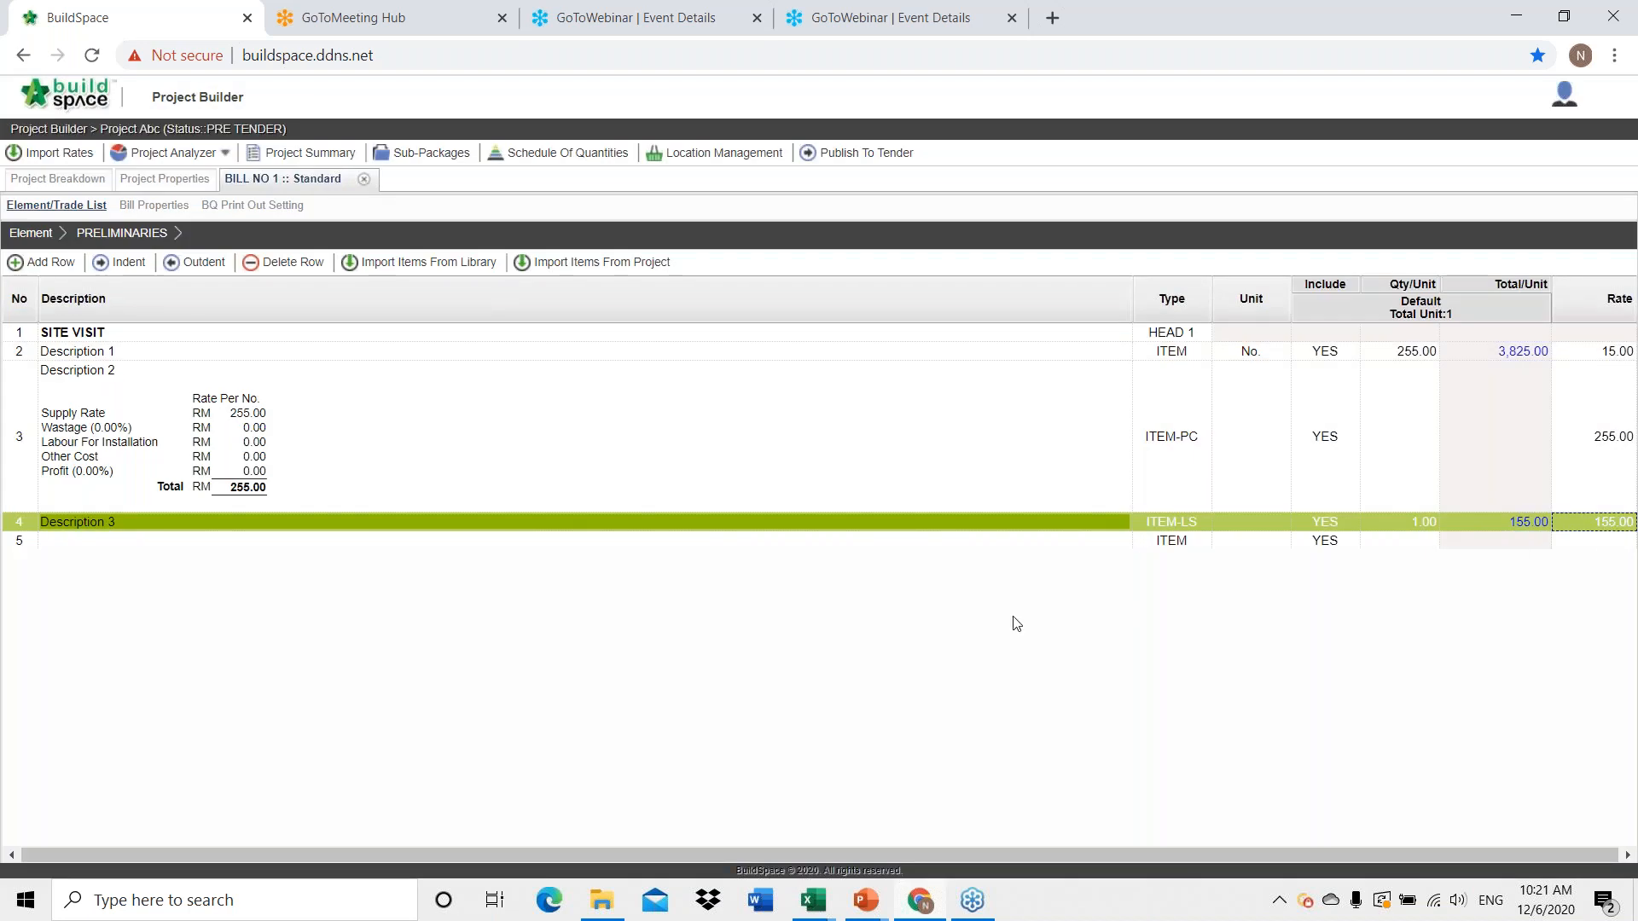
Start a library import at the empty row below Description 3 and open the PRELIMINARIES element of the SMM2 library.
{"action": "left_click", "coordinate": [940, 542]}
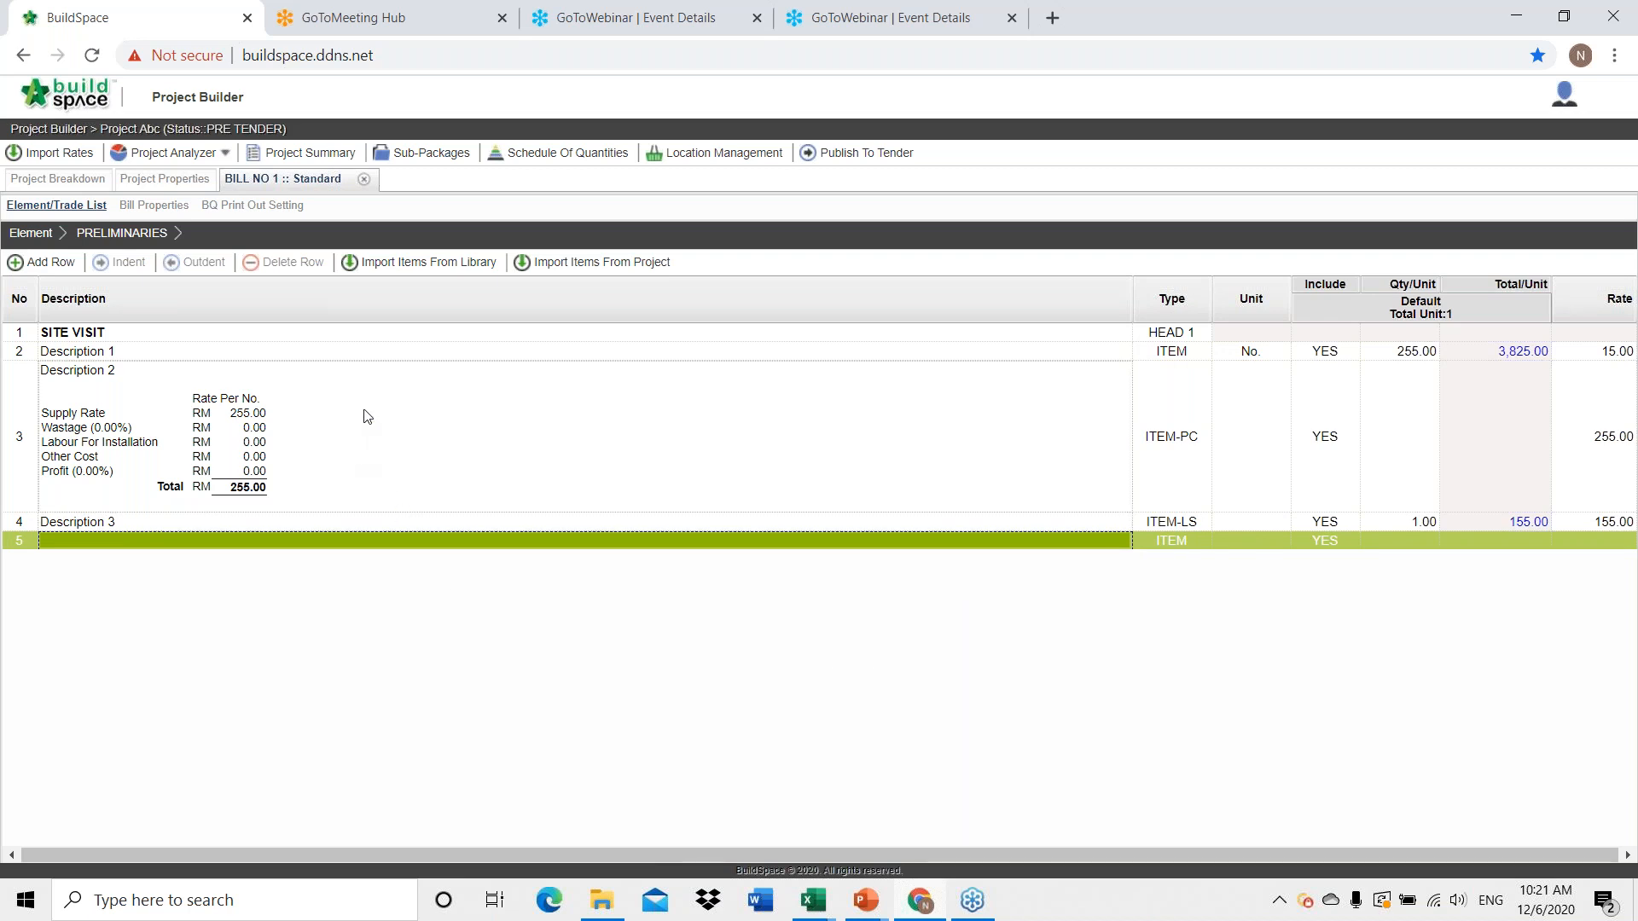
{"action": "left_click", "coordinate": [392, 269]}
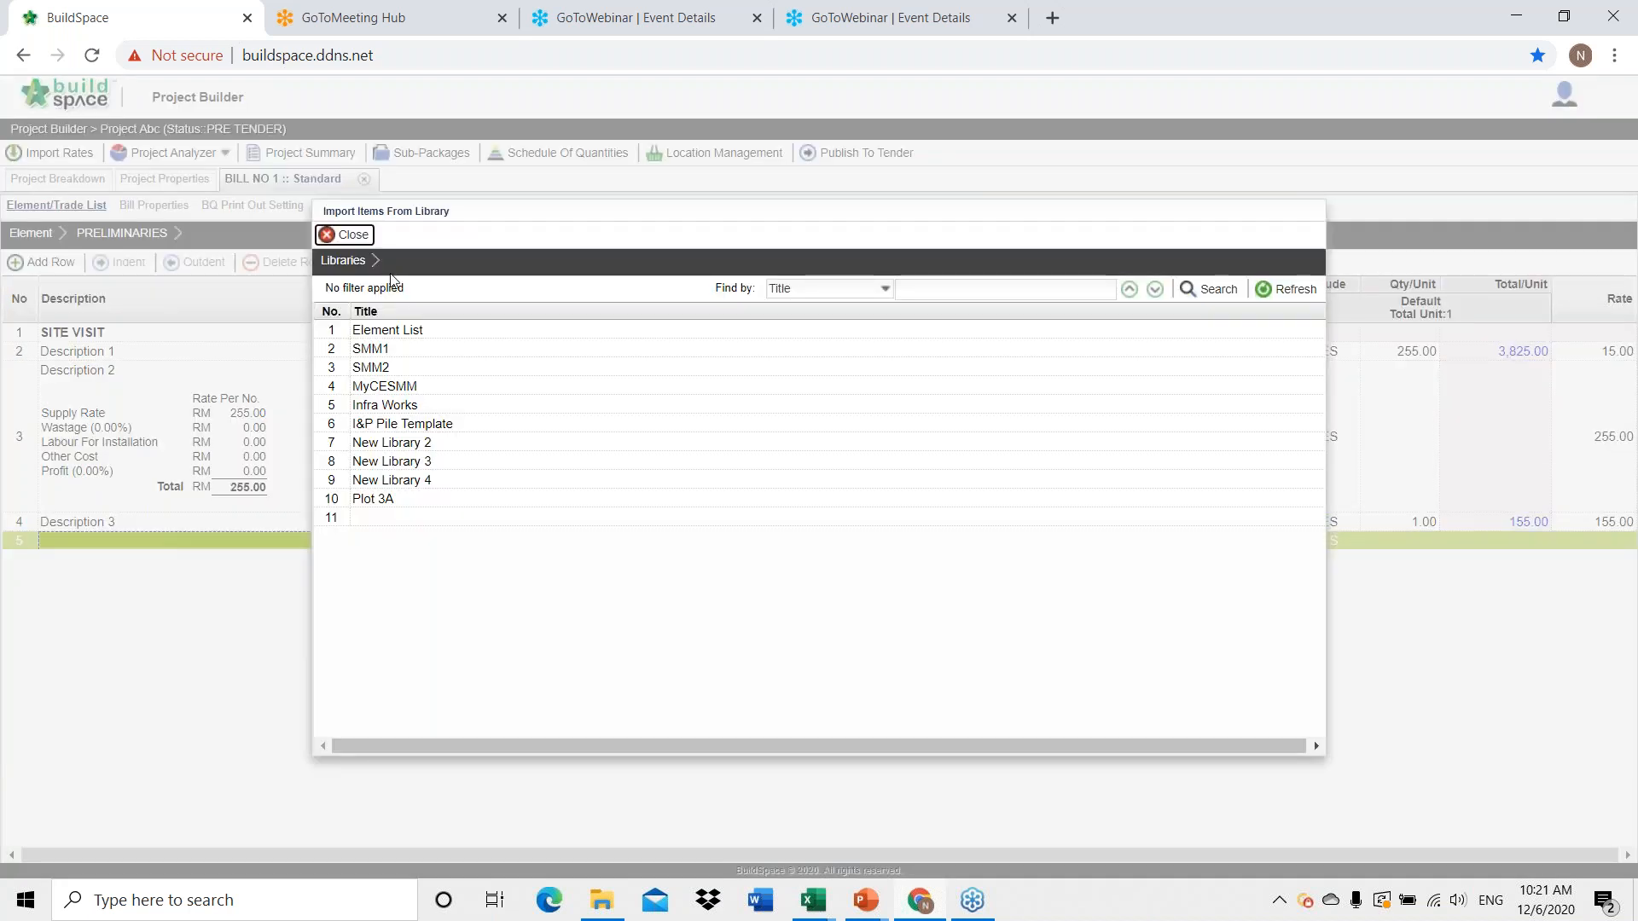
{"action": "double_click", "coordinate": [376, 369]}
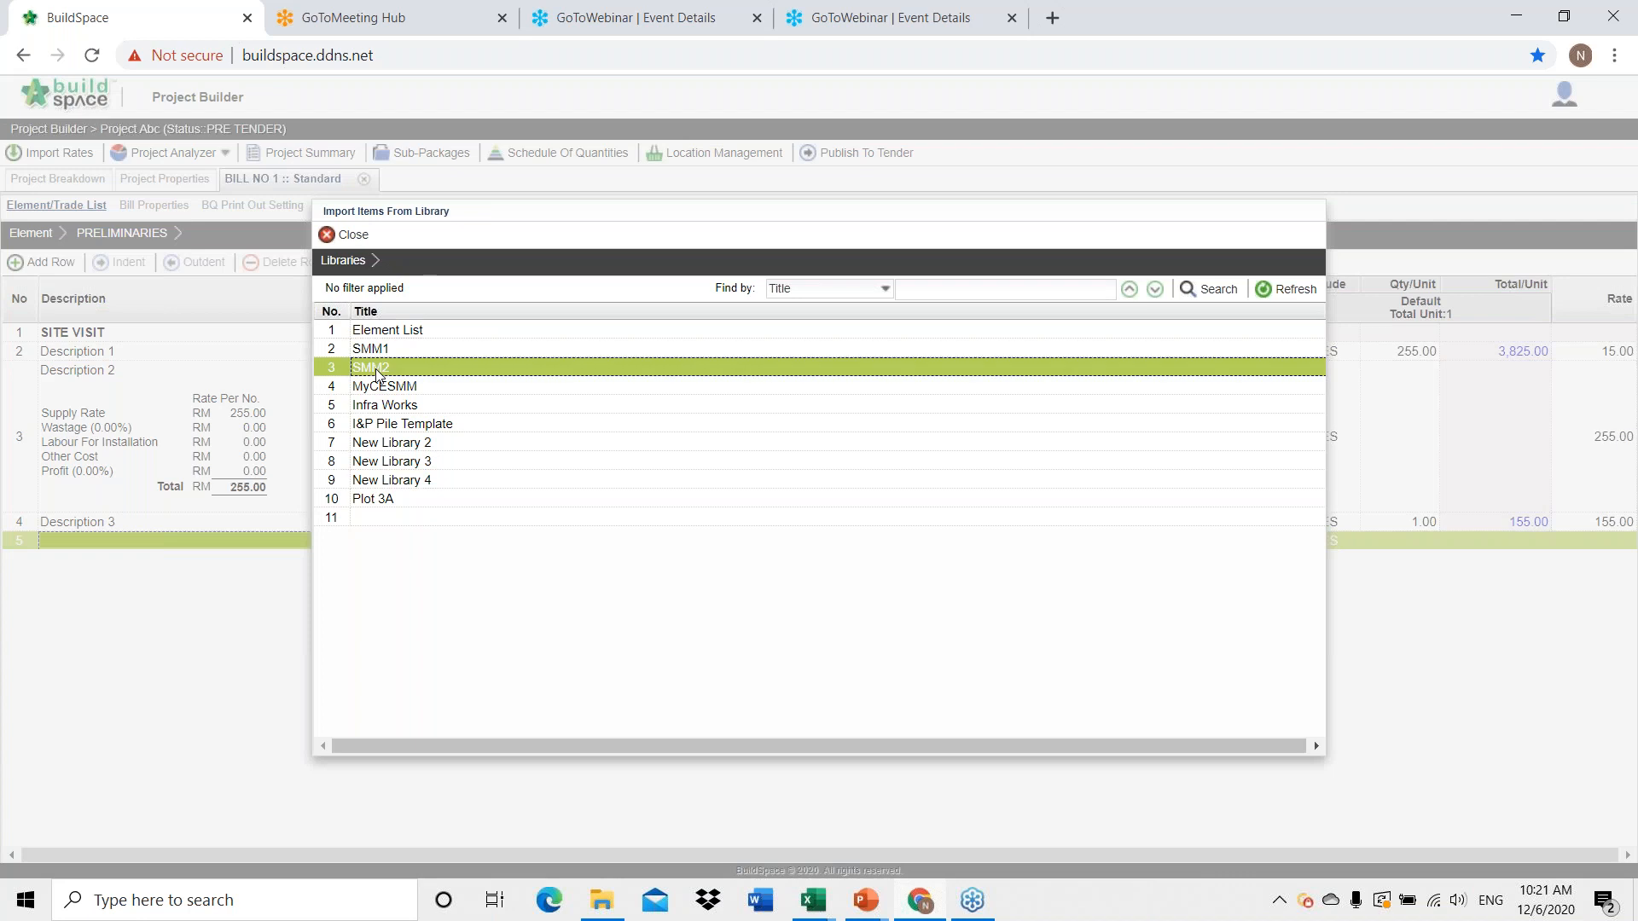
{"action": "double_click", "coordinate": [376, 337]}
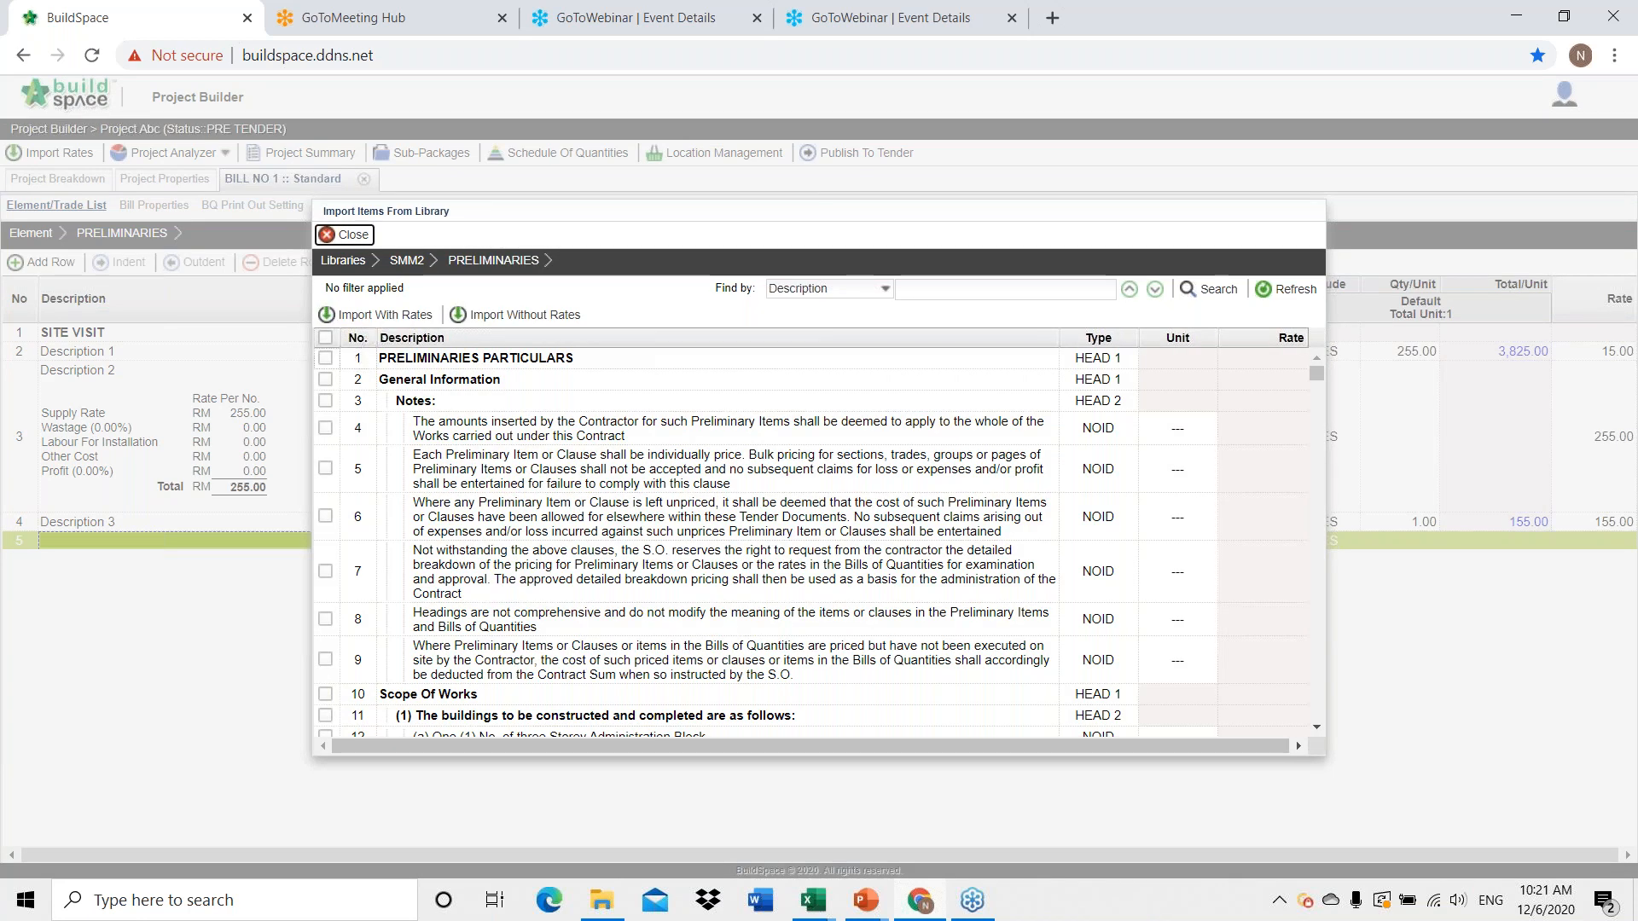
Import library rows 1 to 9, from PRELIMINARIES PARTICULARS through the notes under General Information, without rates.
{"action": "left_click", "coordinate": [325, 359]}
{"action": "left_click", "coordinate": [325, 380]}
{"action": "left_click", "coordinate": [325, 401]}
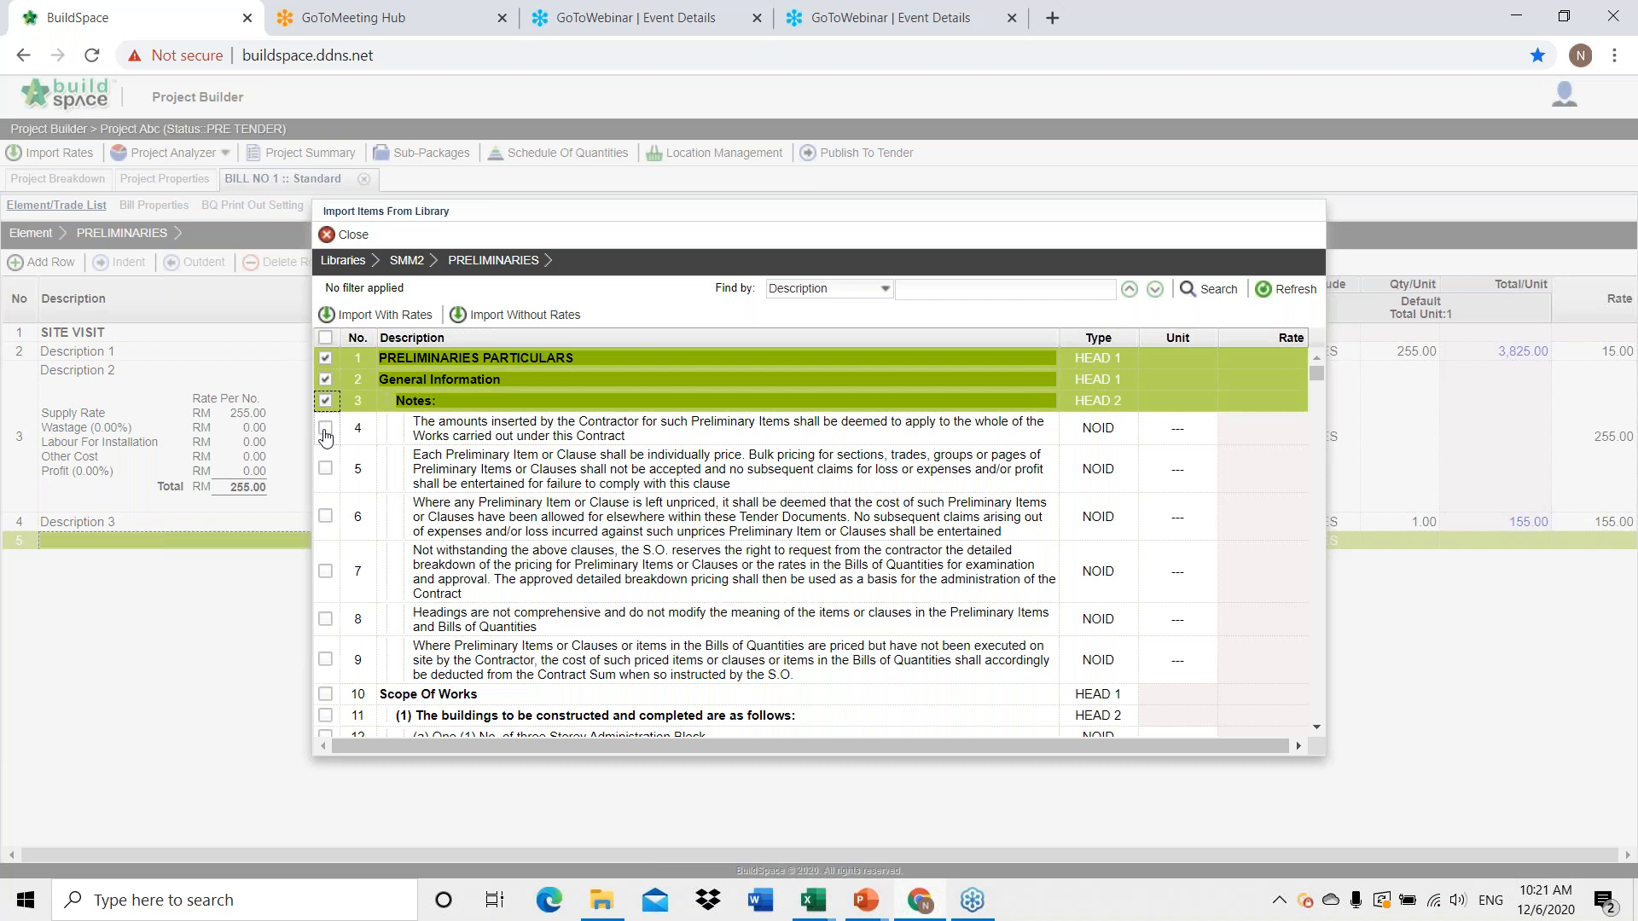
{"action": "left_click", "coordinate": [325, 429]}
{"action": "left_click", "coordinate": [326, 469]}
{"action": "left_click", "coordinate": [325, 516]}
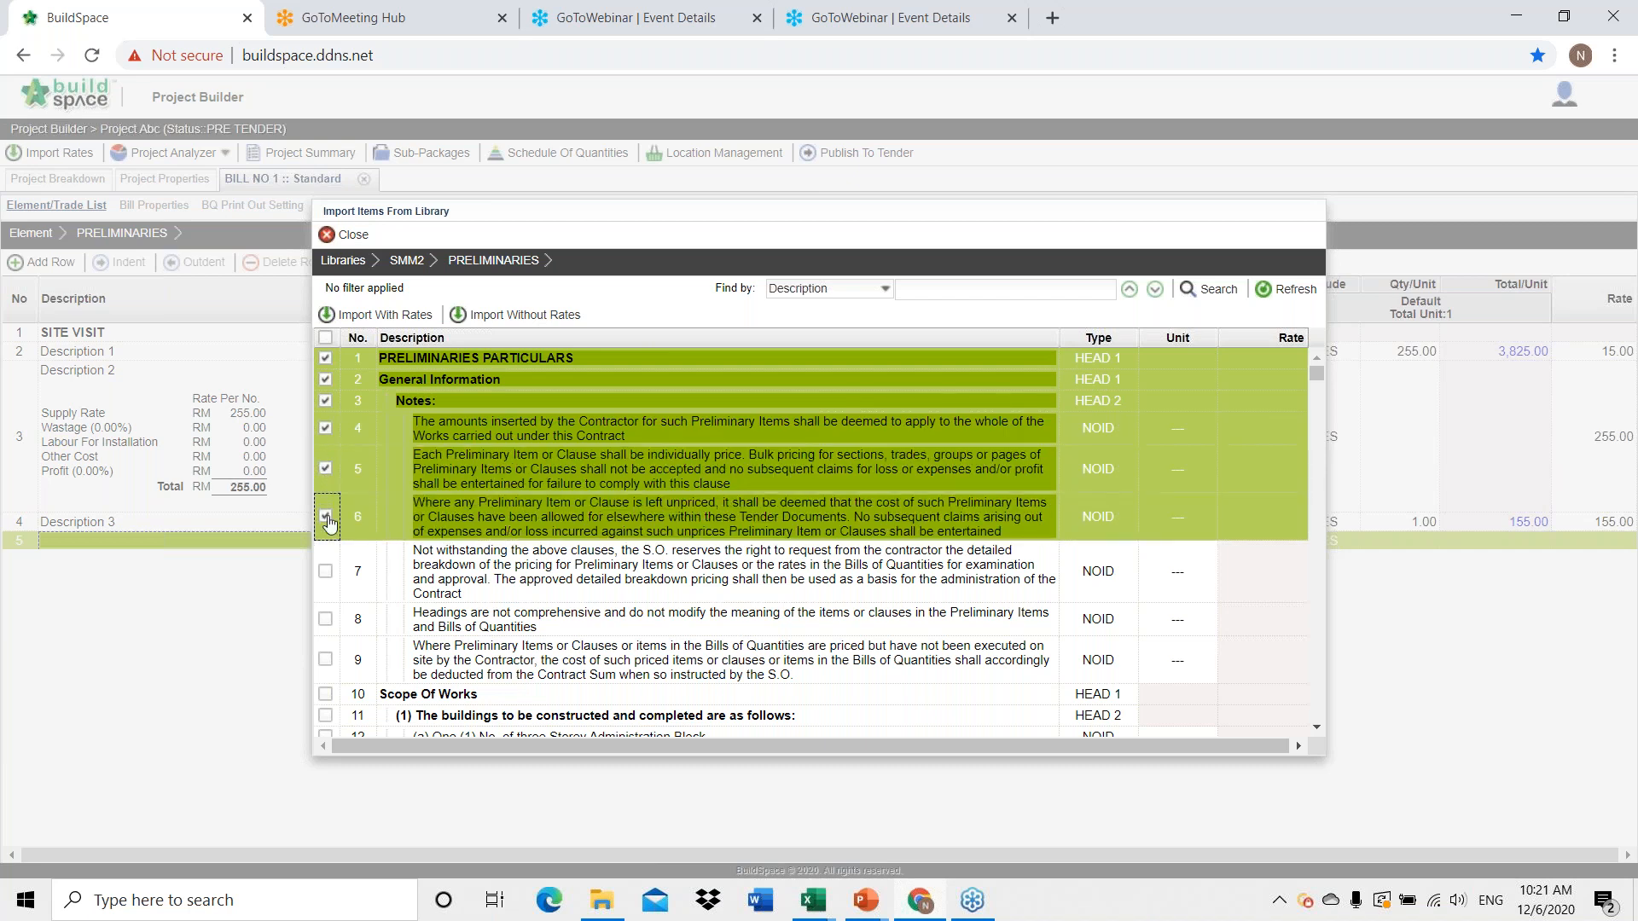
{"action": "left_click", "coordinate": [326, 574]}
{"action": "left_click", "coordinate": [325, 620]}
{"action": "left_click", "coordinate": [326, 662]}
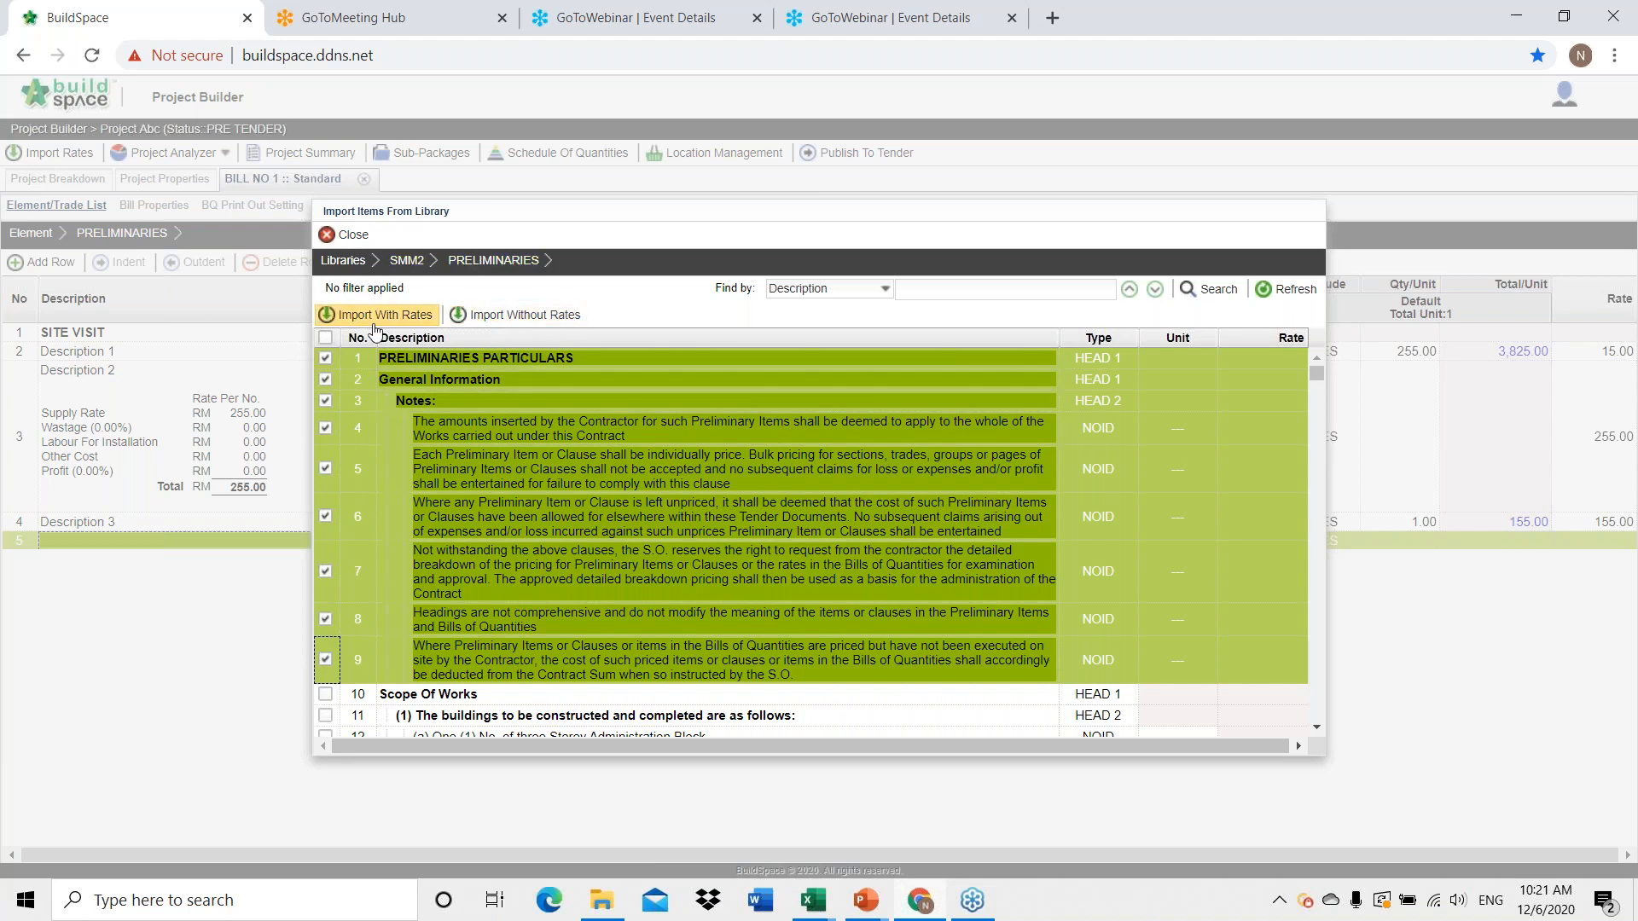
{"action": "left_click", "coordinate": [511, 315]}
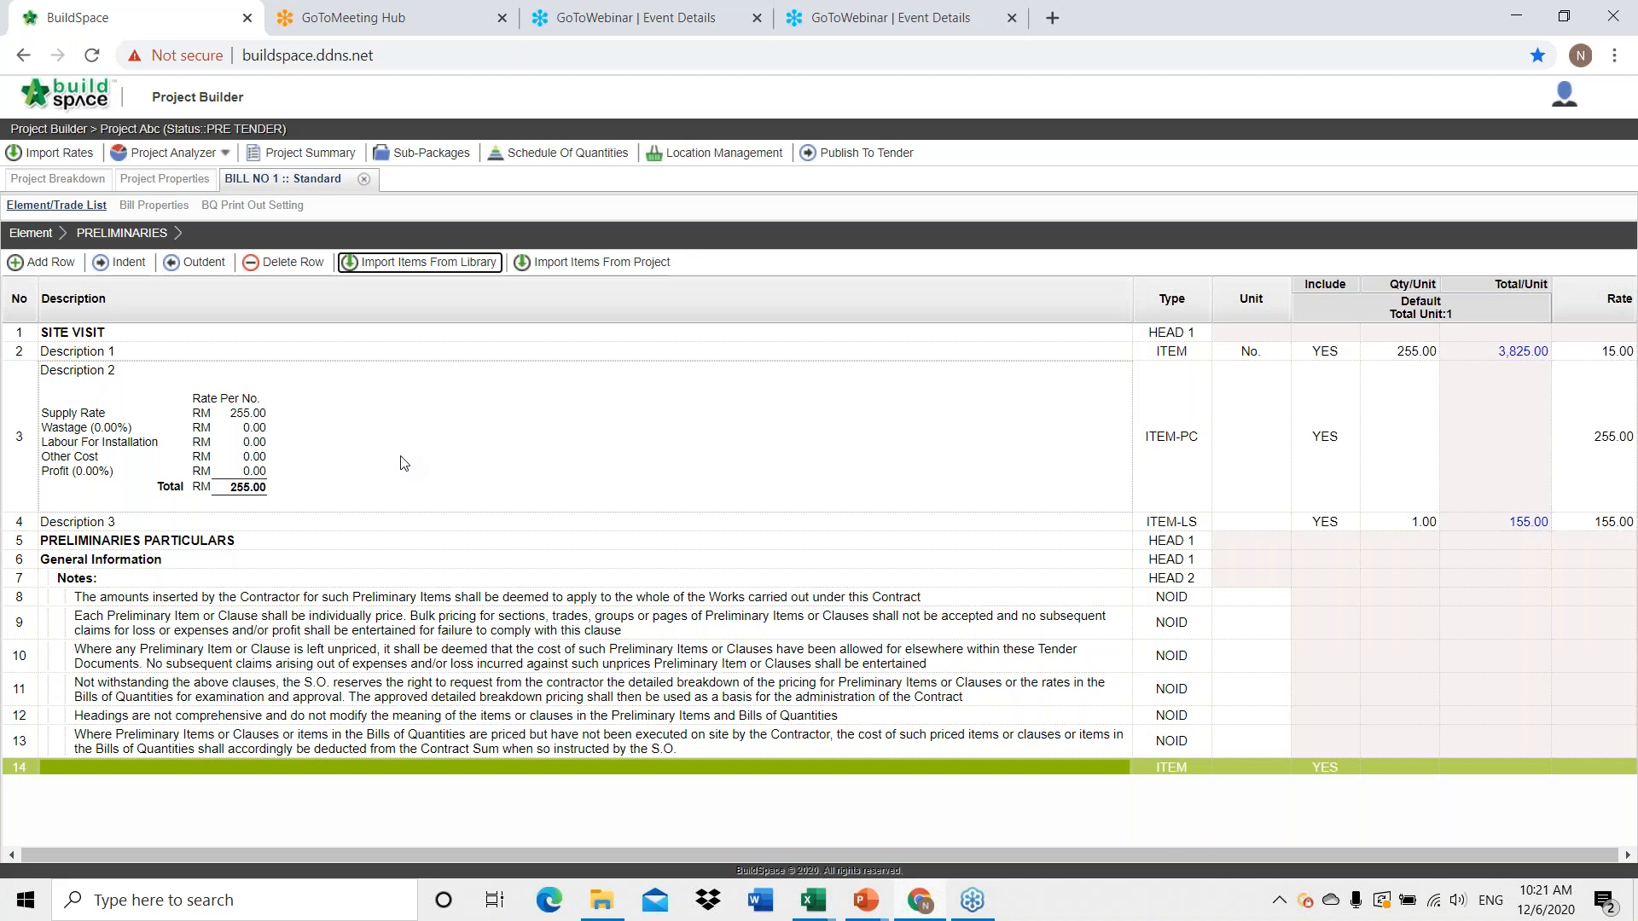
Close BILL NO 1 and switch to the Single Type_BQ workbook in Excel.
{"action": "left_click", "coordinate": [365, 180]}
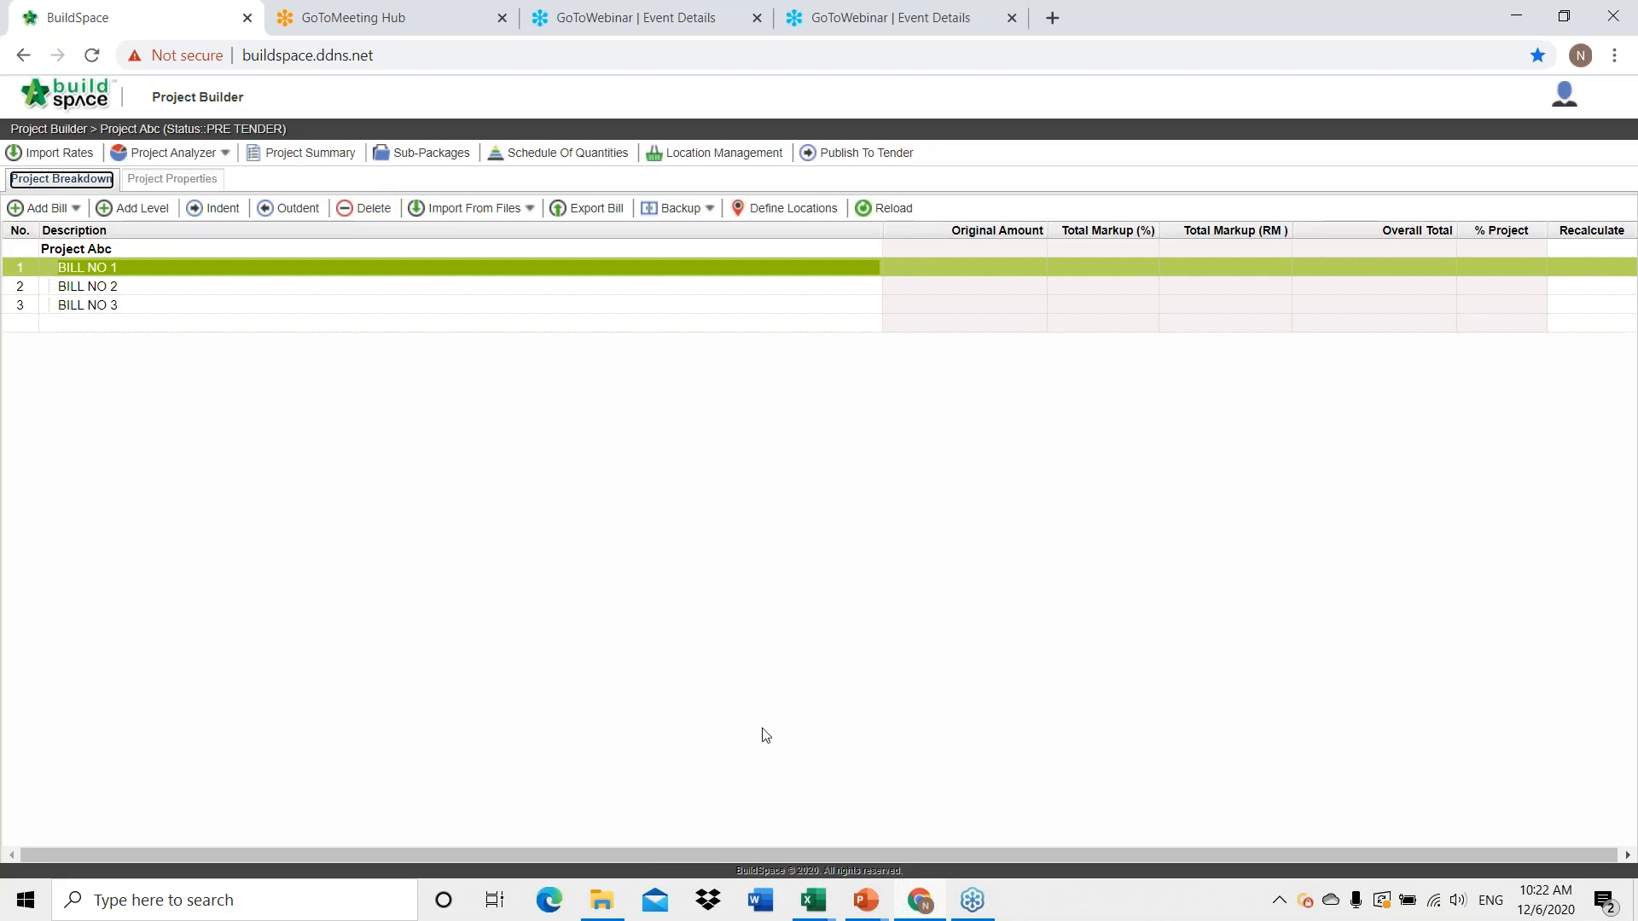
{"action": "left_click", "coordinate": [810, 911]}
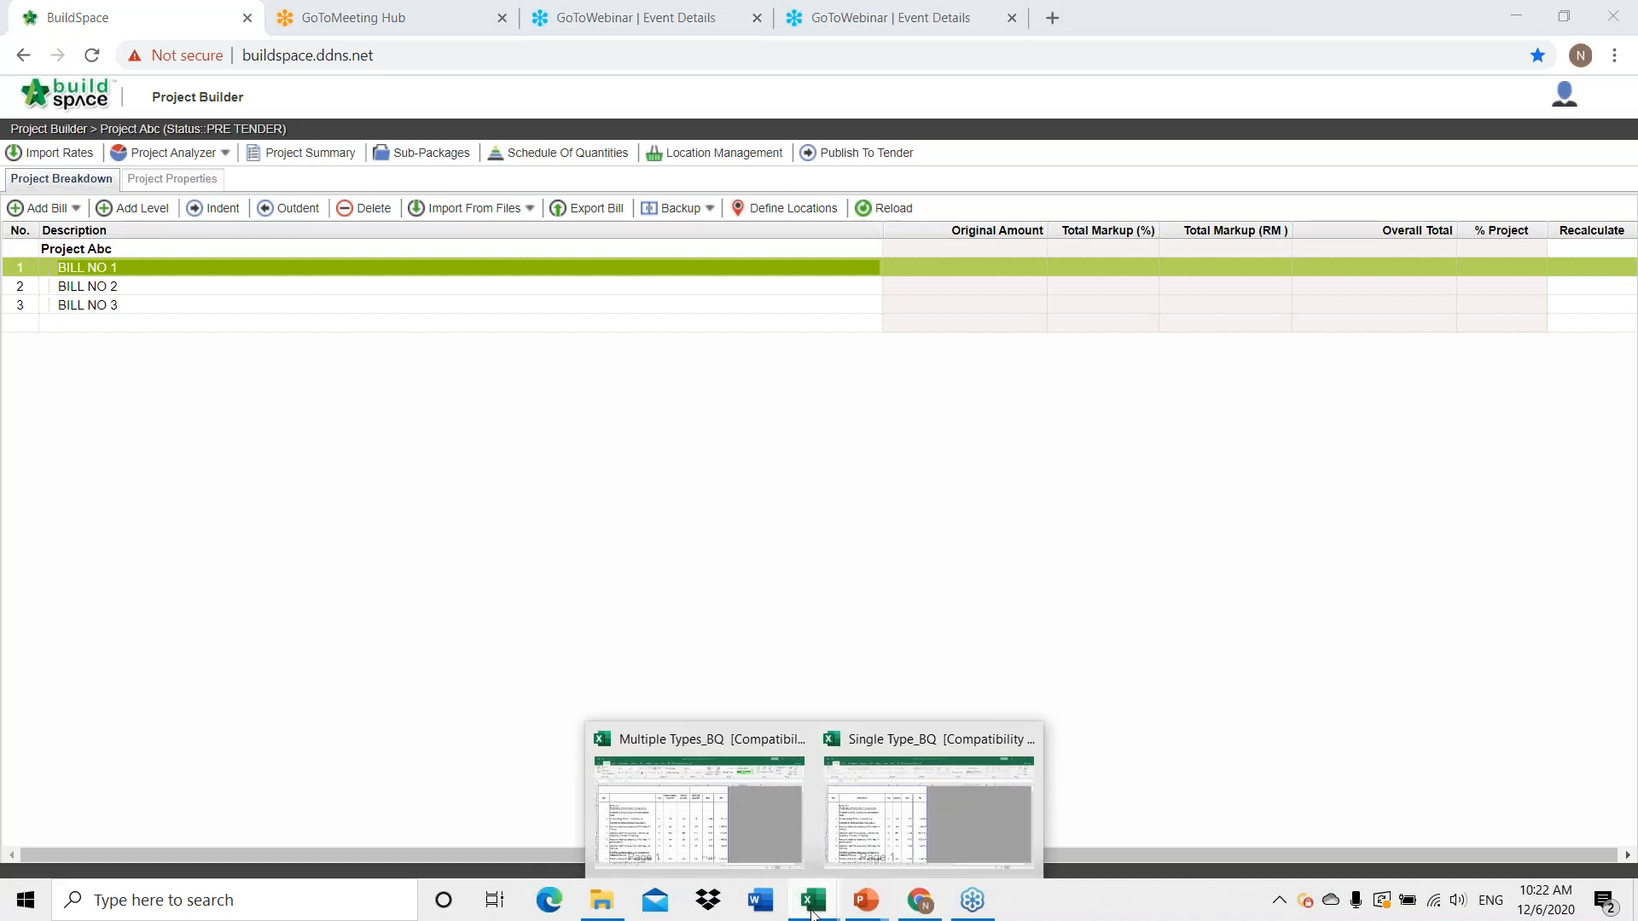
{"action": "left_click", "coordinate": [907, 815]}
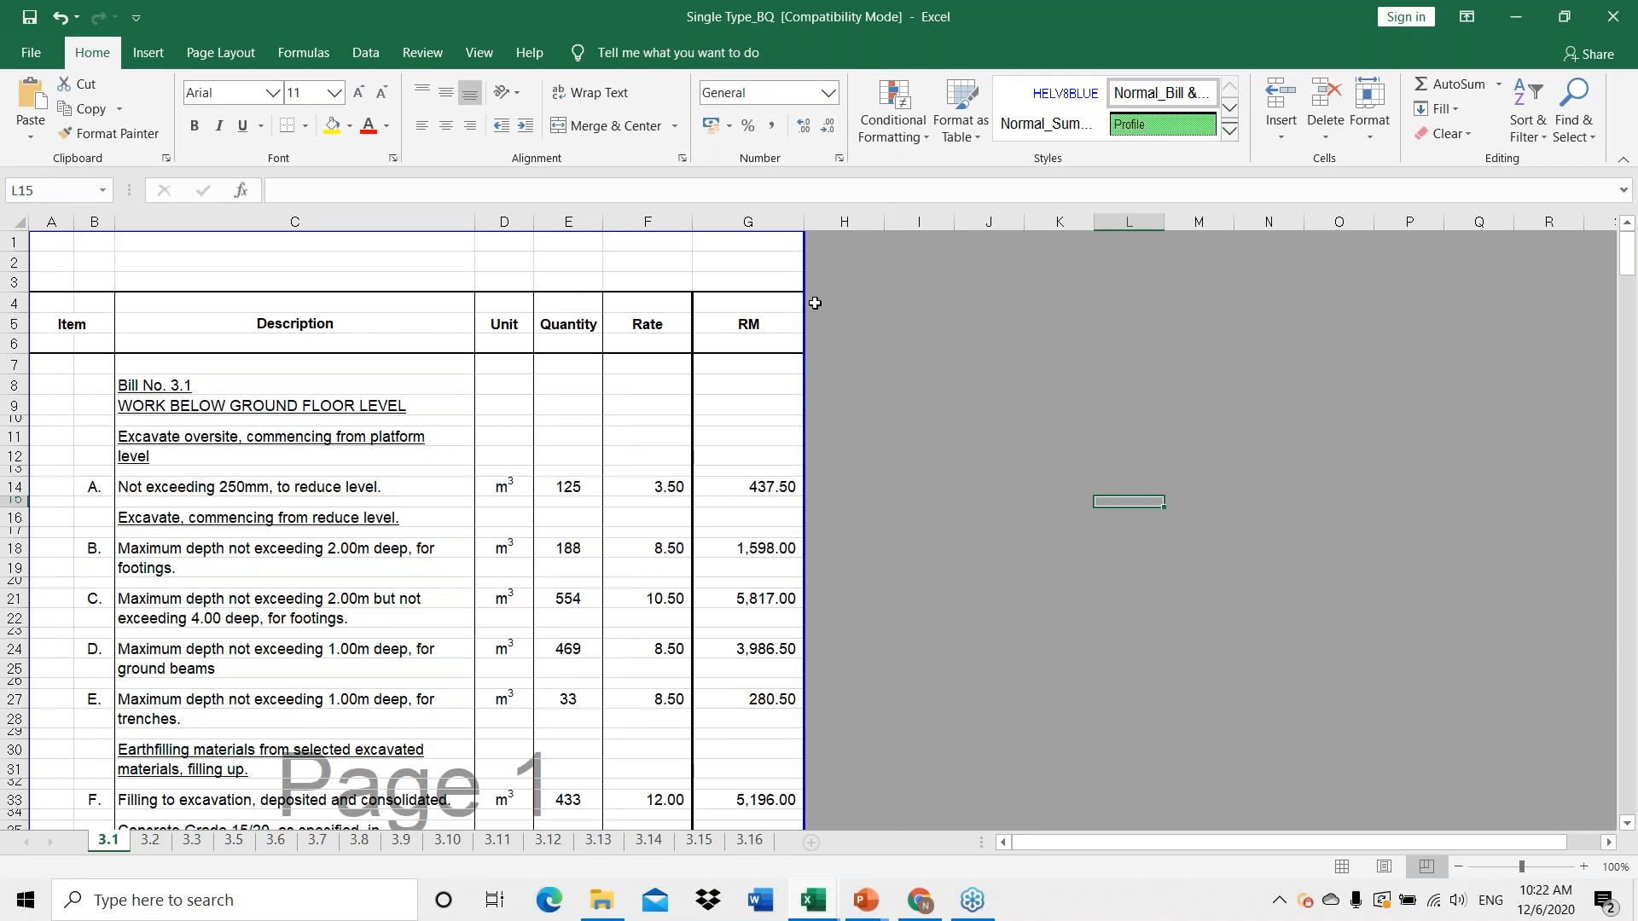
Examine the Description, Unit, Quantity and Rate columns of sheet 3.1.
{"action": "left_click", "coordinate": [346, 215]}
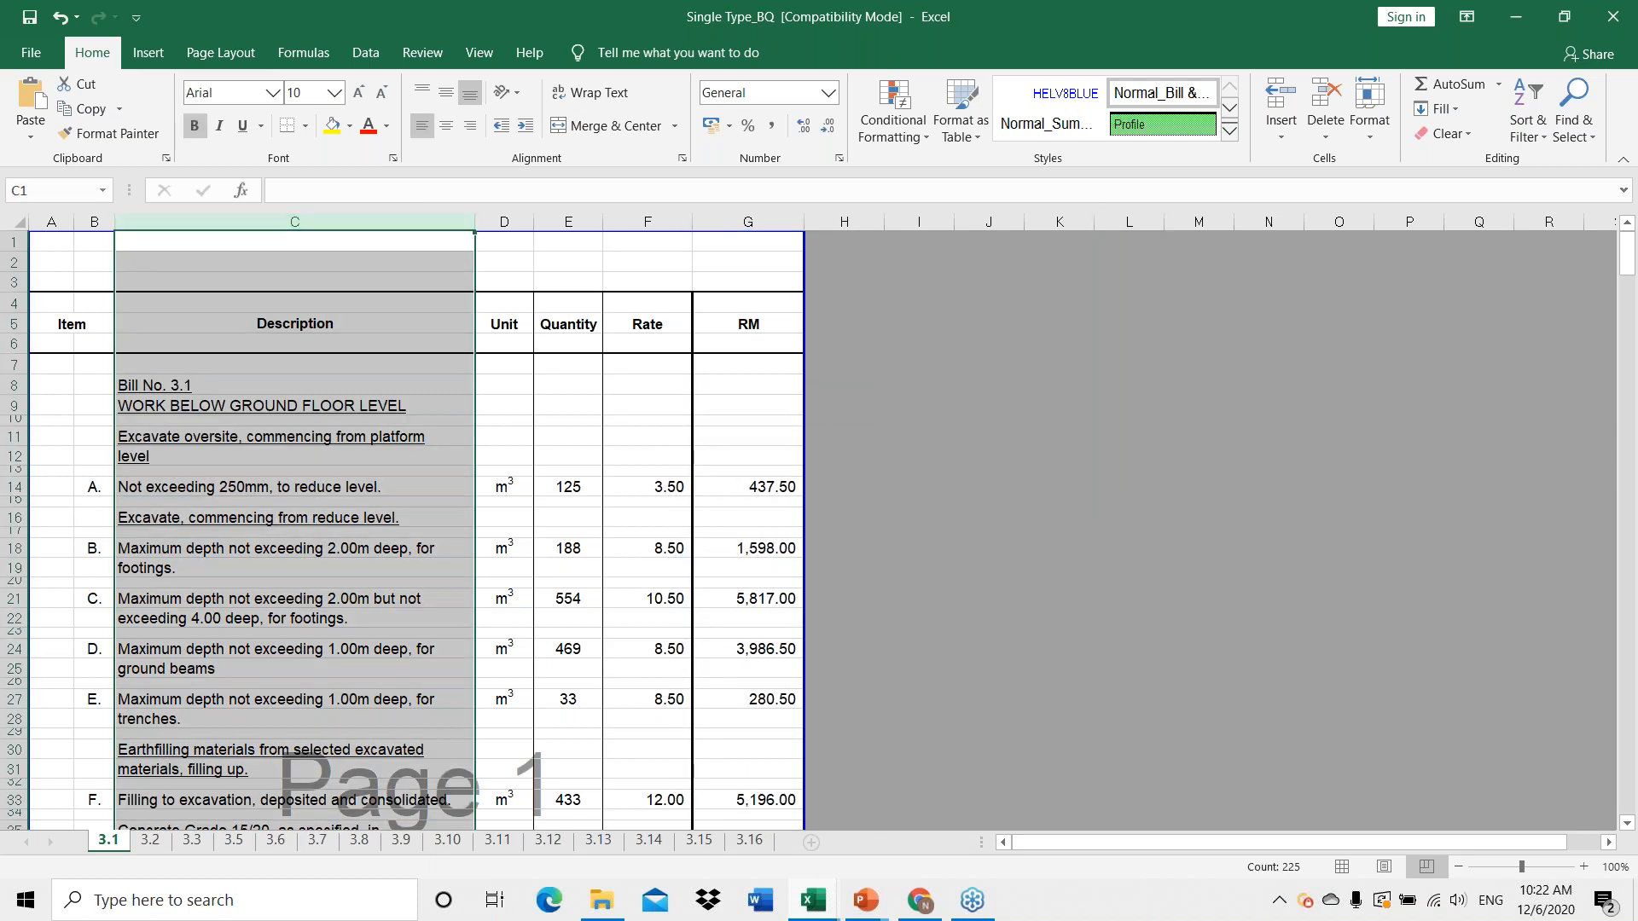
{"action": "left_click", "coordinate": [505, 221]}
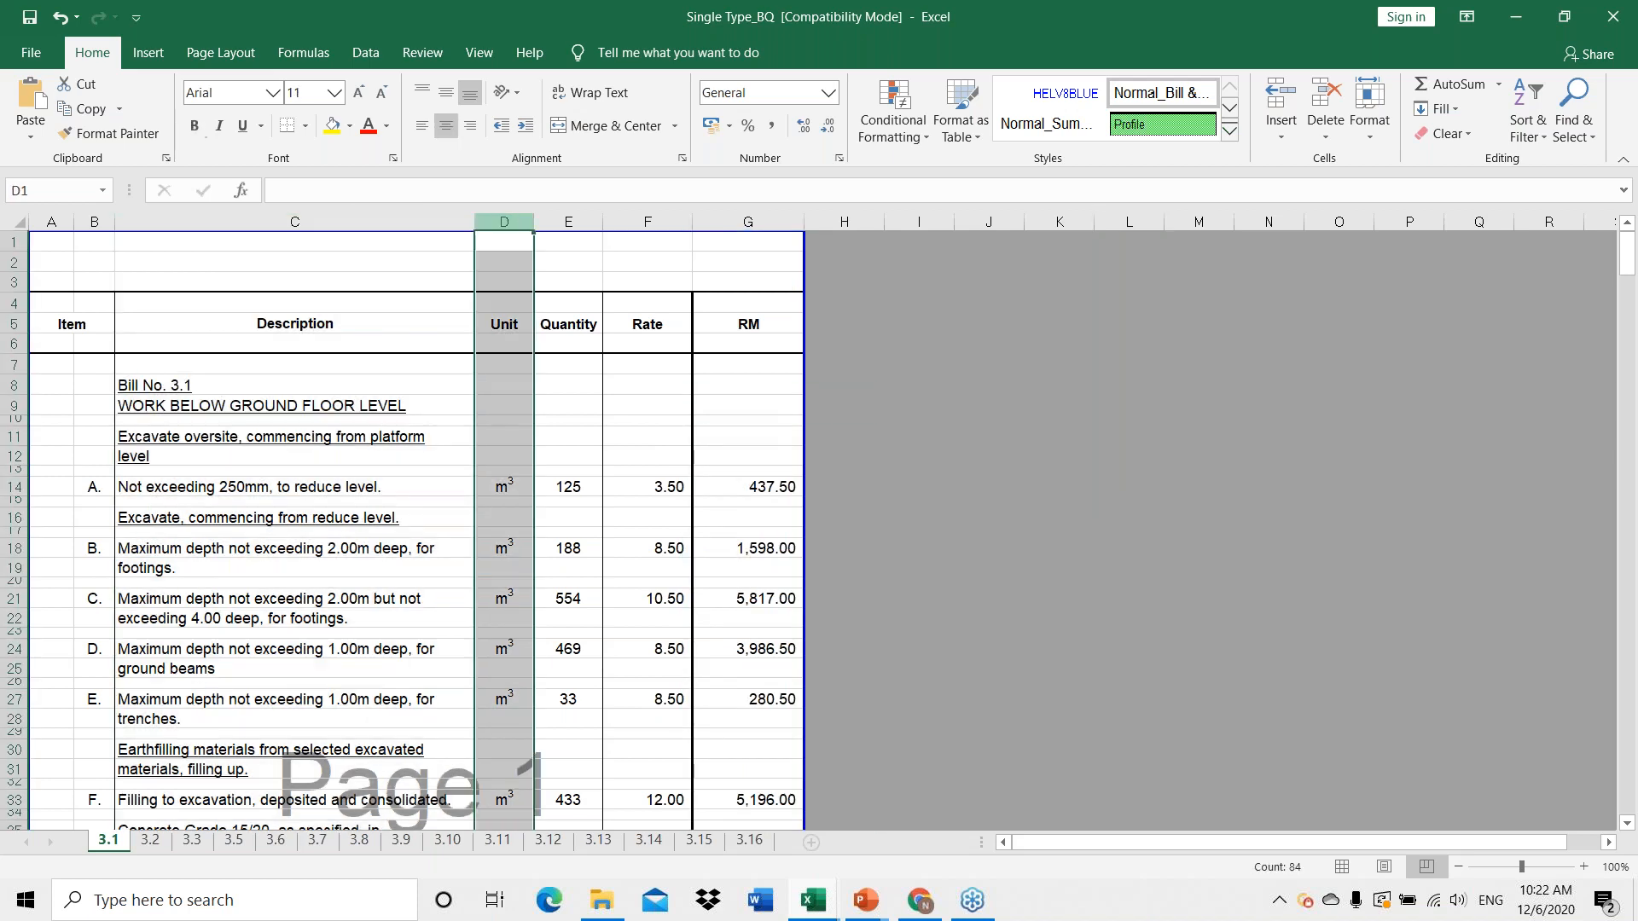
{"action": "left_click", "coordinate": [562, 217]}
{"action": "left_click", "coordinate": [645, 217]}
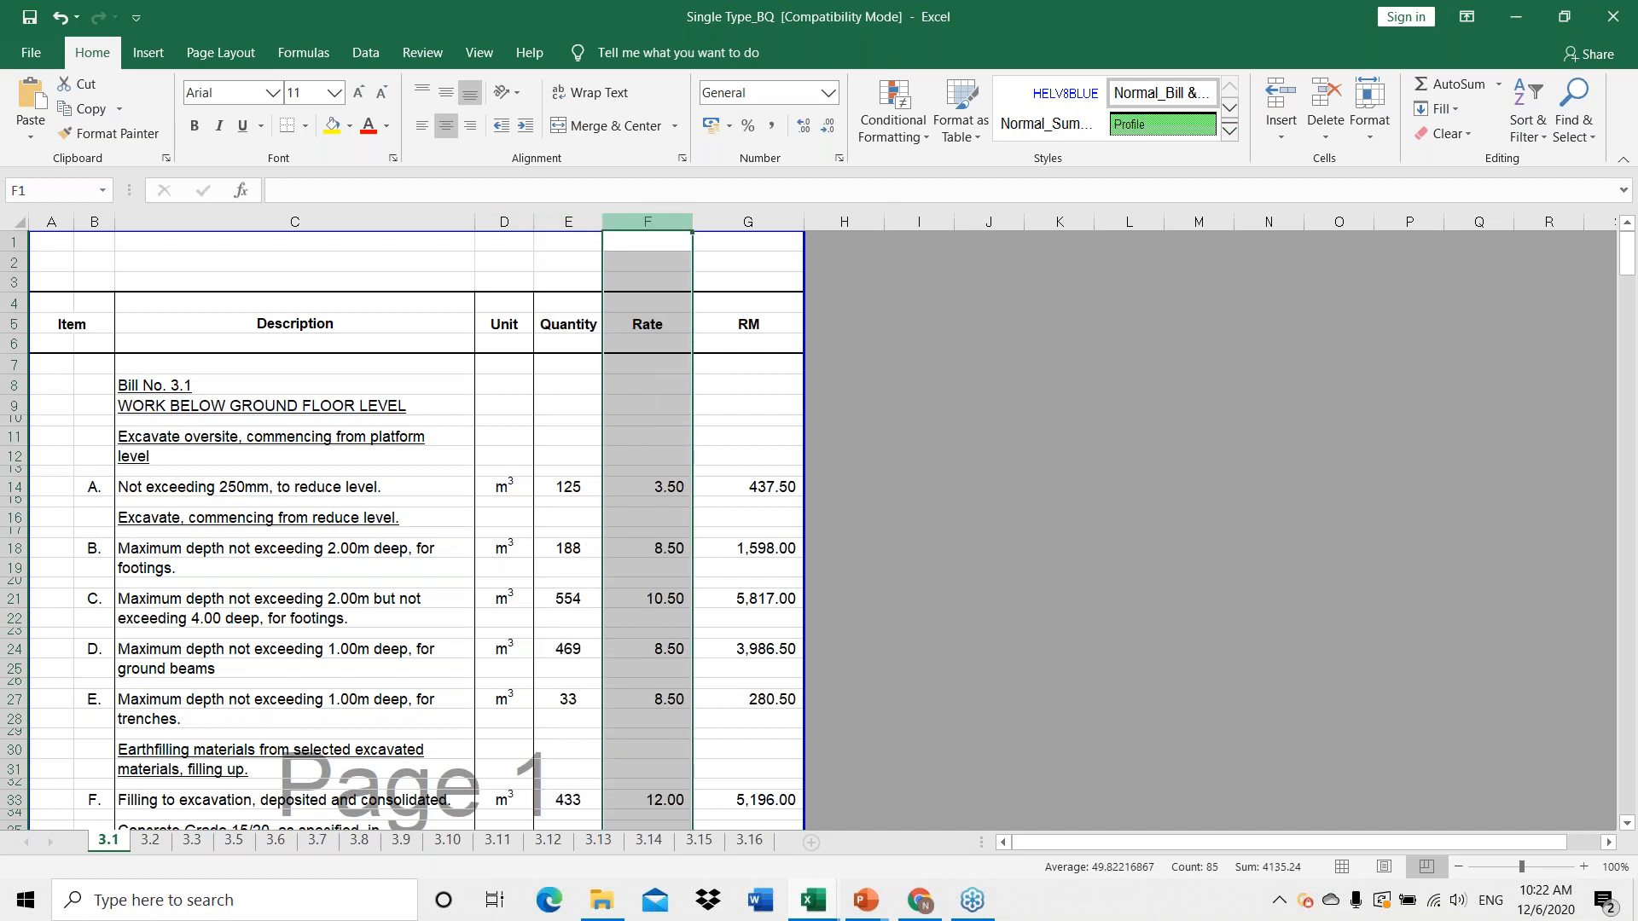
{"action": "left_click", "coordinate": [1118, 407]}
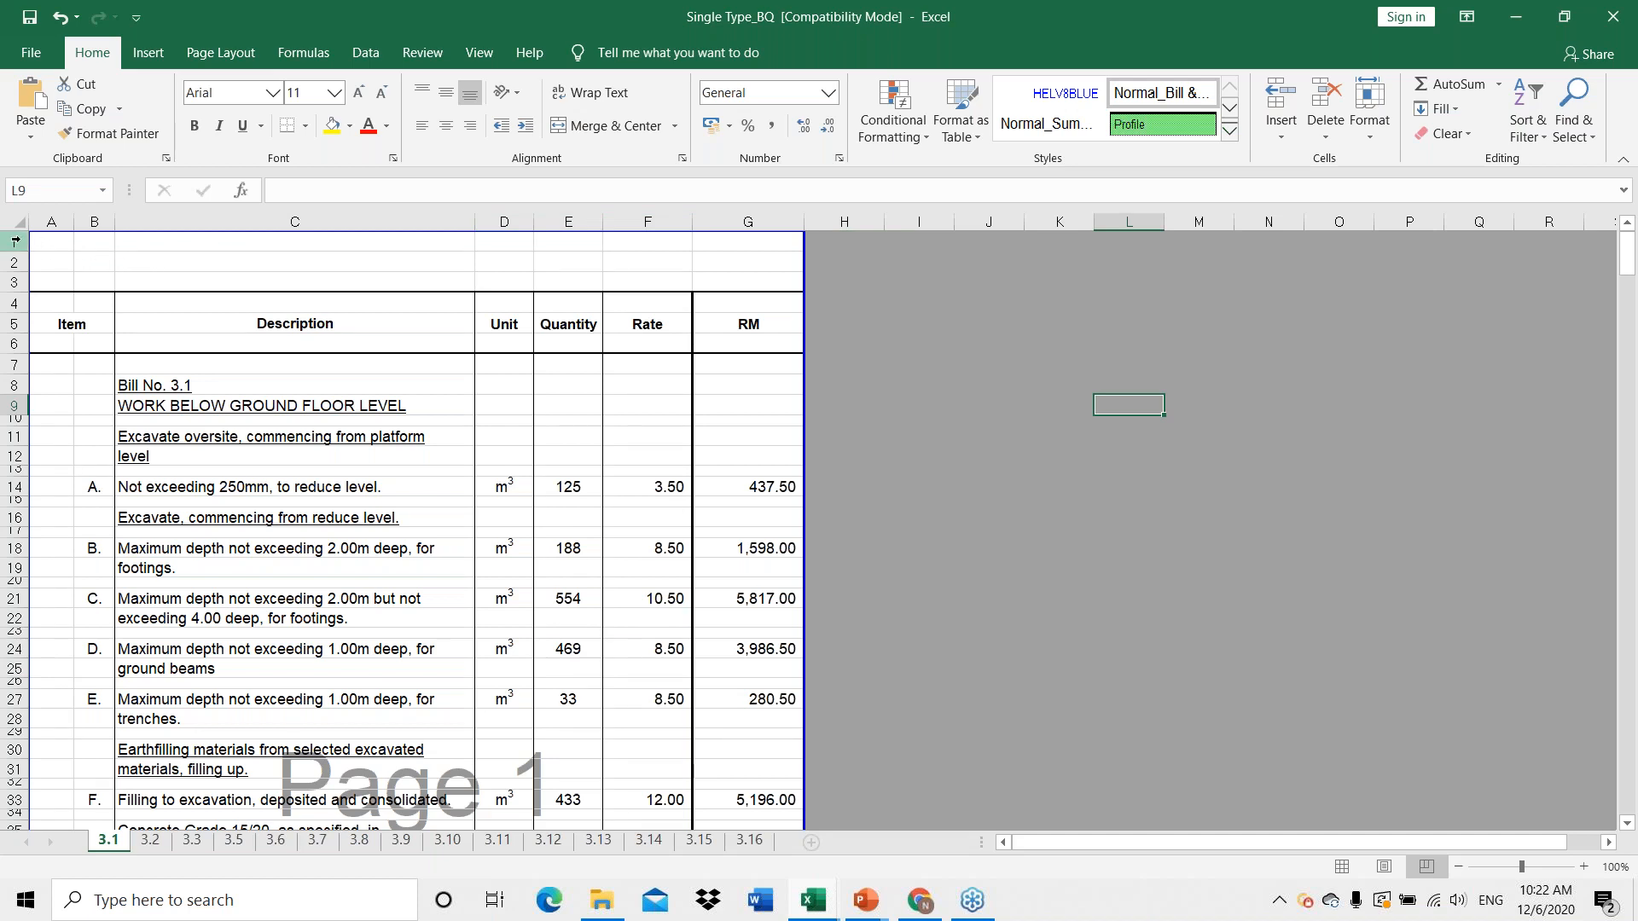
Delete rows 1 to 8 of sheet 3.1, covering the table header and the Bill No. 3.1 line.
{"action": "left_click_drag", "start_coordinate": [14, 242], "coordinate": [10, 386]}
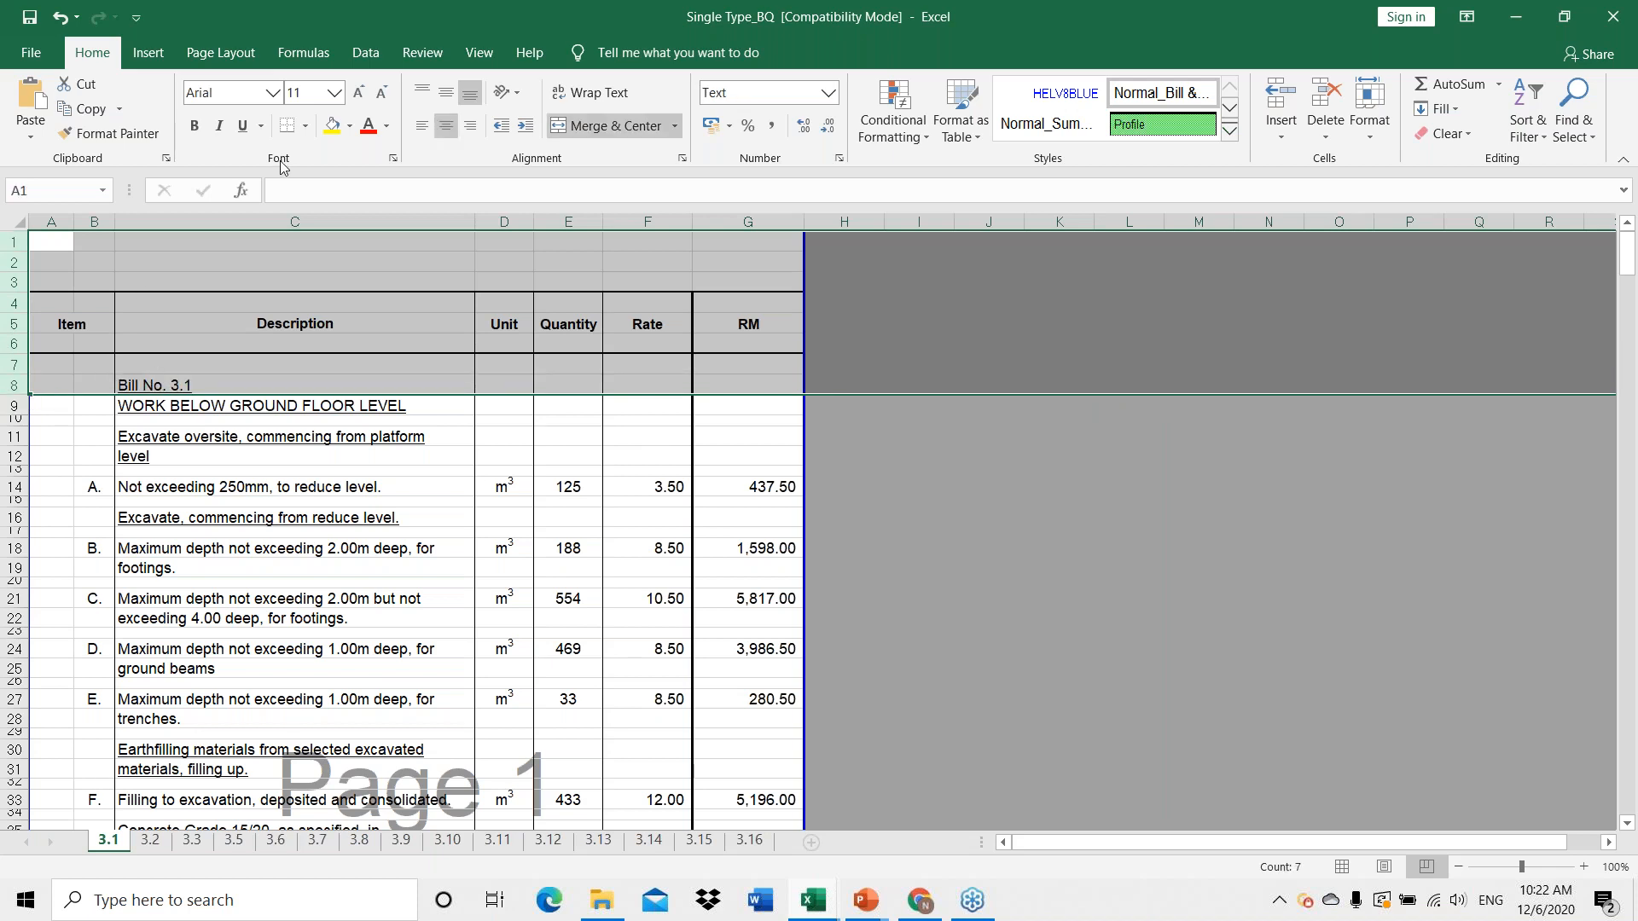
{"action": "right_click", "coordinate": [566, 313]}
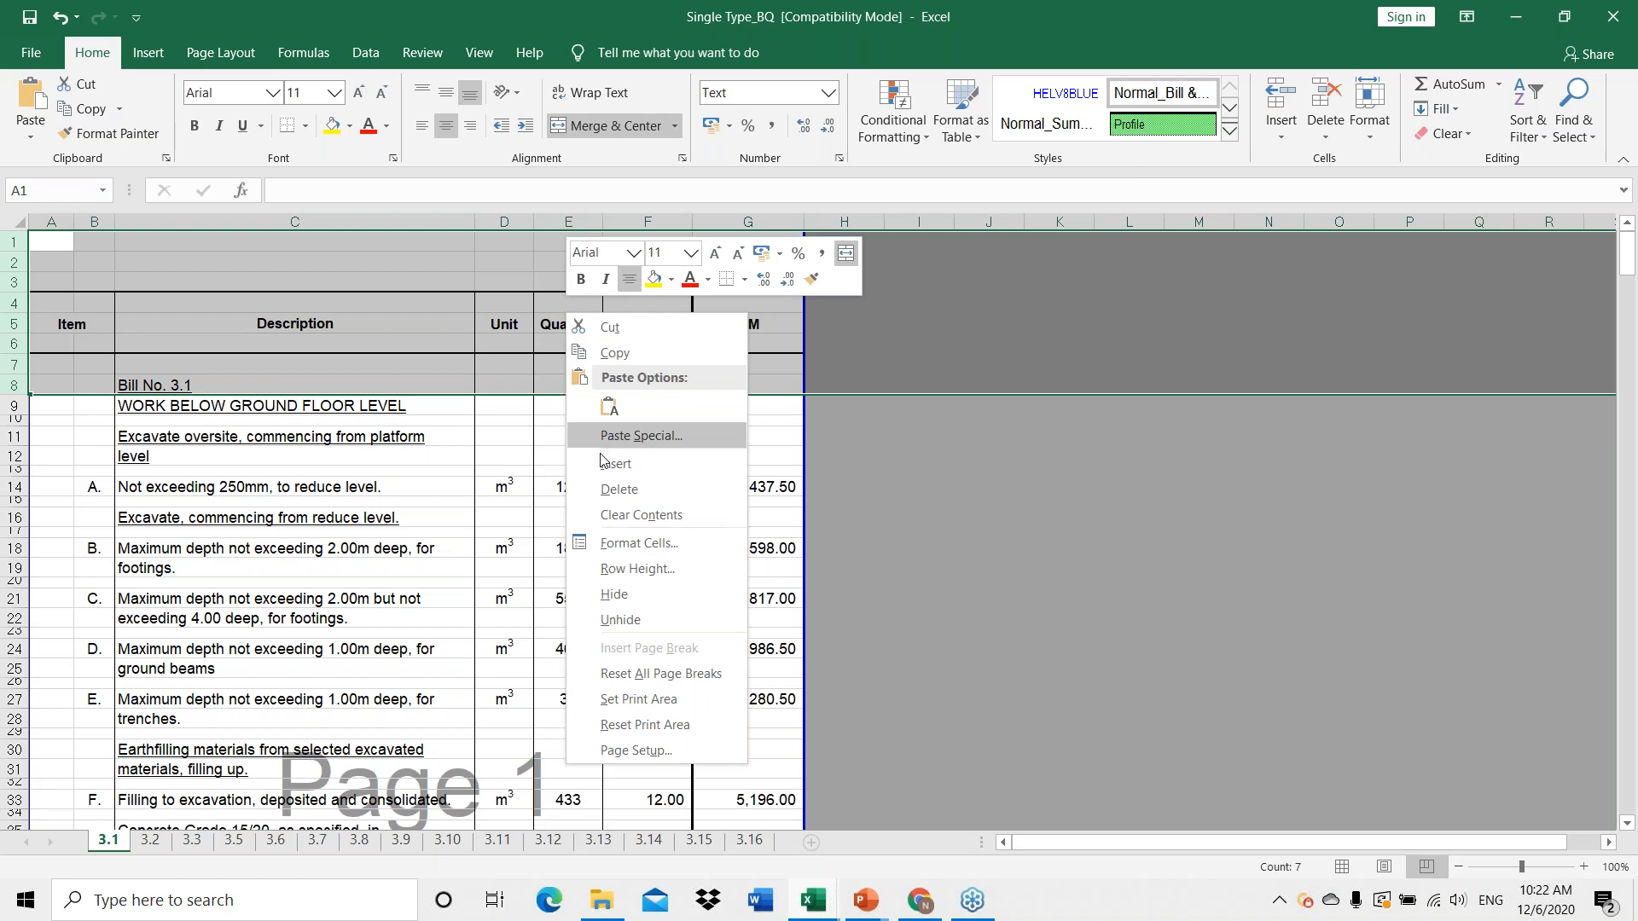
{"action": "left_click", "coordinate": [588, 488]}
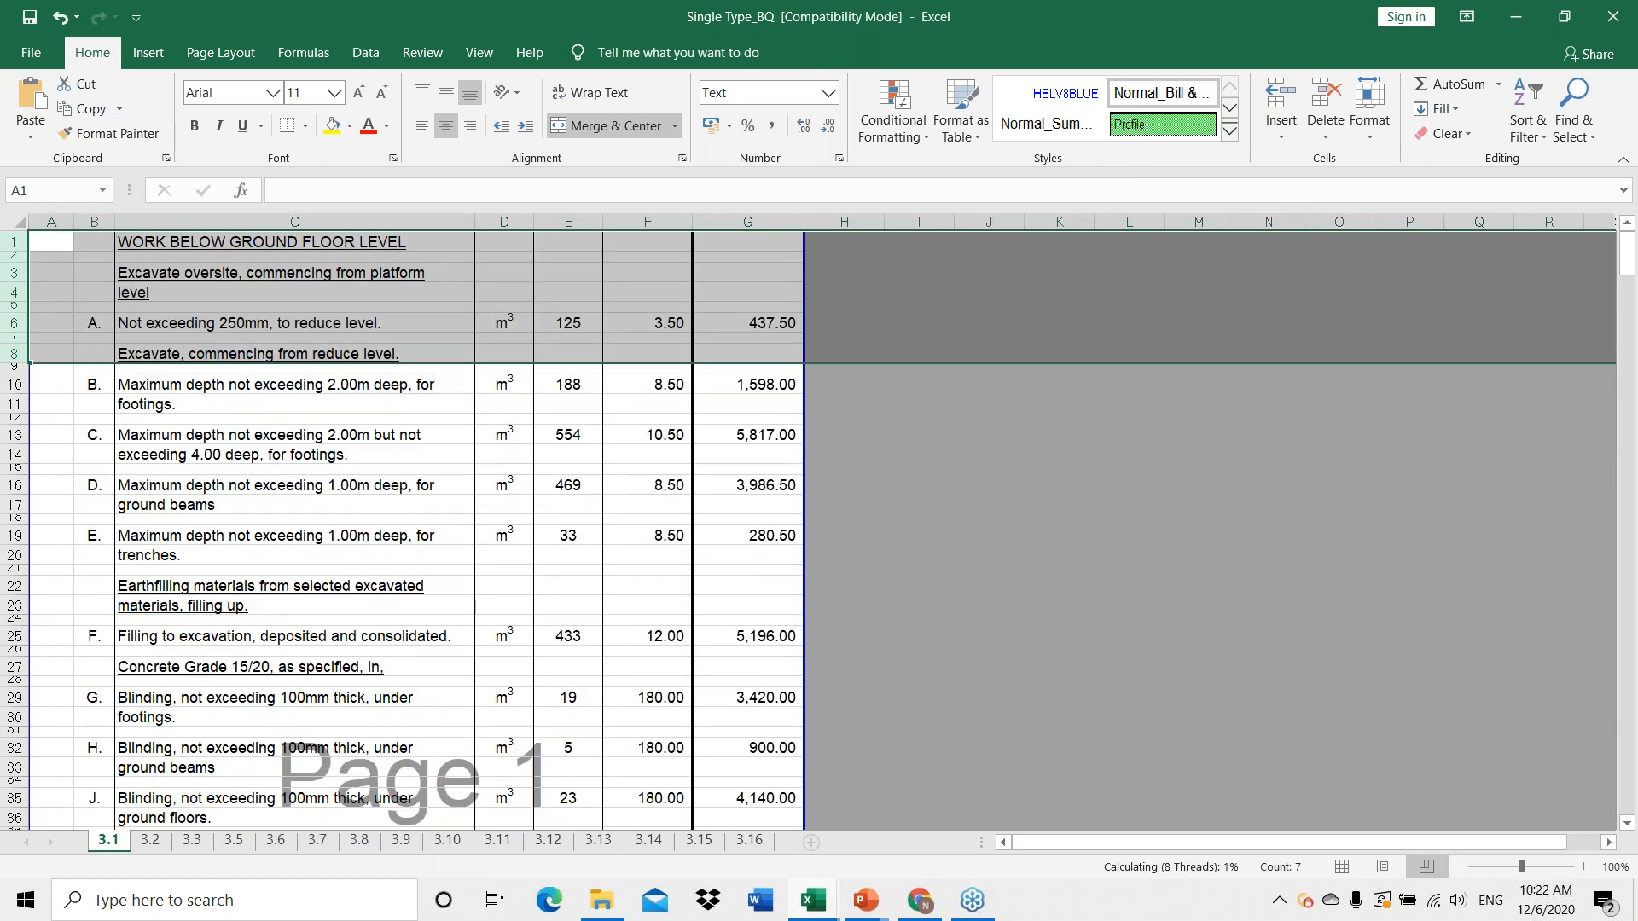
Delete rows 49 to 56, covering the To Collection total, the page footer and the continued Work Below Ground Floor Level heading.
{"action": "scroll", "coordinate": [469, 417], "scroll_direction": "down", "scroll_amount": 6}
{"action": "scroll", "coordinate": [469, 417], "scroll_direction": "down", "scroll_amount": 3}
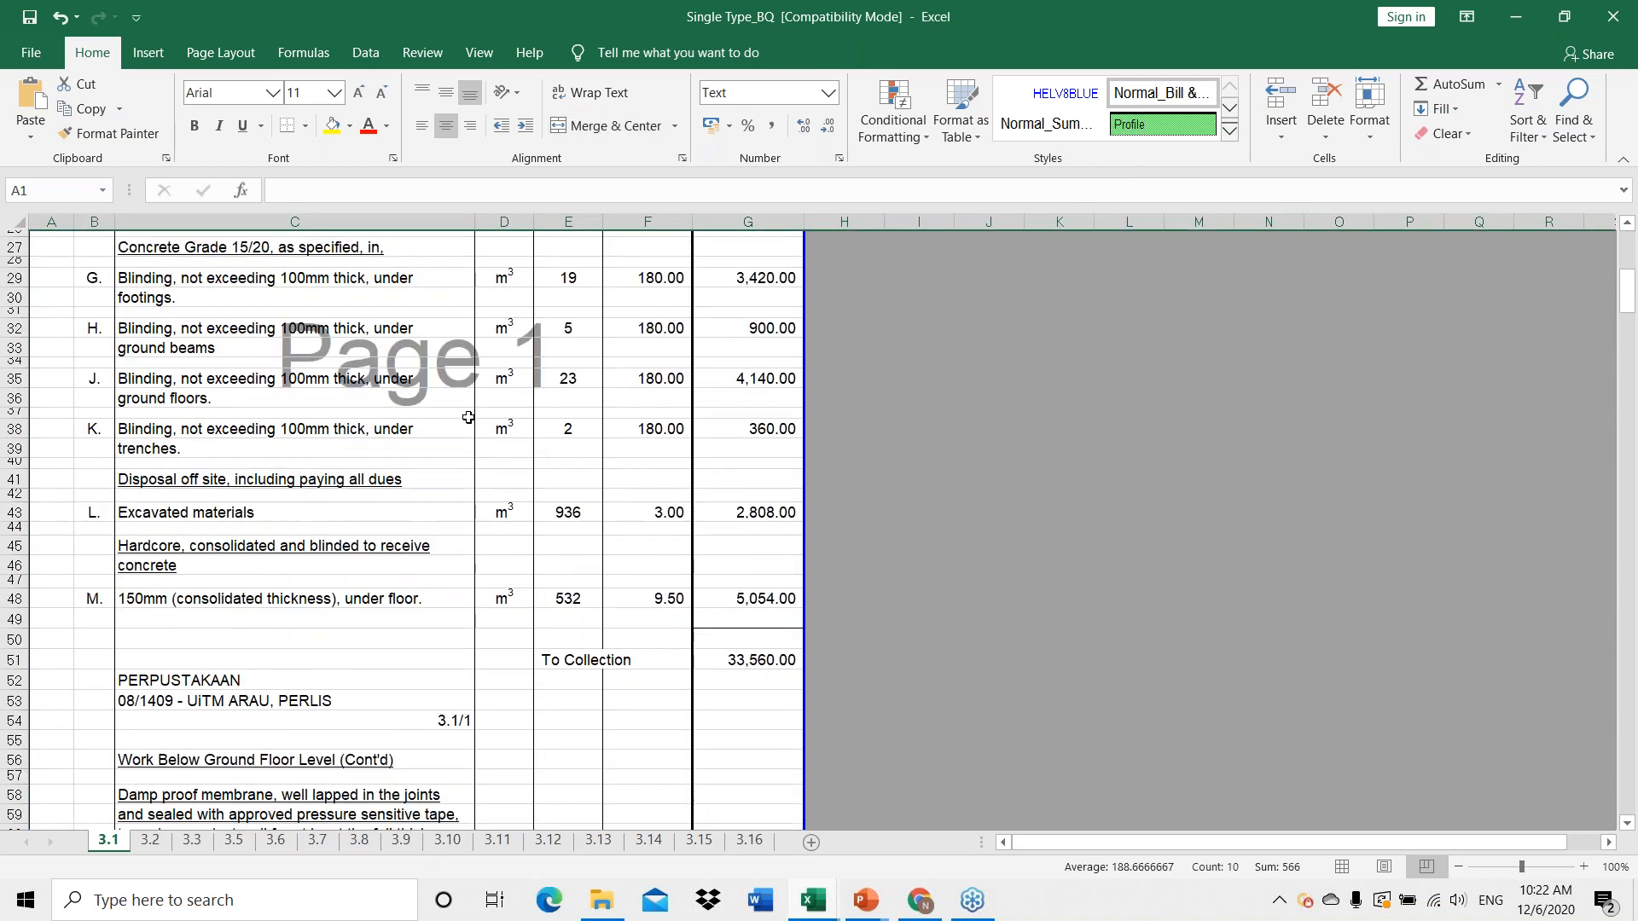
{"action": "left_click_drag", "start_coordinate": [13, 593], "coordinate": [7, 736]}
{"action": "right_click", "coordinate": [194, 692]}
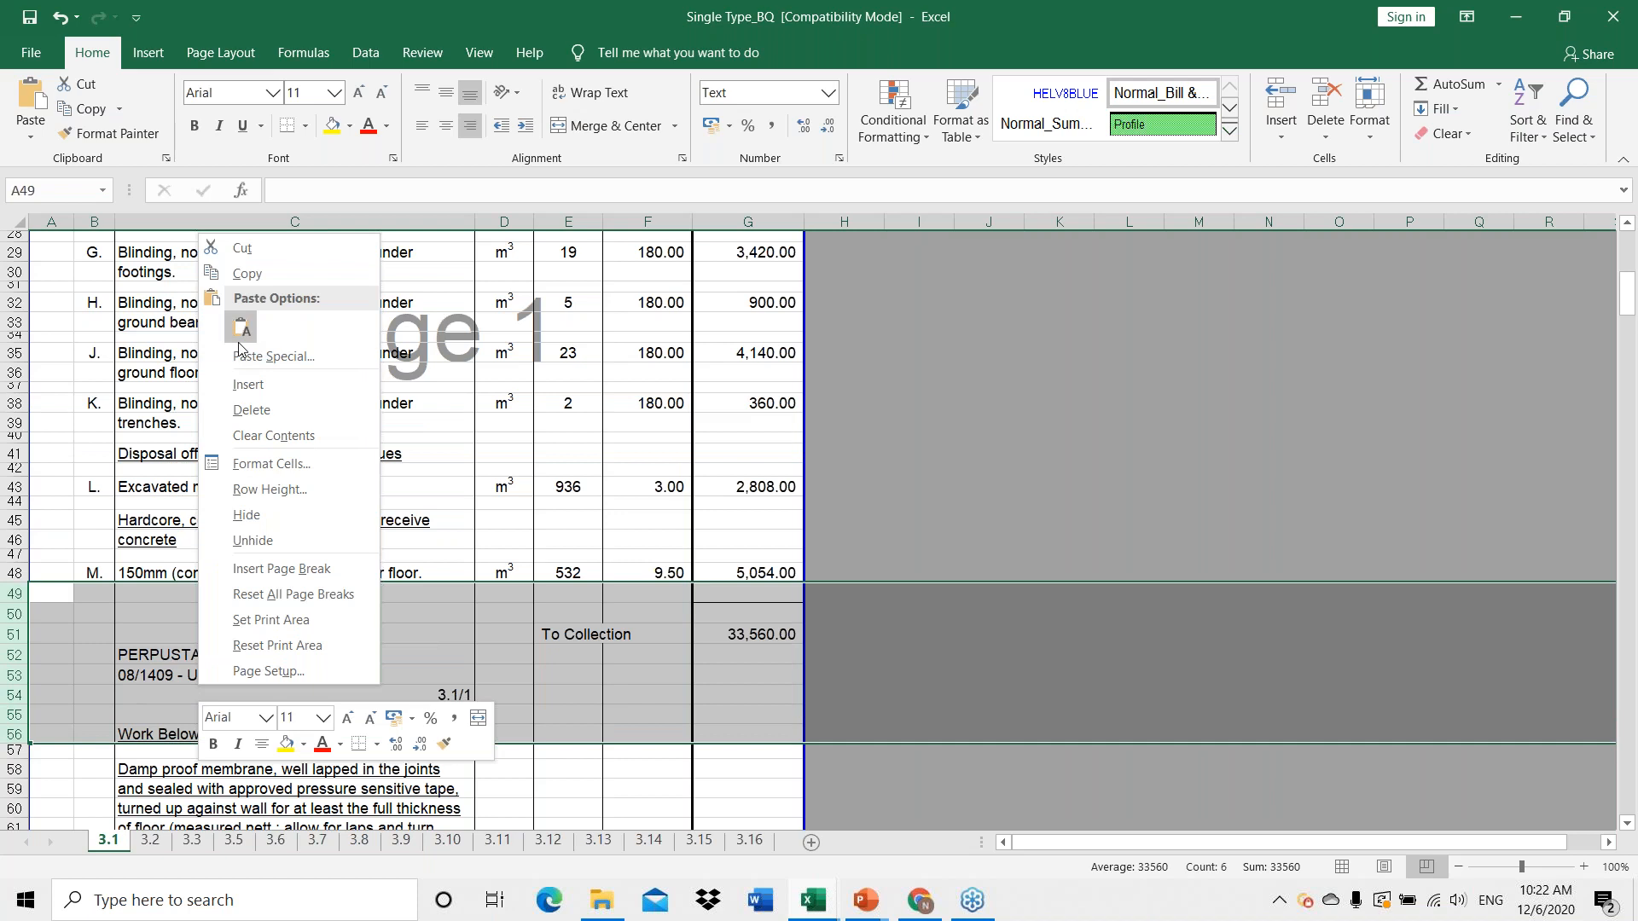
{"action": "left_click", "coordinate": [252, 410]}
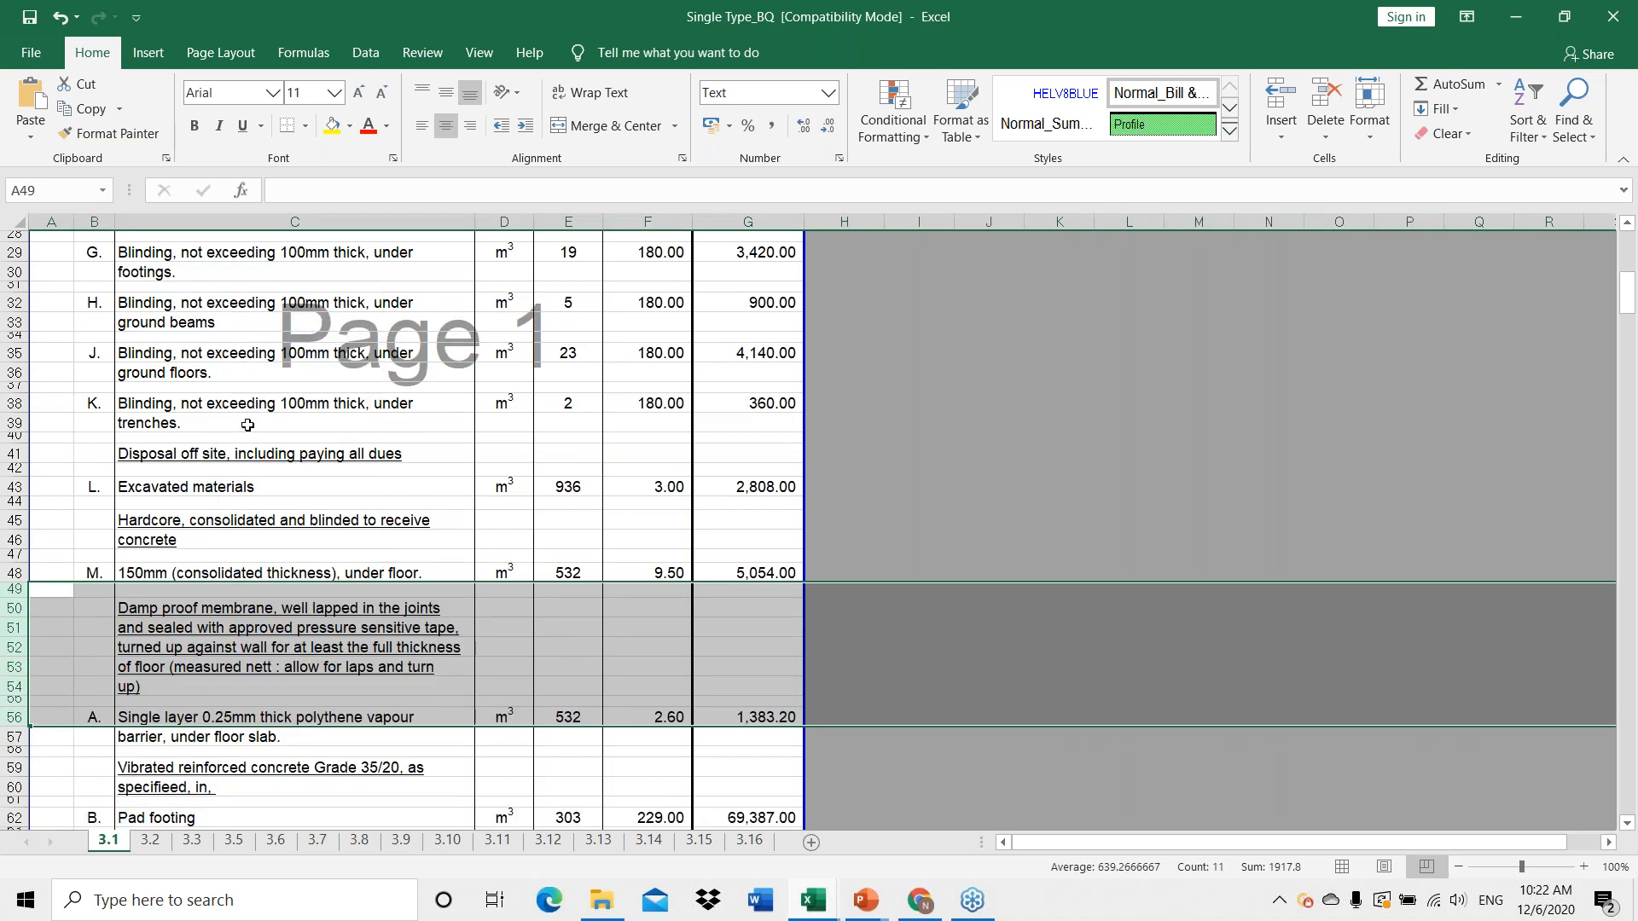
Delete rows 319 to 382 of sheet 3.1, covering the last To Collection total, the page footer and the Collection page.
{"action": "scroll", "coordinate": [1629, 454], "scroll_direction": "down", "scroll_amount": 11}
{"action": "left_click_drag", "start_coordinate": [1636, 369], "coordinate": [1629, 729]}
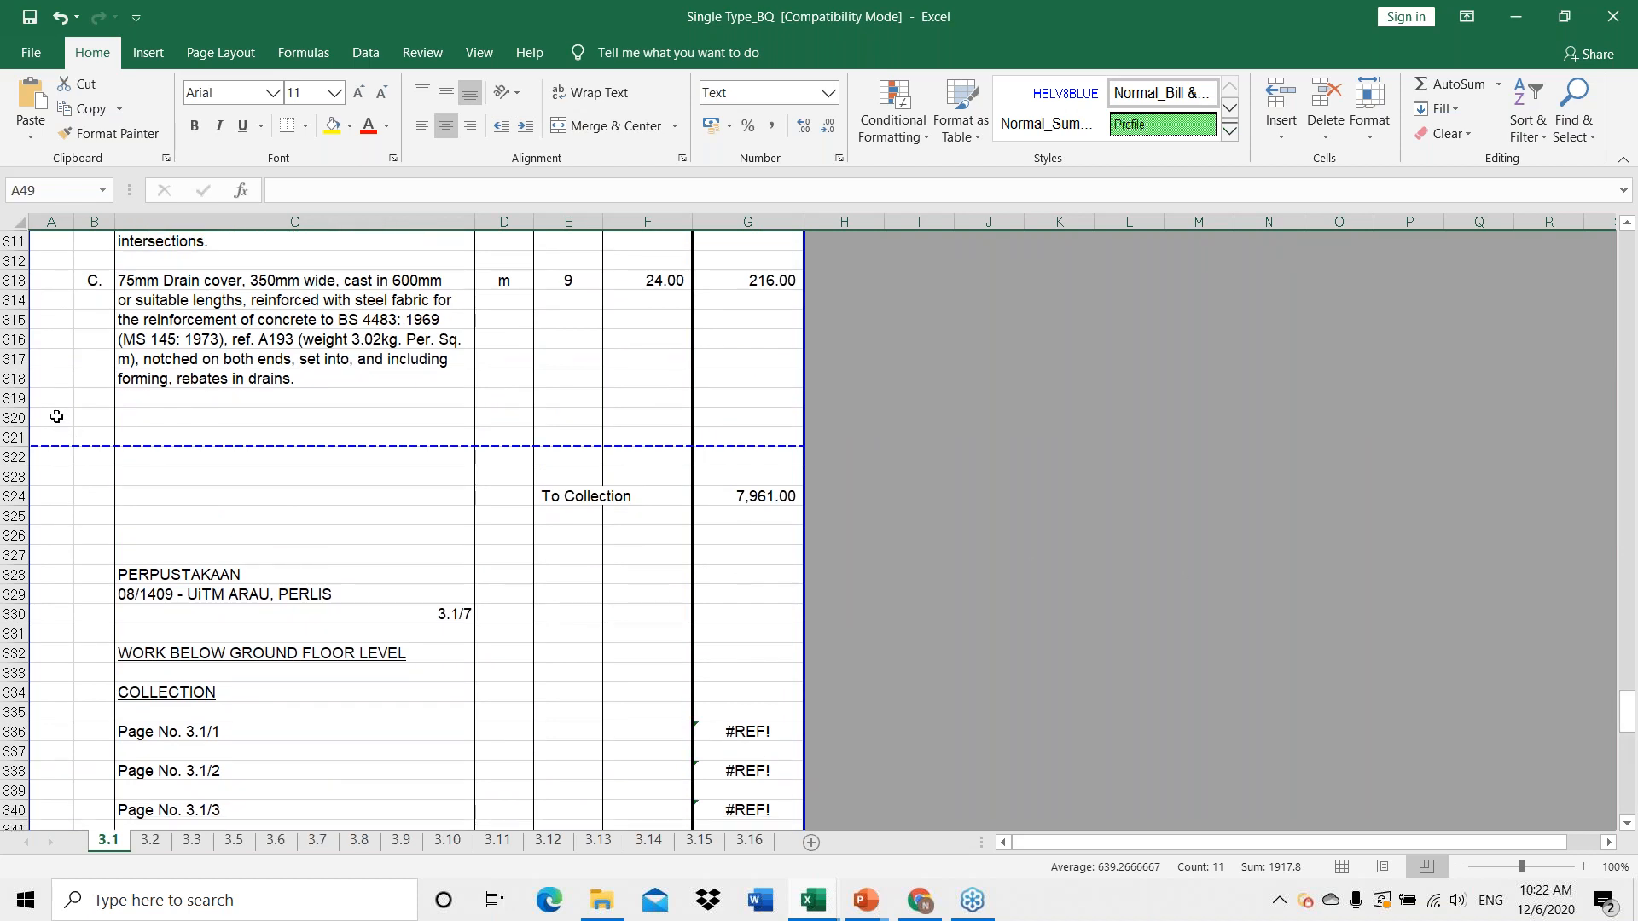
{"action": "left_click_drag", "start_coordinate": [17, 397], "coordinate": [38, 650]}
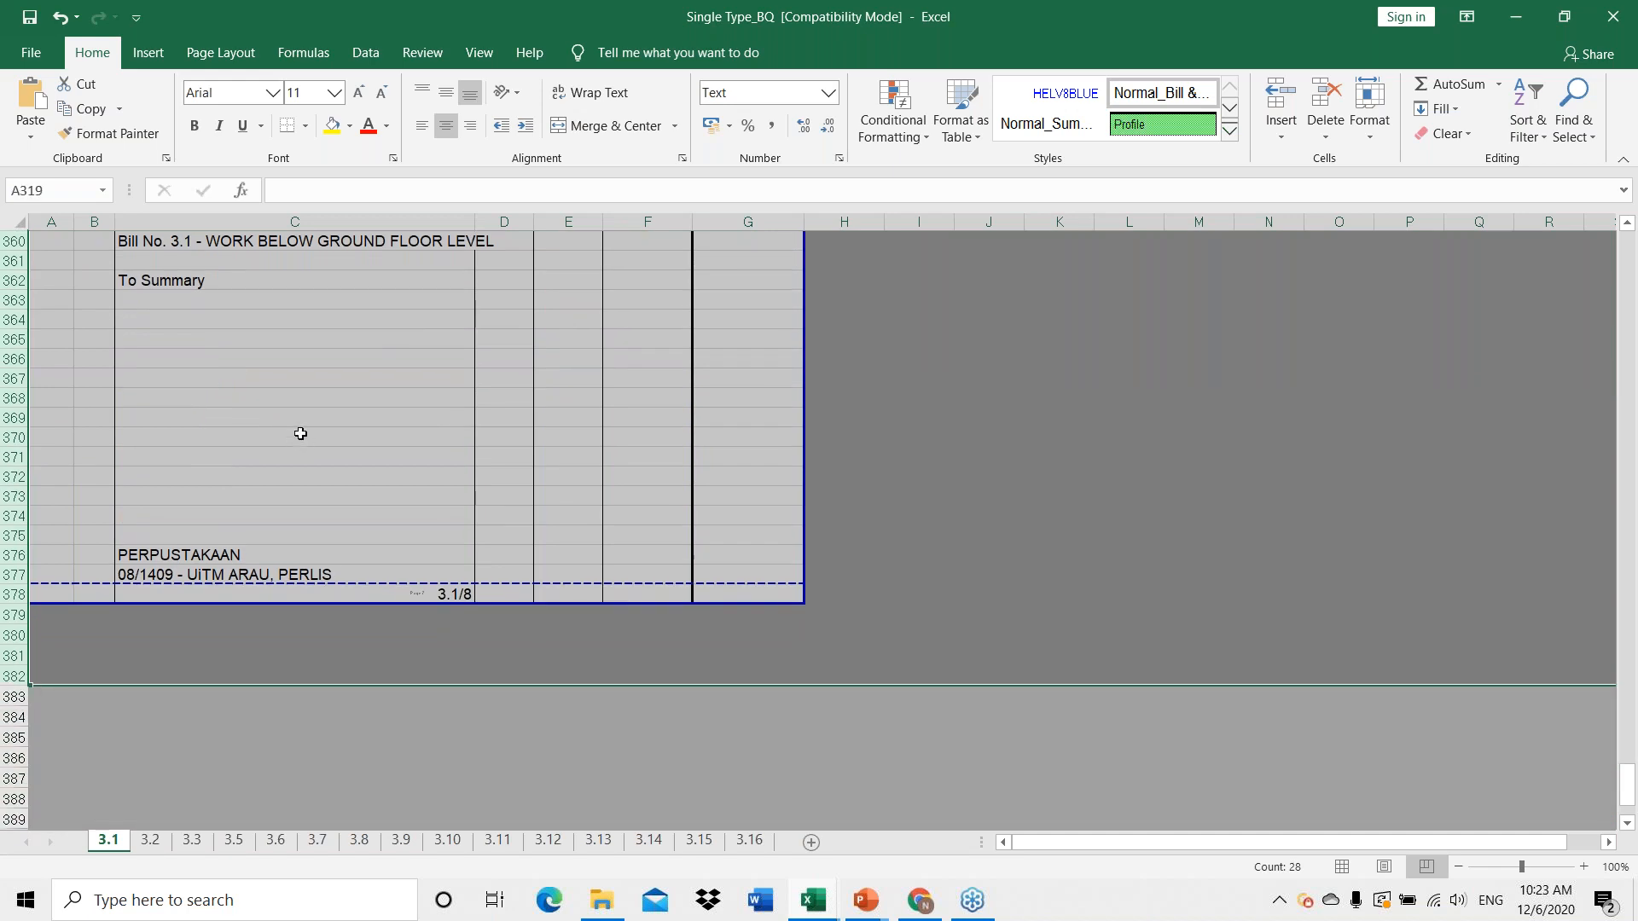
{"action": "right_click", "coordinate": [303, 426]}
{"action": "left_click", "coordinate": [335, 602]}
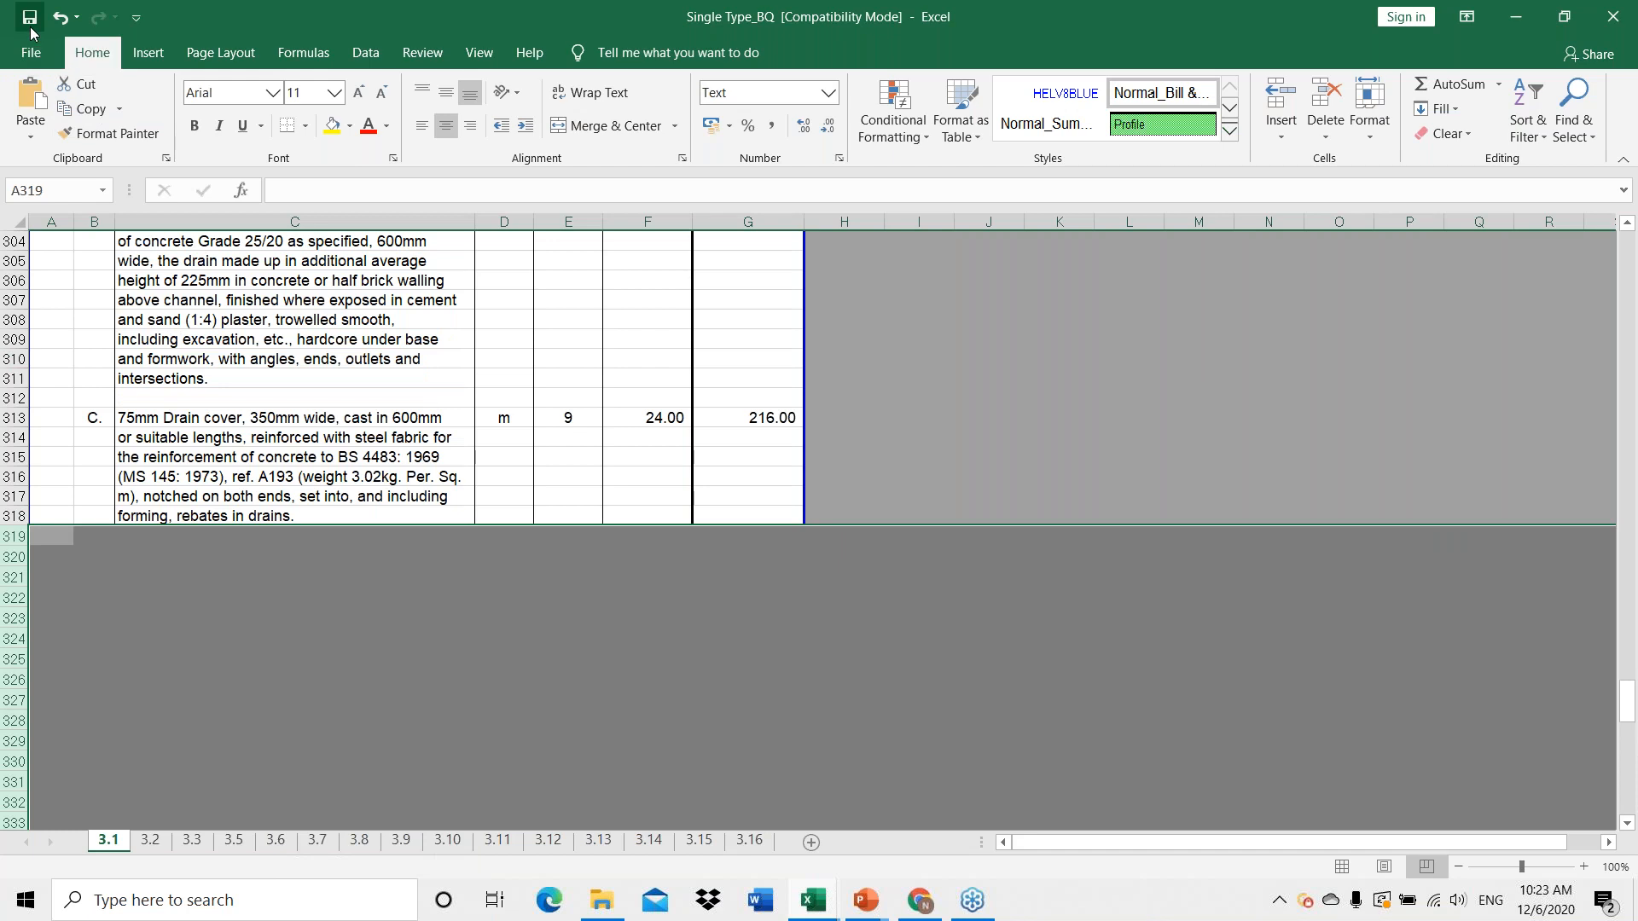
Switch to BuildSpace and start an Excel import into BILL NO 2 with the Single Type_BQ workbook from the BQ Sample folder.
{"action": "key", "text": "alt+Tab"}
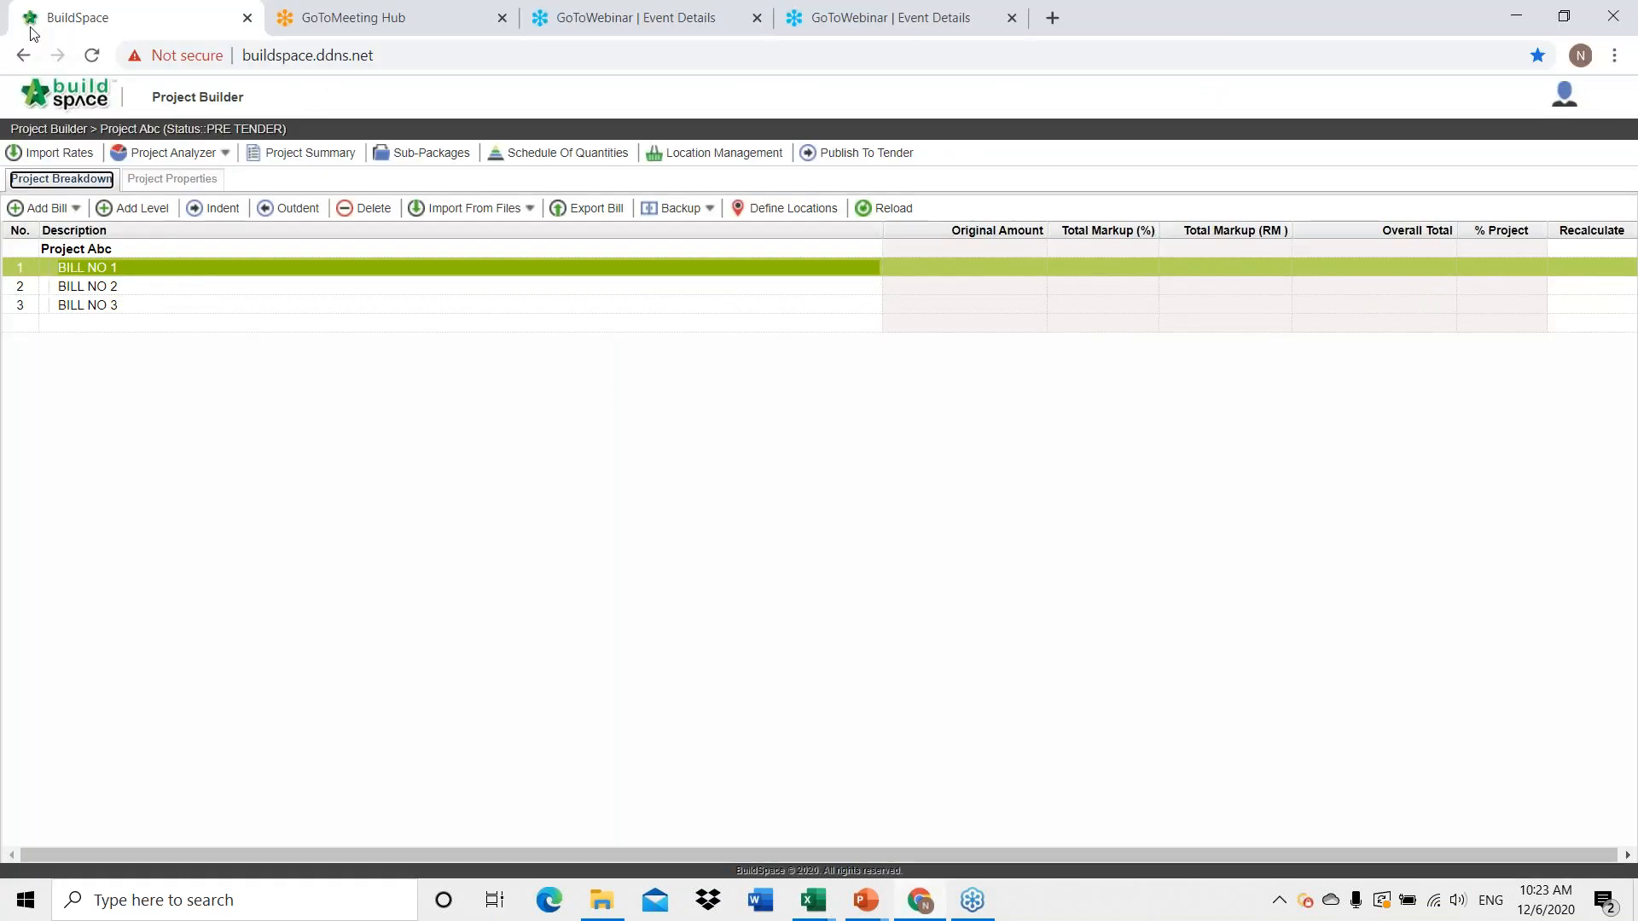
{"action": "left_click", "coordinate": [153, 292]}
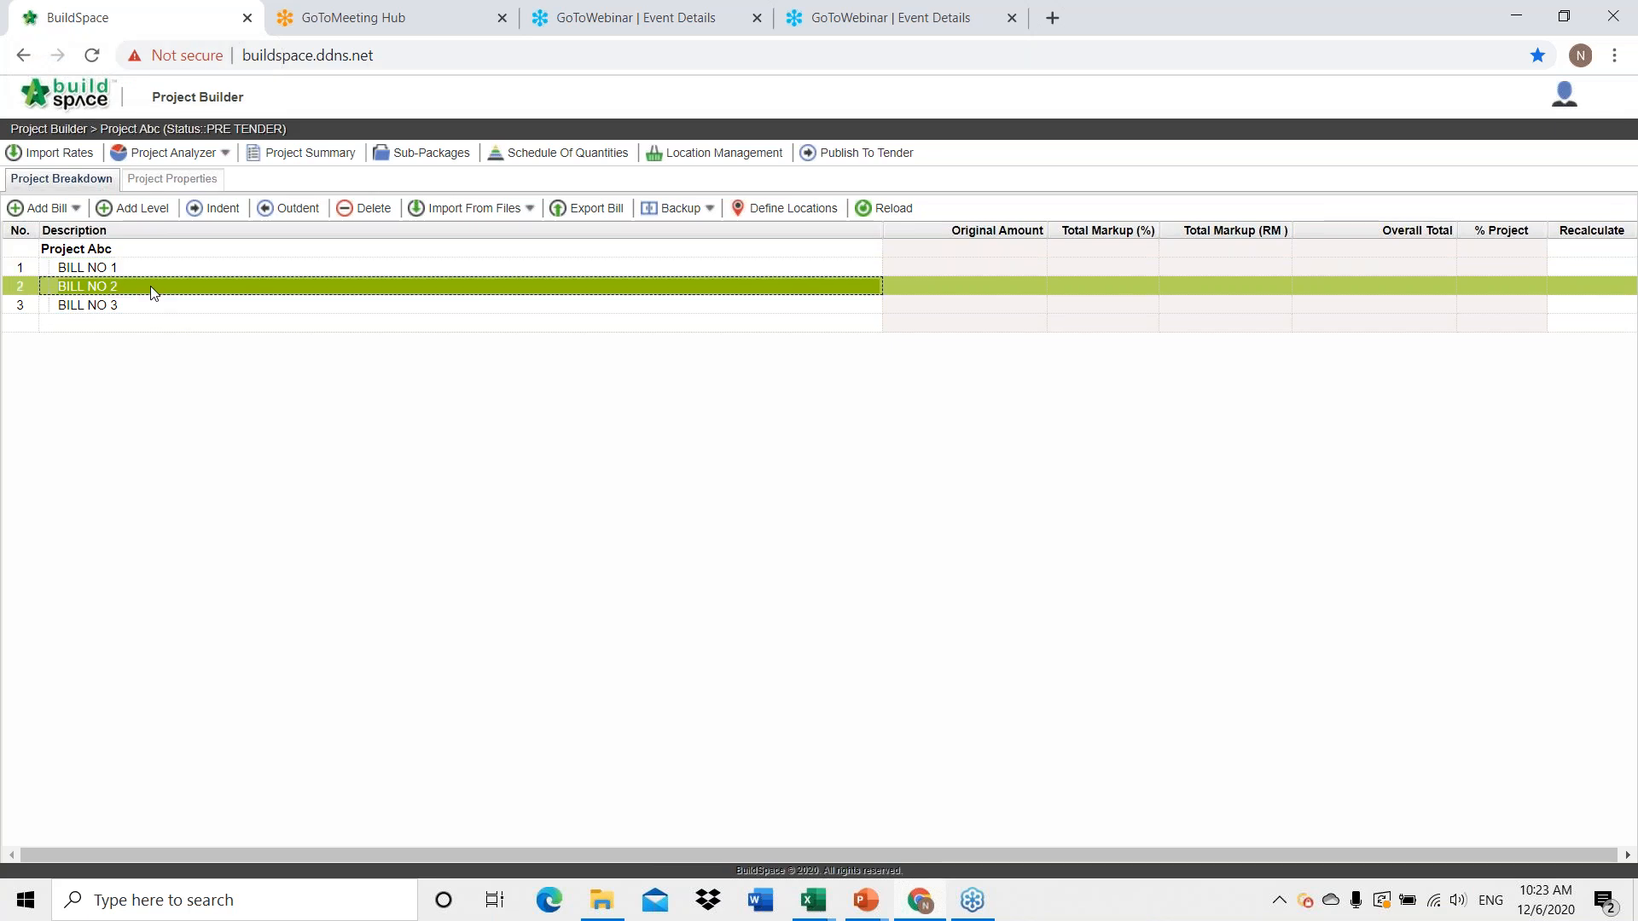
{"action": "left_click", "coordinate": [438, 217]}
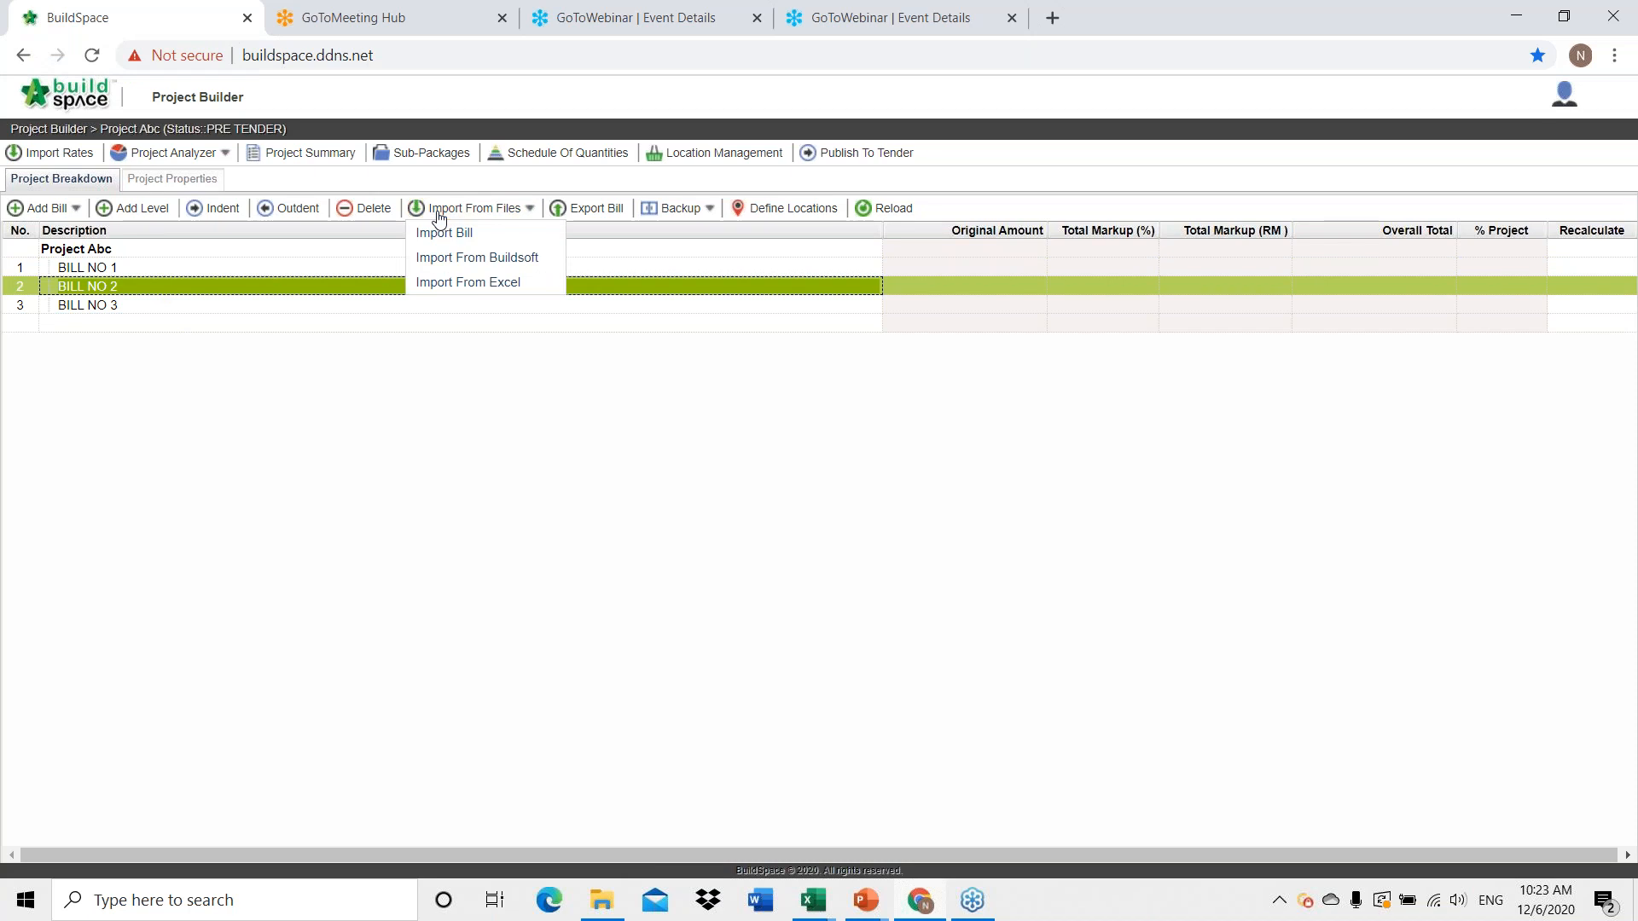
{"action": "left_click", "coordinate": [441, 283]}
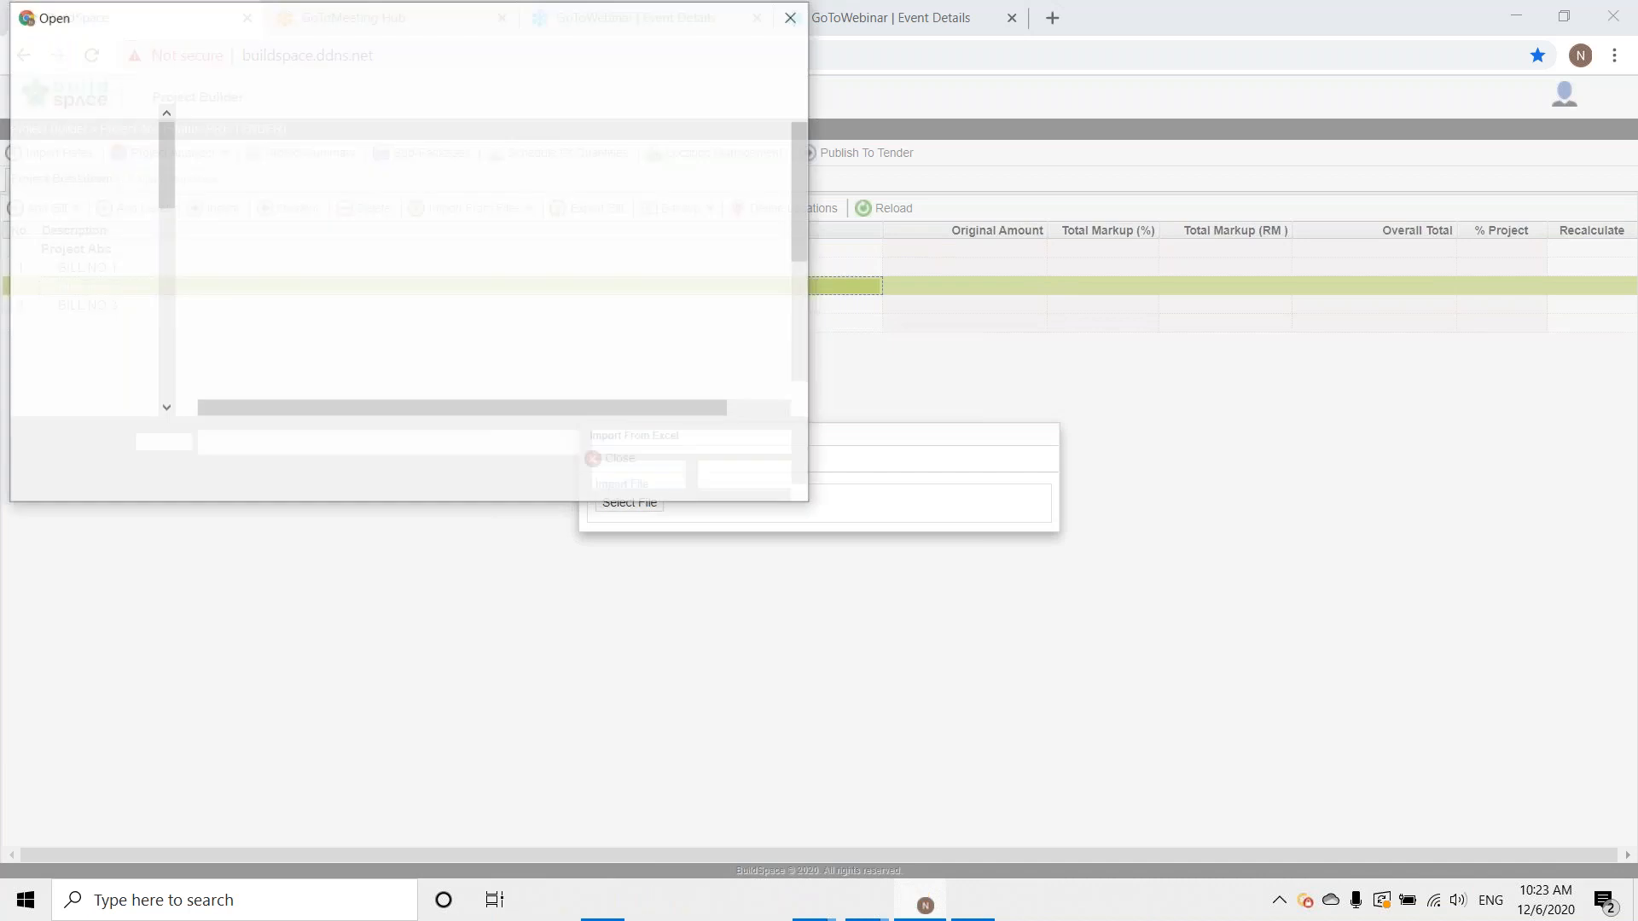
{"action": "scroll", "coordinate": [332, 247], "scroll_direction": "down", "scroll_amount": 3}
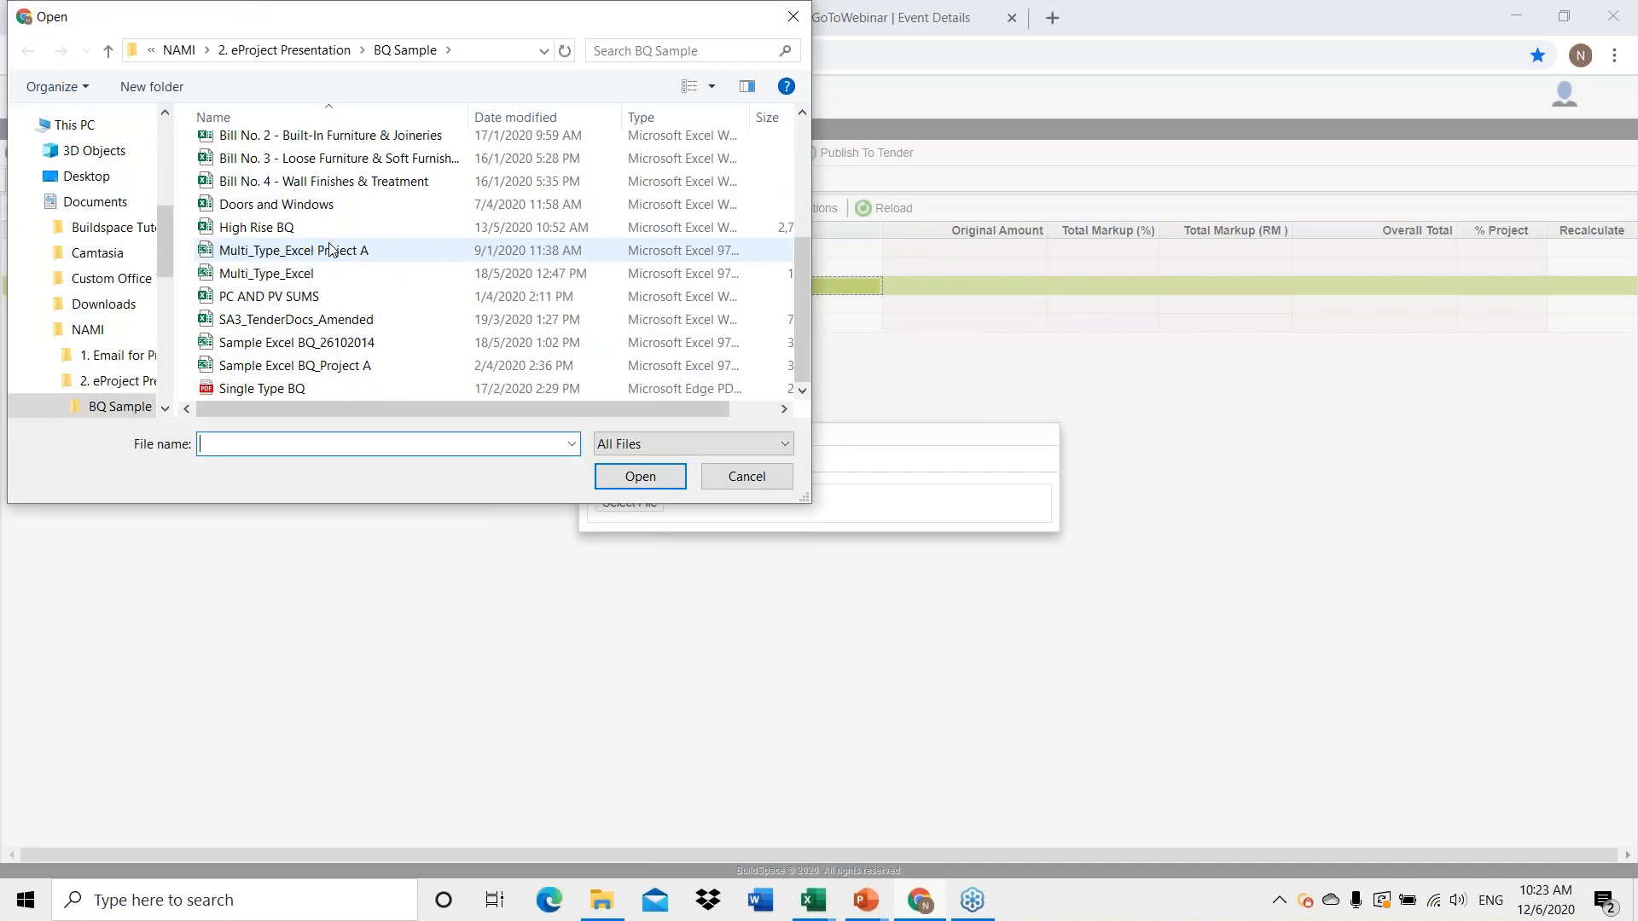
{"action": "left_click", "coordinate": [355, 369]}
{"action": "left_click", "coordinate": [614, 480]}
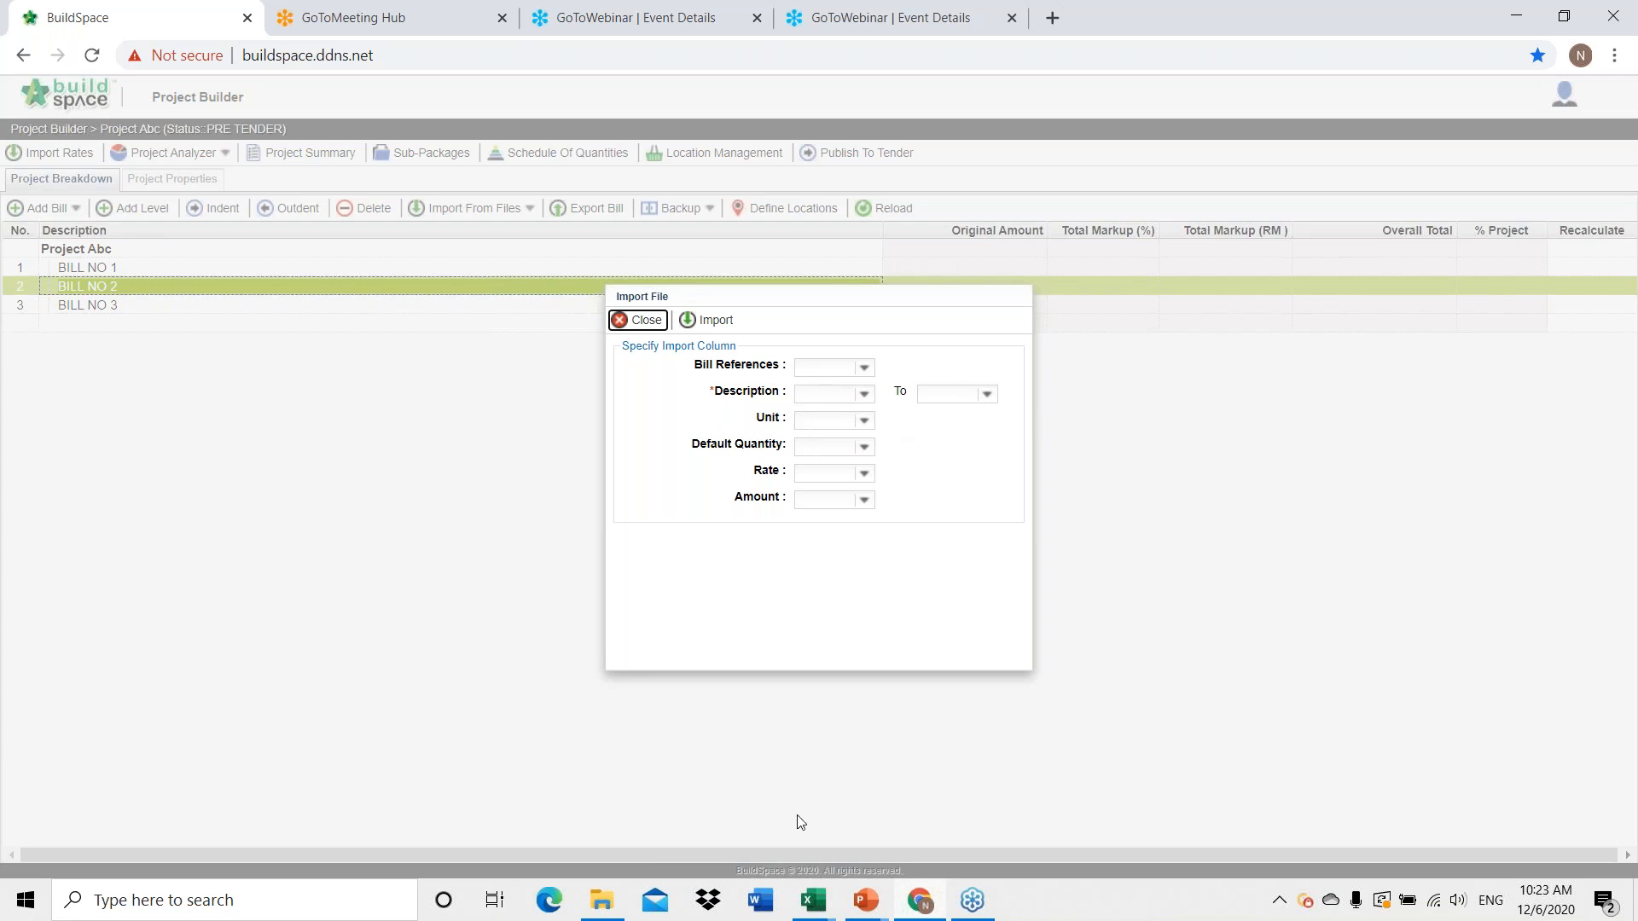
Check in the Single Type_BQ workbook which columns hold the description, unit, quantity and rate.
{"action": "mouse_move", "coordinate": [813, 903]}
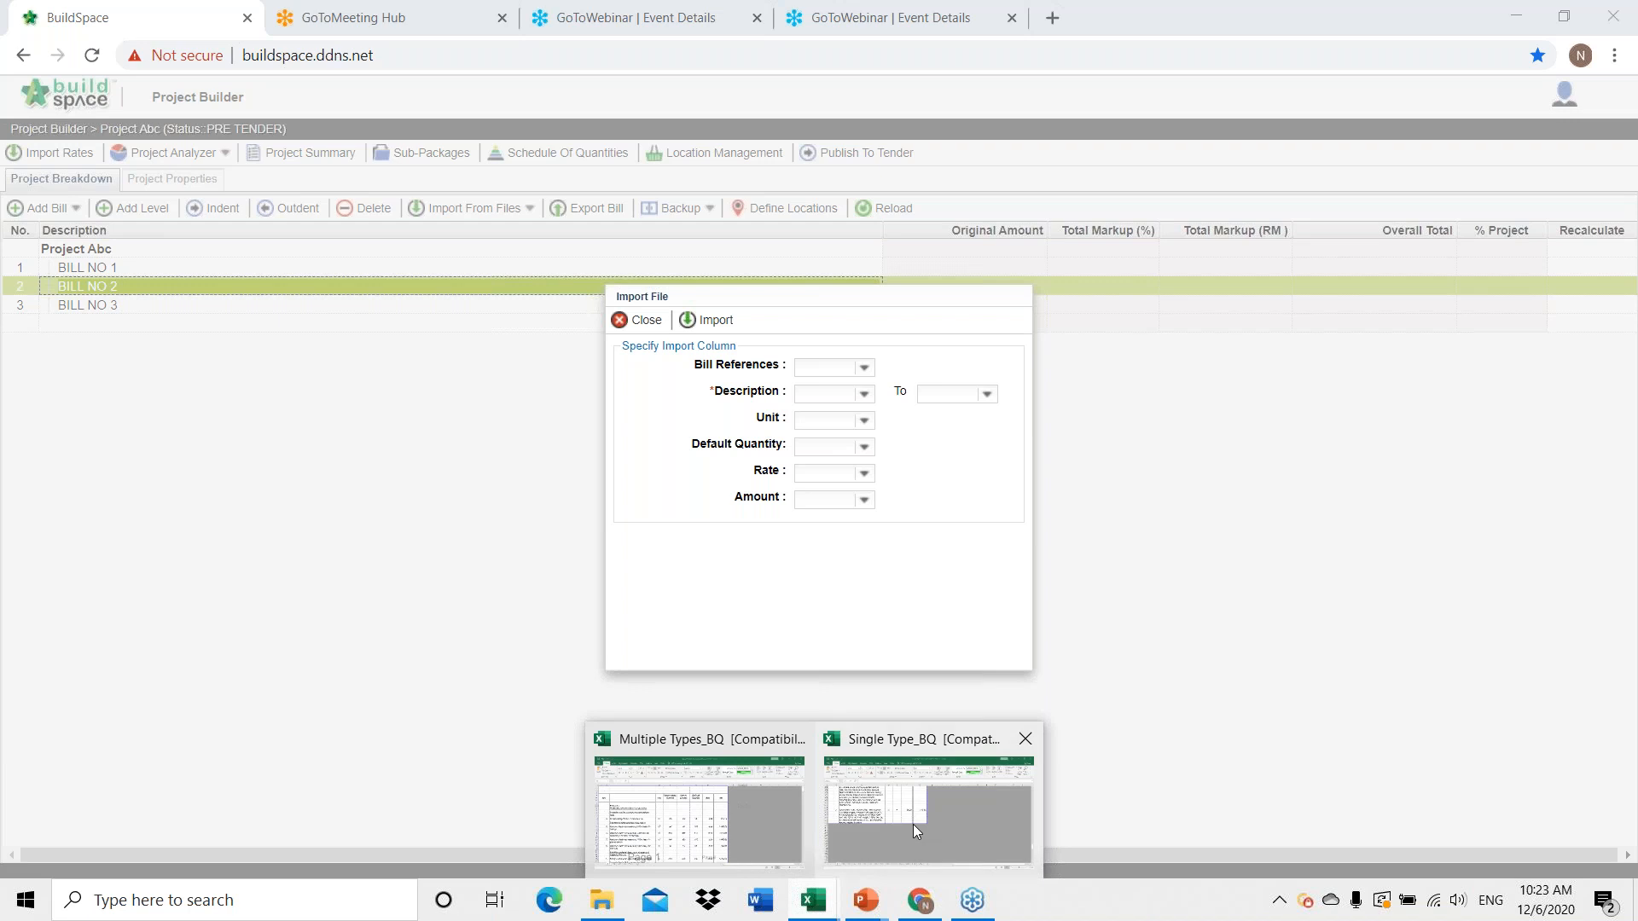
{"action": "left_click", "coordinate": [913, 824]}
{"action": "scroll", "coordinate": [411, 431], "scroll_direction": "up", "scroll_amount": 8}
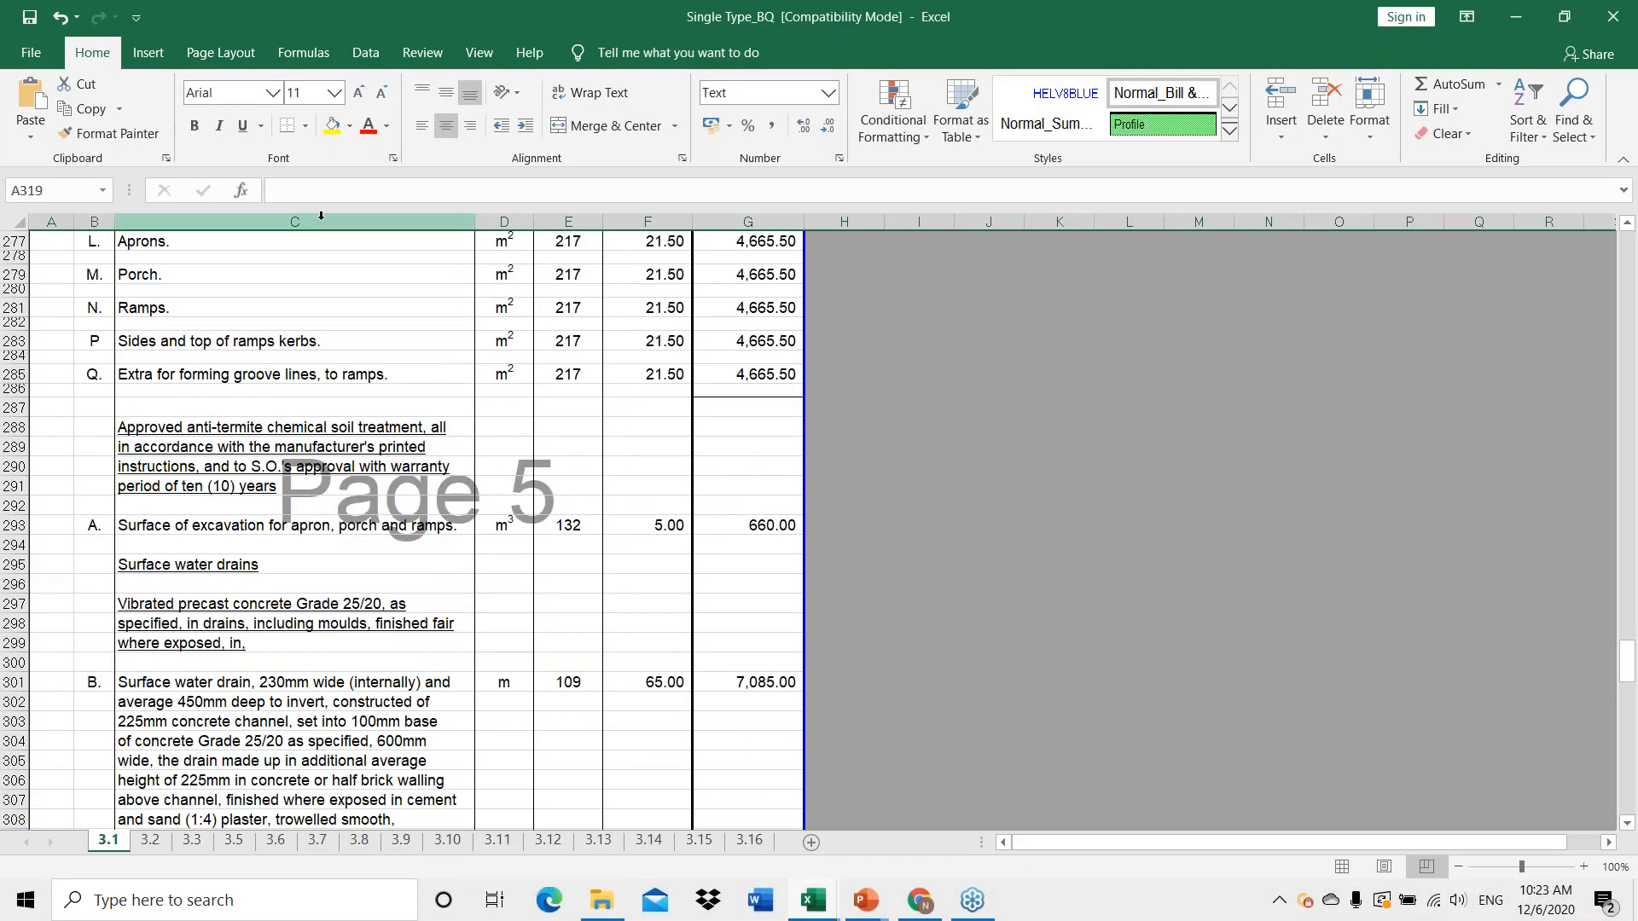
{"action": "left_click", "coordinate": [321, 217]}
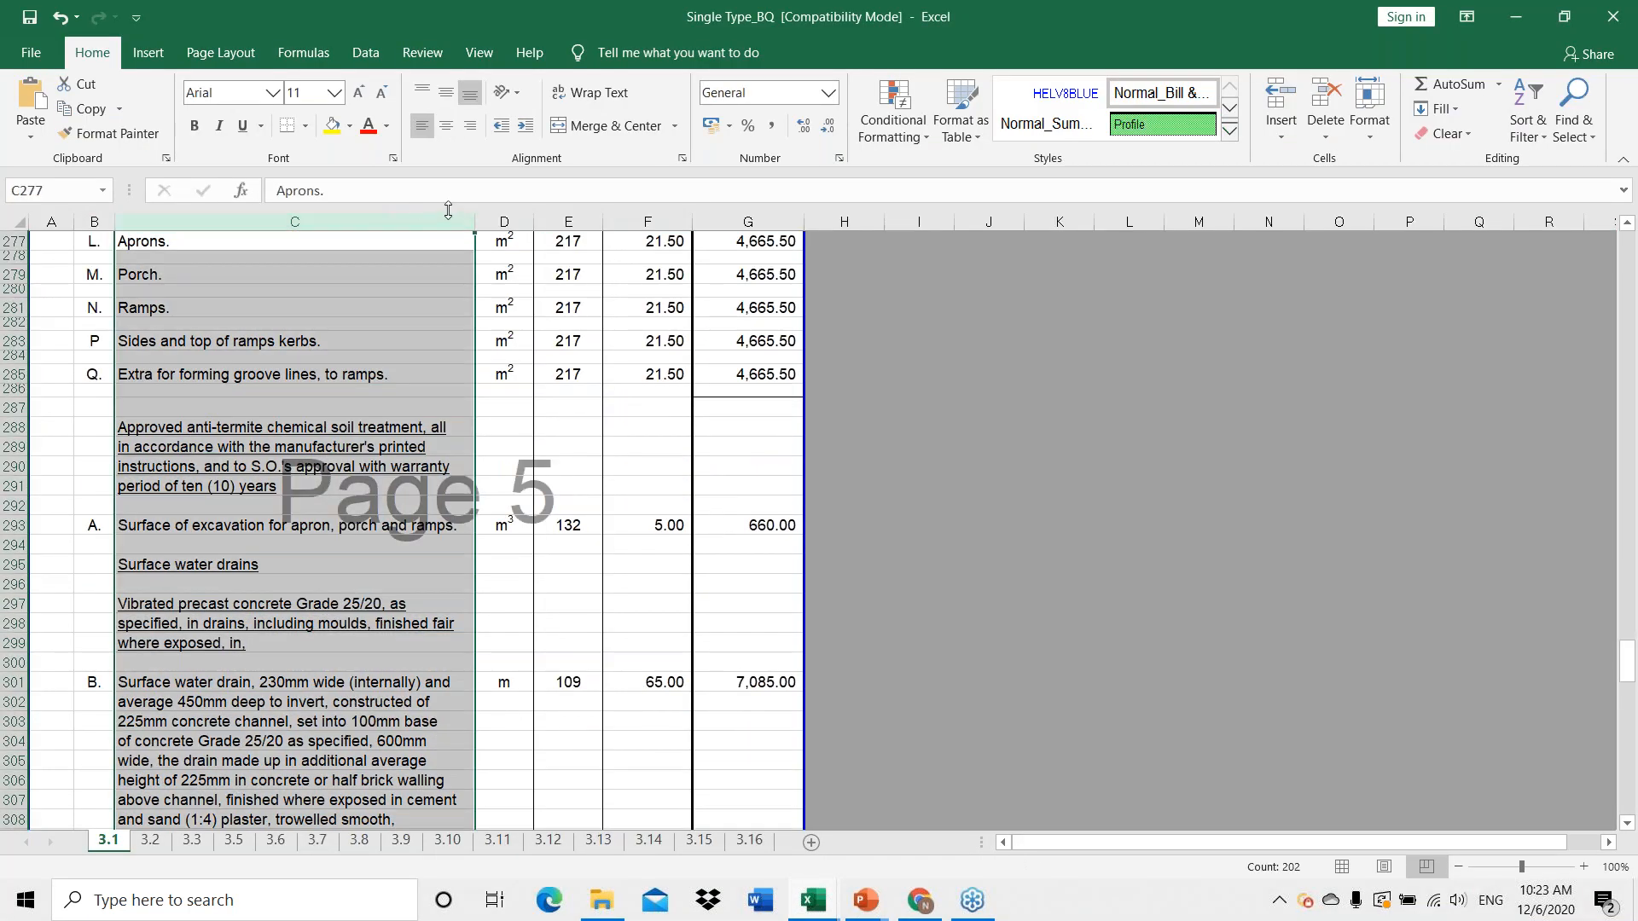
{"action": "left_click", "coordinate": [501, 219]}
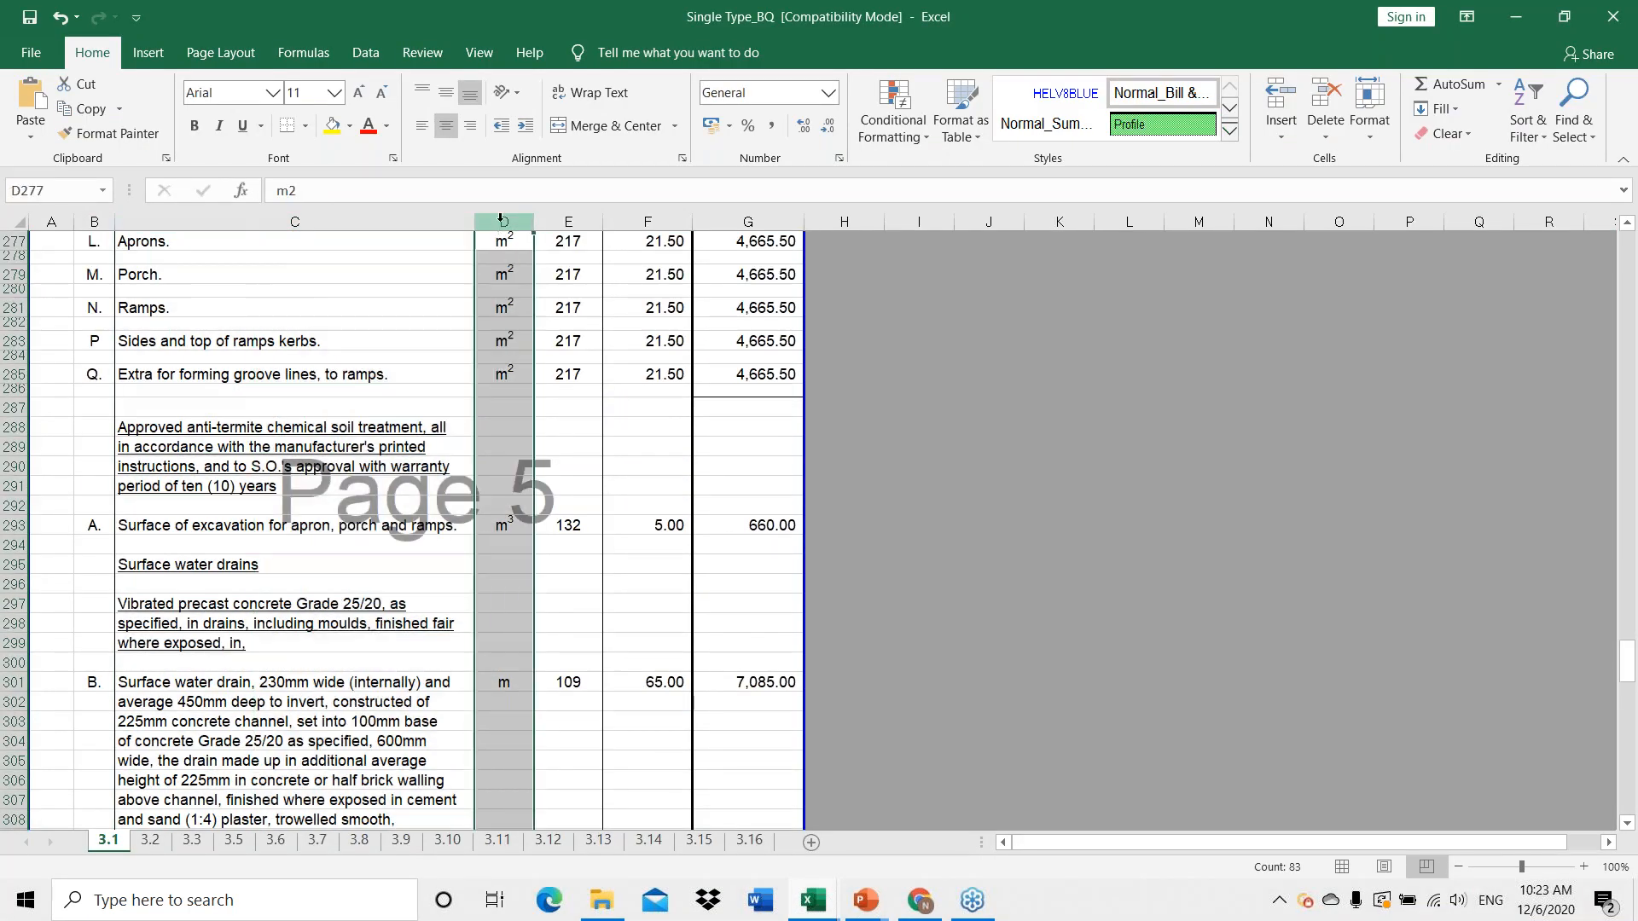
{"action": "left_click", "coordinate": [572, 220]}
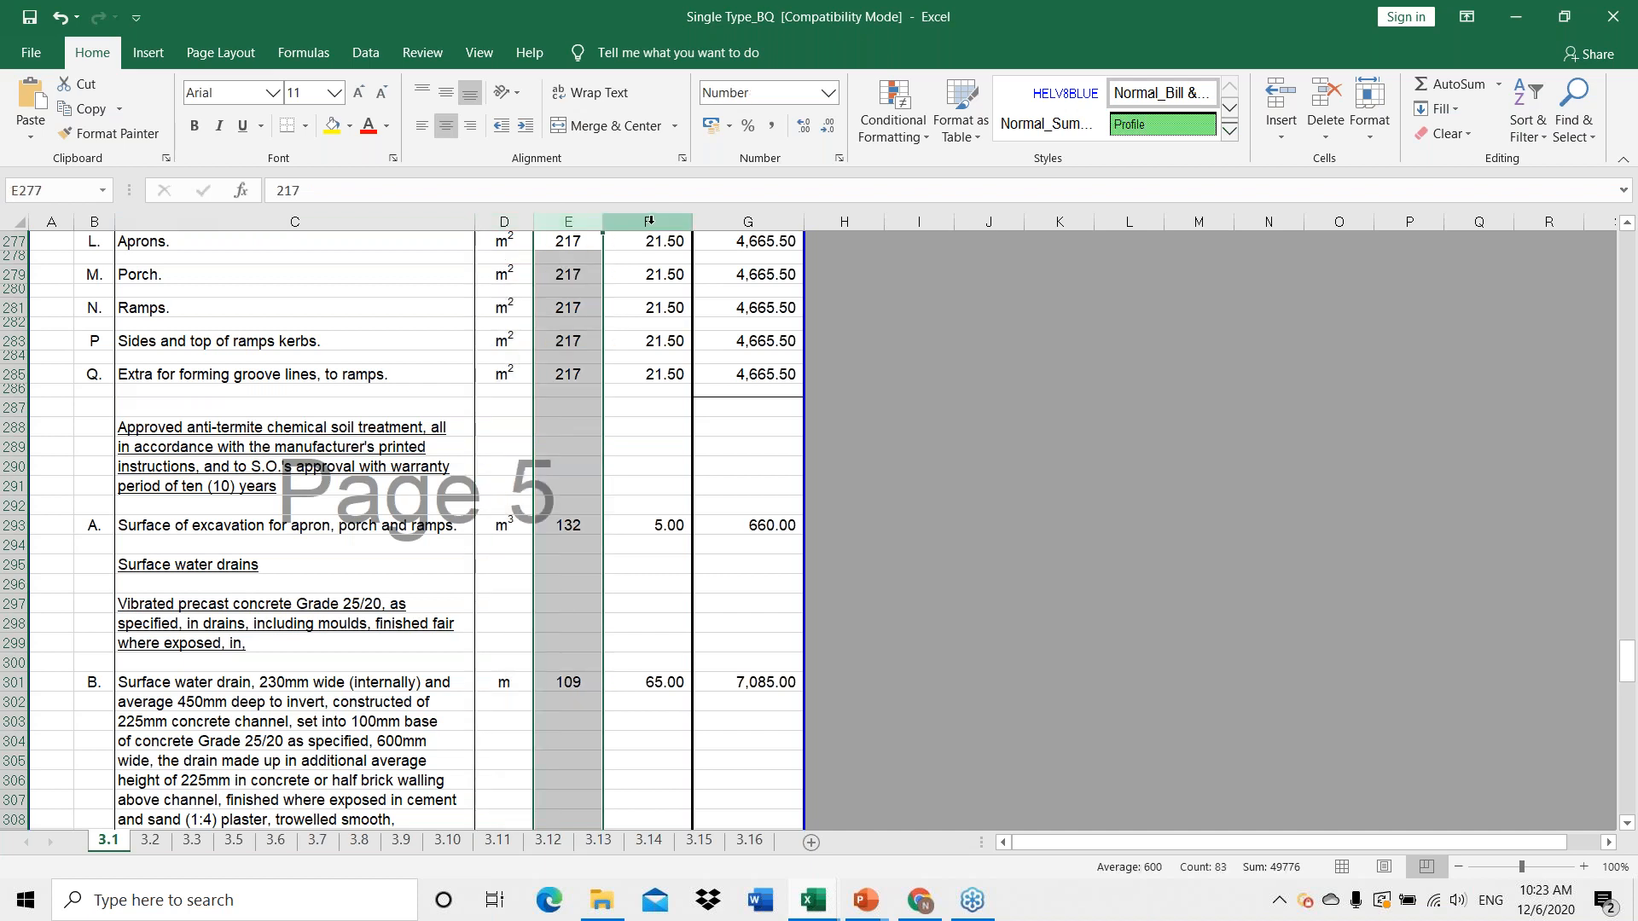
{"action": "left_click", "coordinate": [649, 221]}
Back in BuildSpace, map the import columns as Description C to C, Unit D, Default Quantity E and Rate F, and load the elements.
{"action": "left_click", "coordinate": [922, 906]}
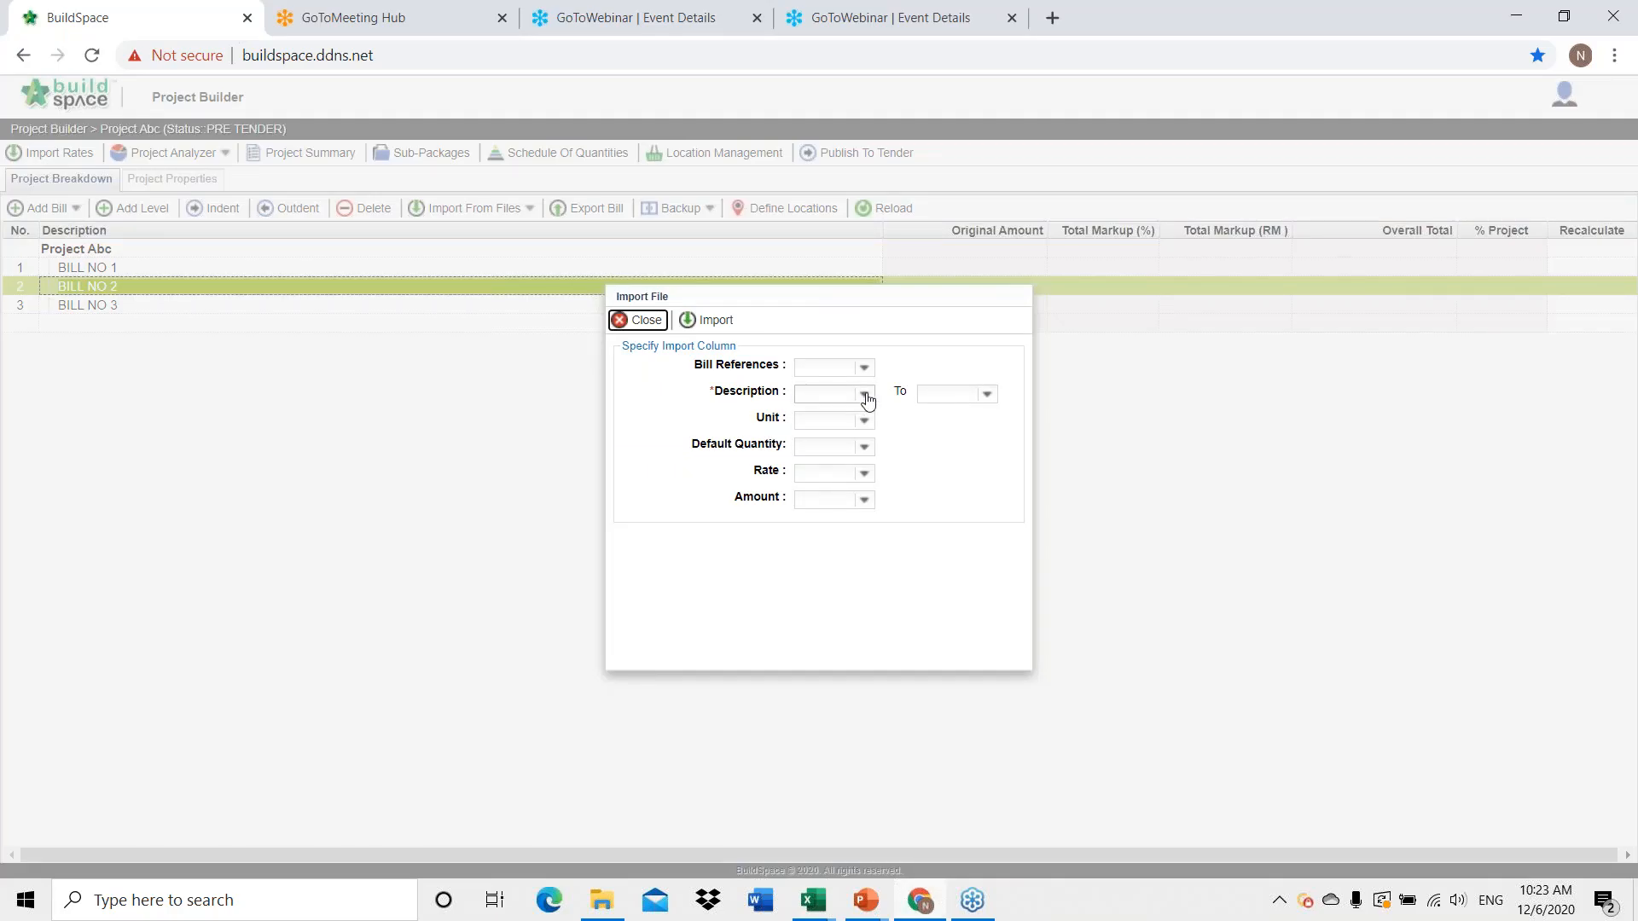
{"action": "left_click", "coordinate": [865, 395]}
{"action": "left_click", "coordinate": [833, 444]}
{"action": "left_click", "coordinate": [987, 394]}
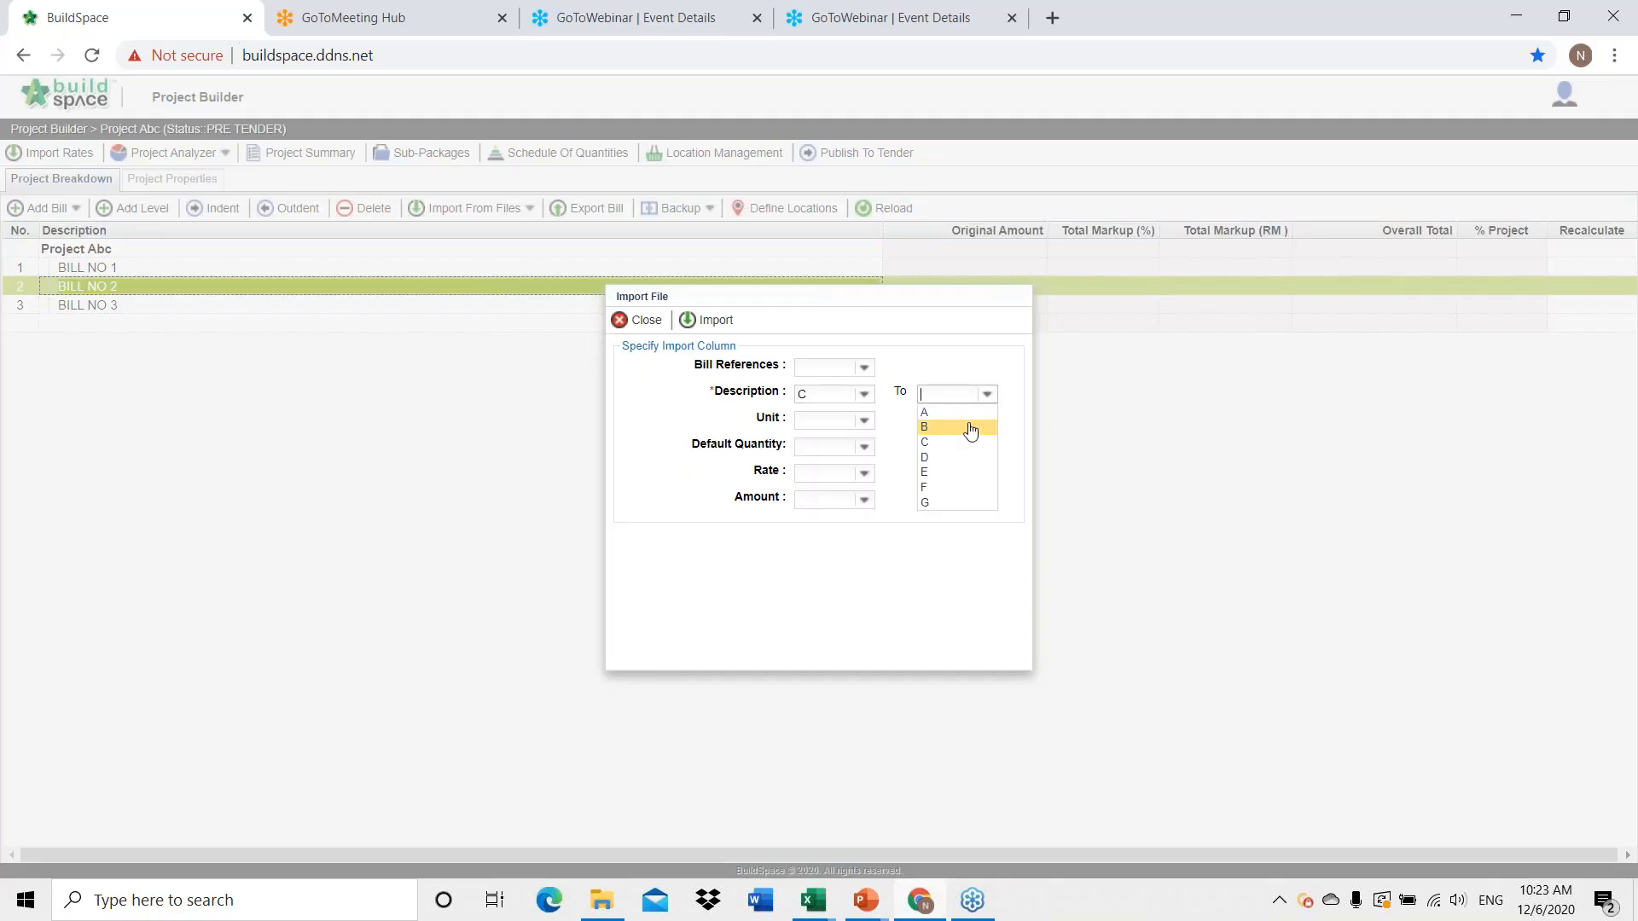
{"action": "left_click", "coordinate": [957, 442]}
{"action": "left_click", "coordinate": [866, 421]}
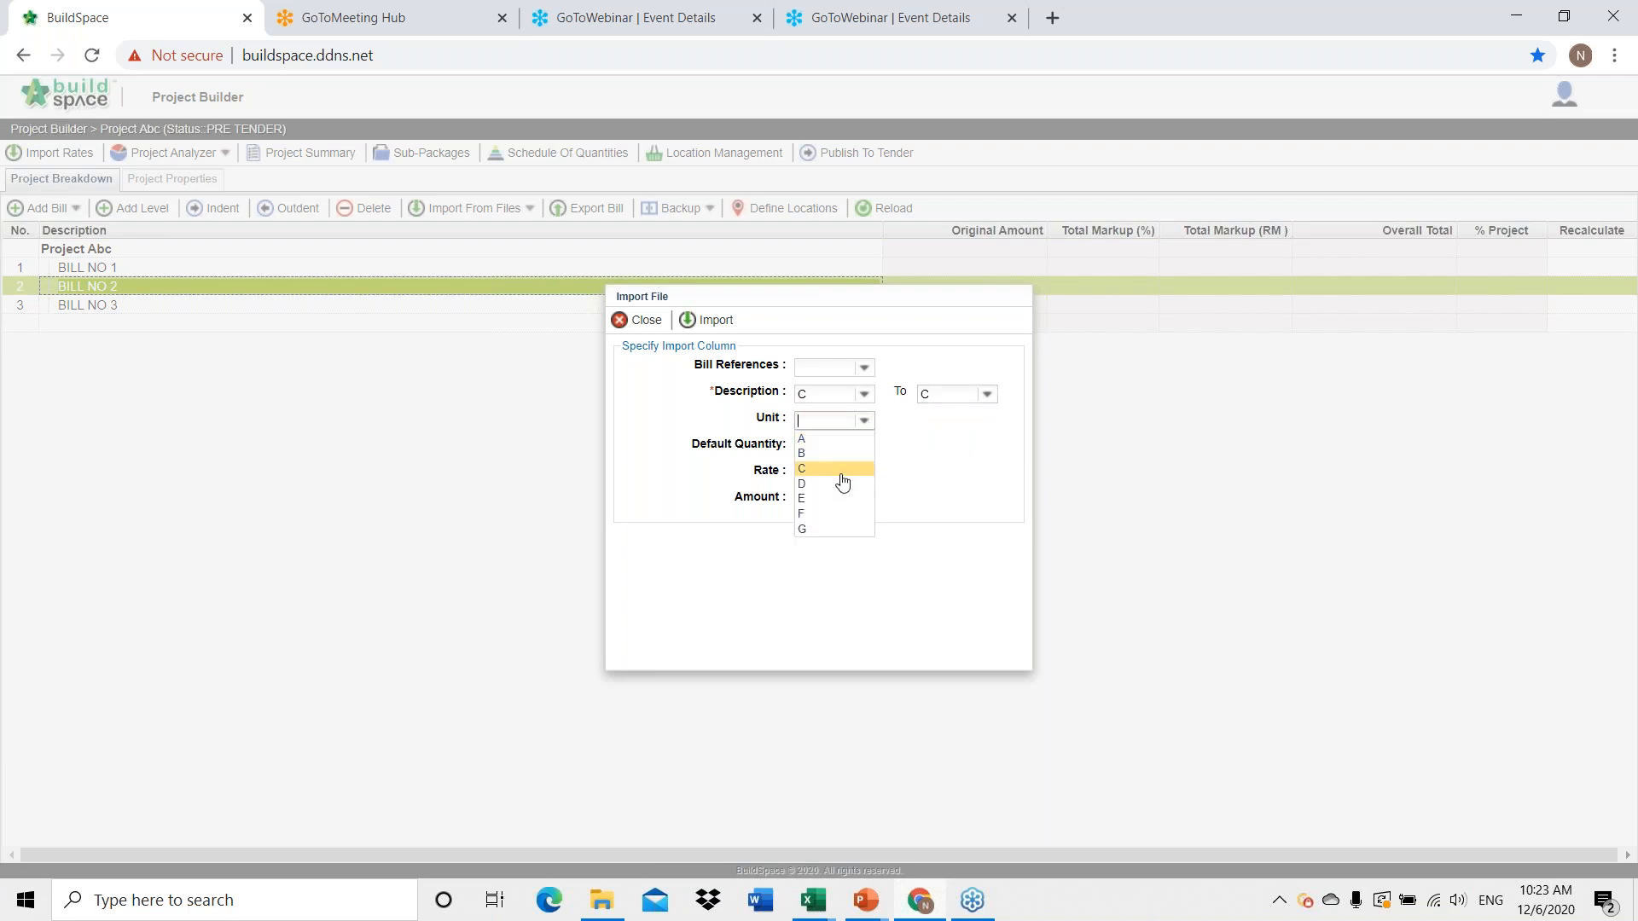
{"action": "left_click", "coordinate": [835, 486]}
{"action": "left_click", "coordinate": [864, 449]}
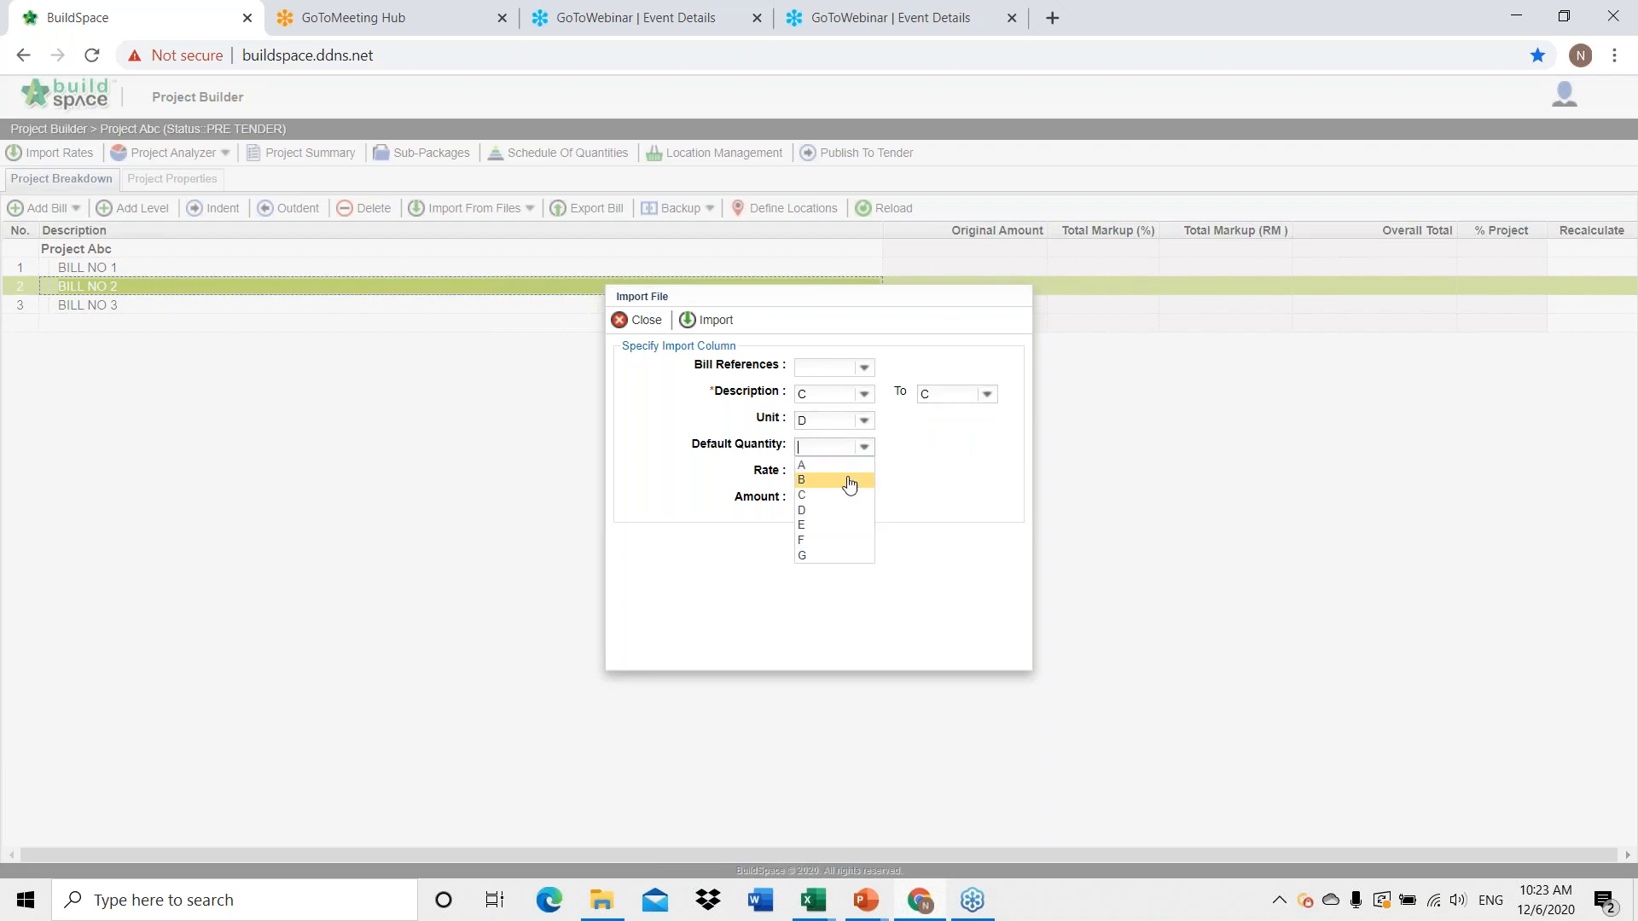
{"action": "left_click", "coordinate": [837, 530]}
{"action": "left_click", "coordinate": [863, 473]}
{"action": "left_click", "coordinate": [833, 570]}
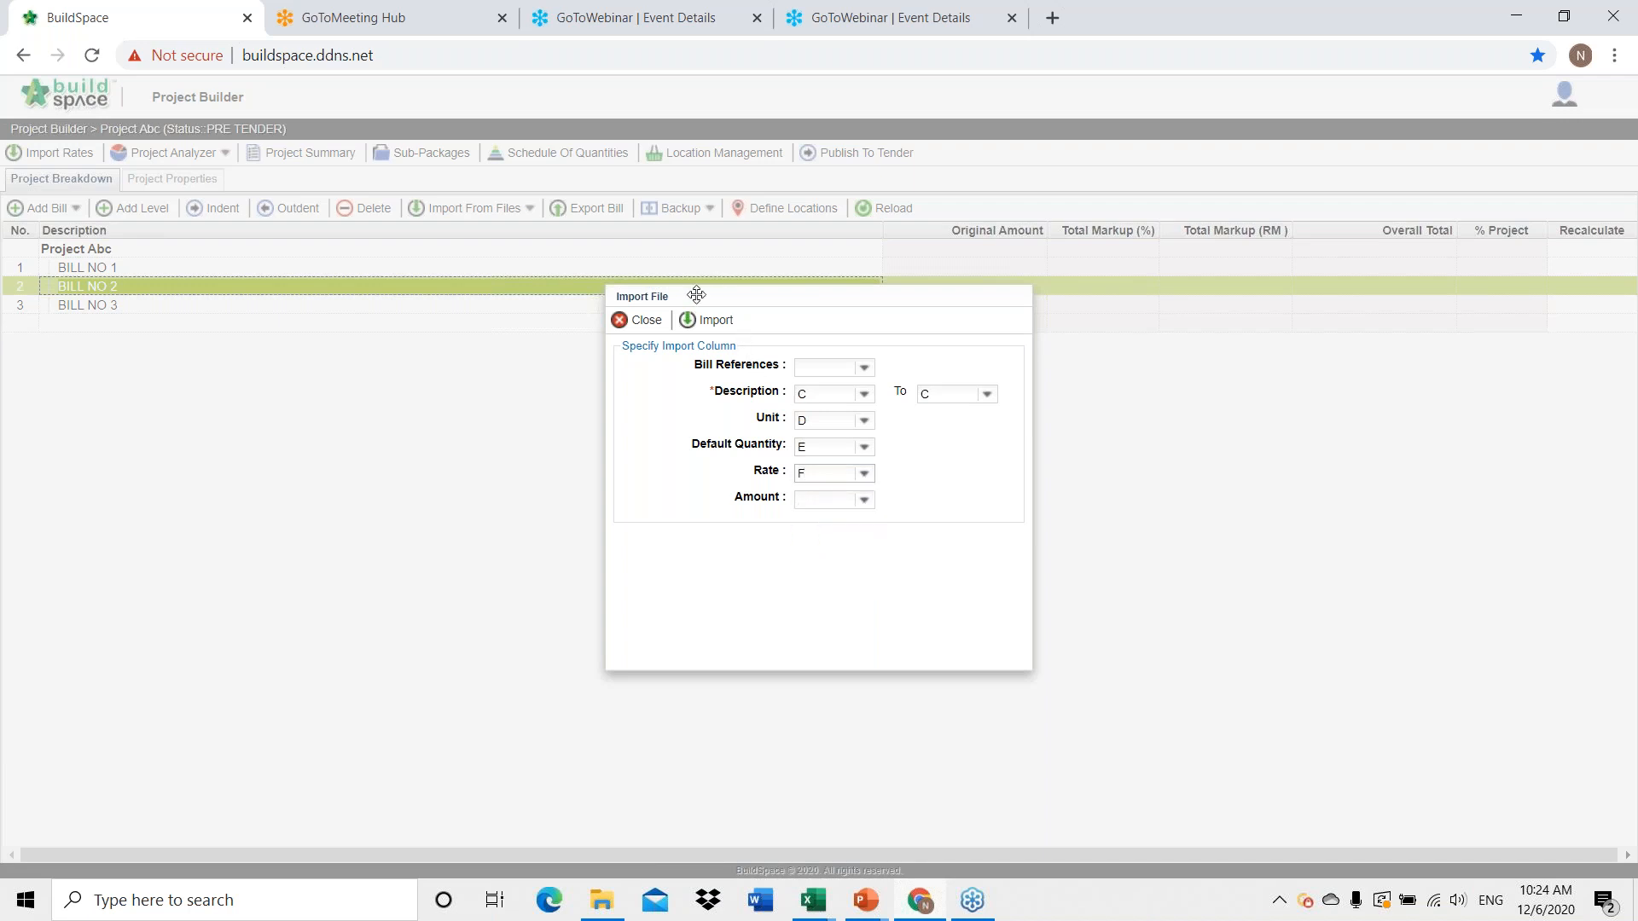
{"action": "left_click", "coordinate": [708, 320]}
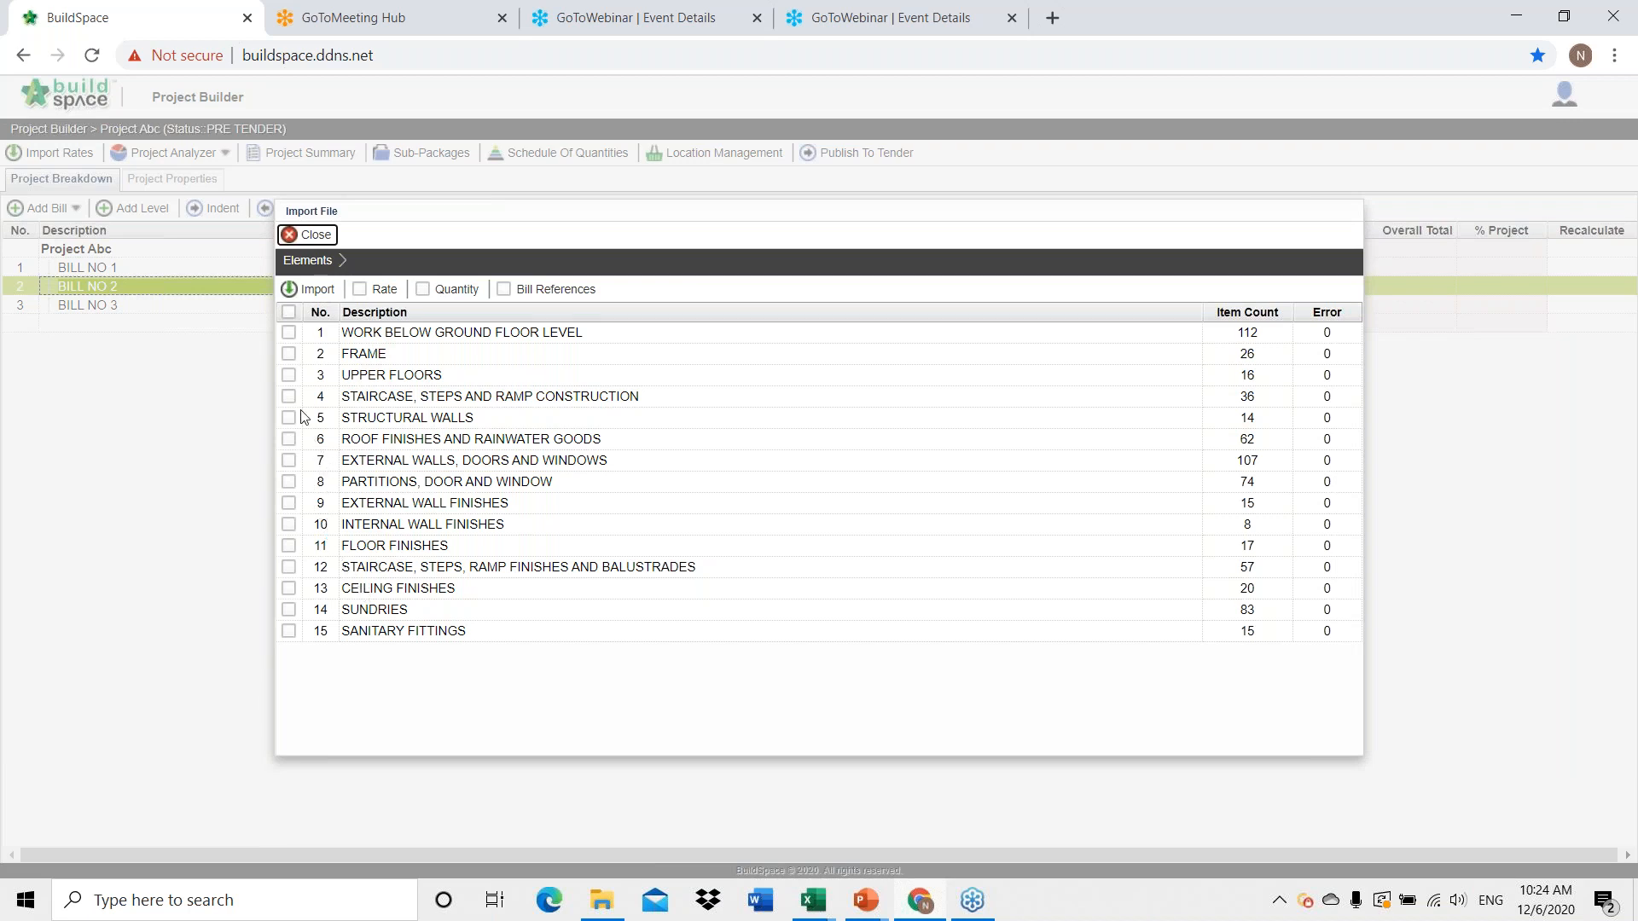
Import all the listed elements into BILL NO 2 with their rates and quantities included.
{"action": "left_click", "coordinate": [288, 313]}
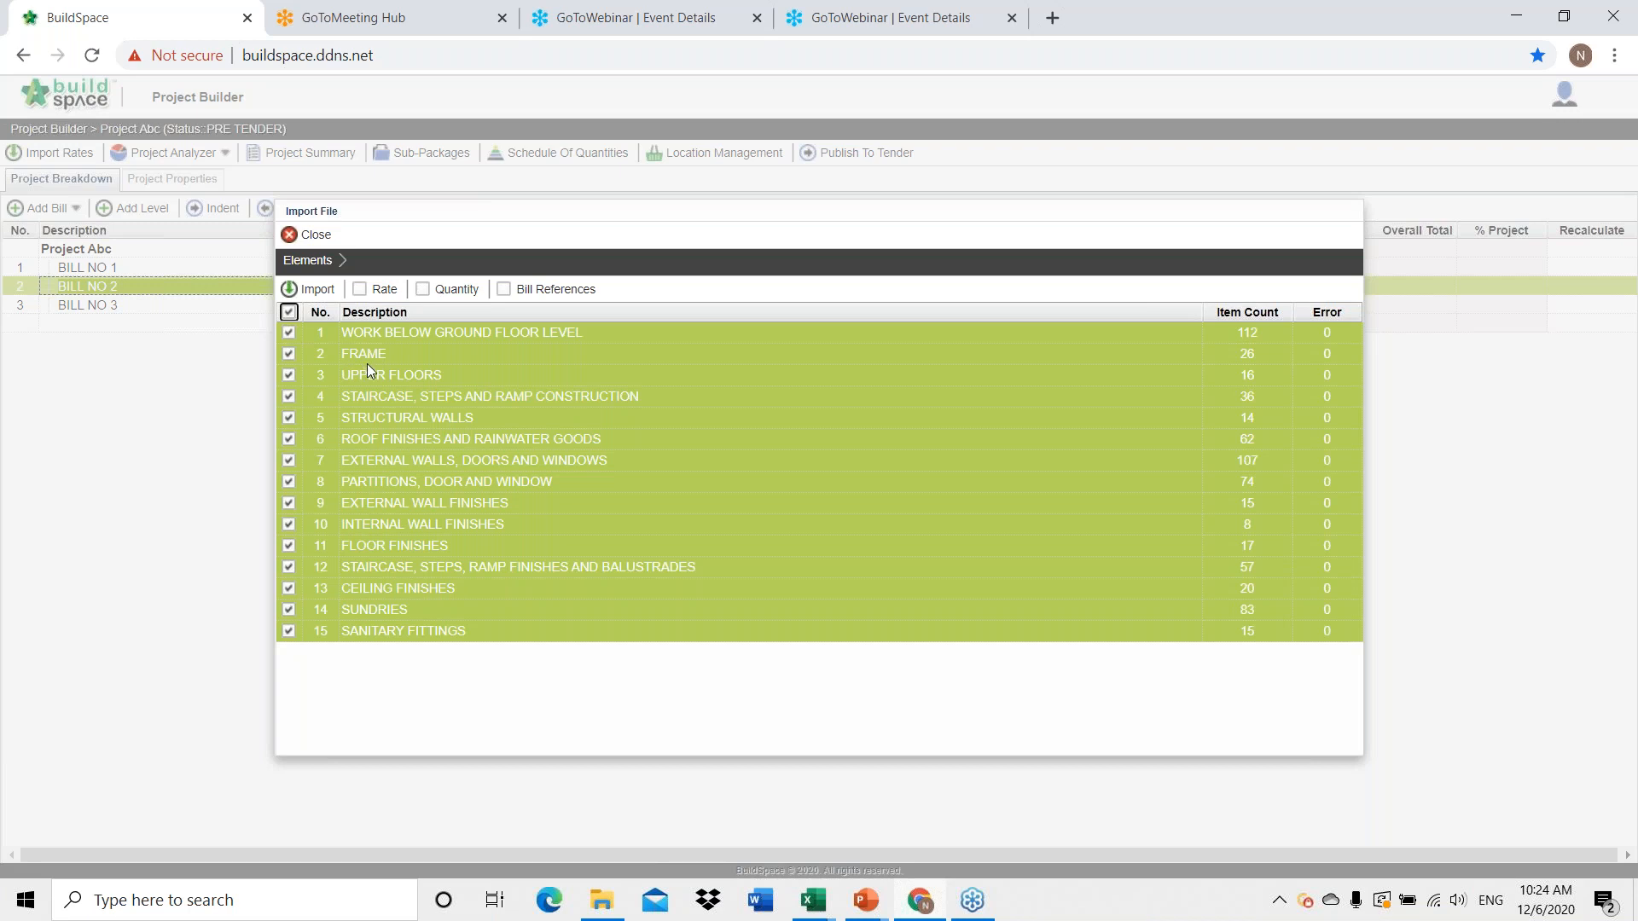
{"action": "left_click", "coordinate": [433, 291]}
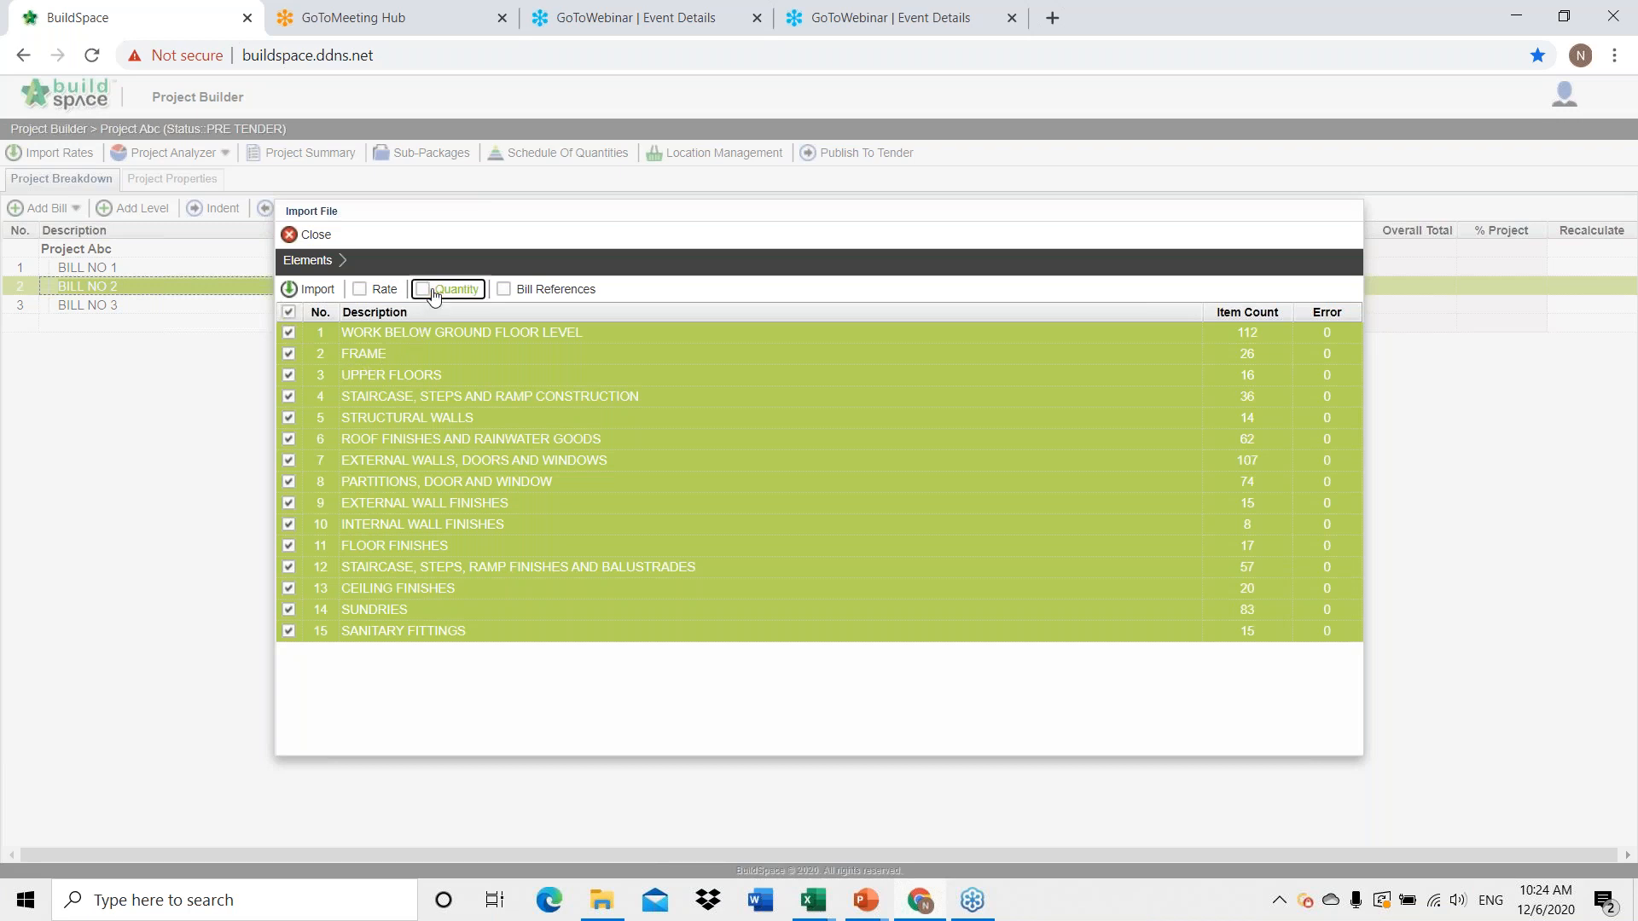
{"action": "left_click", "coordinate": [372, 291]}
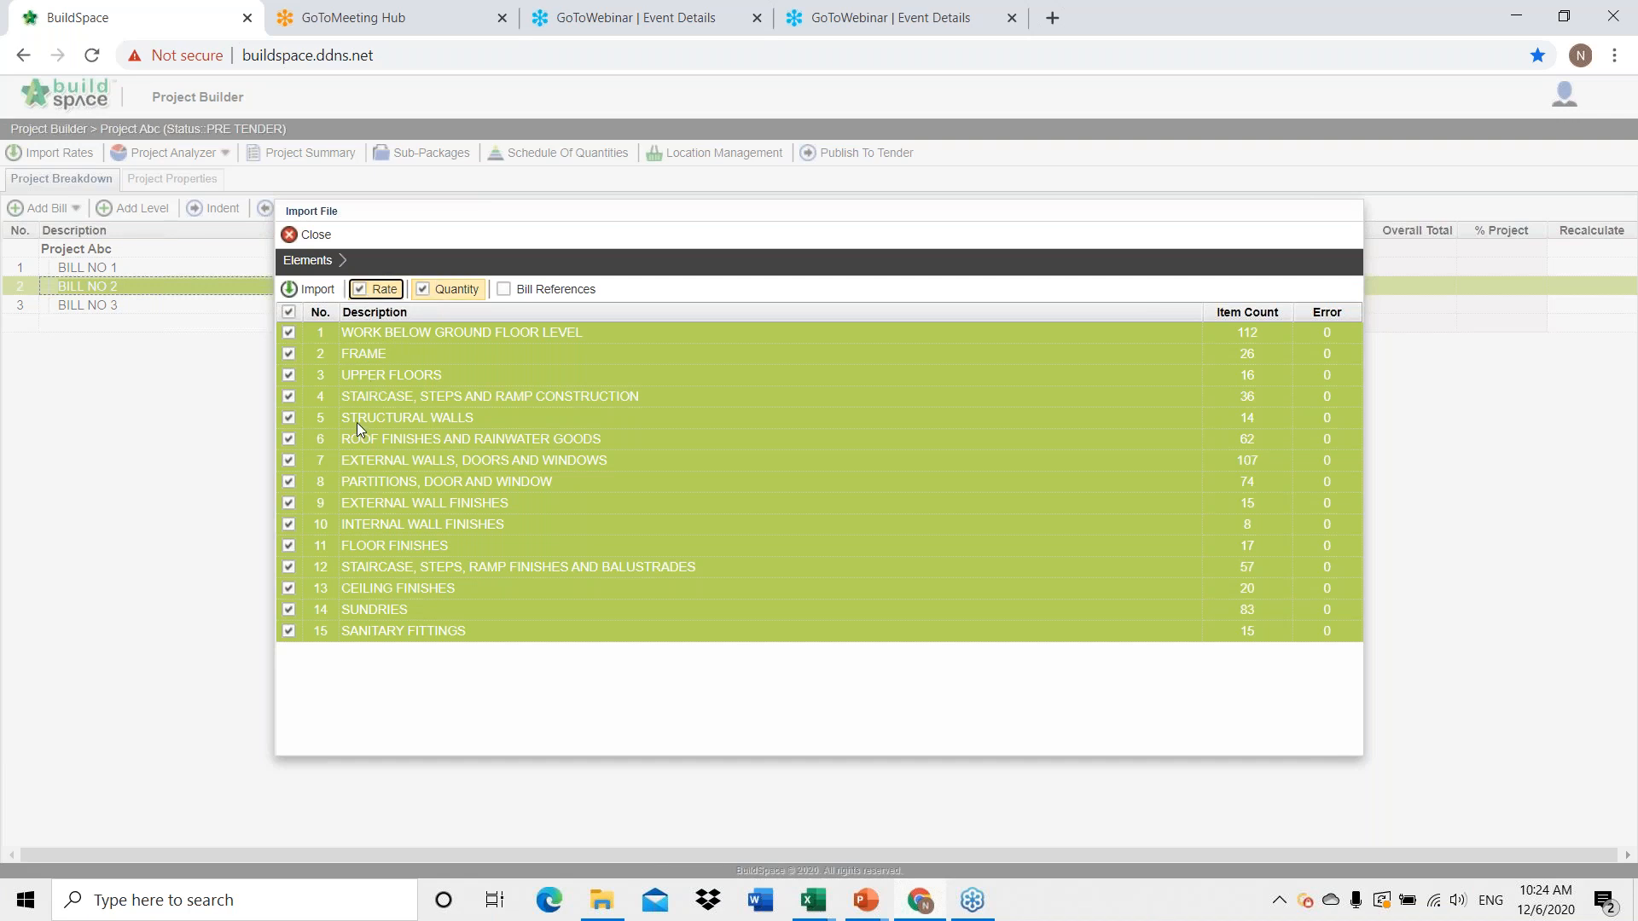
{"action": "left_click", "coordinate": [313, 291]}
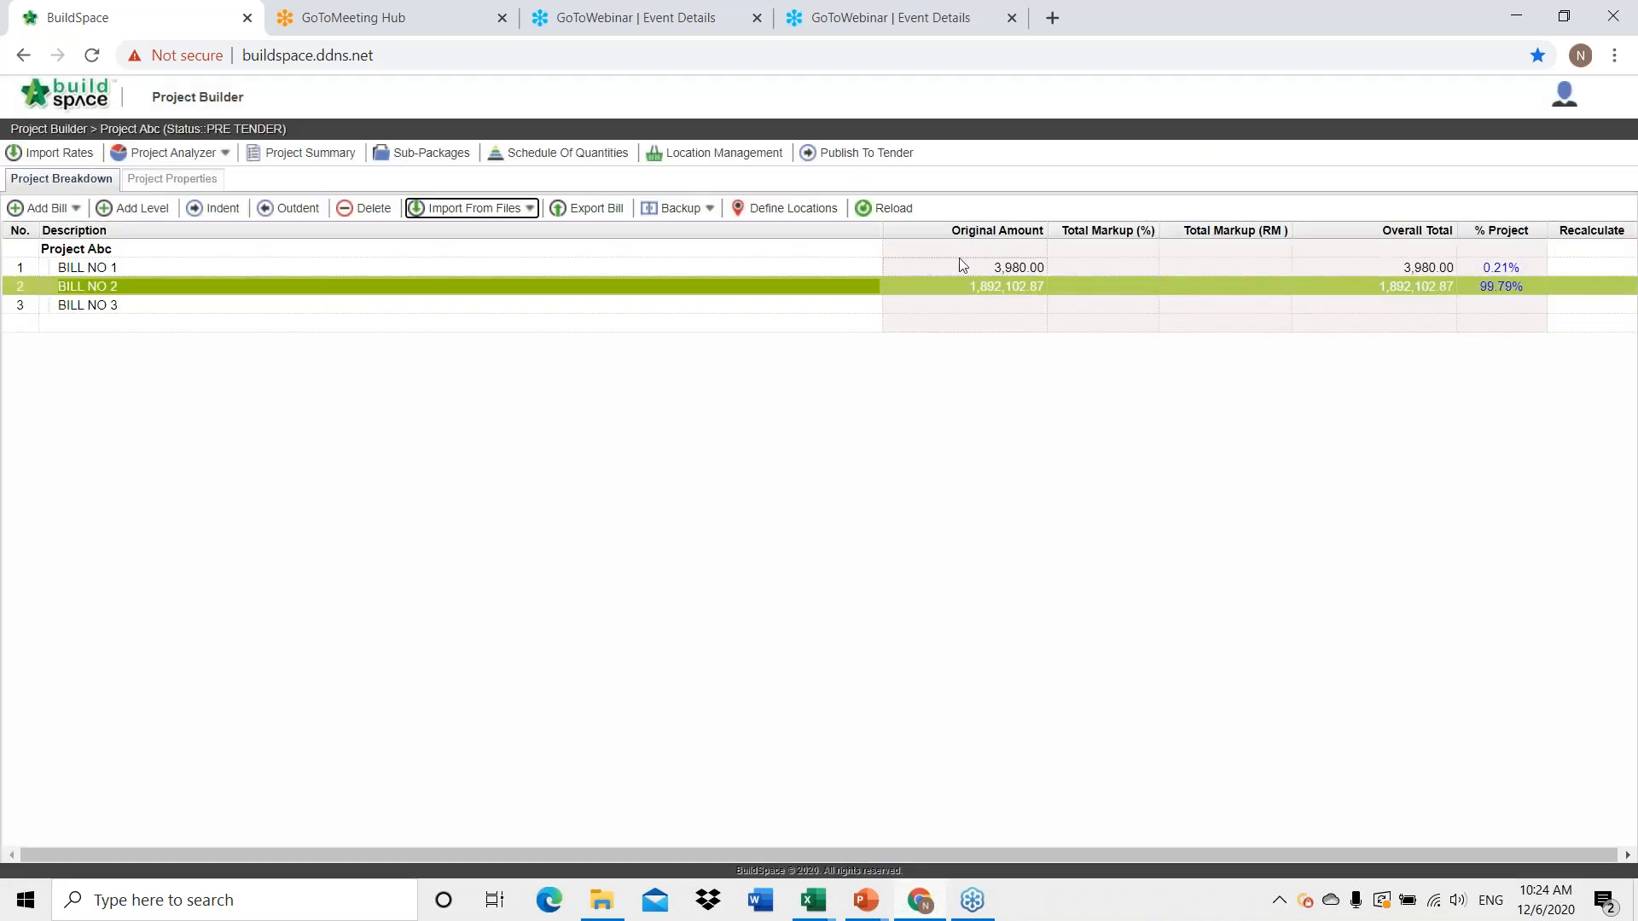
Open BILL NO 2 and show the items of its FRAME element.
{"action": "left_click", "coordinate": [752, 281]}
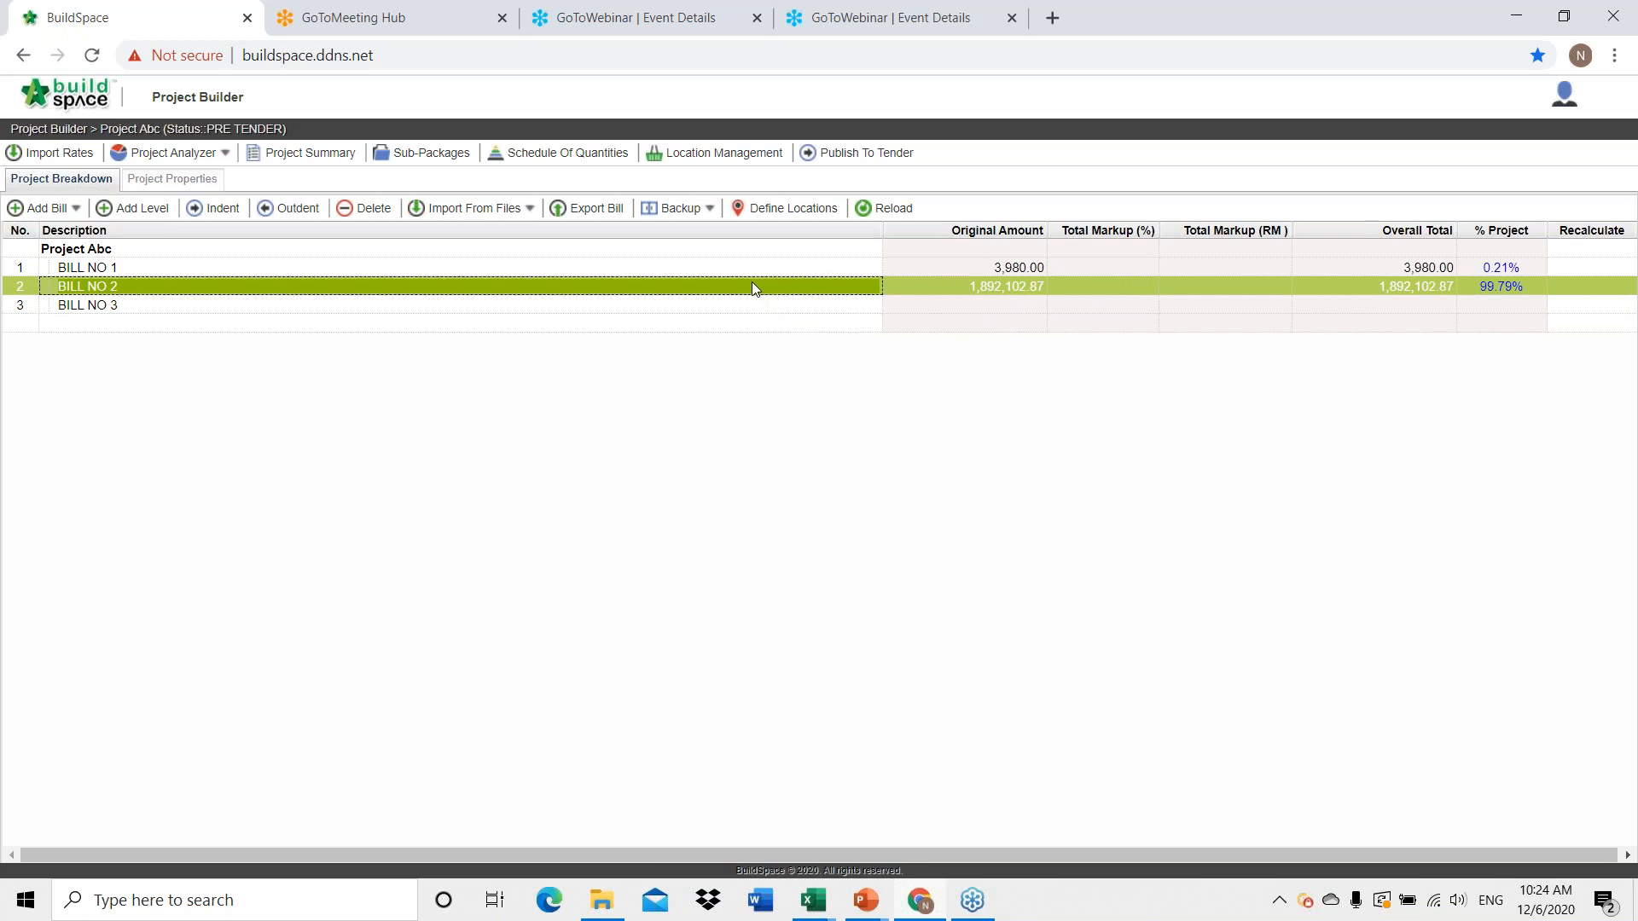
{"action": "double_click", "coordinate": [751, 281]}
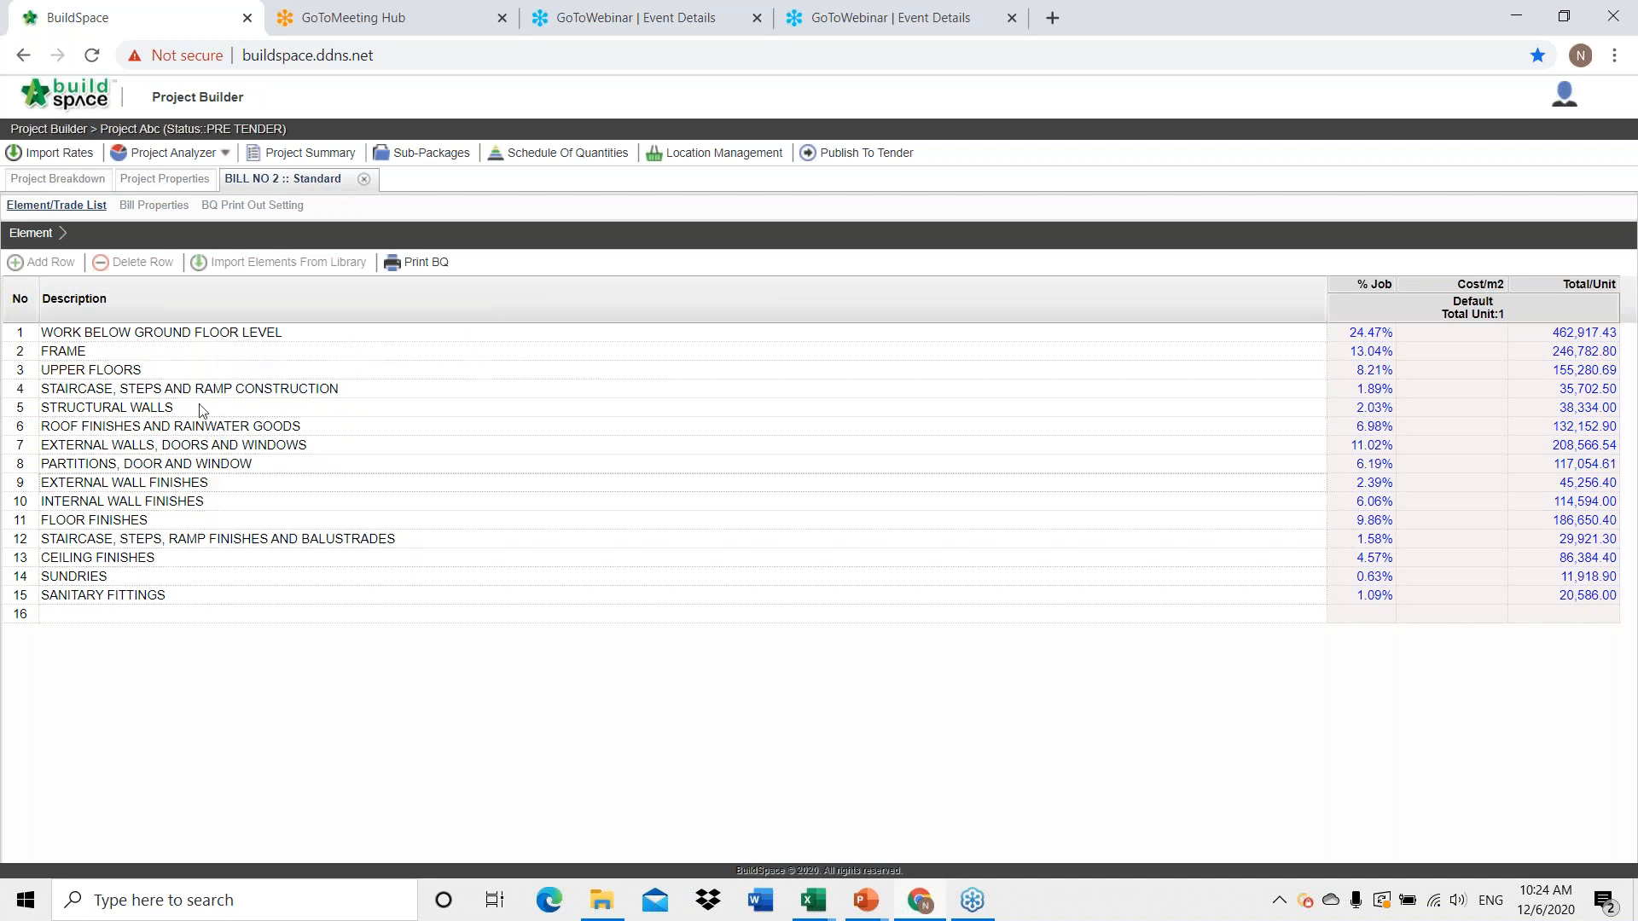
{"action": "double_click", "coordinate": [191, 356]}
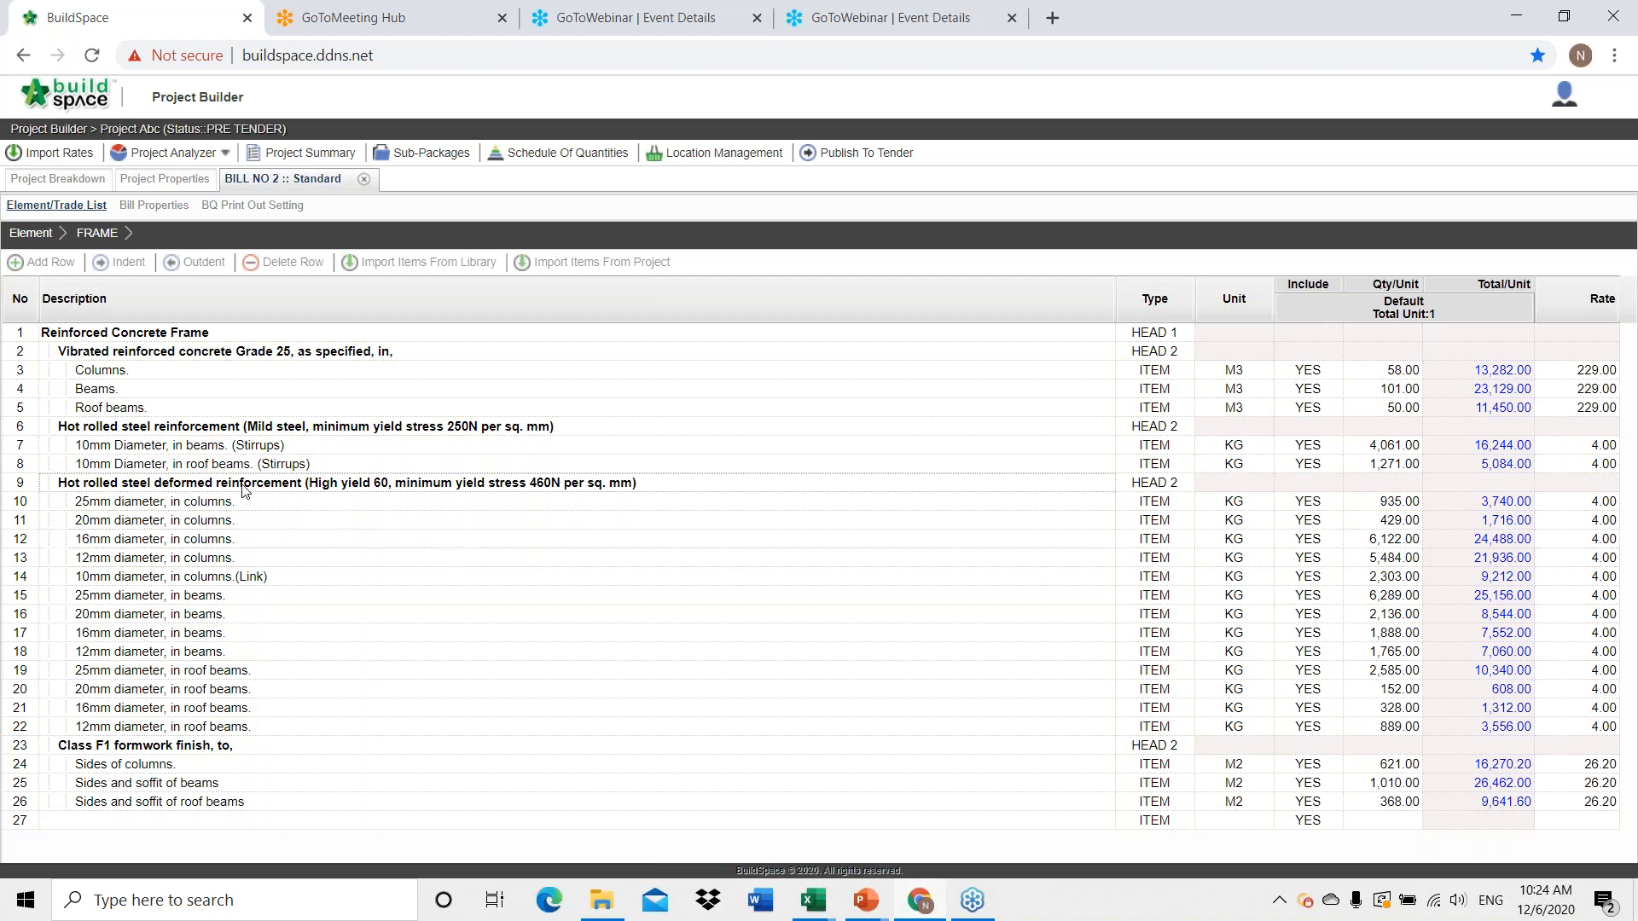
Change the concrete grade in the Vibrated reinforced concrete heading to Grade 30.
{"action": "left_click", "coordinate": [208, 362]}
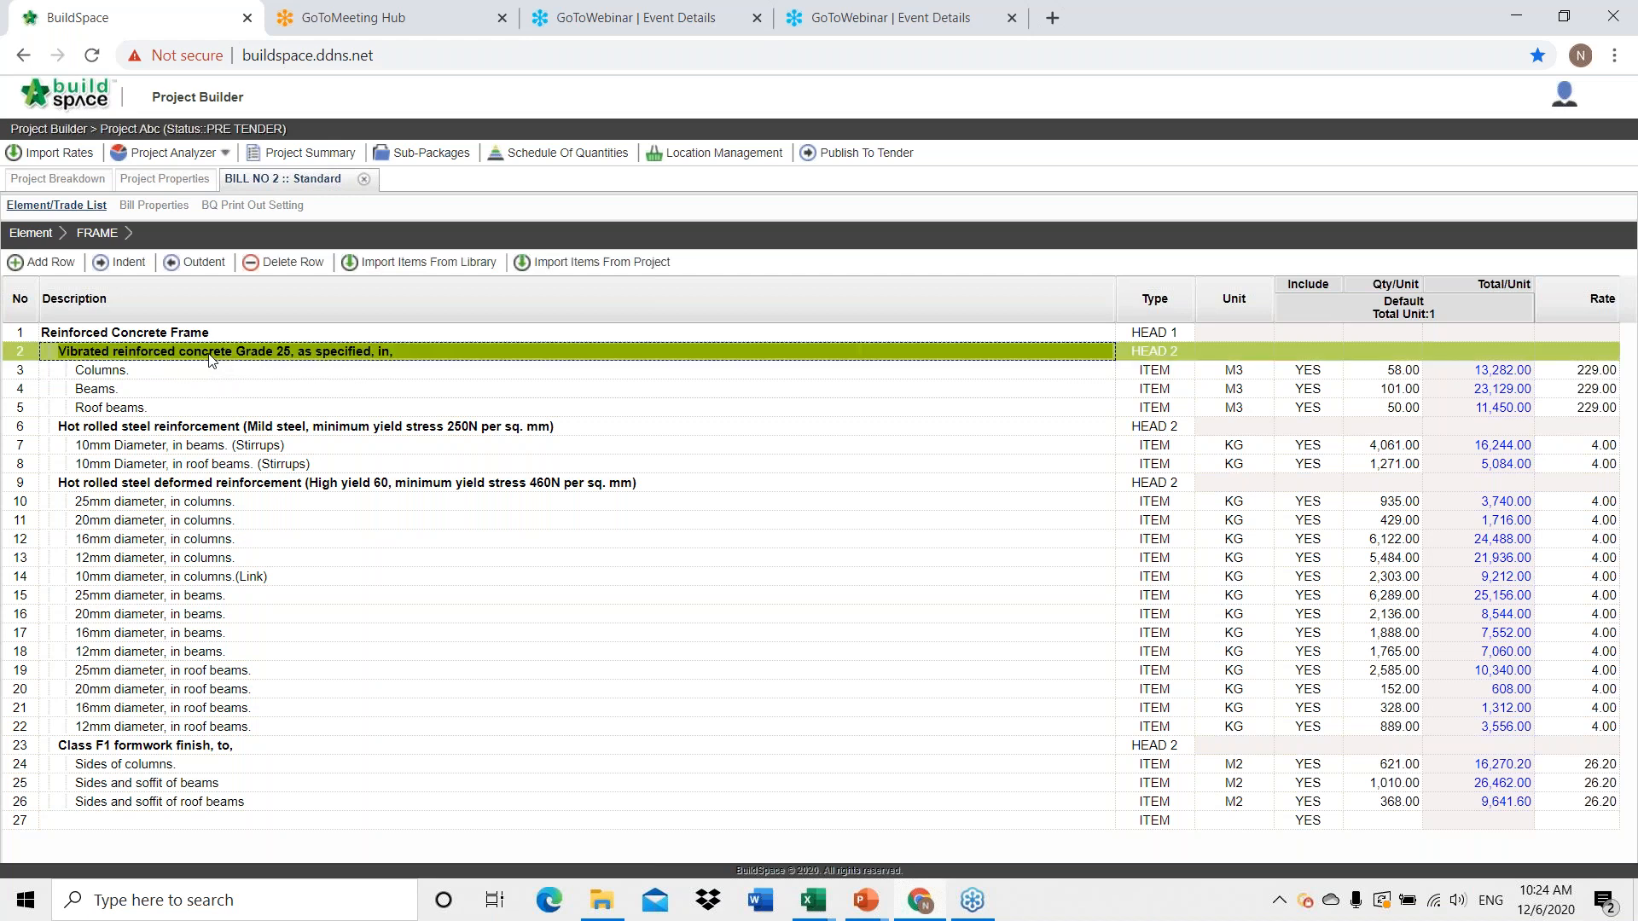
{"action": "double_click", "coordinate": [212, 360]}
{"action": "left_click", "coordinate": [335, 358]}
{"action": "key", "text": "BackSpace"}
{"action": "key", "text": "BackSpace"}
{"action": "type", "text": "30"}
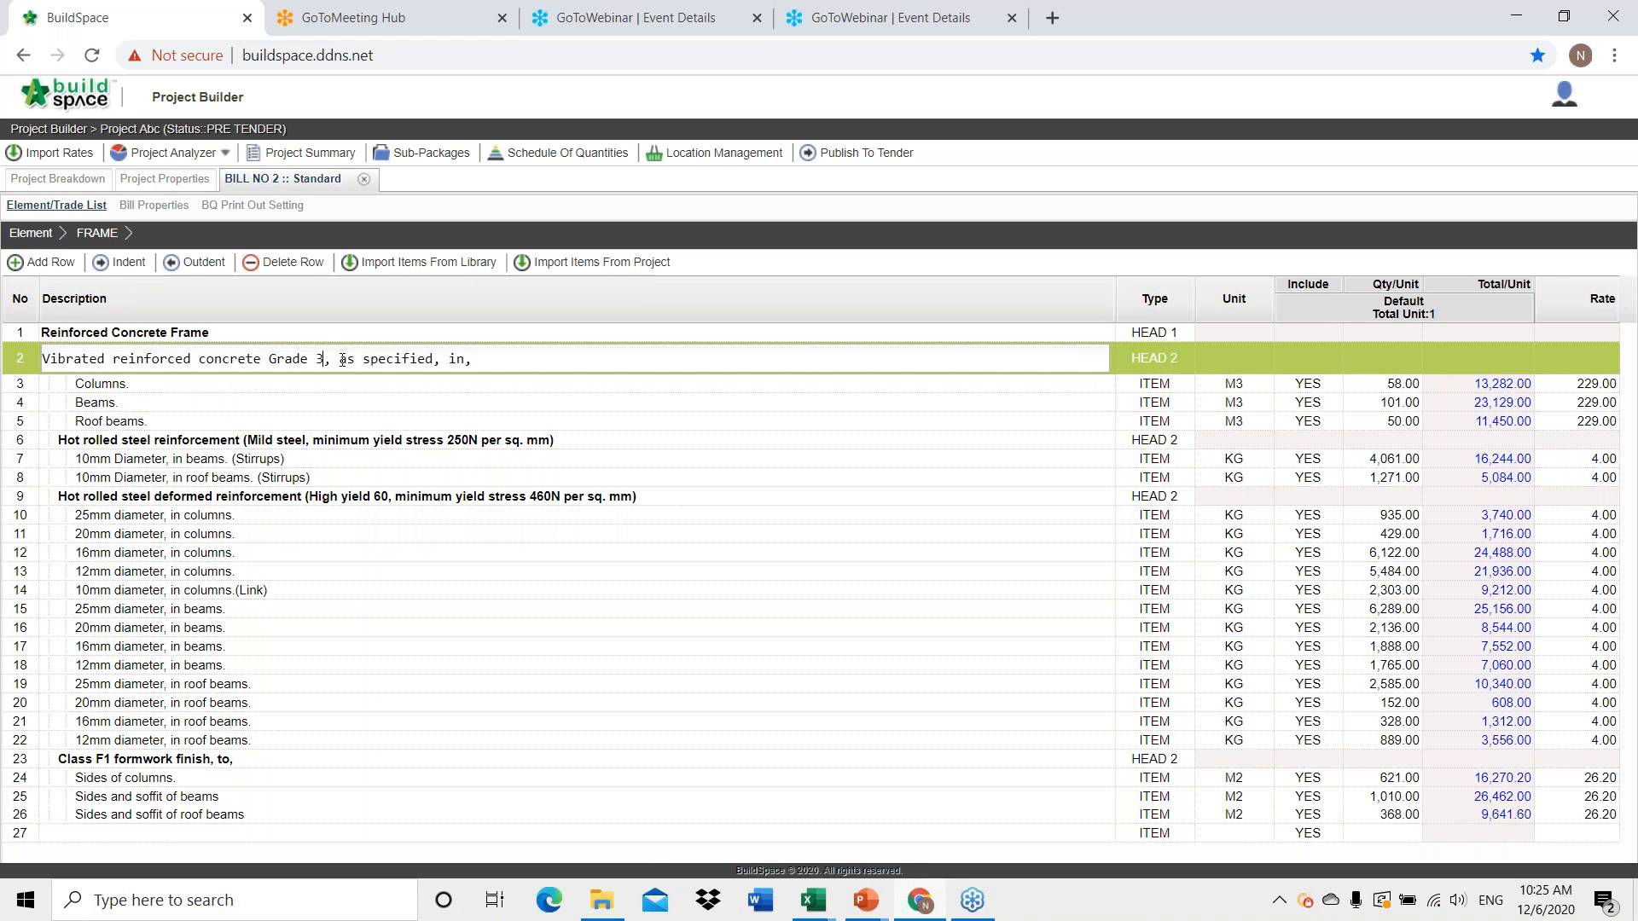
{"action": "key", "text": "Return"}
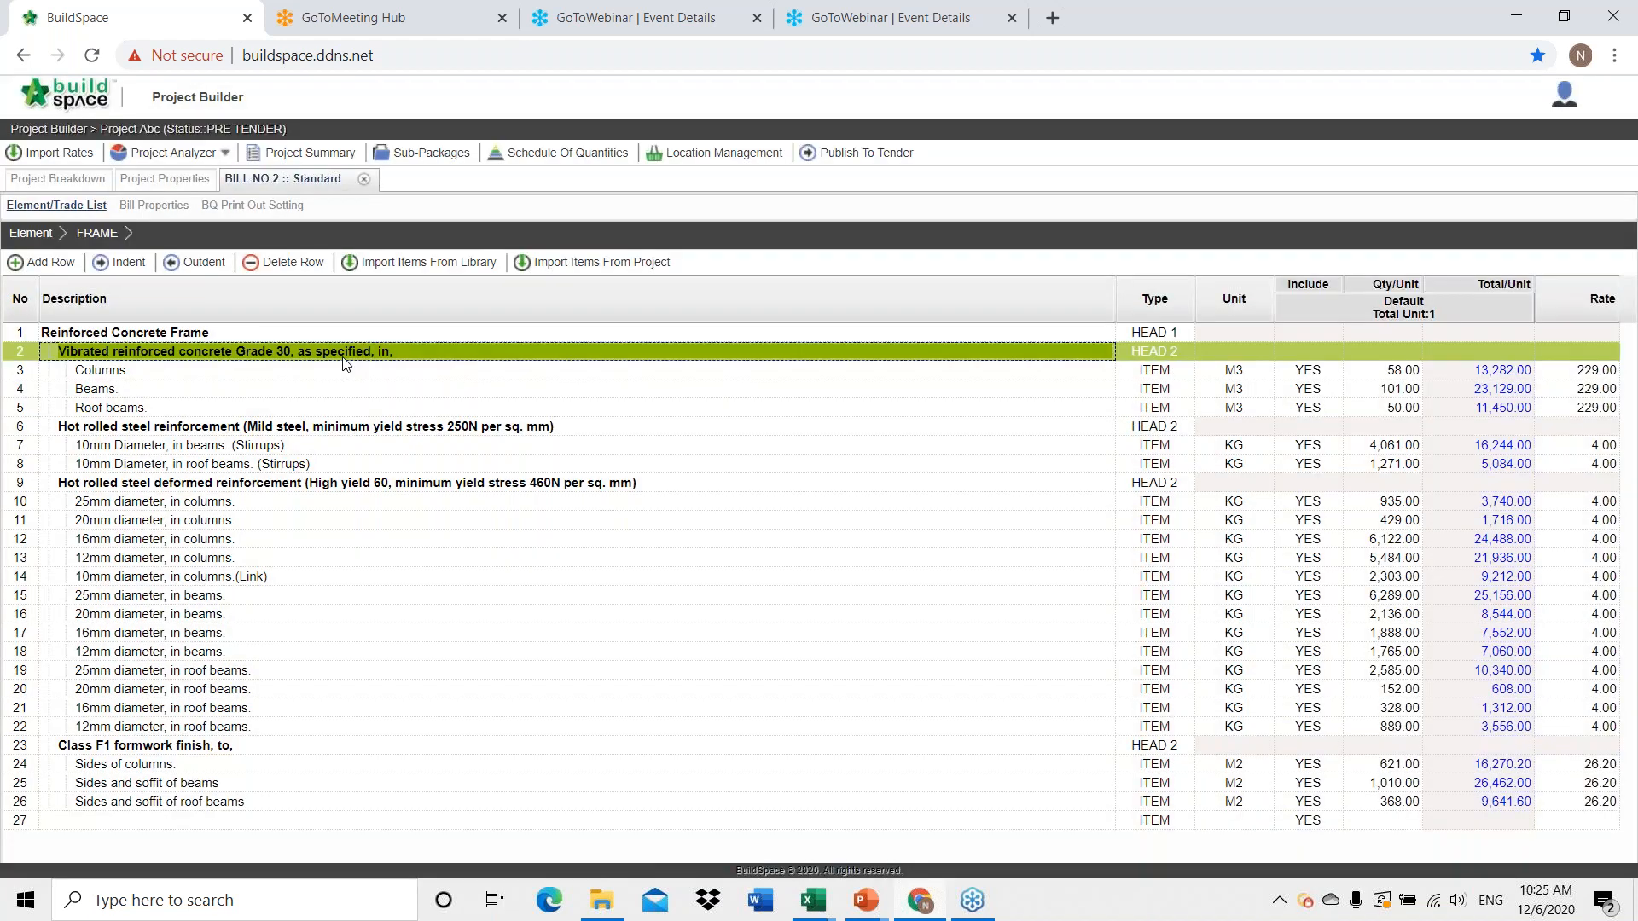
Set the type of the Columns item under the Vibrated reinforced concrete heading to ITEM-RO.
{"action": "left_click", "coordinate": [1135, 376]}
{"action": "left_click", "coordinate": [1134, 378]}
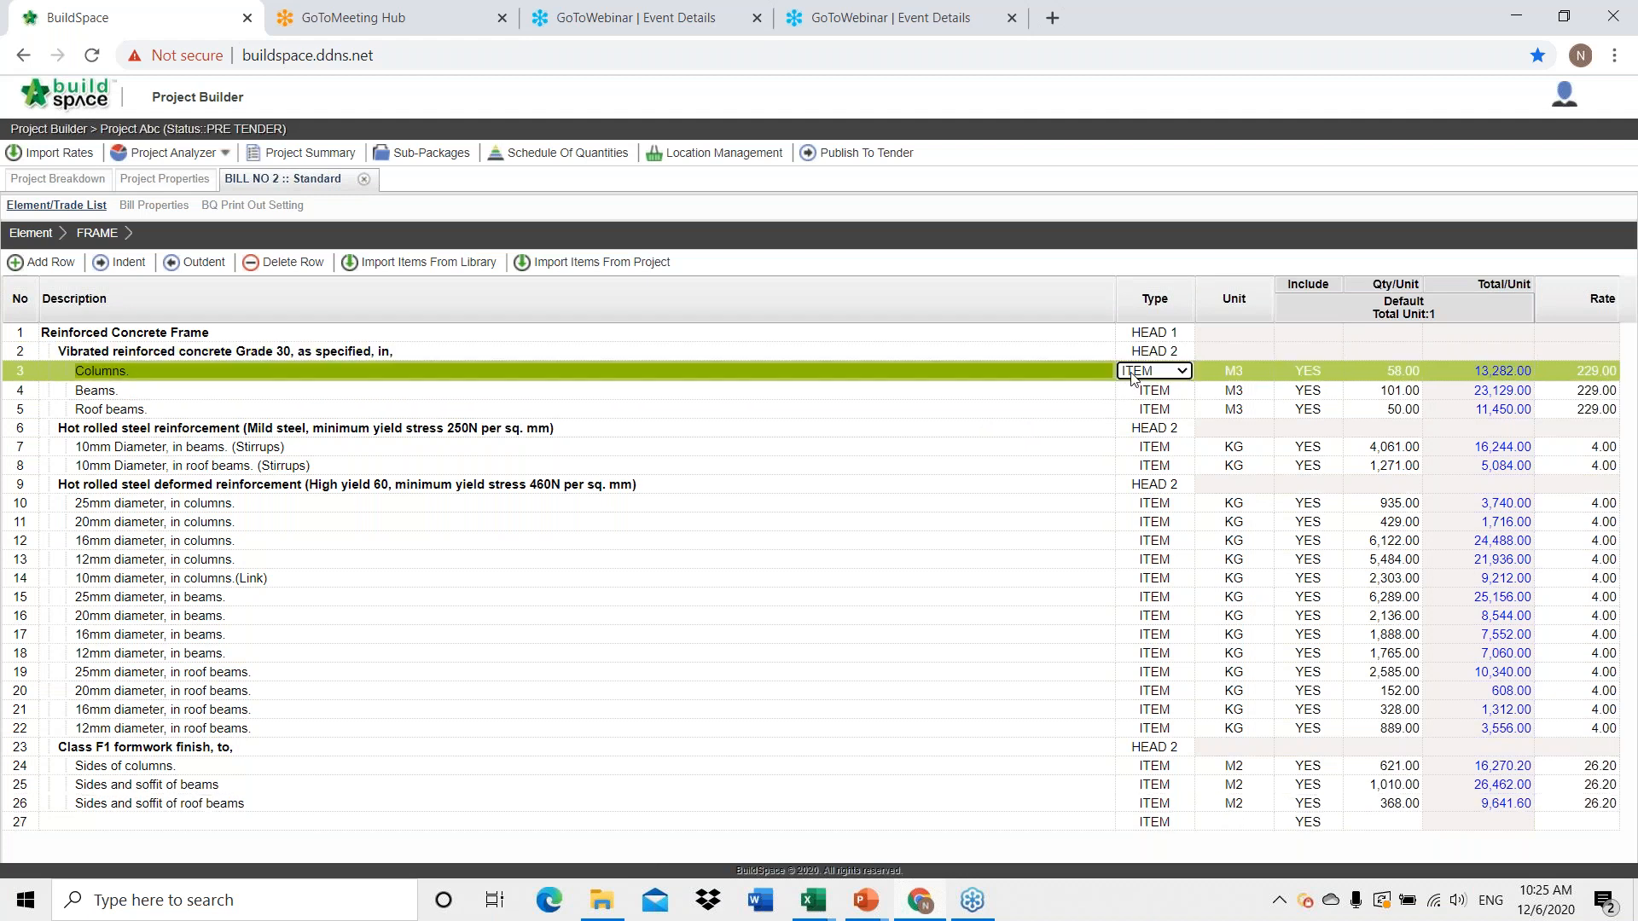
{"action": "left_click", "coordinate": [1133, 376]}
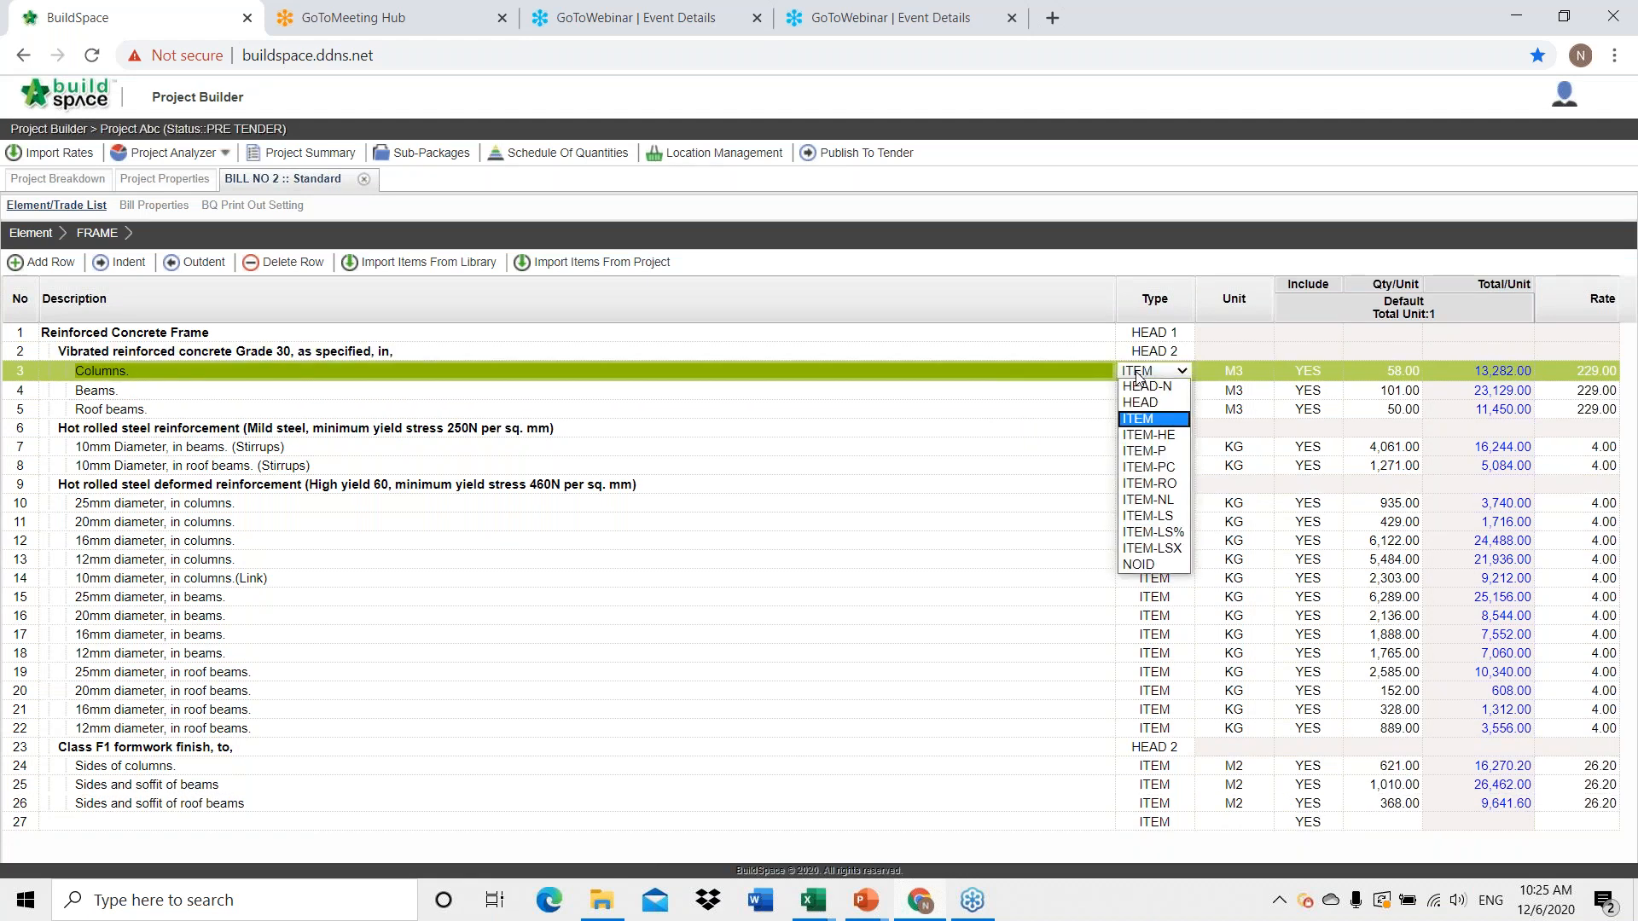
{"action": "left_click", "coordinate": [1143, 484]}
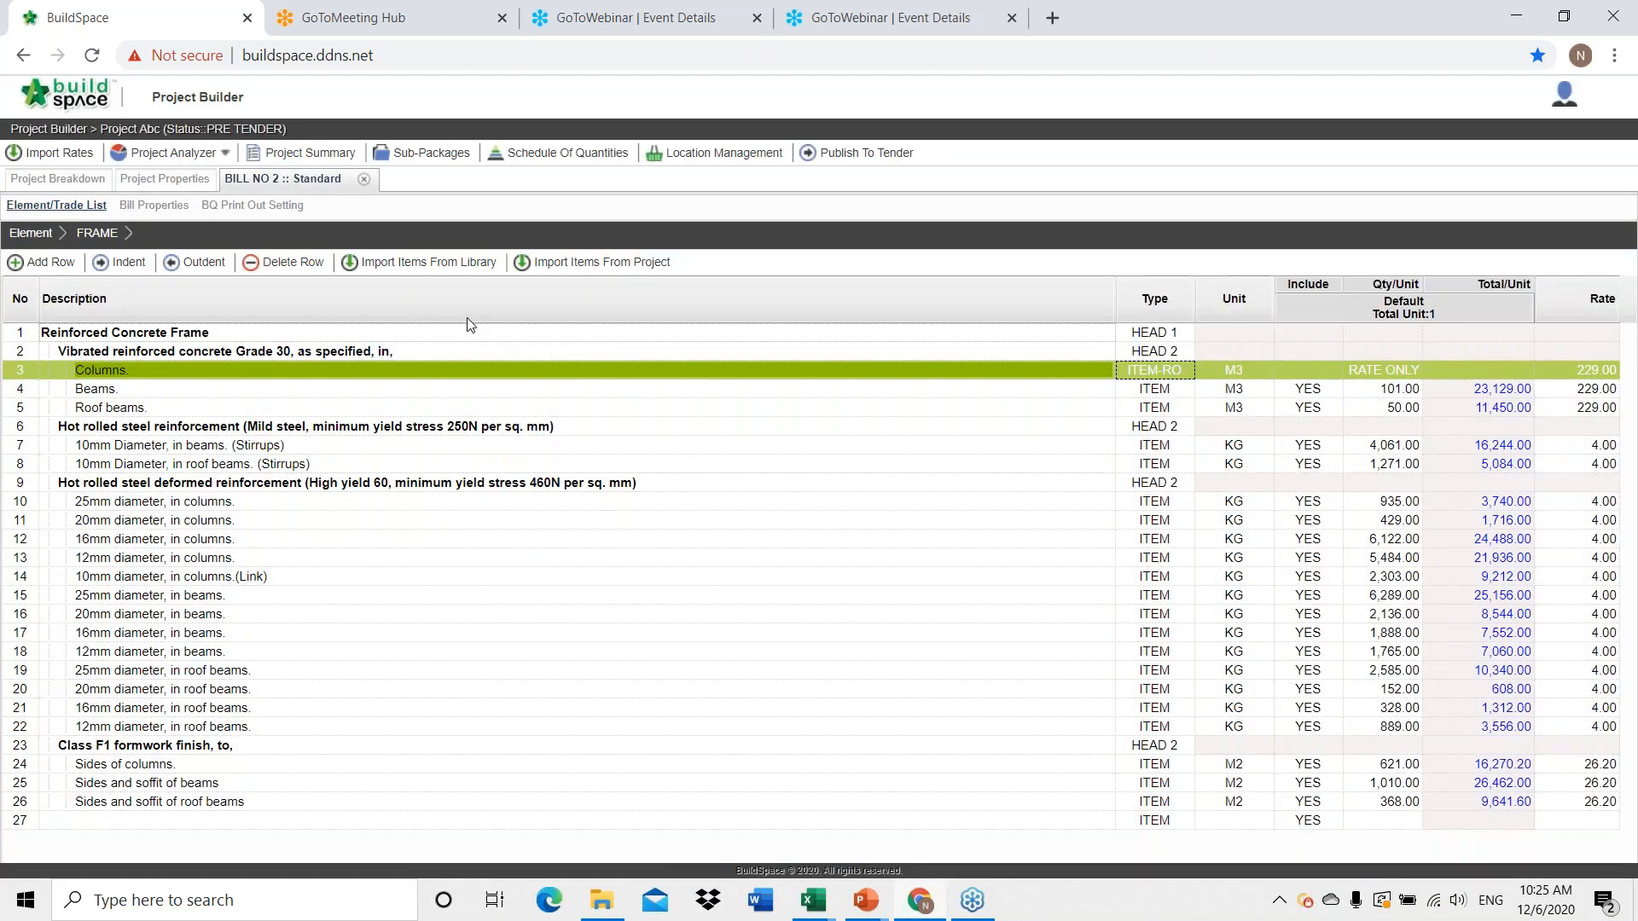
Insert a blank row above the Hot rolled steel deformed reinforcement heading.
{"action": "left_click", "coordinate": [81, 486]}
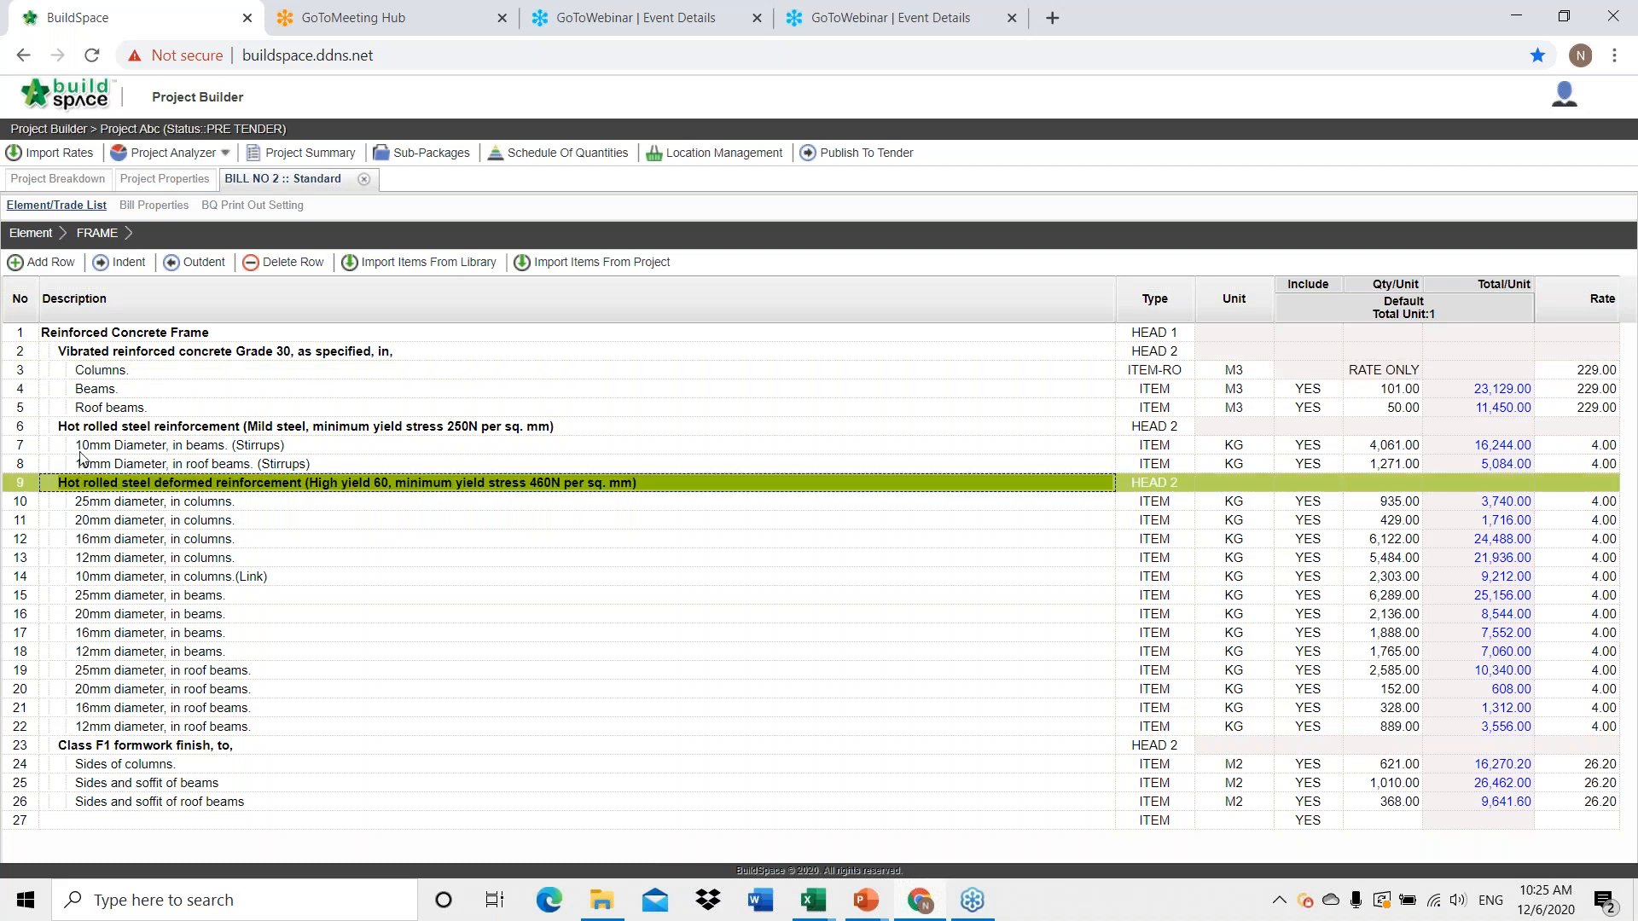
{"action": "left_click", "coordinate": [62, 267]}
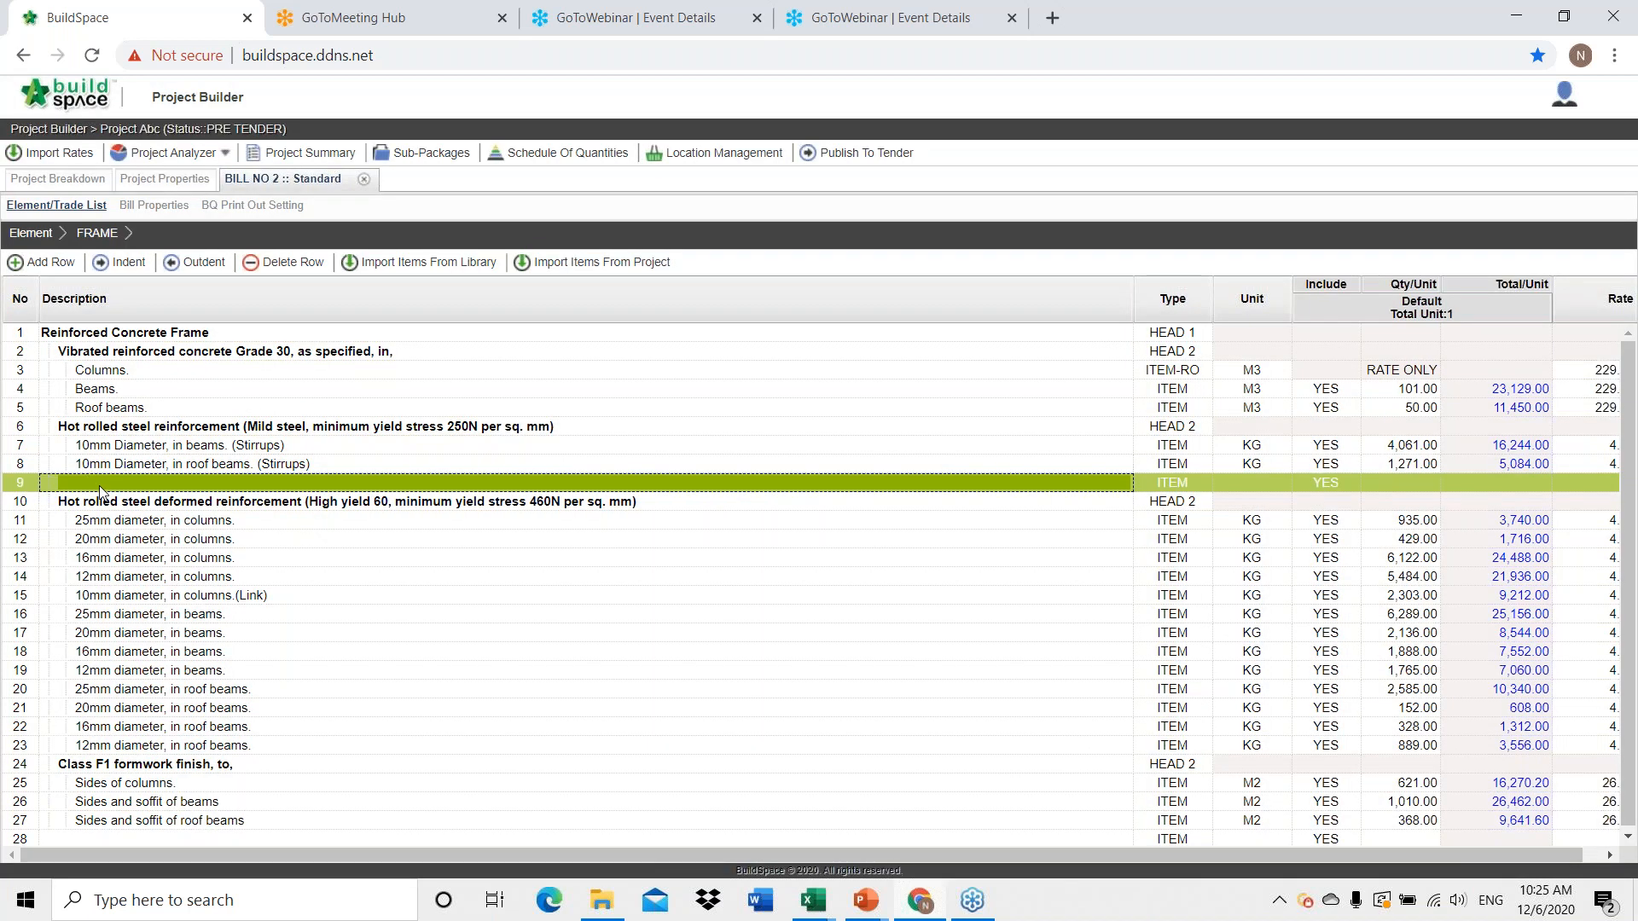
Describe the blank row under the mild steel reinforcement heading as "12mm diameter" and set its unit to Kg.
{"action": "left_click", "coordinate": [102, 486]}
{"action": "type", "text": "12mm diameter"}
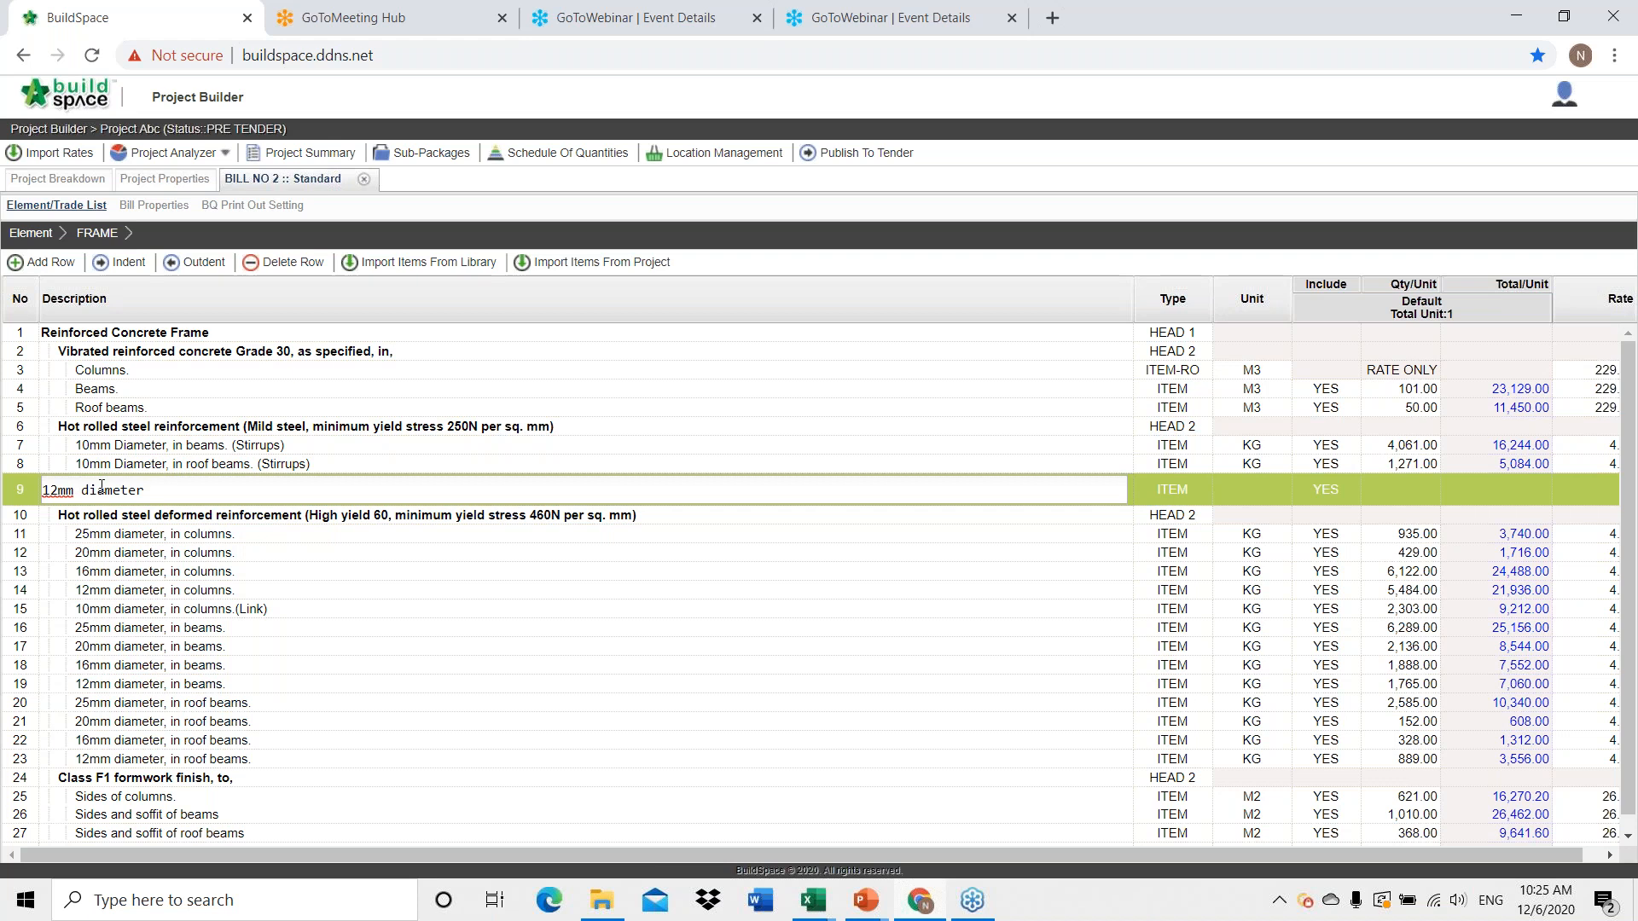
{"action": "key", "text": "Return"}
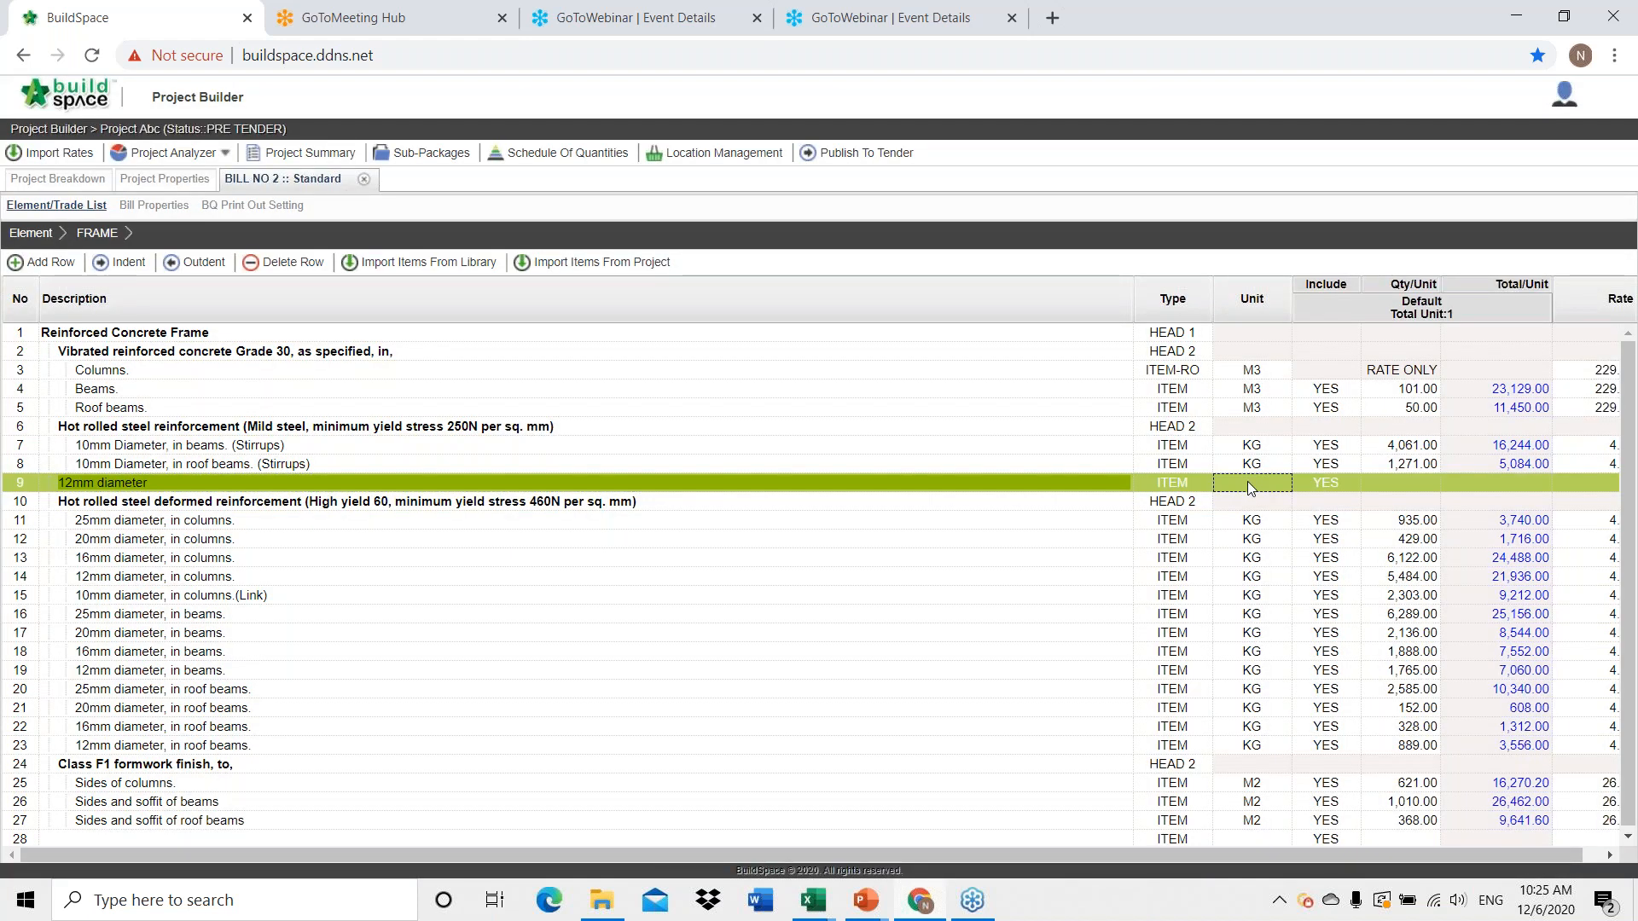
{"action": "left_click", "coordinate": [1247, 482]}
{"action": "key", "text": "Return"}
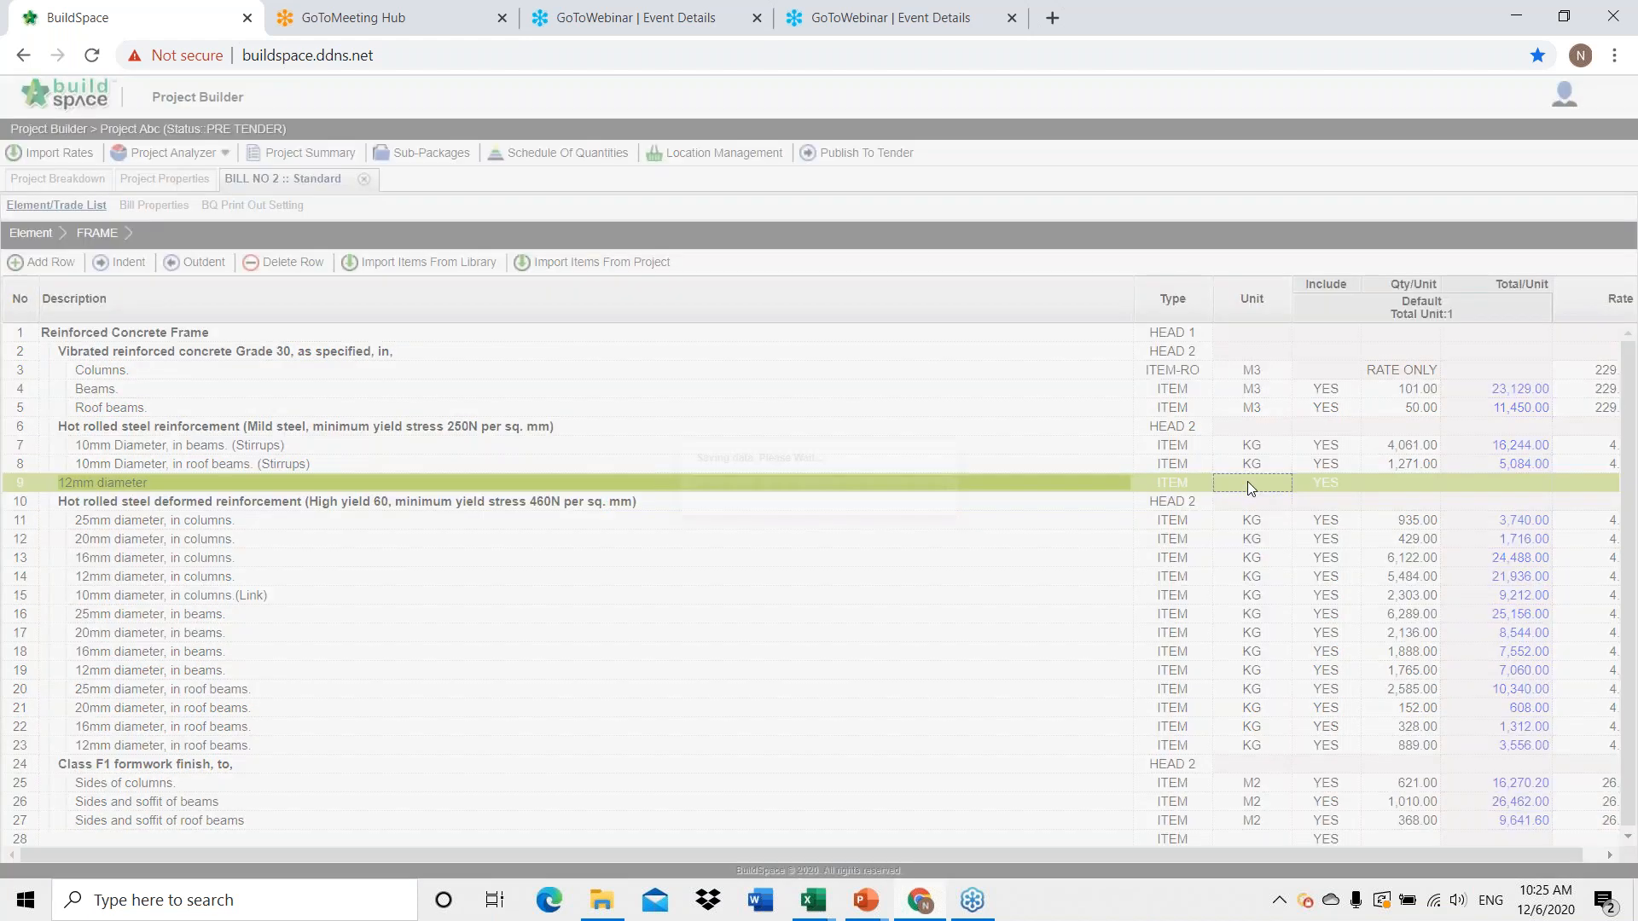
Give the 12mm diameter item a quantity of 500 and a rate of 4.
{"action": "left_click", "coordinate": [1403, 480]}
{"action": "type", "text": "500"}
{"action": "key", "text": "Return"}
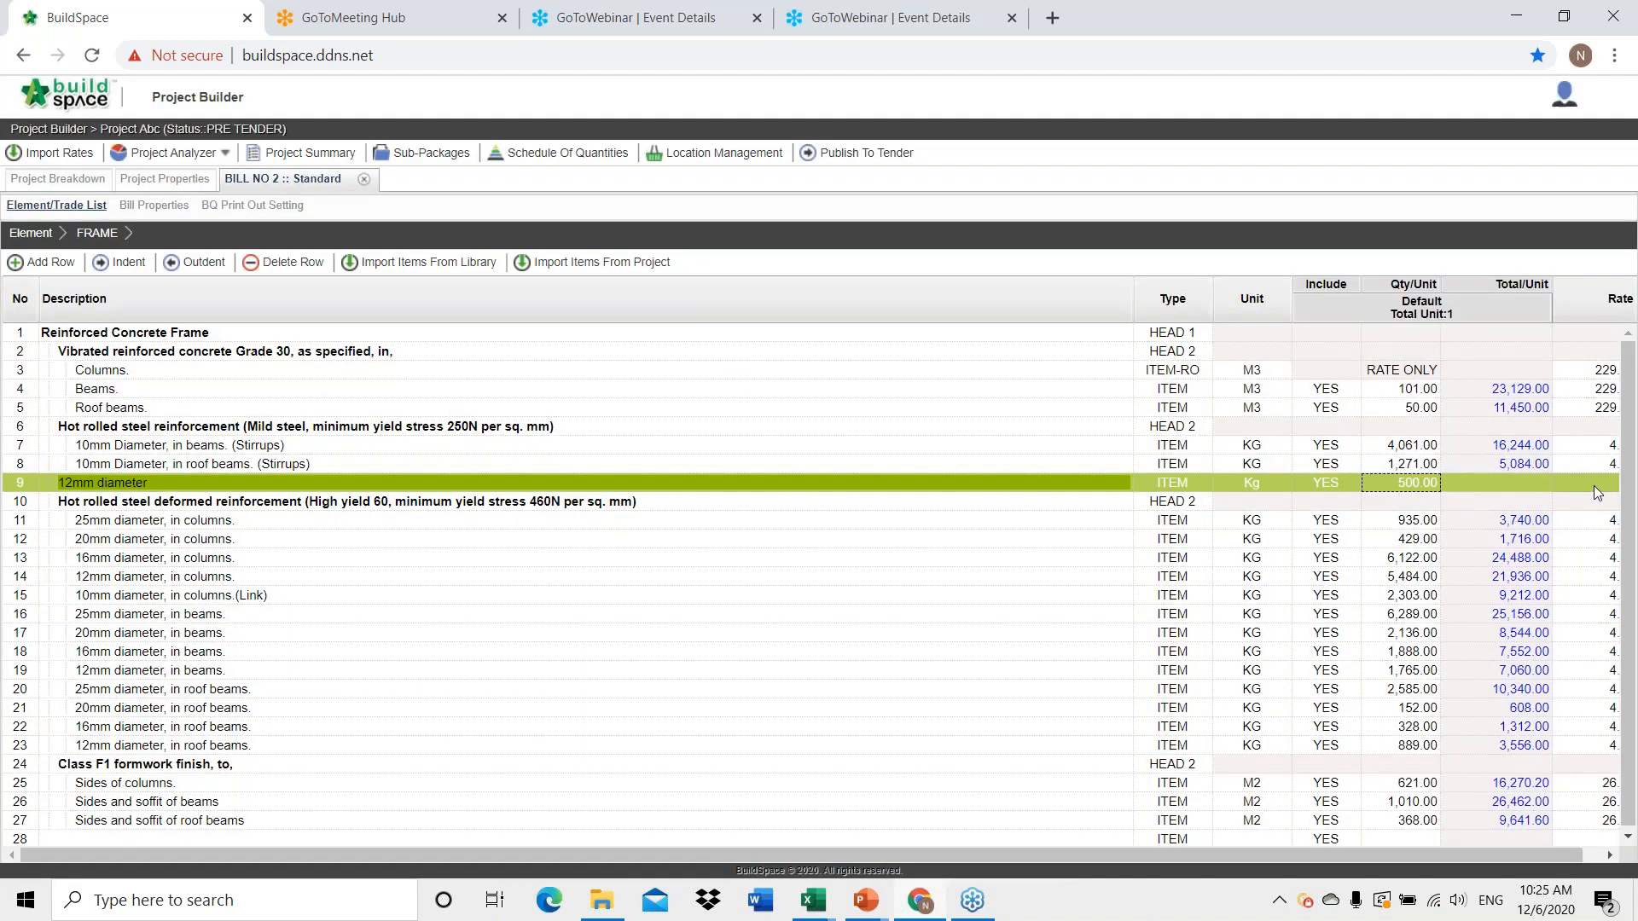
{"action": "left_click", "coordinate": [1593, 486]}
{"action": "type", "text": "4"}
{"action": "key", "text": "Return"}
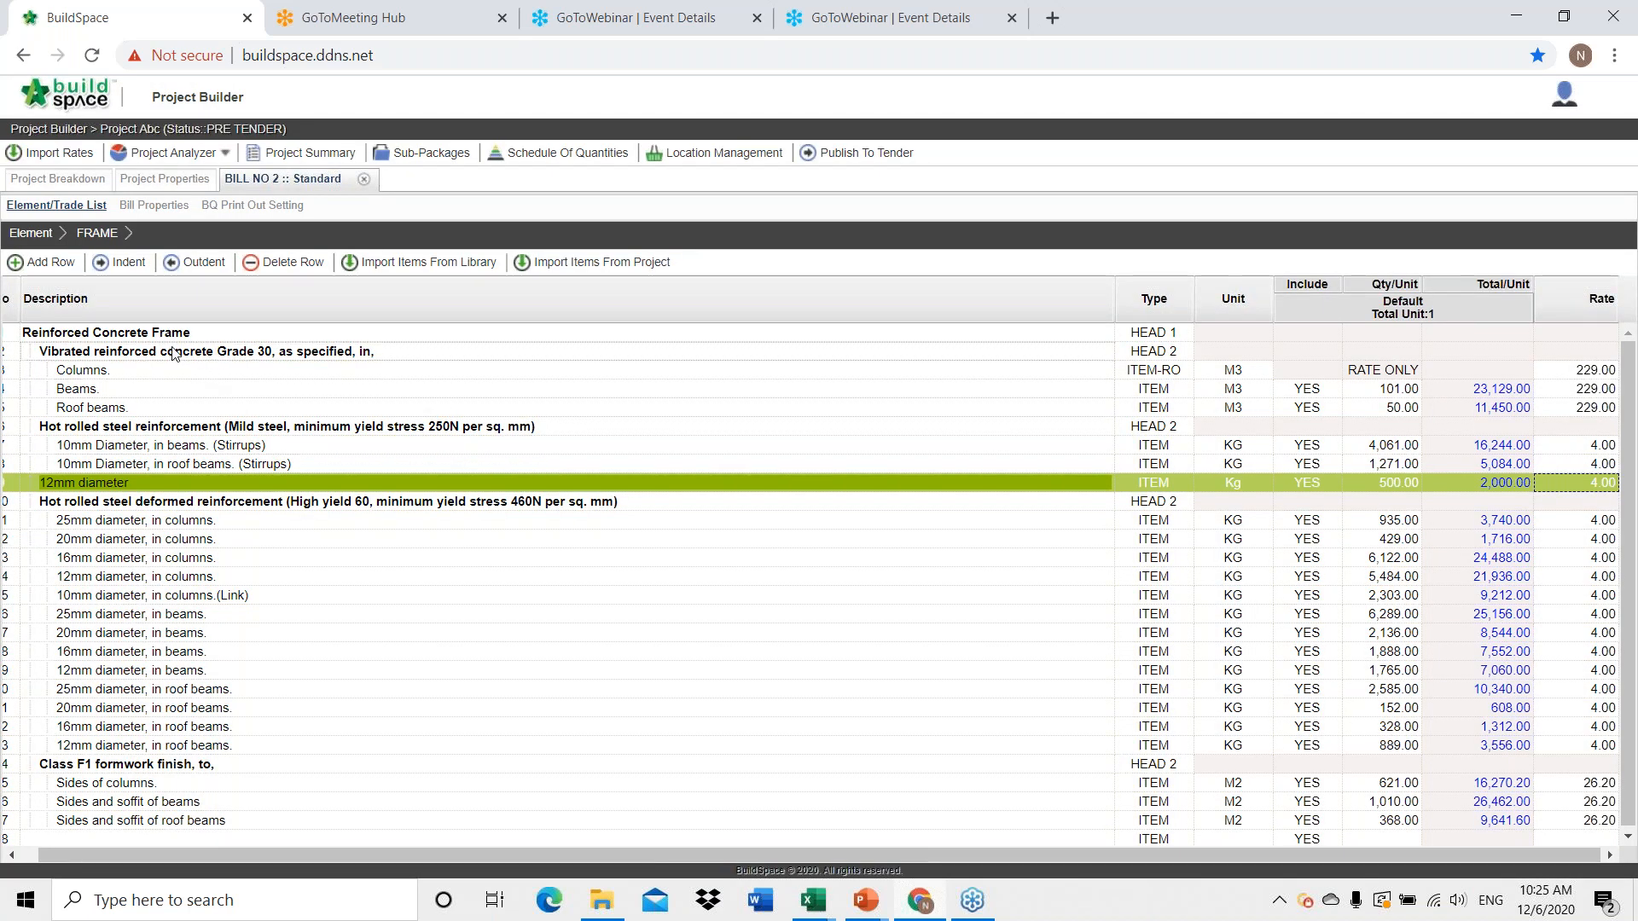
Return to the element list of BILL NO 2 and print the FRAME element's bill of quantities.
{"action": "left_click", "coordinate": [34, 233]}
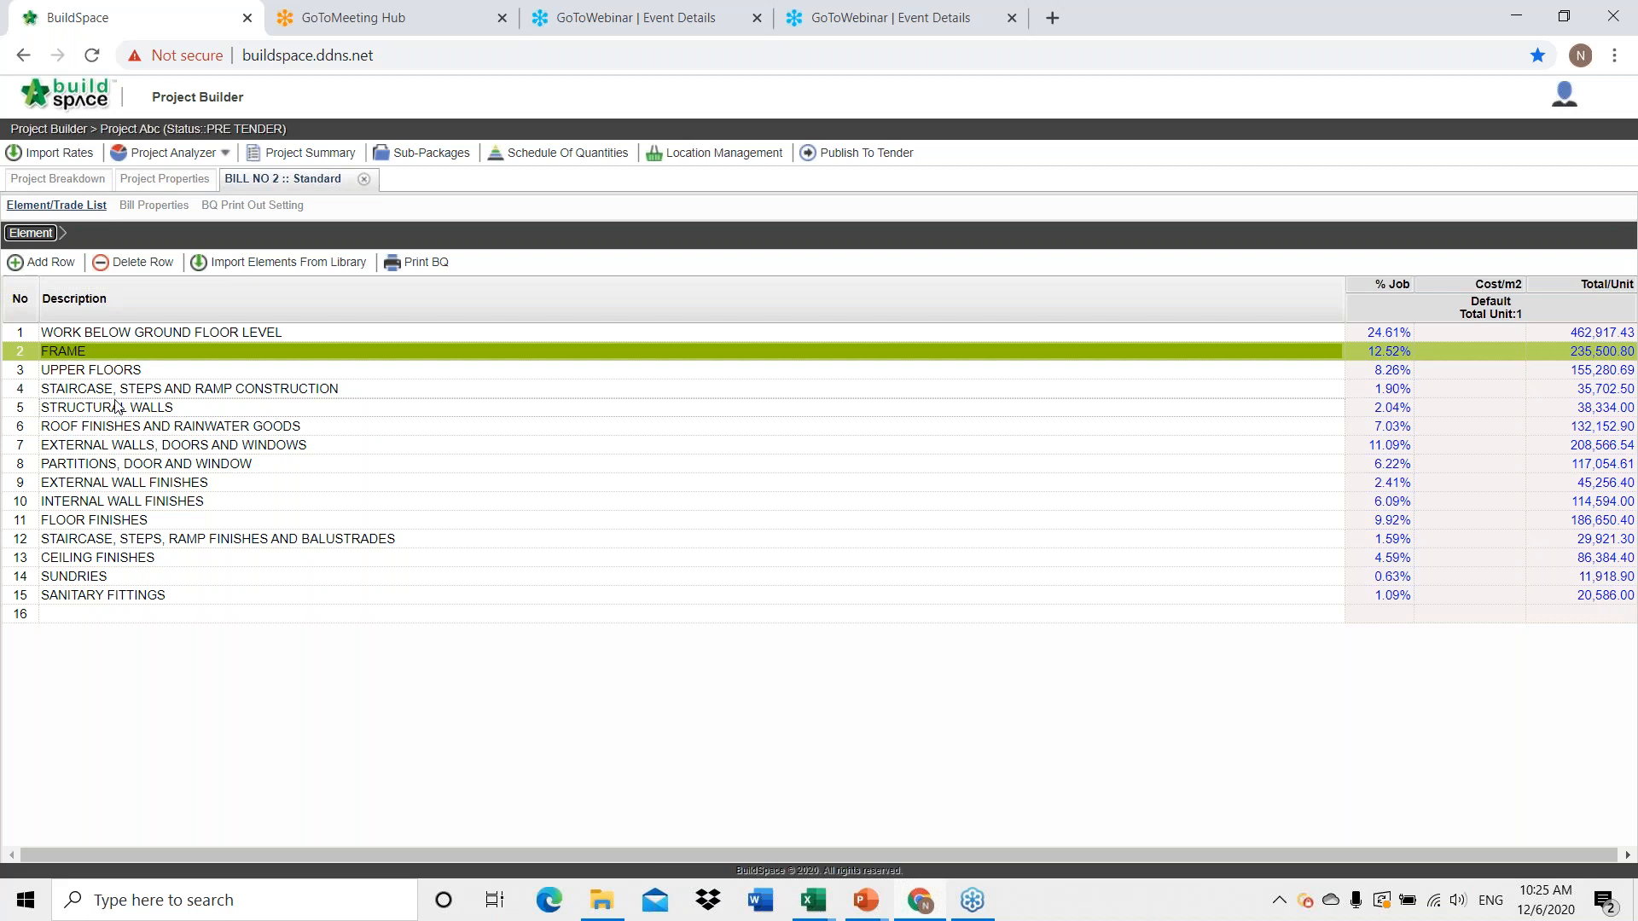
{"action": "left_click", "coordinate": [430, 266]}
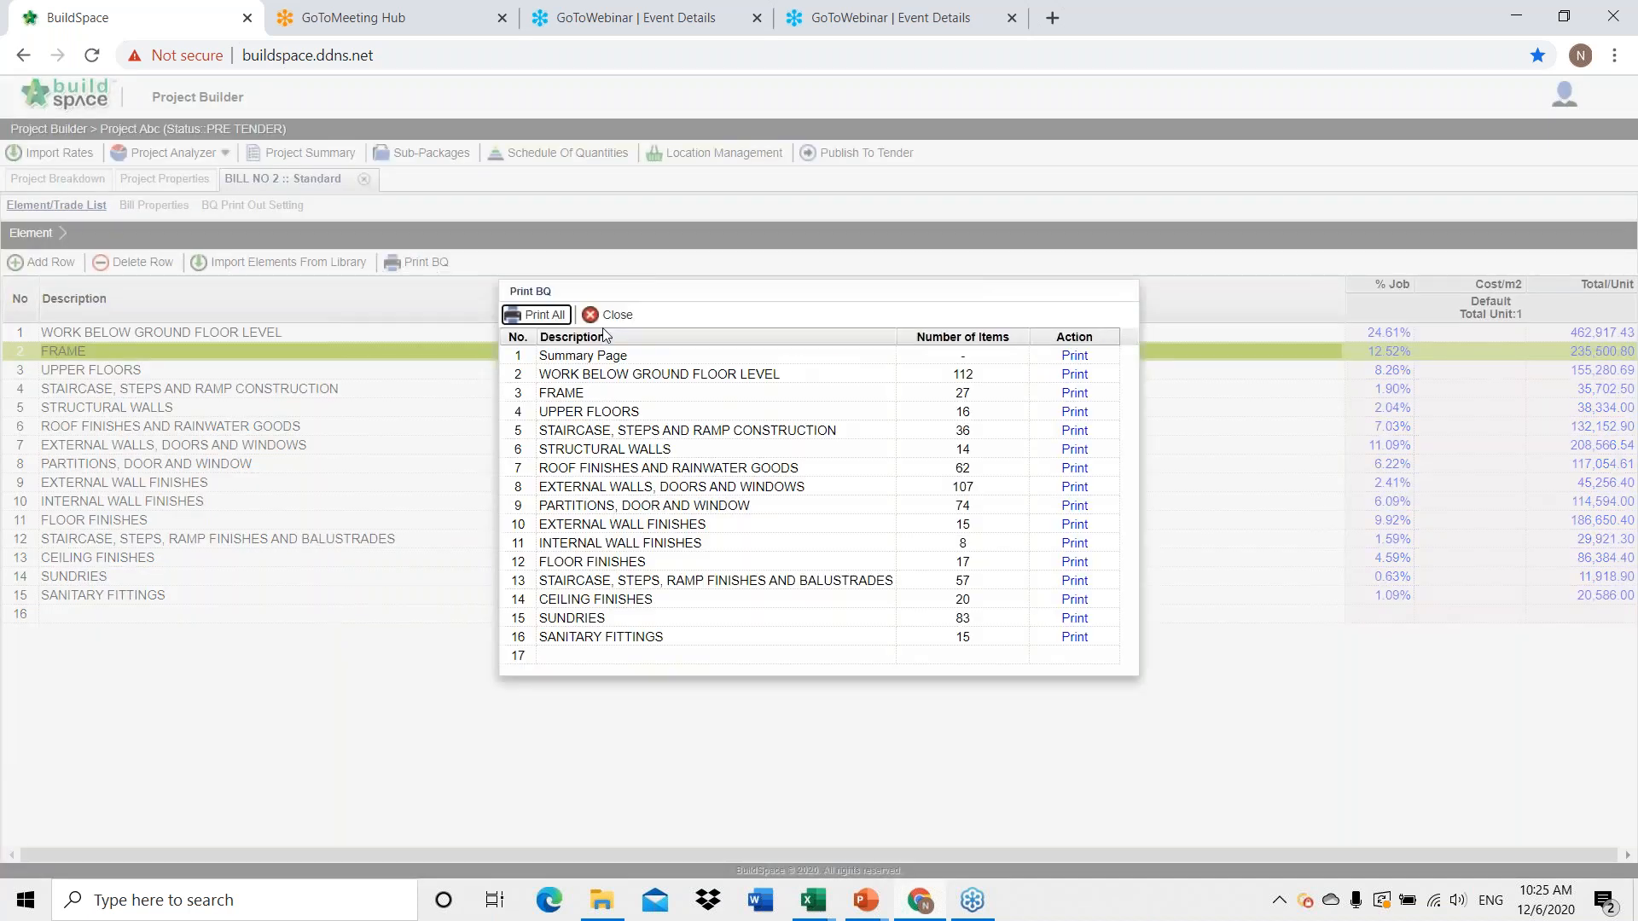
{"action": "left_click", "coordinate": [1068, 395]}
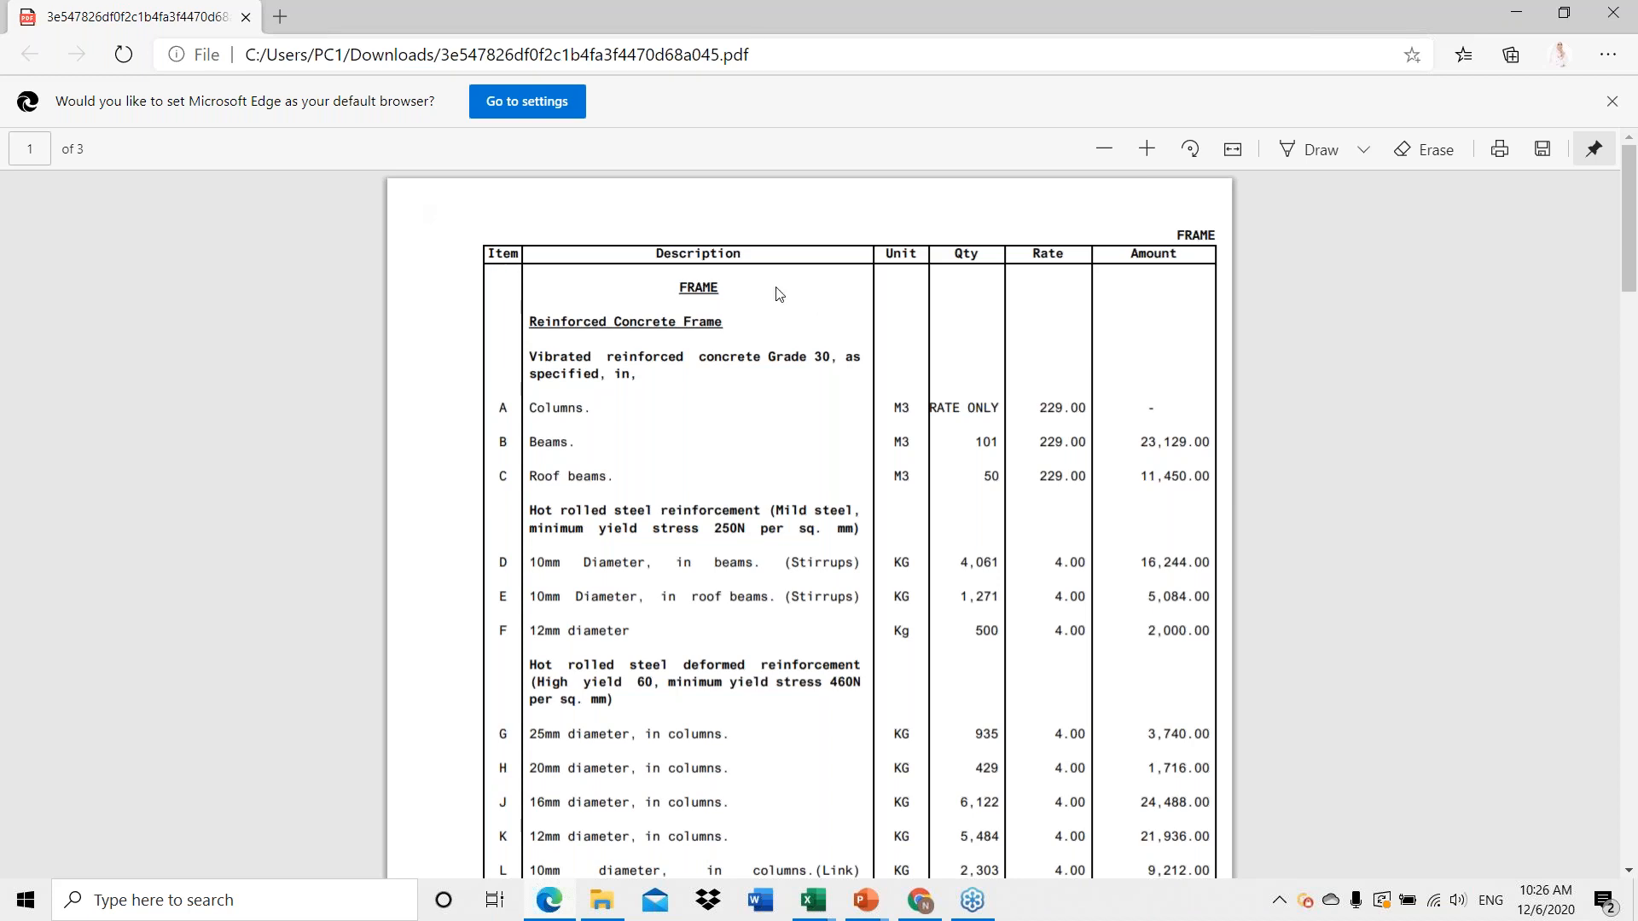
Review the FRAME print-out through to its Collection page, then close it and the Print BQ dialog.
{"action": "scroll", "coordinate": [737, 280], "scroll_direction": "down", "scroll_amount": 6}
{"action": "scroll", "coordinate": [737, 280], "scroll_direction": "down", "scroll_amount": 3}
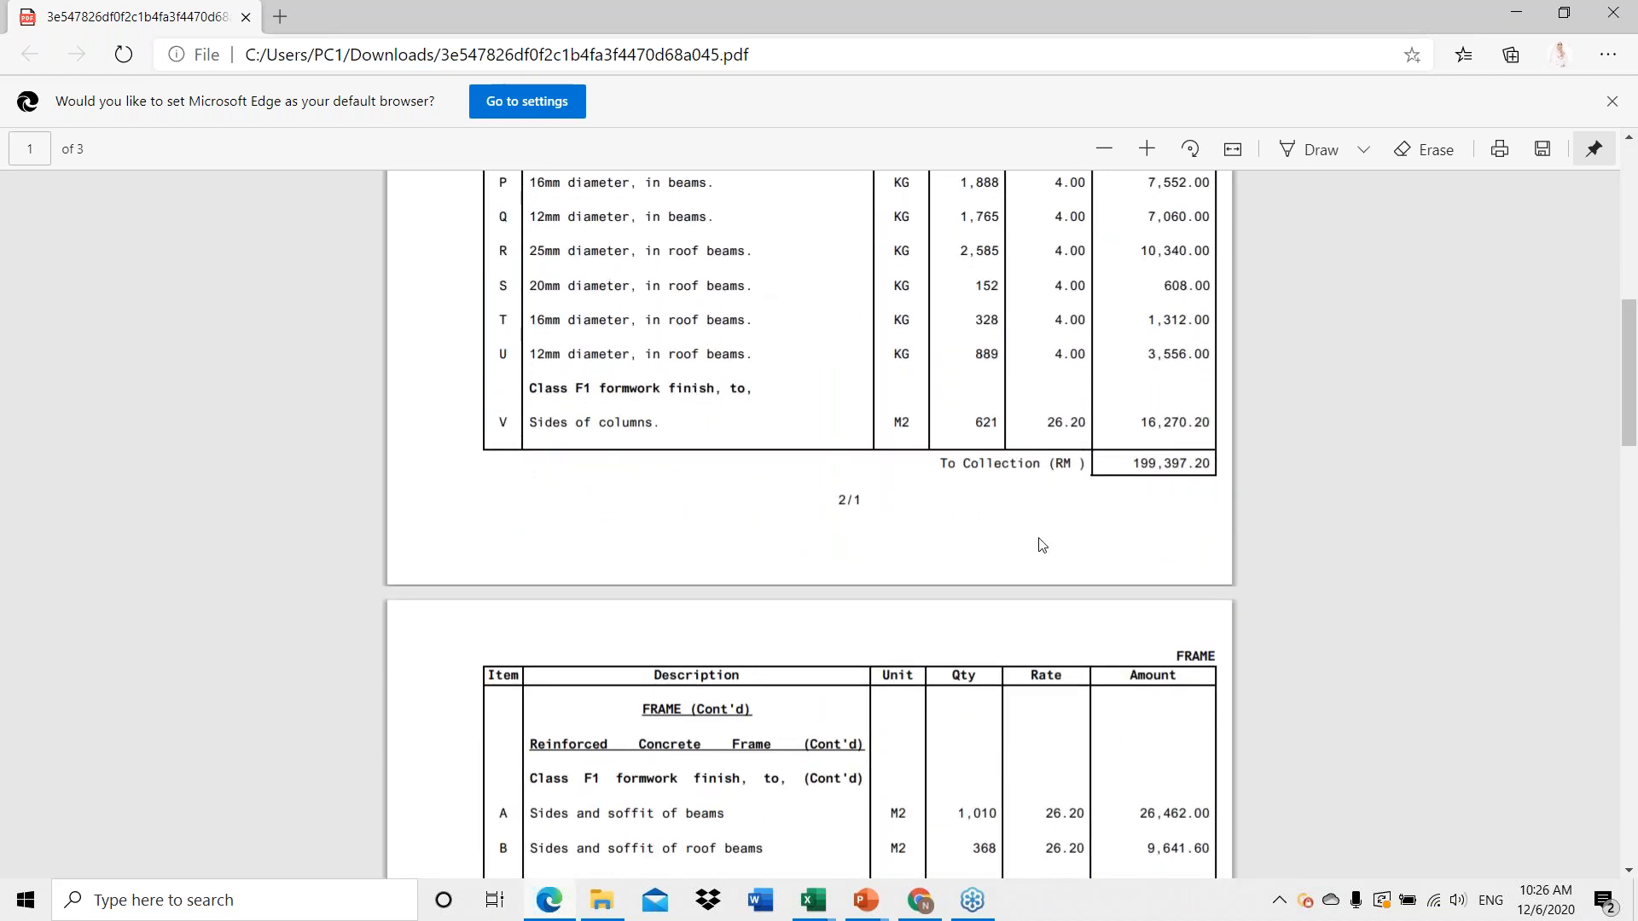
{"action": "scroll", "coordinate": [1041, 544], "scroll_direction": "down", "scroll_amount": 1}
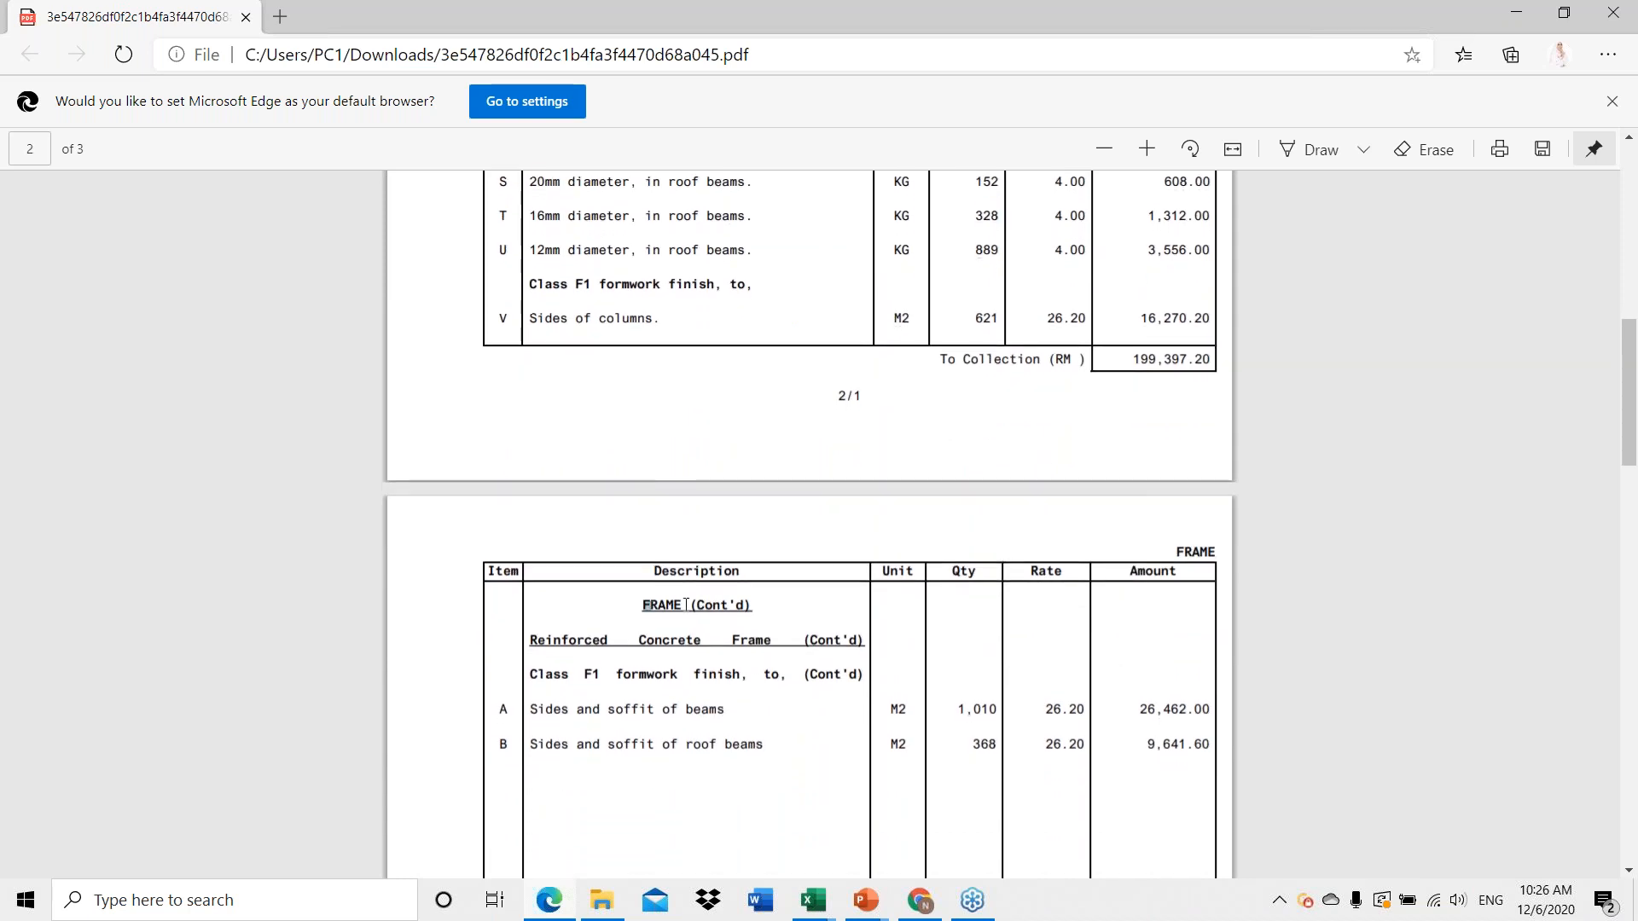
{"action": "scroll", "coordinate": [833, 501], "scroll_direction": "down", "scroll_amount": 12}
{"action": "scroll", "coordinate": [836, 503], "scroll_direction": "down", "scroll_amount": 1}
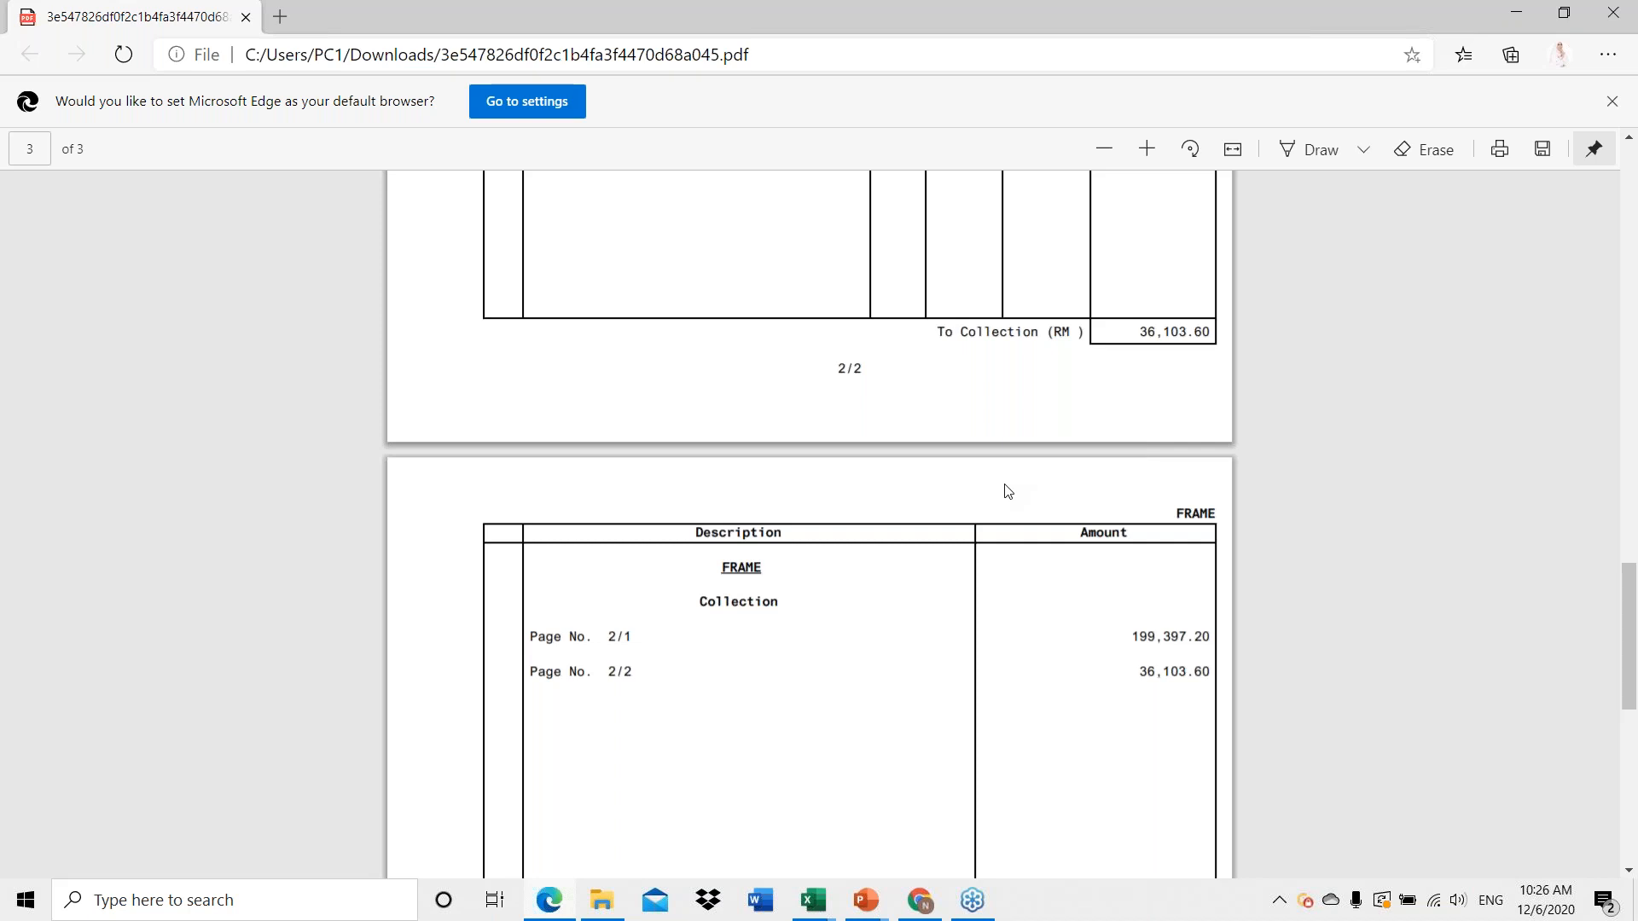
{"action": "left_click", "coordinate": [1615, 9]}
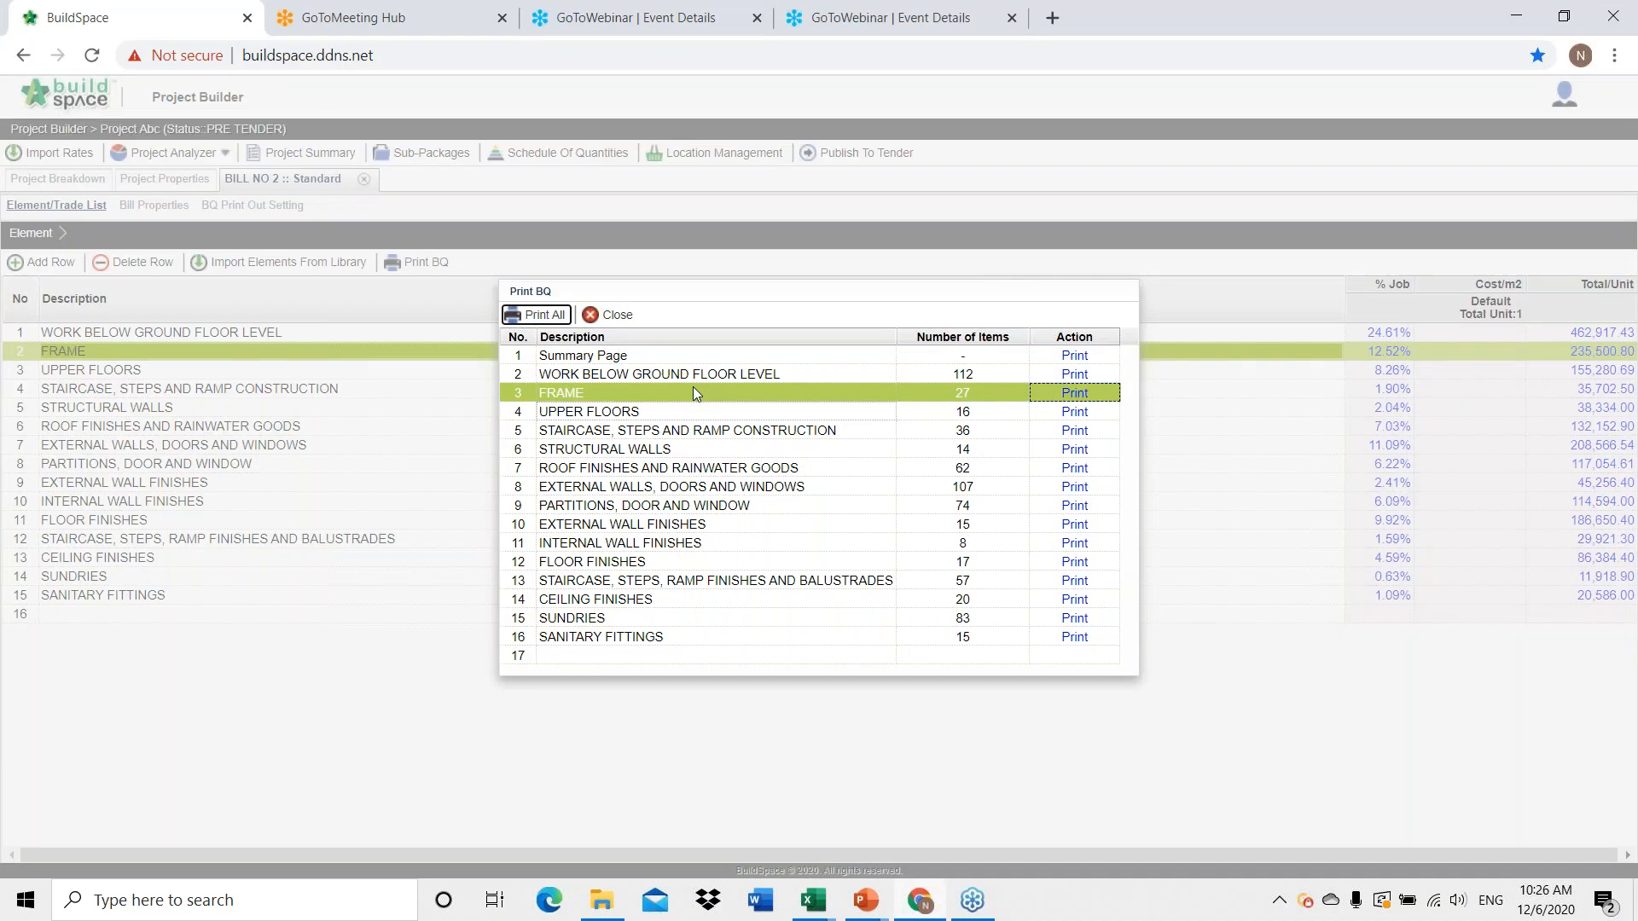
{"action": "left_click", "coordinate": [622, 318]}
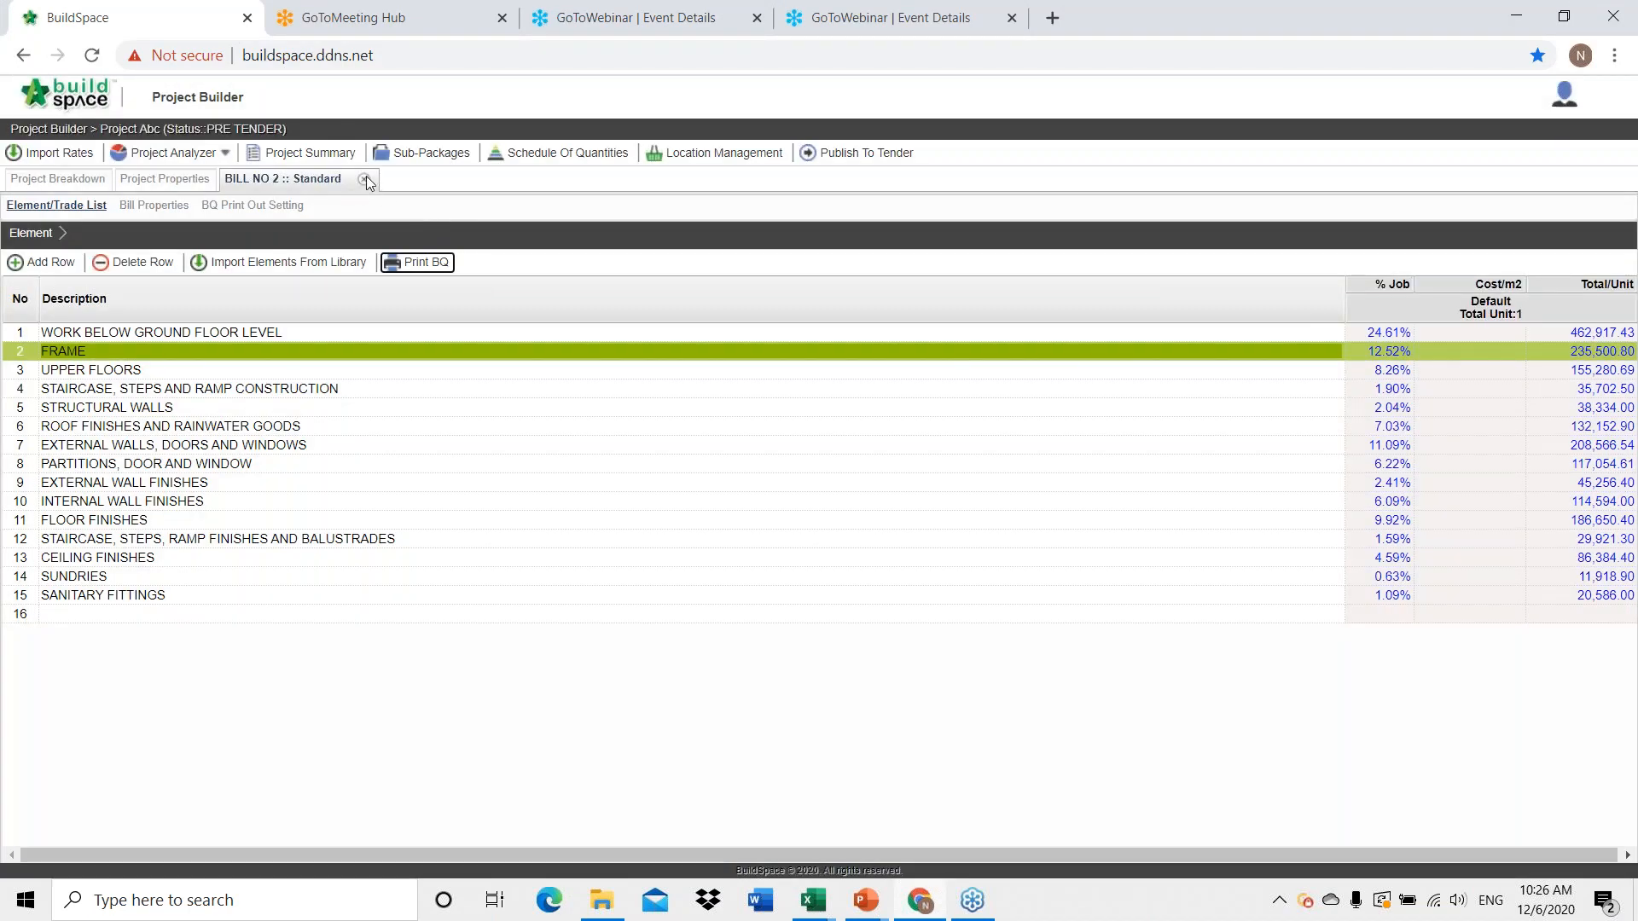
Close BILL NO 2 and open the bill properties of BILL NO 3.
{"action": "left_click", "coordinate": [365, 178]}
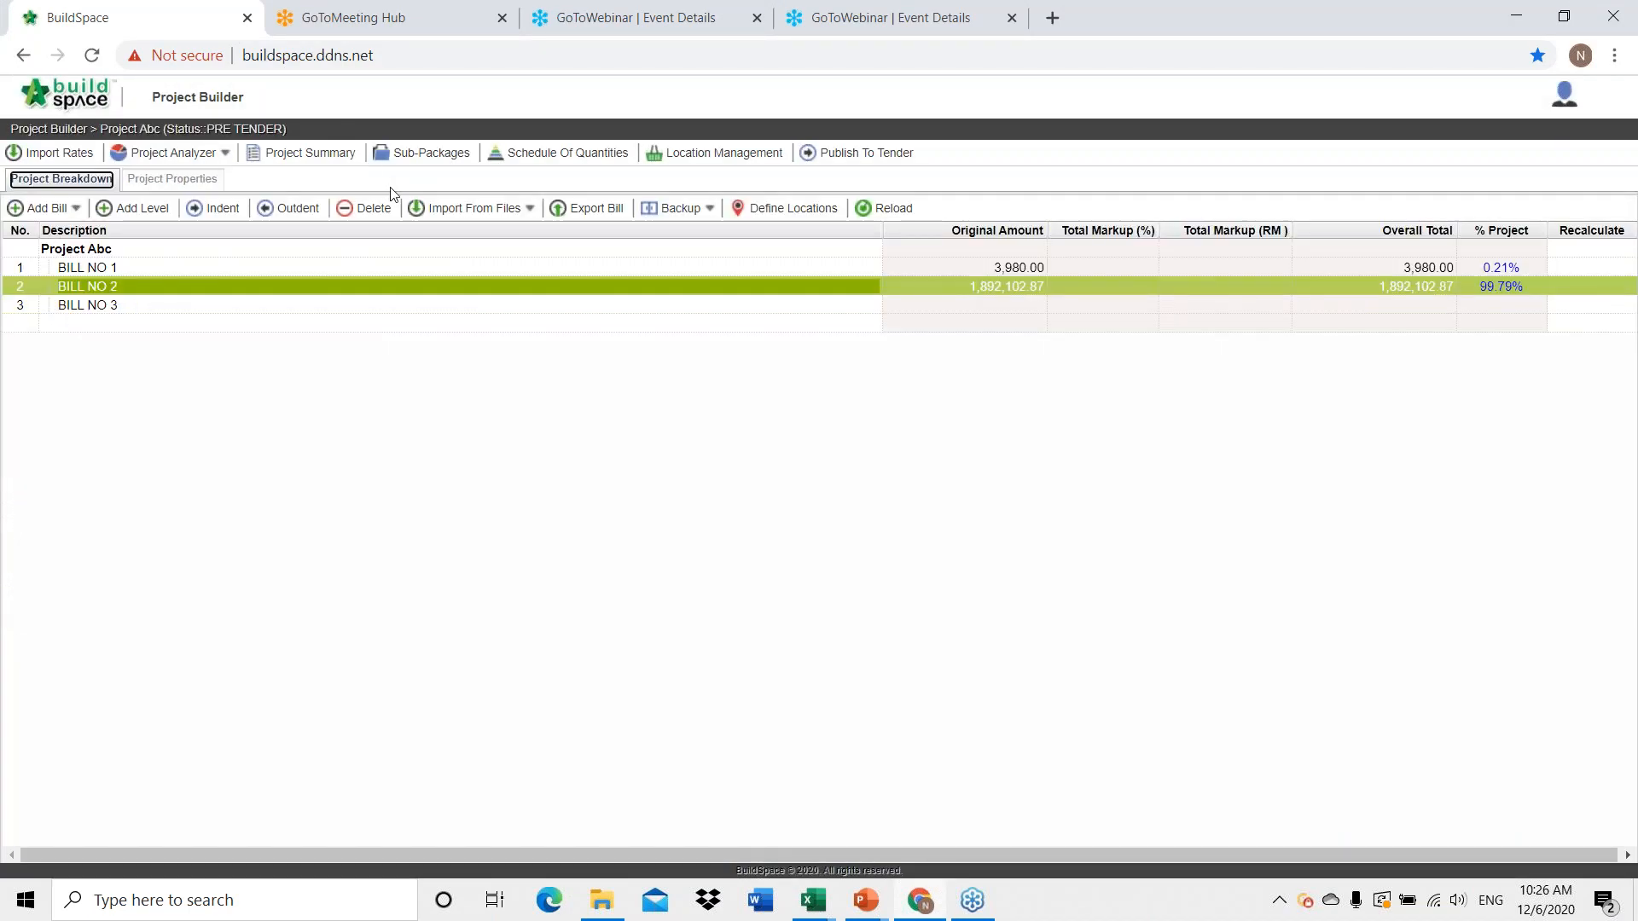
{"action": "left_click", "coordinate": [289, 309]}
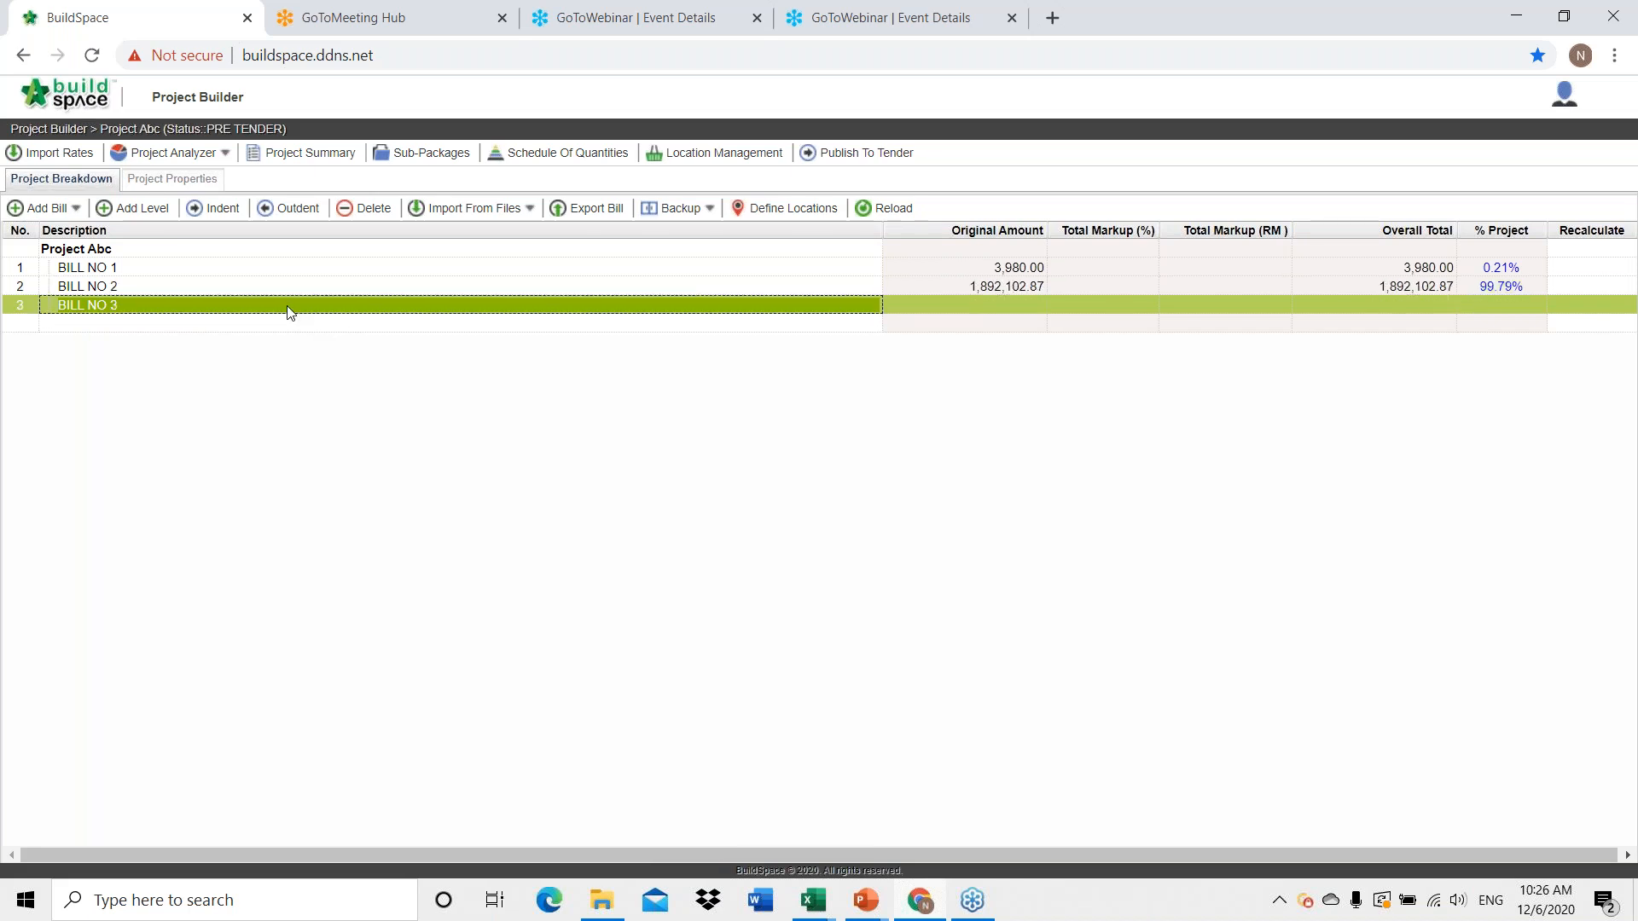
{"action": "double_click", "coordinate": [288, 309]}
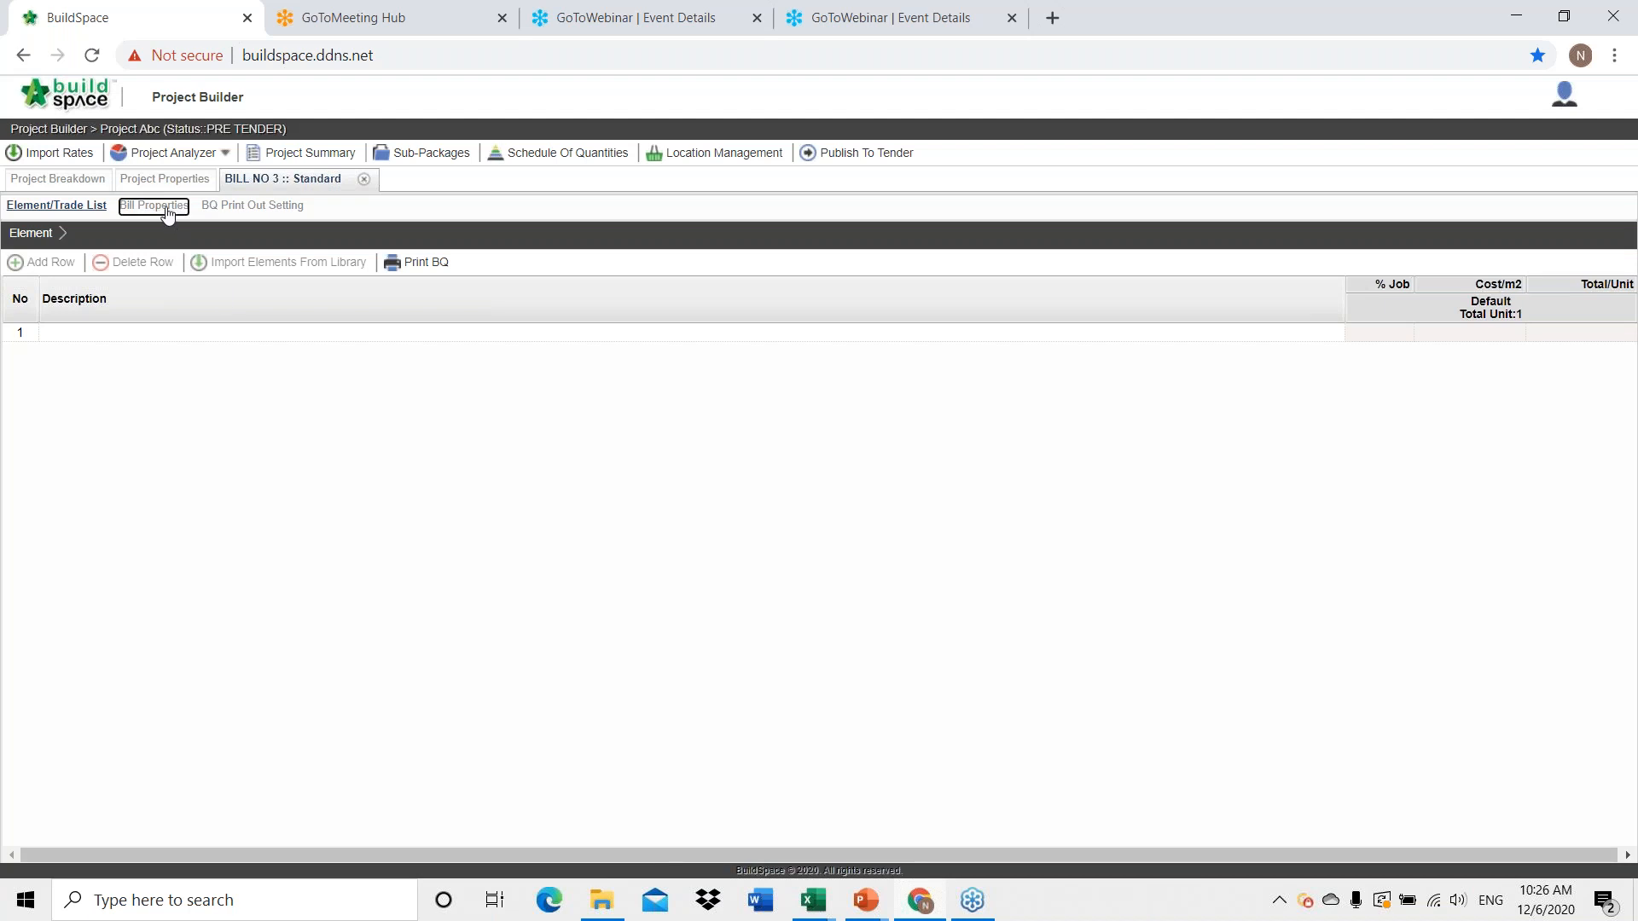
{"action": "left_click", "coordinate": [168, 209]}
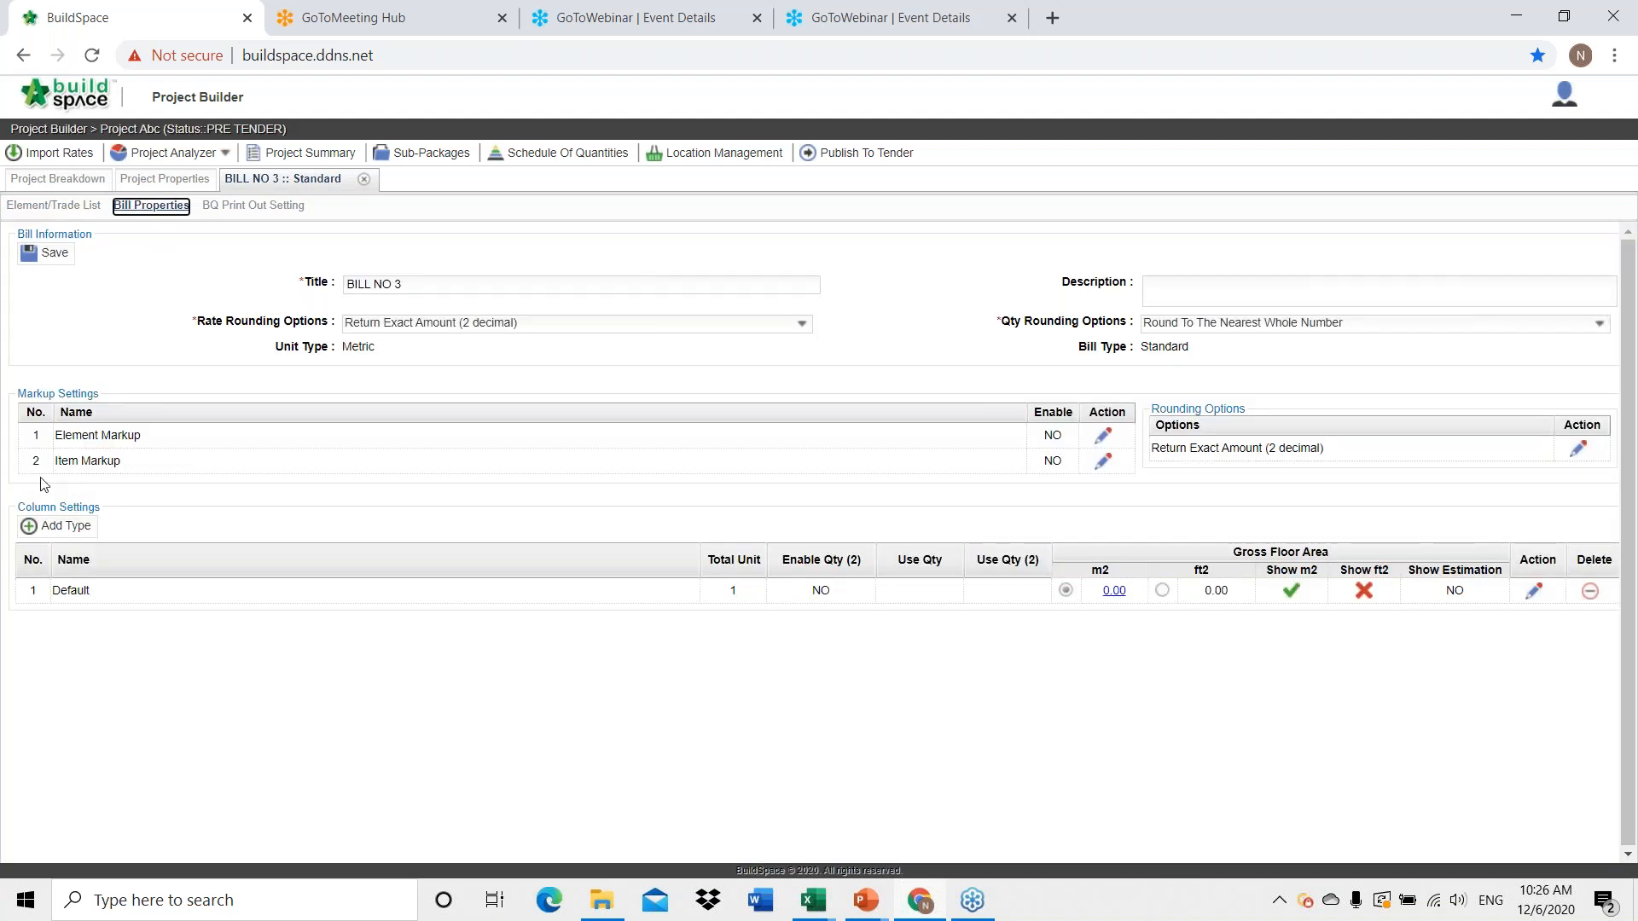
Add two new types to the column settings of BILL NO 3 and rename the Default type to Type A.
{"action": "left_click", "coordinate": [69, 532]}
{"action": "left_click", "coordinate": [68, 531]}
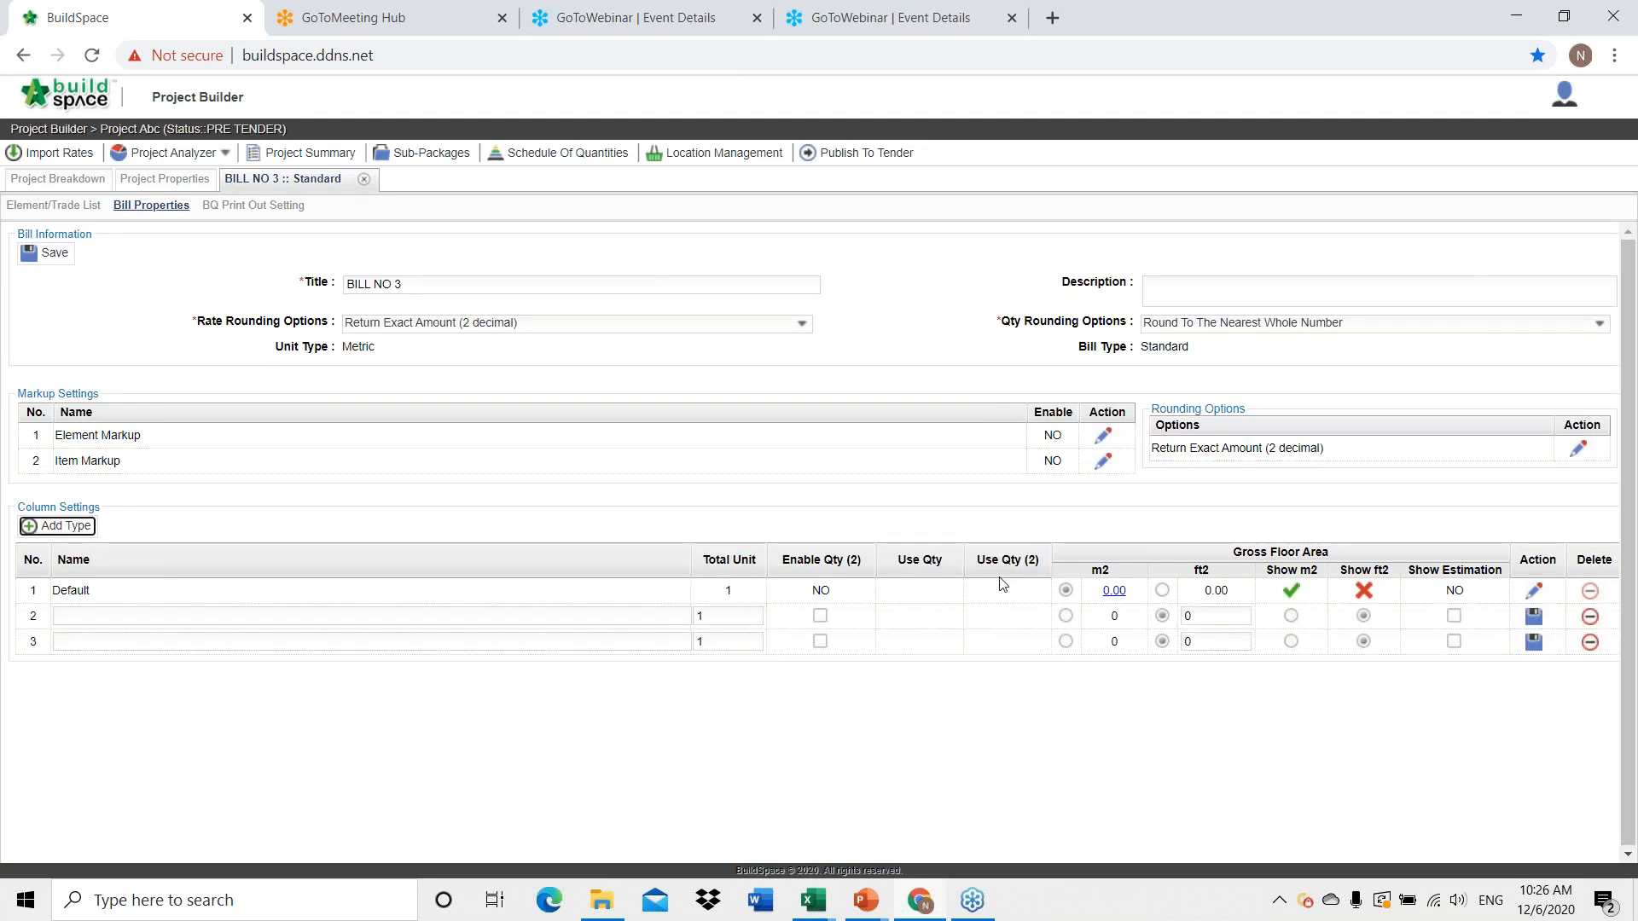
{"action": "left_click", "coordinate": [1535, 591]}
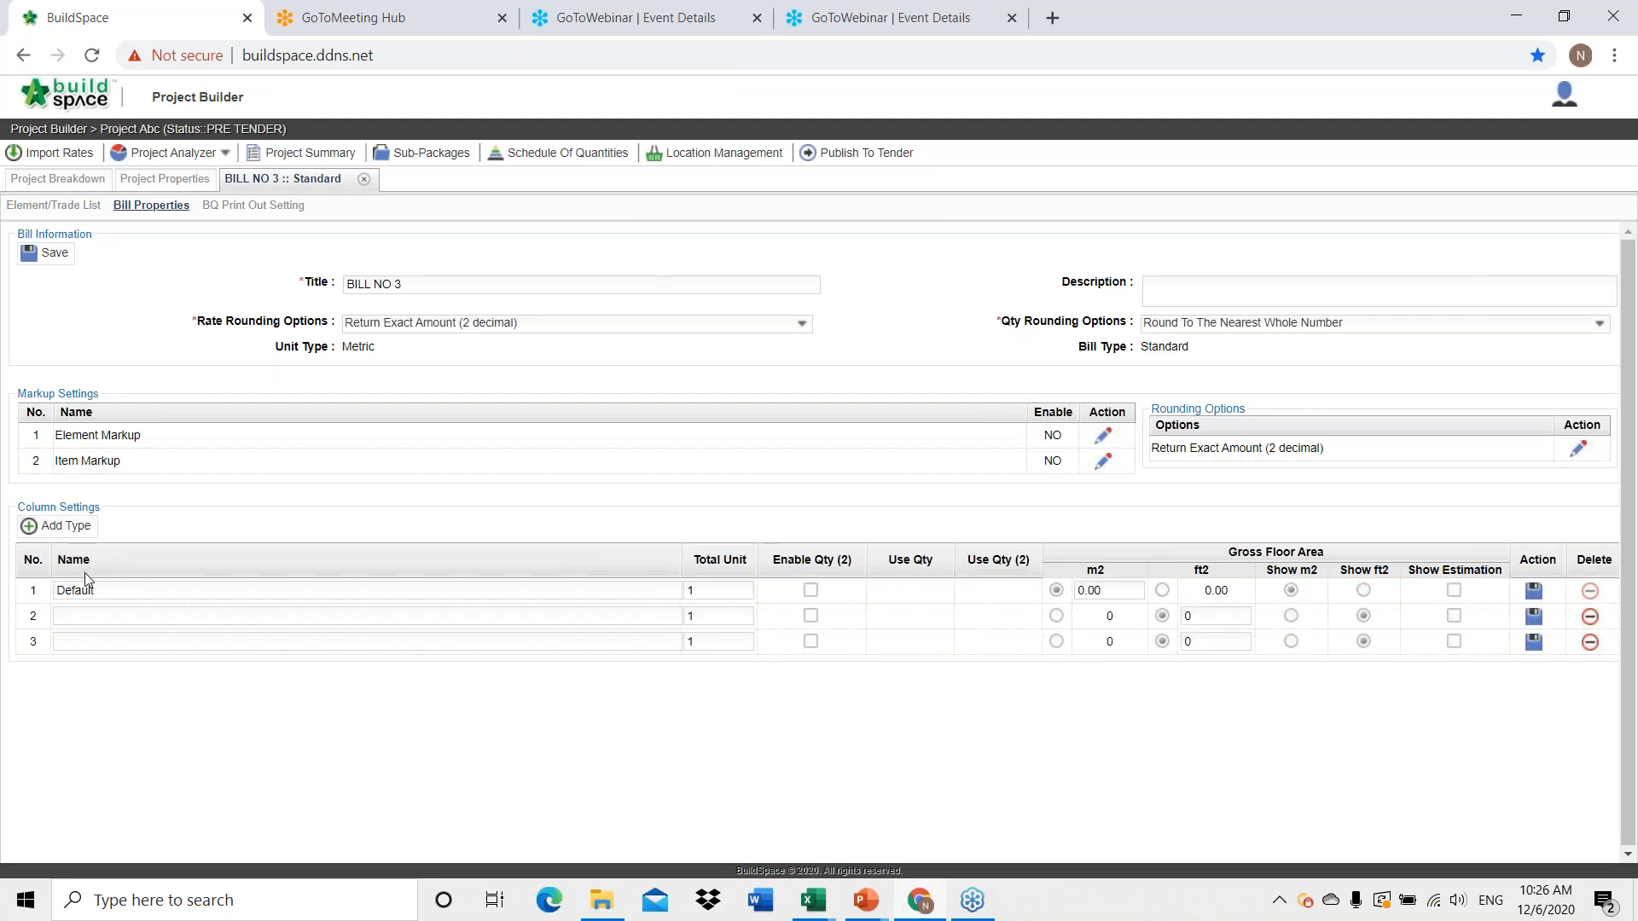
{"action": "double_click", "coordinate": [104, 593]}
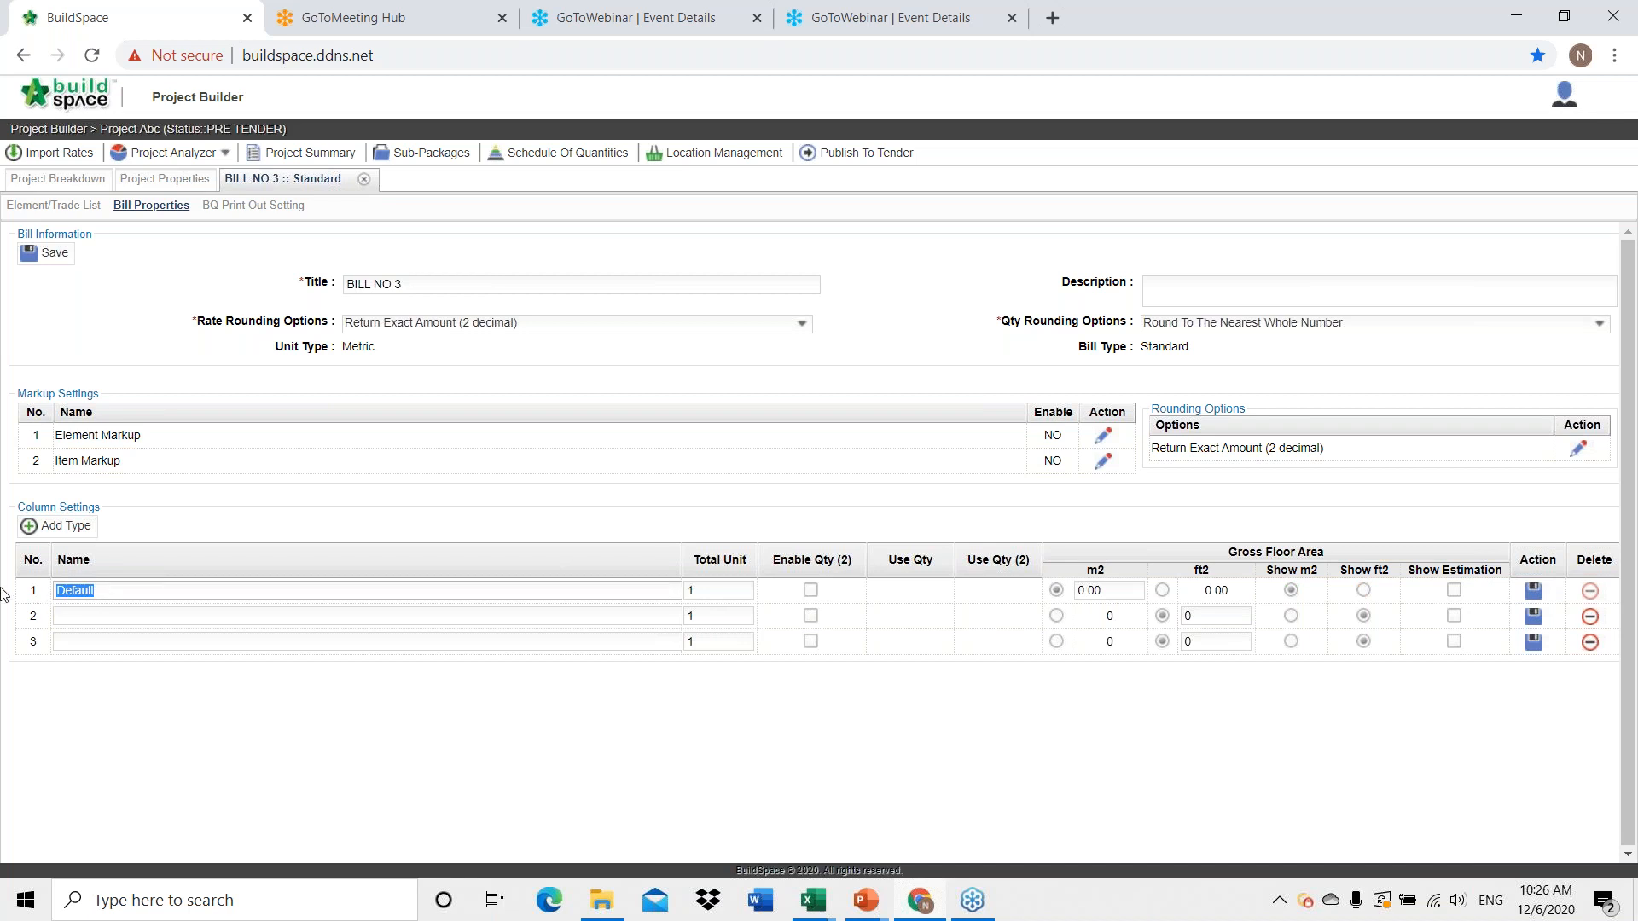
{"action": "type", "text": "Type"}
{"action": "key", "text": "Caps_Lock"}
{"action": "type", "text": "A"}
{"action": "key", "text": "Caps_Lock"}
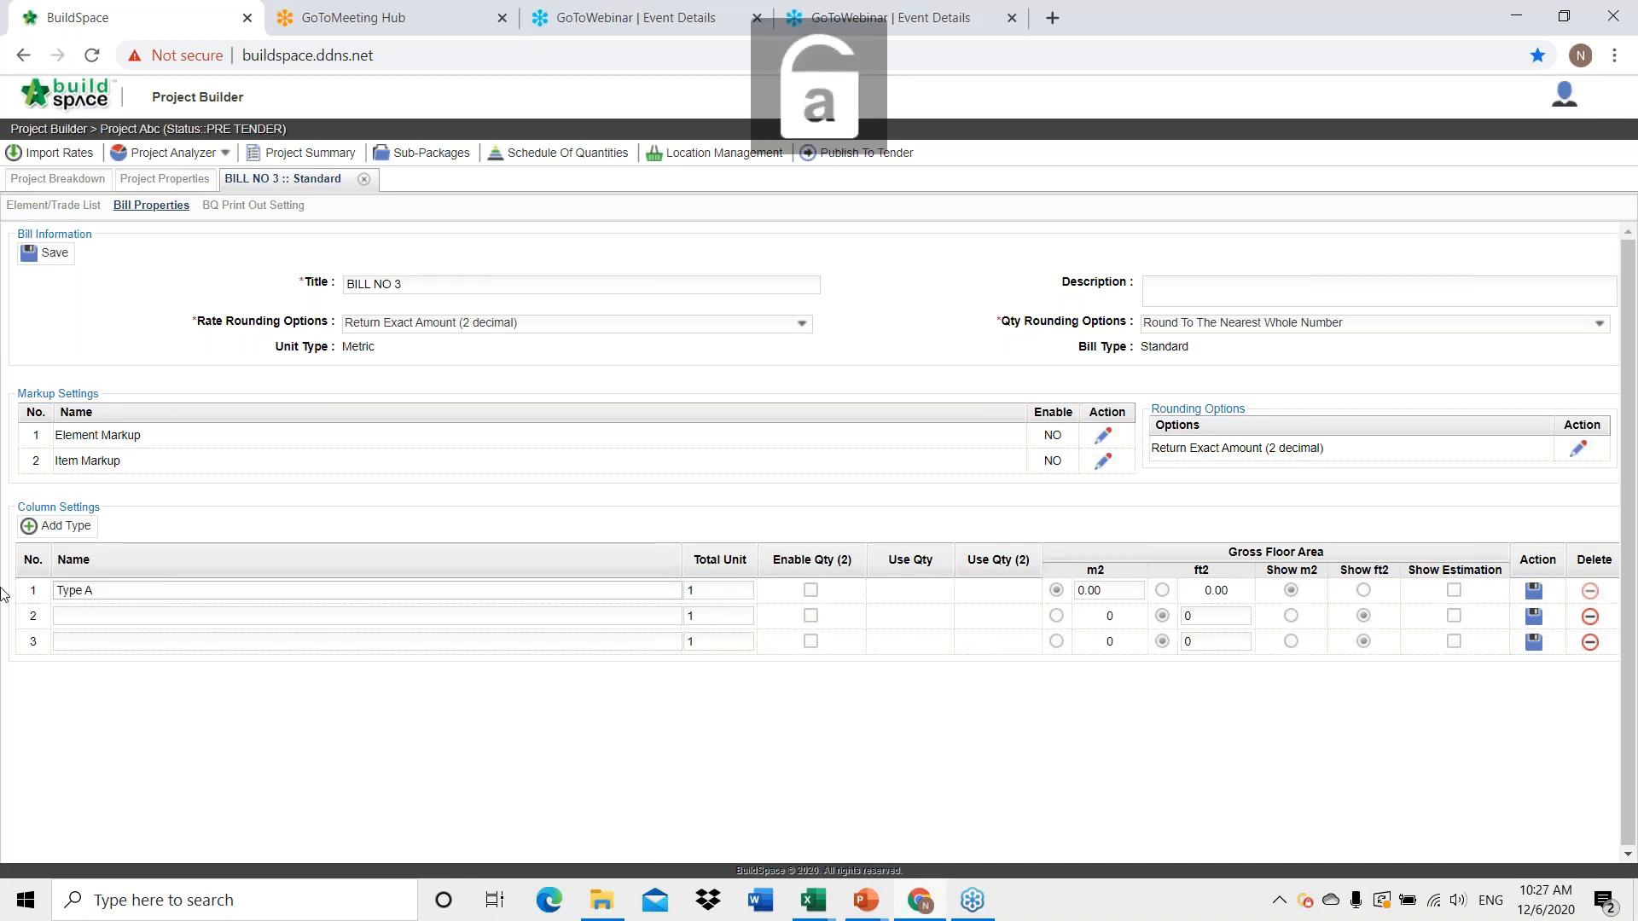
Name the two added column types Type B and Type C.
{"action": "left_click", "coordinate": [71, 612]}
{"action": "key", "text": "Caps_Lock"}
{"action": "type", "text": "T"}
{"action": "key", "text": "Caps_Lock"}
{"action": "type", "text": "ype"}
{"action": "key", "text": "Caps_Lock"}
{"action": "type", "text": "B"}
{"action": "key", "text": "Caps_Lock"}
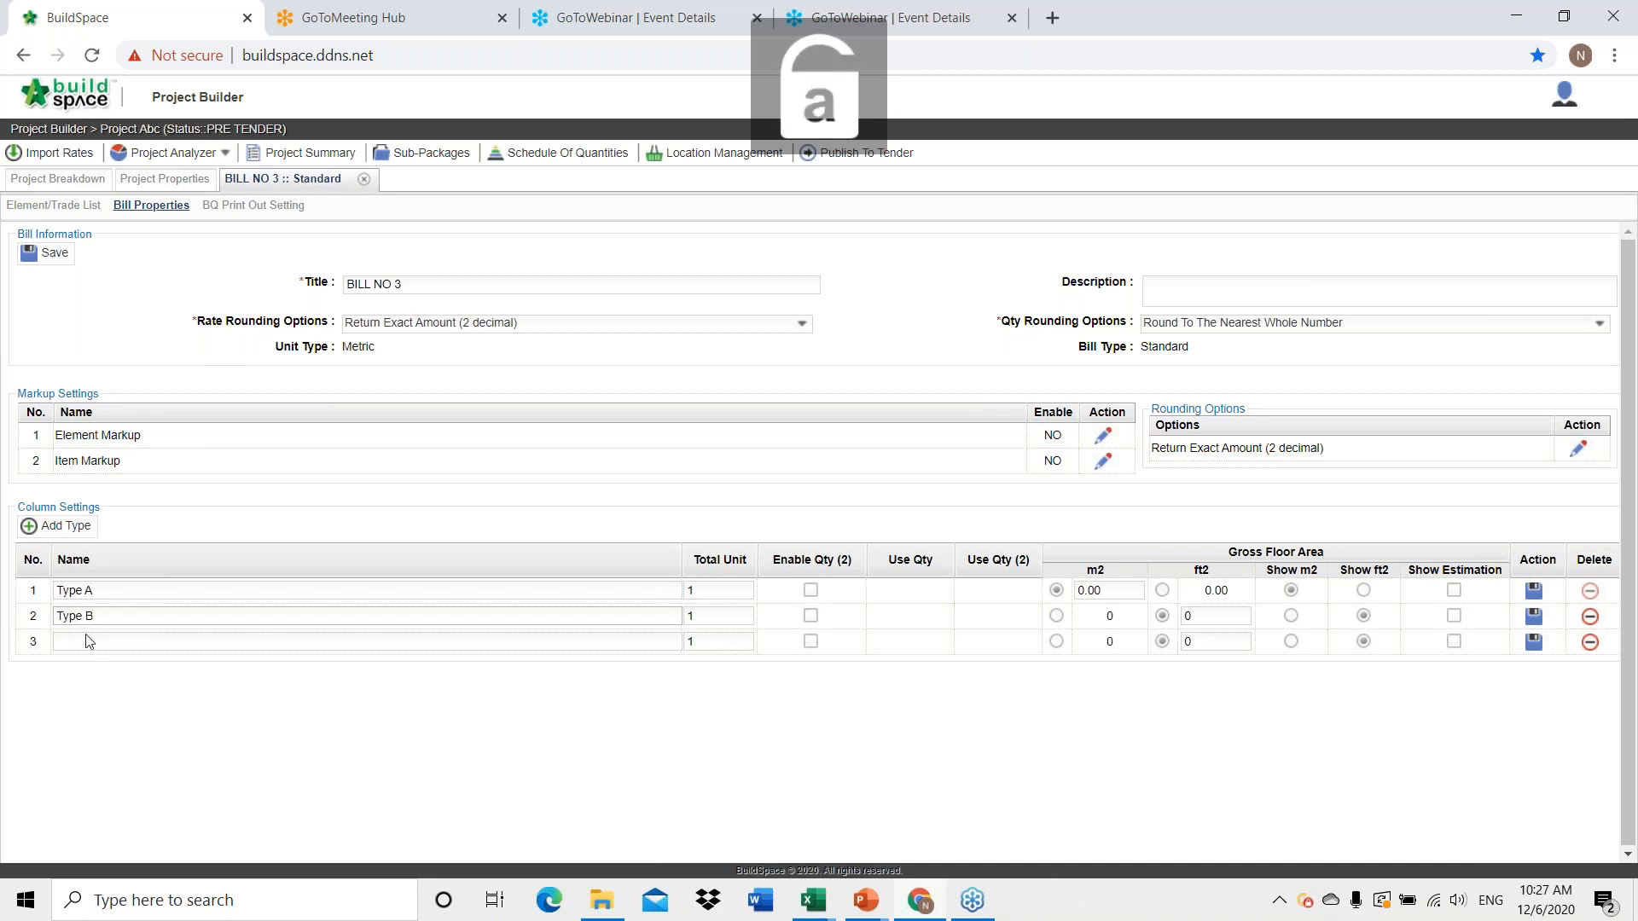
{"action": "left_click", "coordinate": [88, 641]}
{"action": "key", "text": "Caps_Lock"}
{"action": "type", "text": "T"}
{"action": "key", "text": "Caps_Lock"}
{"action": "type", "text": "ype"}
{"action": "key", "text": "Caps_Lock"}
{"action": "type", "text": "C"}
{"action": "key", "text": "Caps_Lock"}
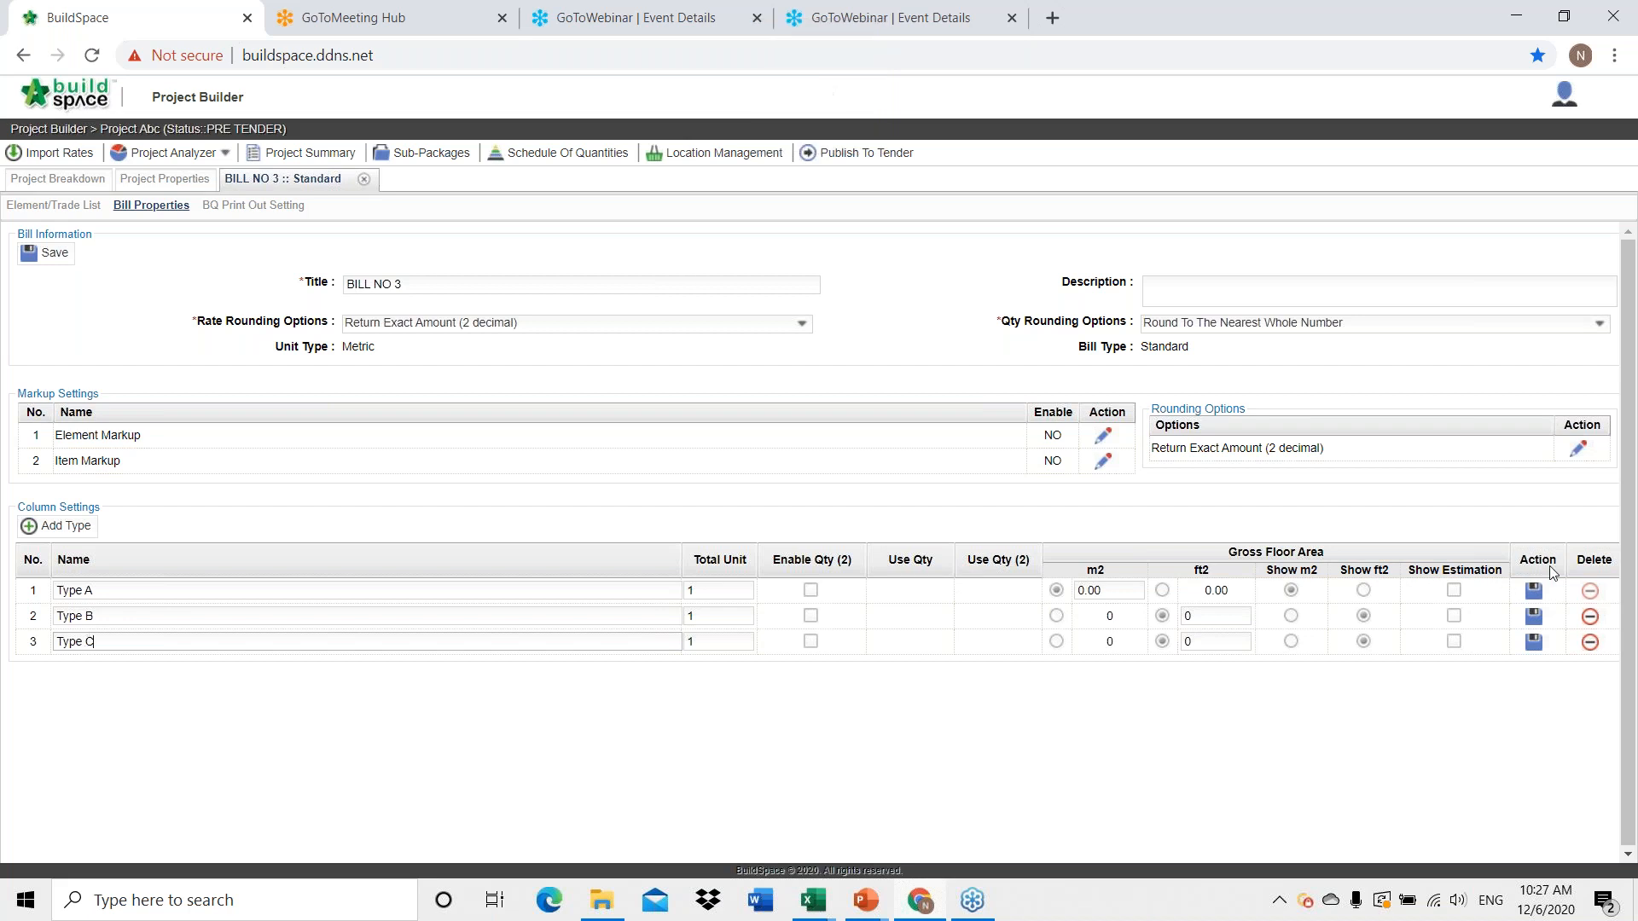
Save the Type A, Type B and Type C rows and the bill information.
{"action": "left_click", "coordinate": [1533, 591]}
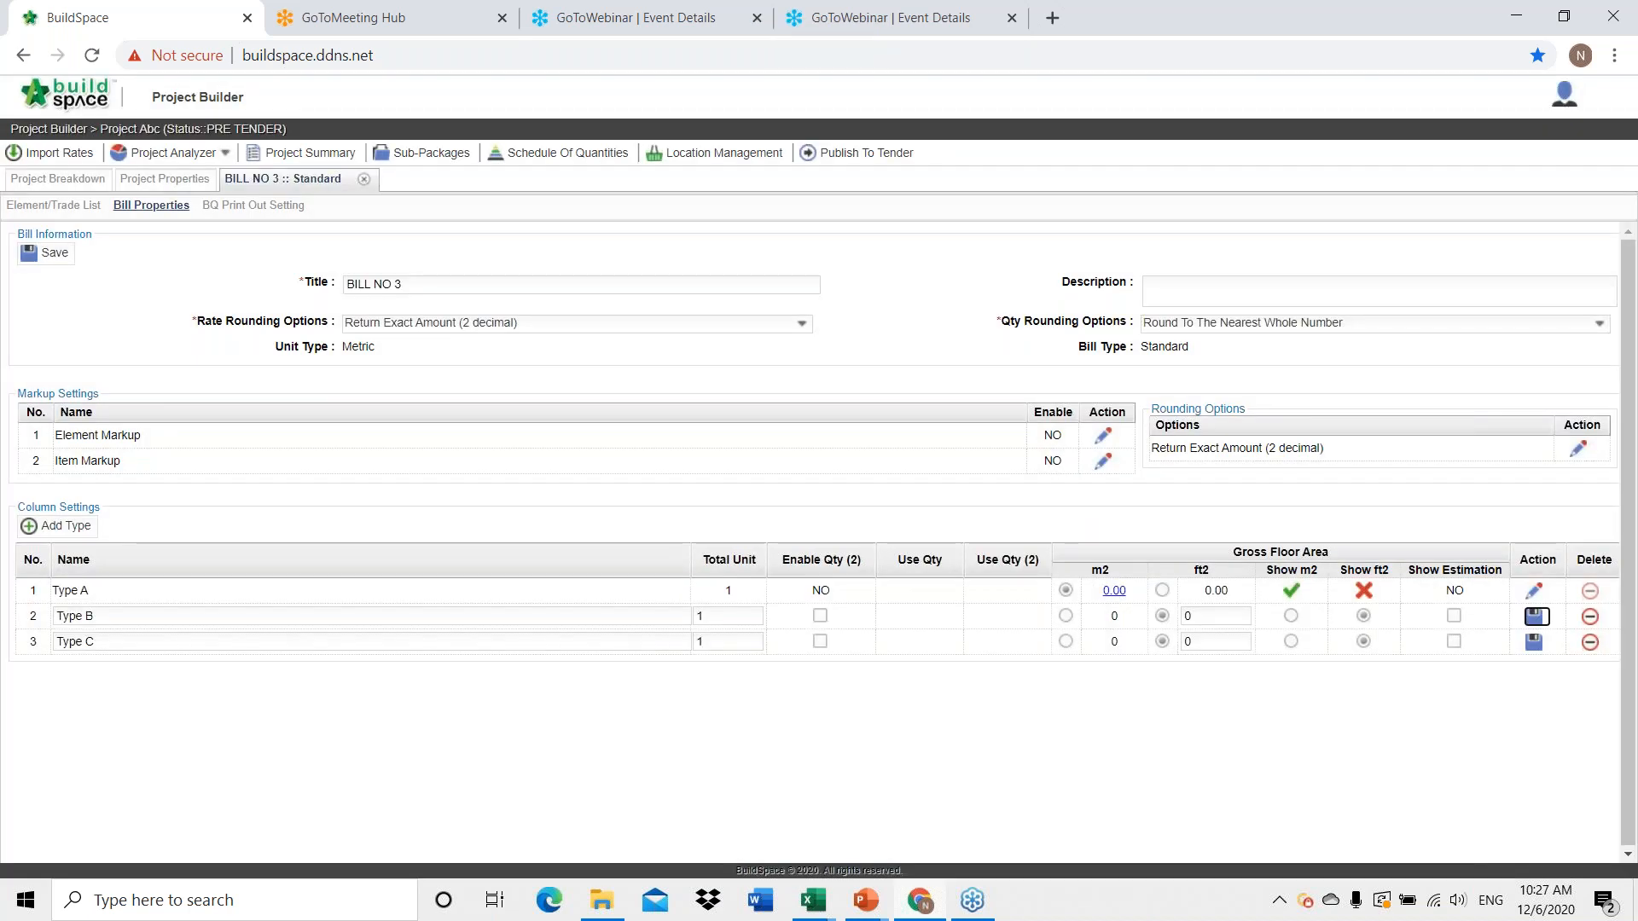
{"action": "left_click", "coordinate": [1533, 616]}
{"action": "left_click", "coordinate": [1533, 642]}
{"action": "left_click", "coordinate": [51, 253]}
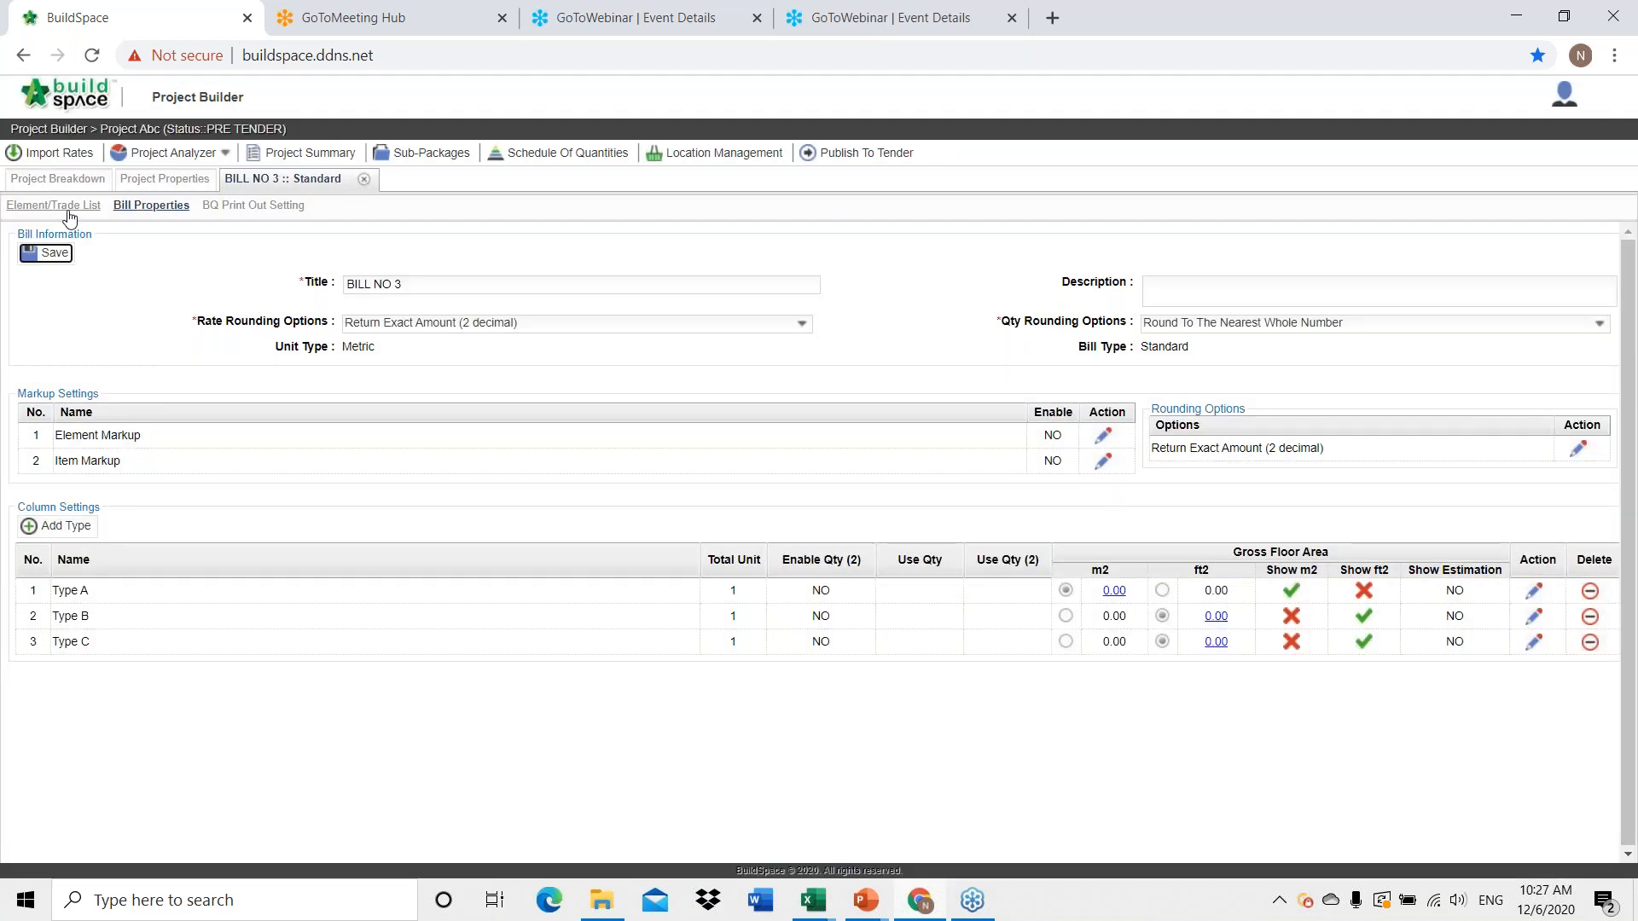
Add an element named FRAME to the element list of BILL NO 3.
{"action": "left_click", "coordinate": [69, 209]}
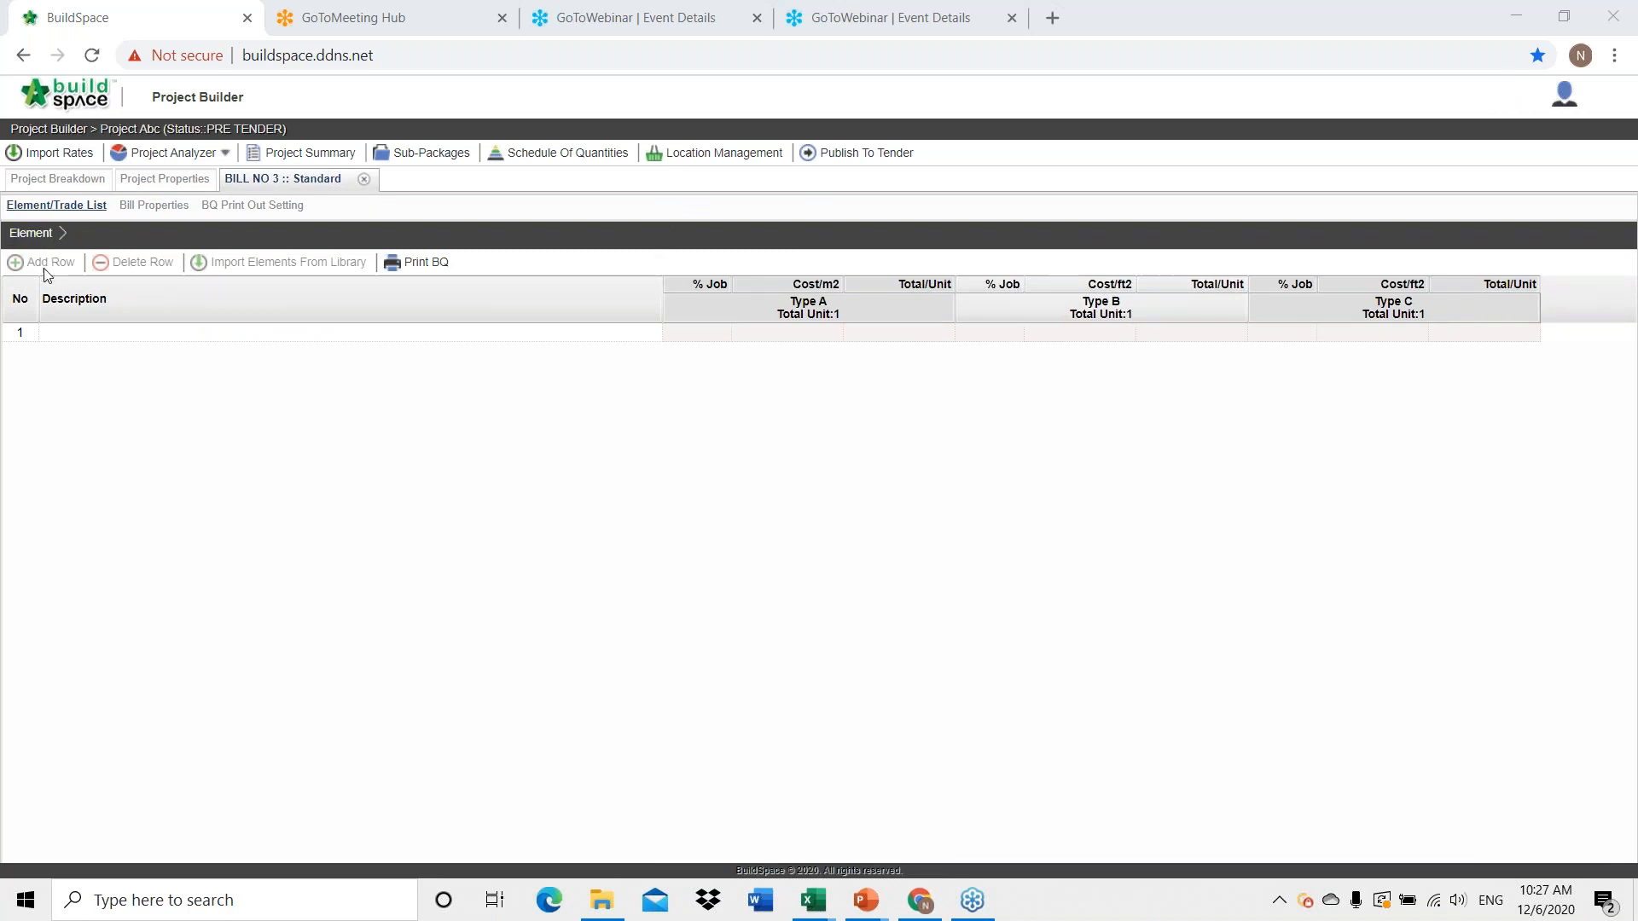
{"action": "left_click", "coordinate": [78, 336]}
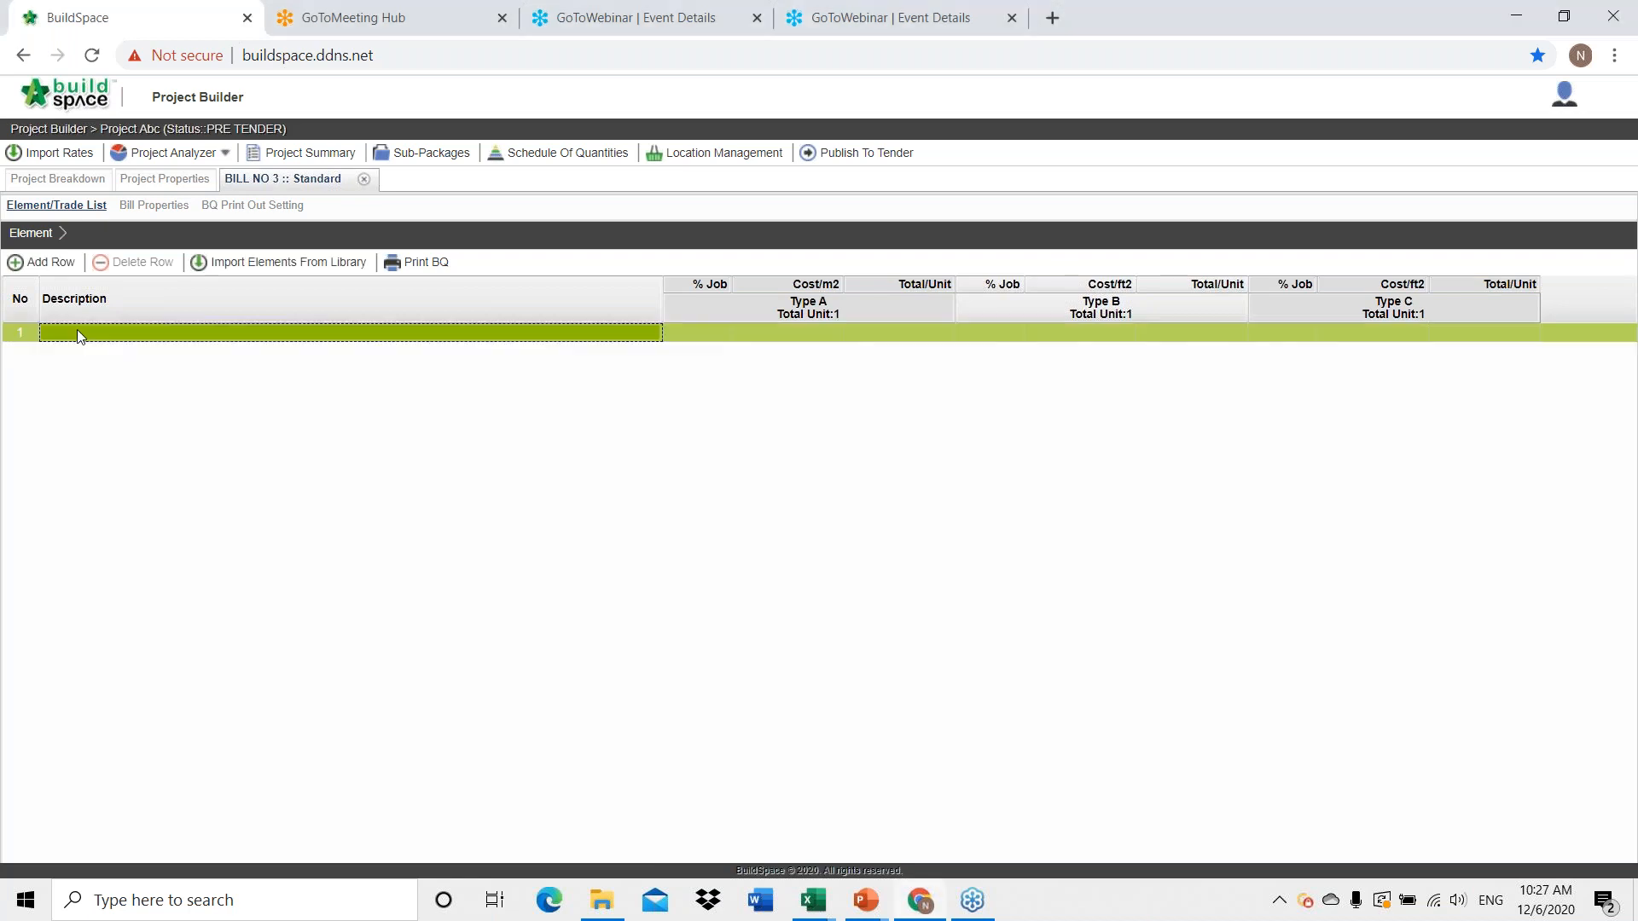
{"action": "double_click", "coordinate": [77, 332]}
{"action": "key", "text": "Caps_Lock"}
{"action": "type", "text": "FRAME"}
{"action": "key", "text": "Caps_Lock"}
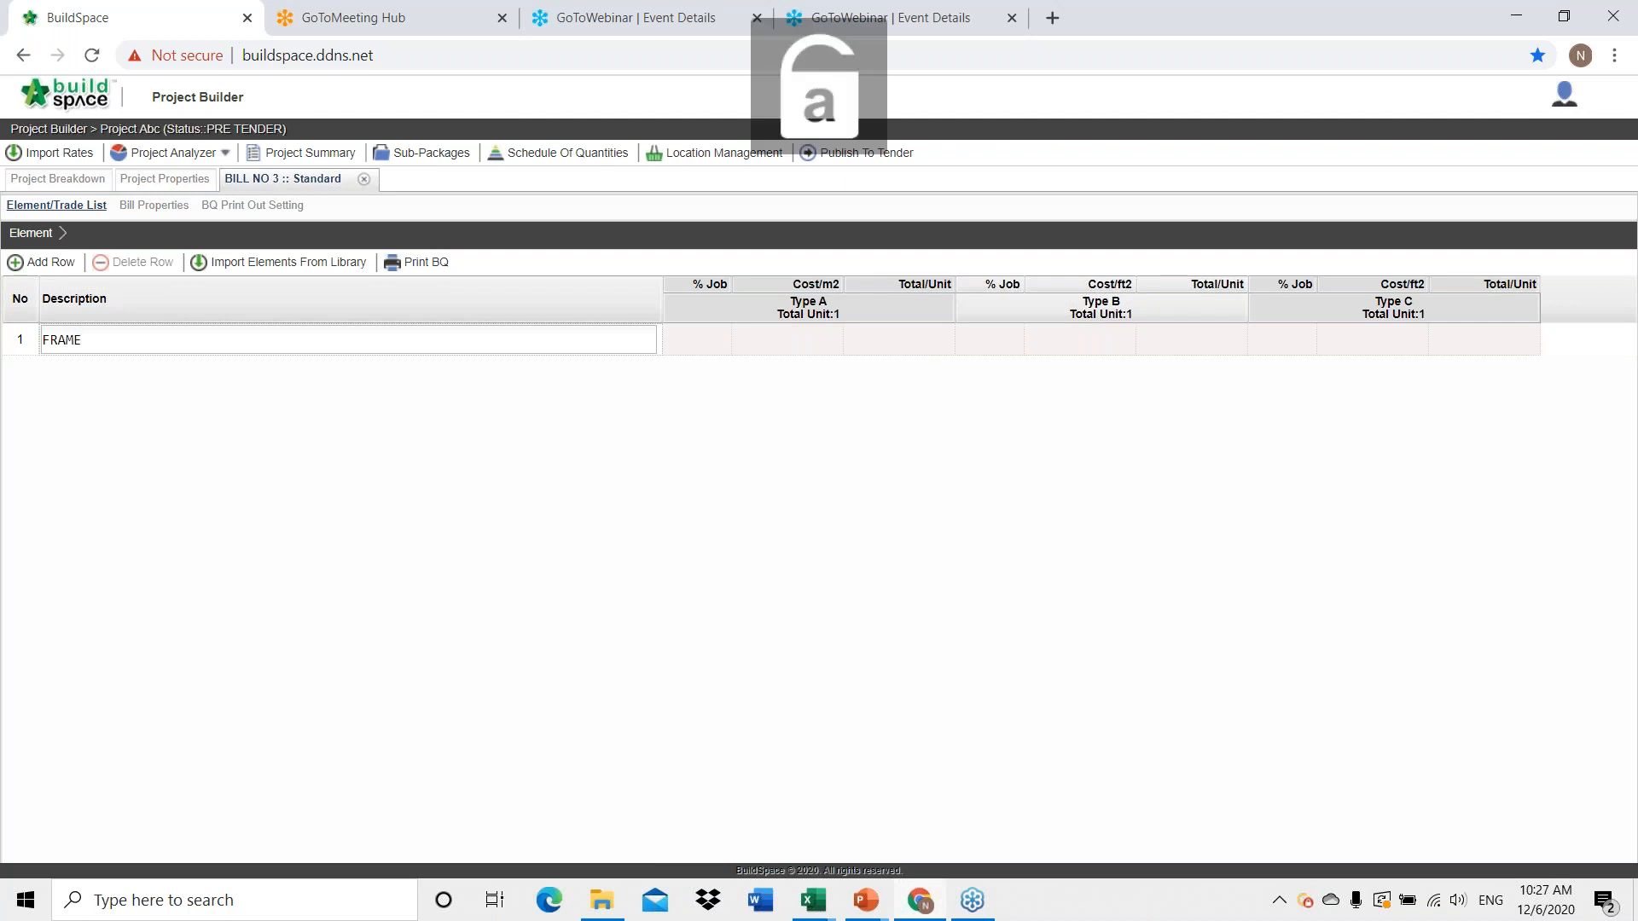
{"action": "key", "text": "Return"}
Open the FRAME element and describe its first row as "Item 1".
{"action": "left_click", "coordinate": [82, 332]}
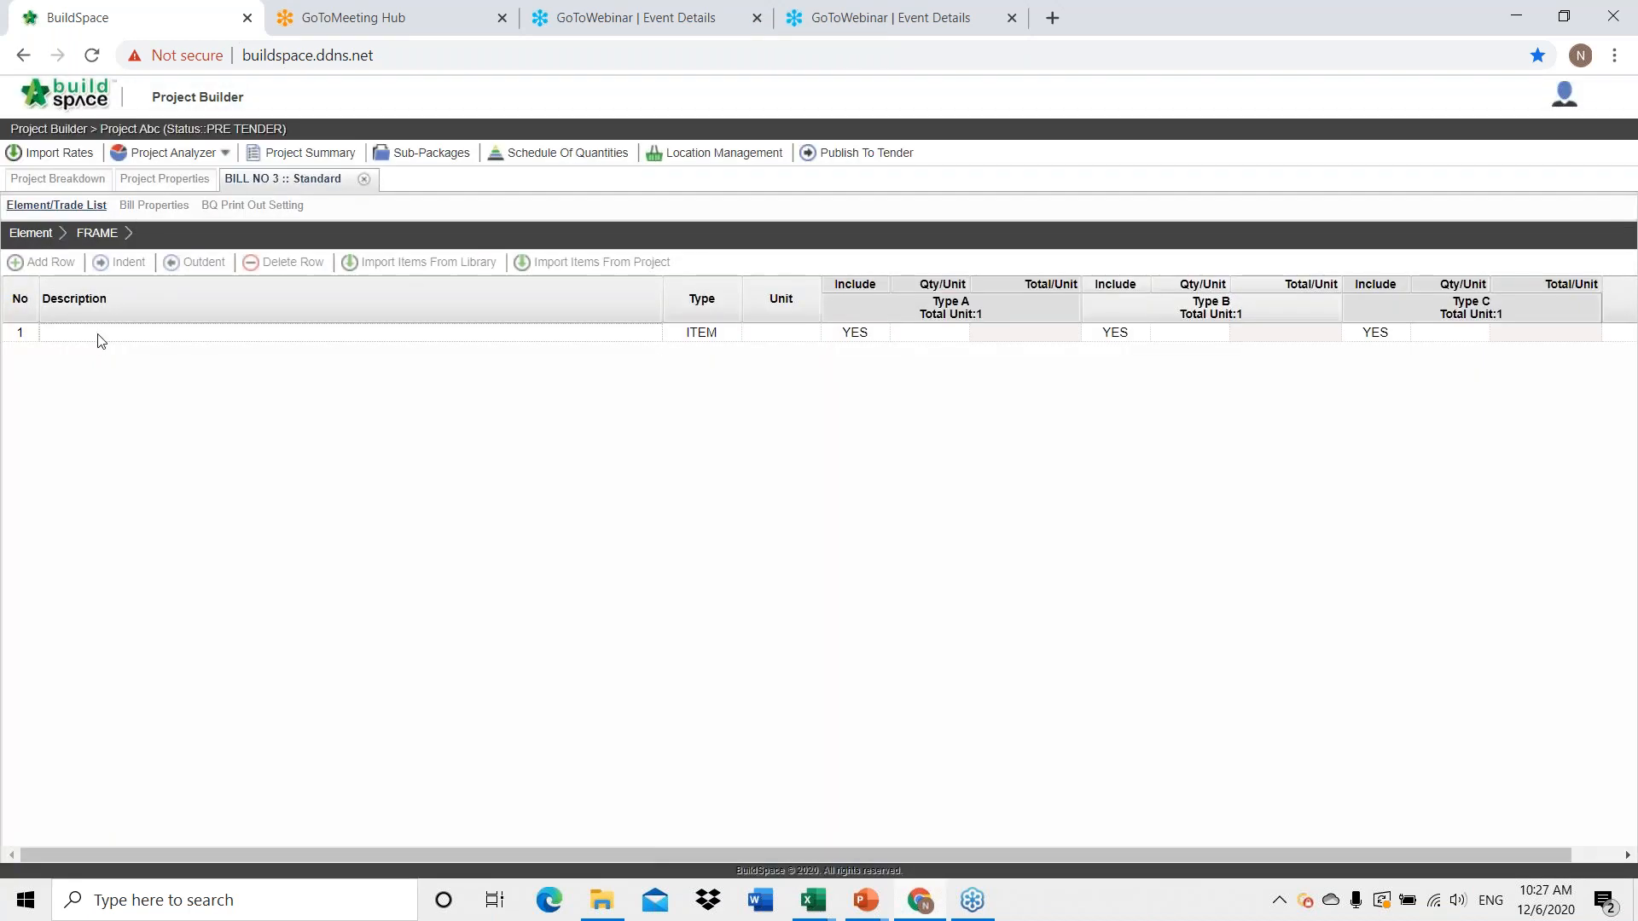
{"action": "left_click", "coordinate": [100, 339]}
{"action": "double_click", "coordinate": [101, 339]}
{"action": "key", "text": "Caps_Lock"}
{"action": "type", "text": "I"}
{"action": "key", "text": "Caps_Lock"}
{"action": "type", "text": "tem 1"}
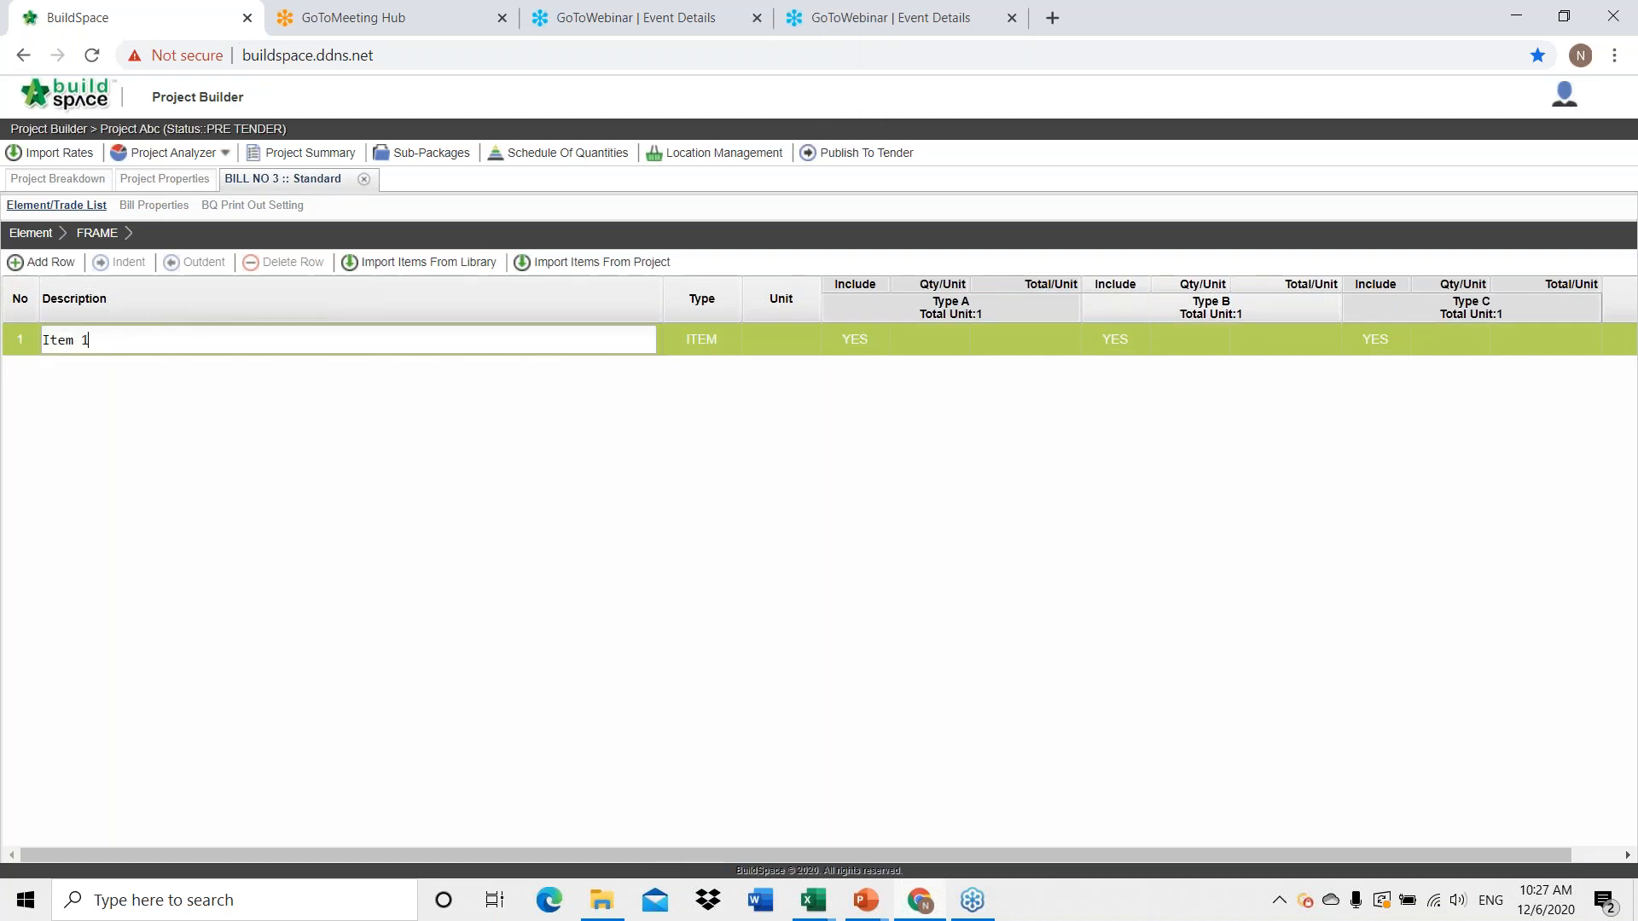
{"action": "key", "text": "Return"}
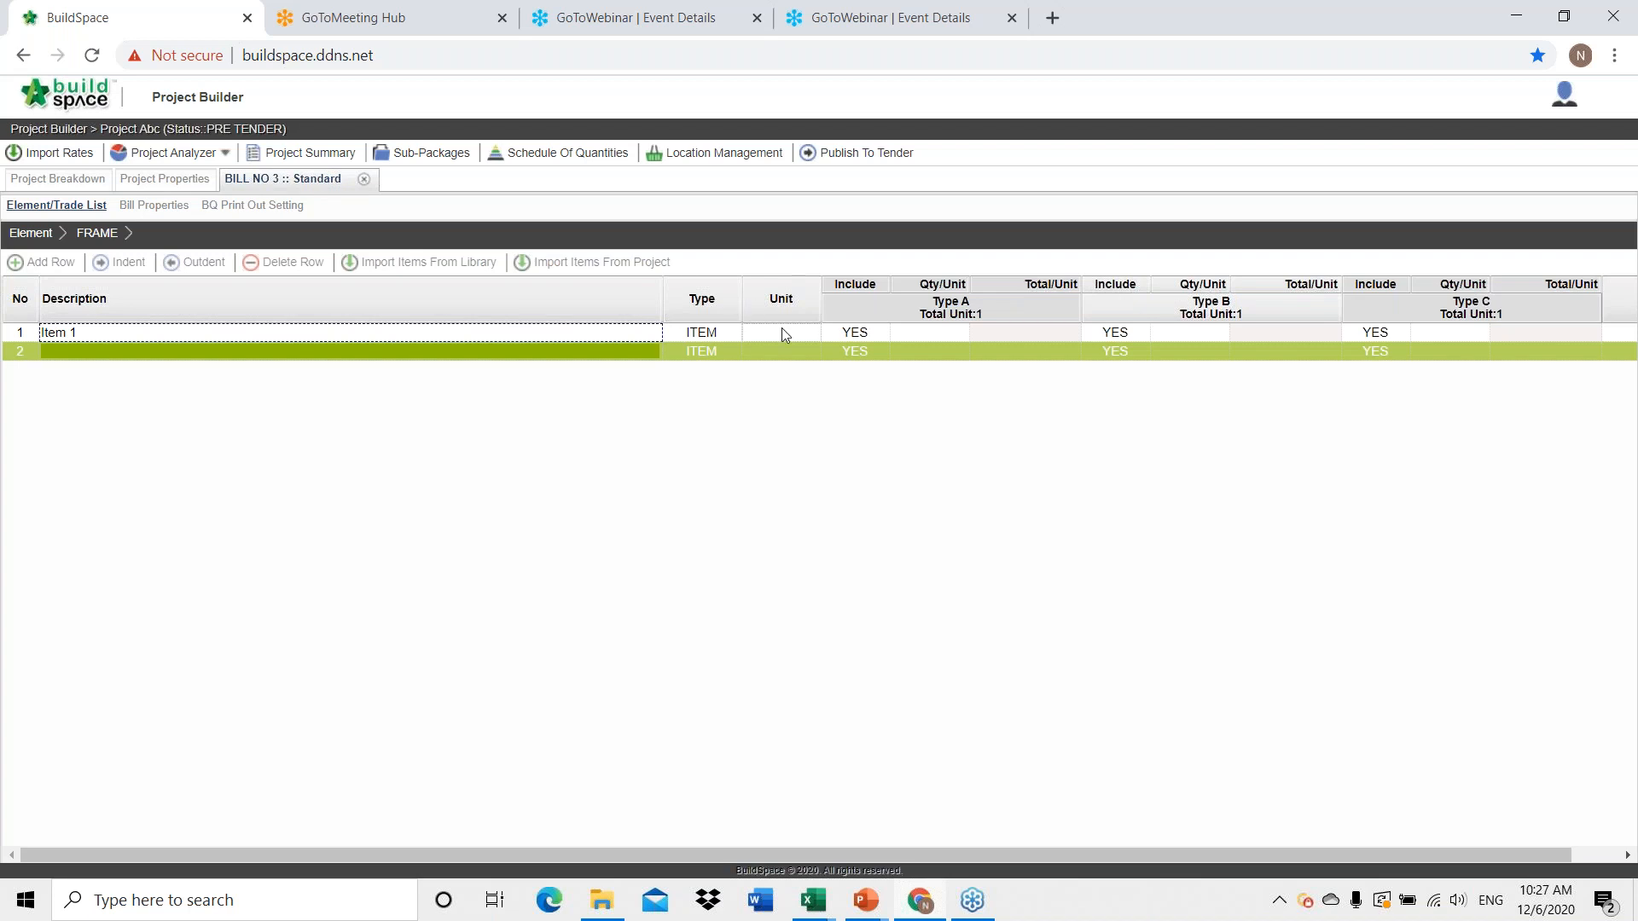
Set the unit of Item 1 to No. and its Type A quantity to 22.
{"action": "left_click", "coordinate": [785, 335]}
{"action": "left_click", "coordinate": [783, 338]}
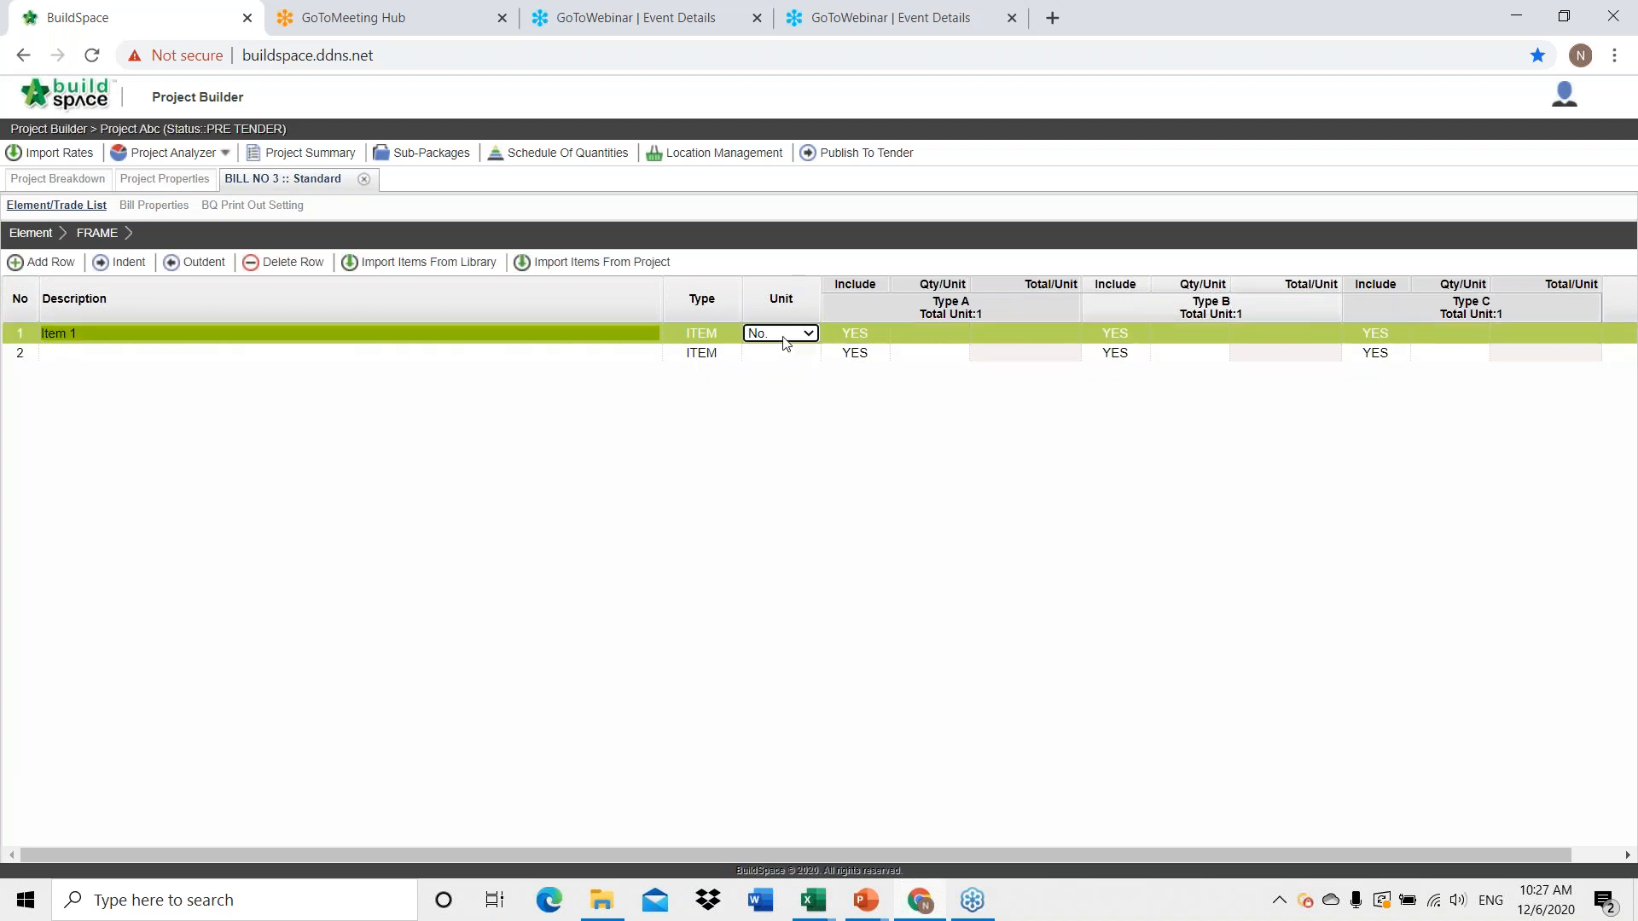
{"action": "left_click", "coordinate": [947, 336]}
{"action": "left_click", "coordinate": [951, 343]}
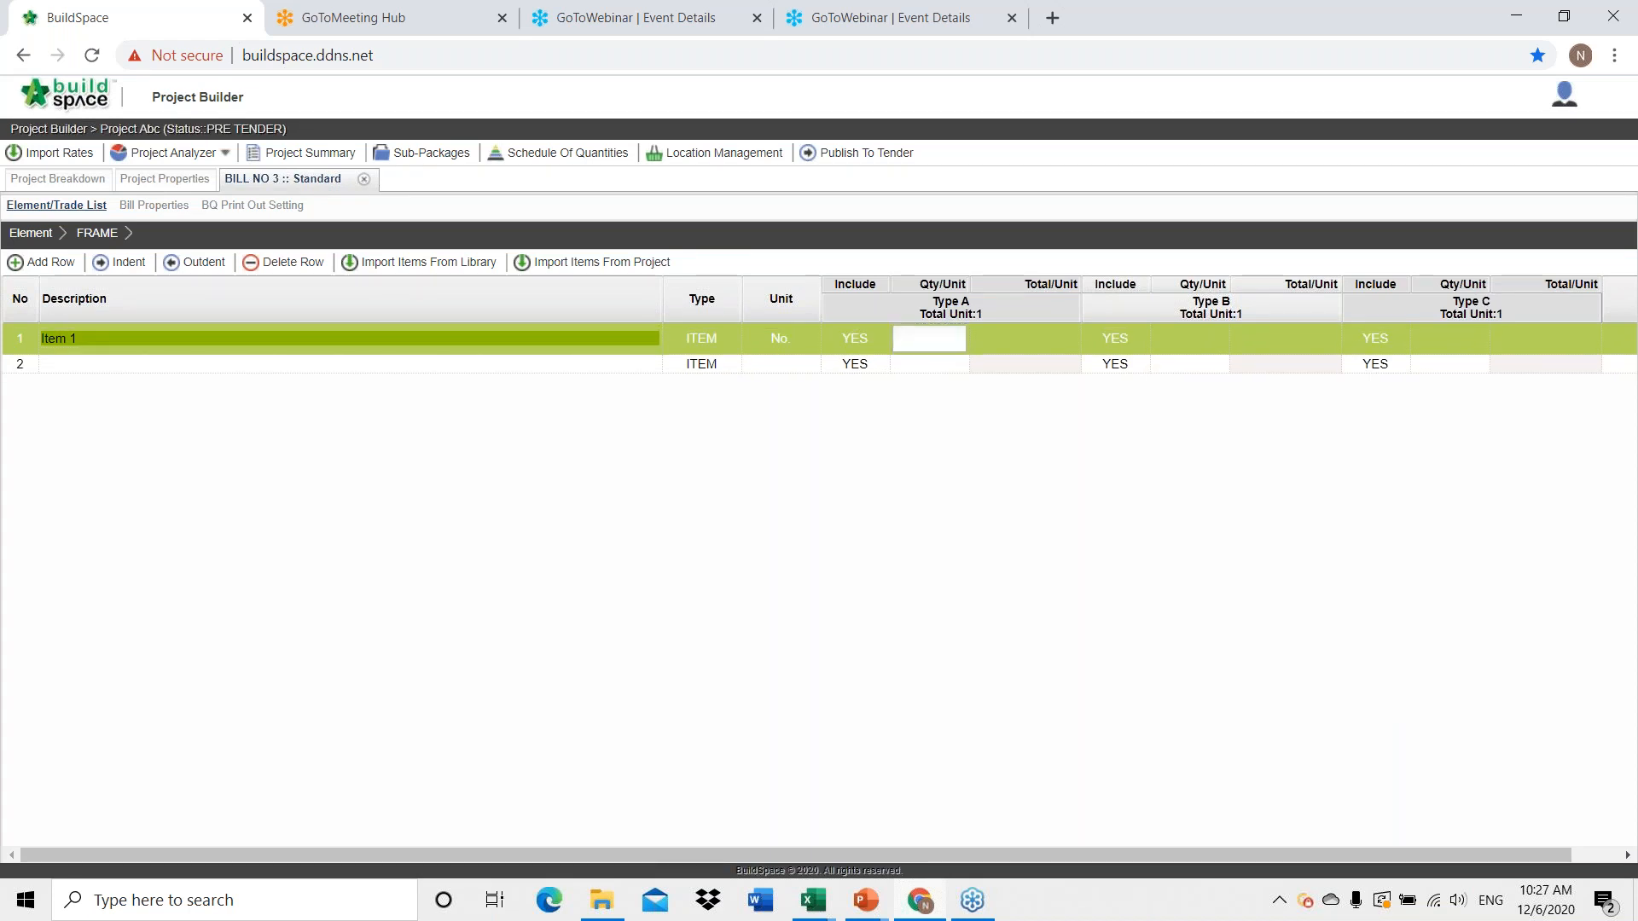
{"action": "type", "text": "22"}
Set the Type B quantity of Item 1 to 15.
{"action": "left_click", "coordinate": [1171, 335]}
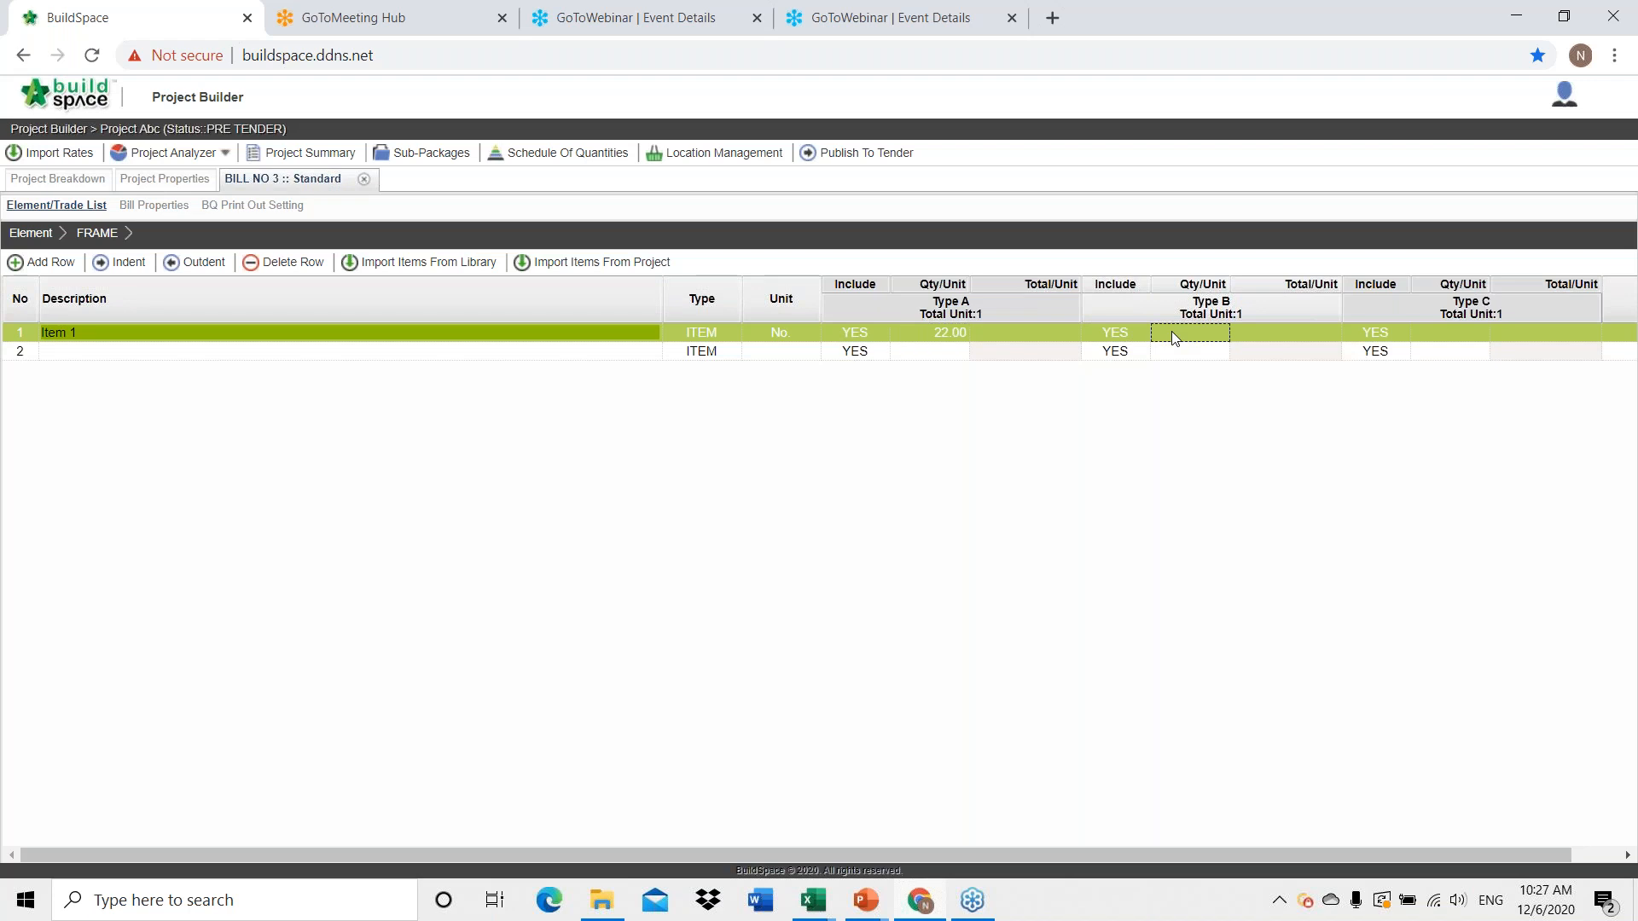
{"action": "left_click", "coordinate": [1171, 335]}
{"action": "type", "text": "15"}
{"action": "key", "text": "Return"}
Exclude Item 1 from Type C by setting its Include value to NO.
{"action": "left_click", "coordinate": [1373, 335]}
{"action": "left_click", "coordinate": [1375, 338]}
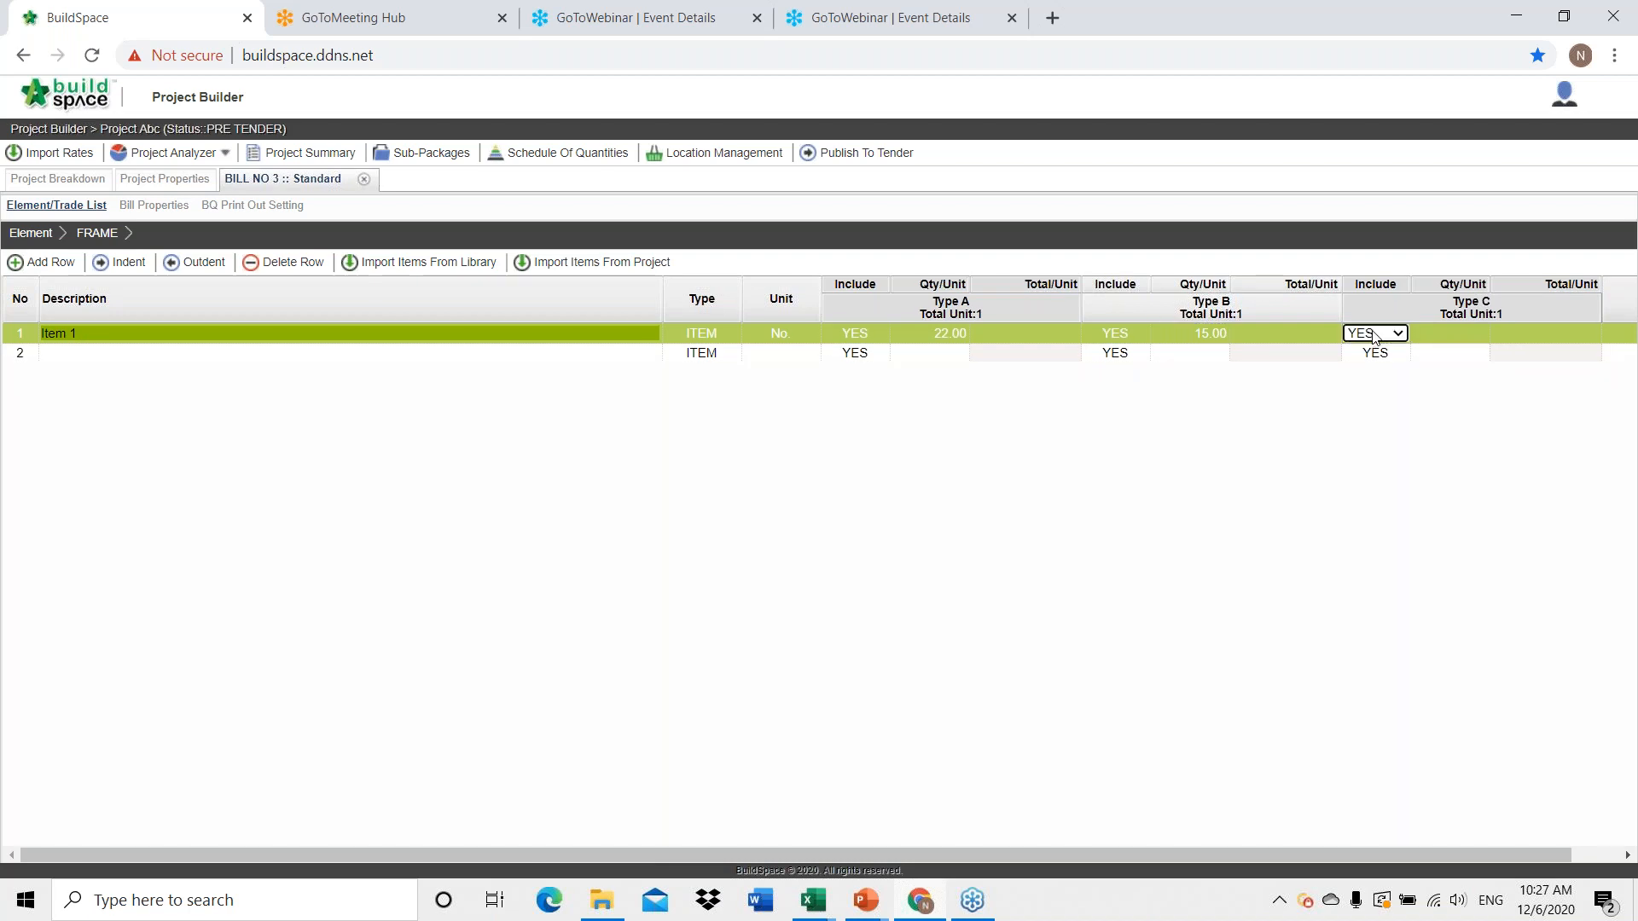
{"action": "key", "text": "Return"}
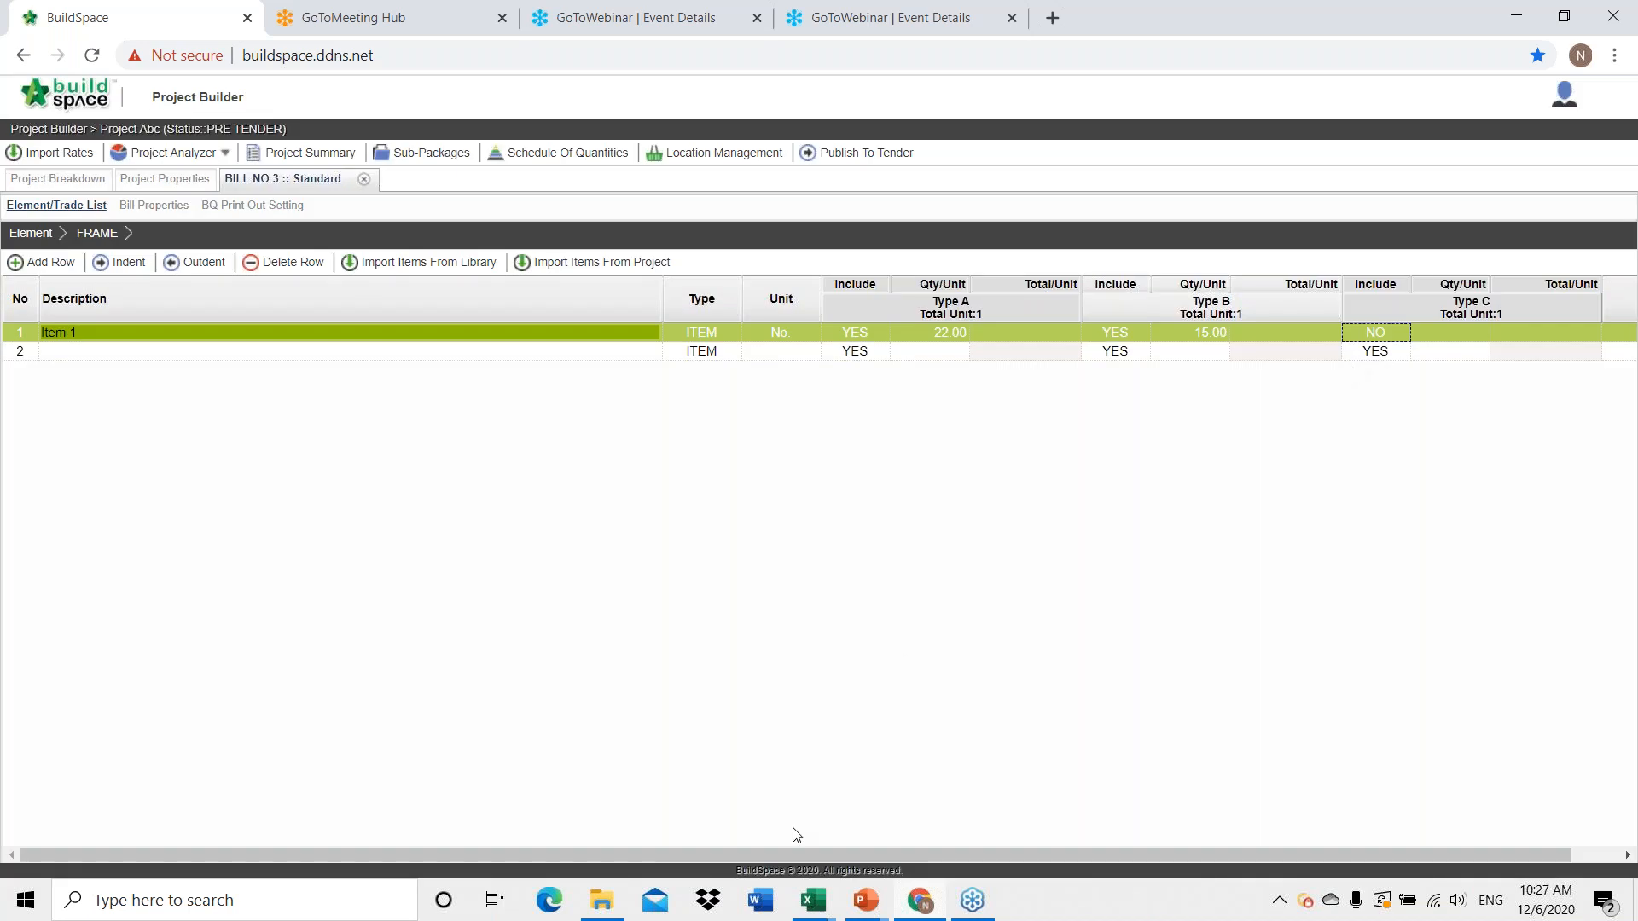
Set the rate of Item 1 to 255 and close BILL NO 3.
{"action": "left_click_drag", "start_coordinate": [800, 855], "coordinate": [851, 855]}
{"action": "left_click", "coordinate": [1580, 333]}
{"action": "left_click", "coordinate": [1579, 341]}
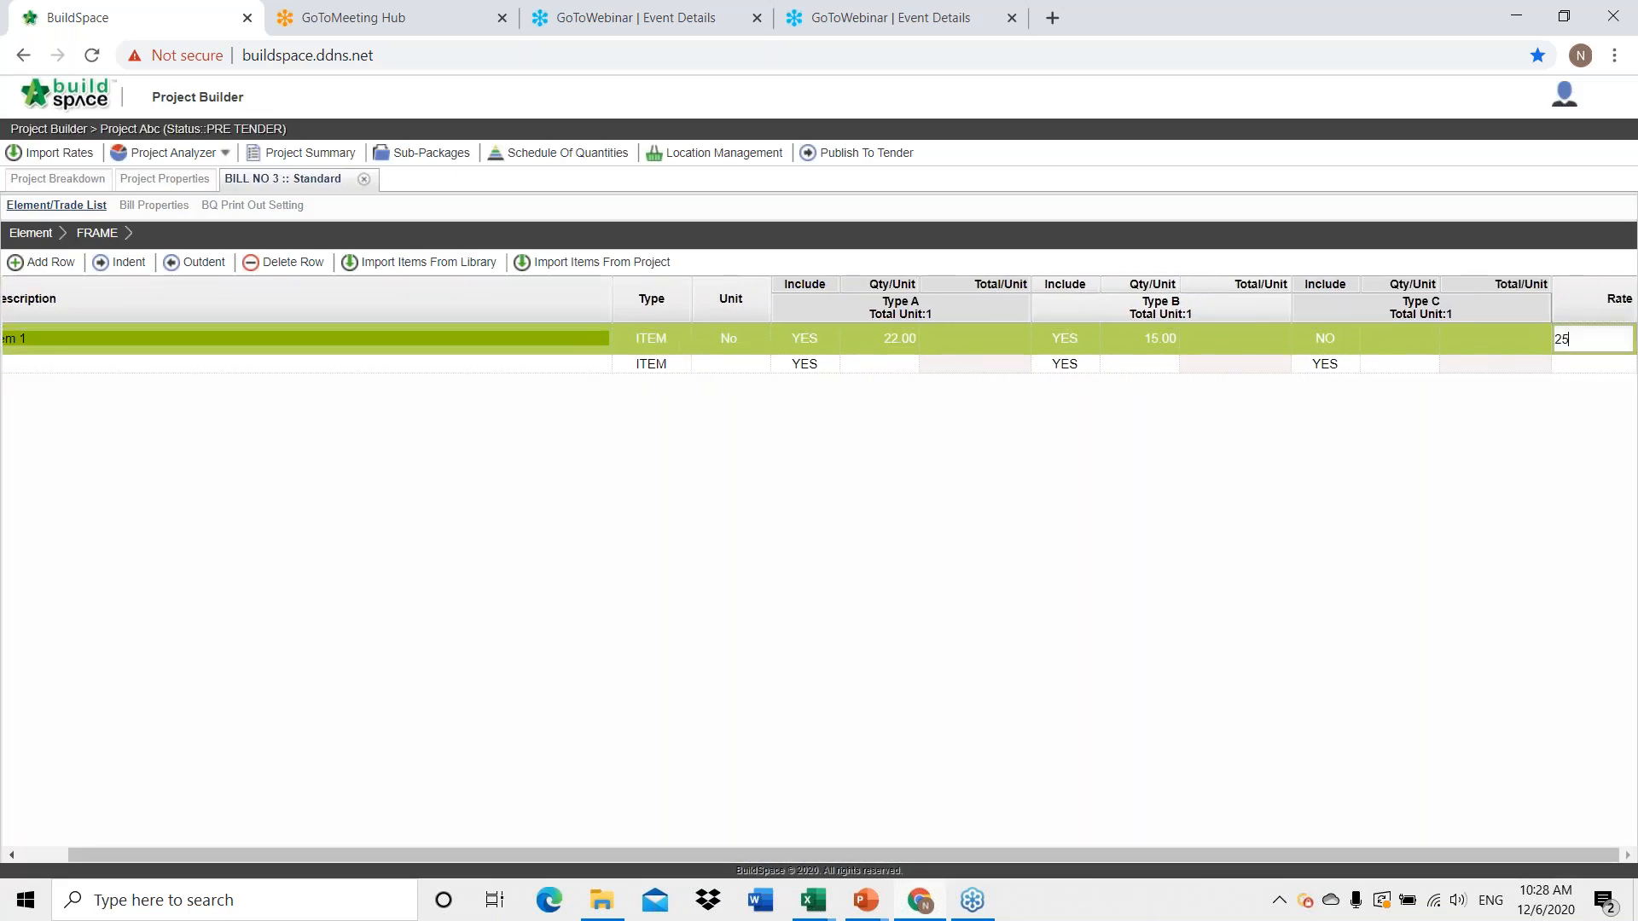
{"action": "key", "text": "Return"}
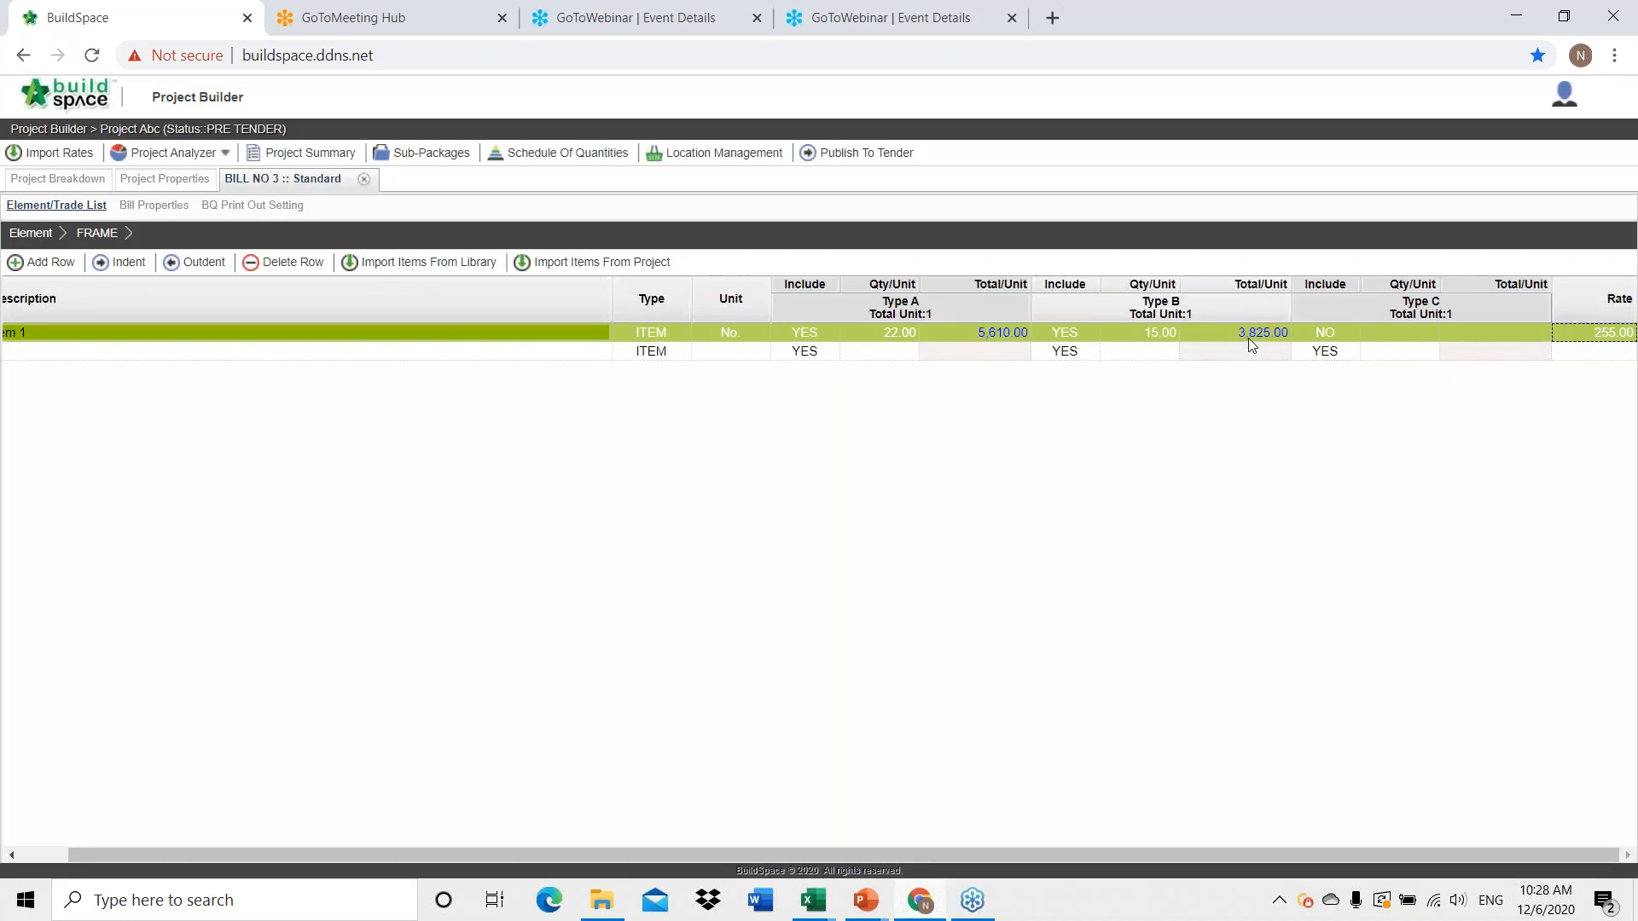
{"action": "left_click", "coordinate": [365, 179]}
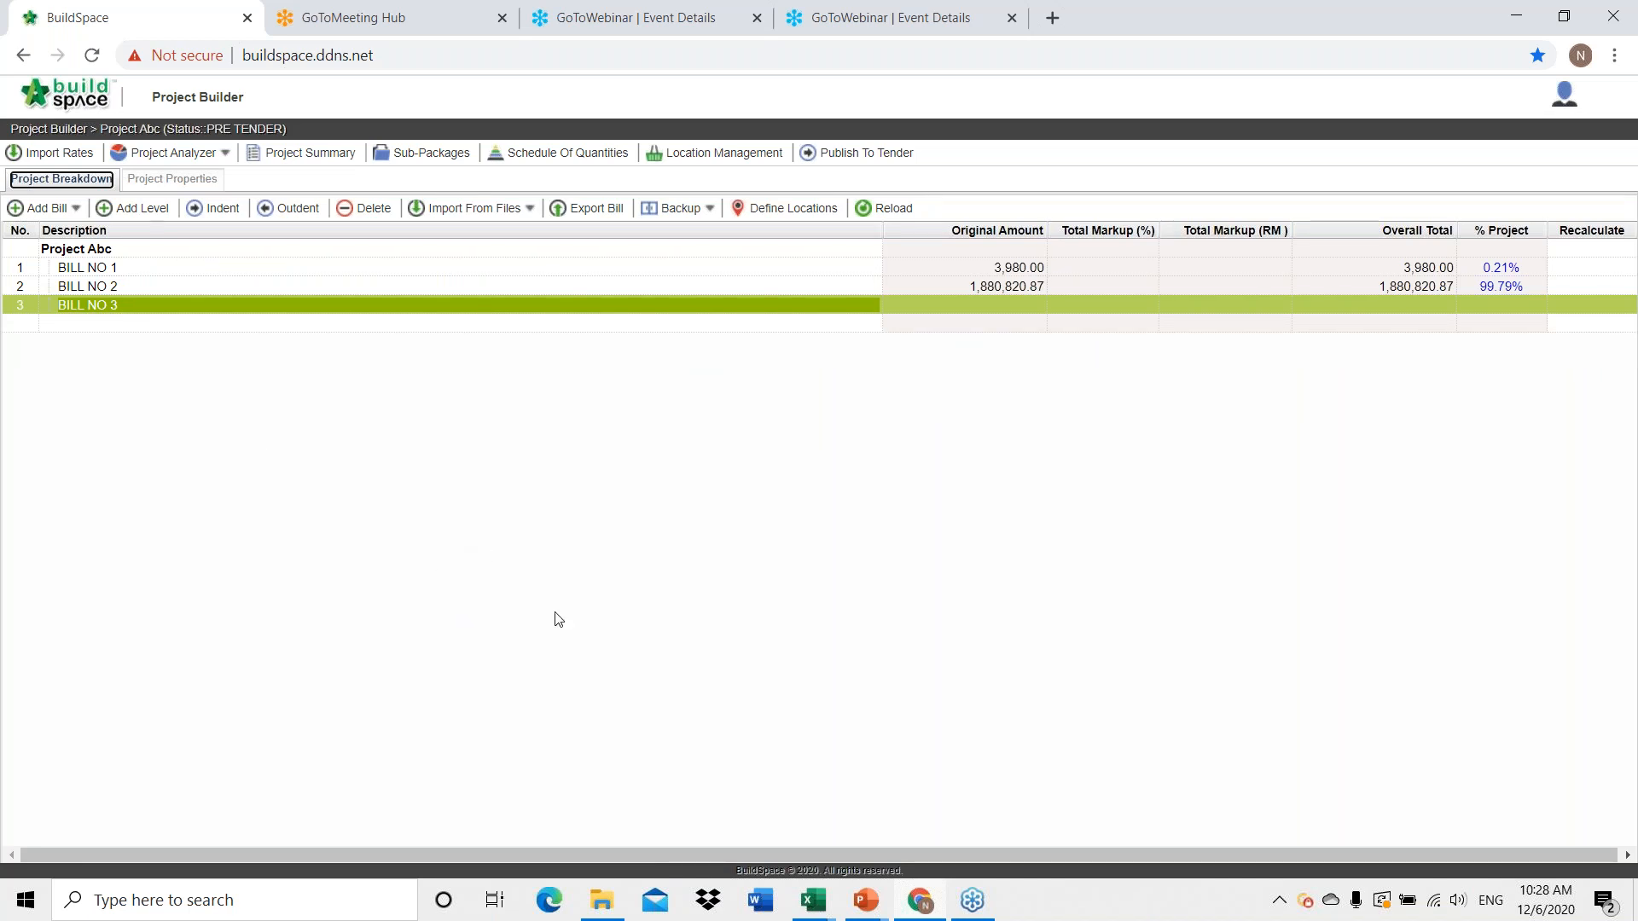
Switch to the Multiple Types_BQ workbook in Excel and delete header rows 1 to 8 of sheet 3.1.
{"action": "mouse_move", "coordinate": [824, 915]}
{"action": "left_click", "coordinate": [745, 807]}
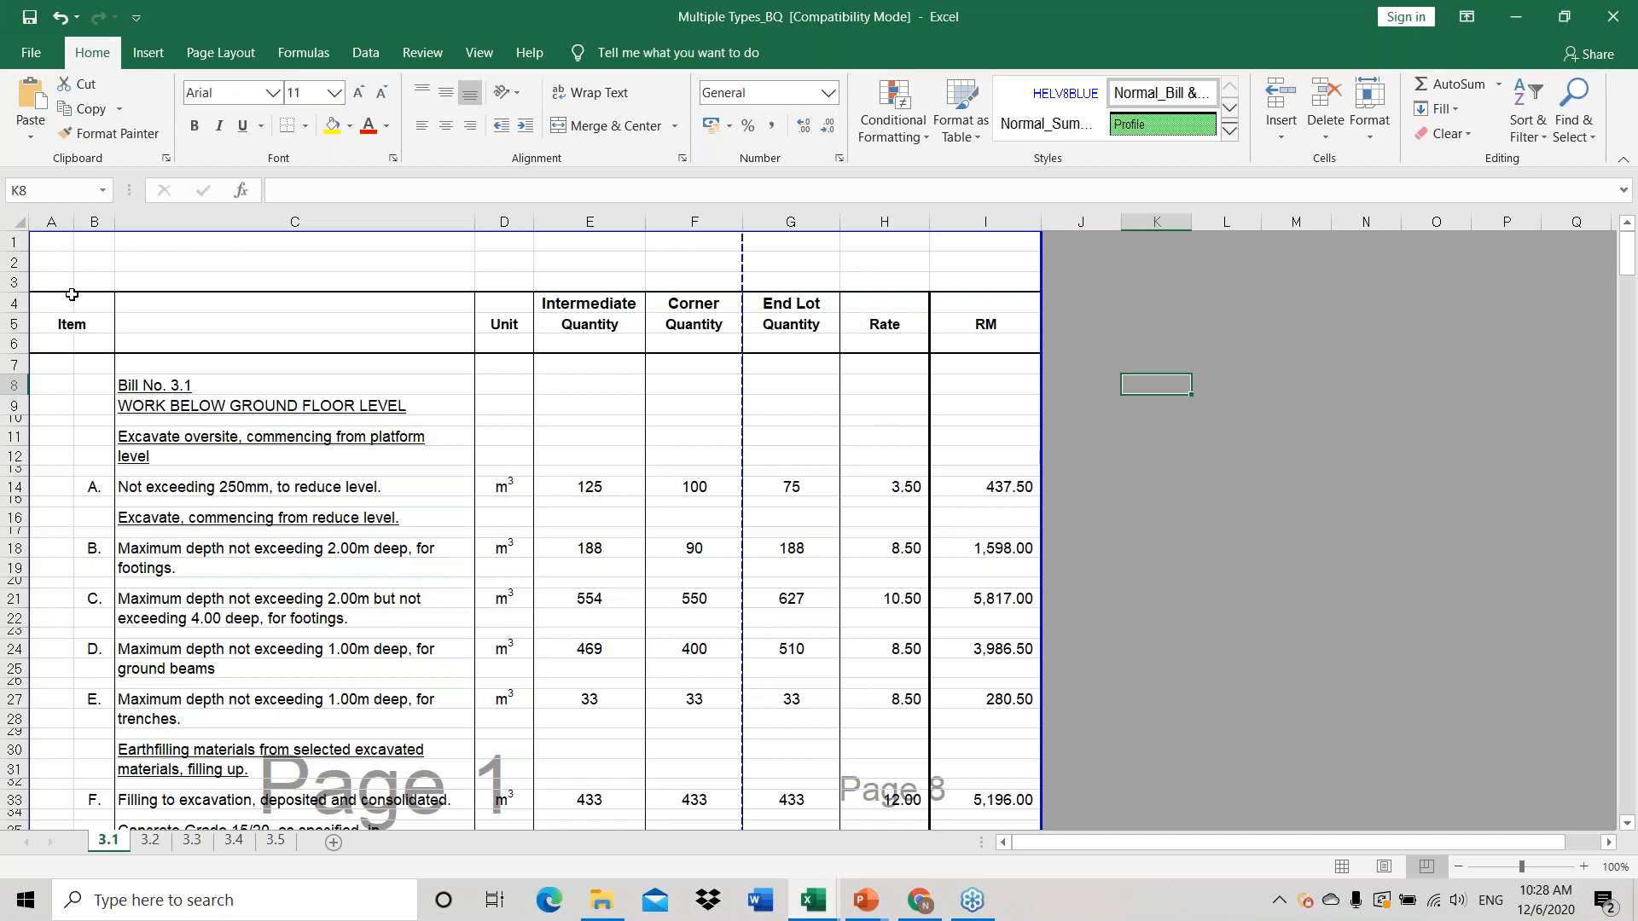
{"action": "left_click_drag", "start_coordinate": [13, 242], "coordinate": [10, 394]}
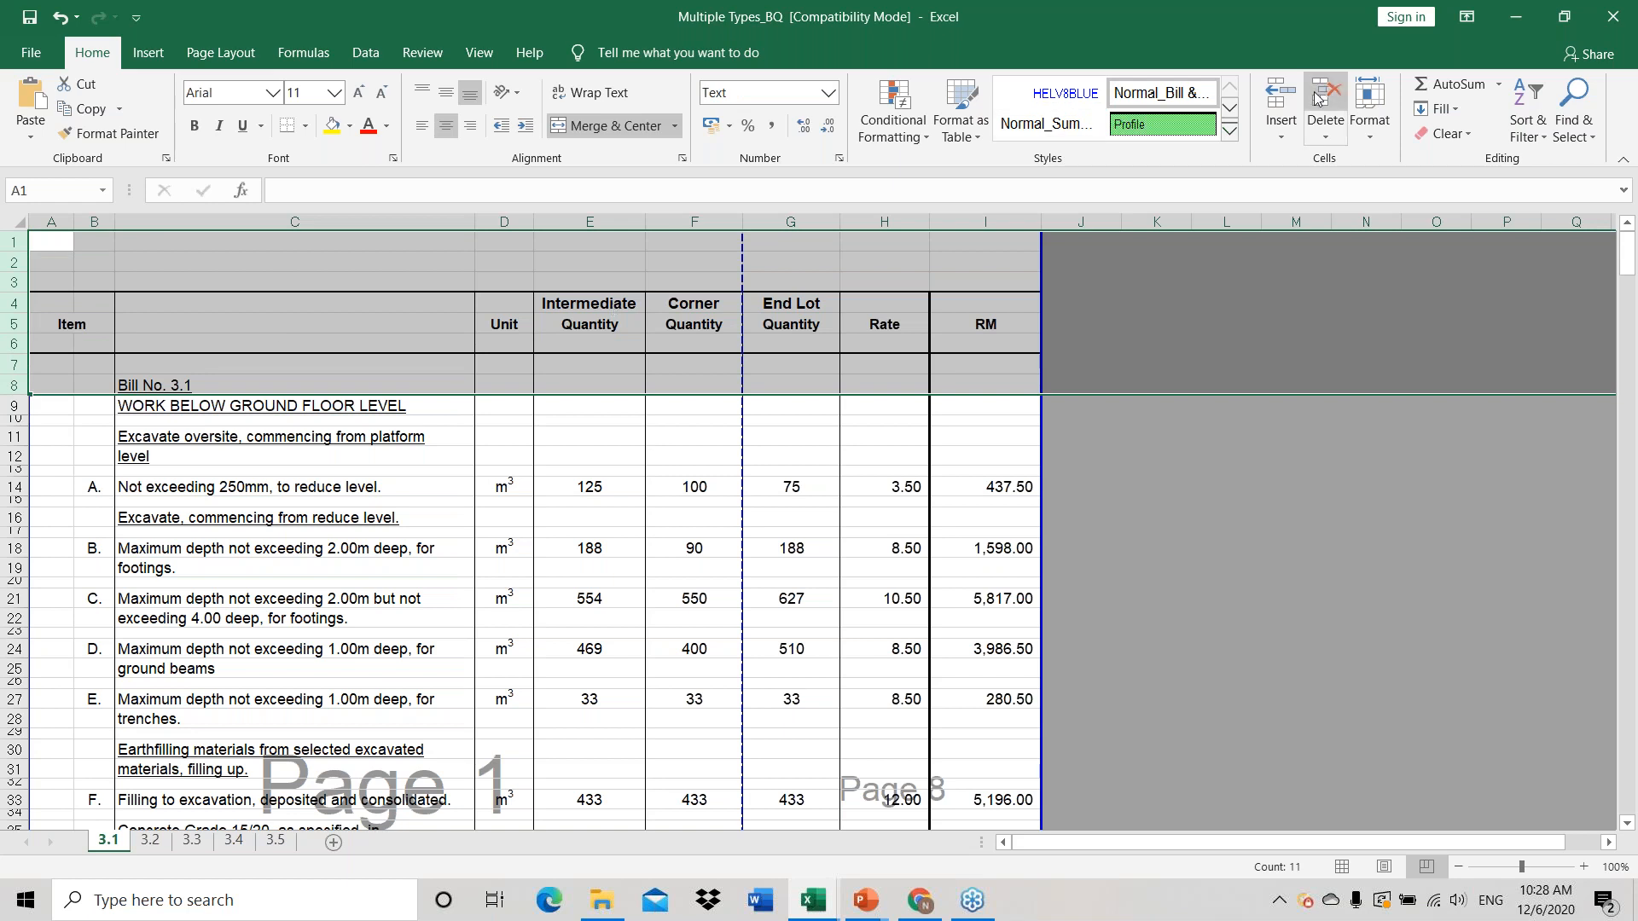
{"action": "key", "text": "ctrl+minus"}
Delete rows 49 to 56 of sheet 3.1, which hold the To Collection line and page footer after item M.
{"action": "scroll", "coordinate": [578, 468], "scroll_direction": "down", "scroll_amount": 2}
{"action": "scroll", "coordinate": [578, 469], "scroll_direction": "down", "scroll_amount": 10}
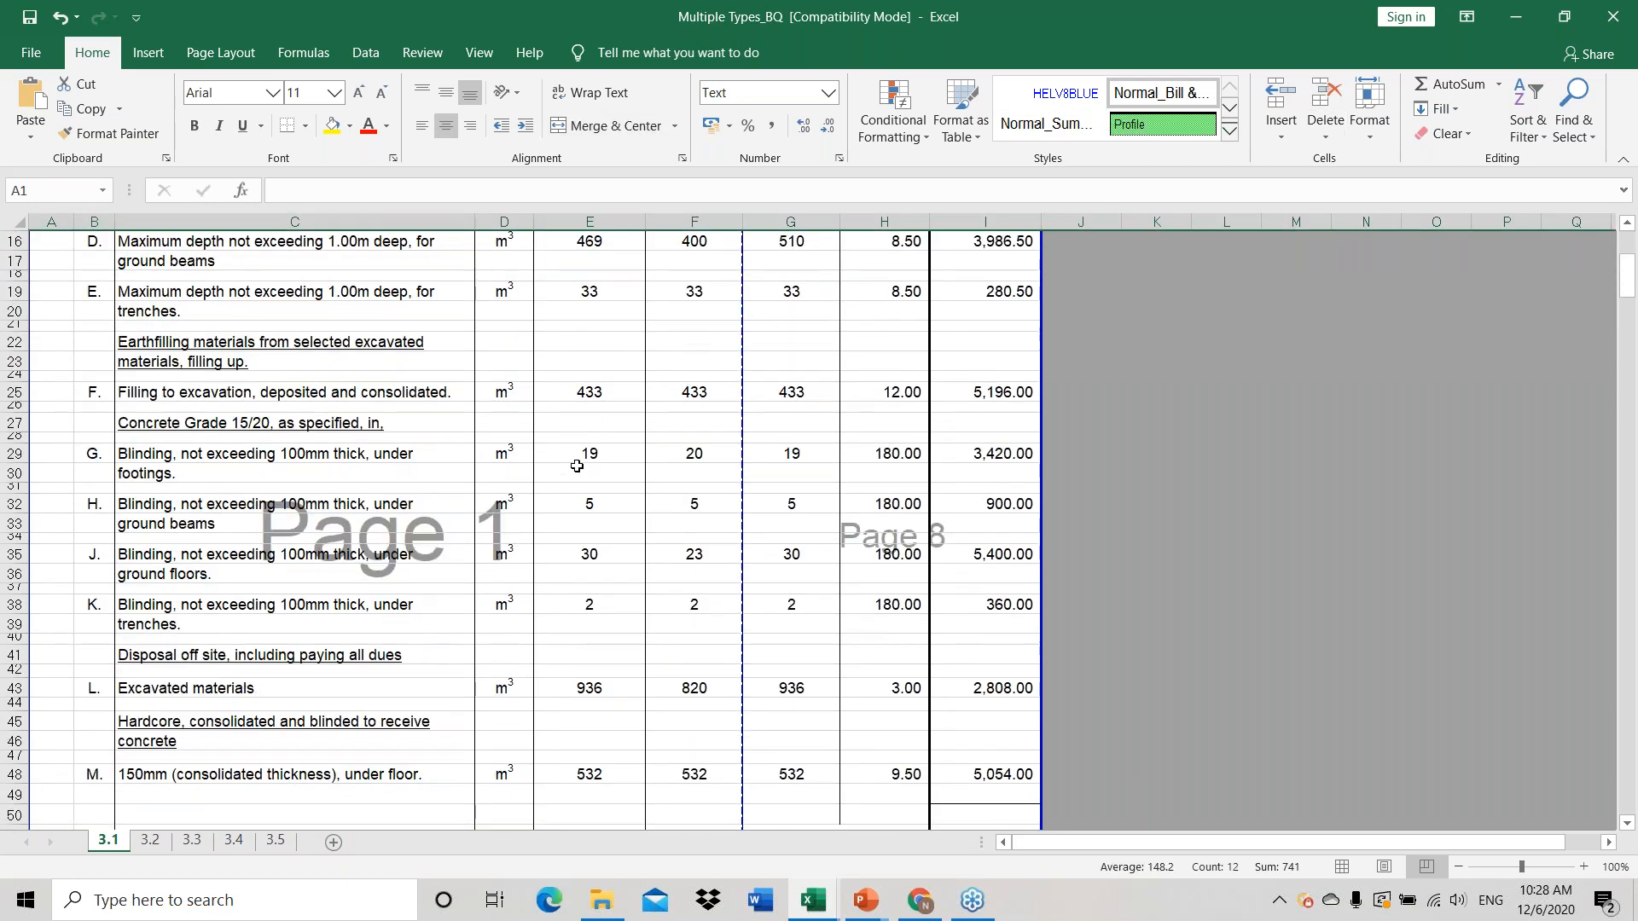
{"action": "scroll", "coordinate": [570, 468], "scroll_direction": "up", "scroll_amount": 3}
{"action": "left_click_drag", "start_coordinate": [13, 493], "coordinate": [7, 638]}
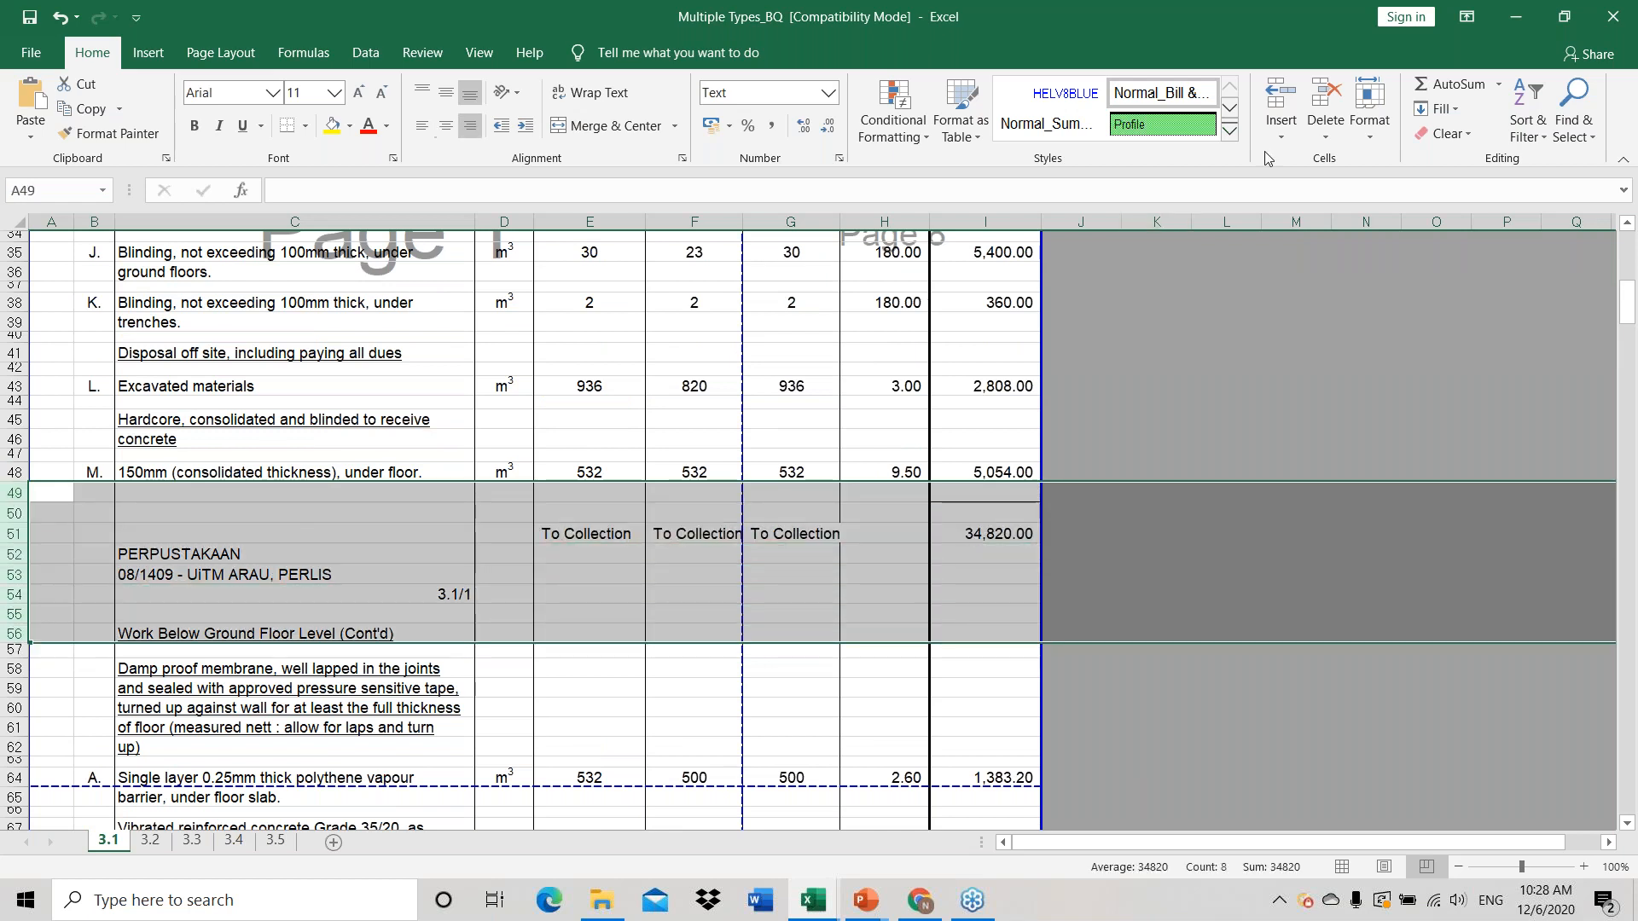
{"action": "key", "text": "ctrl+minus"}
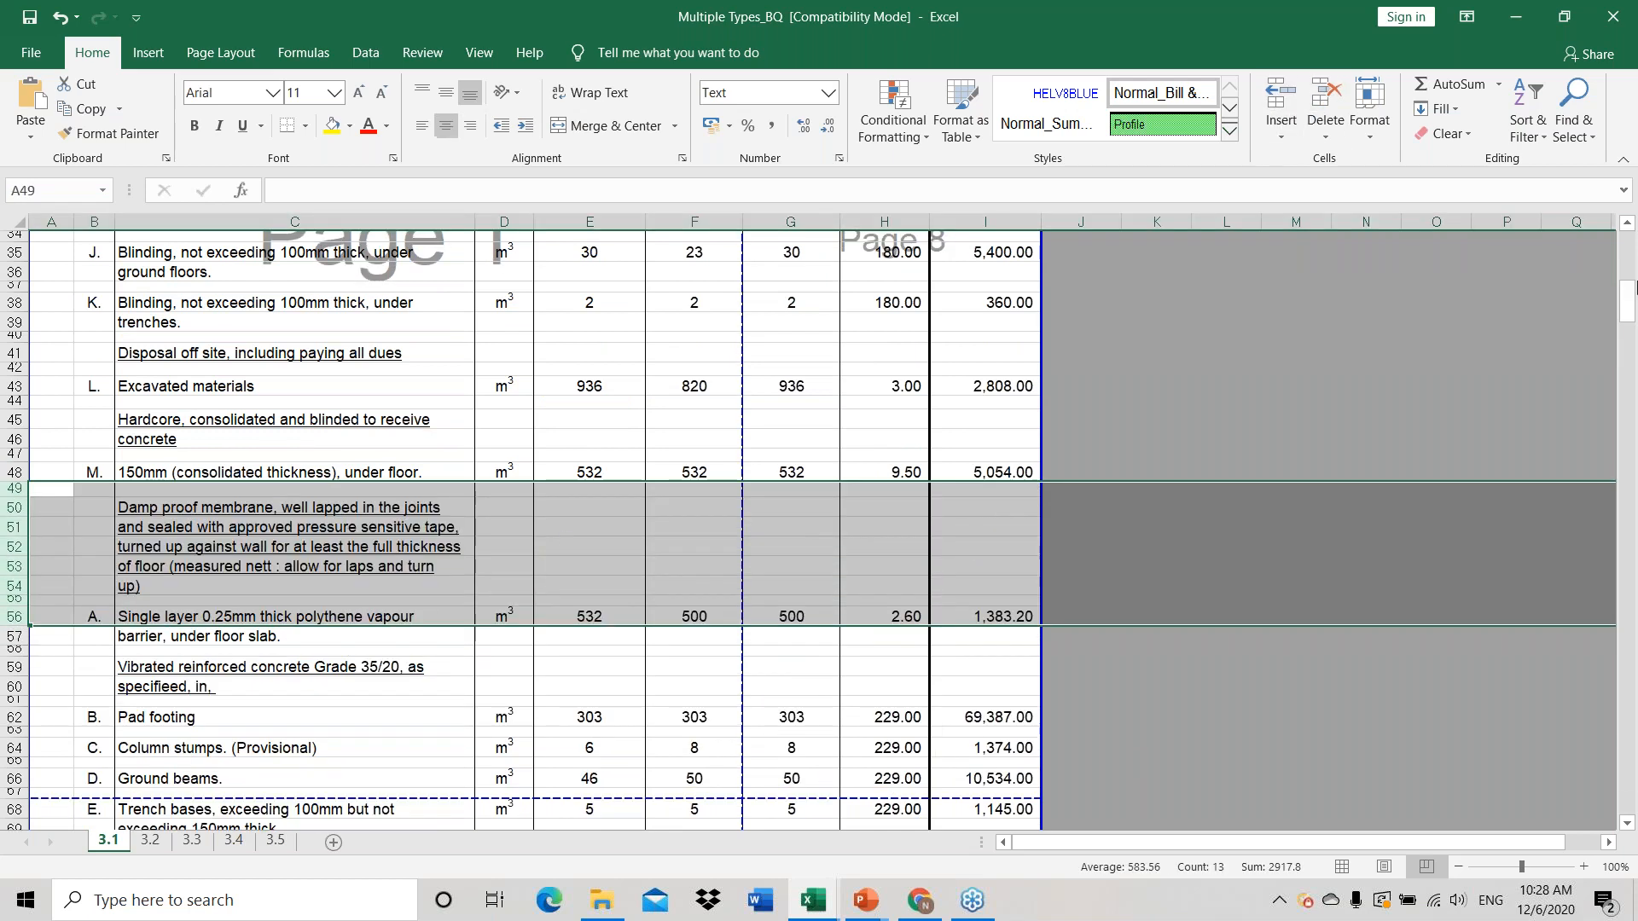
Delete the rows from row 319 down through the closing collection summary of sheet 3.1.
{"action": "scroll", "coordinate": [1543, 521], "scroll_direction": "down", "scroll_amount": 20}
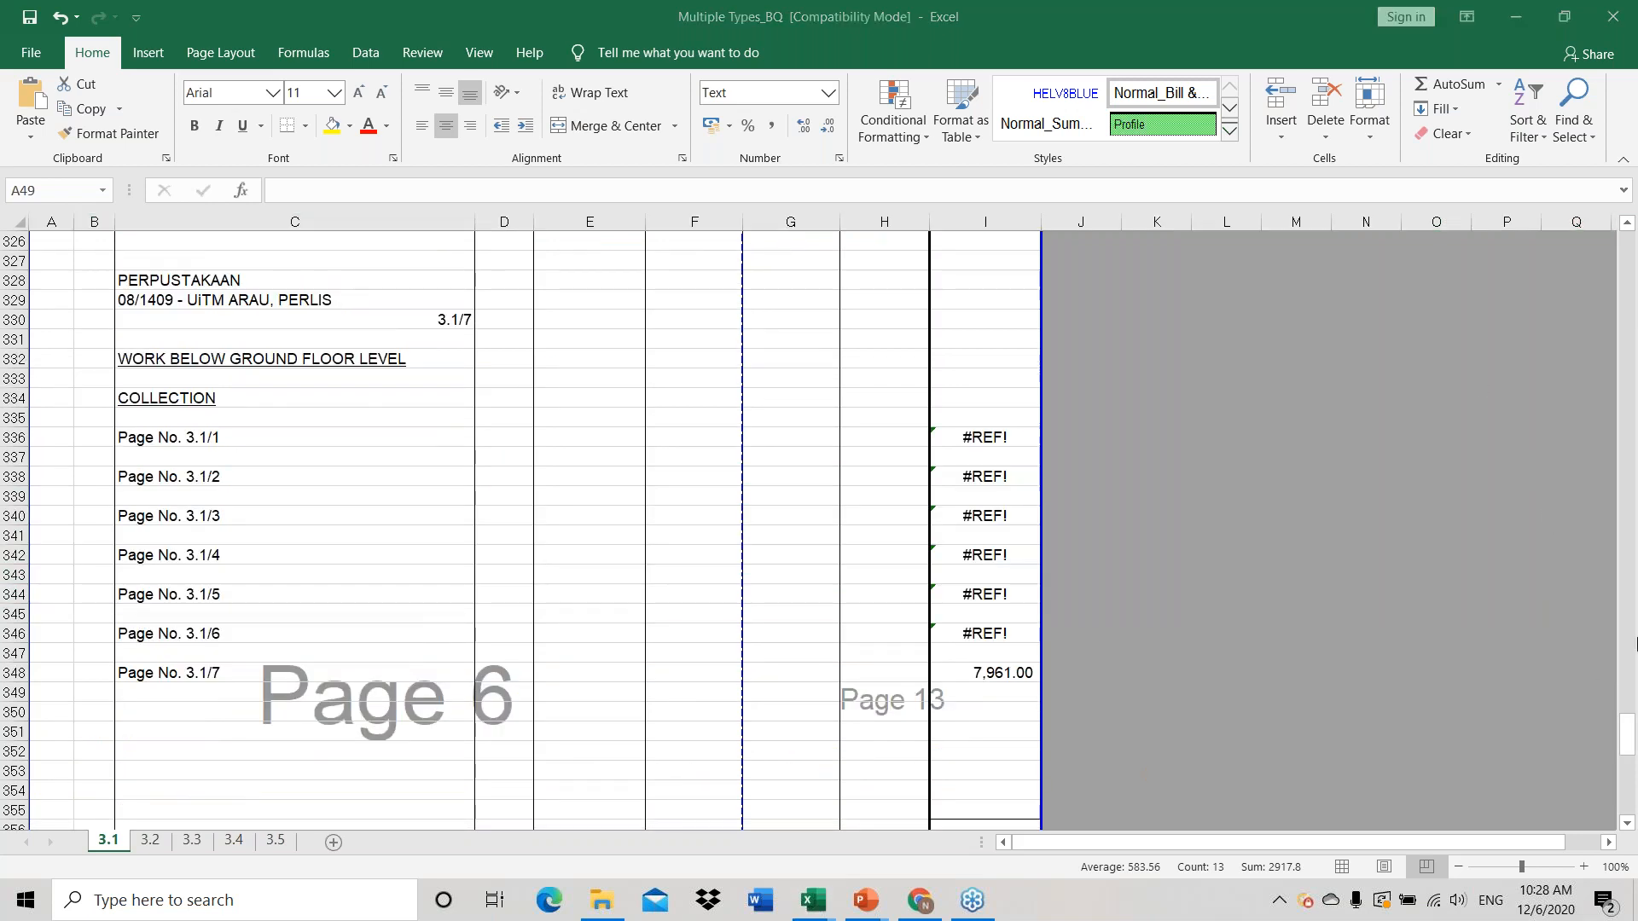
{"action": "scroll", "coordinate": [615, 453], "scroll_direction": "up", "scroll_amount": 5}
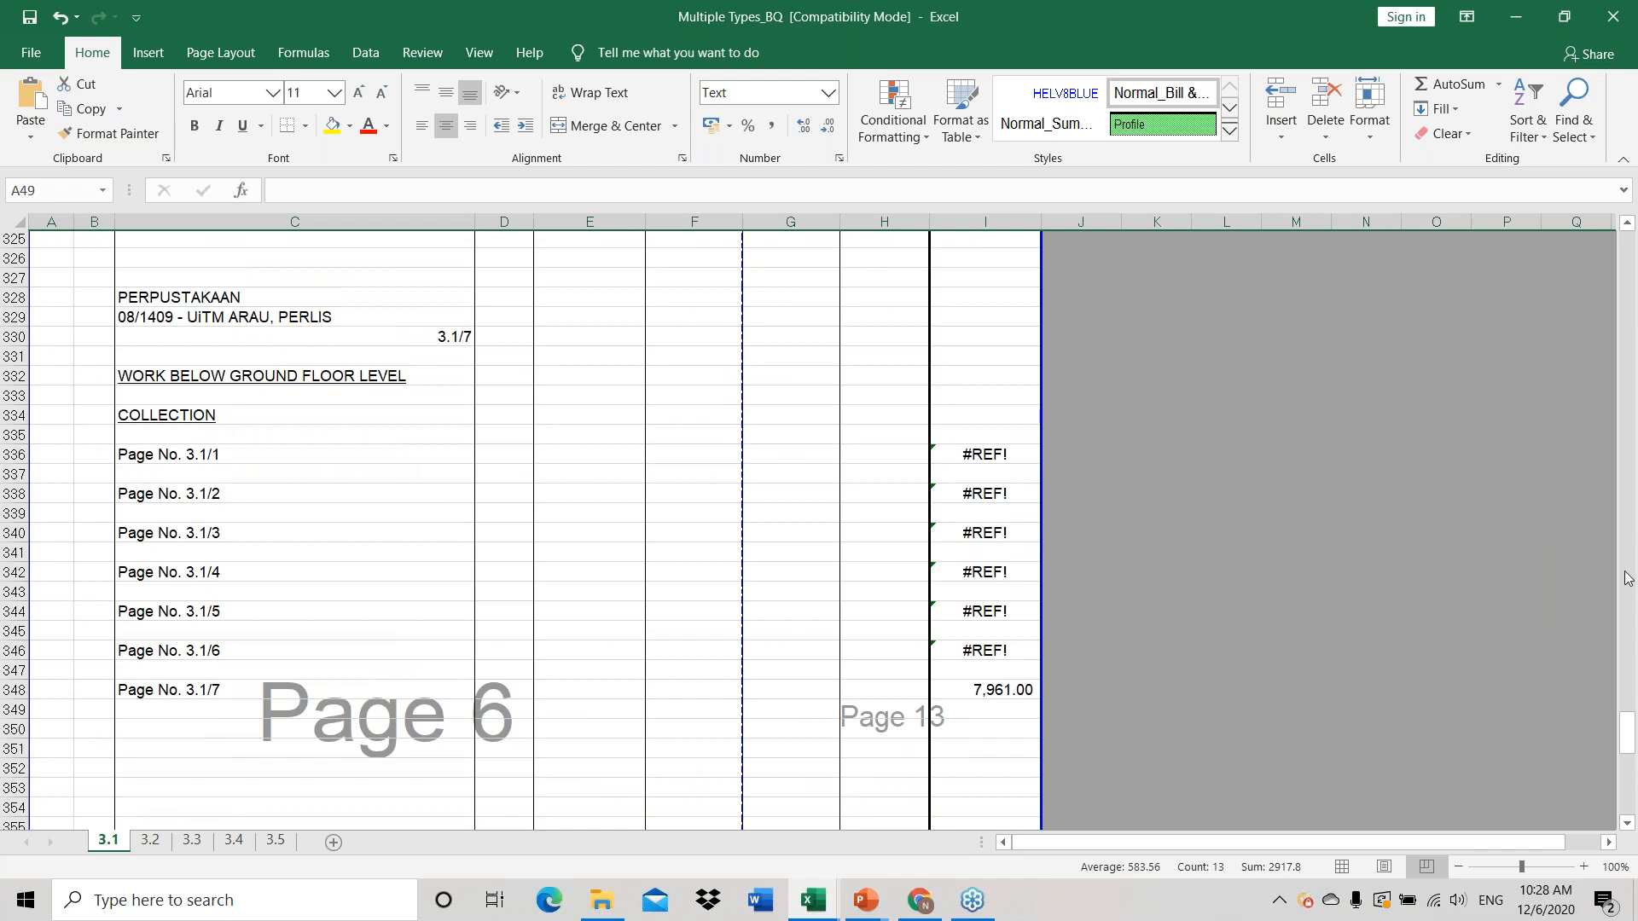
{"action": "left_click_drag", "start_coordinate": [13, 399], "coordinate": [12, 799]}
{"action": "left_click", "coordinate": [1325, 96]}
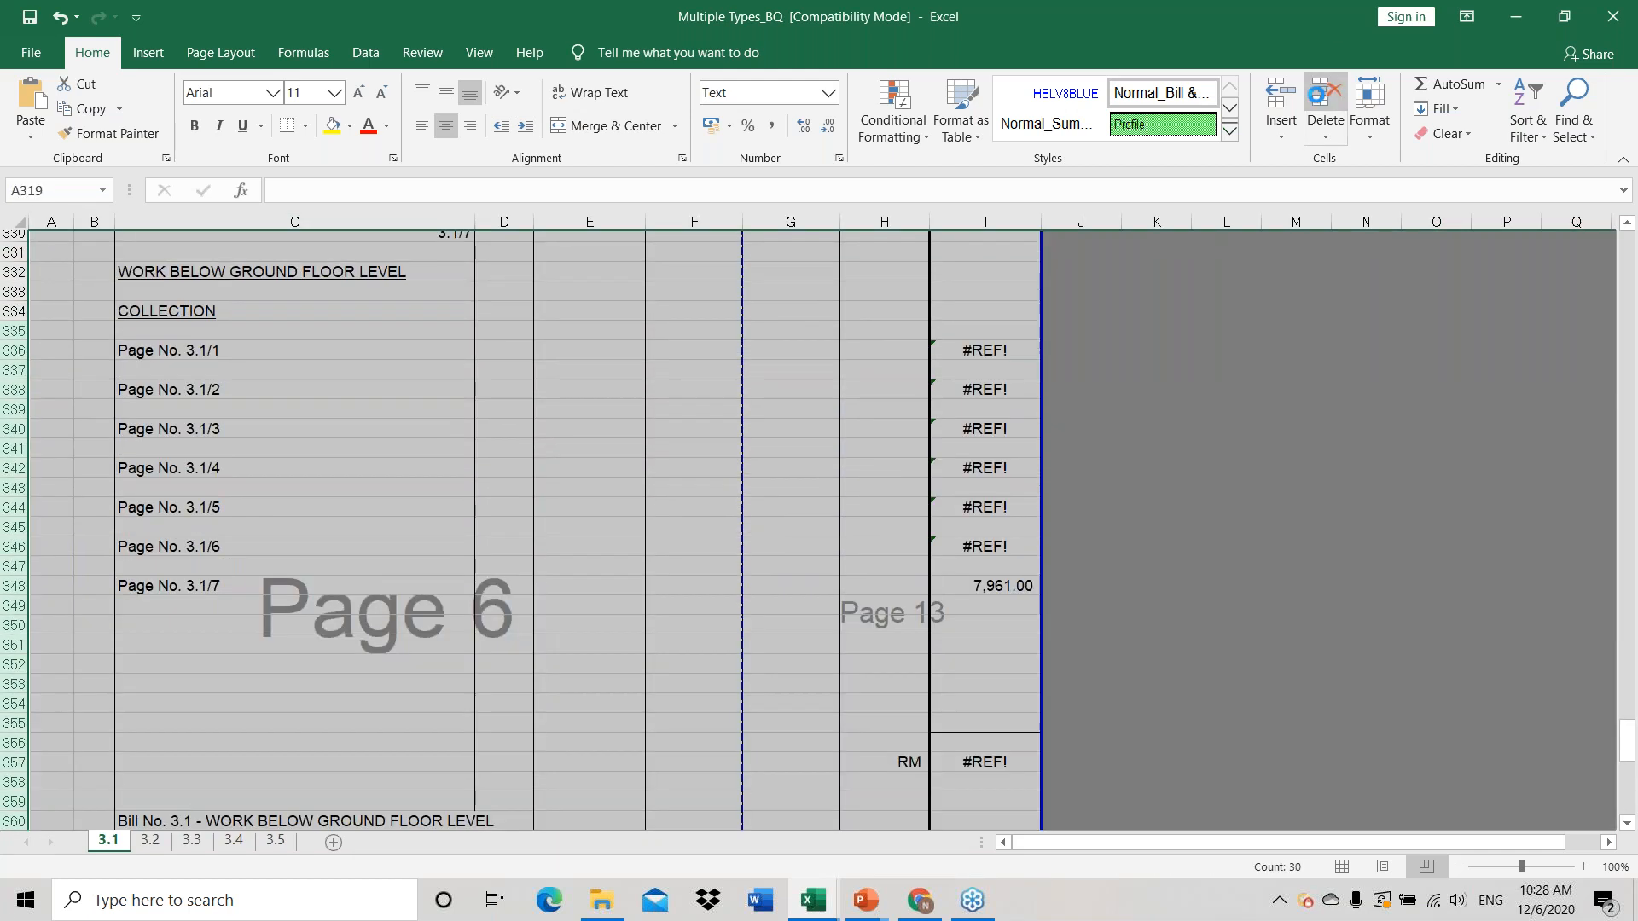
Switch to BuildSpace and start an Excel import into Project Abc with the file Multi_Type_Excel Project A.
{"action": "left_click", "coordinate": [921, 904]}
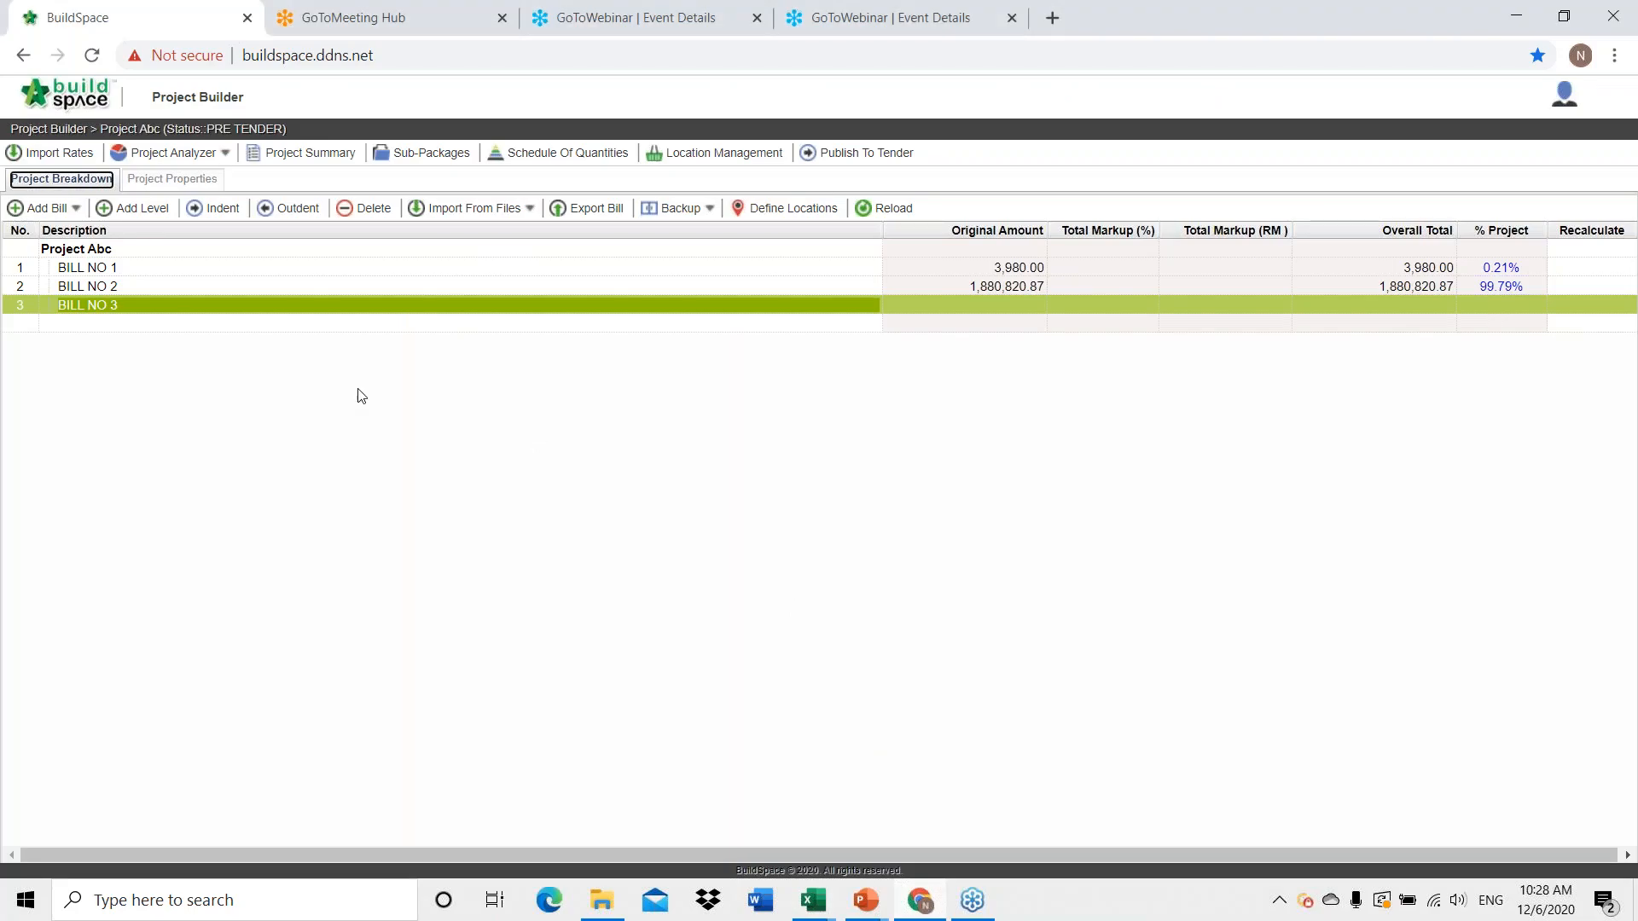
{"action": "left_click", "coordinate": [438, 213]}
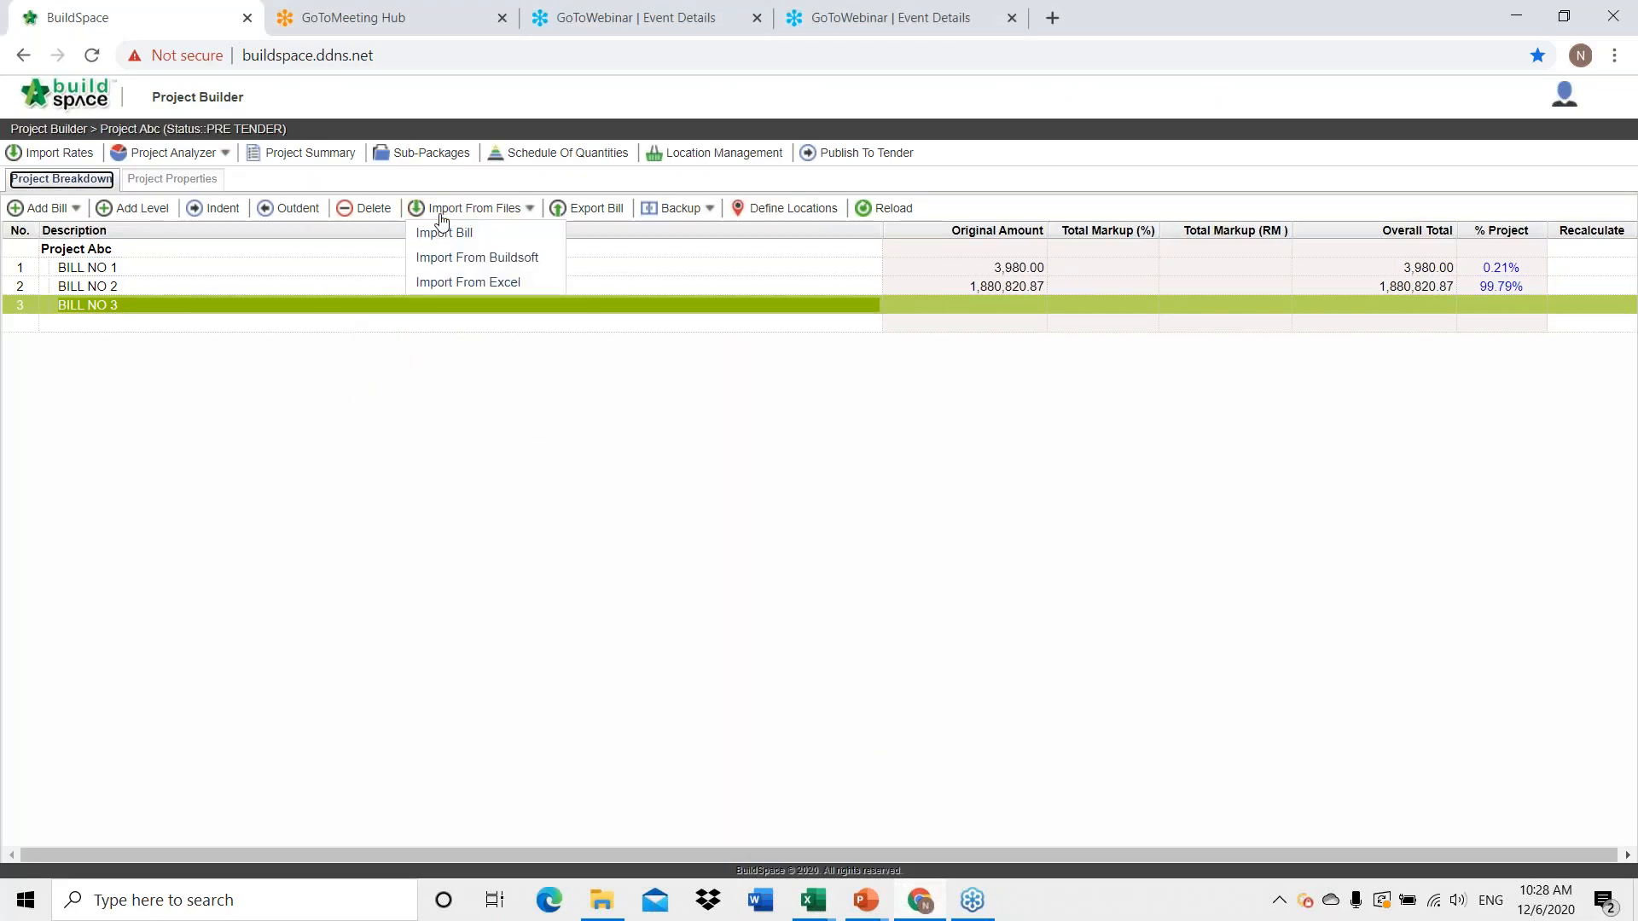
{"action": "left_click", "coordinate": [442, 285]}
{"action": "left_click", "coordinate": [612, 509]}
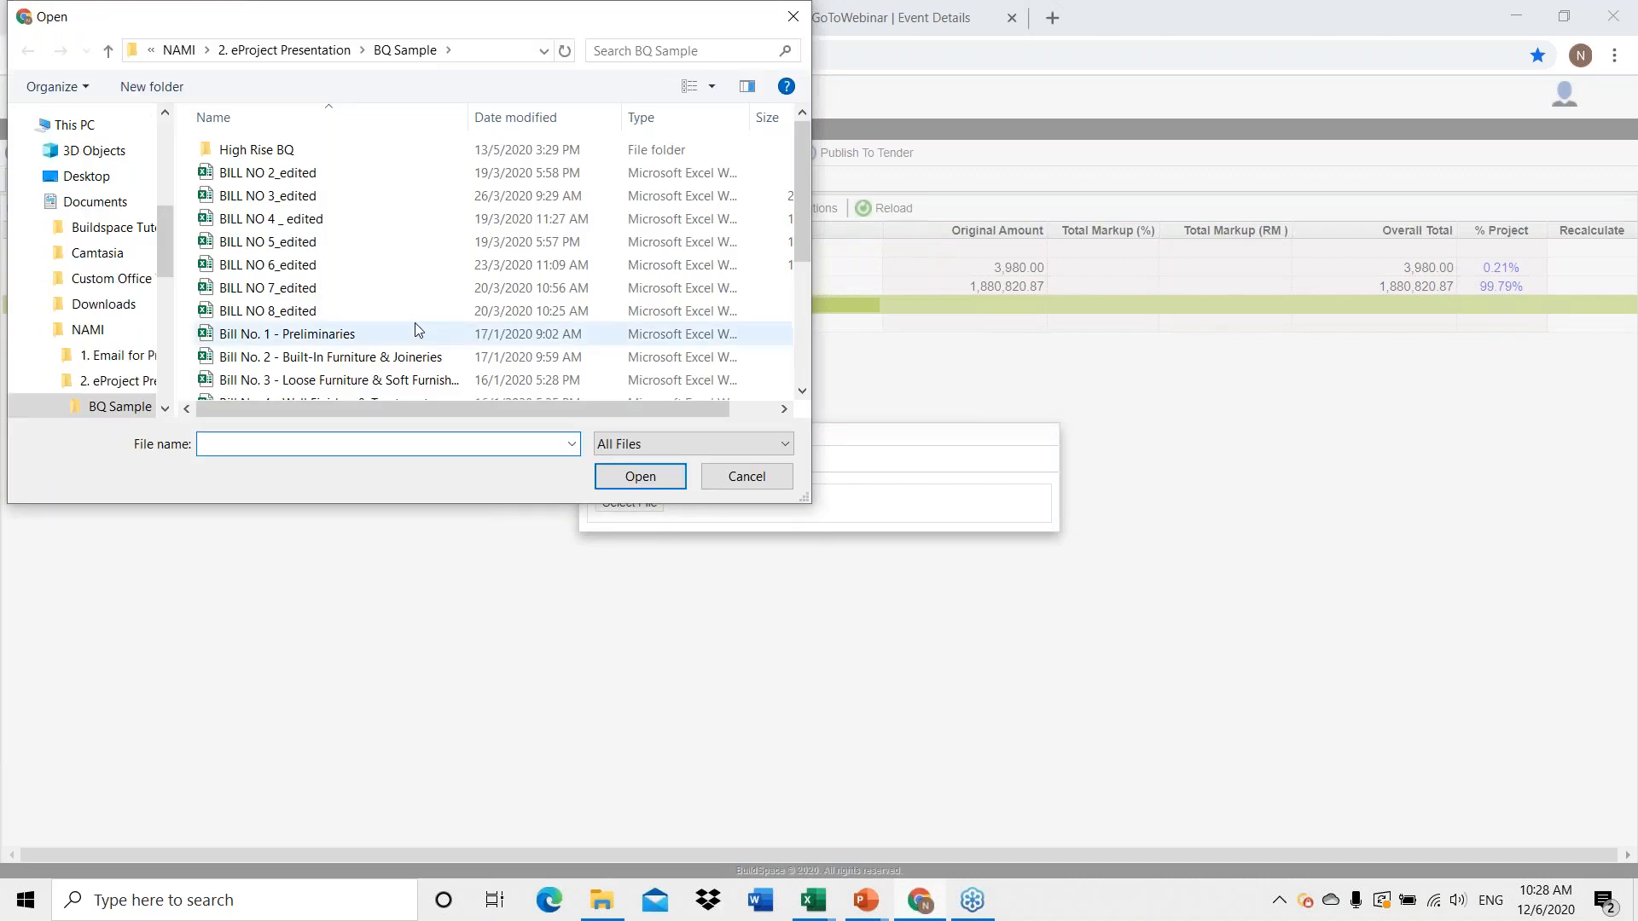
{"action": "scroll", "coordinate": [413, 329], "scroll_direction": "down", "scroll_amount": 3}
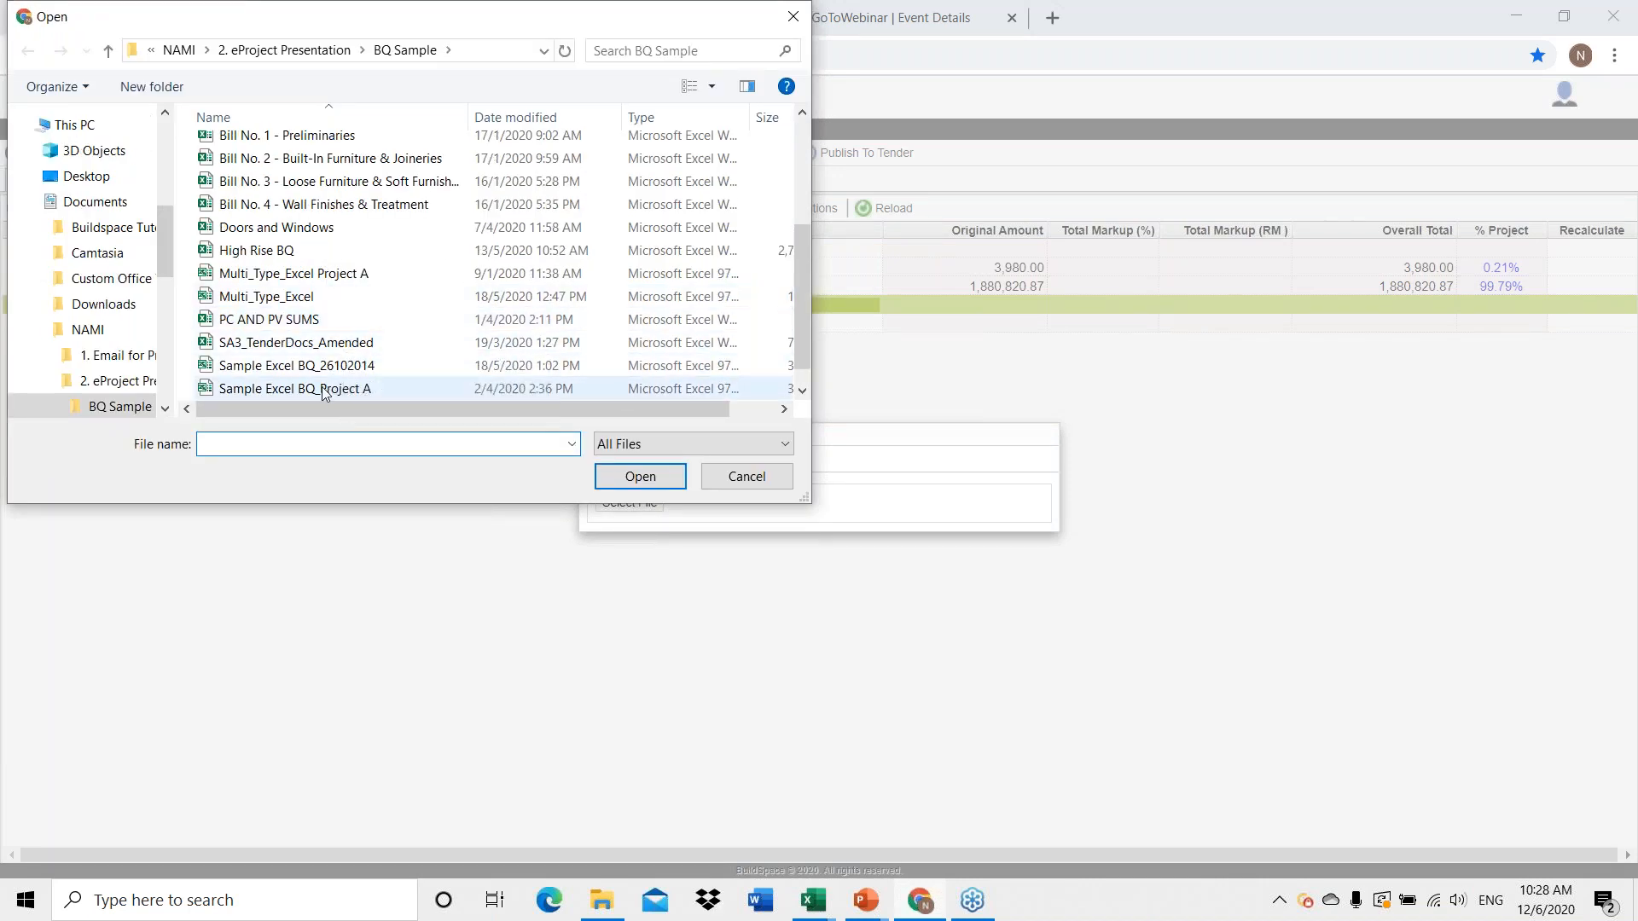
{"action": "left_click", "coordinate": [324, 273]}
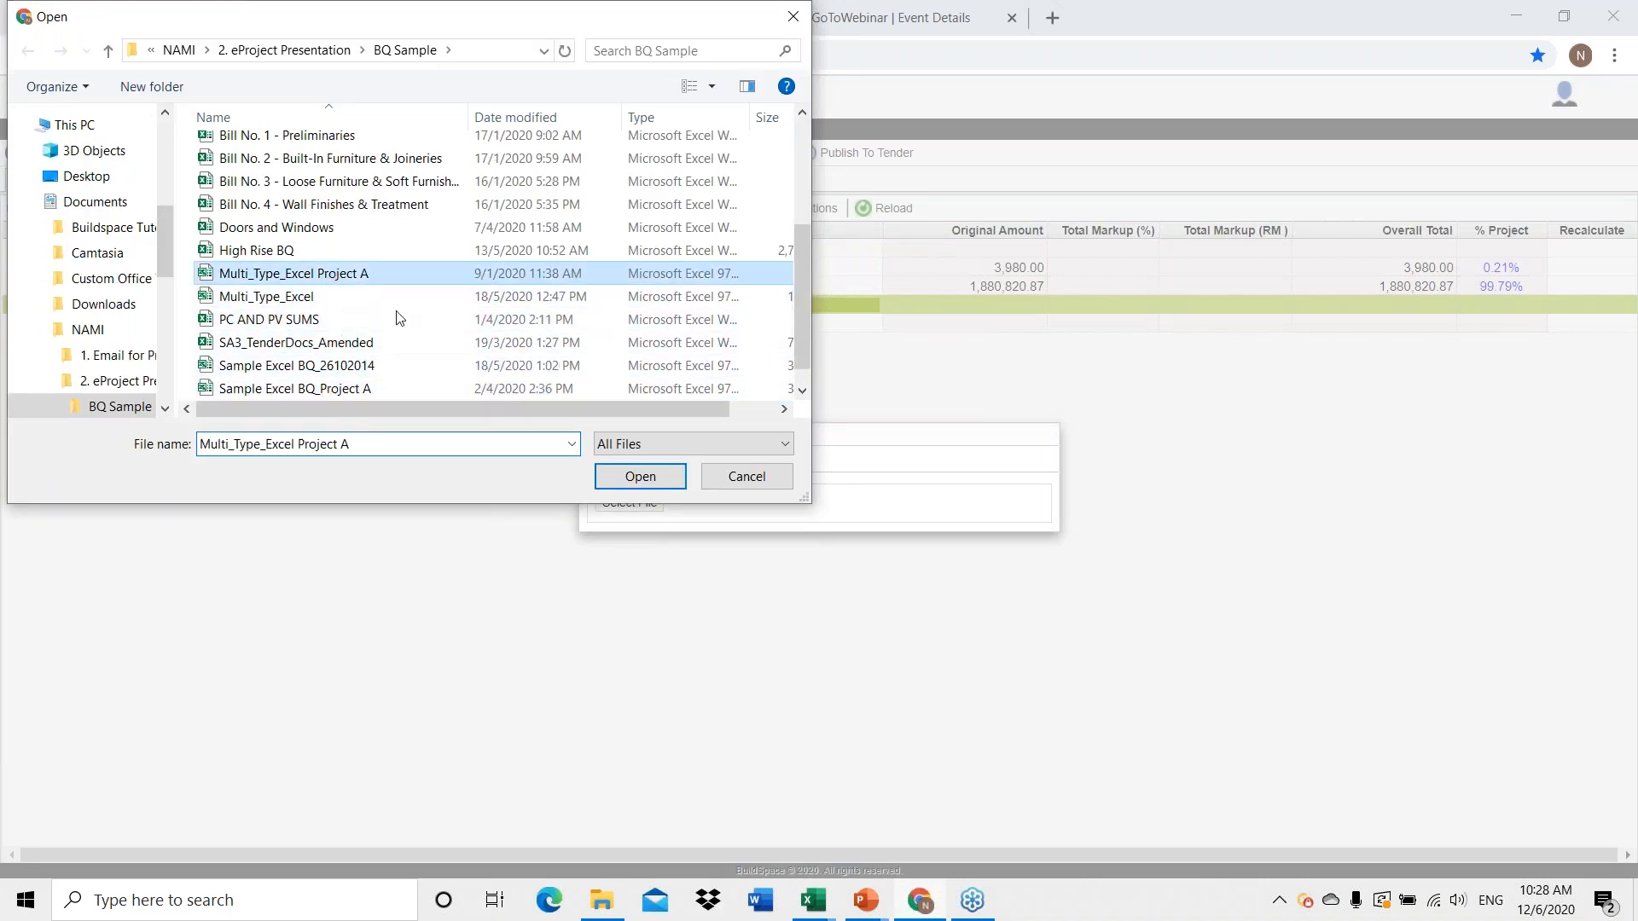
{"action": "left_click", "coordinate": [642, 478]}
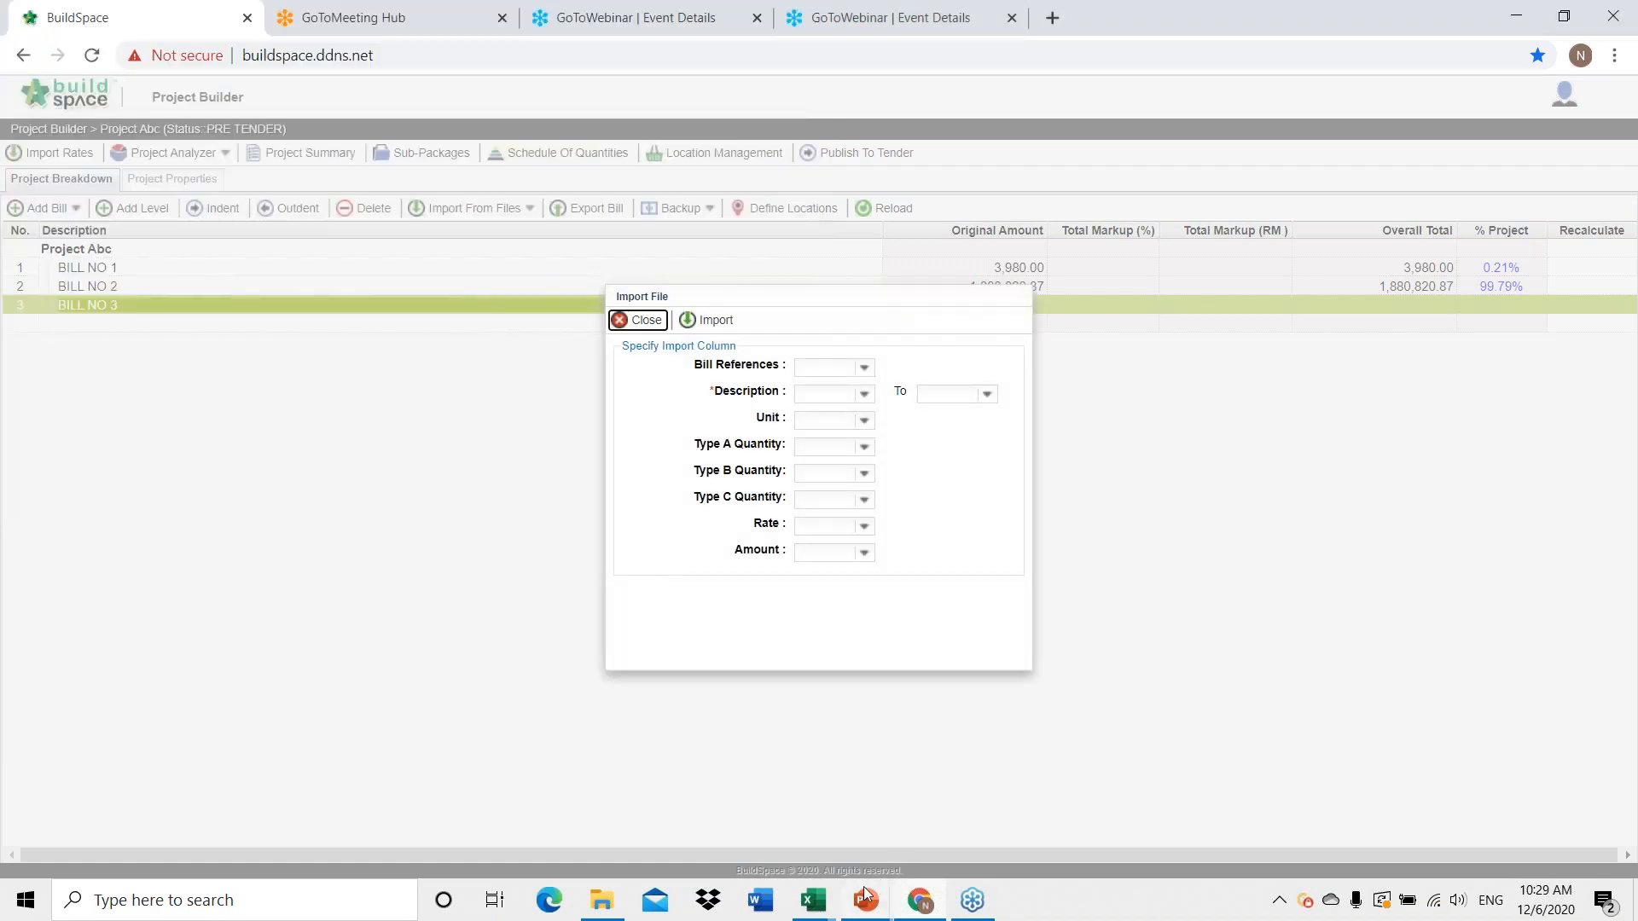
Check in the Multiple Types_BQ workbook which columns hold the description, unit, three type quantities and rate.
{"action": "mouse_move", "coordinate": [815, 903]}
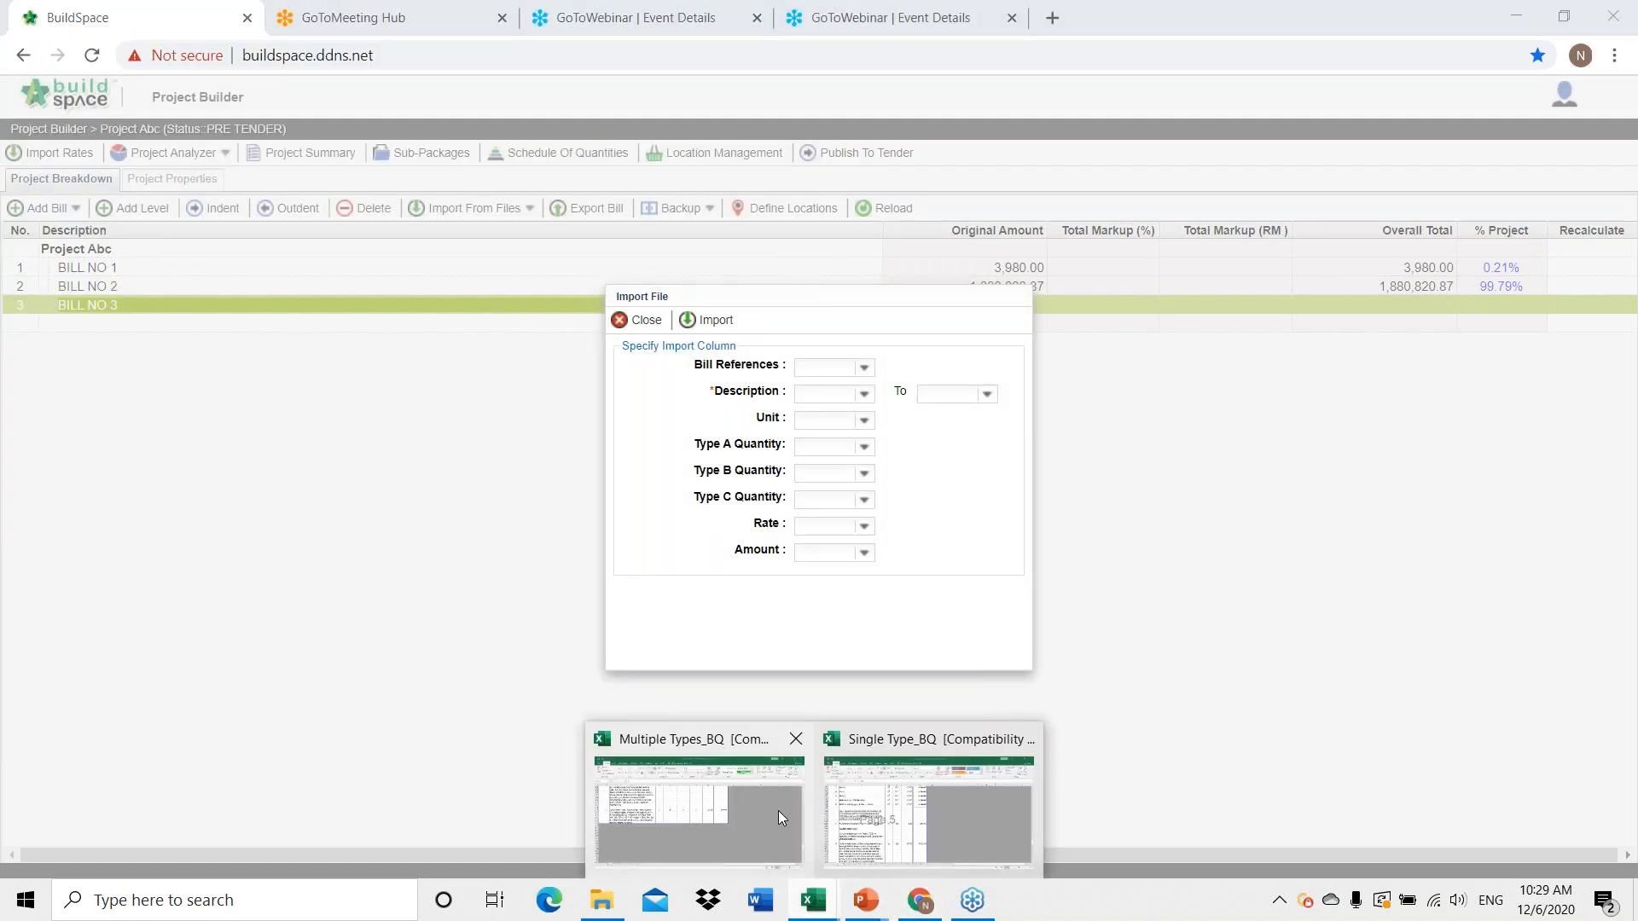
{"action": "left_click", "coordinate": [778, 811]}
{"action": "scroll", "coordinate": [767, 575], "scroll_direction": "up", "scroll_amount": 18}
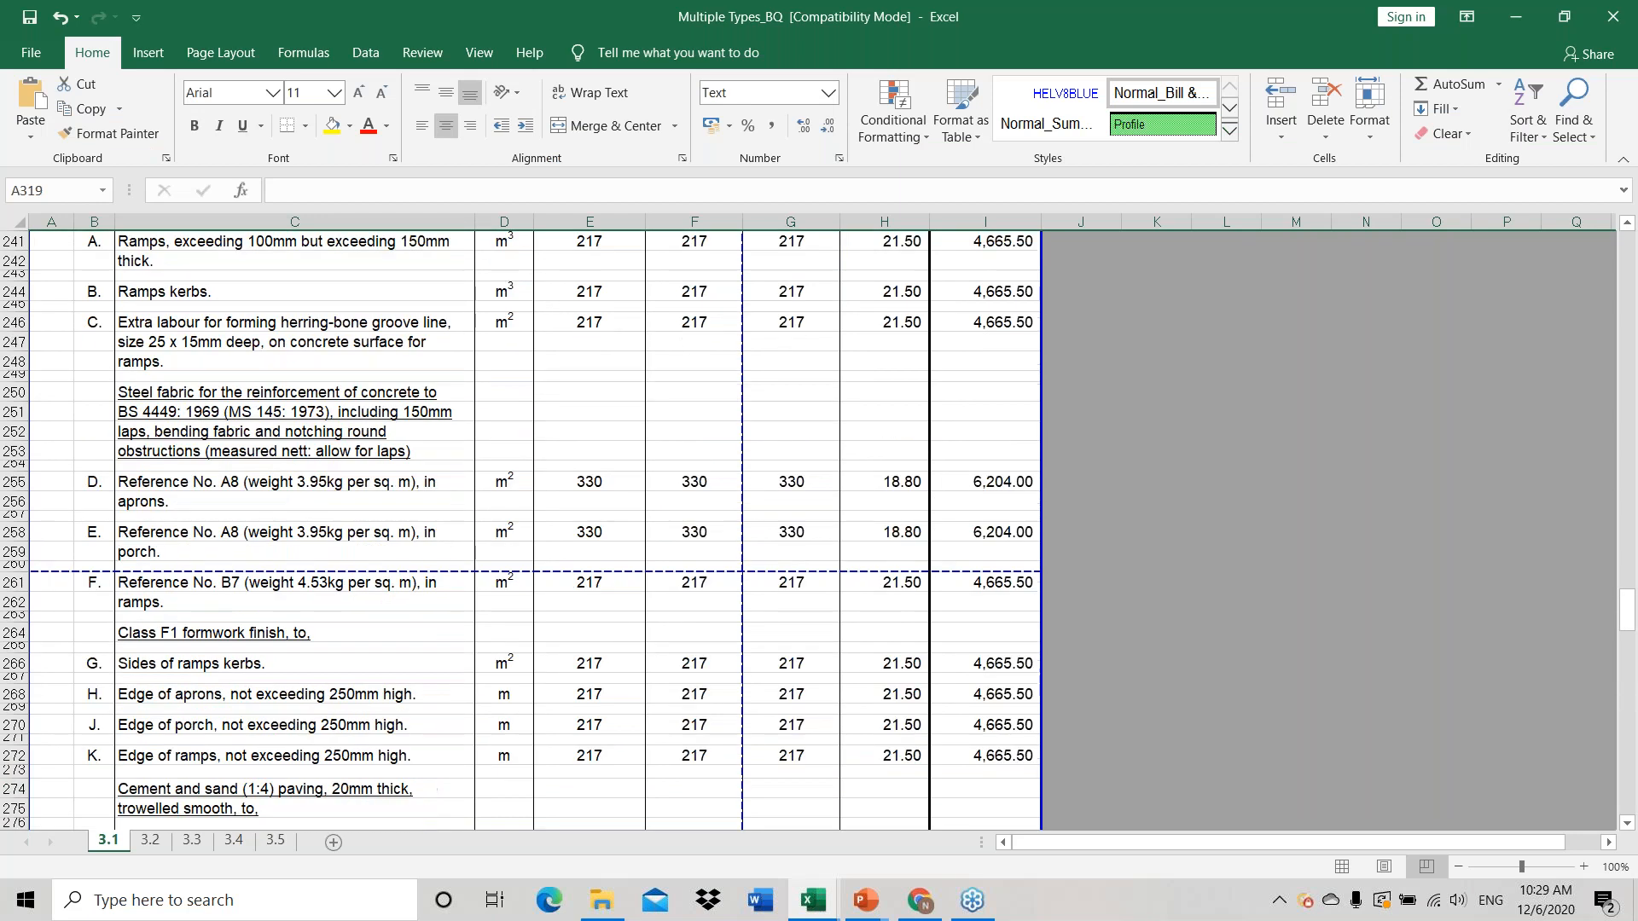
{"action": "left_click", "coordinate": [295, 222]}
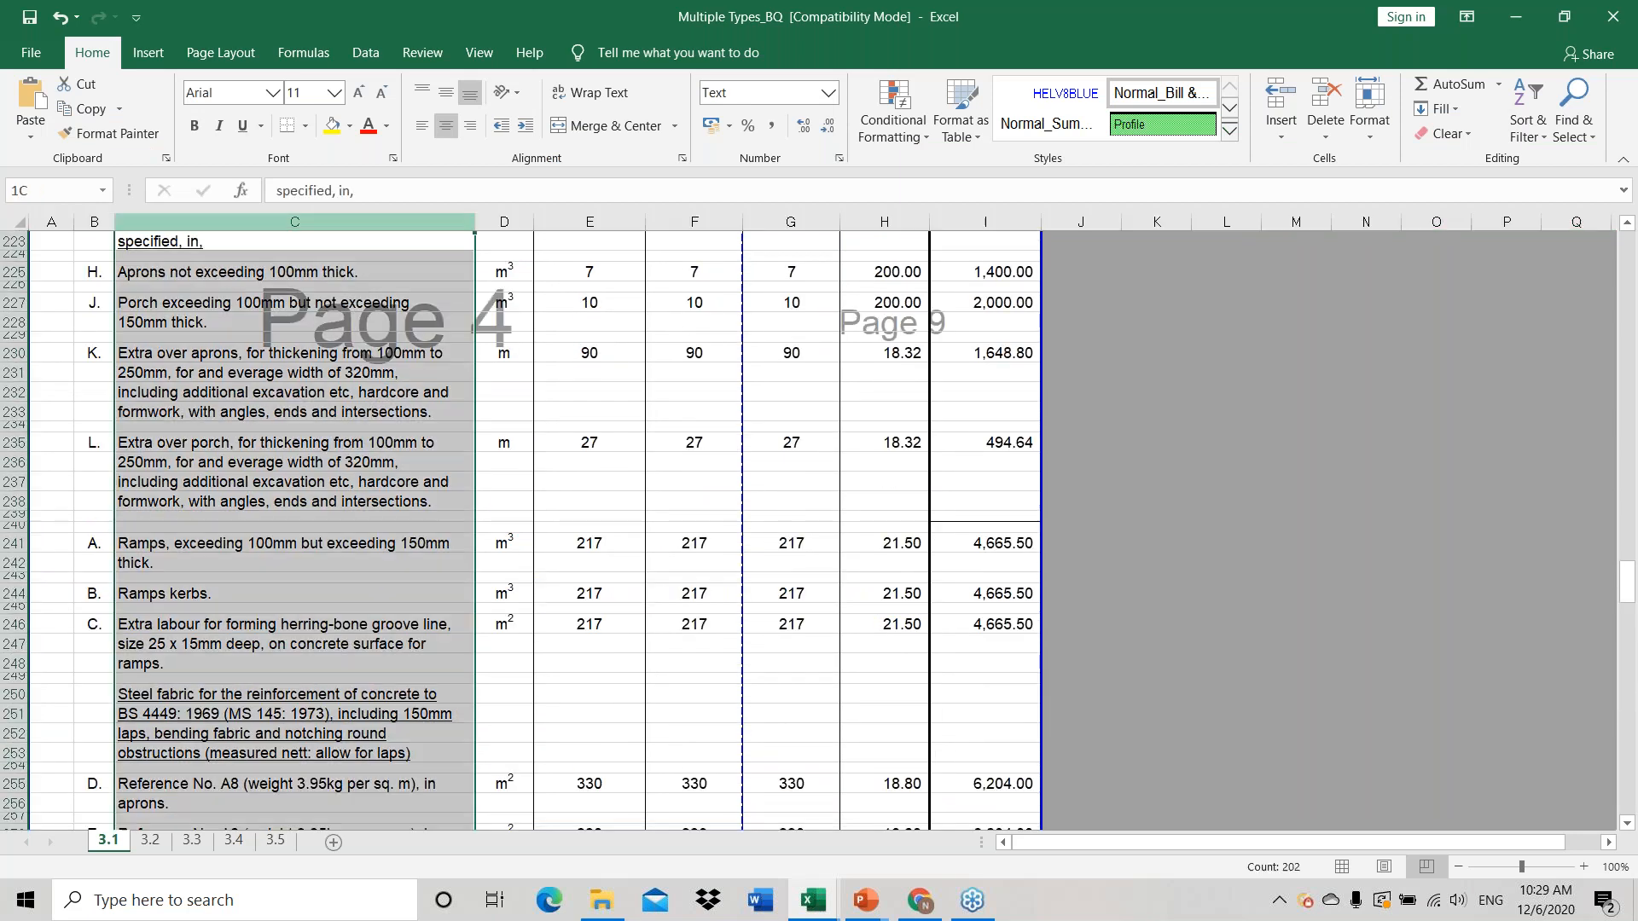
{"action": "left_click", "coordinate": [522, 221]}
{"action": "left_click", "coordinate": [583, 221]}
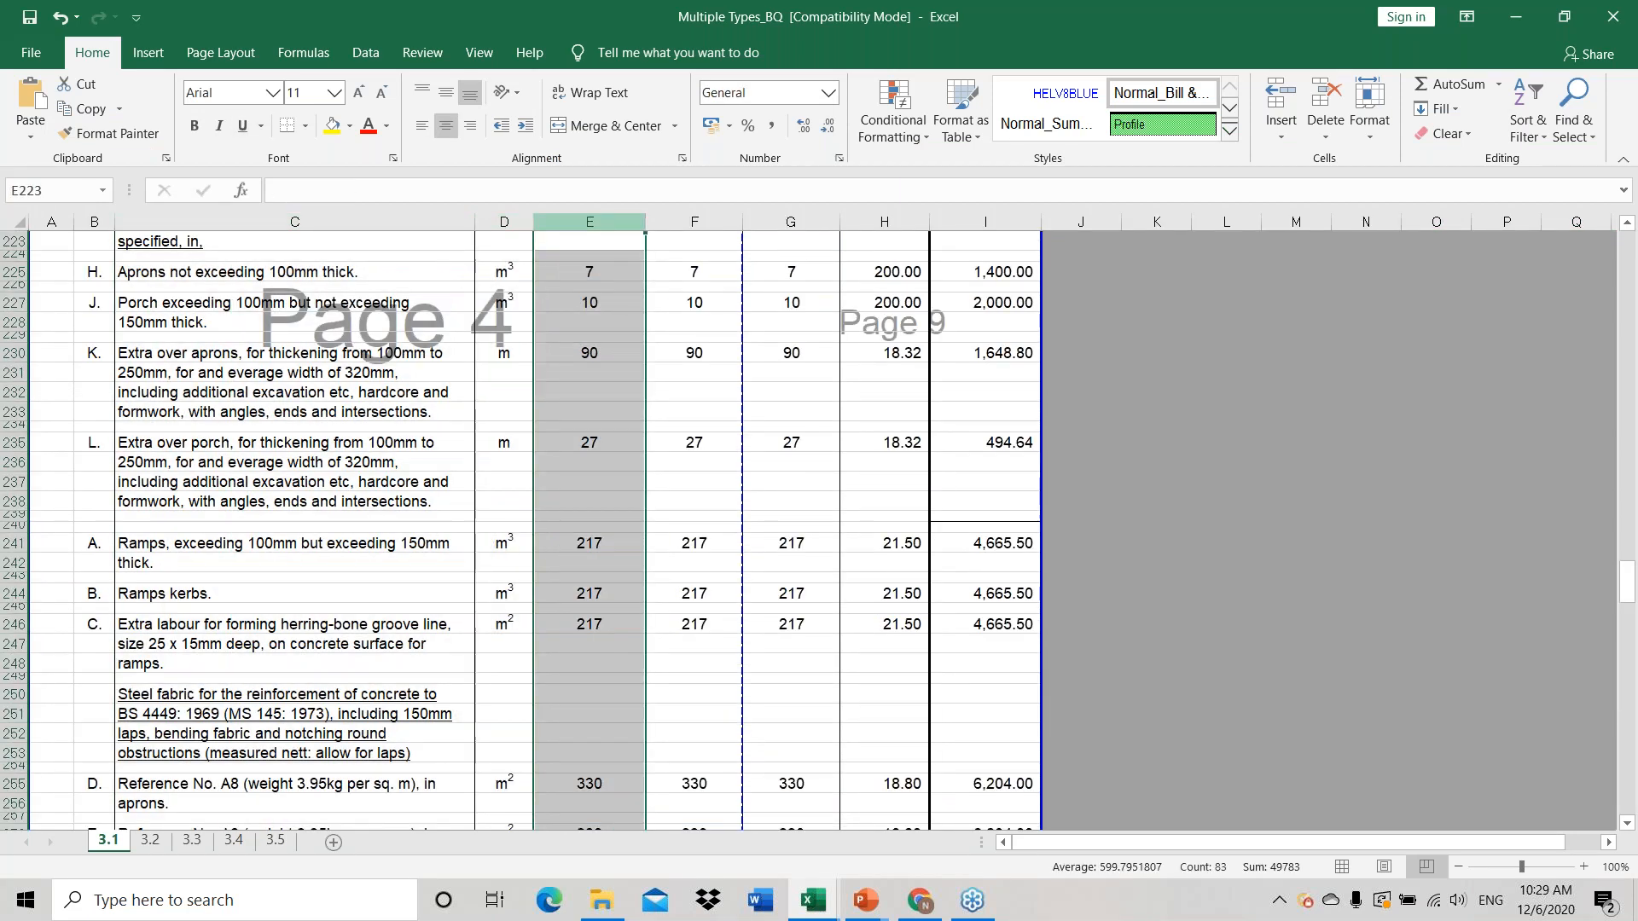
{"action": "left_click", "coordinate": [694, 221]}
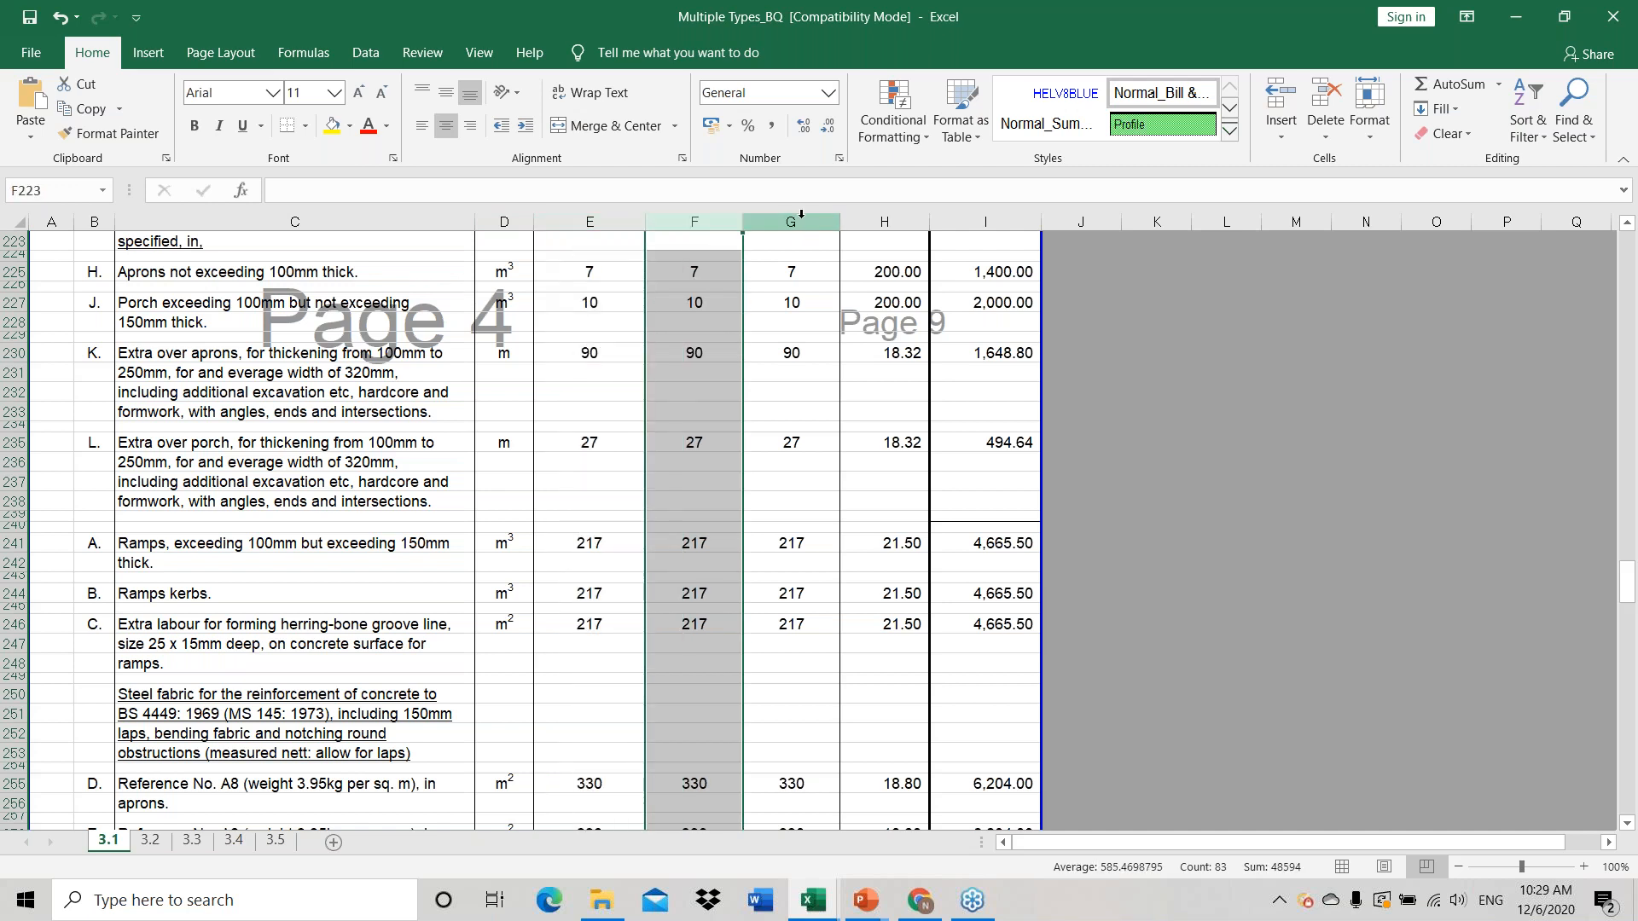
{"action": "left_click", "coordinate": [801, 220]}
{"action": "left_click", "coordinate": [884, 221]}
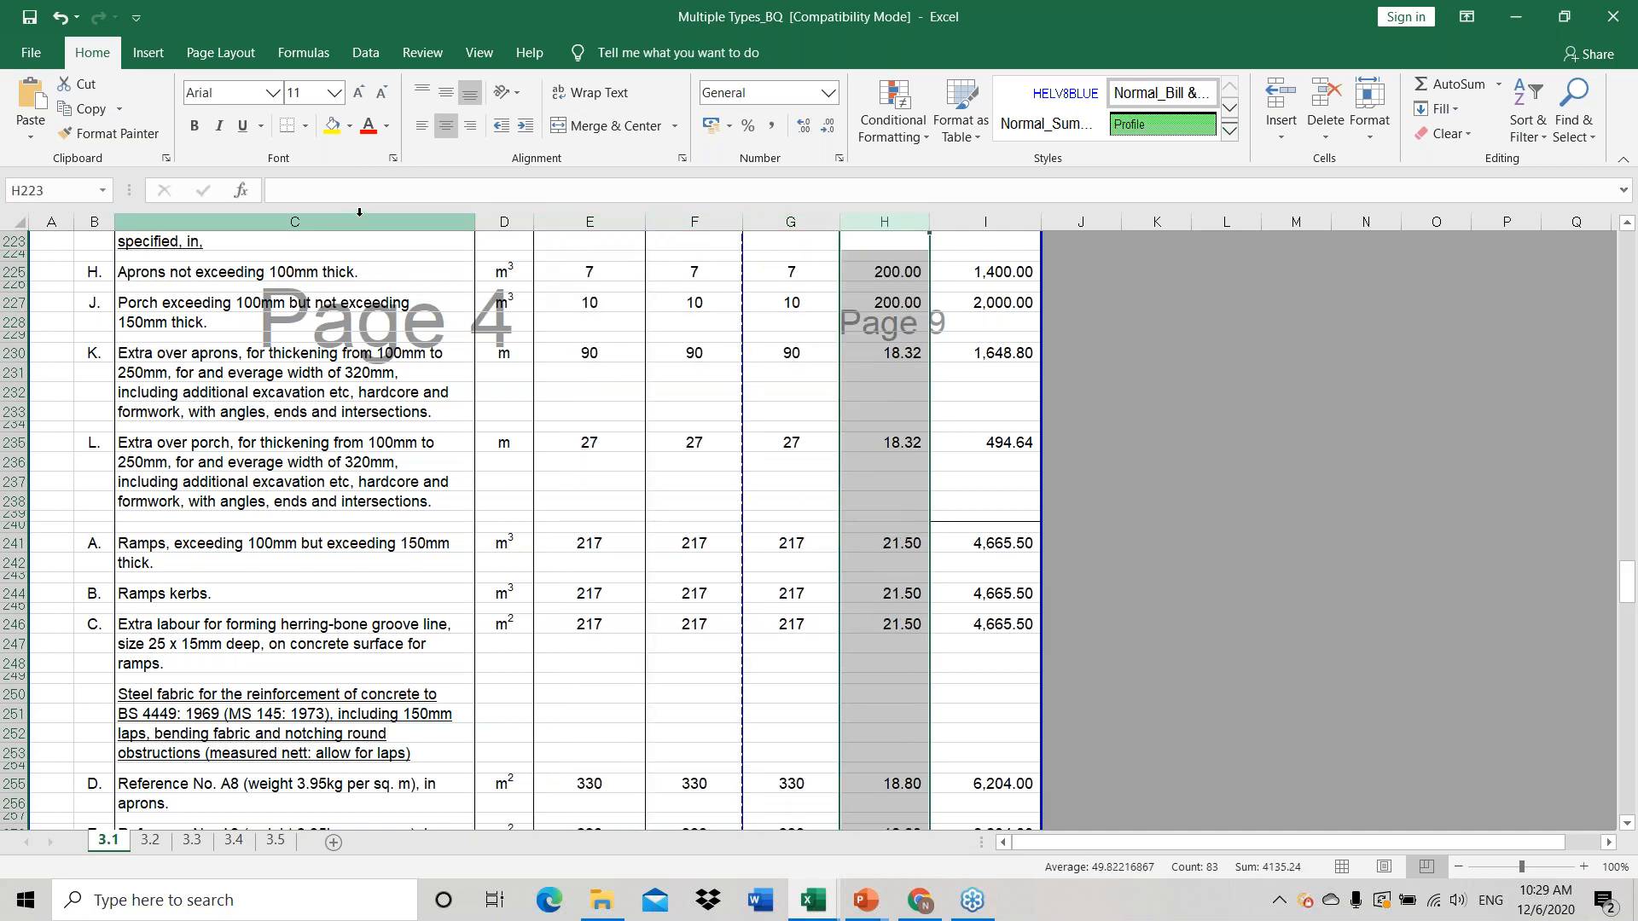
Return to the BuildSpace import and map the description to columns C to C and the unit to column D.
{"action": "left_click", "coordinate": [920, 898]}
{"action": "left_click", "coordinate": [865, 394]}
{"action": "left_click", "coordinate": [852, 442]}
{"action": "left_click", "coordinate": [987, 395]}
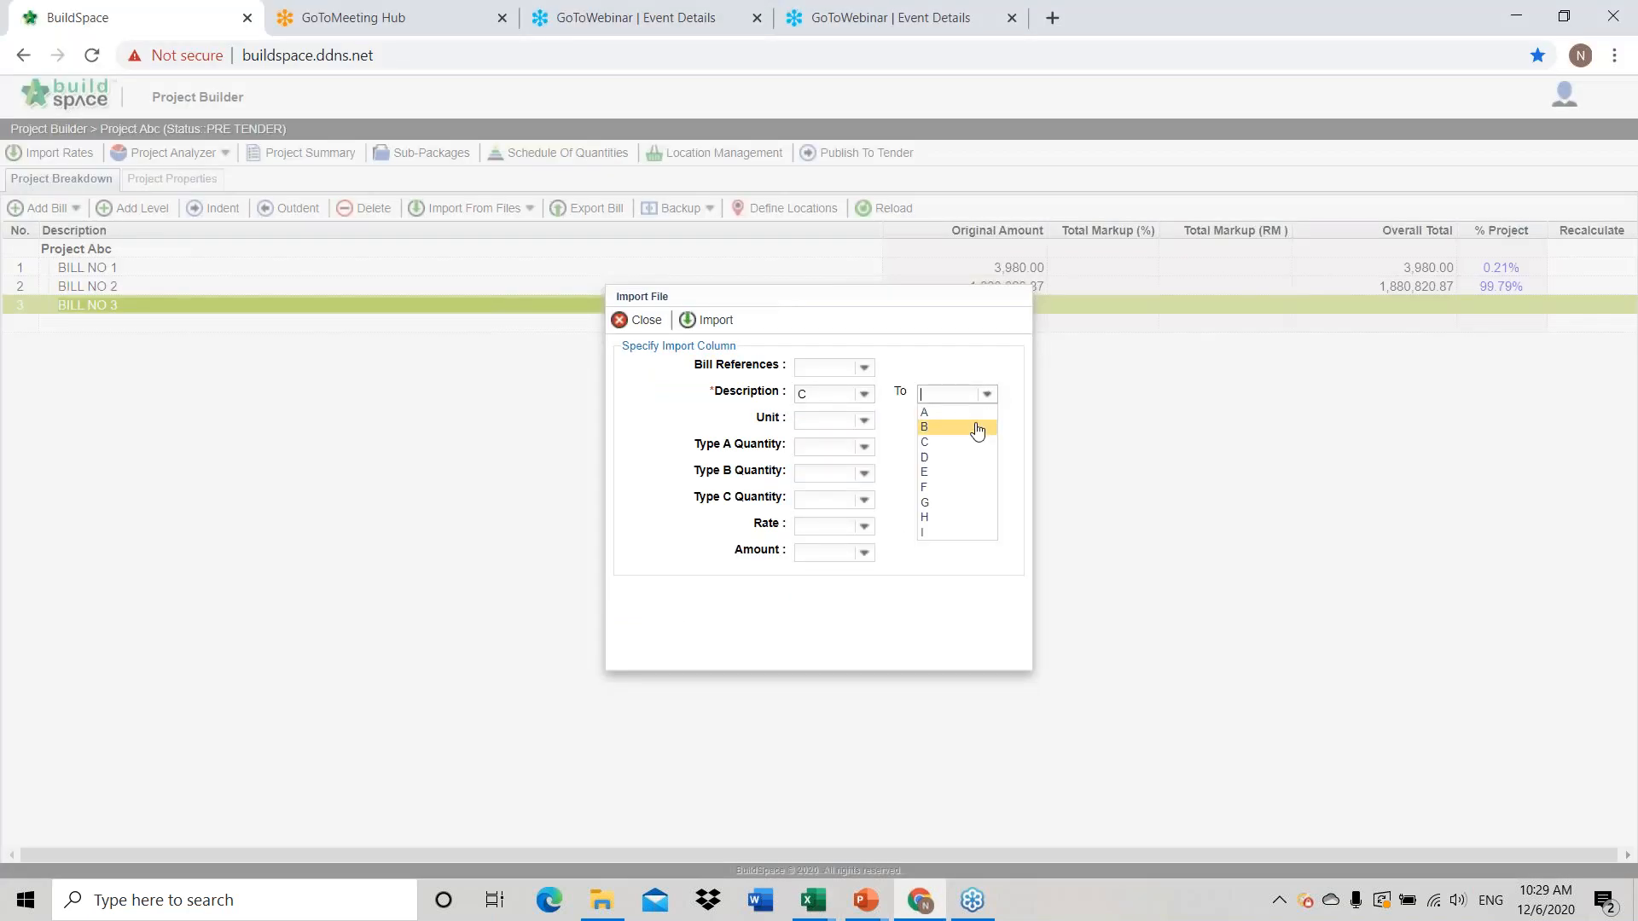
{"action": "left_click", "coordinate": [963, 443]}
{"action": "left_click", "coordinate": [865, 421]}
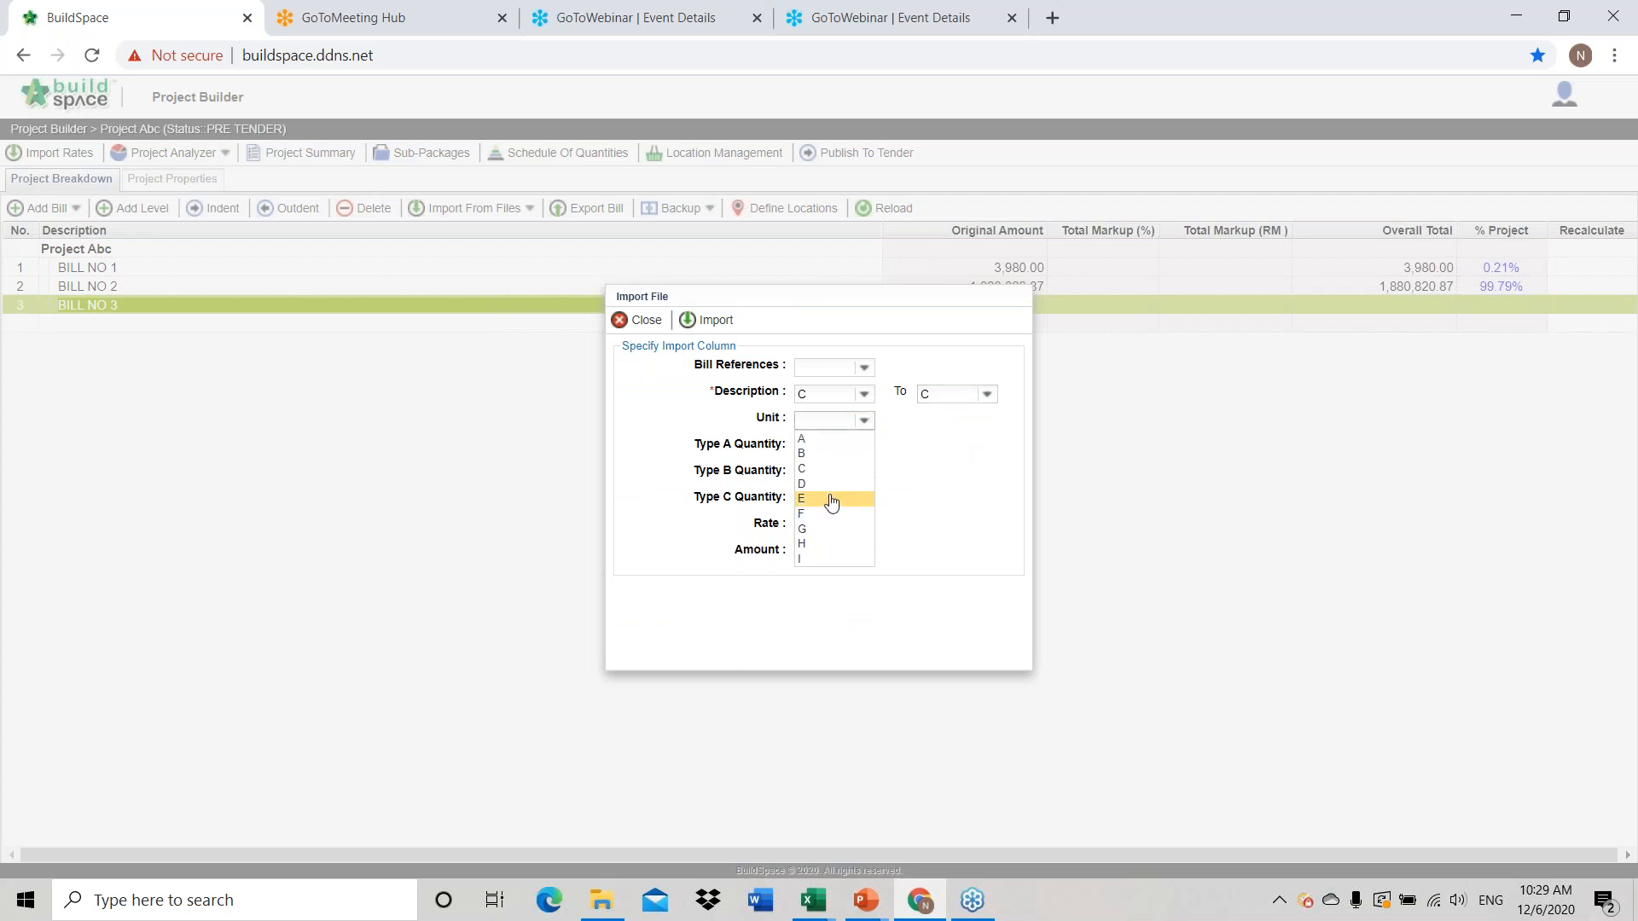
{"action": "left_click", "coordinate": [832, 470]}
{"action": "left_click", "coordinate": [865, 420]}
{"action": "left_click", "coordinate": [832, 483]}
Map the Type A, Type B and Type C quantities to columns F, G and H.
{"action": "left_click", "coordinate": [865, 447]}
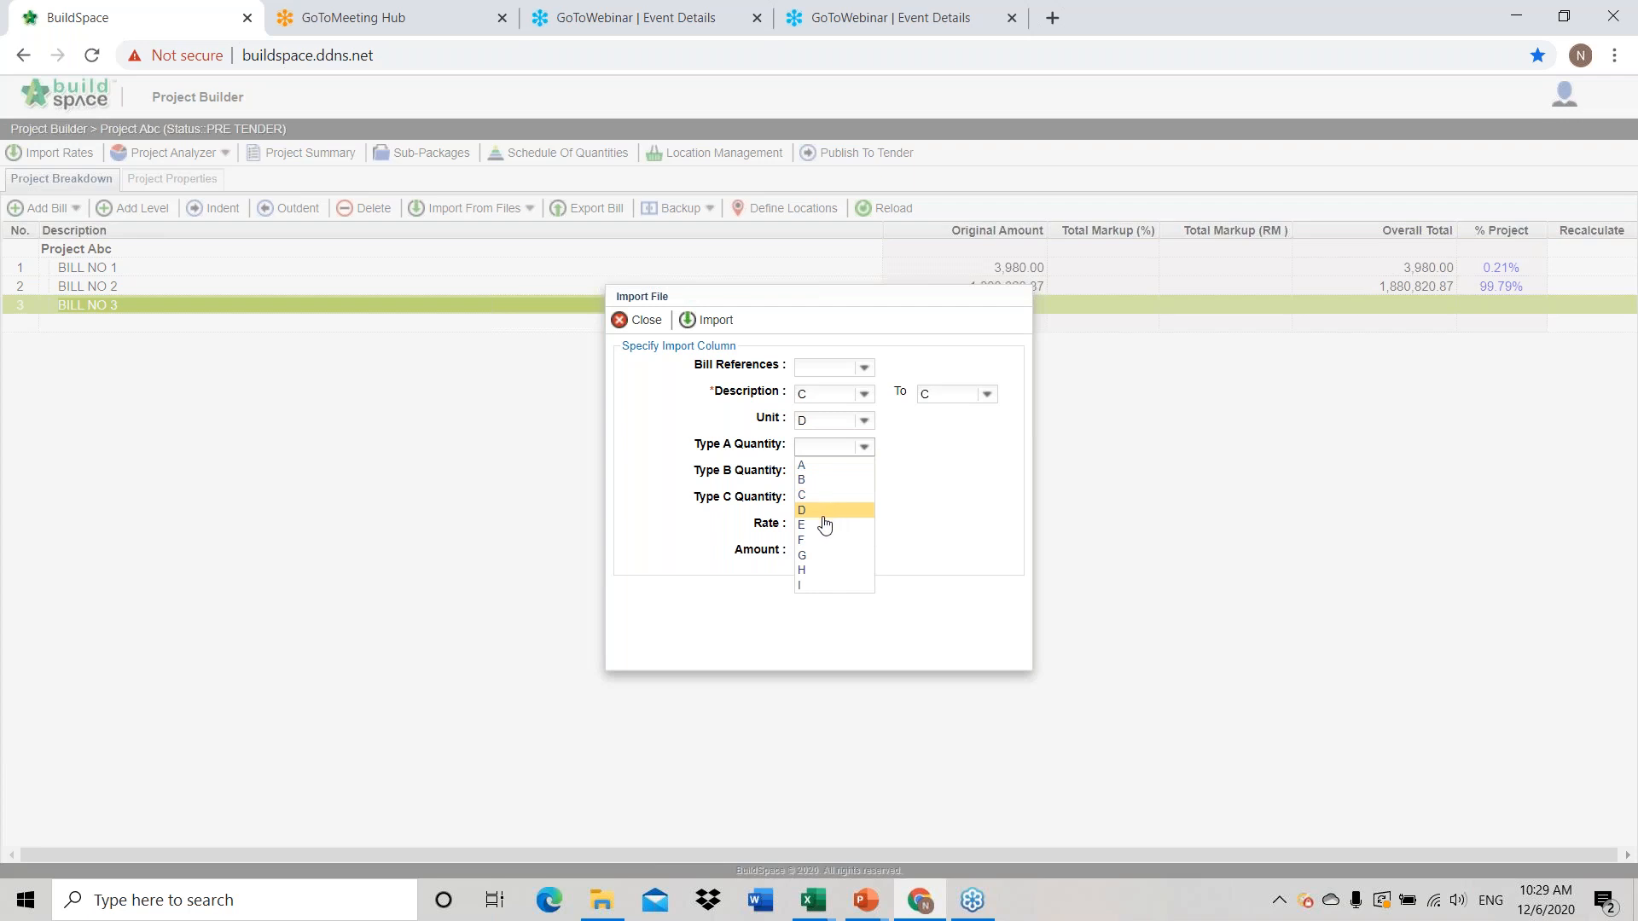
{"action": "left_click", "coordinate": [821, 540]}
{"action": "left_click", "coordinate": [864, 474]}
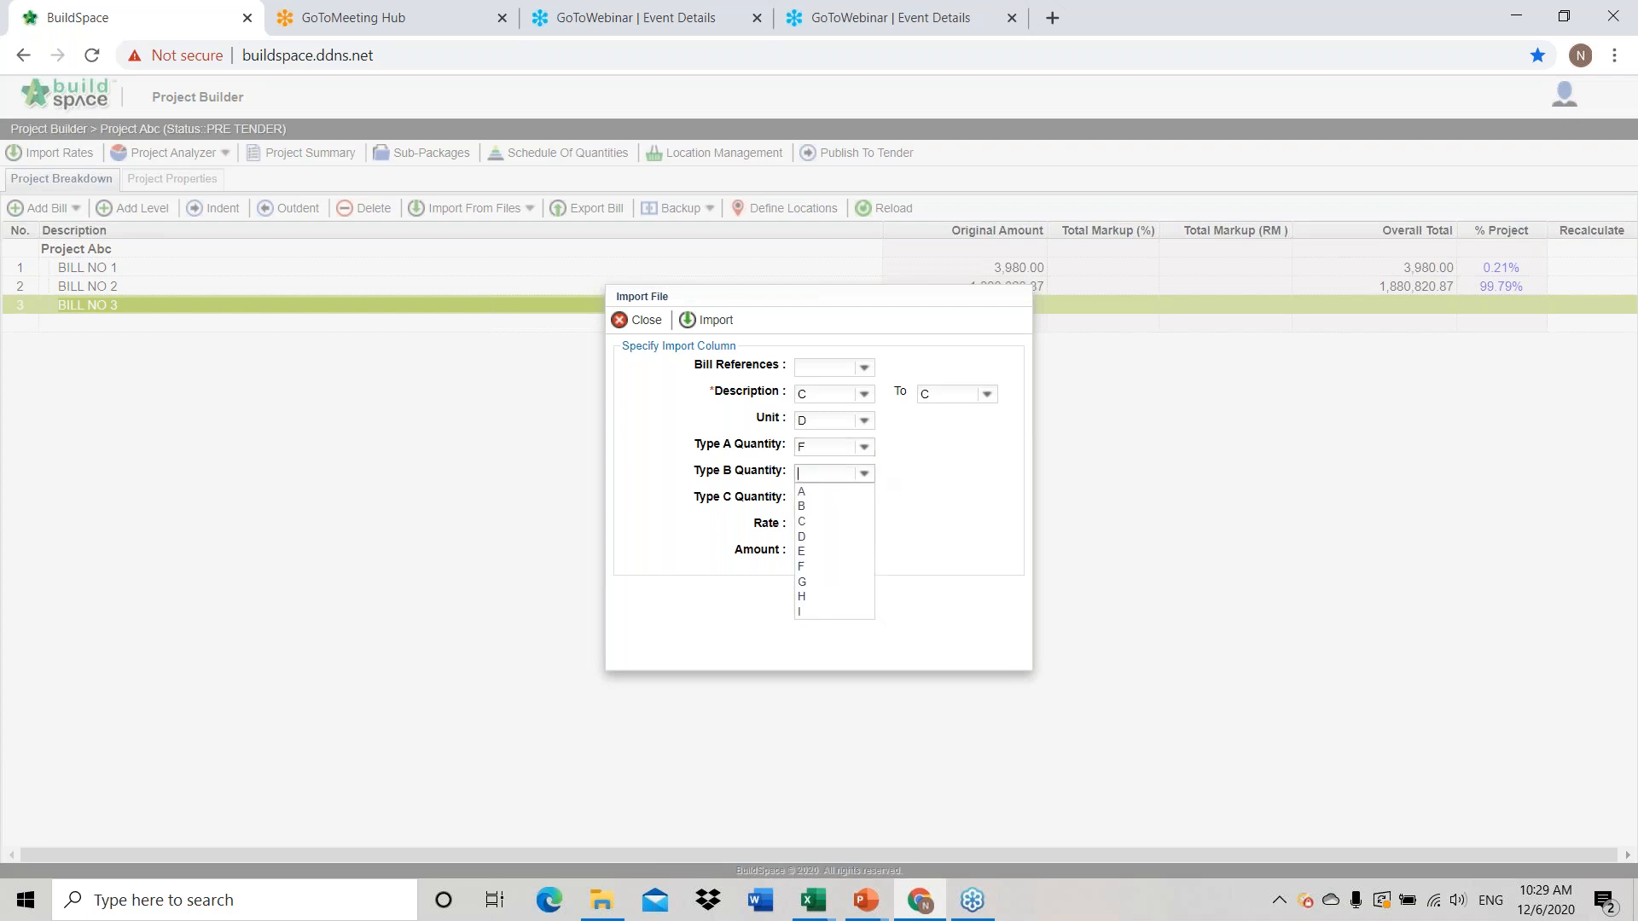
{"action": "left_click", "coordinate": [822, 580]}
{"action": "left_click", "coordinate": [865, 503]}
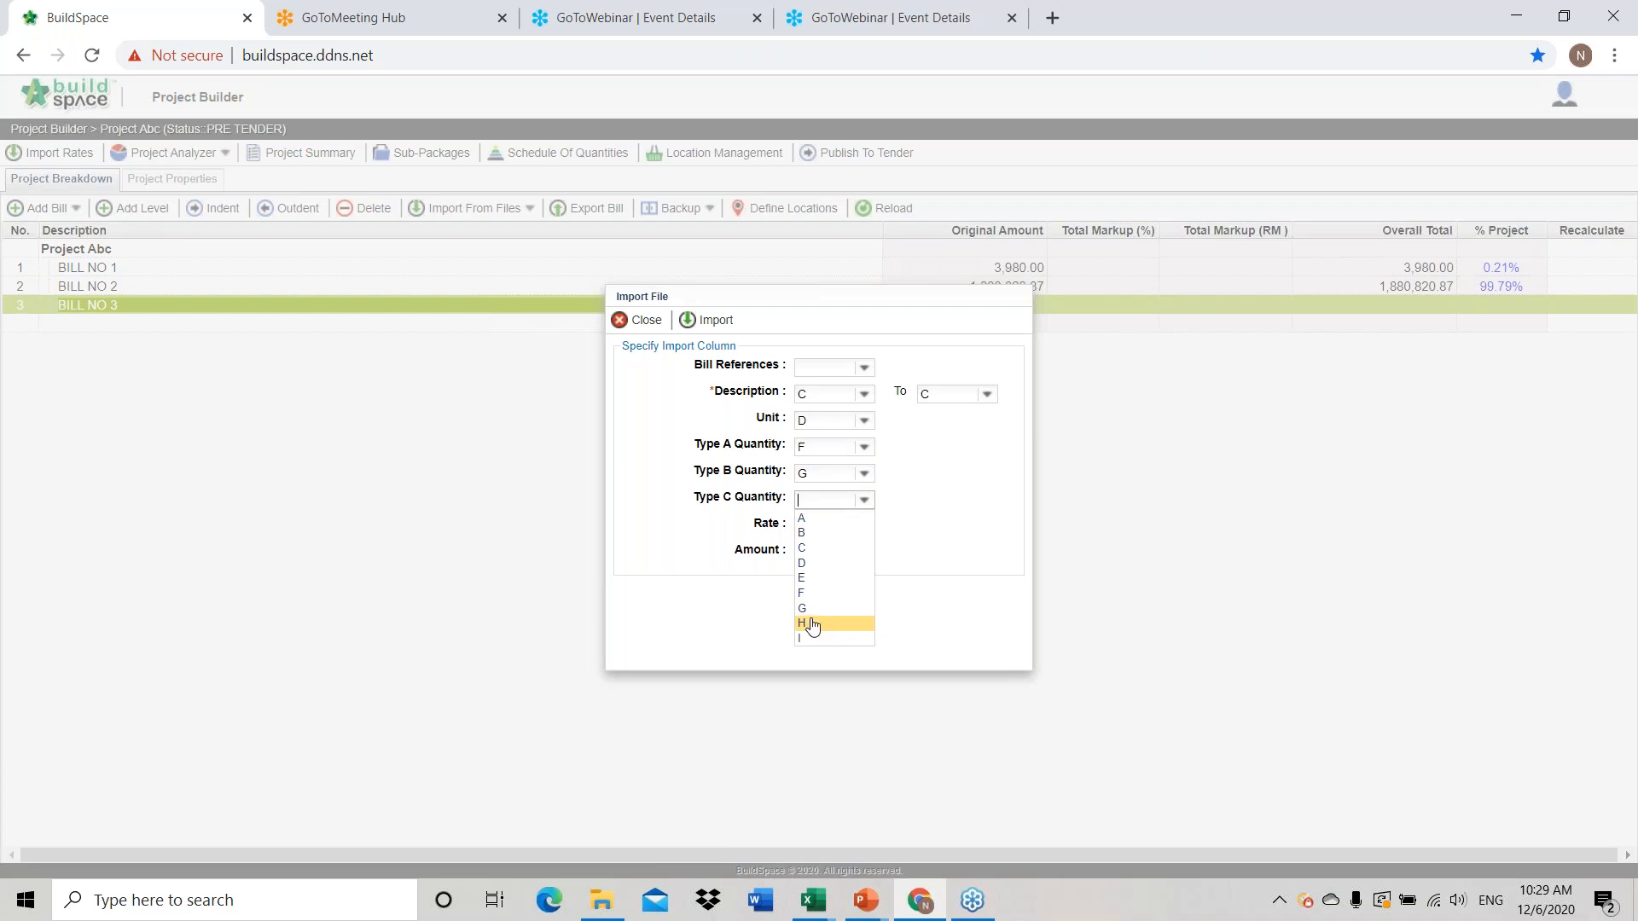
{"action": "left_click", "coordinate": [812, 627]}
Map the Type A quantity to column E, Type B to column F and Type C to column G.
{"action": "left_click", "coordinate": [865, 447]}
{"action": "left_click", "coordinate": [834, 525]}
{"action": "left_click", "coordinate": [863, 475]}
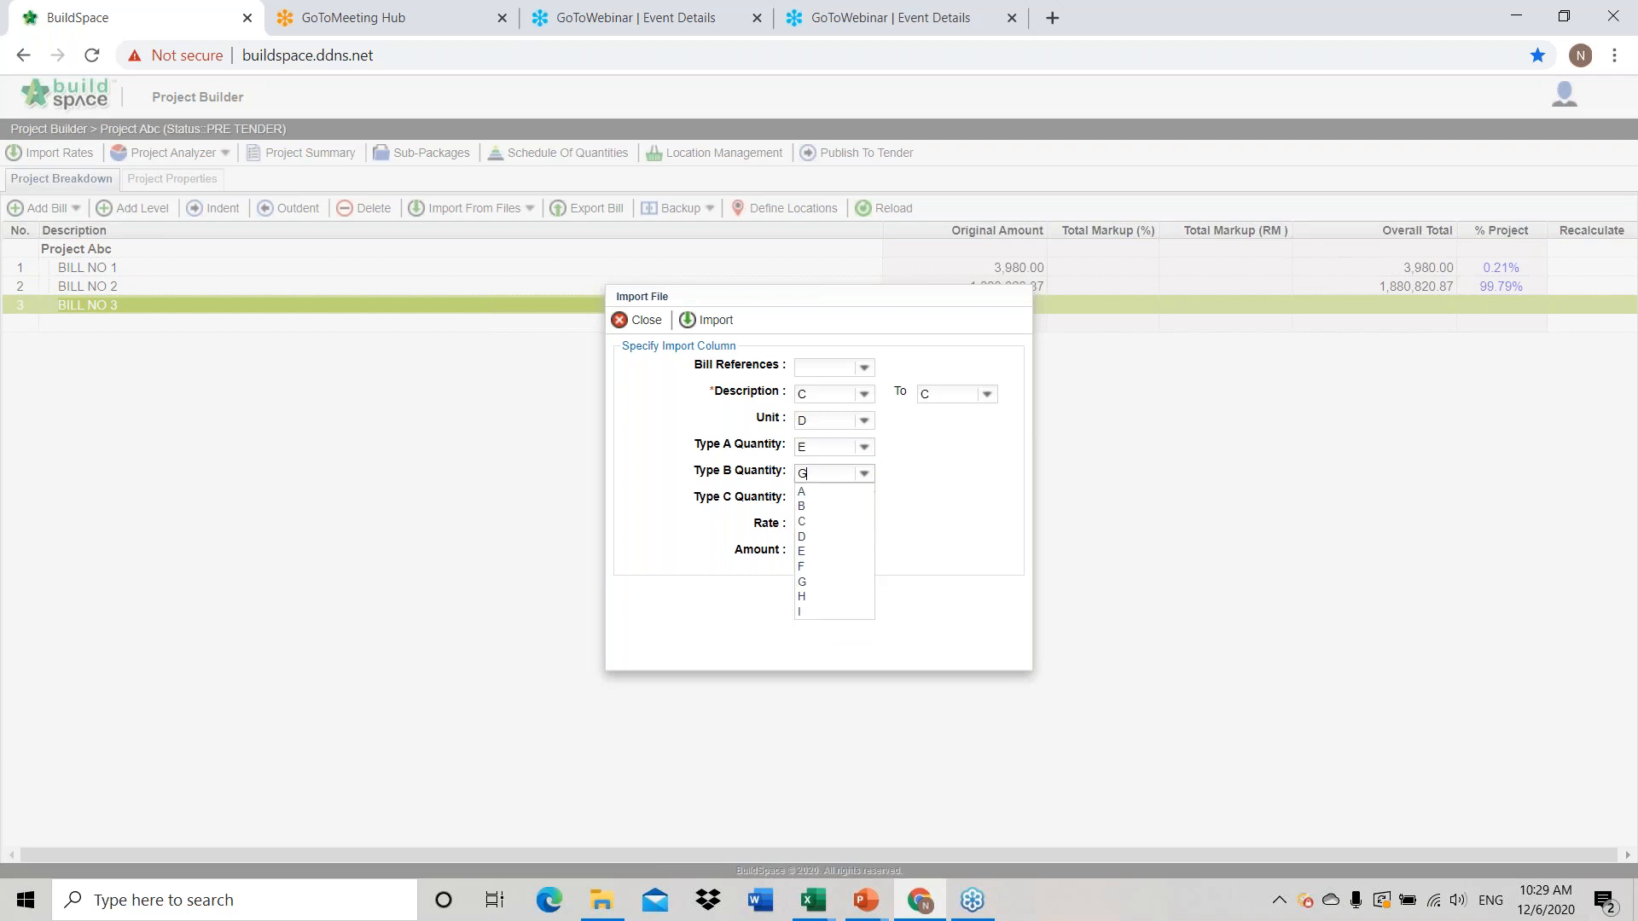
{"action": "left_click", "coordinate": [843, 567]}
{"action": "left_click", "coordinate": [865, 500]}
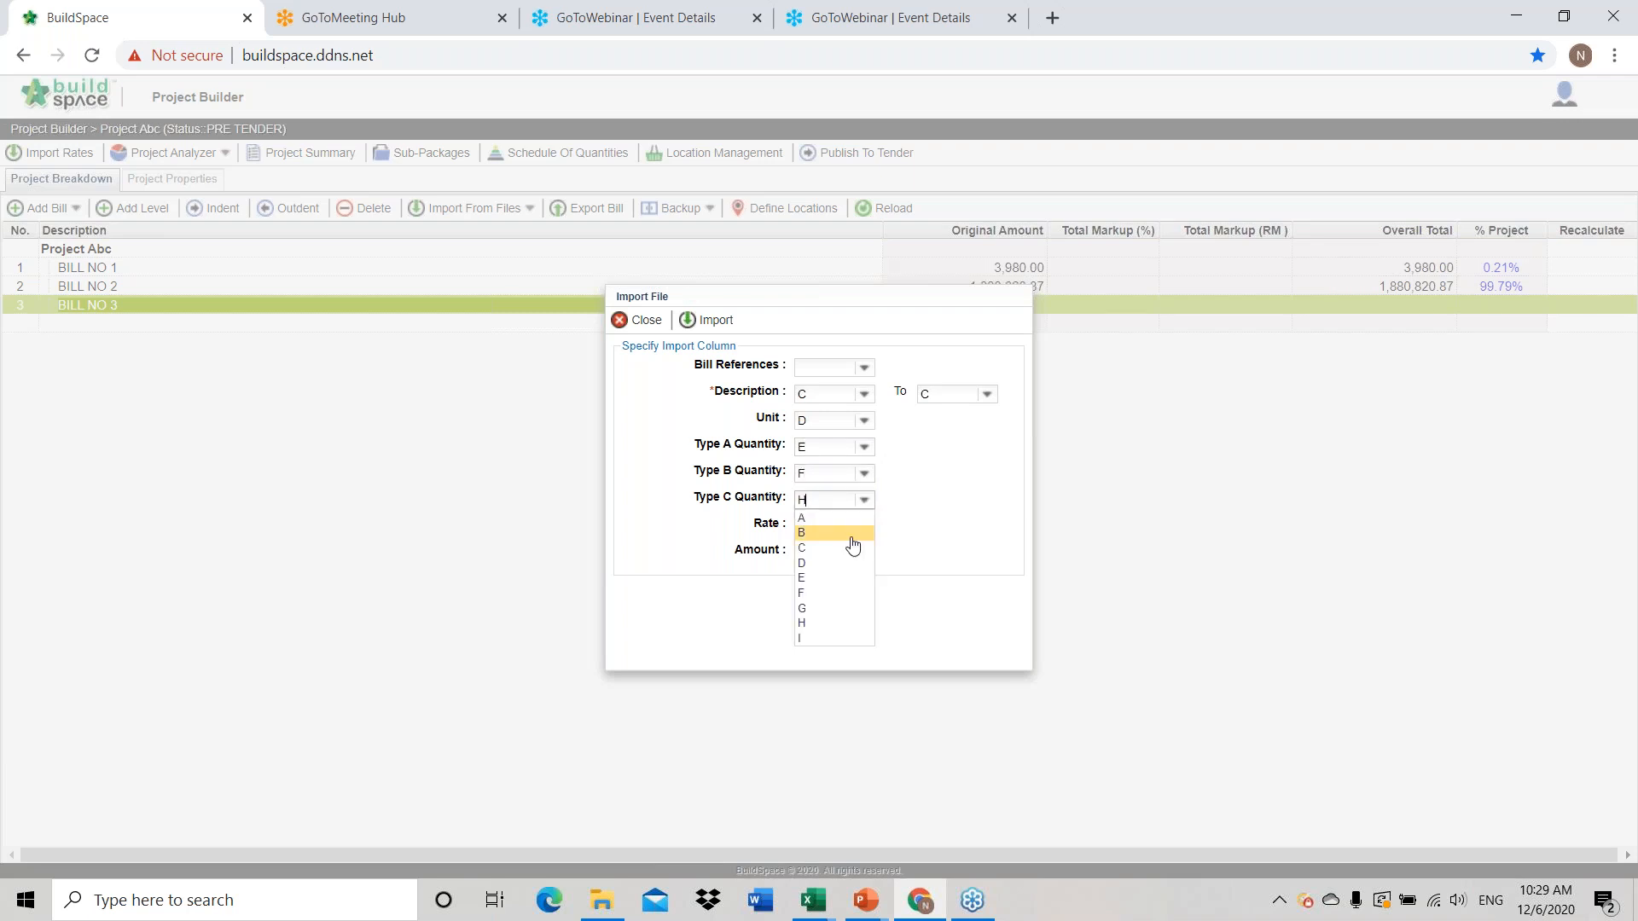
{"action": "left_click", "coordinate": [826, 609]}
Map the rate to column H and load the file's elements with the specified import columns.
{"action": "left_click", "coordinate": [865, 527]}
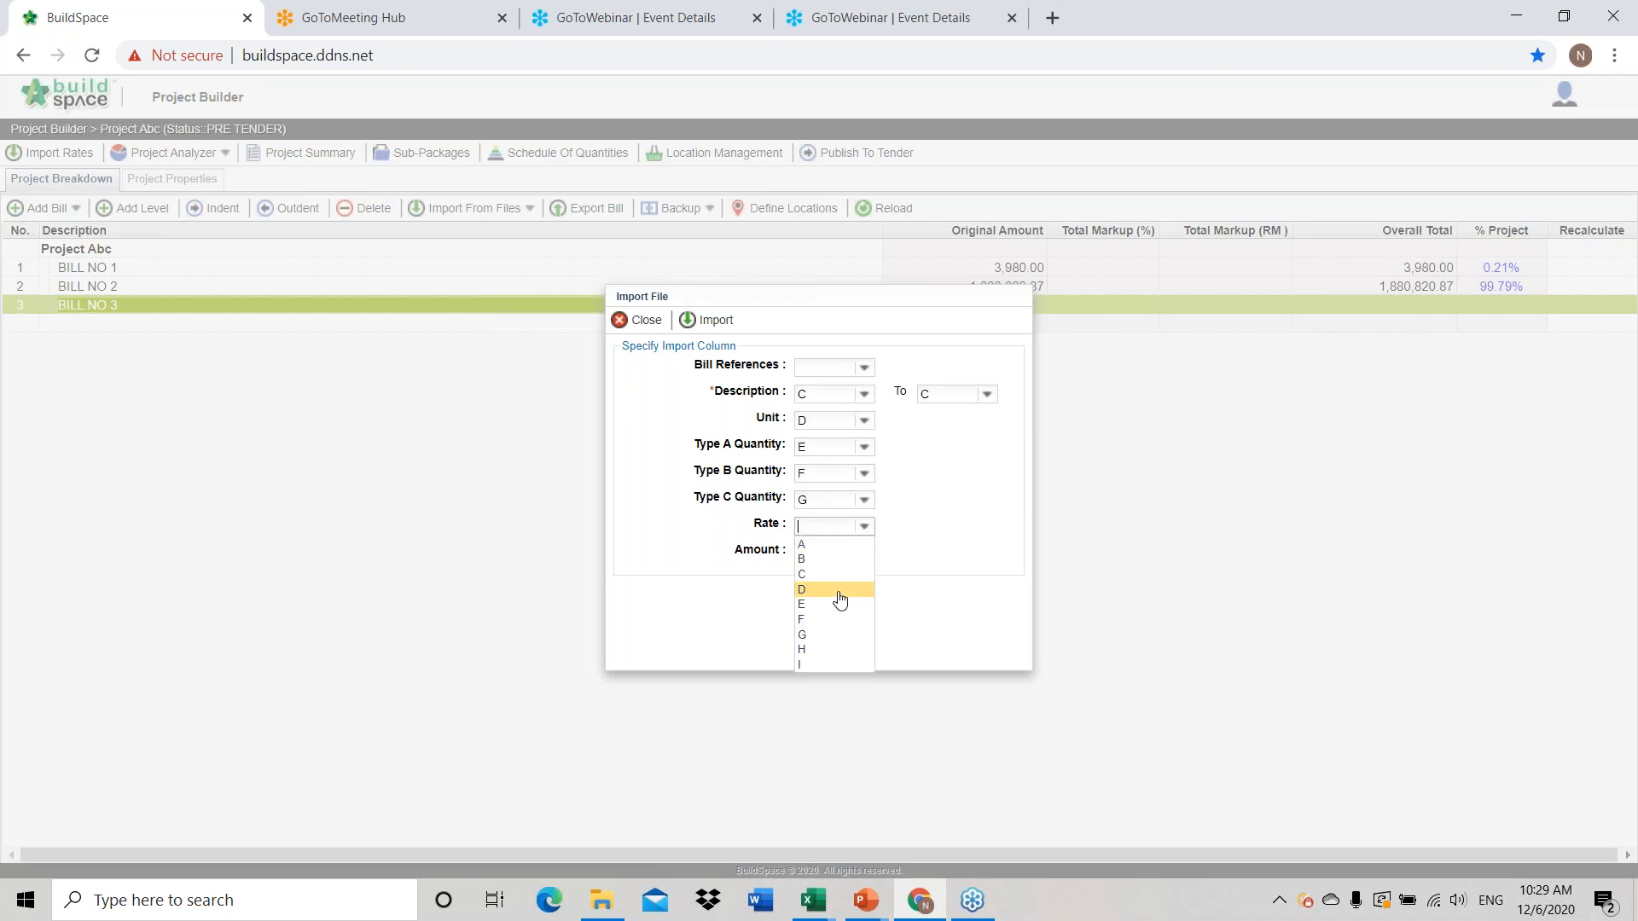
{"action": "left_click", "coordinate": [818, 650]}
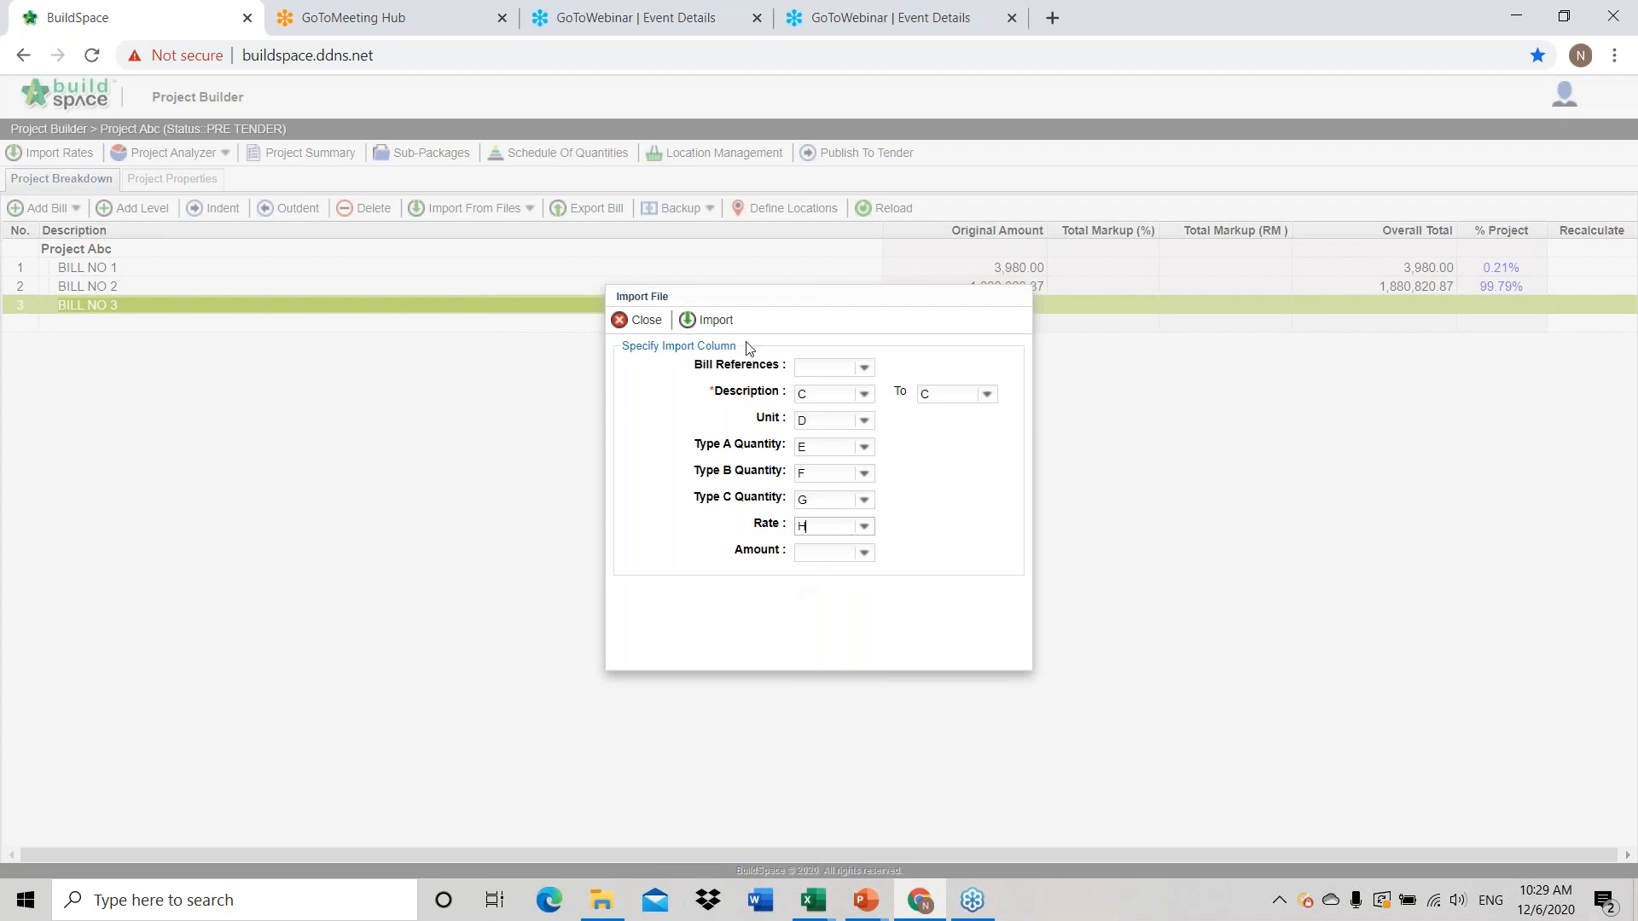
{"action": "left_click", "coordinate": [709, 320]}
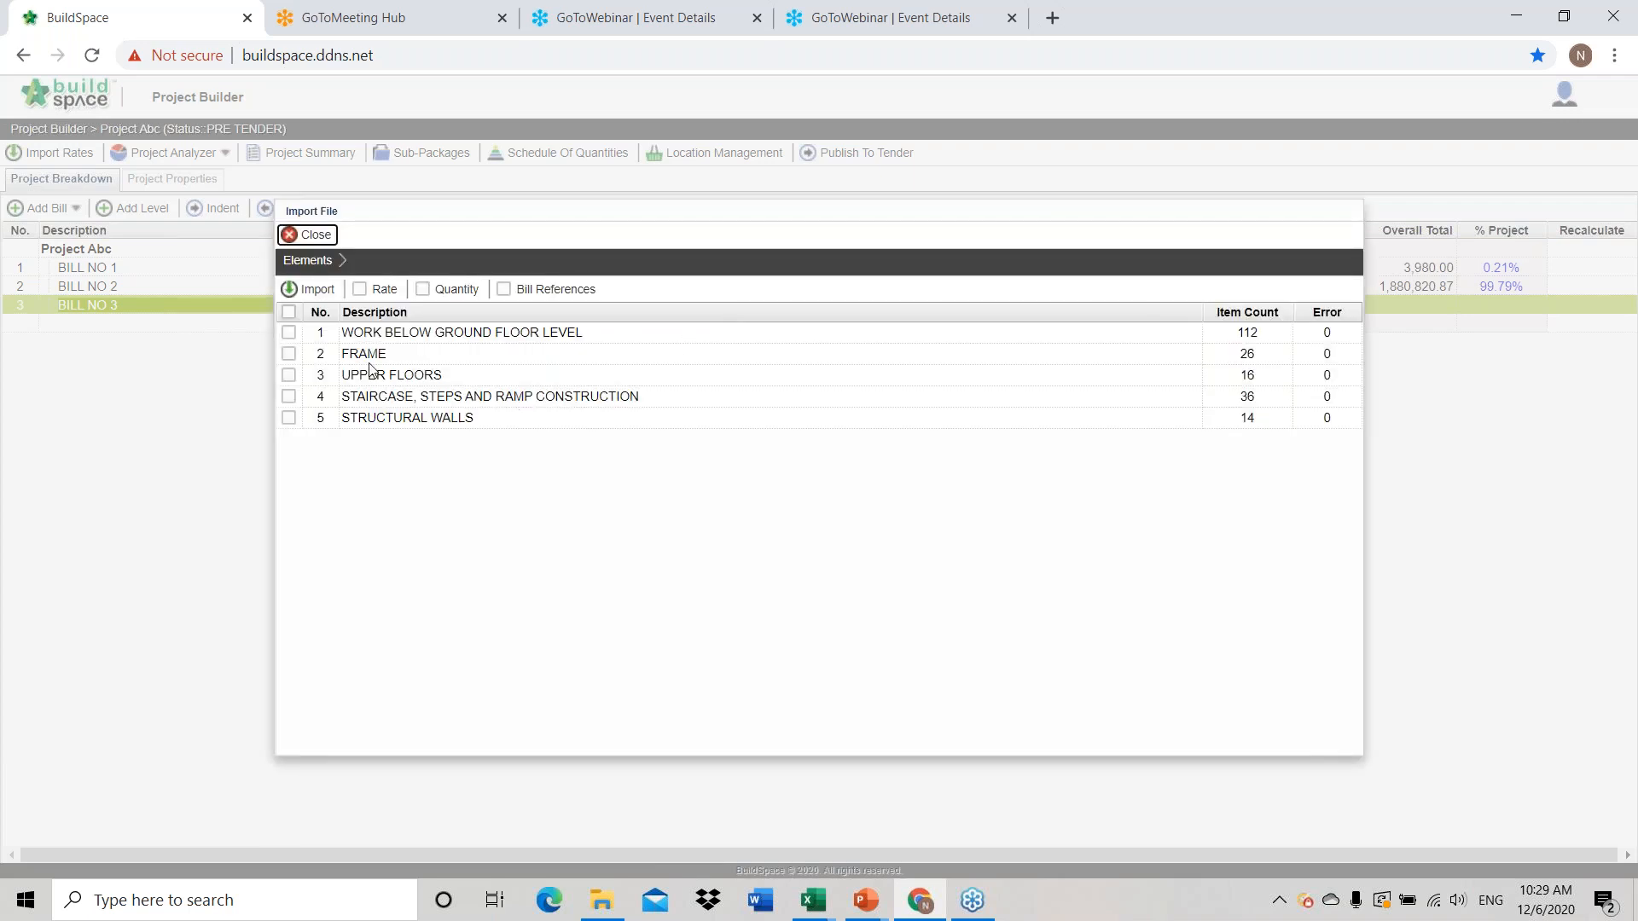
Import all five listed elements into BILL NO 3 with their quantities and rates.
{"action": "left_click", "coordinate": [288, 312]}
{"action": "left_click", "coordinate": [424, 290]}
{"action": "left_click", "coordinate": [381, 290]}
{"action": "left_click", "coordinate": [312, 289]}
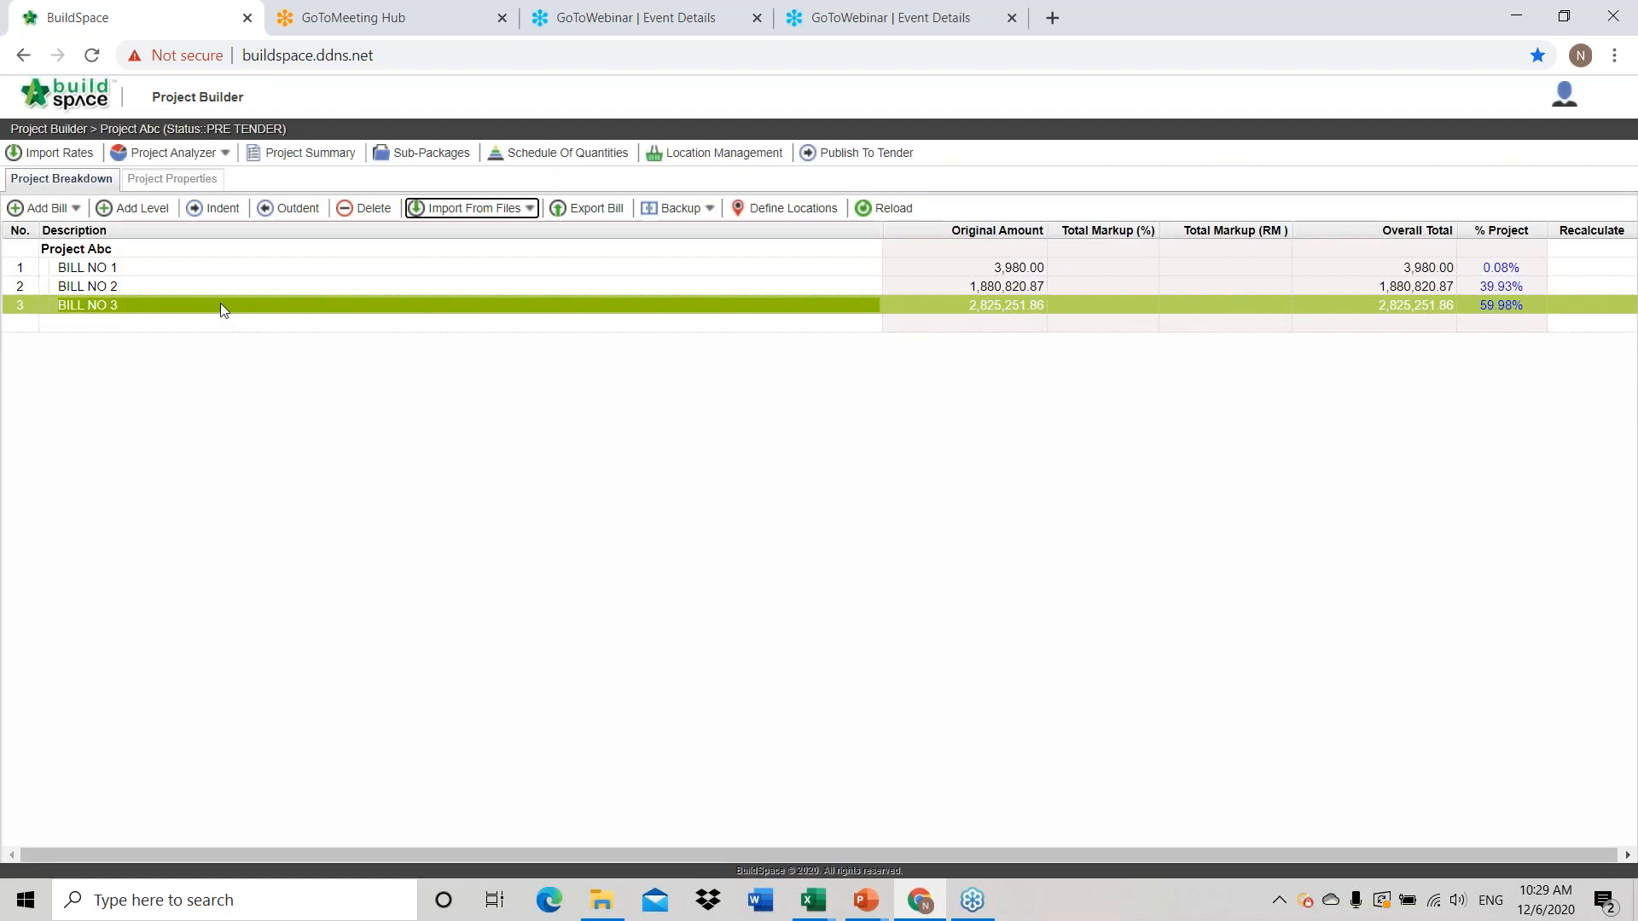
Open BILL NO 3, print the BQ of the imported FRAME element, and review its Type A, B and C columns and collection page.
{"action": "double_click", "coordinate": [220, 303]}
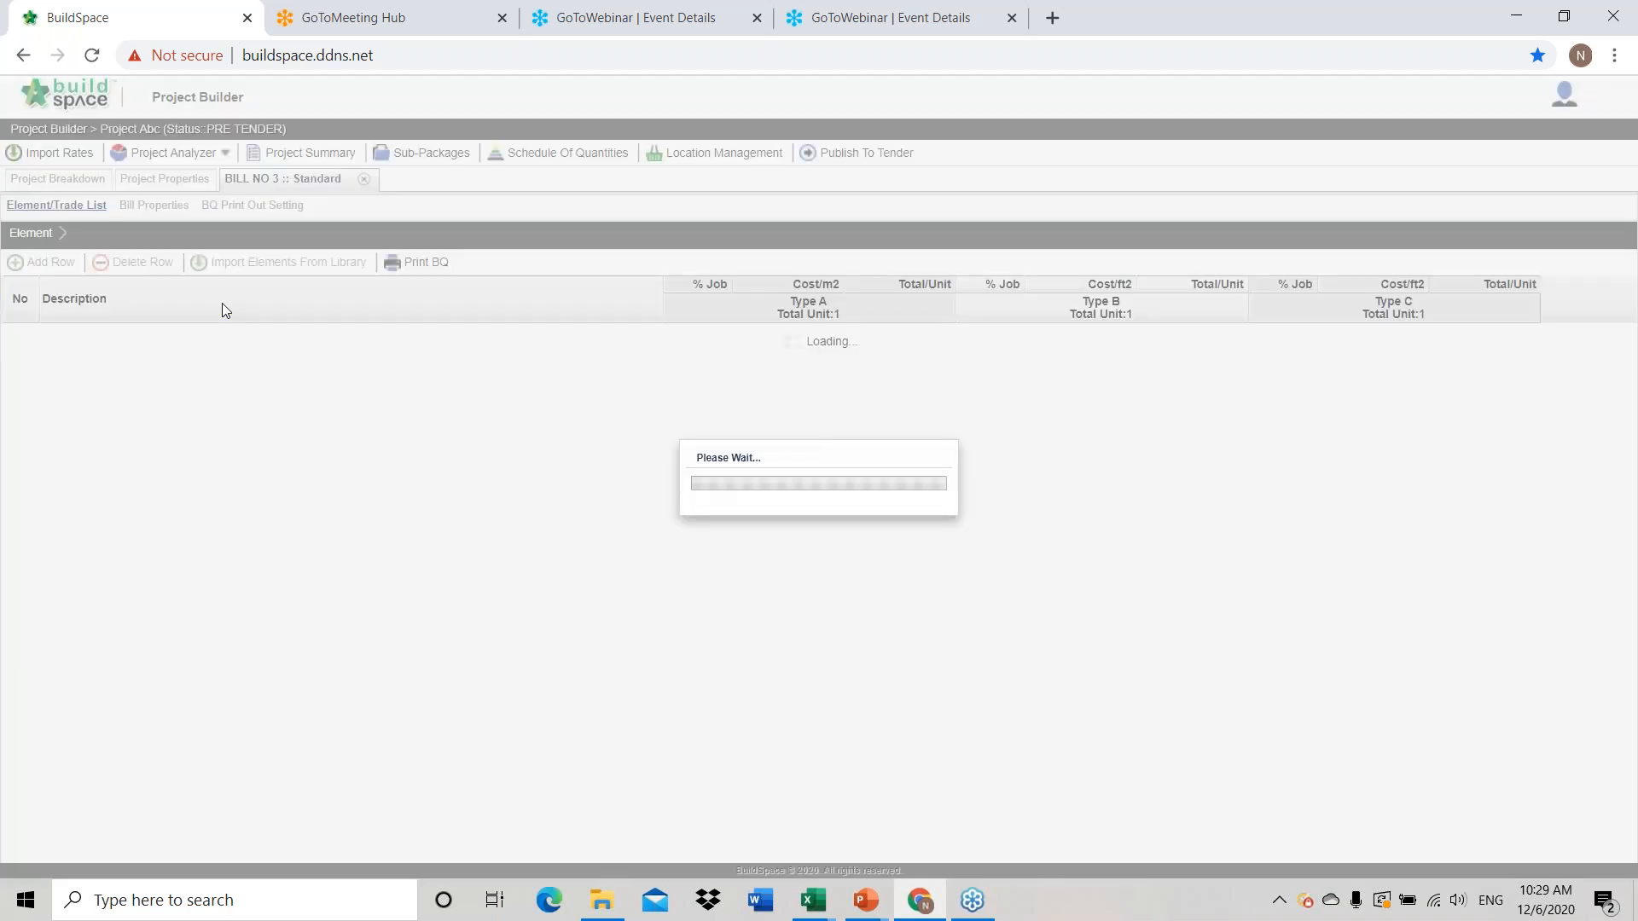
{"action": "left_click", "coordinate": [416, 262]}
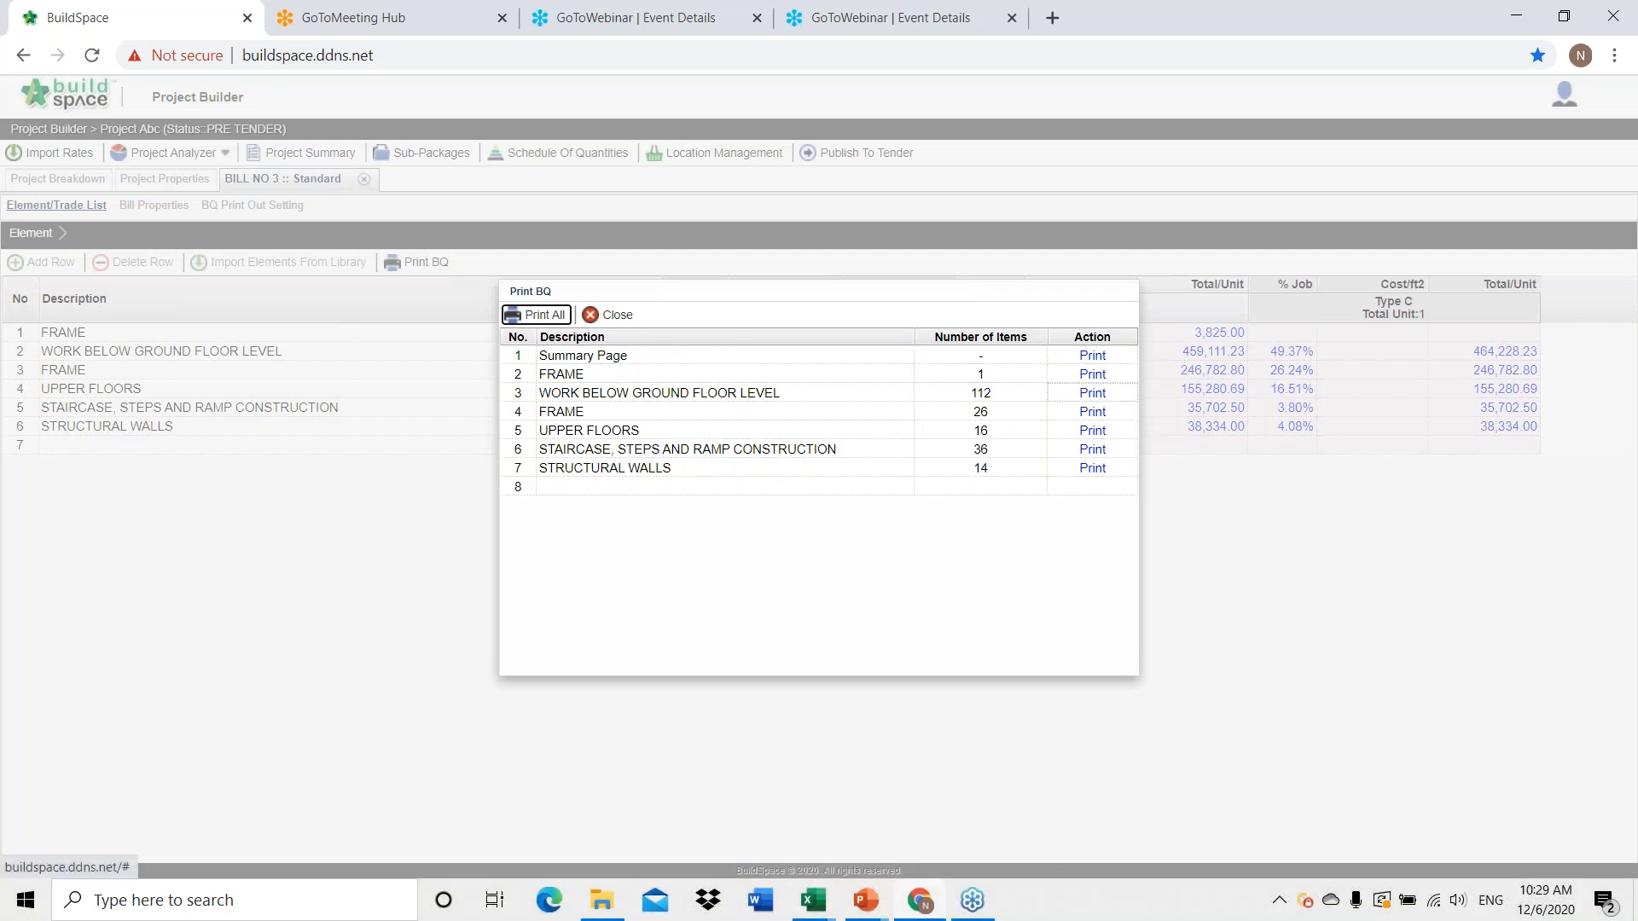
{"action": "left_click", "coordinate": [1093, 413]}
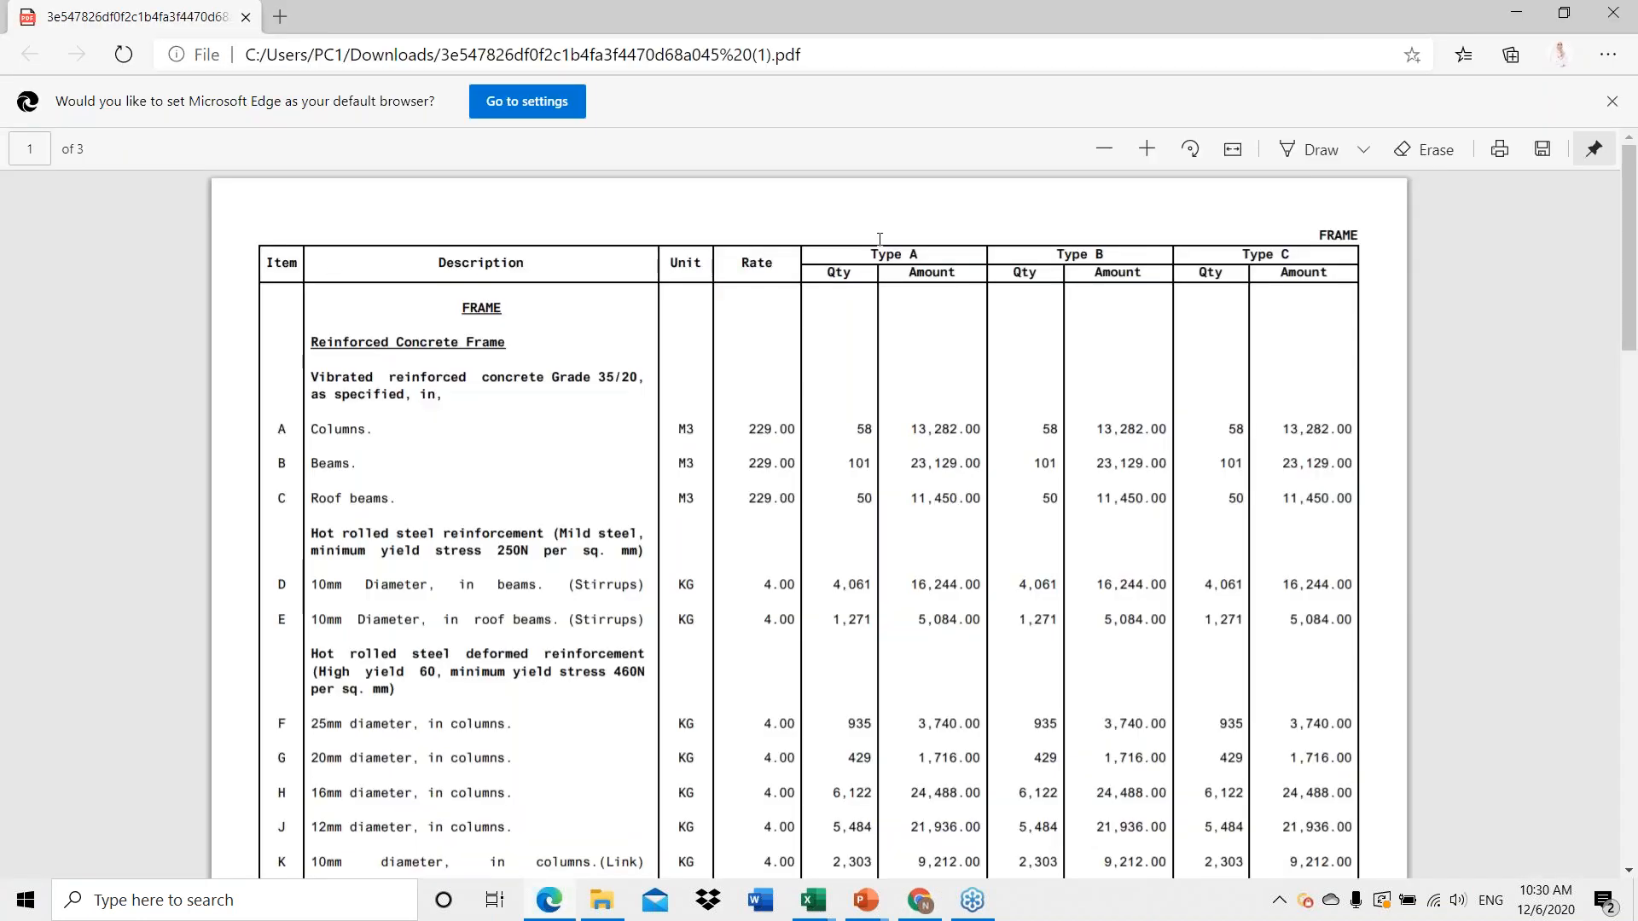
{"action": "left_click_drag", "start_coordinate": [880, 239], "coordinate": [947, 347]}
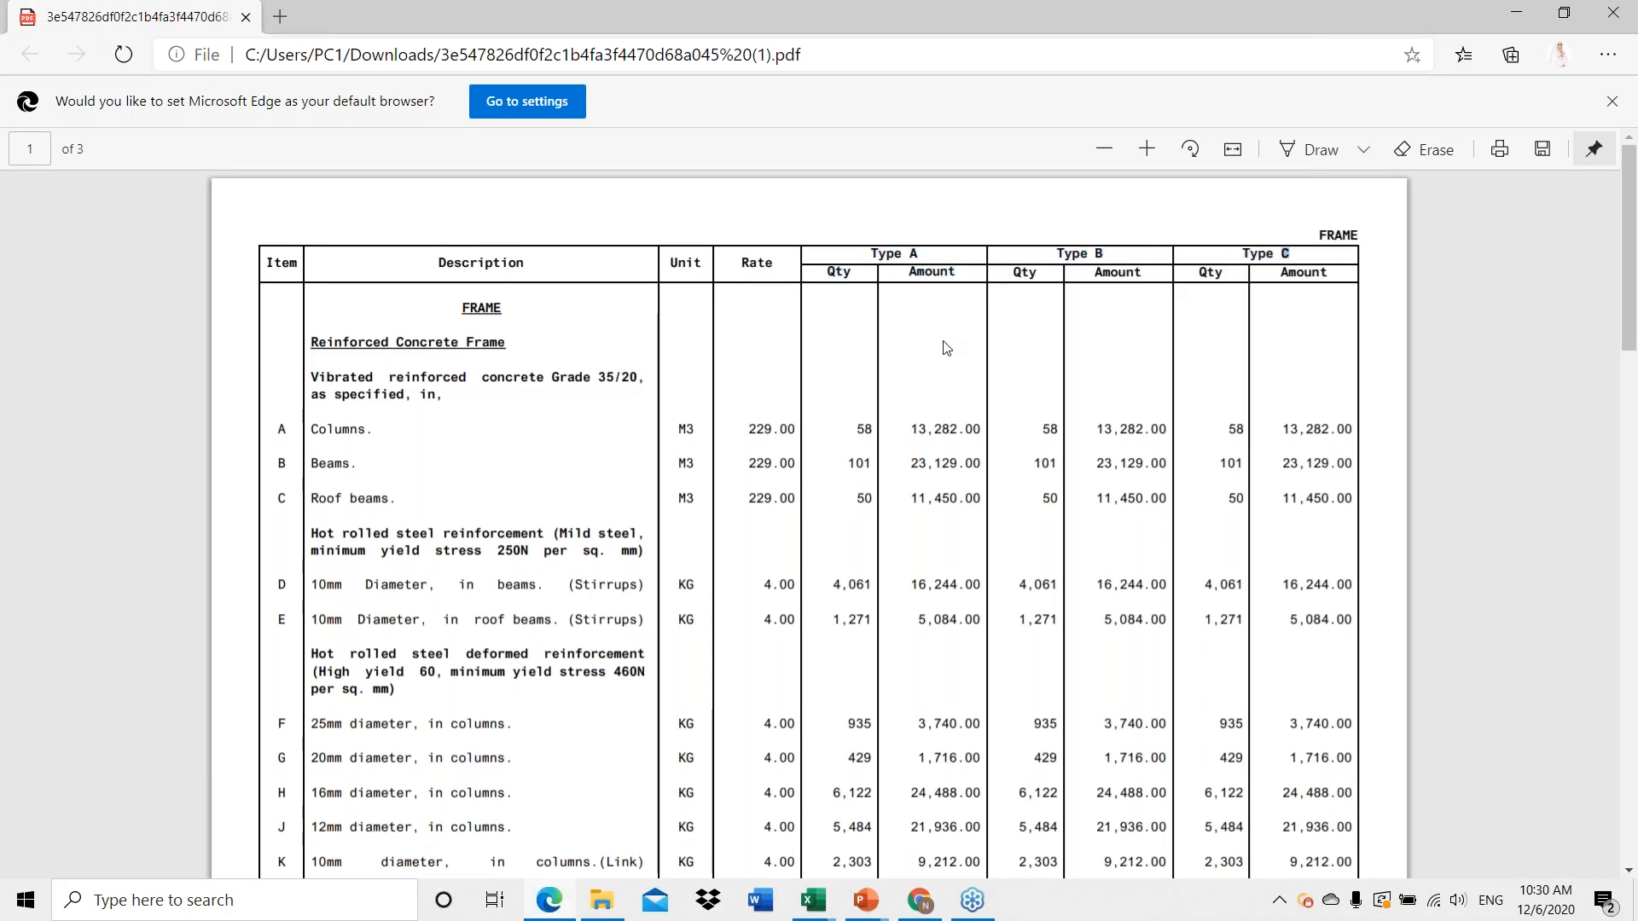
{"action": "scroll", "coordinate": [947, 347], "scroll_direction": "down", "scroll_amount": 3}
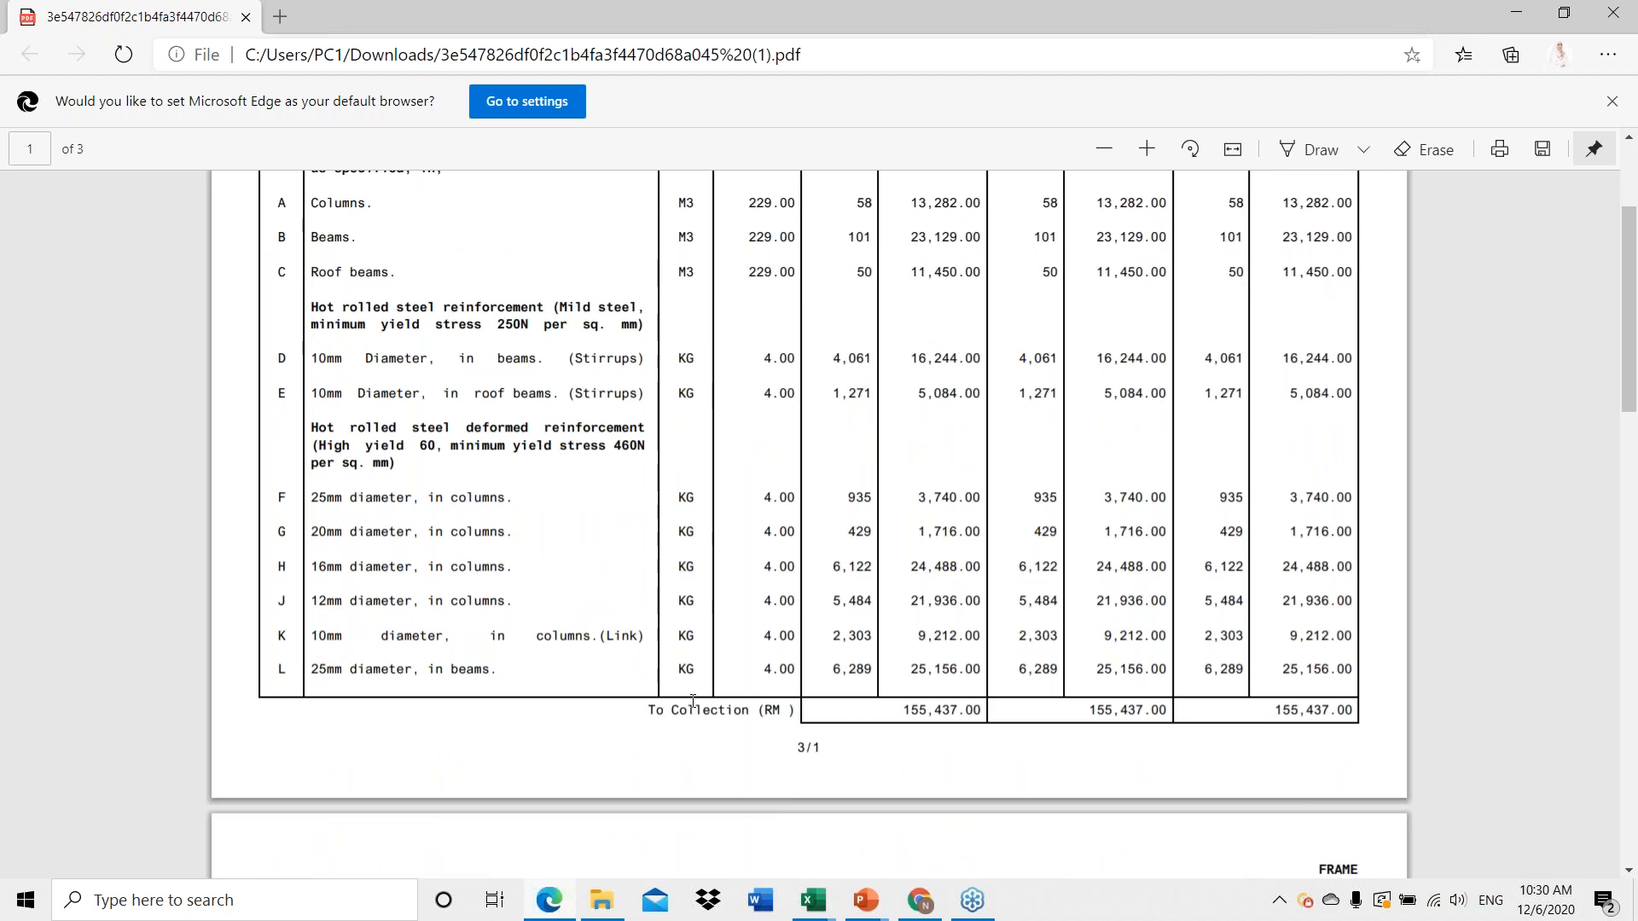
{"action": "left_click_drag", "start_coordinate": [1623, 236], "coordinate": [1635, 639]}
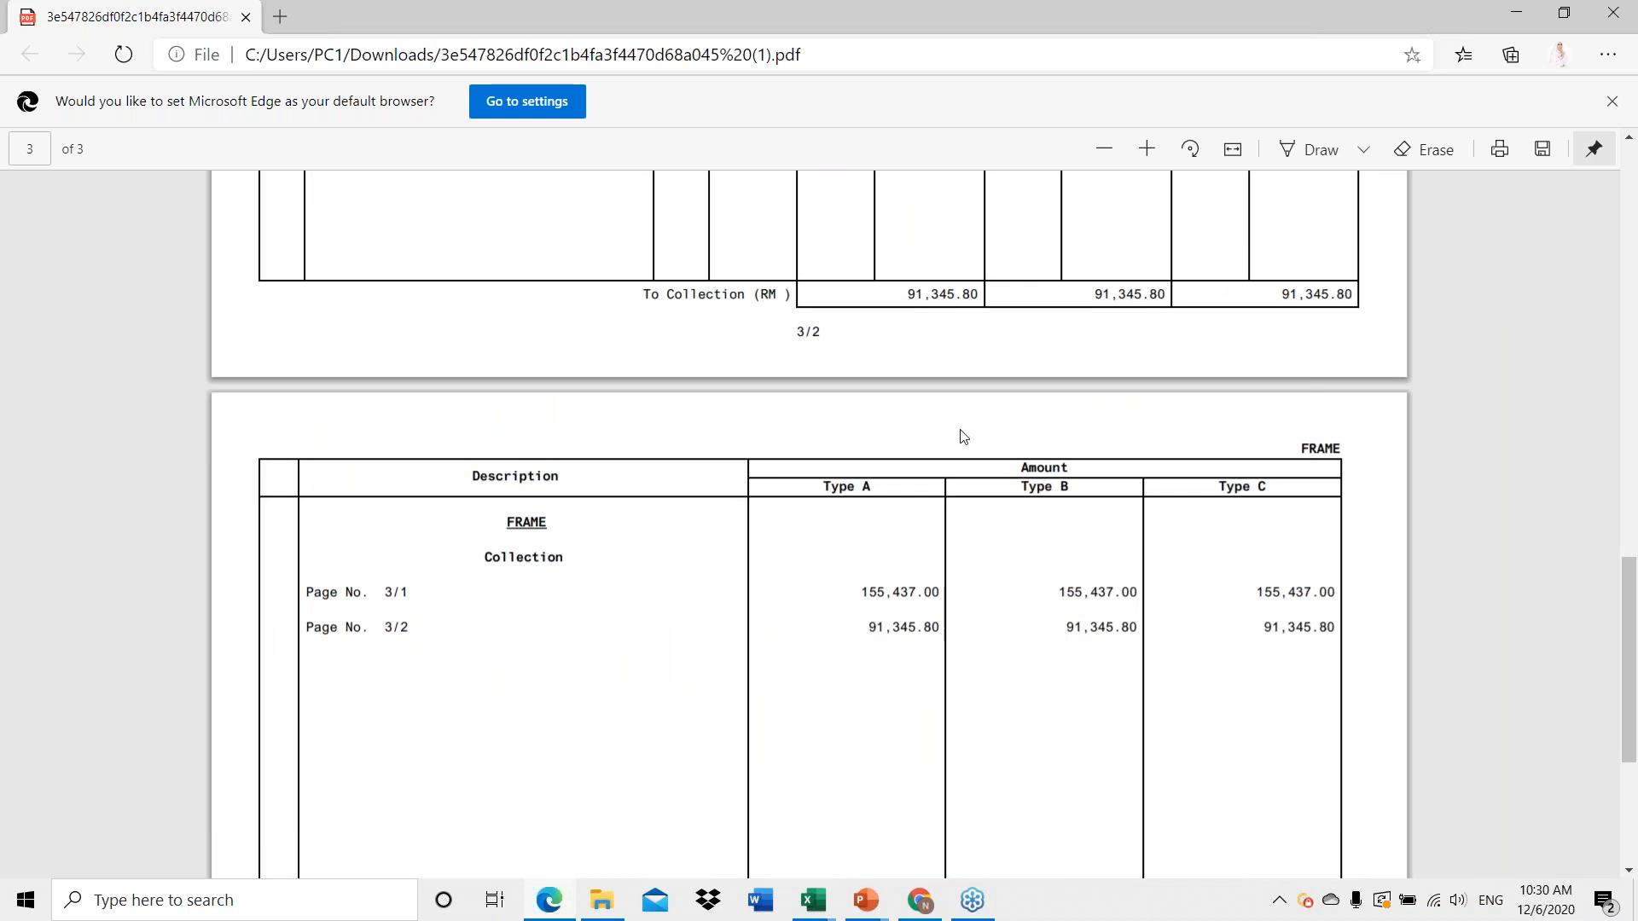
{"action": "left_click", "coordinate": [1621, 11]}
{"action": "key", "text": "Escape"}
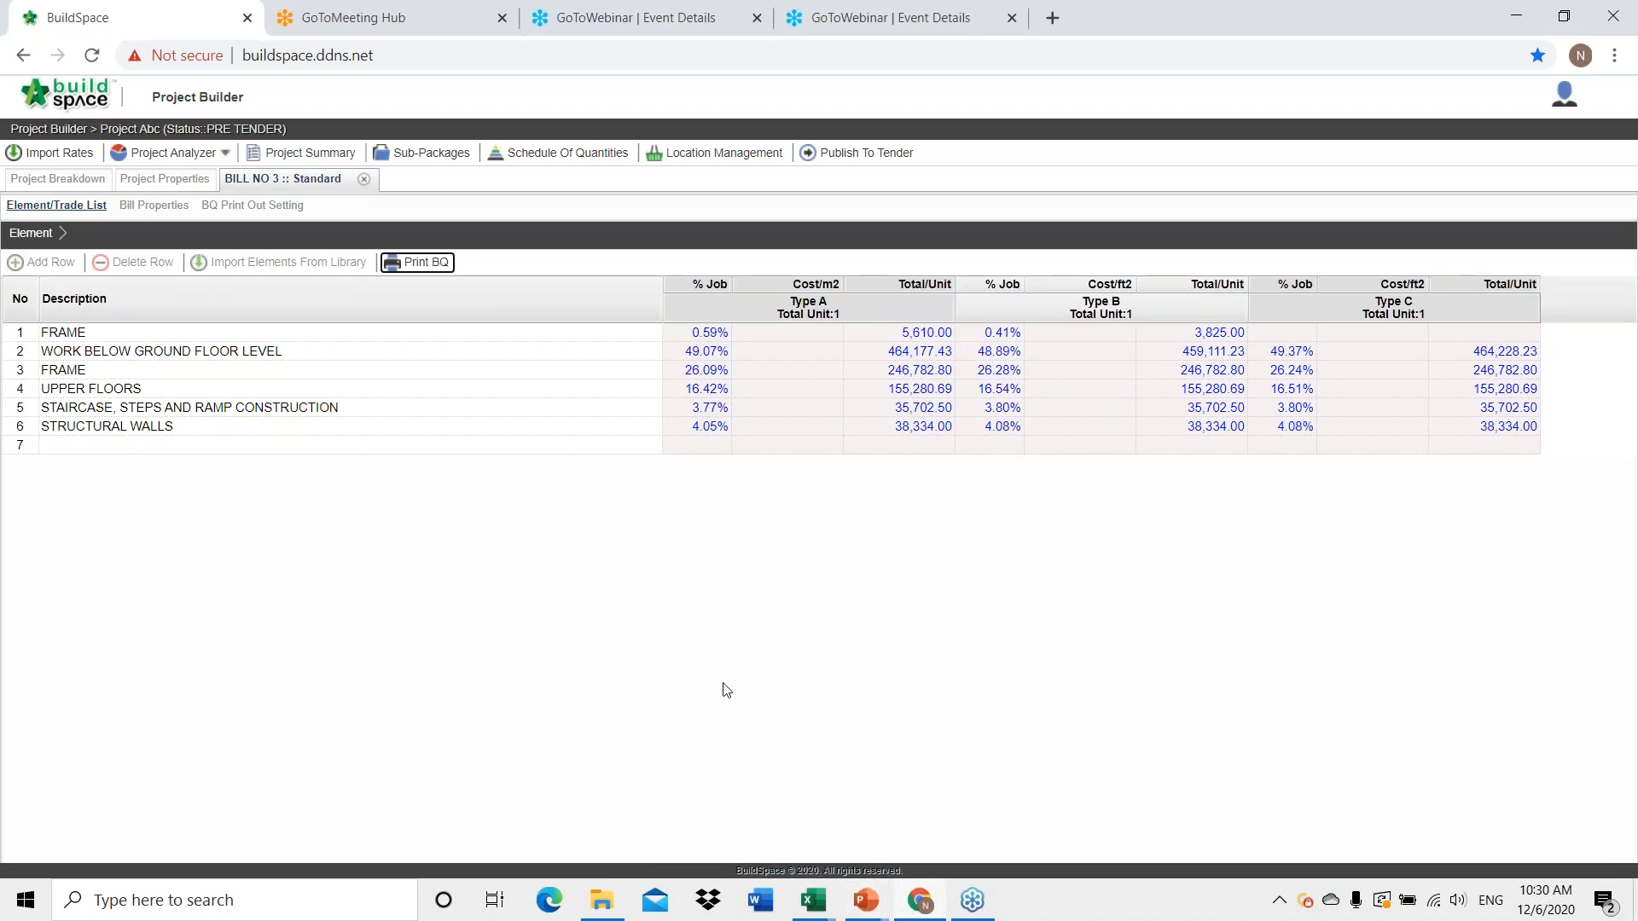
{"action": "left_click", "coordinate": [865, 907]}
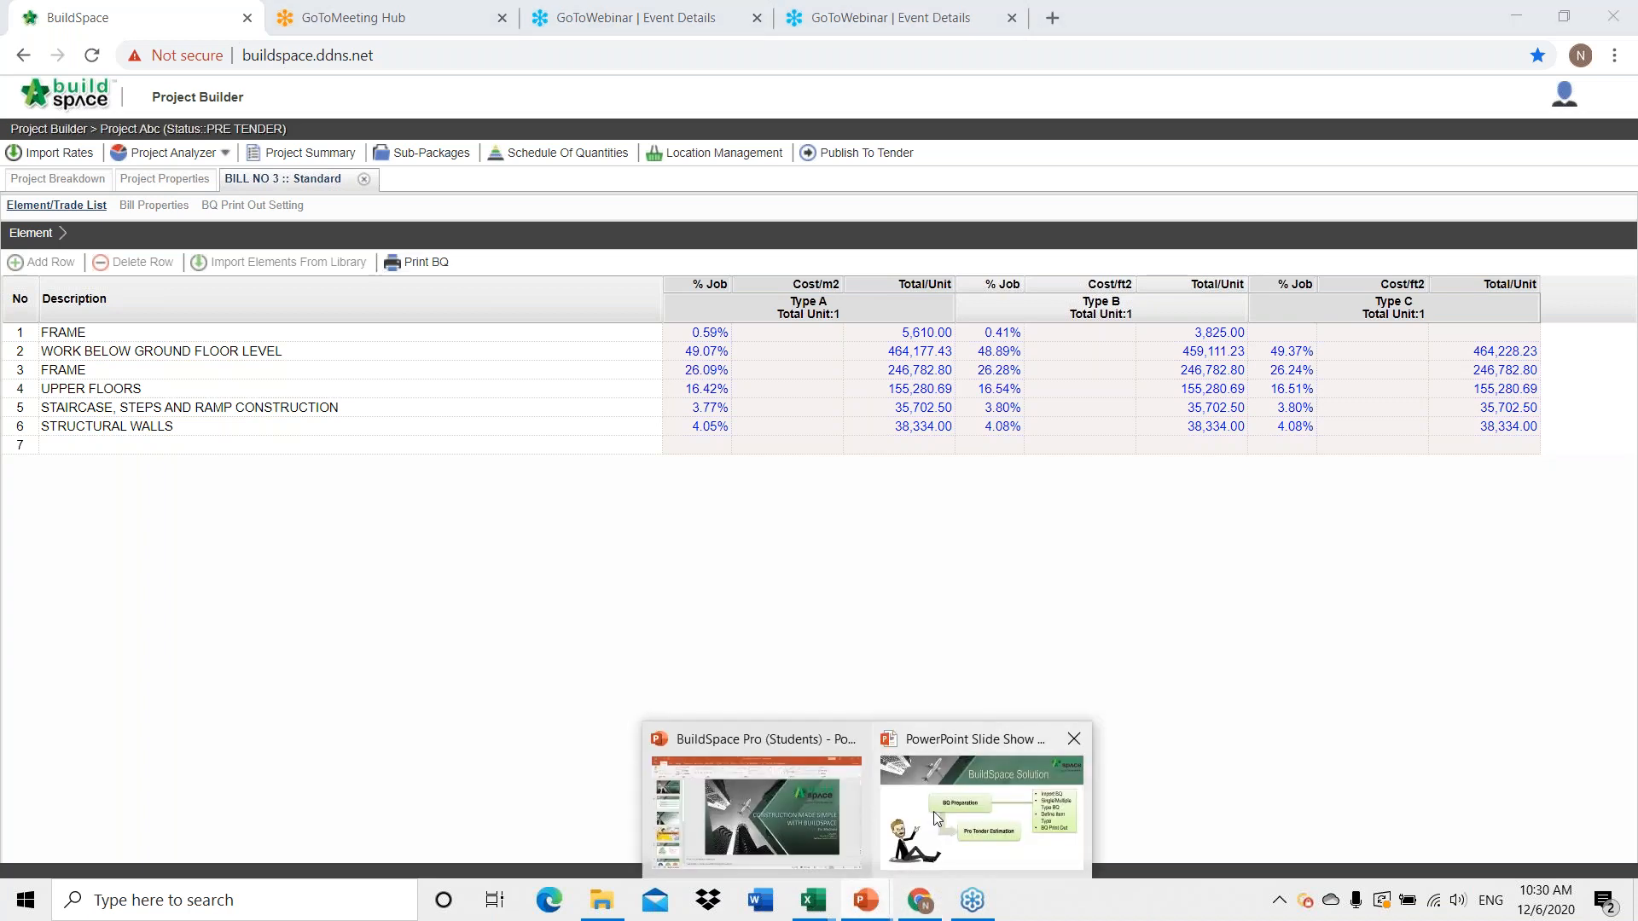
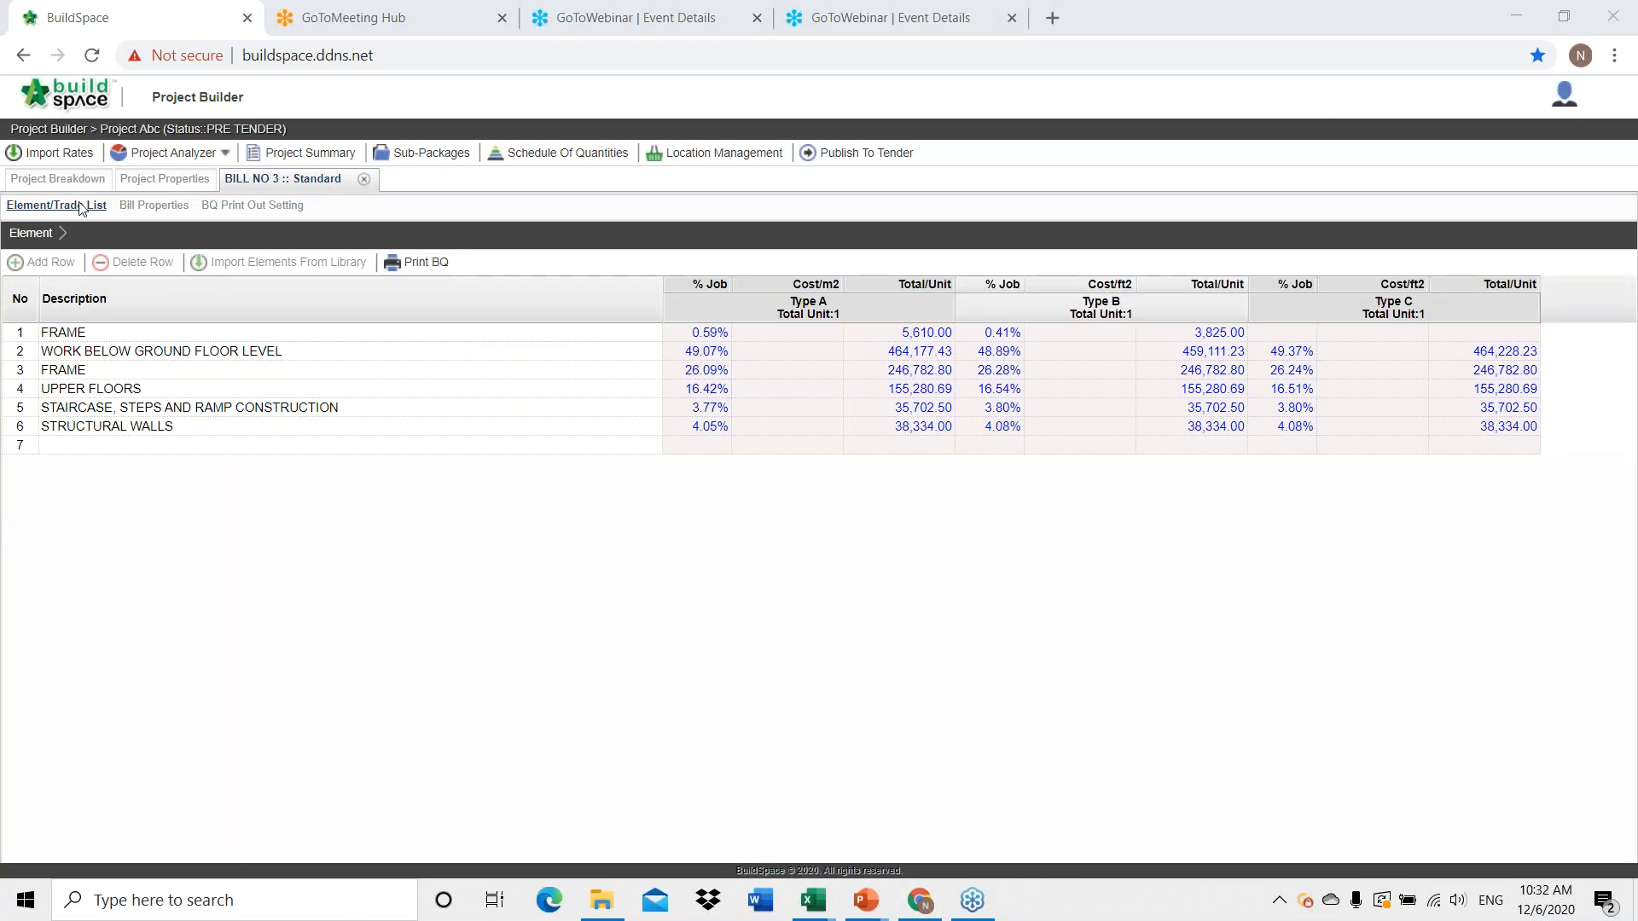
Close BILL NO 3 and try to open the build-up quantity of Roof beams in BILL NO 2's FRAME element.
{"action": "left_click", "coordinate": [365, 182]}
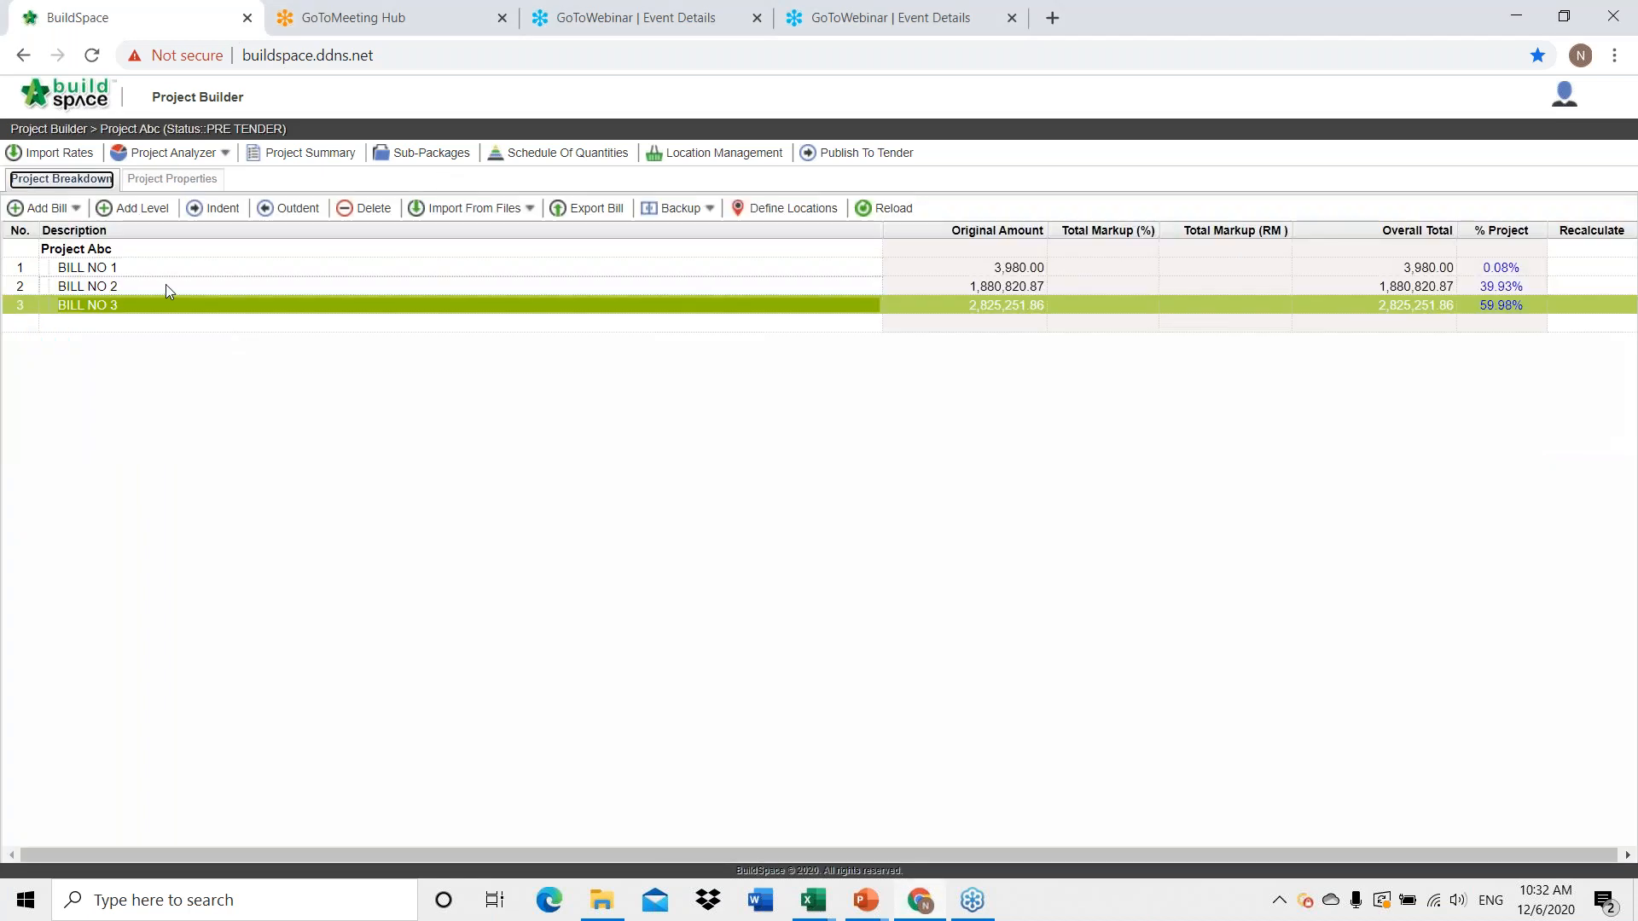
{"action": "left_click", "coordinate": [166, 285]}
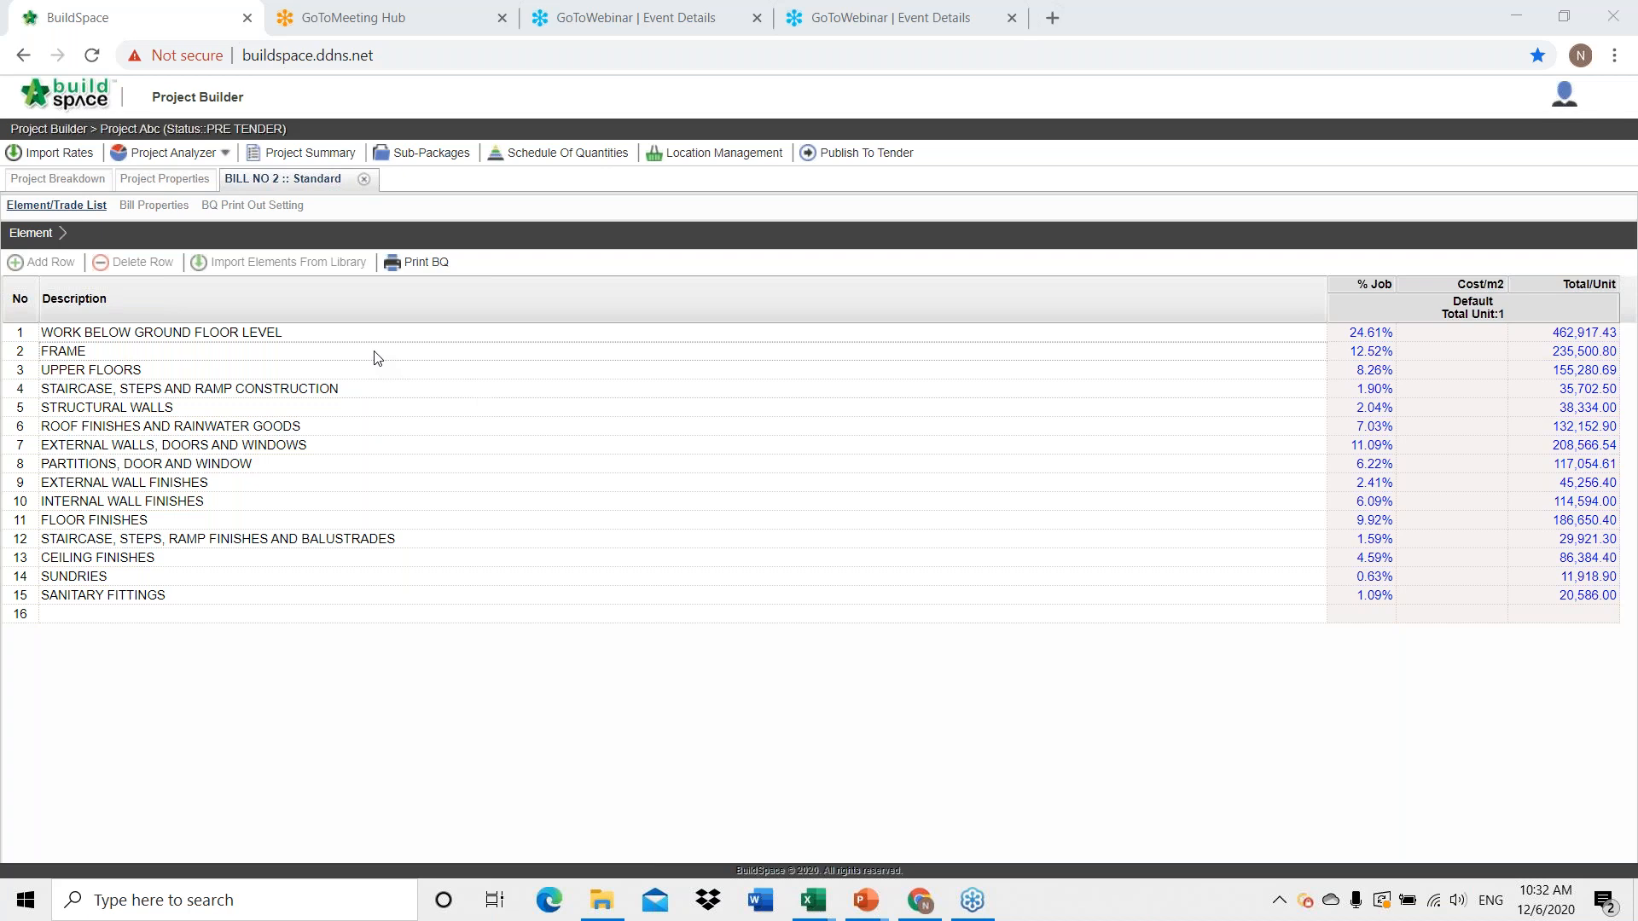
{"action": "double_click", "coordinate": [376, 357]}
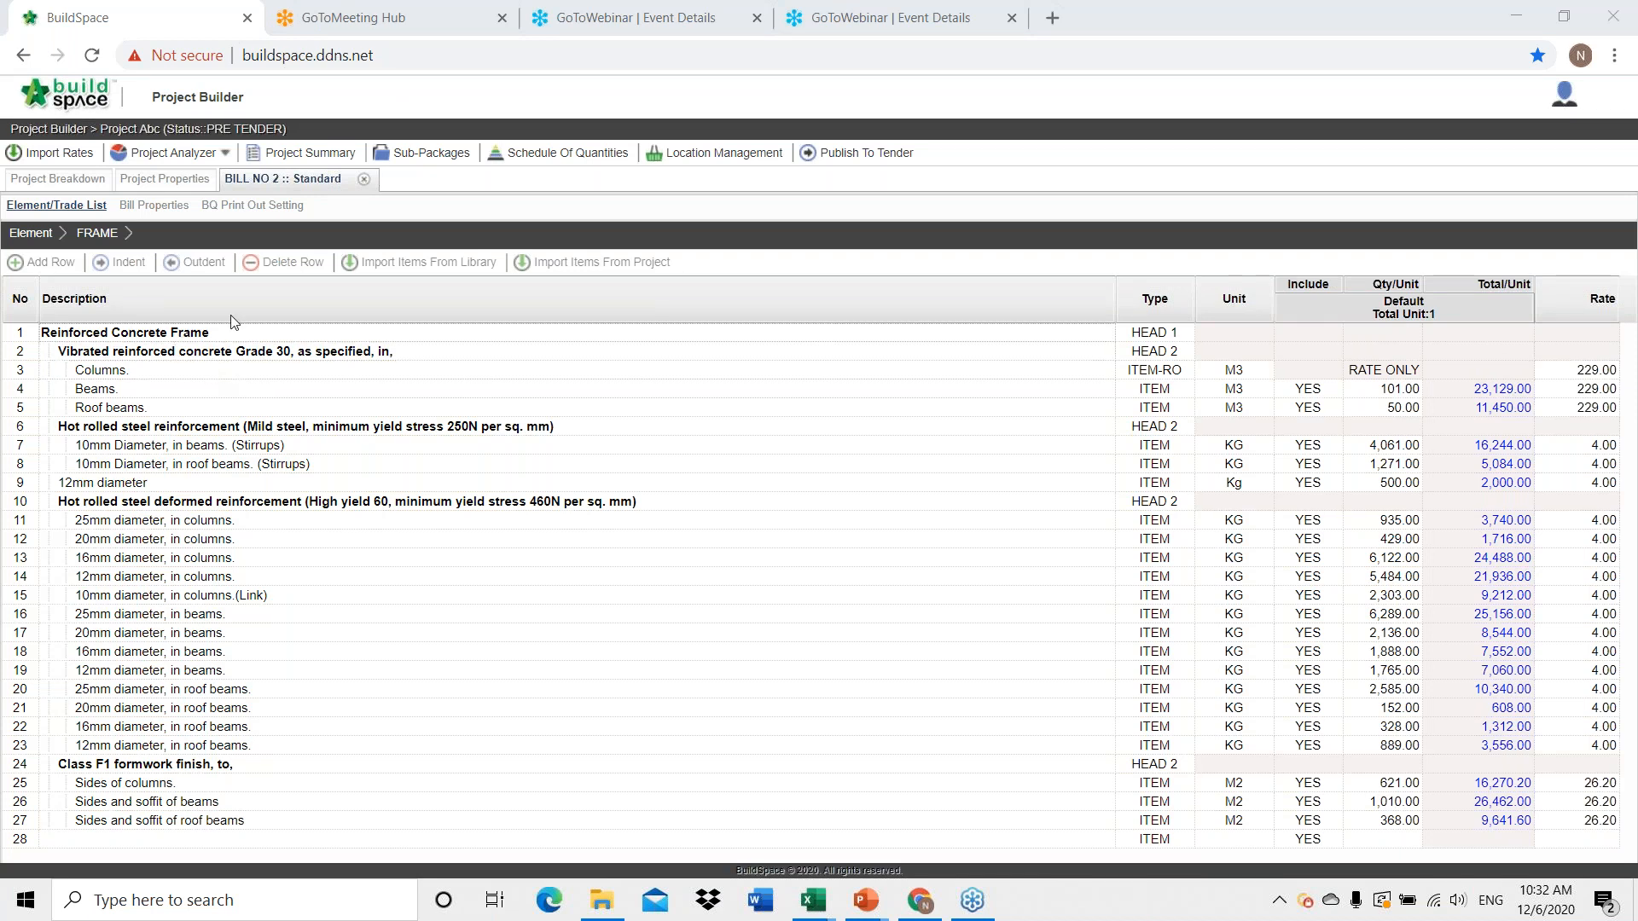
{"action": "left_click", "coordinate": [1365, 409]}
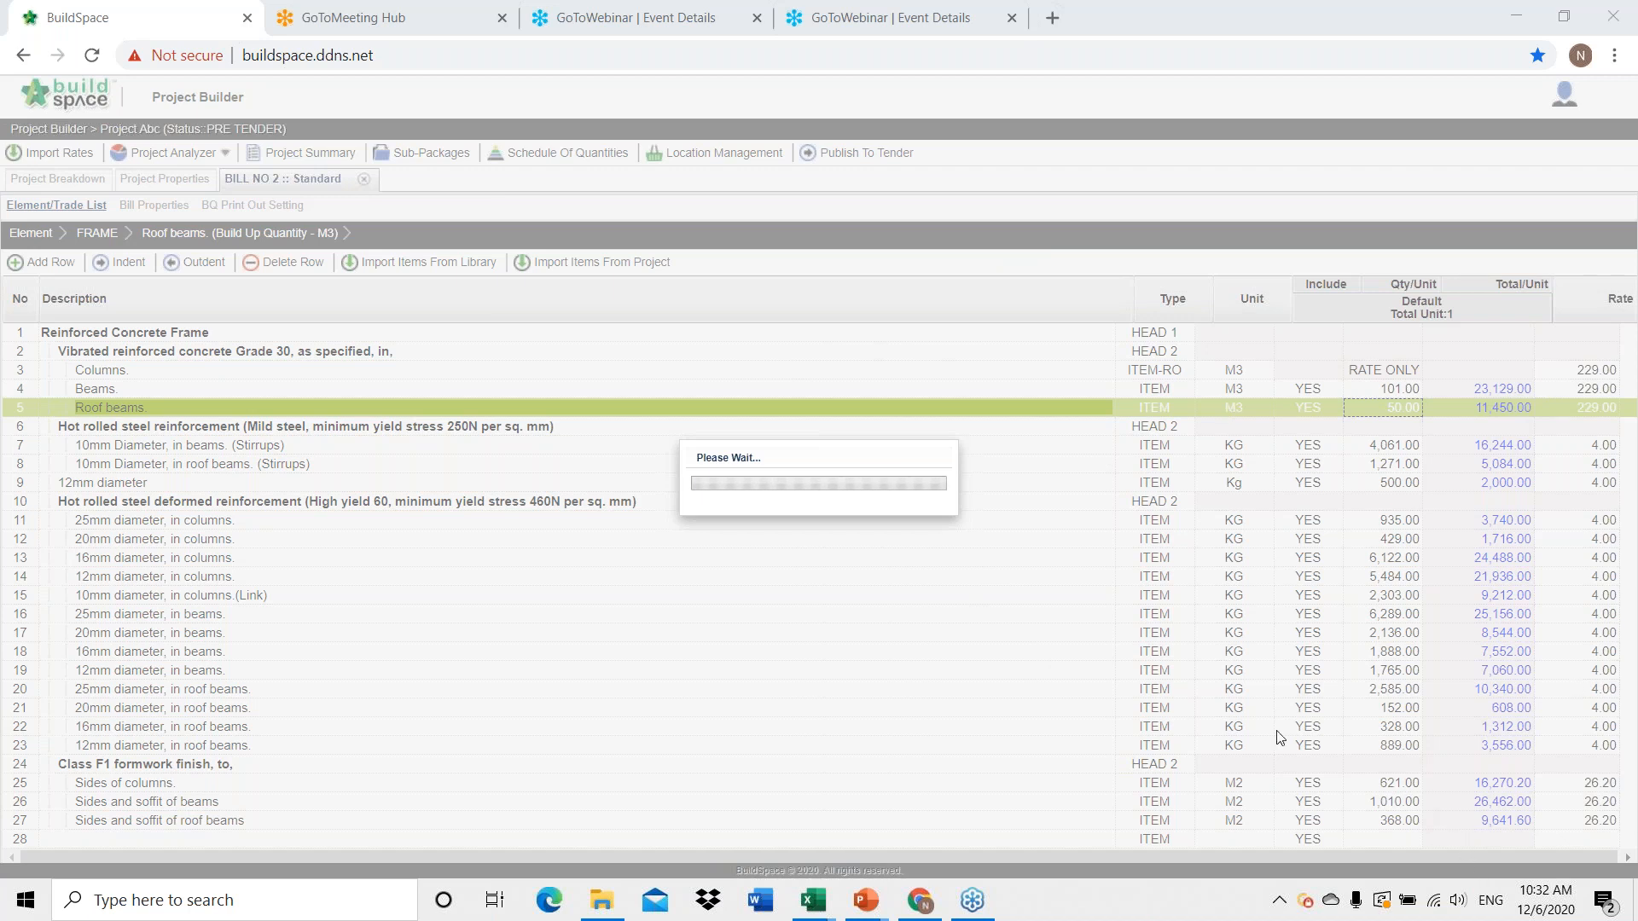
Reload the site, reopen Project Abc's BILL NO 2 FRAME element and retry opening the Roof beams build-up quantity.
{"action": "left_click", "coordinate": [104, 65]}
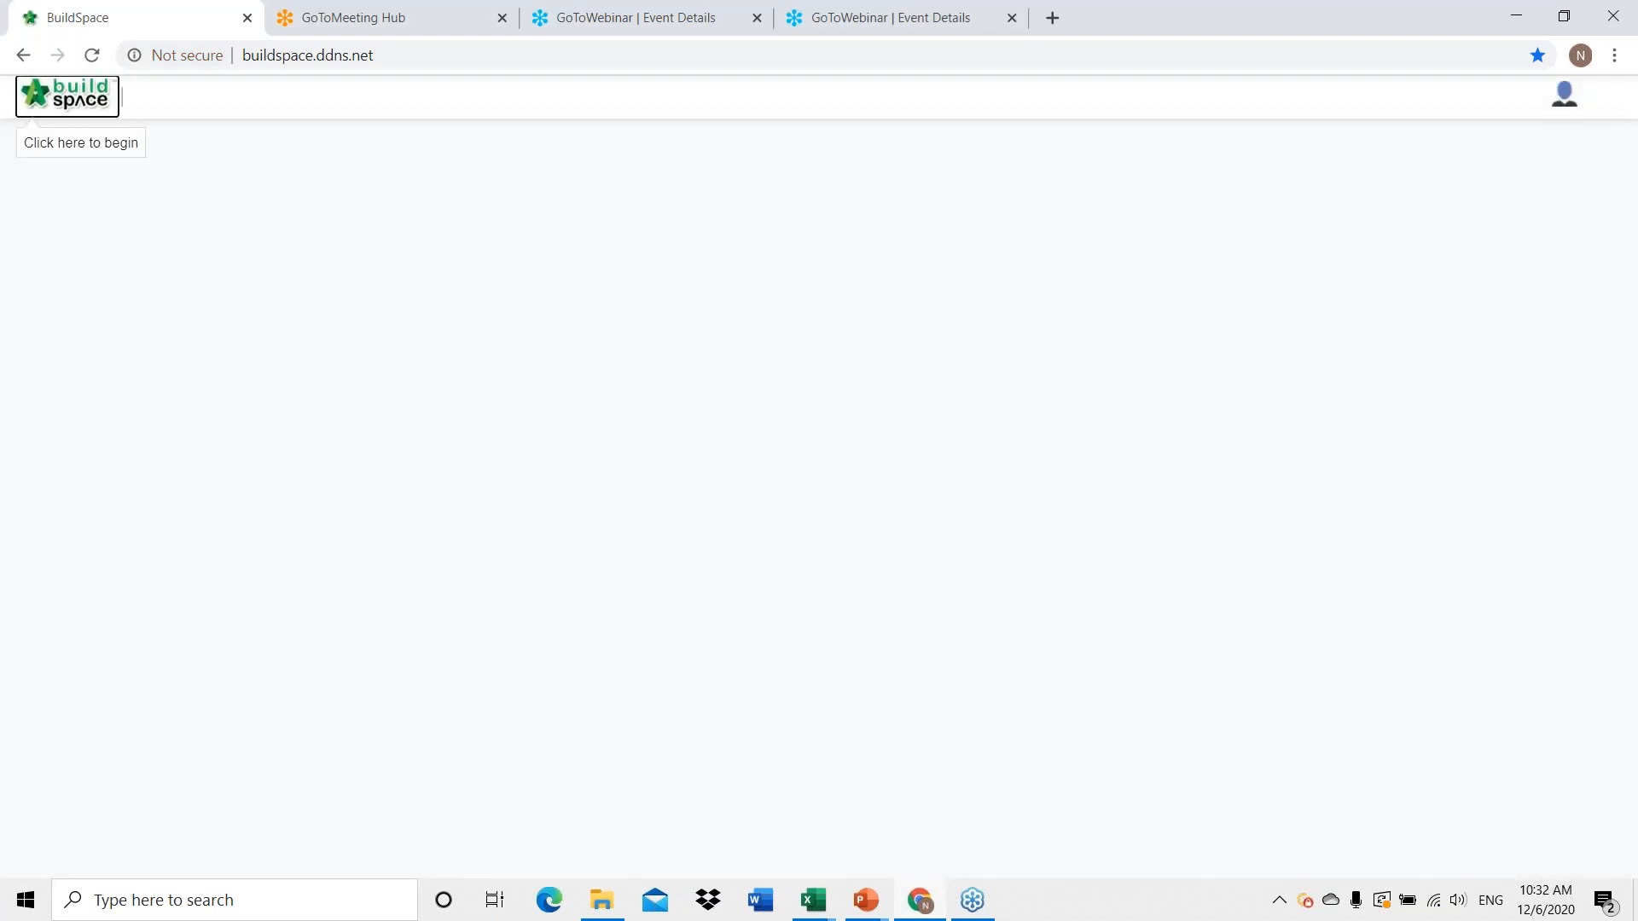
{"action": "left_click", "coordinate": [68, 96]}
{"action": "left_click", "coordinate": [184, 138]}
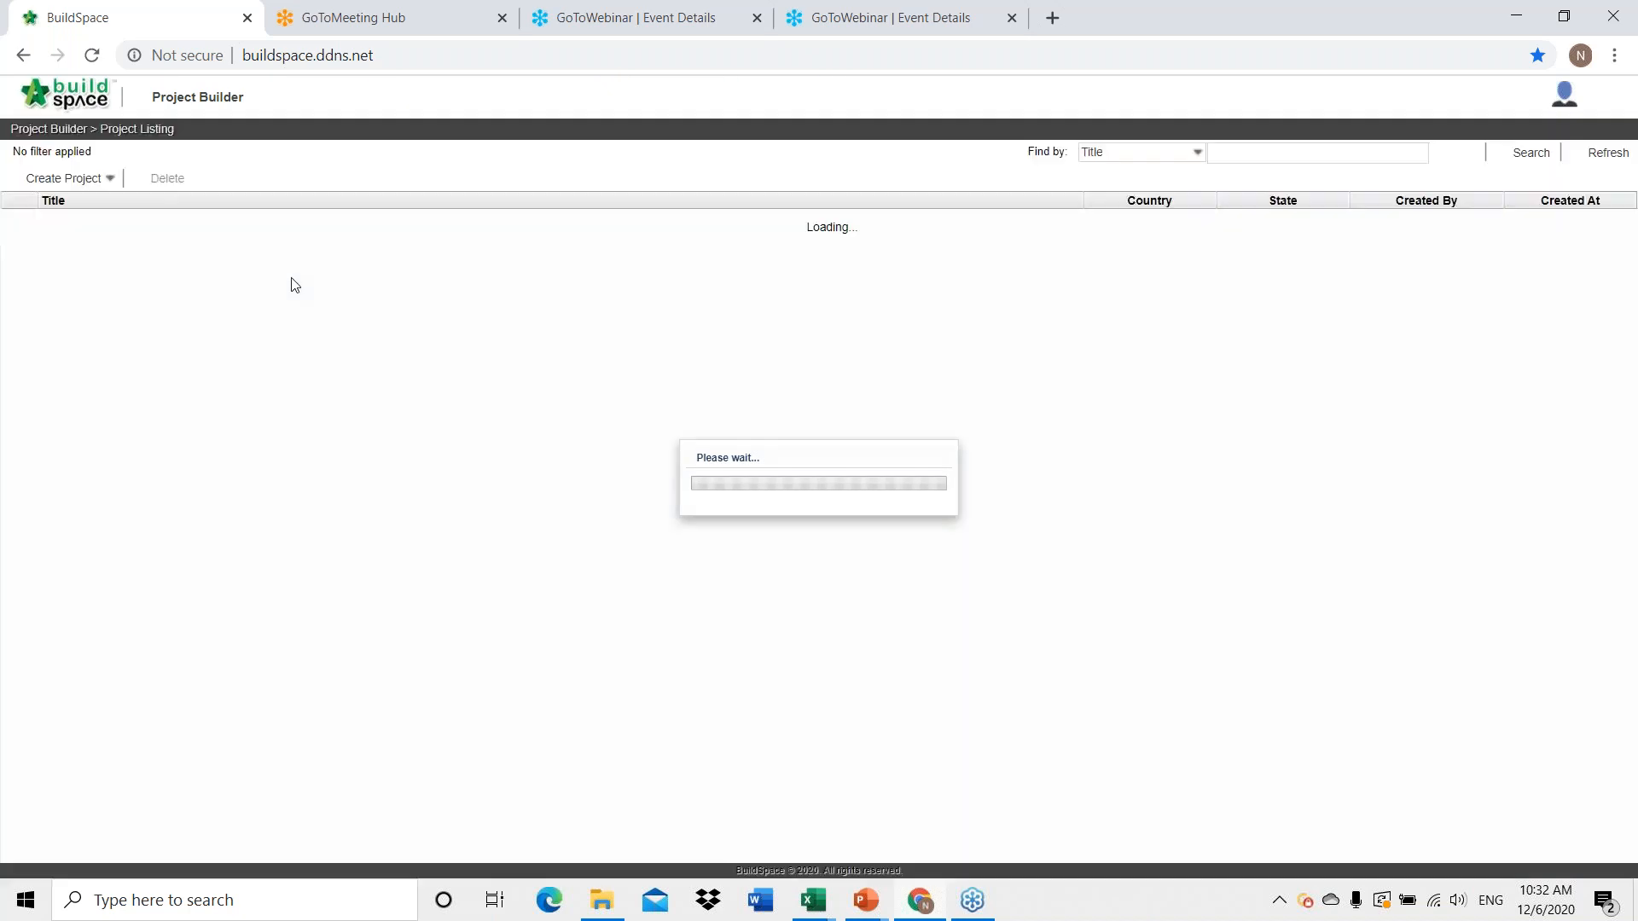
{"action": "double_click", "coordinate": [250, 219]}
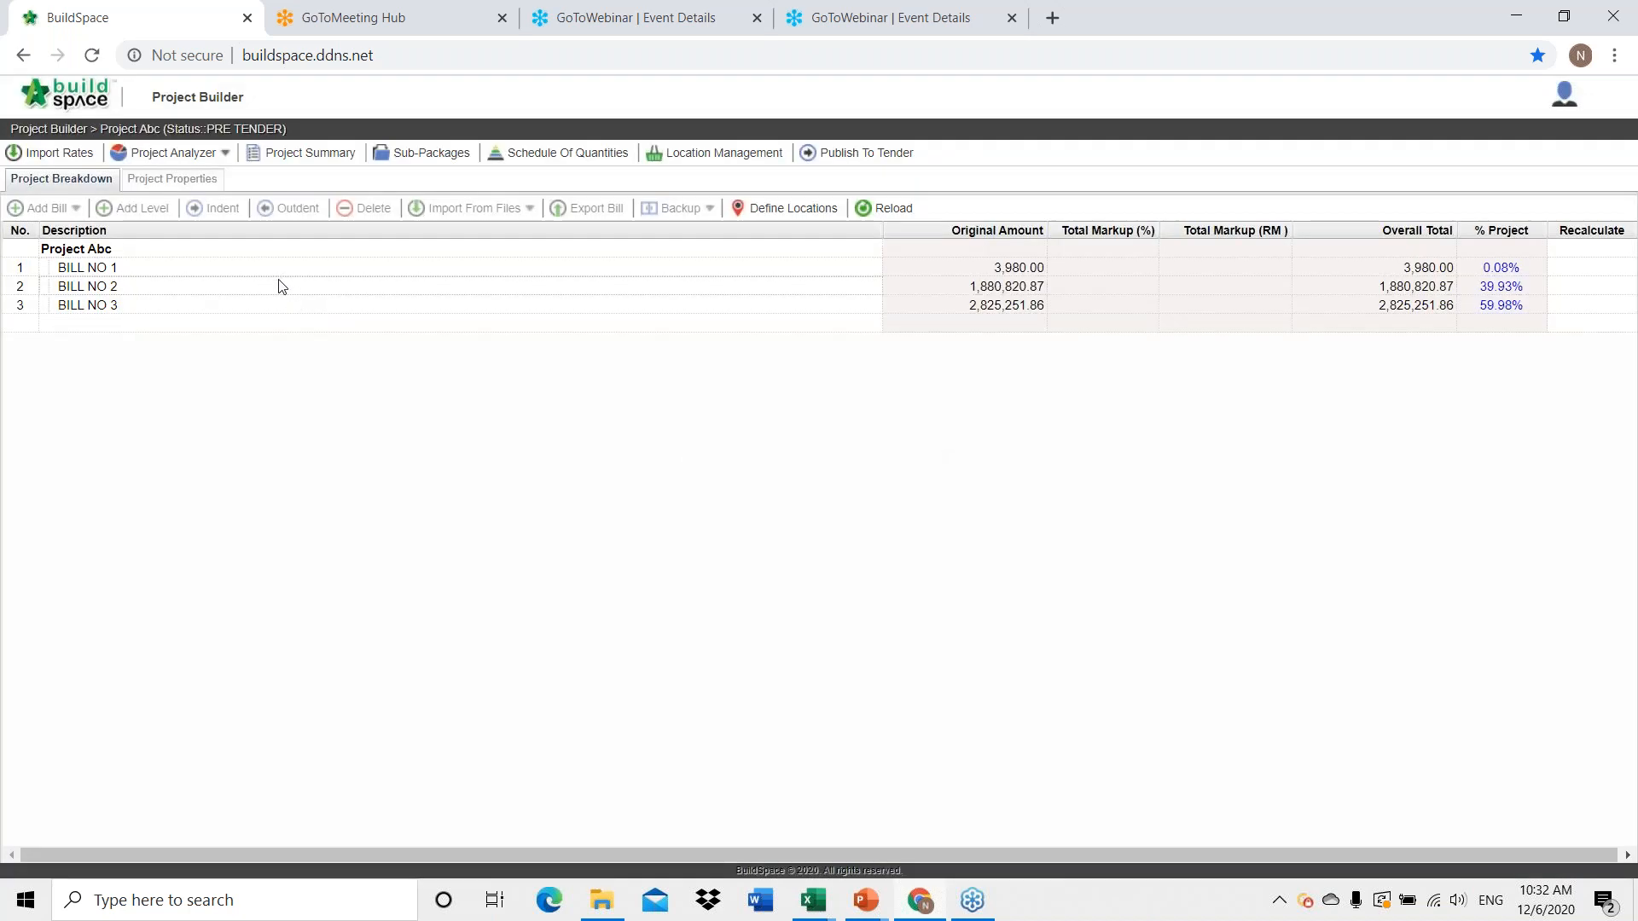
{"action": "double_click", "coordinate": [282, 286]}
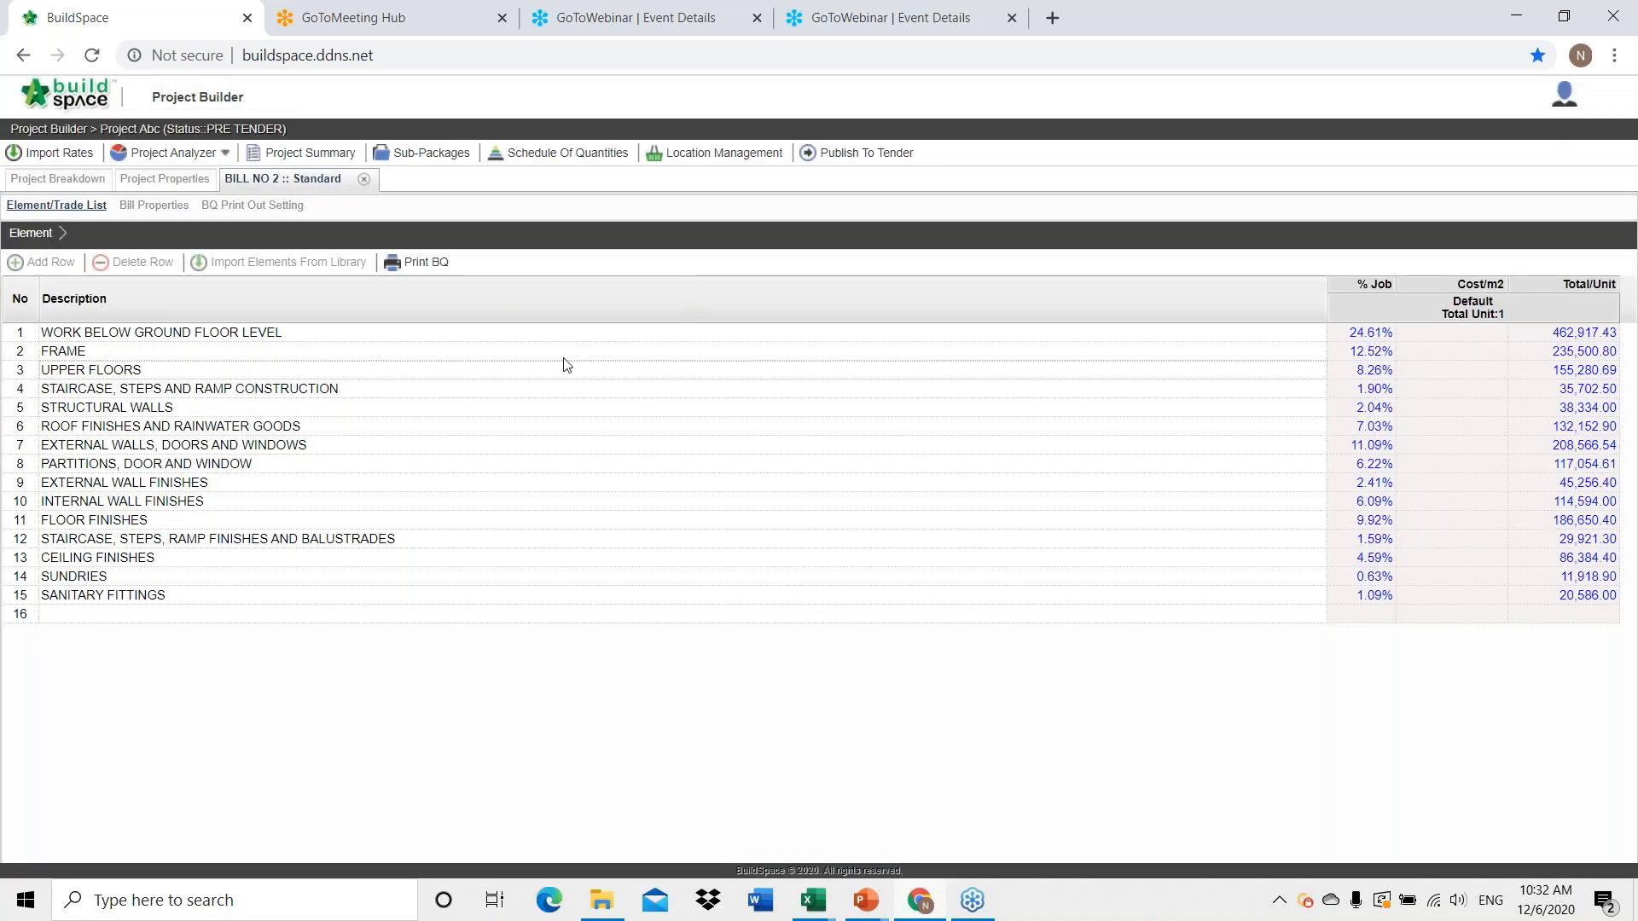
{"action": "double_click", "coordinate": [533, 351]}
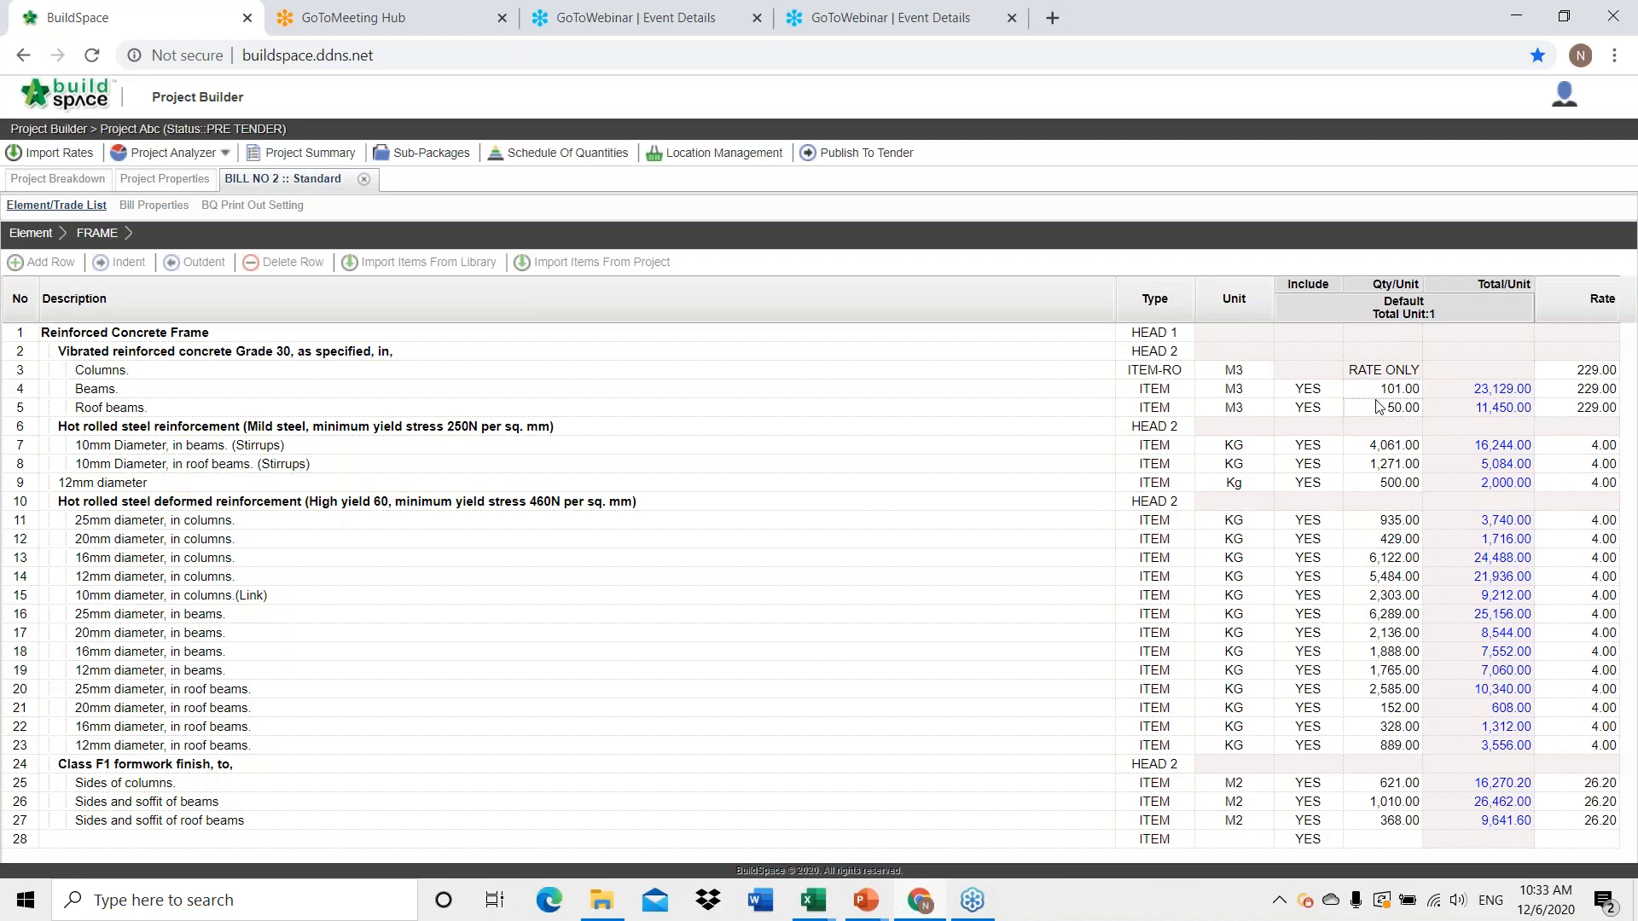
{"action": "left_click", "coordinate": [1377, 408]}
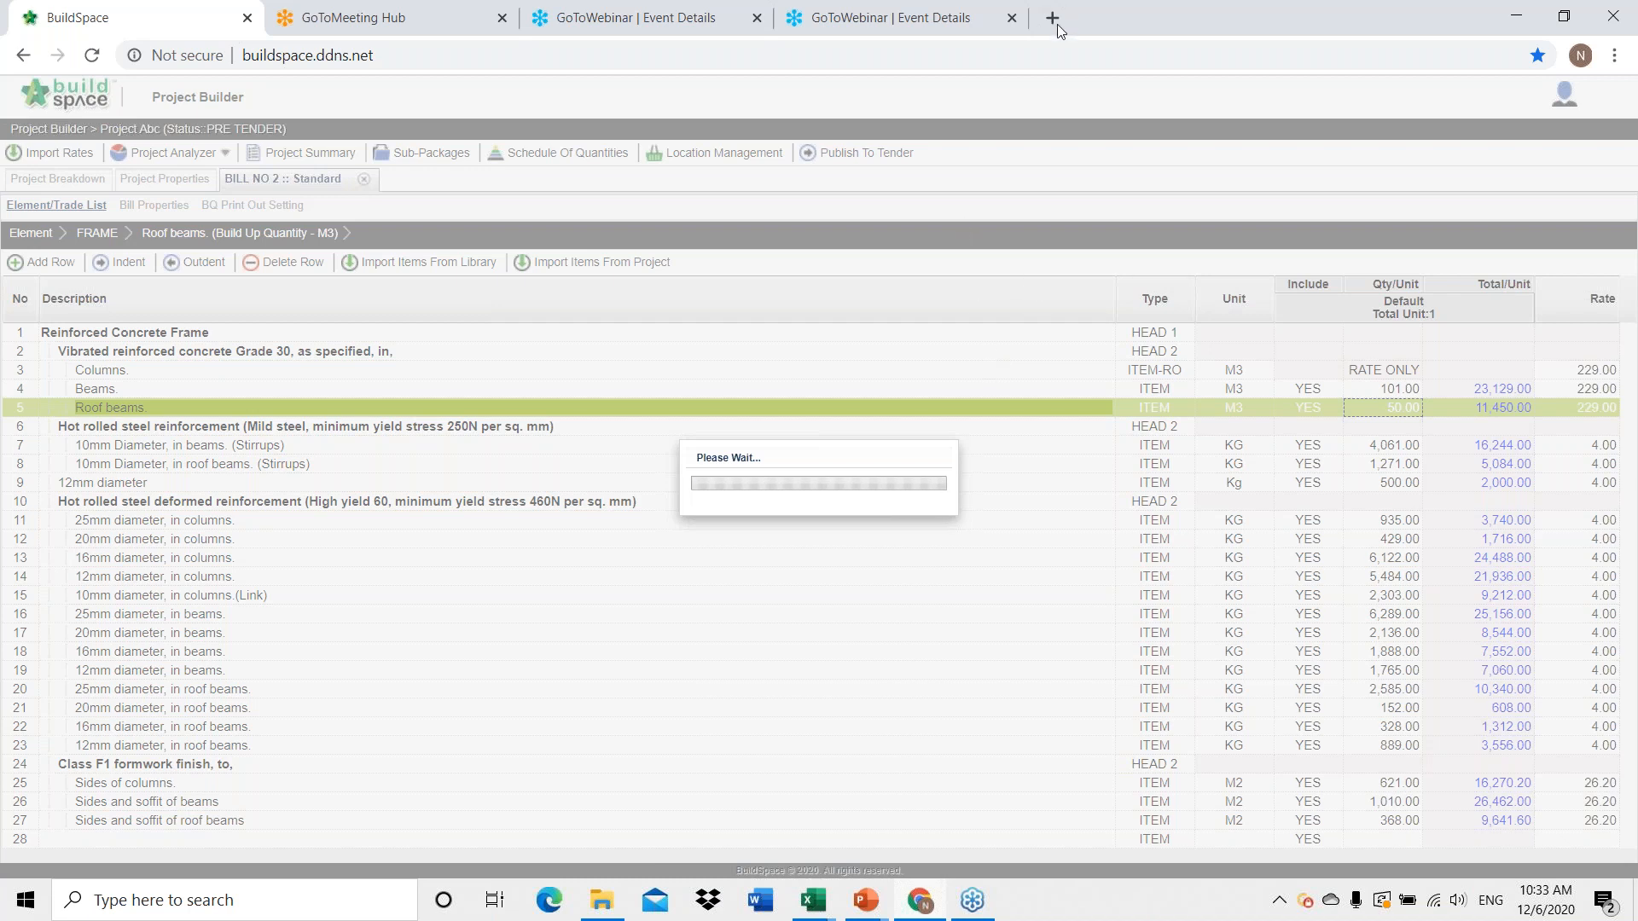
Open demo.buildspace.my in a new browser tab and sign in with the saved e-mail and the account password.
{"action": "key", "text": "ctrl+t"}
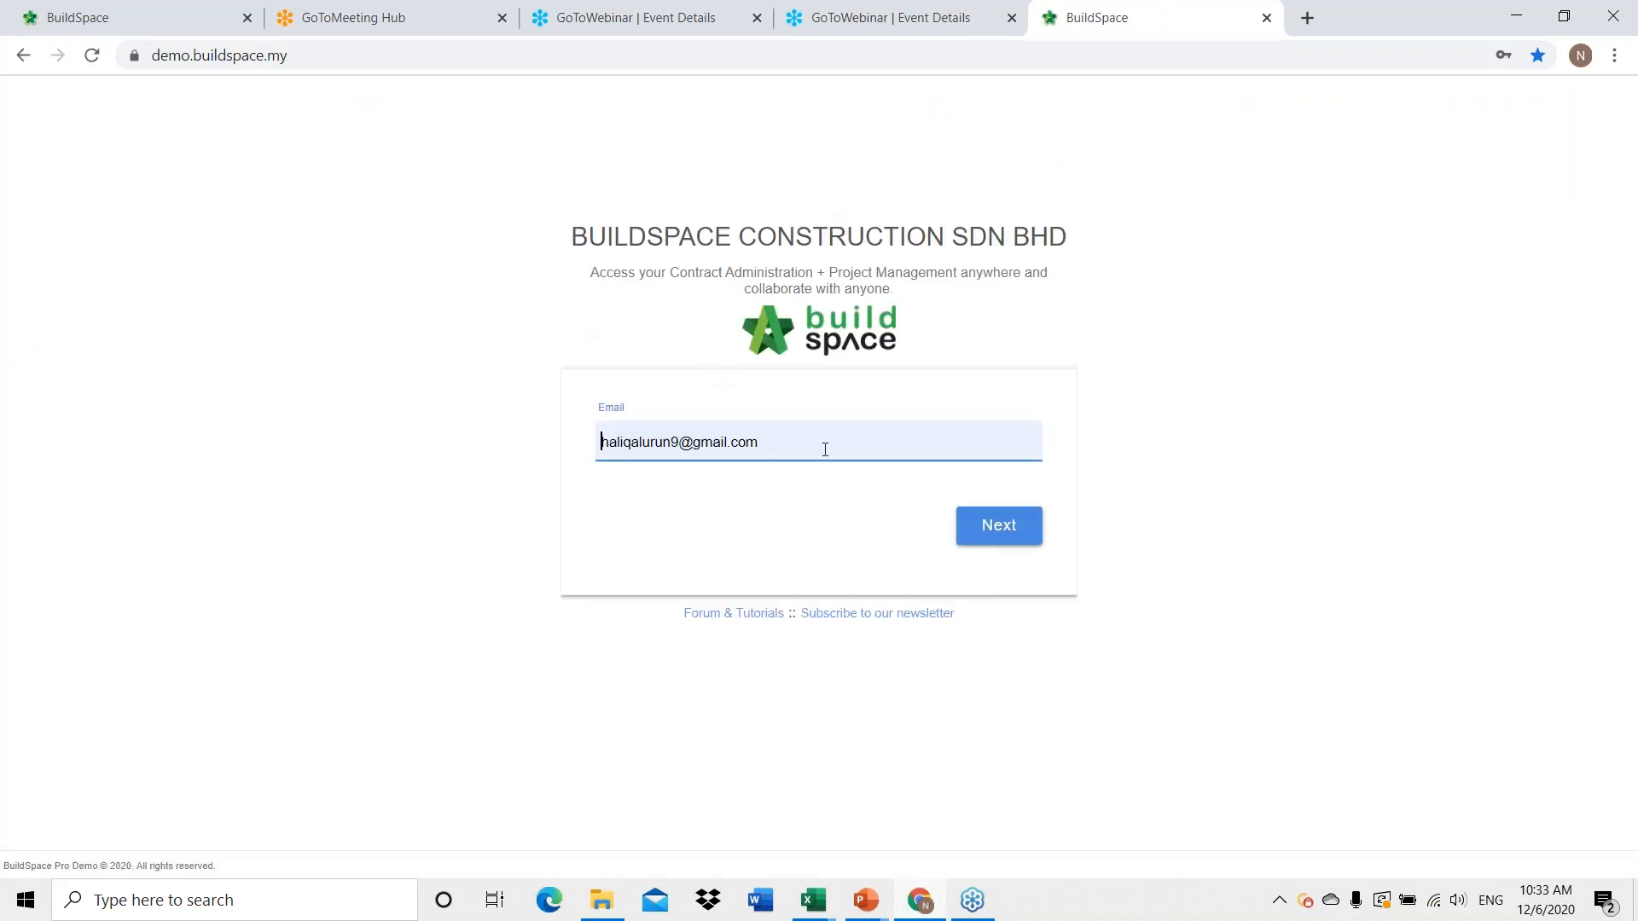
{"action": "left_click", "coordinate": [987, 538]}
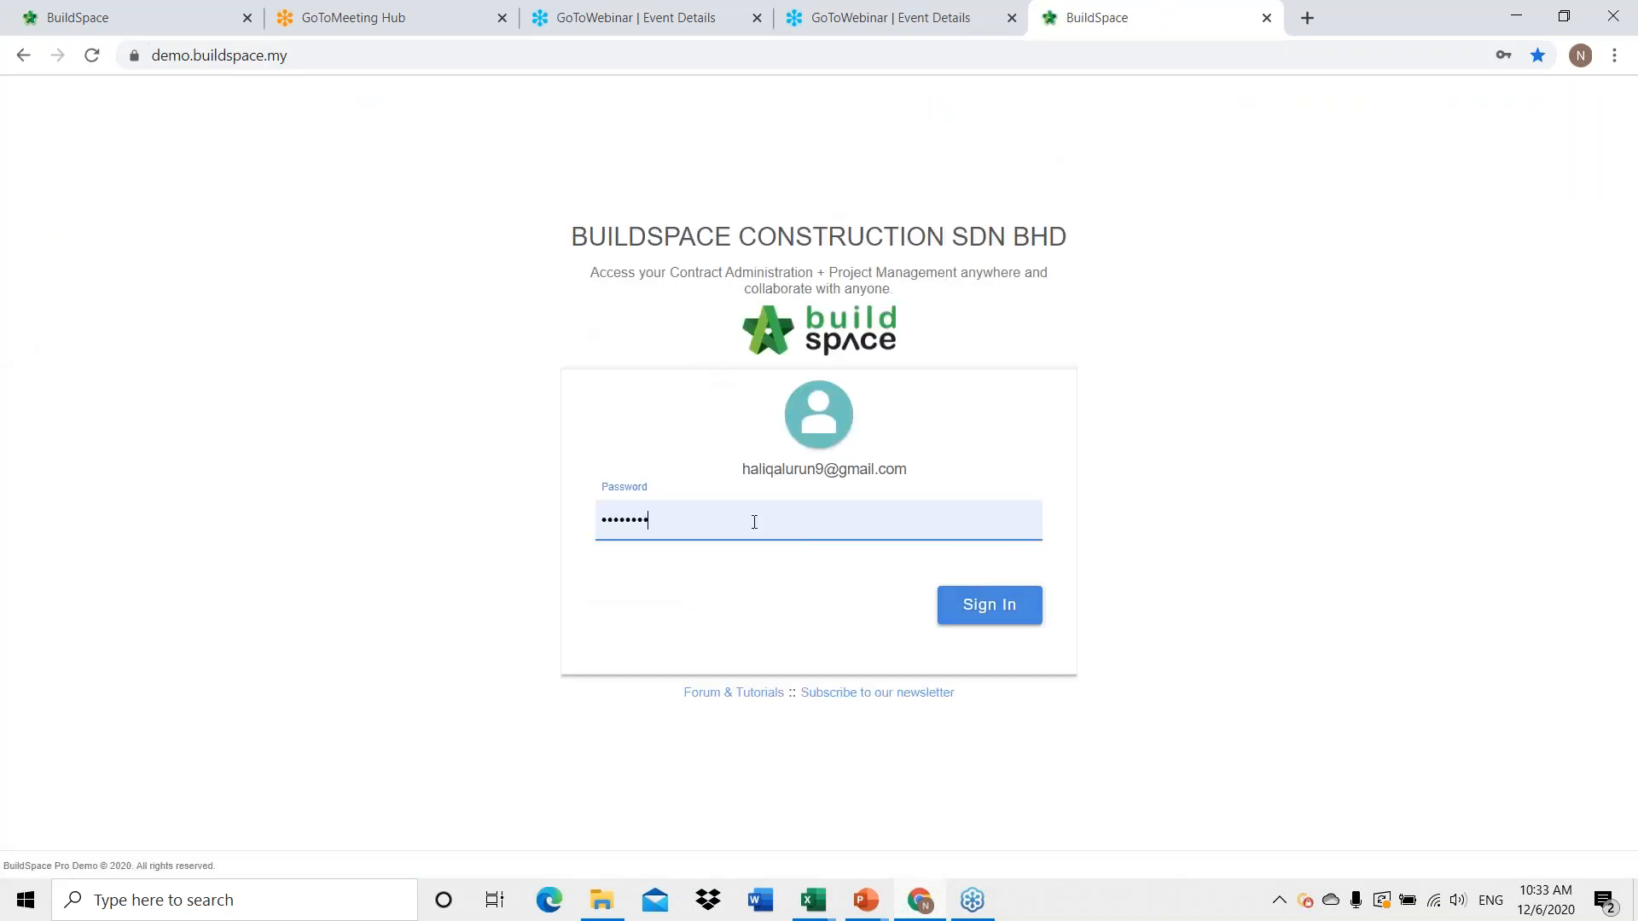
{"action": "left_click_drag", "start_coordinate": [680, 530], "coordinate": [500, 497]}
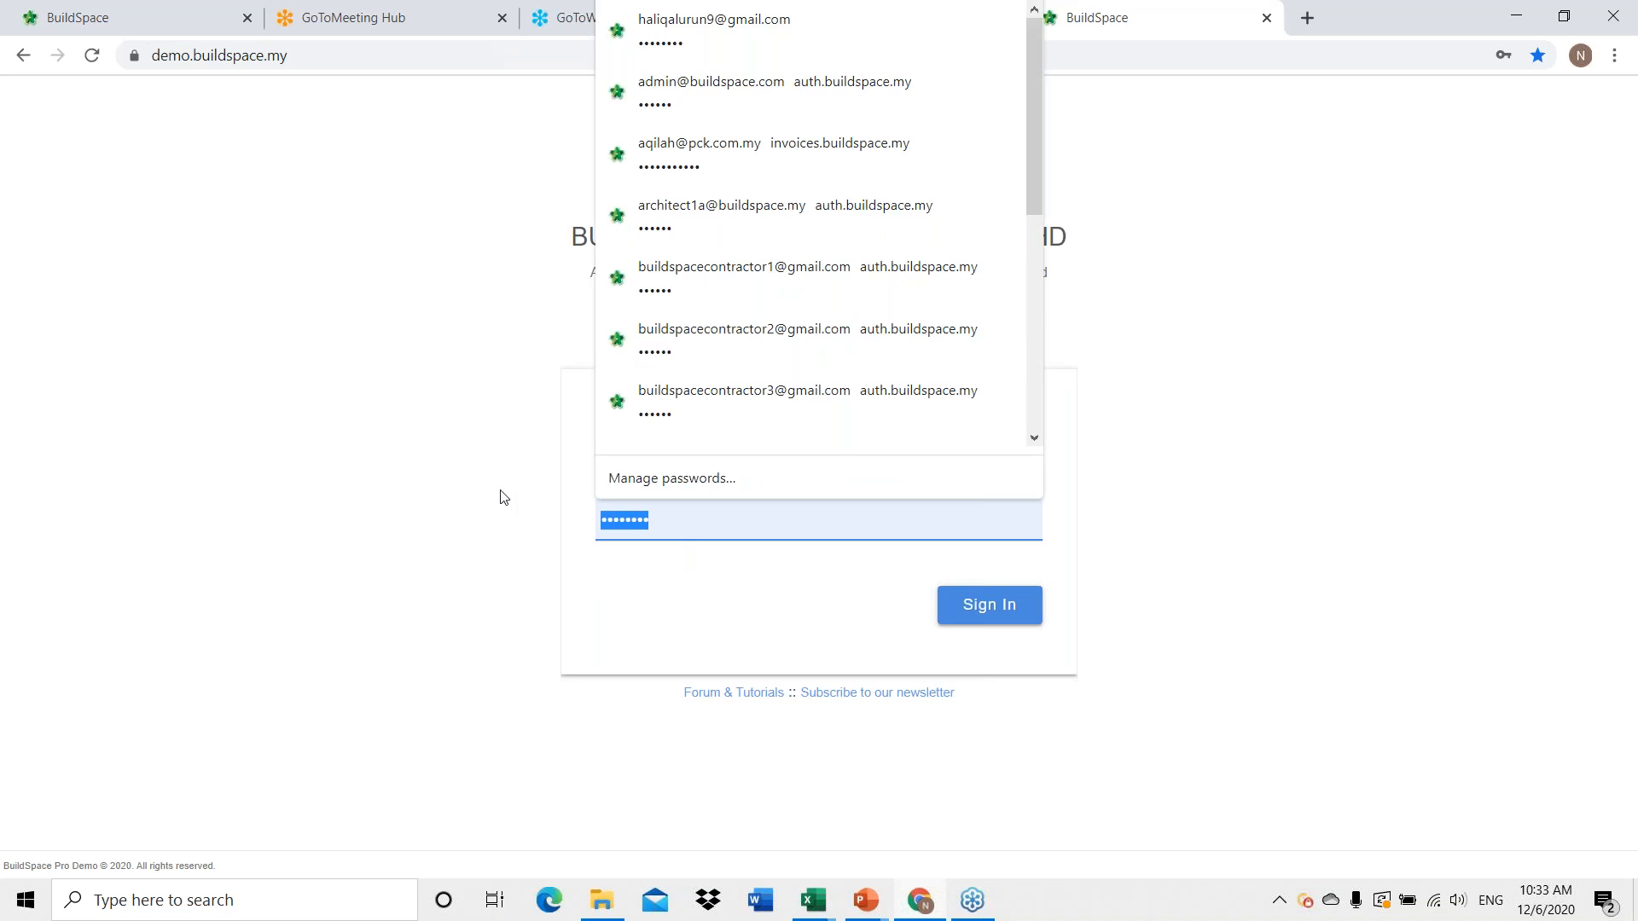
{"action": "type", "text": "•••••"}
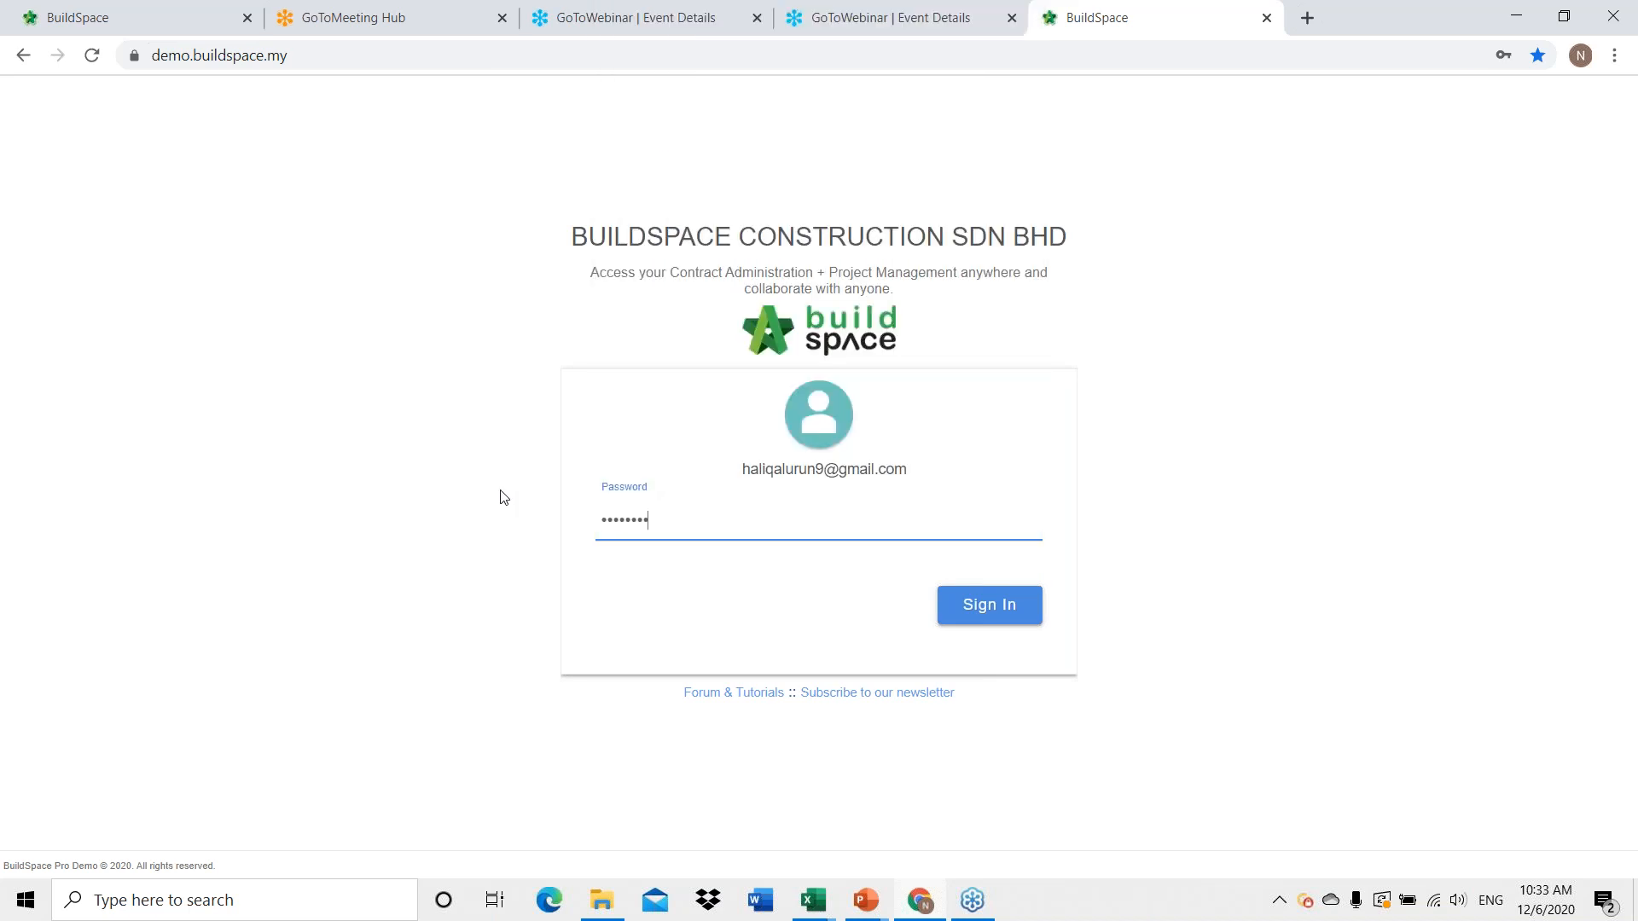
{"action": "key", "text": "Return"}
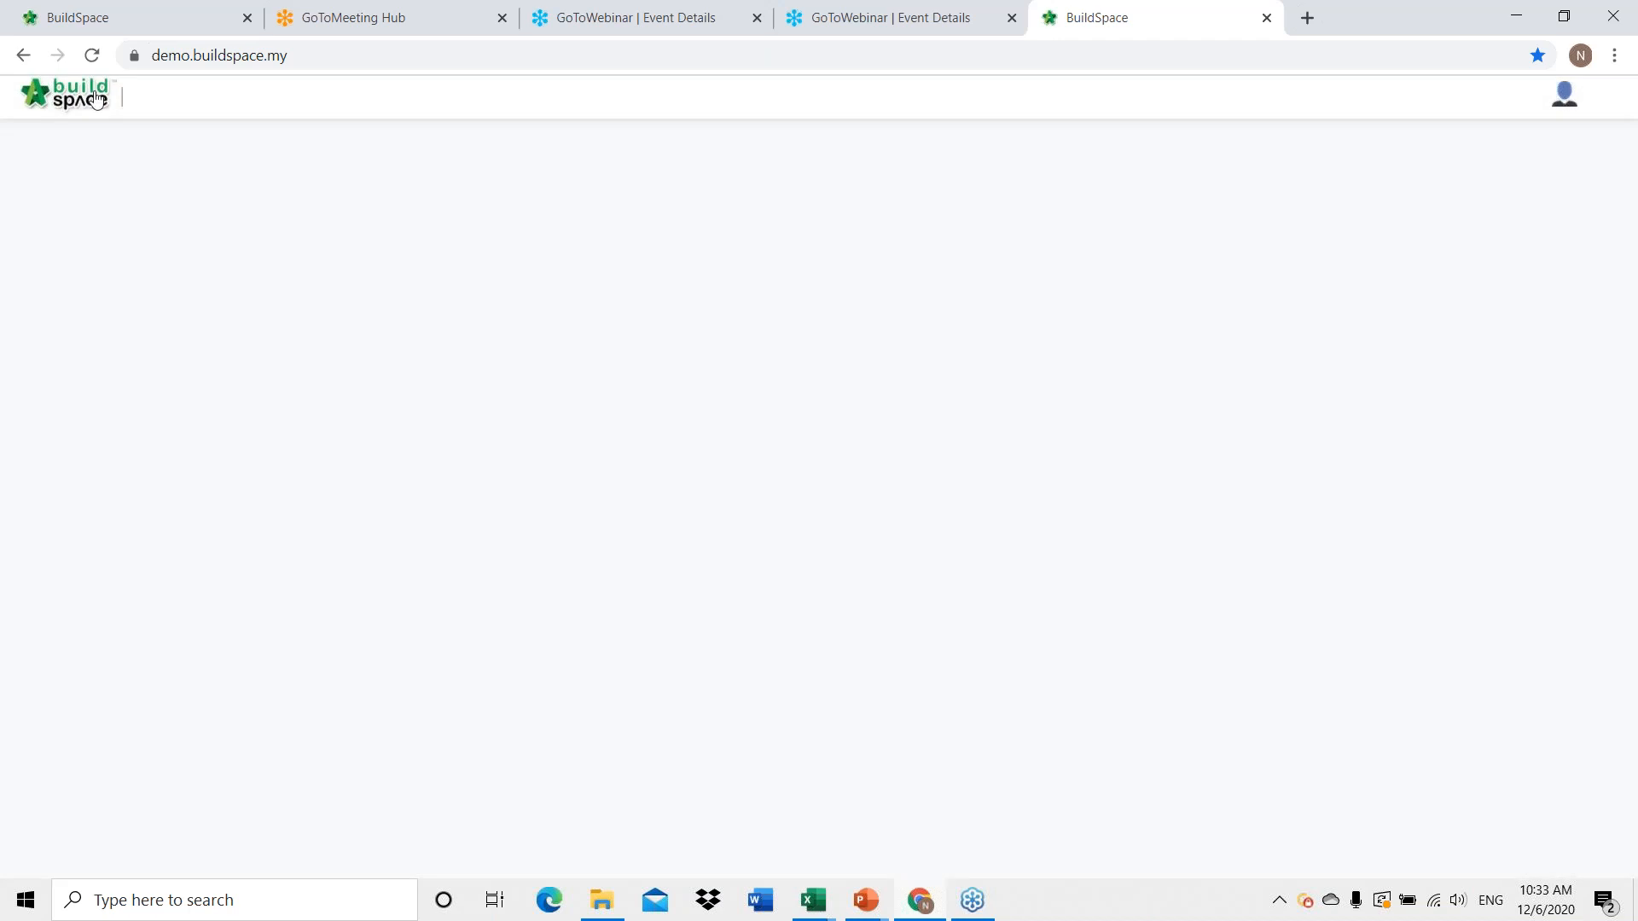
In Project Test 123's BILL NO 2, open UPPER FLOORS and the build-up quantity of the floors exceeding 100mm but not exceeding 150mm thick.
{"action": "left_click", "coordinate": [96, 99]}
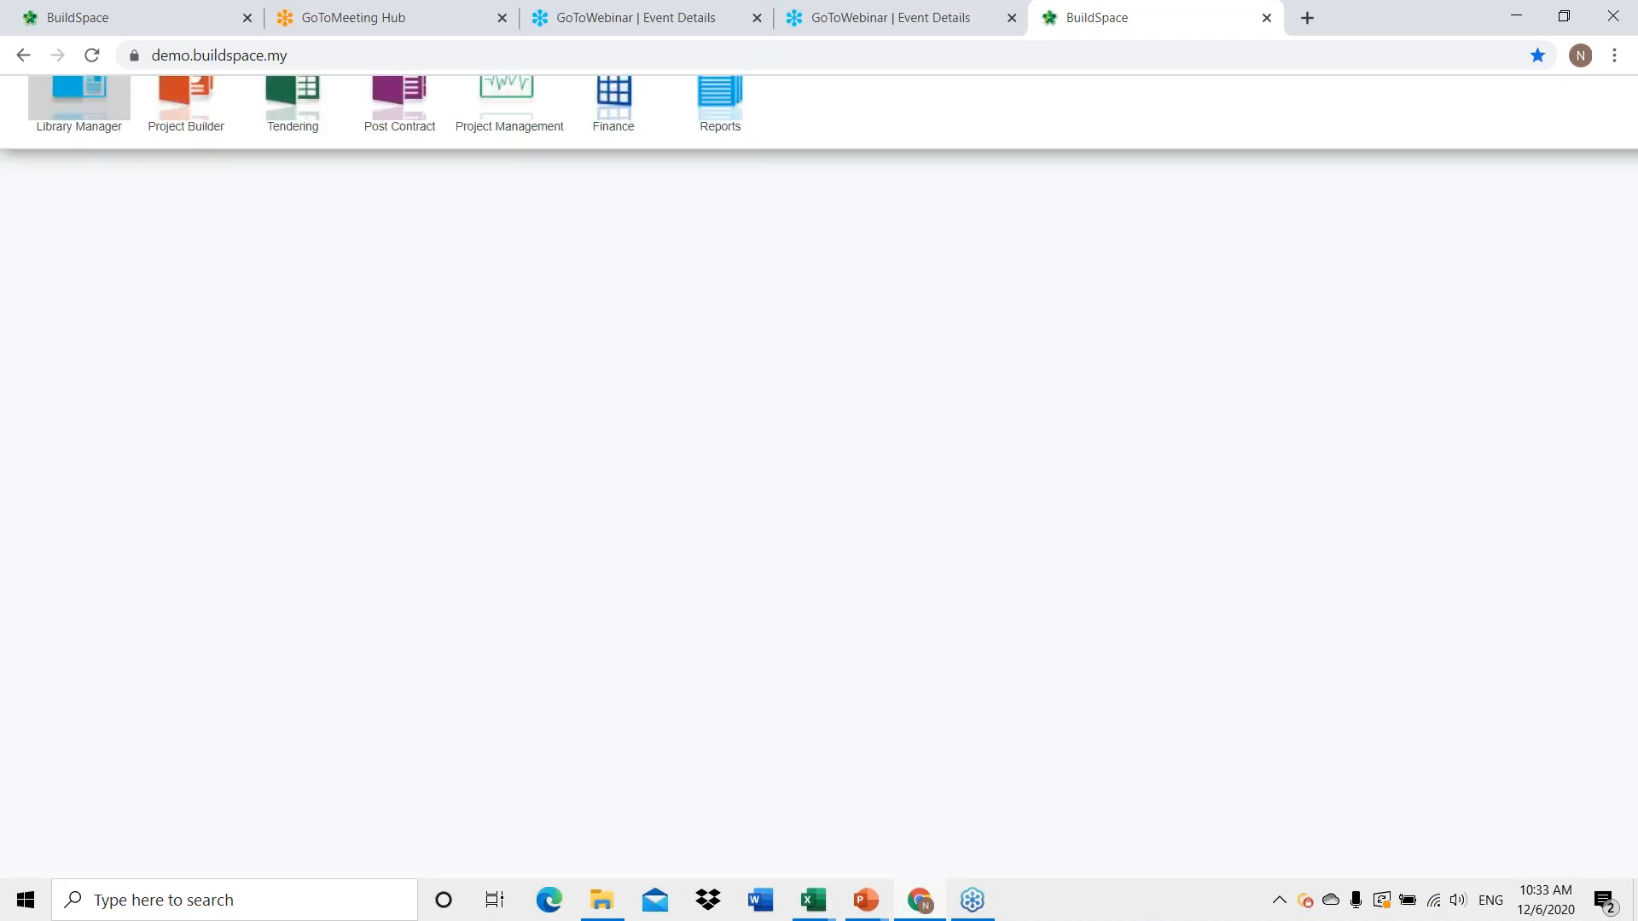
{"action": "left_click", "coordinate": [183, 130]}
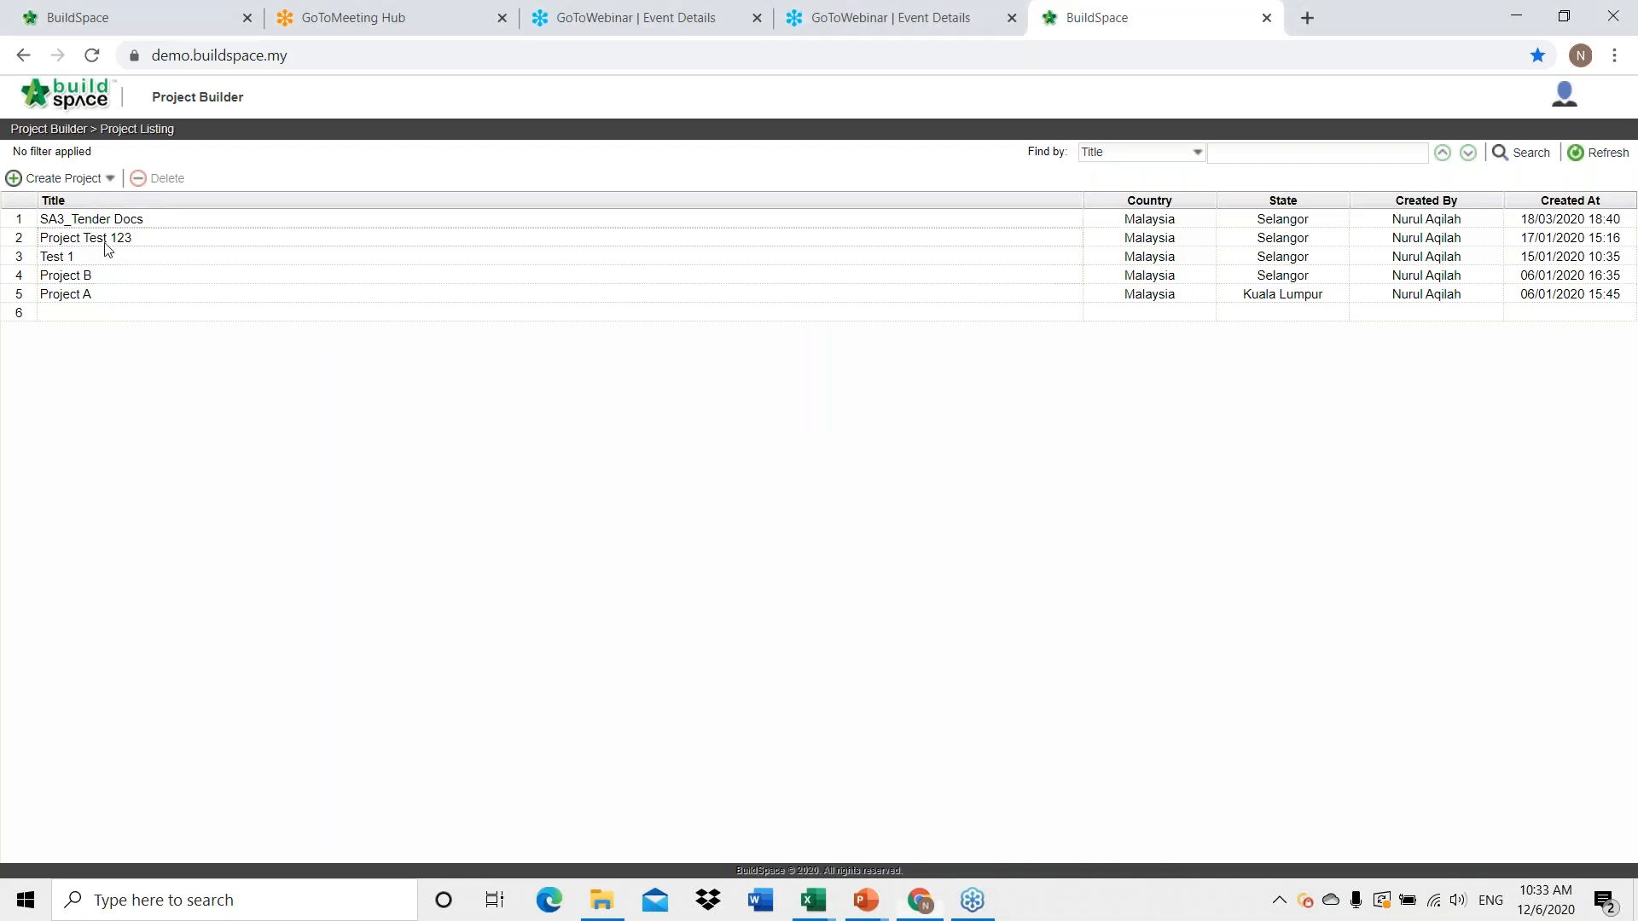
{"action": "double_click", "coordinate": [105, 242]}
{"action": "double_click", "coordinate": [124, 293]}
{"action": "double_click", "coordinate": [139, 348]}
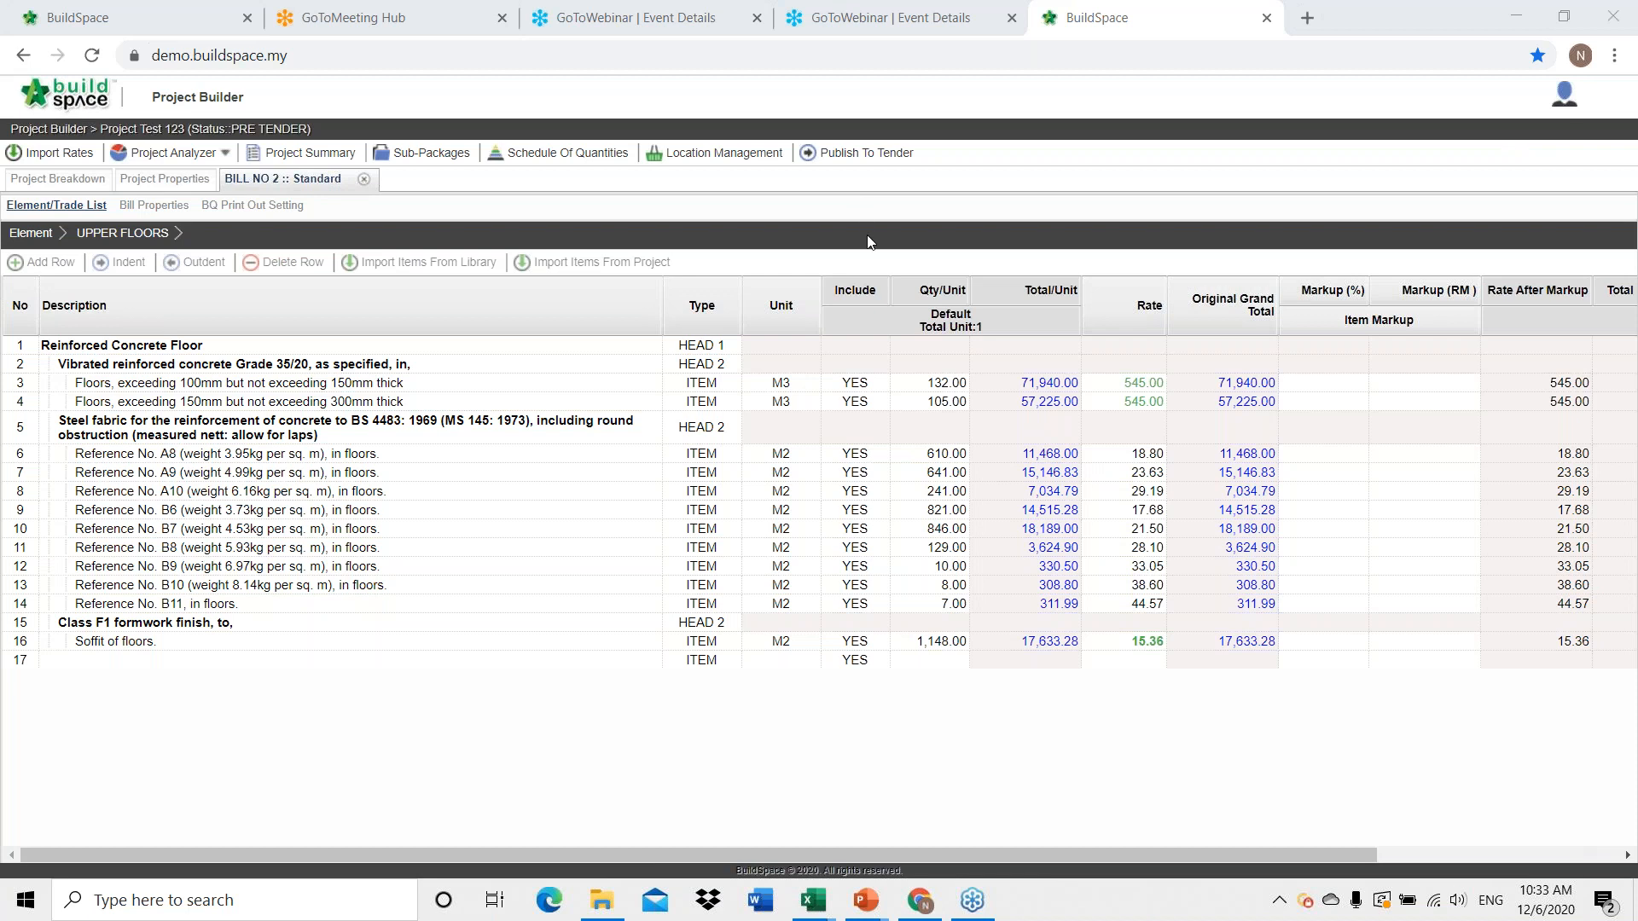
{"action": "double_click", "coordinate": [942, 389]}
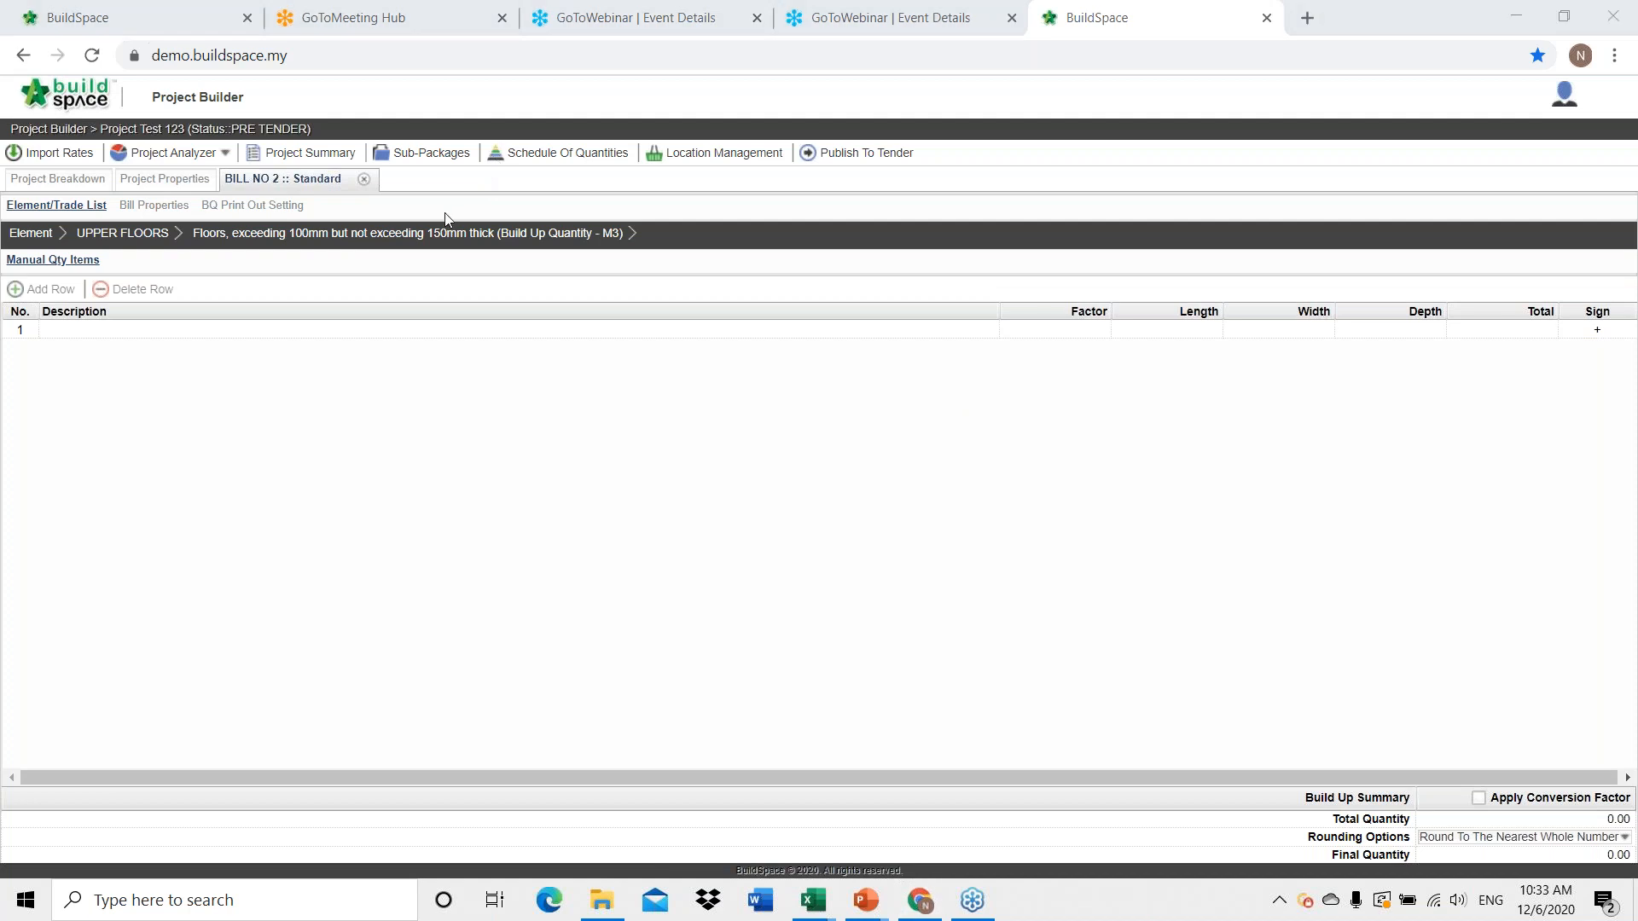
Add a first manual quantity row with the description "Item 1".
{"action": "double_click", "coordinate": [306, 329]}
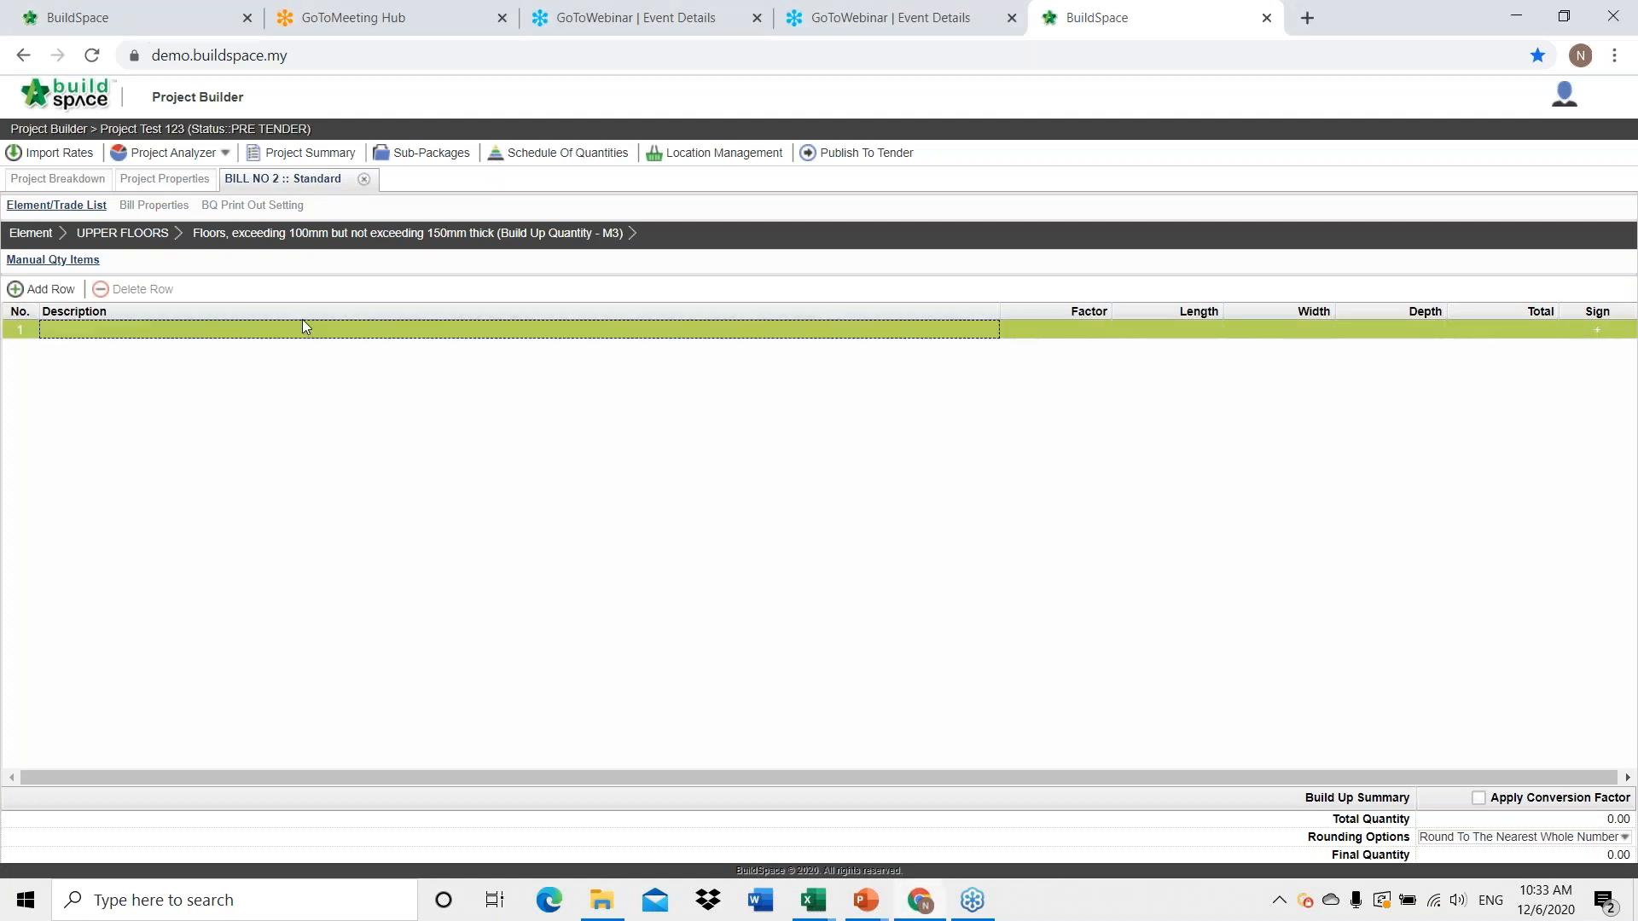
{"action": "type", "text": "D"}
{"action": "key", "text": "Caps_Lock"}
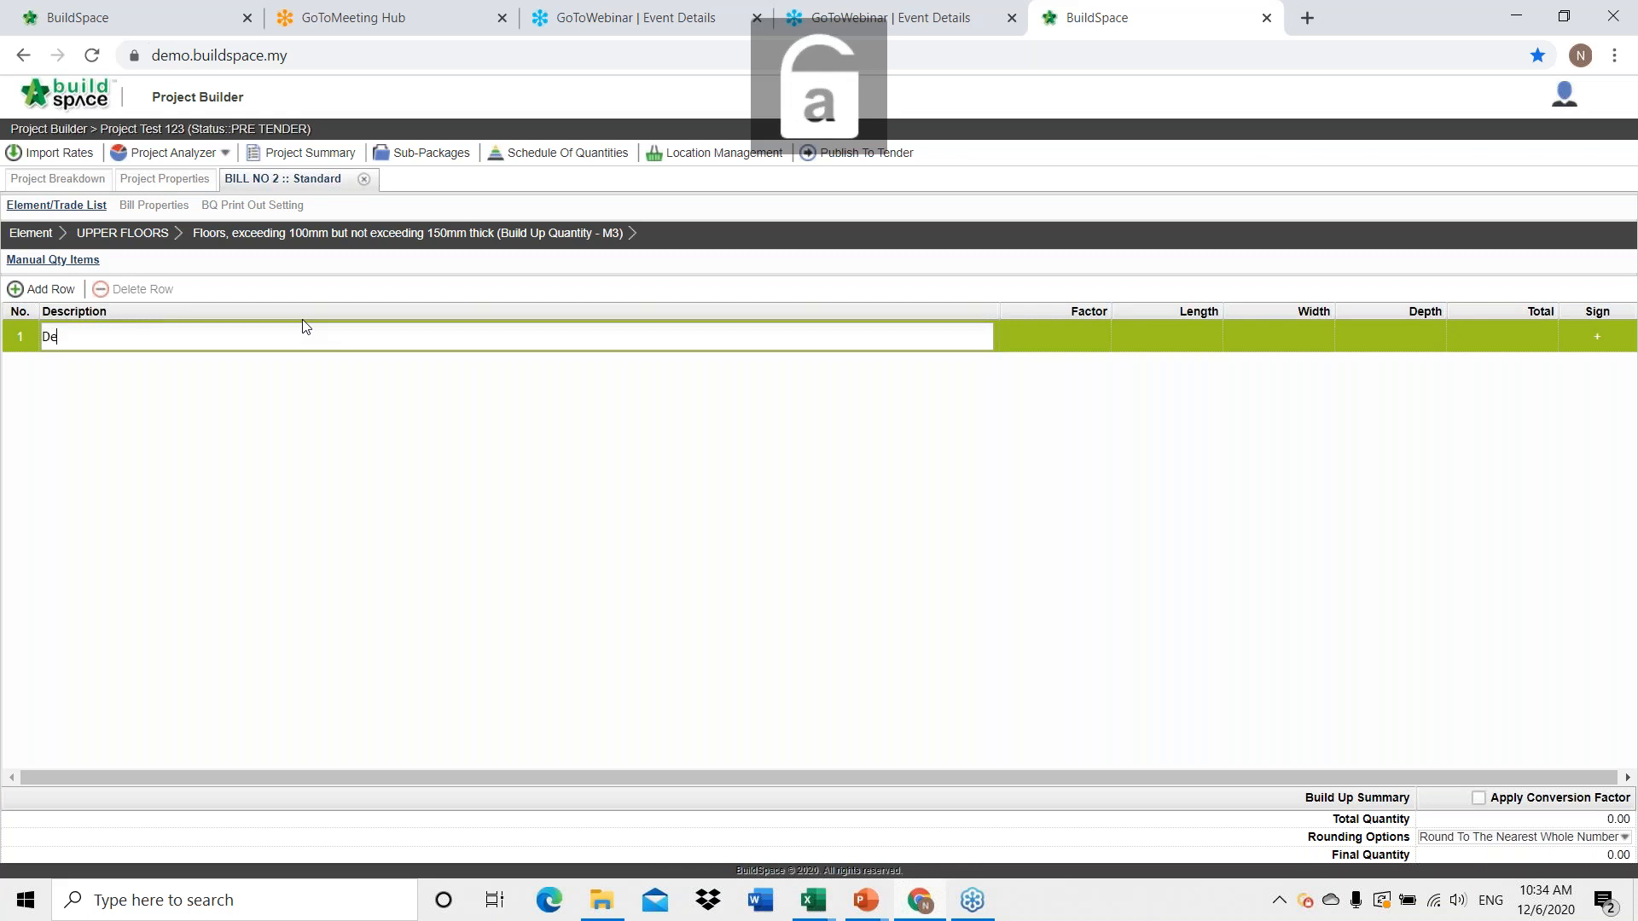
{"action": "key", "text": "BackSpace"}
{"action": "key", "text": "Caps_Lock"}
{"action": "type", "text": "I"}
{"action": "key", "text": "Caps_Lock"}
{"action": "type", "text": "tem 1"}
{"action": "key", "text": "Return"}
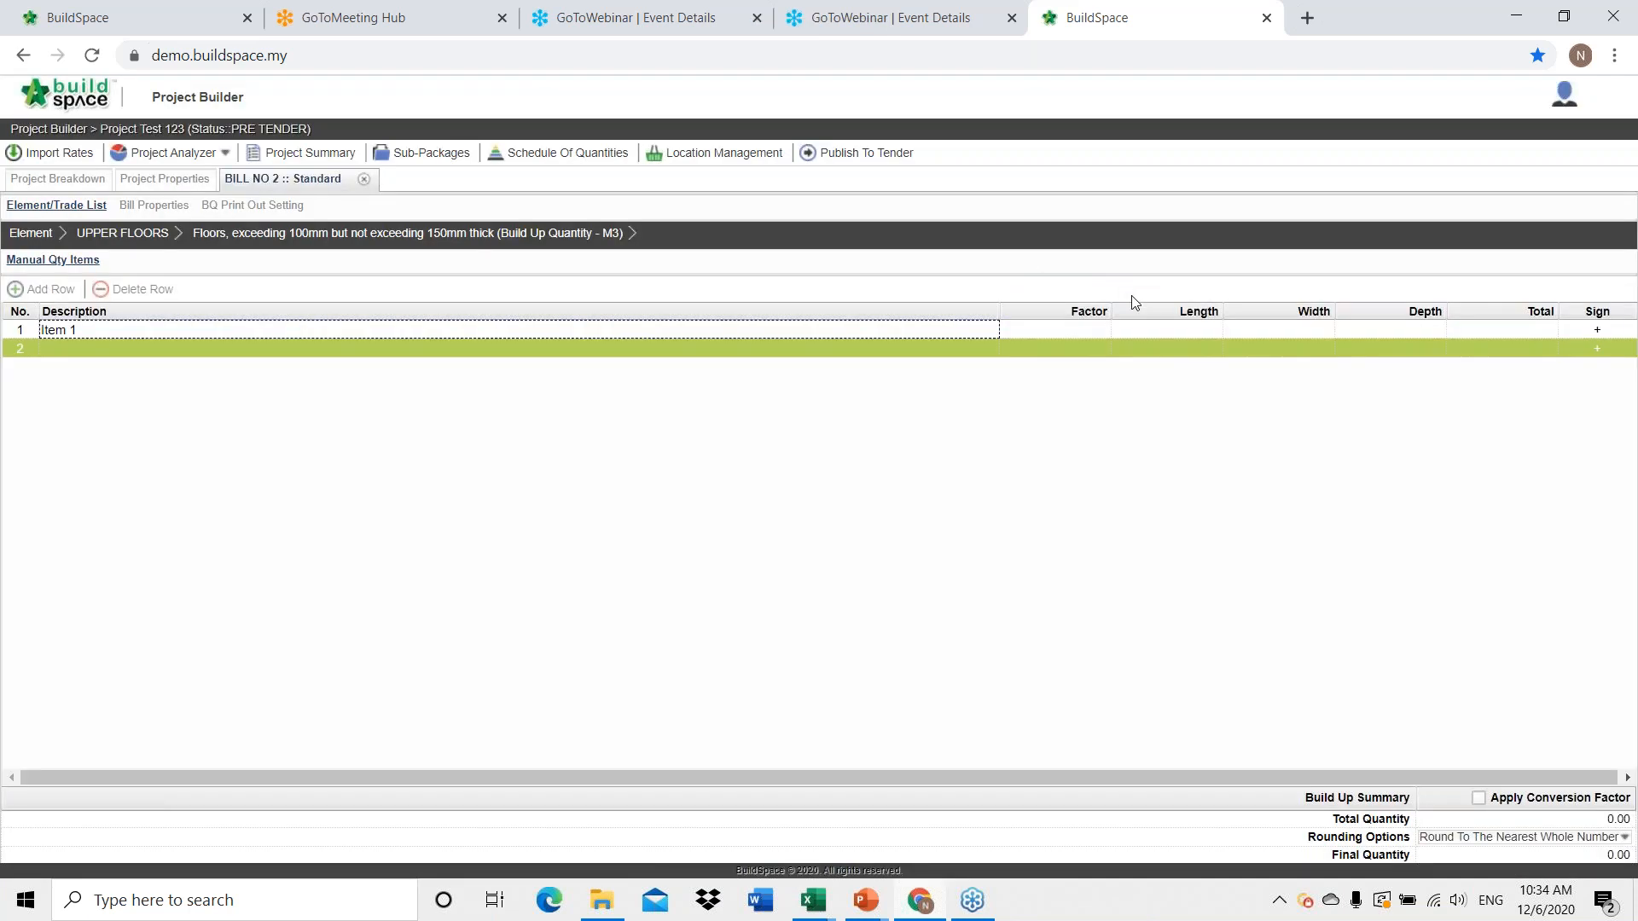
Set Item 1's length to 25 and its width to 10.
{"action": "left_click", "coordinate": [1177, 329]}
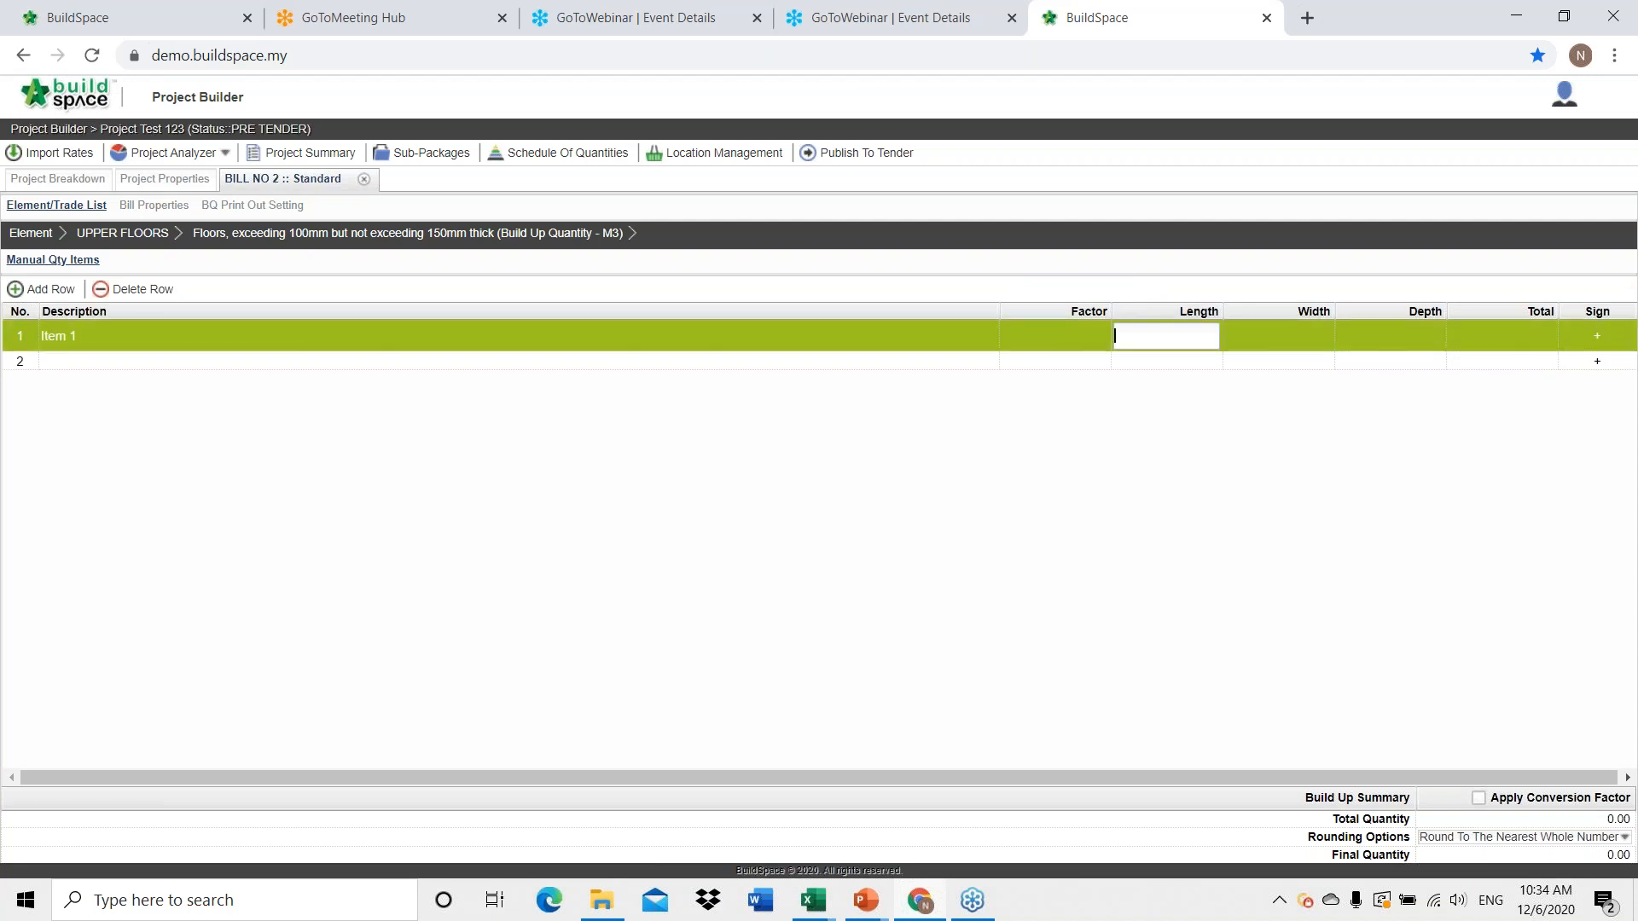
{"action": "type", "text": "25"}
{"action": "key", "text": "Return"}
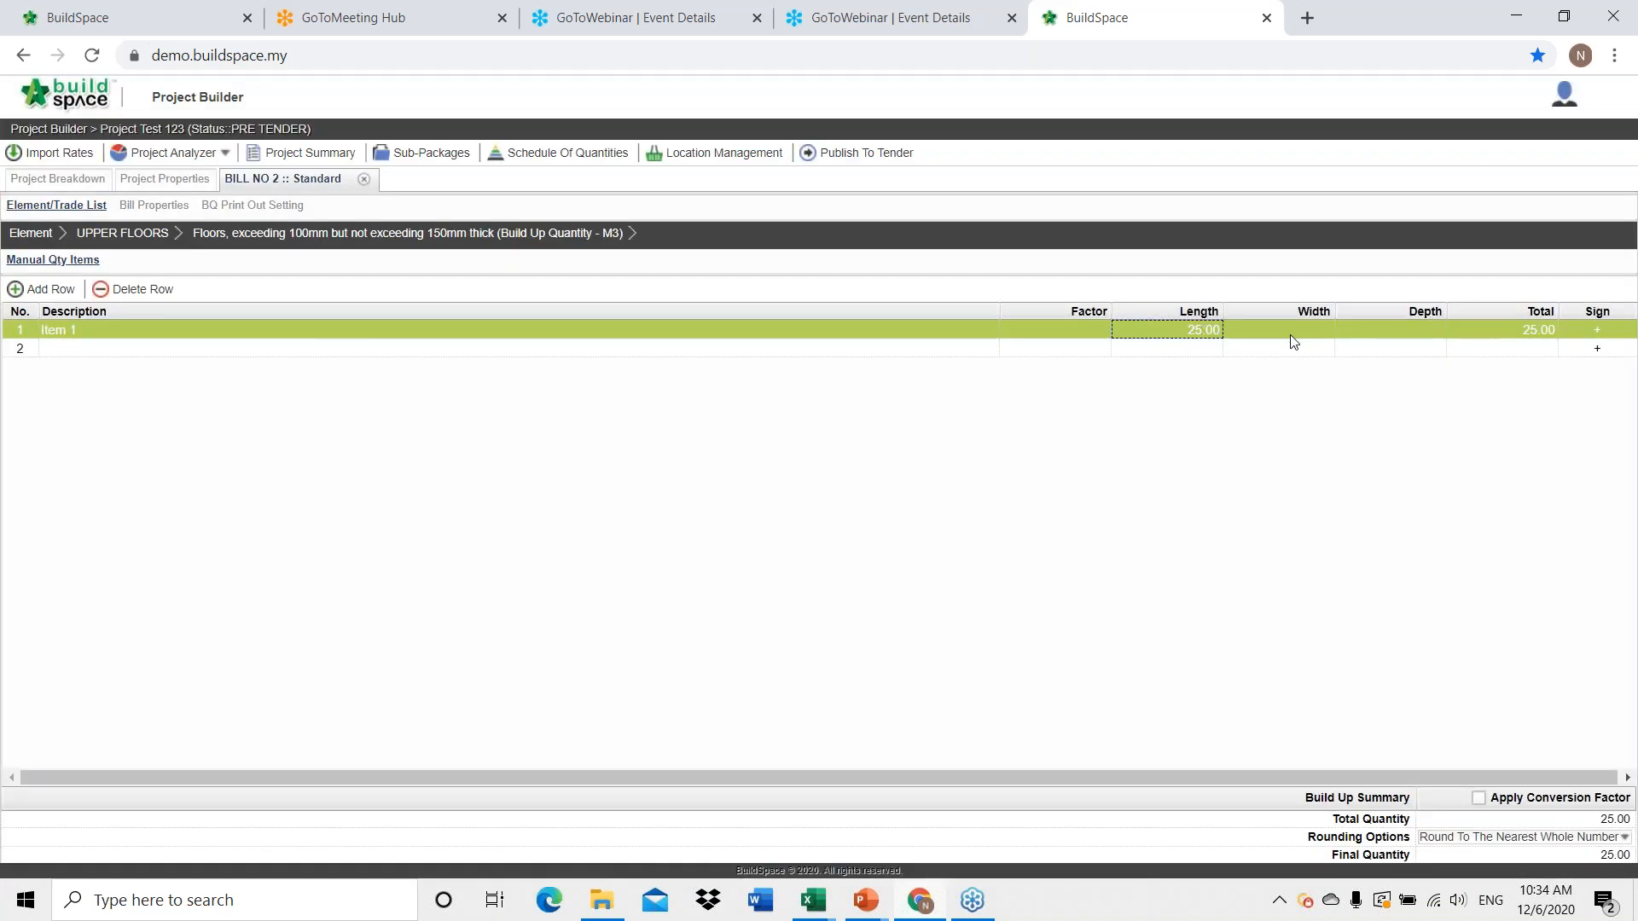
{"action": "left_click", "coordinate": [1303, 329]}
{"action": "type", "text": "10"}
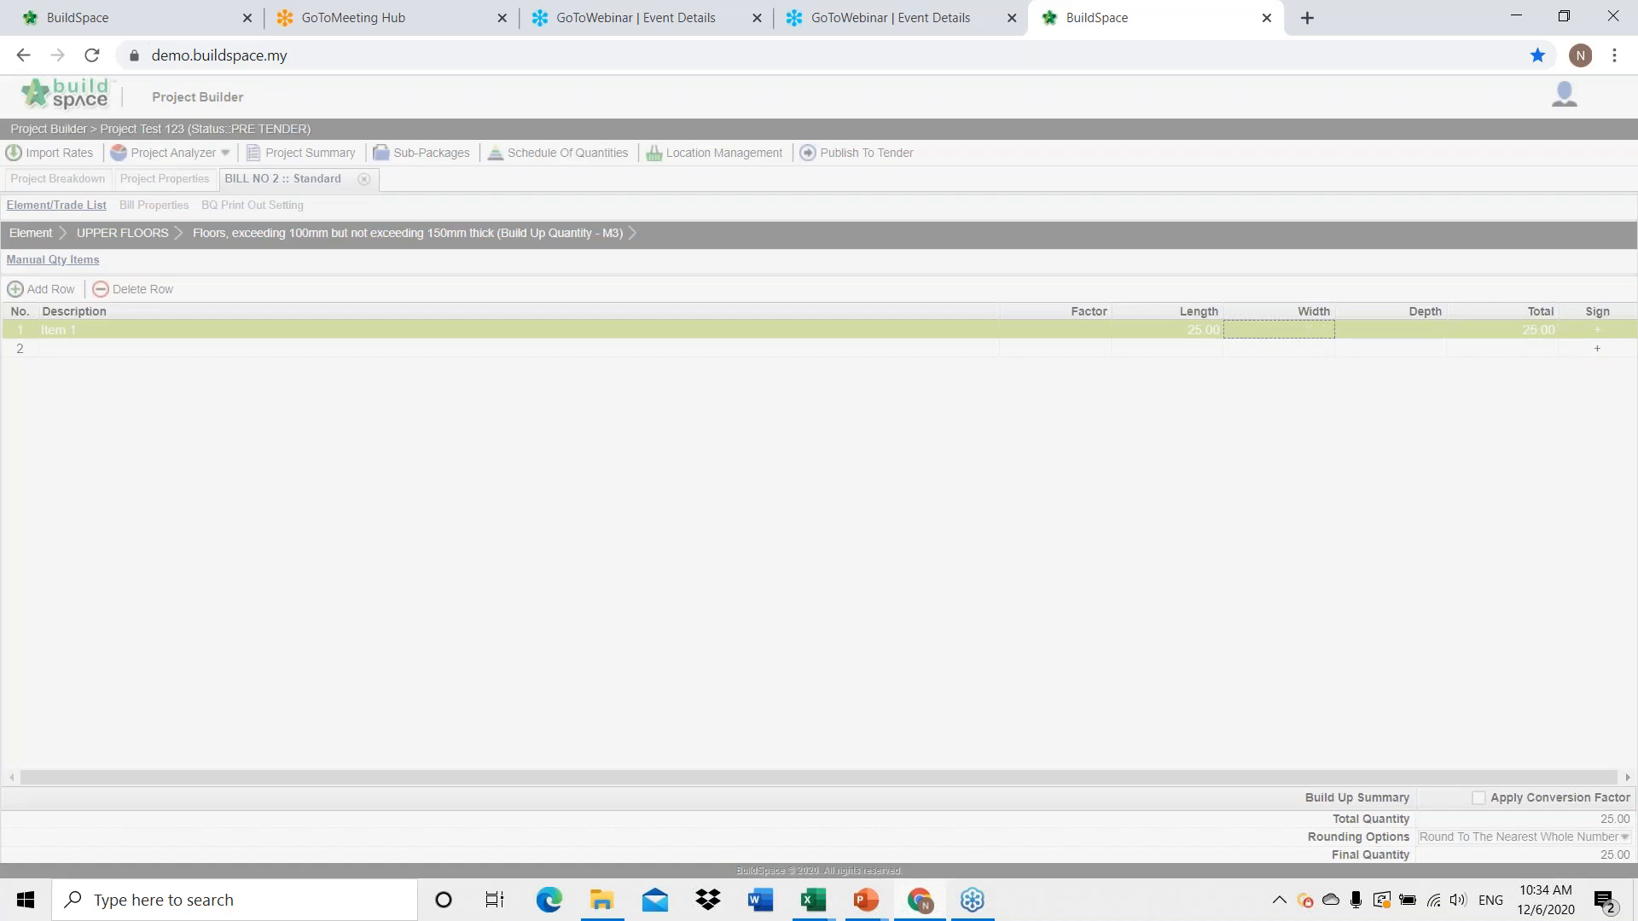
Set Item 1's depth to 3 and return to the UPPER FLOORS item list.
{"action": "left_click", "coordinate": [1427, 328]}
{"action": "type", "text": "3"}
{"action": "key", "text": "Return"}
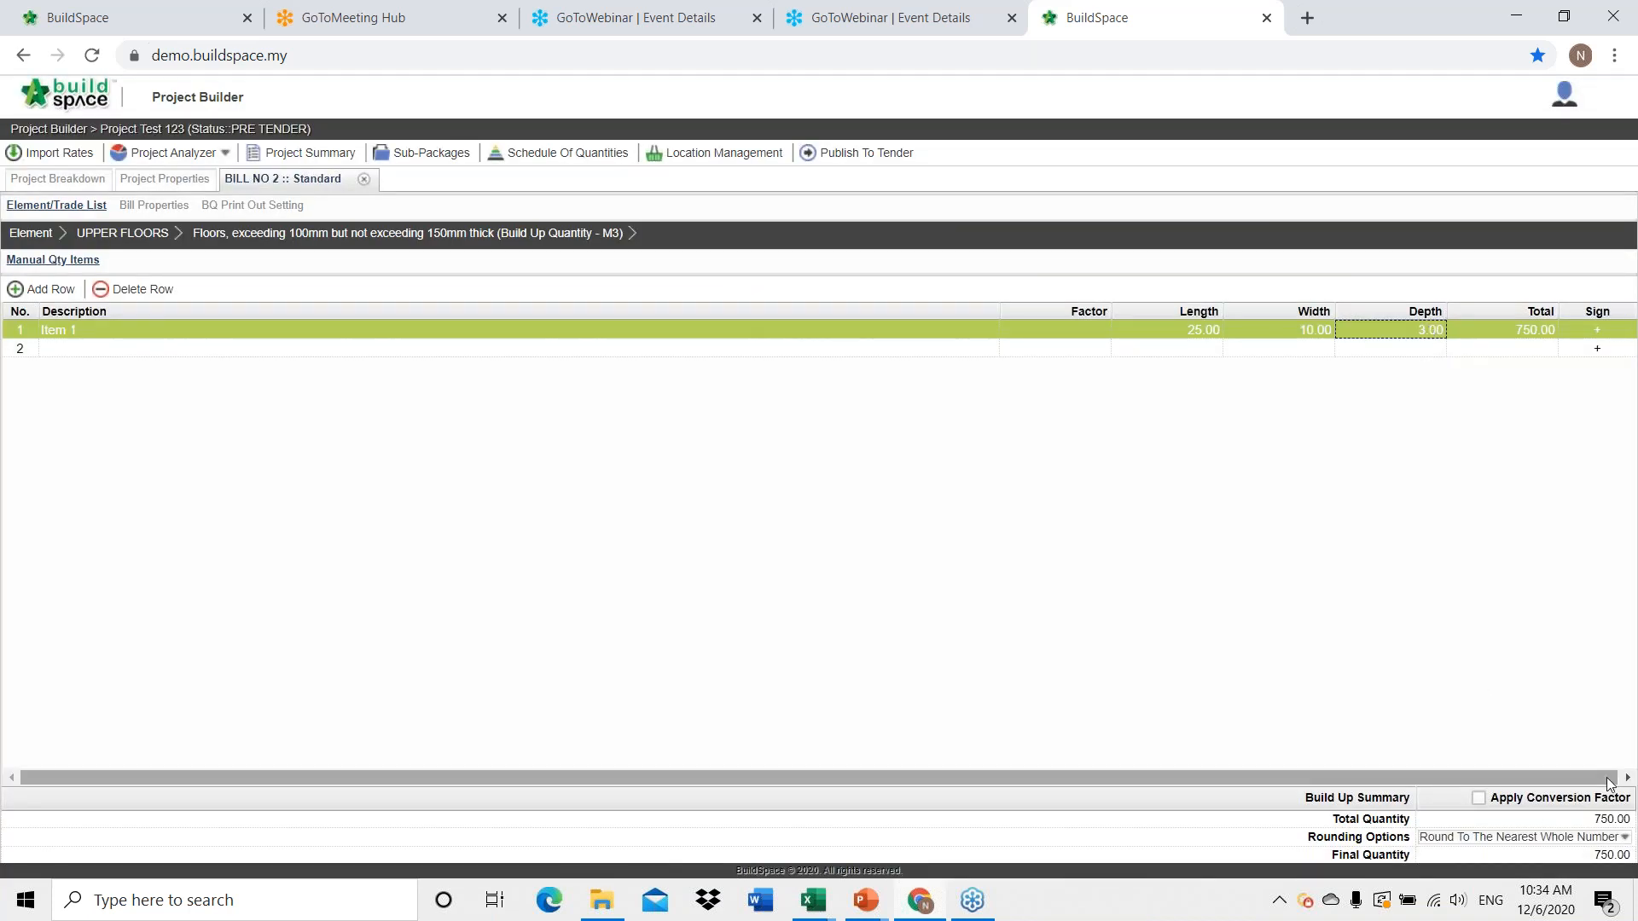
{"action": "left_click", "coordinate": [119, 238]}
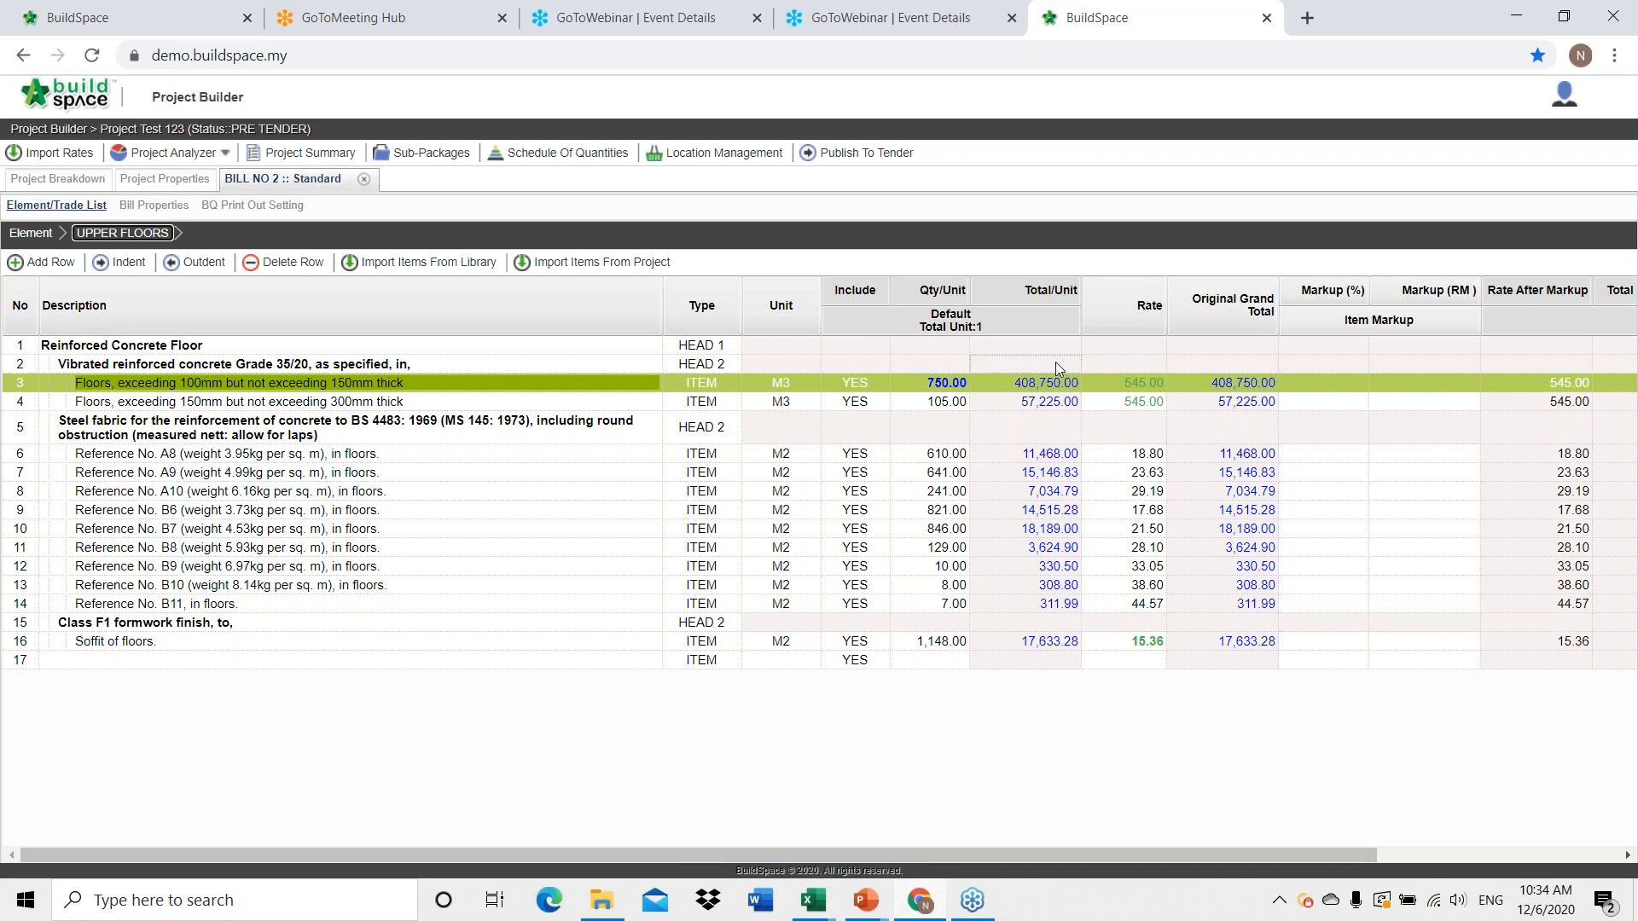
Open the build-up rate of the floors exceeding 100mm but not exceeding 150mm thick and add the Materials, Labour and Plant resource categories.
{"action": "double_click", "coordinate": [1130, 382]}
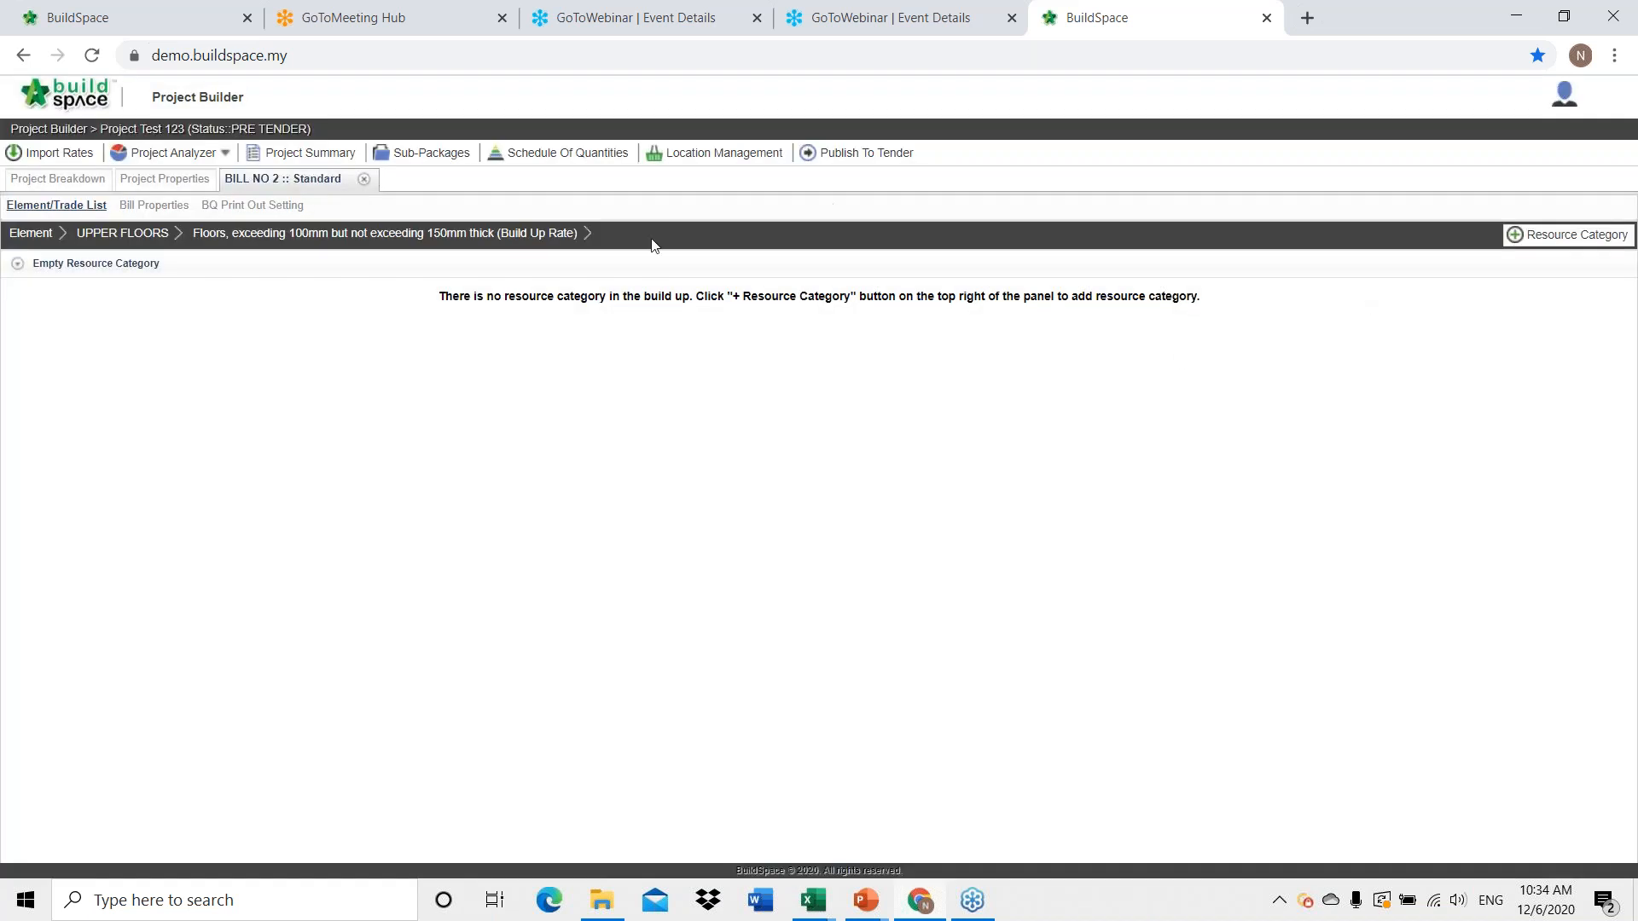
{"action": "left_click", "coordinate": [1577, 241]}
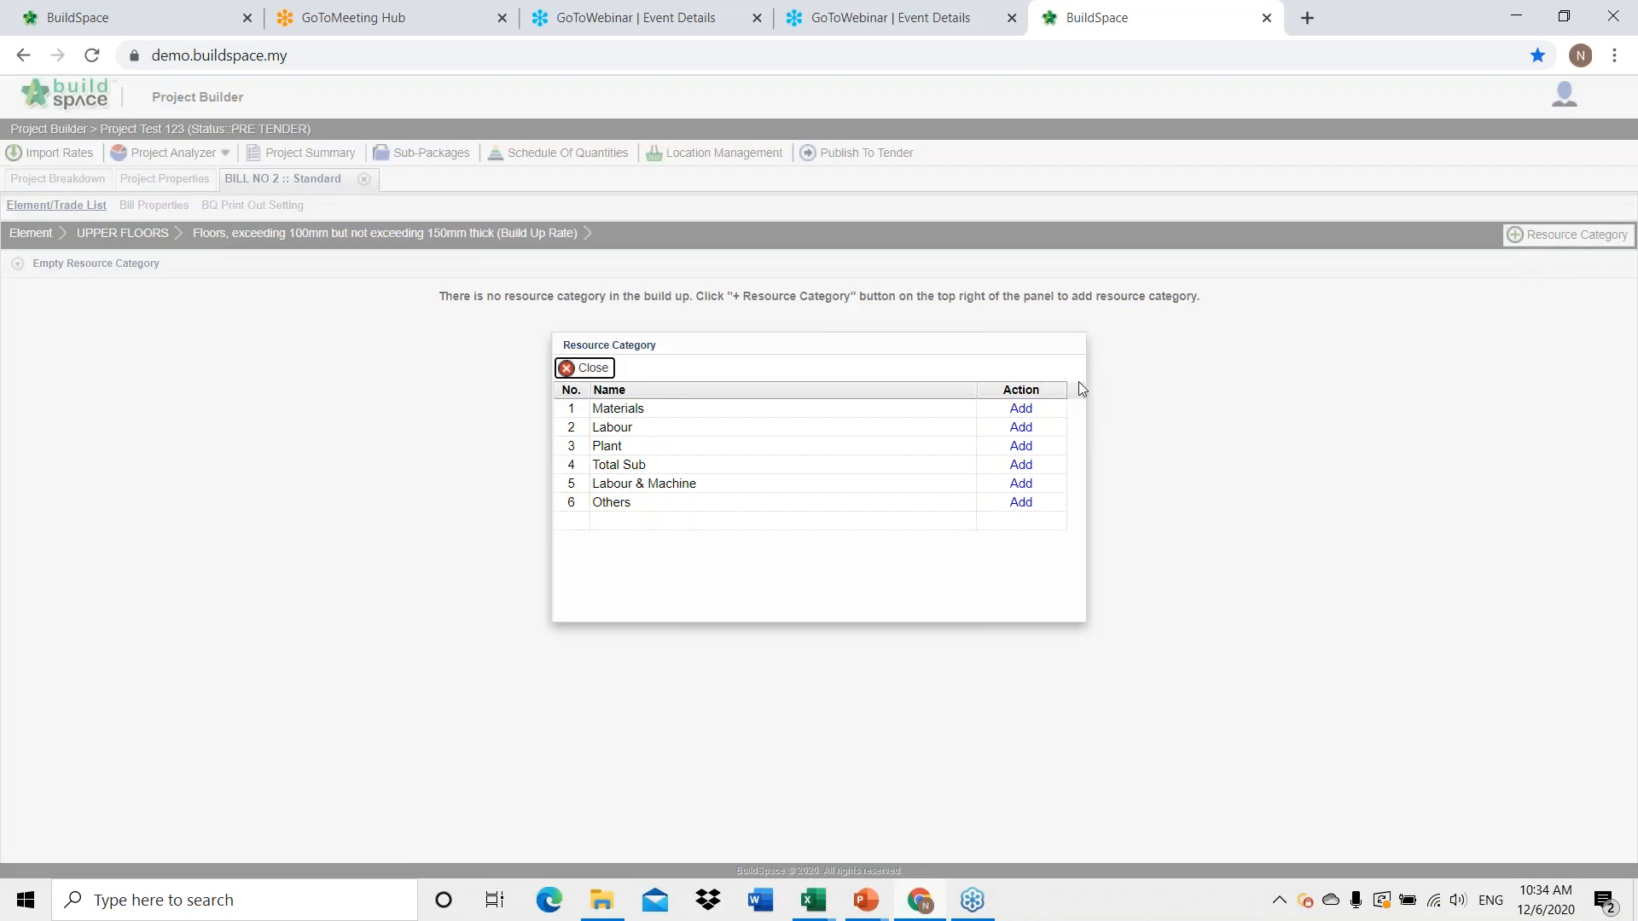
{"action": "left_click", "coordinate": [1018, 410]}
{"action": "left_click", "coordinate": [1020, 428]}
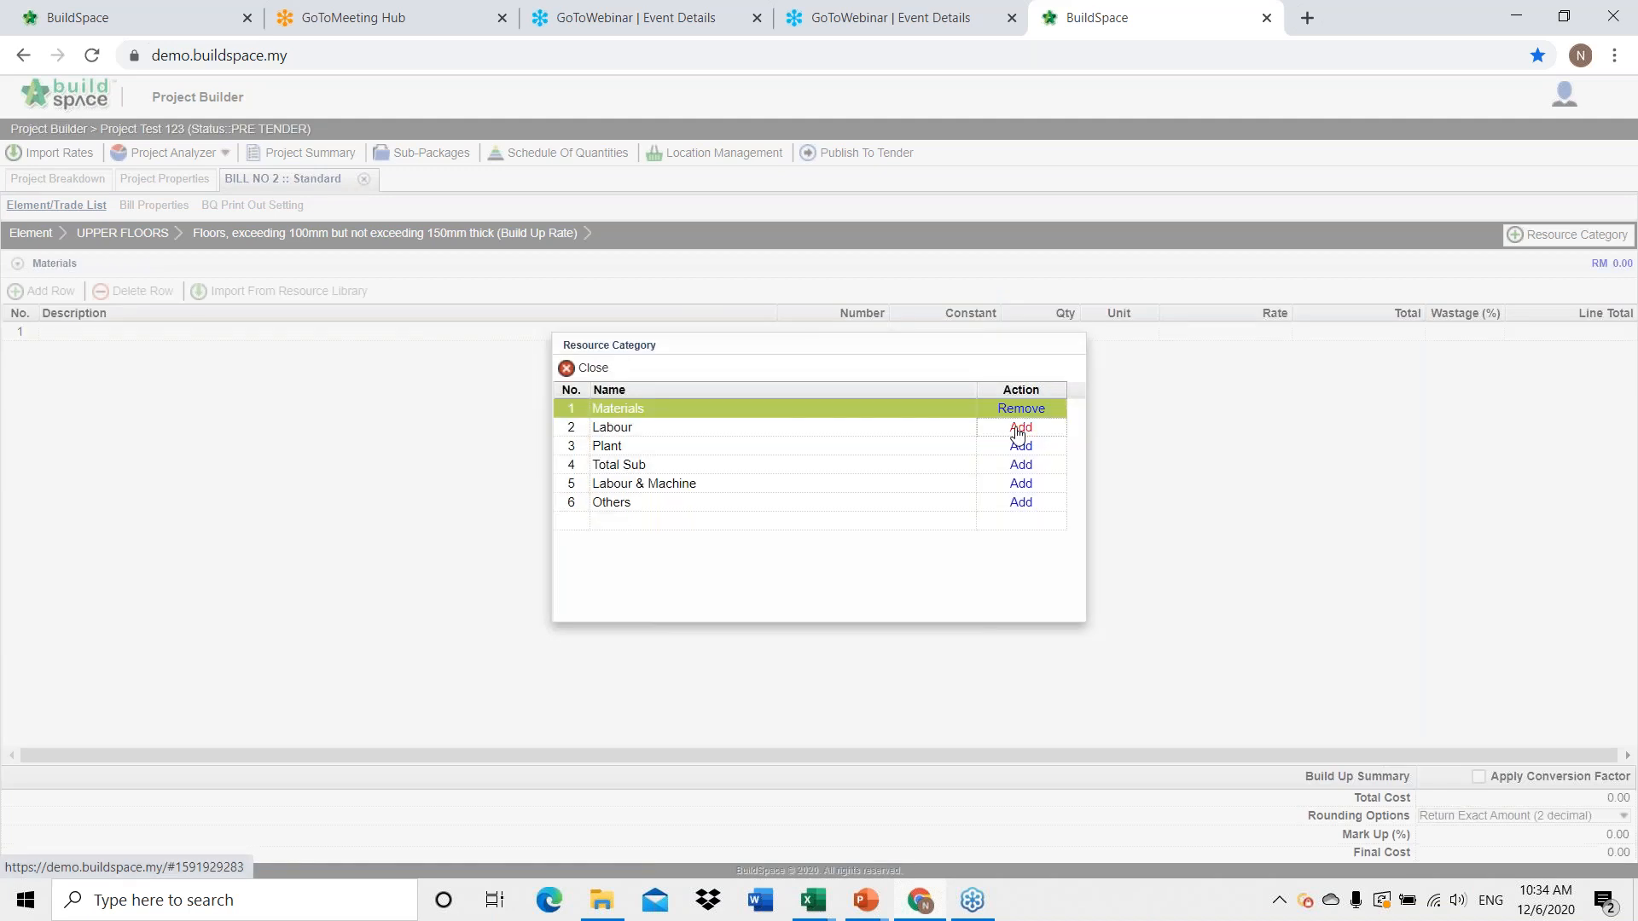
{"action": "left_click", "coordinate": [1022, 447]}
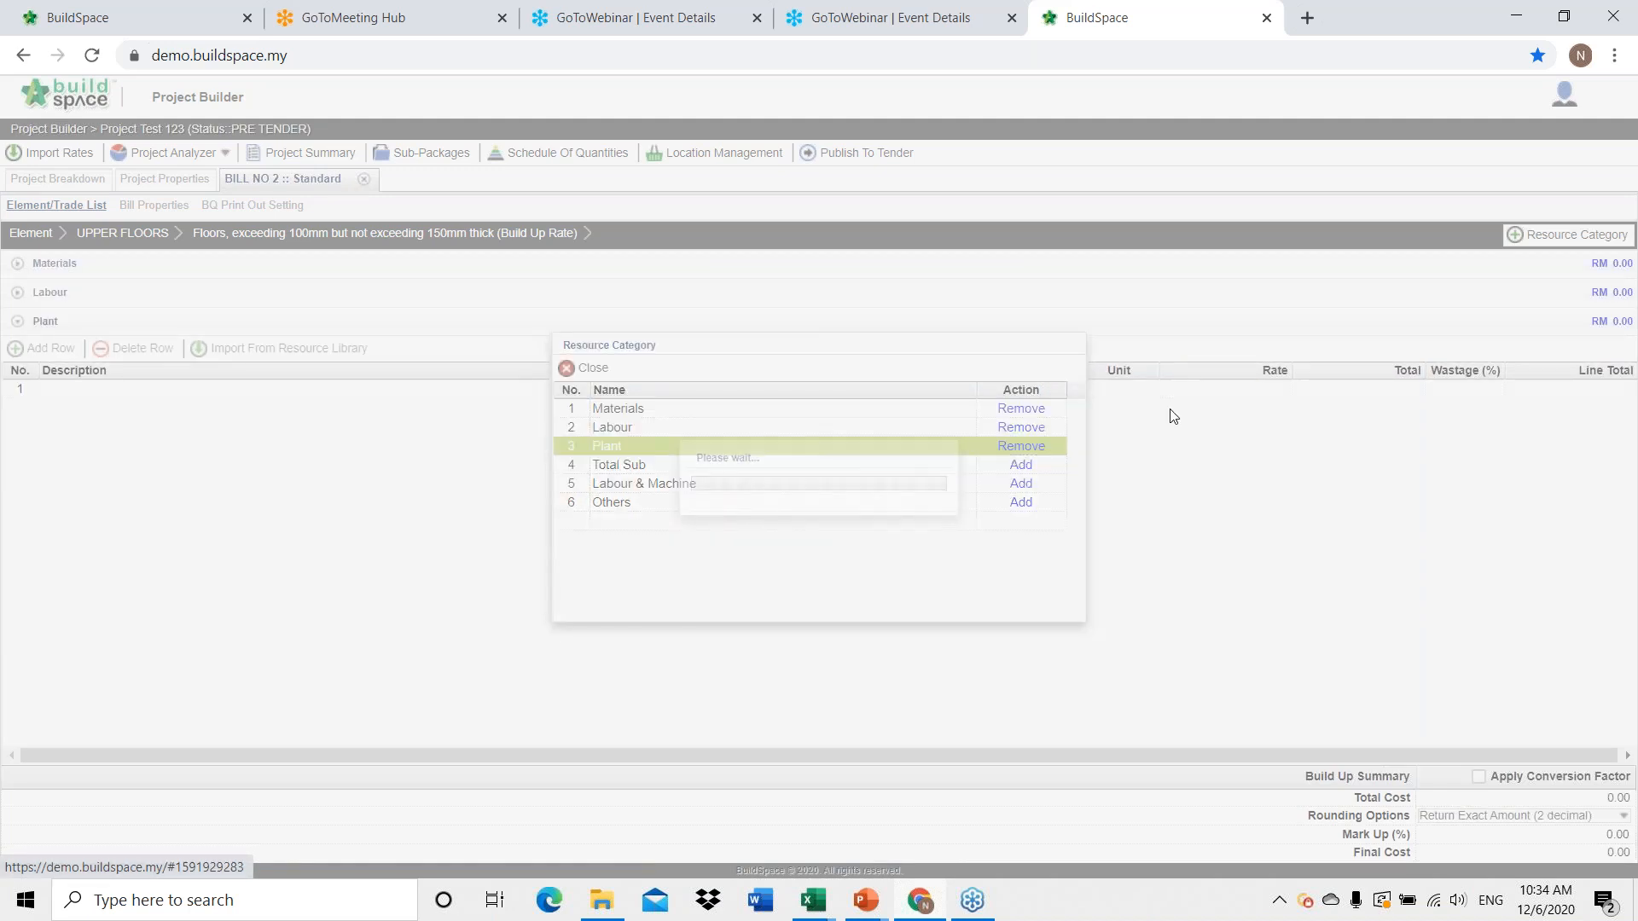
{"action": "left_click", "coordinate": [588, 369]}
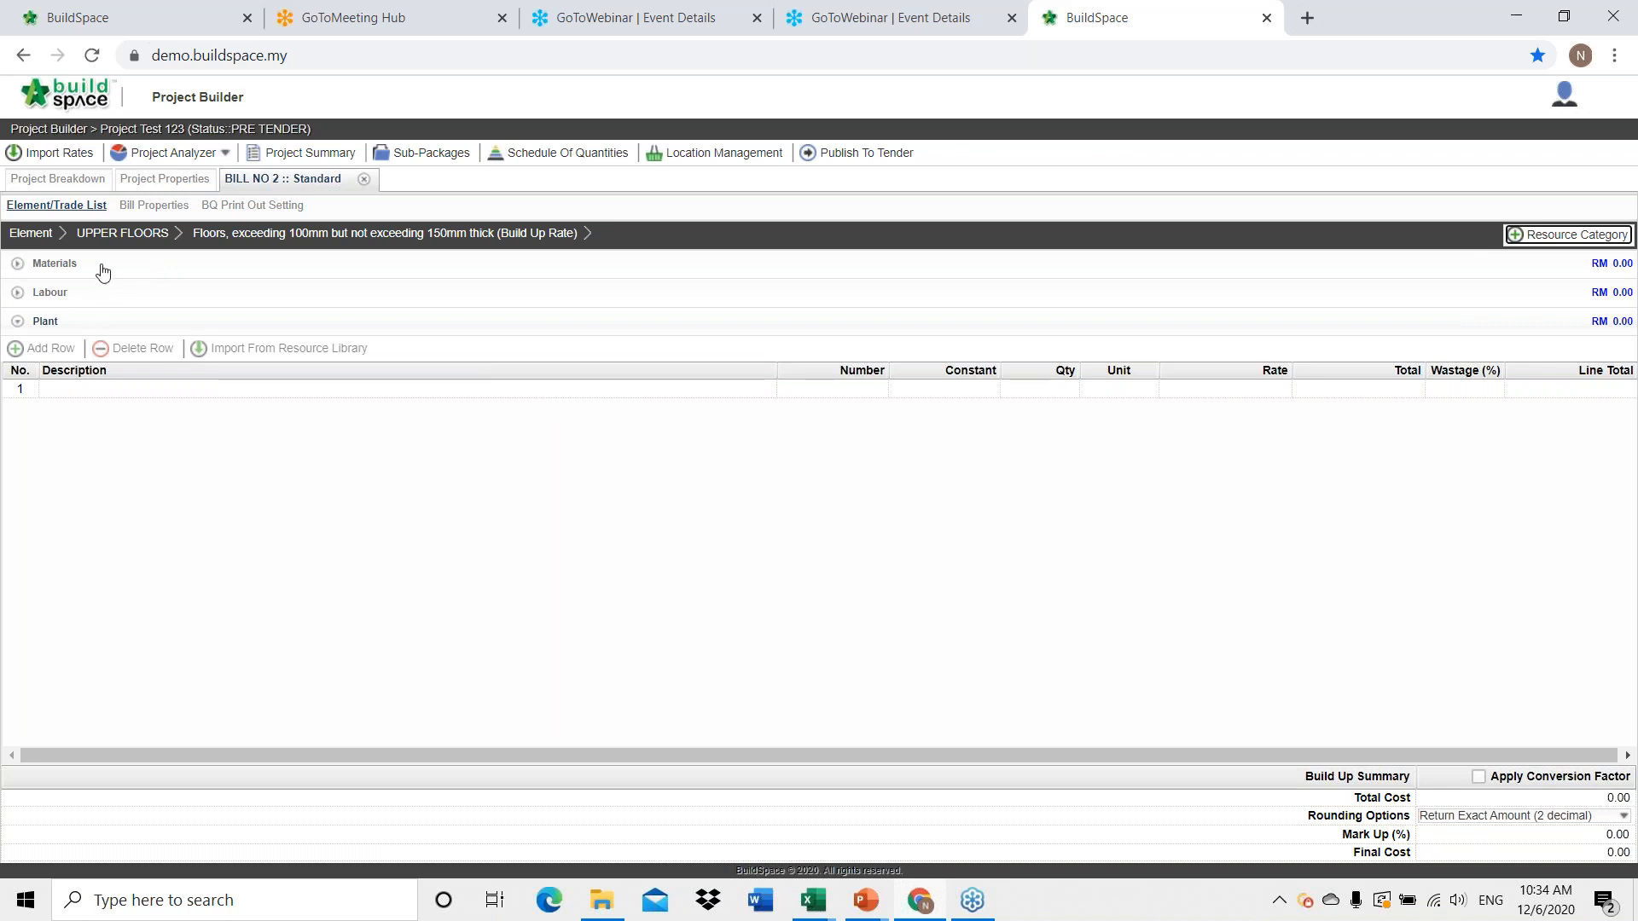
Import Concrete Grade 25 from the resource library's Vibrated Reinforced Concrete trade into Materials and set its quantity to 1.
{"action": "left_click", "coordinate": [102, 268]}
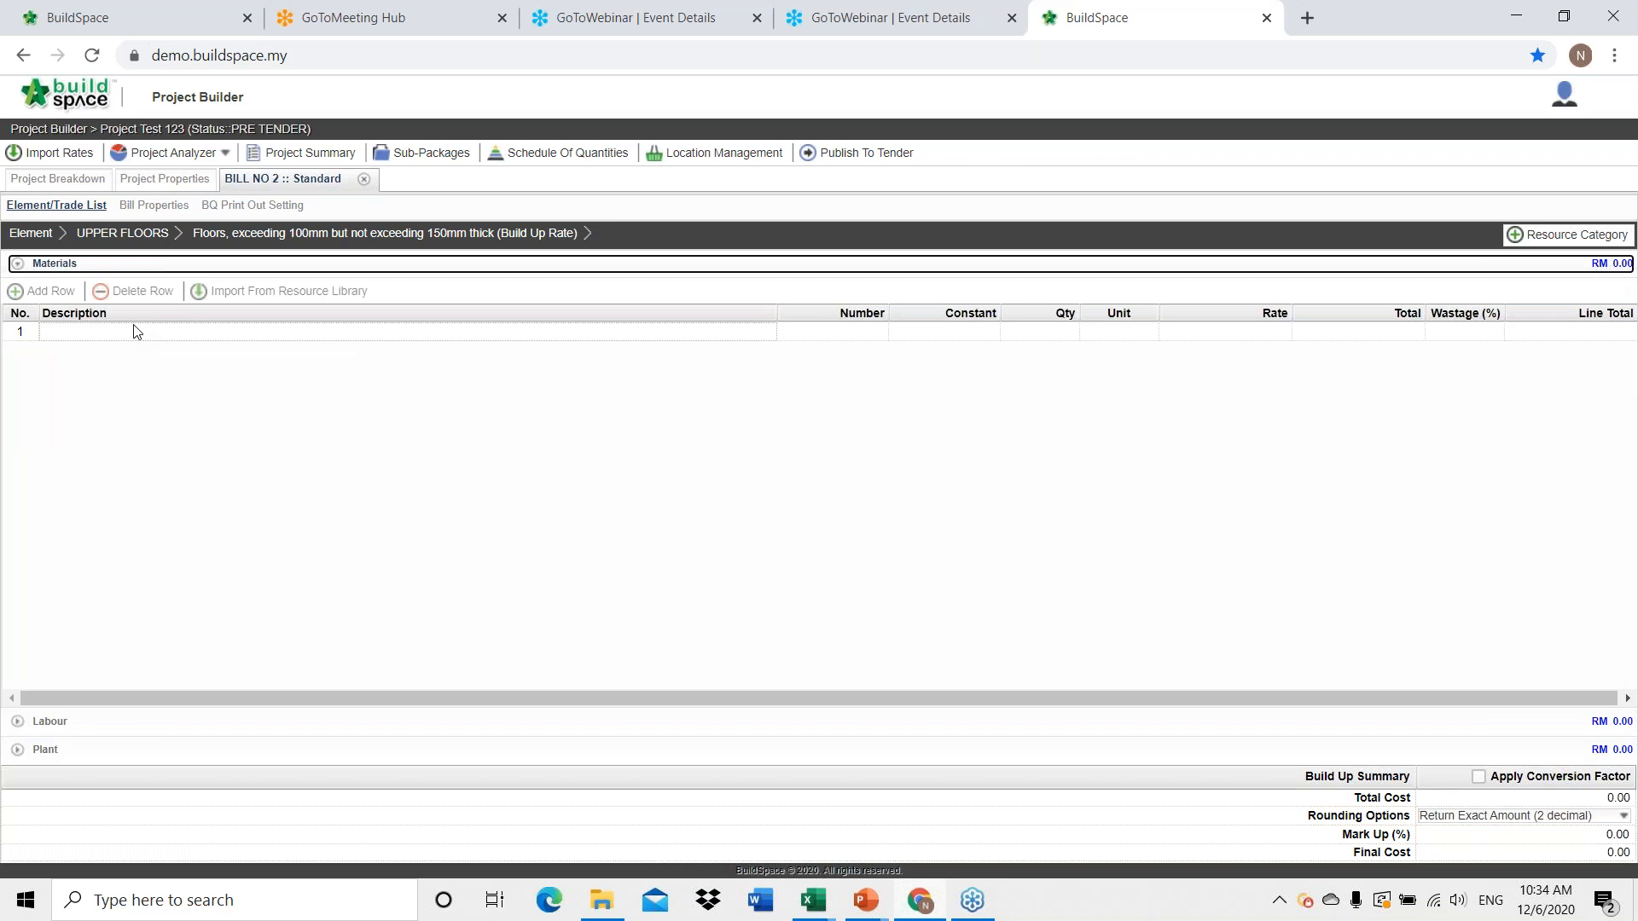
{"action": "left_click", "coordinate": [134, 331]}
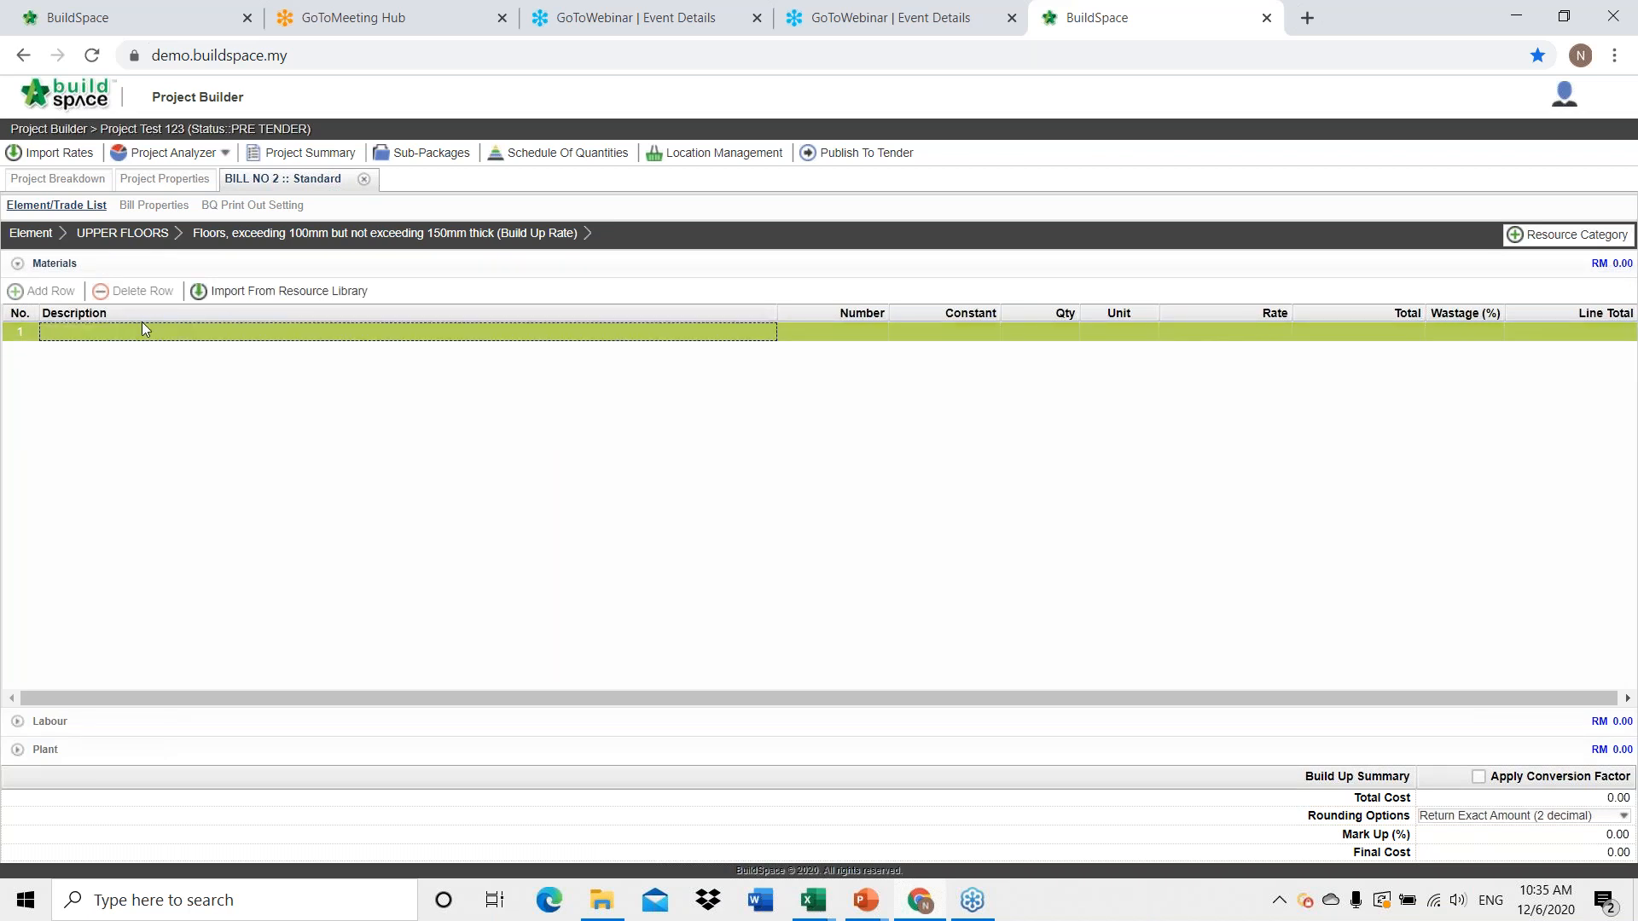
{"action": "left_click", "coordinate": [230, 291]}
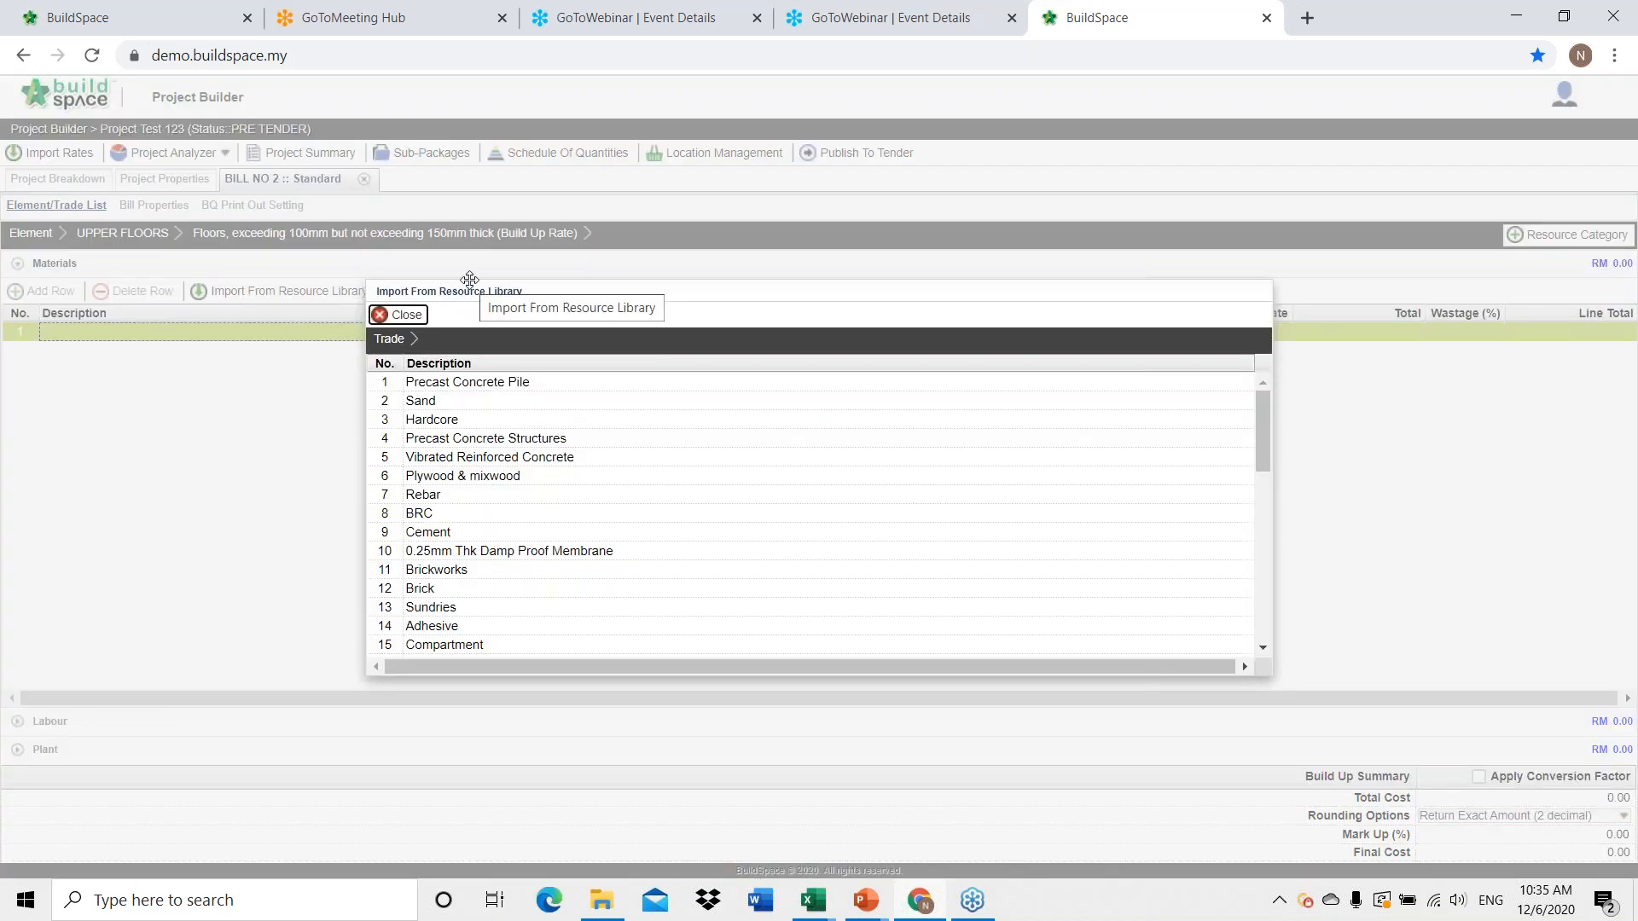
{"action": "left_click", "coordinate": [435, 457]}
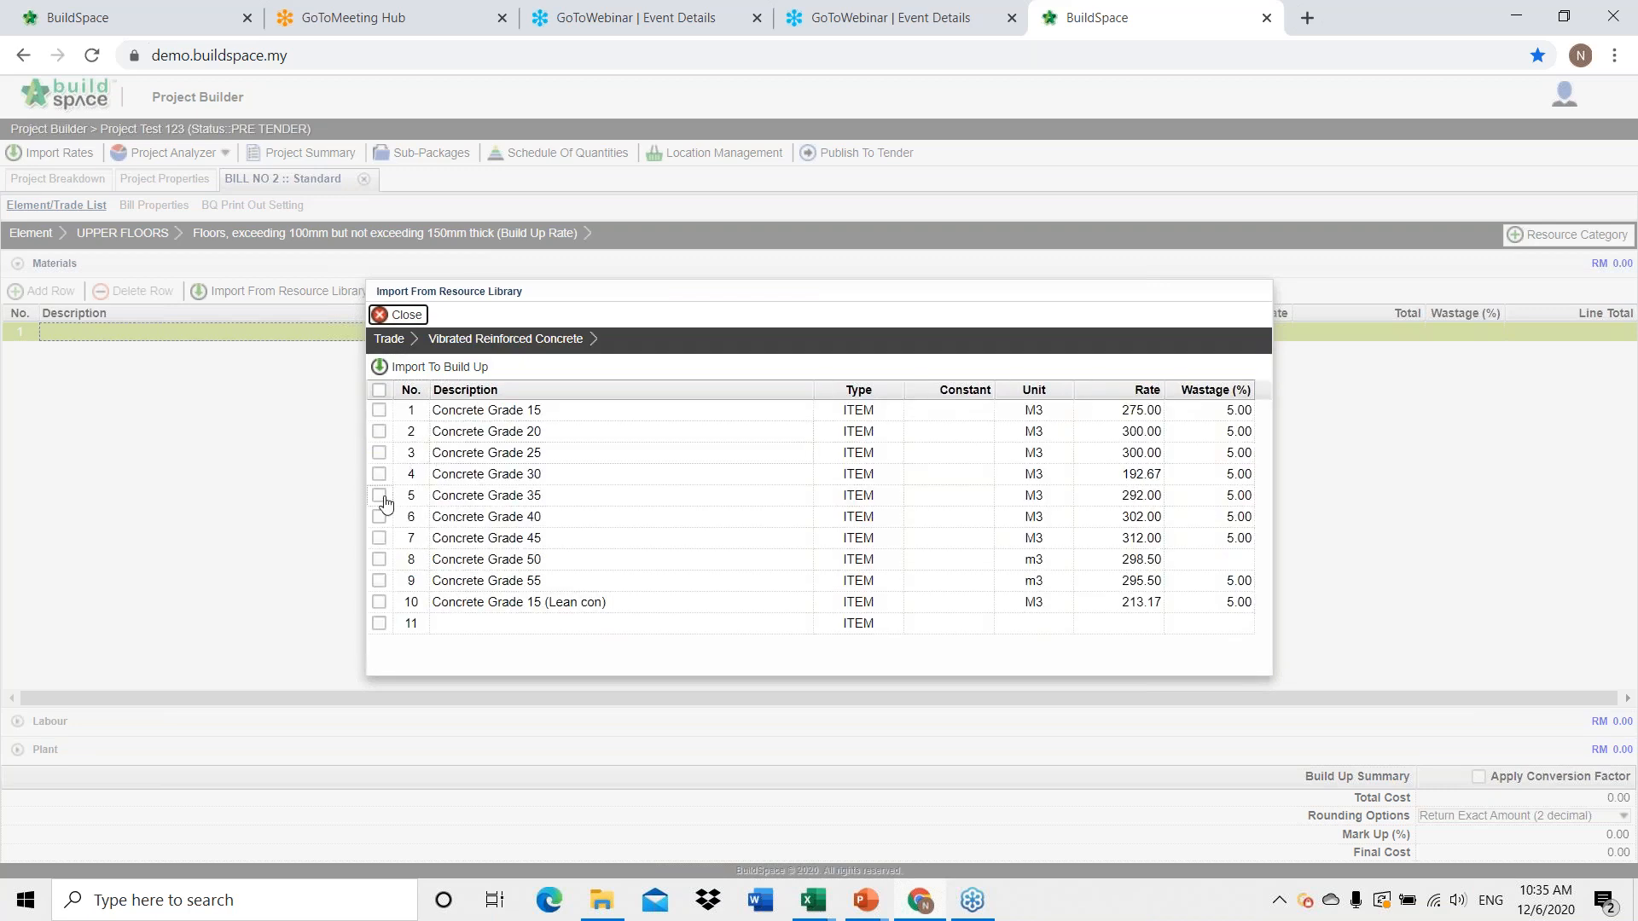
{"action": "left_click", "coordinate": [379, 452]}
{"action": "left_click", "coordinate": [417, 370]}
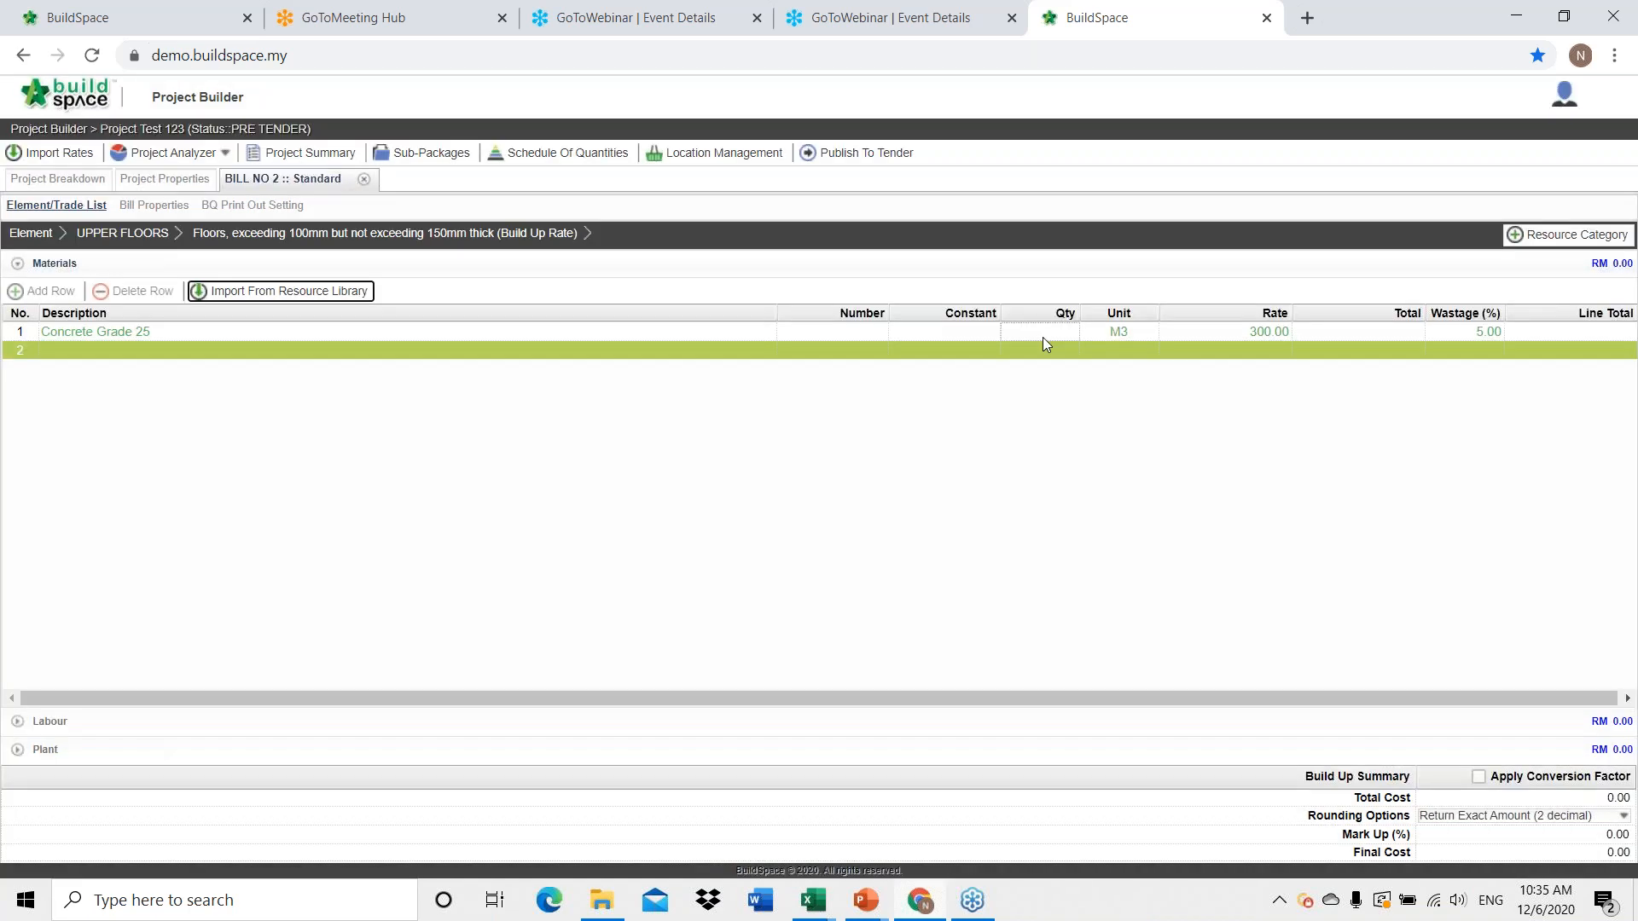
{"action": "left_click", "coordinate": [1044, 335]}
{"action": "left_click", "coordinate": [1047, 337]}
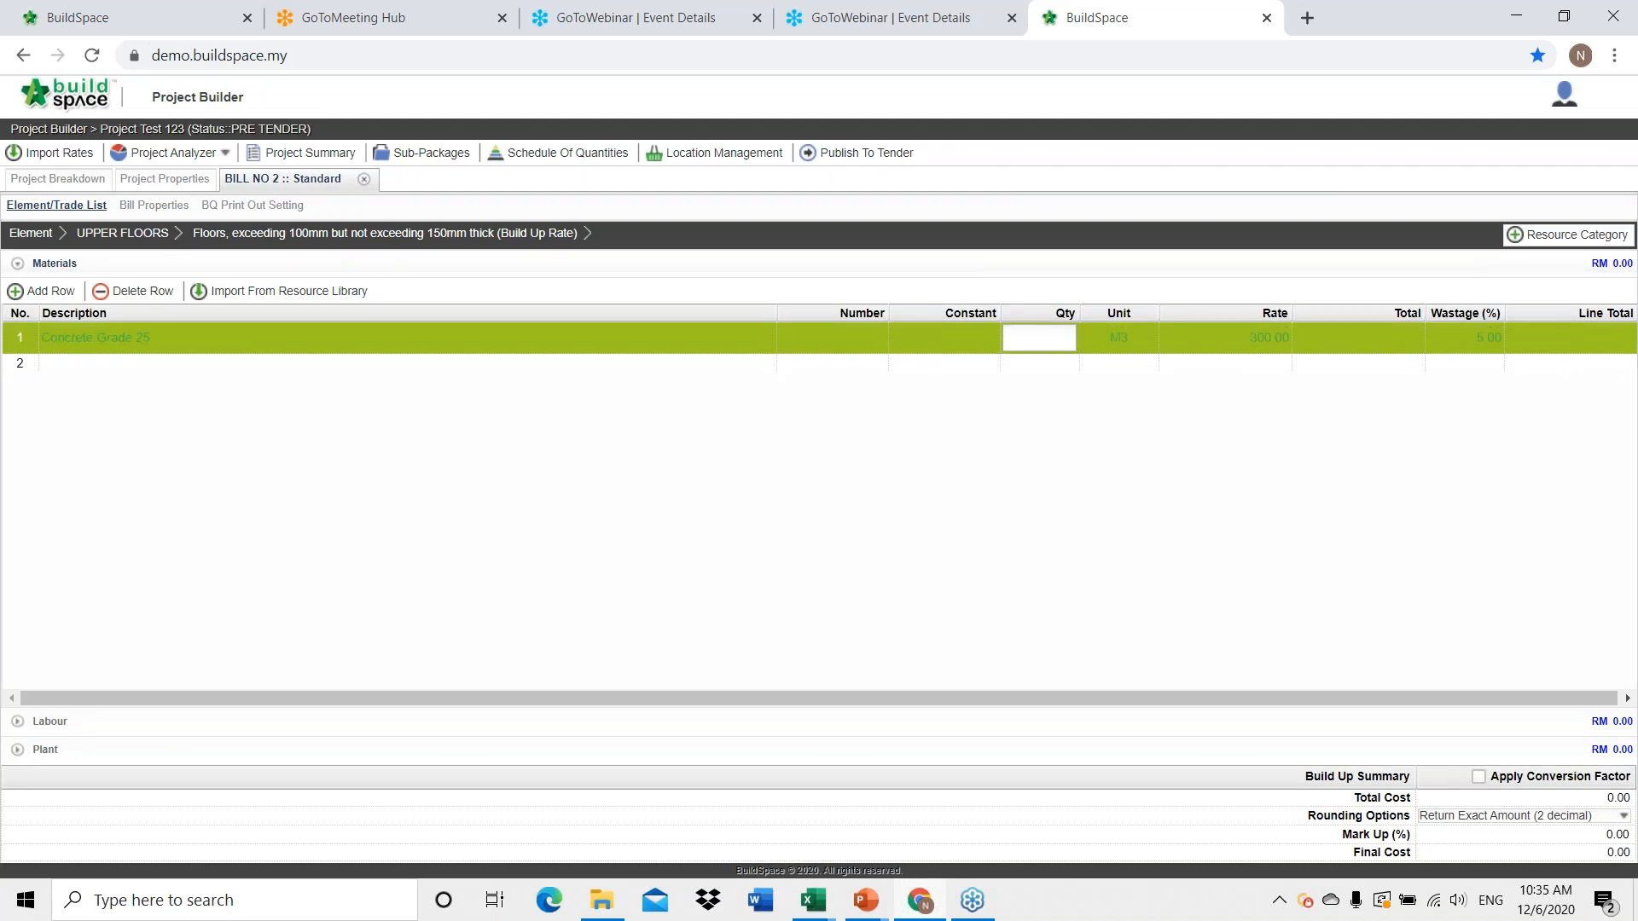
{"action": "type", "text": "1"}
{"action": "key", "text": "Return"}
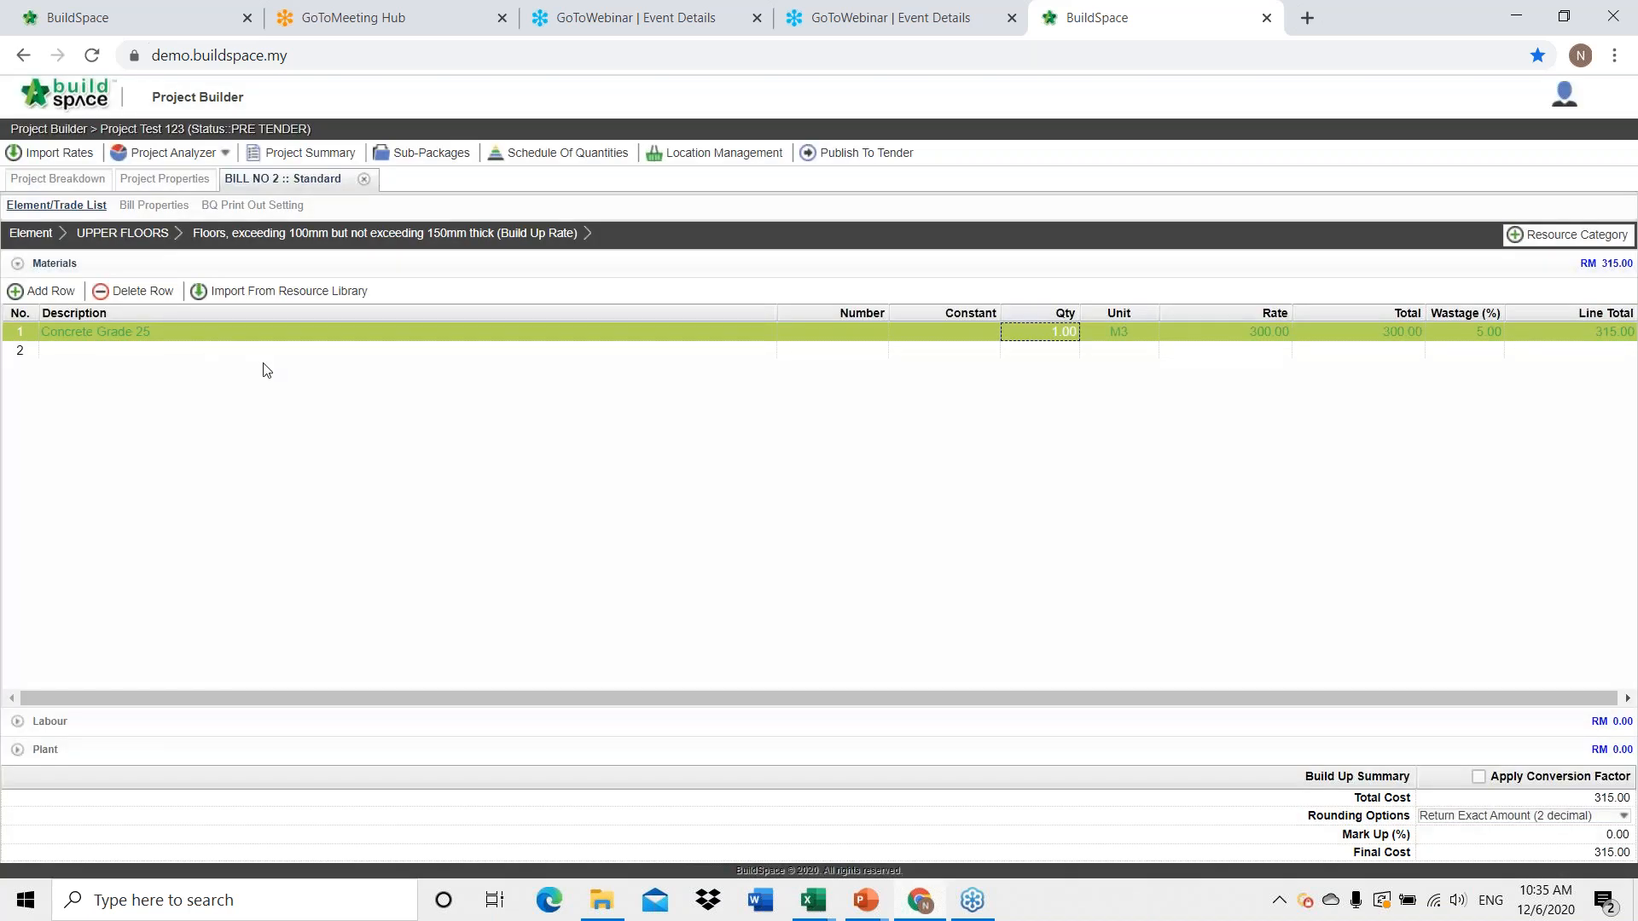
Import Labour concrete from the resource library's Vibrated Reinforced Concrete trade into Labour and set its quantity to 1.
{"action": "left_click", "coordinate": [46, 721]}
{"action": "left_click", "coordinate": [147, 367]}
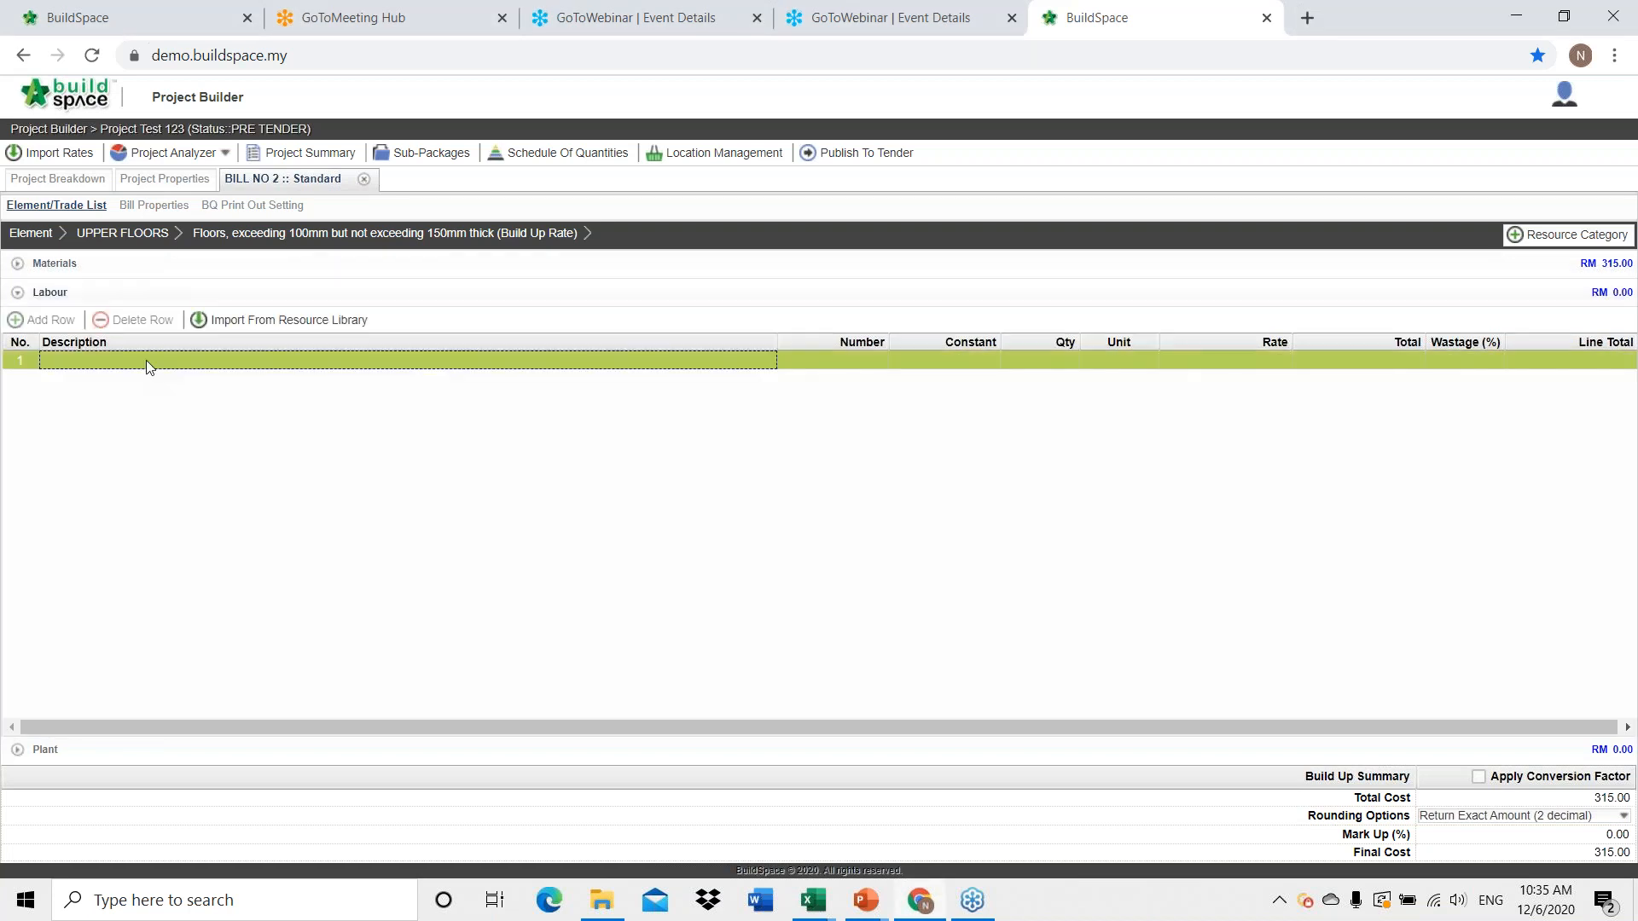
{"action": "left_click", "coordinate": [246, 321]}
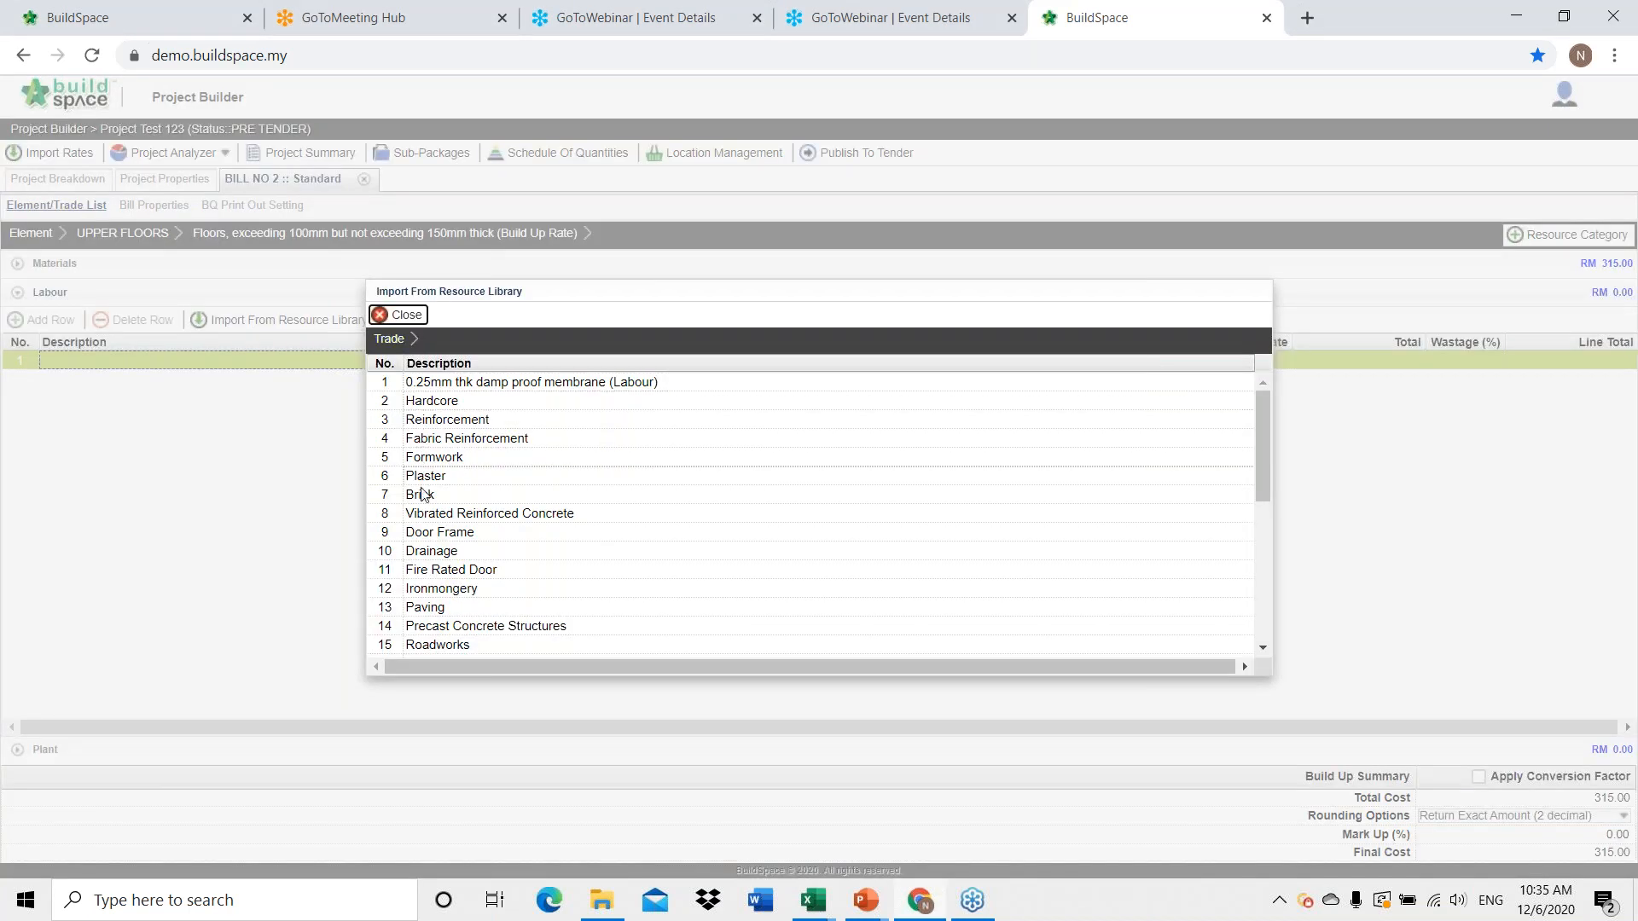
{"action": "left_click", "coordinate": [427, 514]}
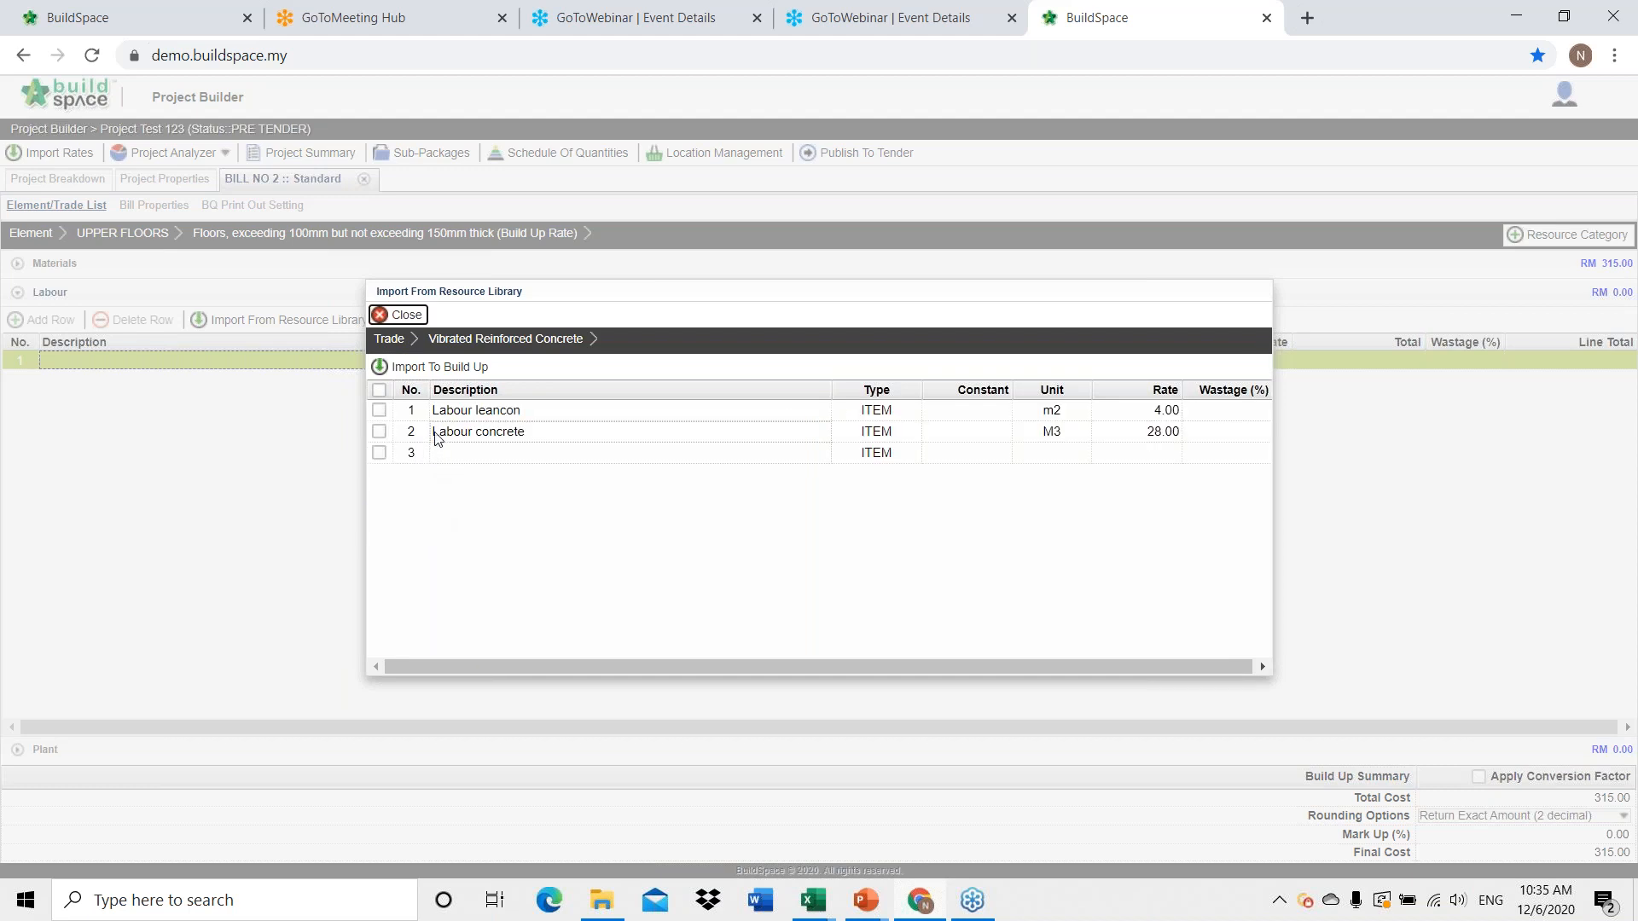
{"action": "left_click", "coordinate": [379, 431]}
{"action": "left_click", "coordinate": [425, 362]}
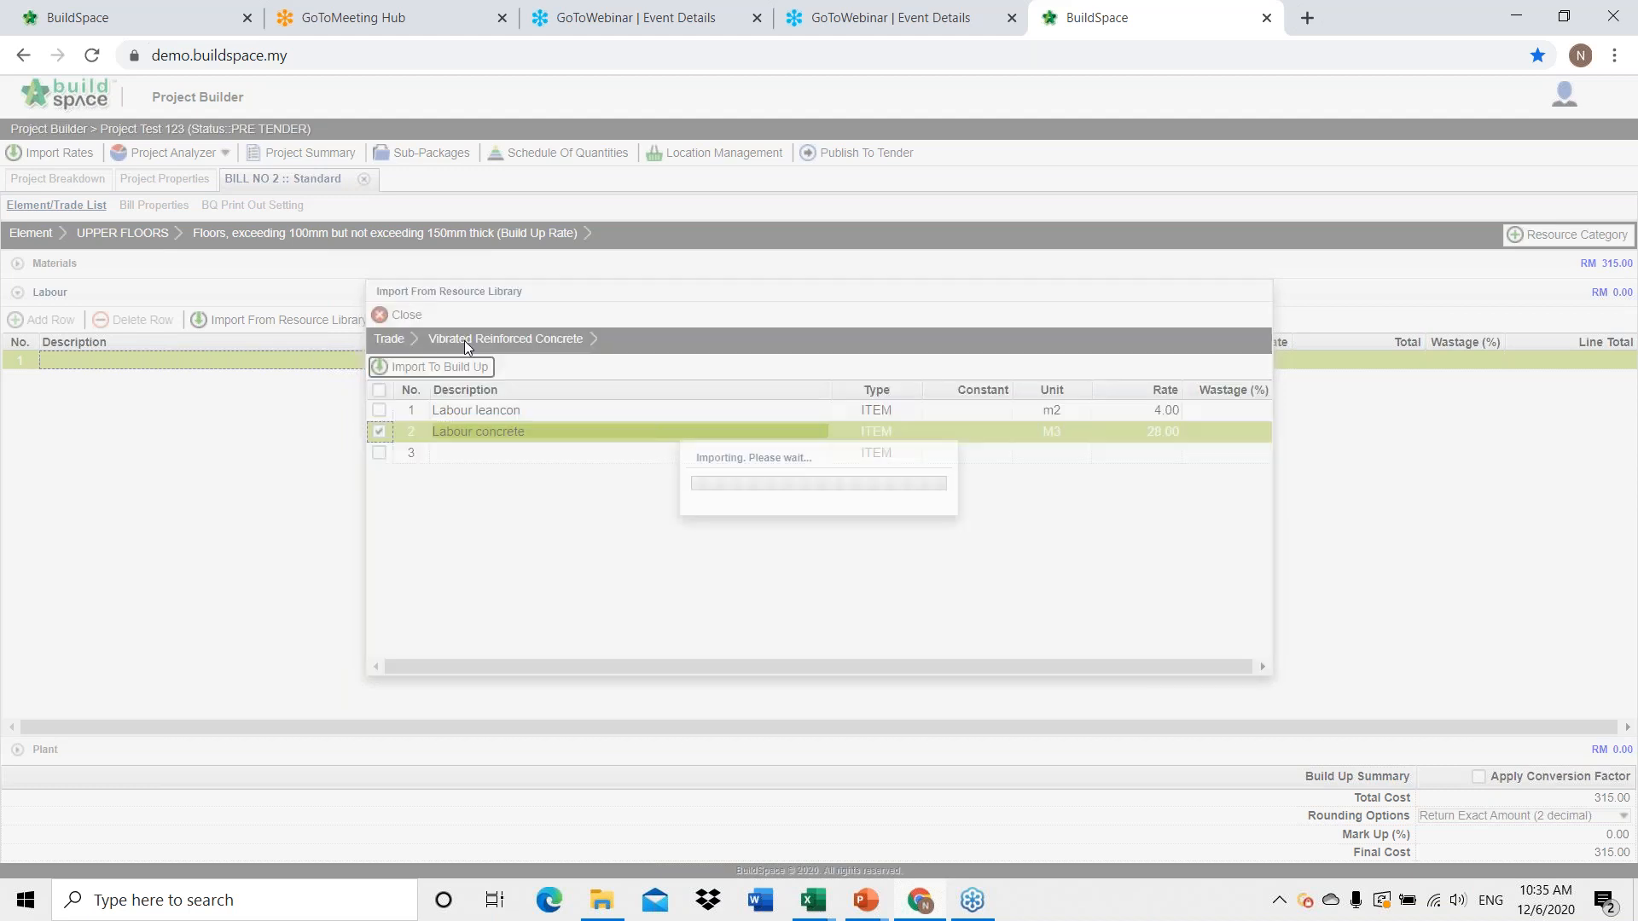
{"action": "left_click", "coordinate": [1036, 357]}
{"action": "left_click", "coordinate": [1037, 356]}
{"action": "type", "text": "1"}
{"action": "key", "text": "Return"}
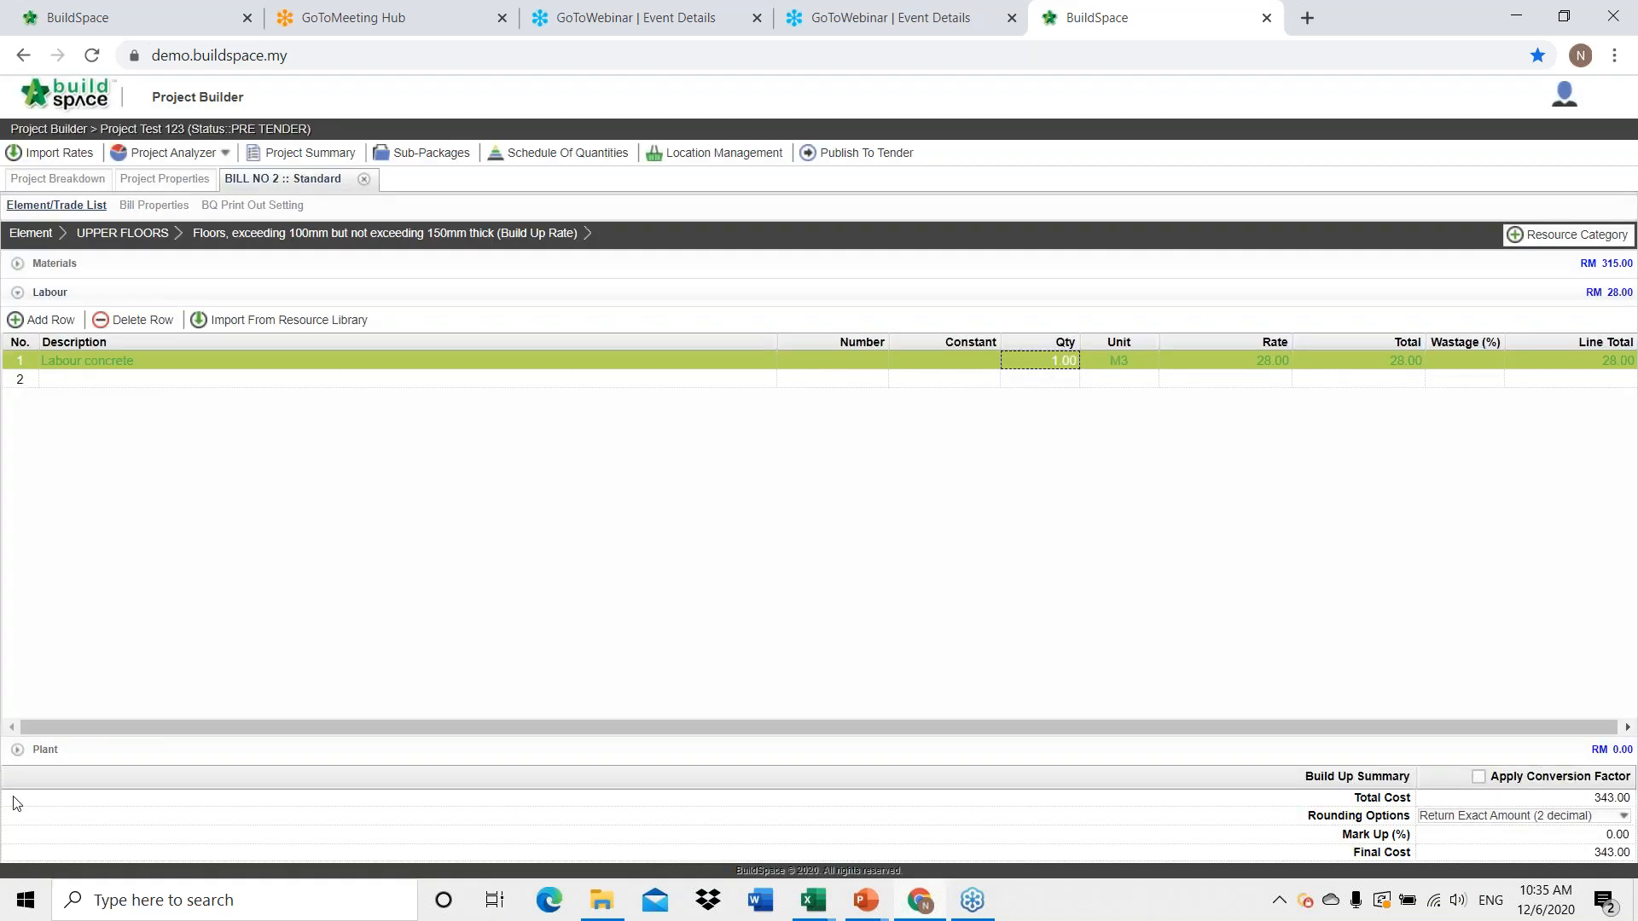
Import Mobile Crane from the library's Vibrated Reinforced Concrete trade into Plant with quantity 1, and return to the UPPER FLOORS items.
{"action": "left_click", "coordinate": [82, 756]}
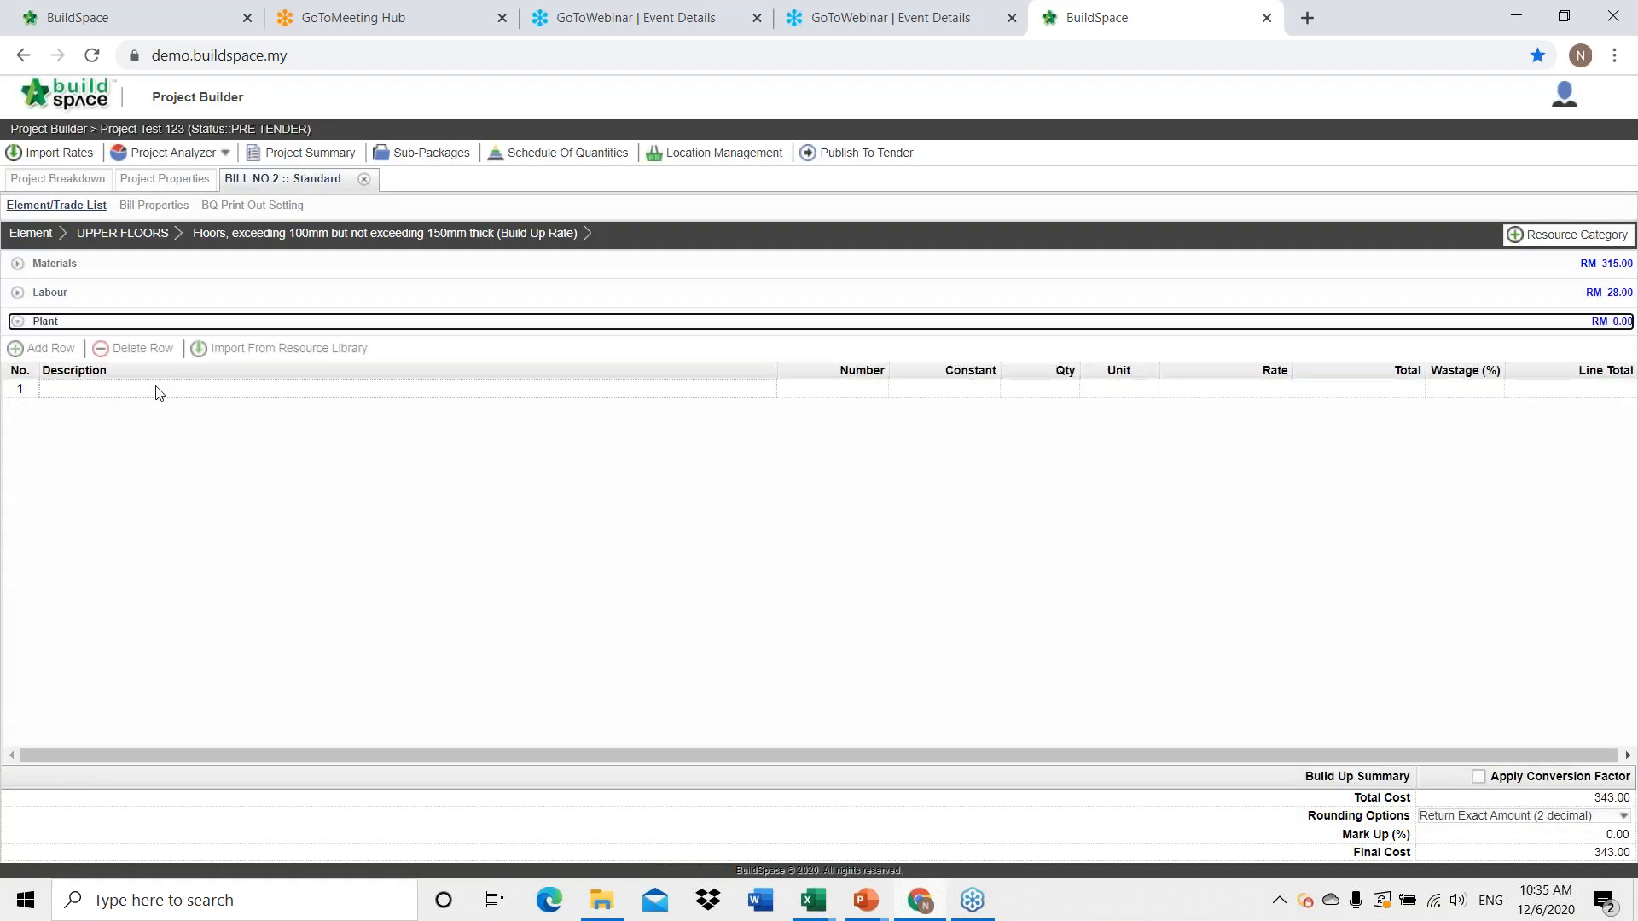
{"action": "left_click", "coordinate": [236, 348]}
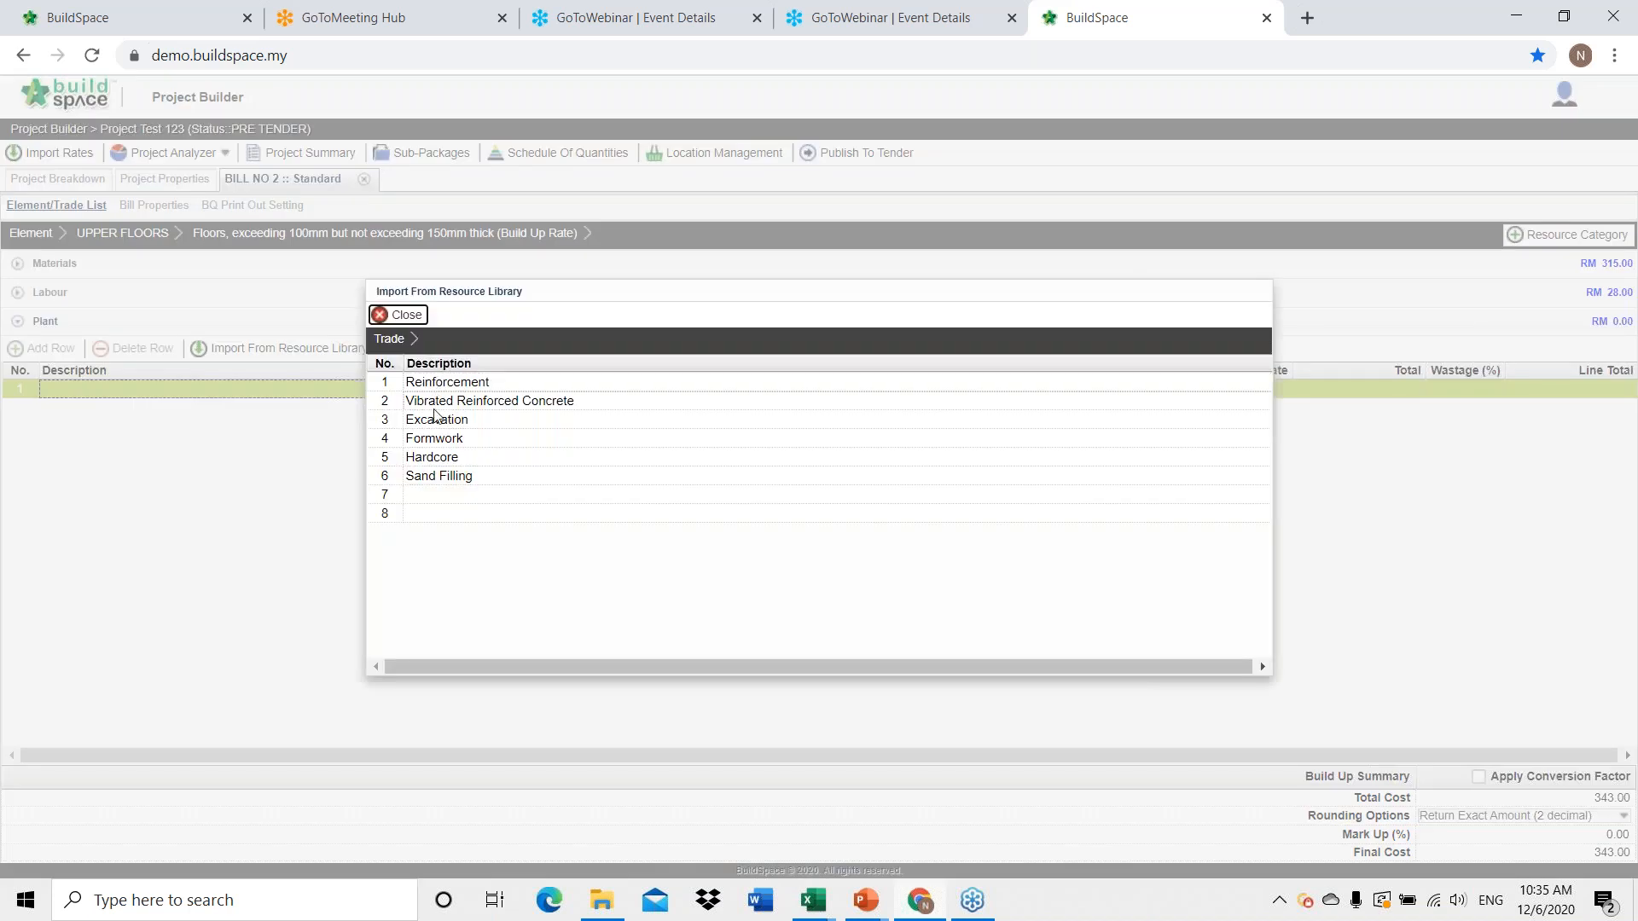
{"action": "left_click", "coordinate": [442, 403]}
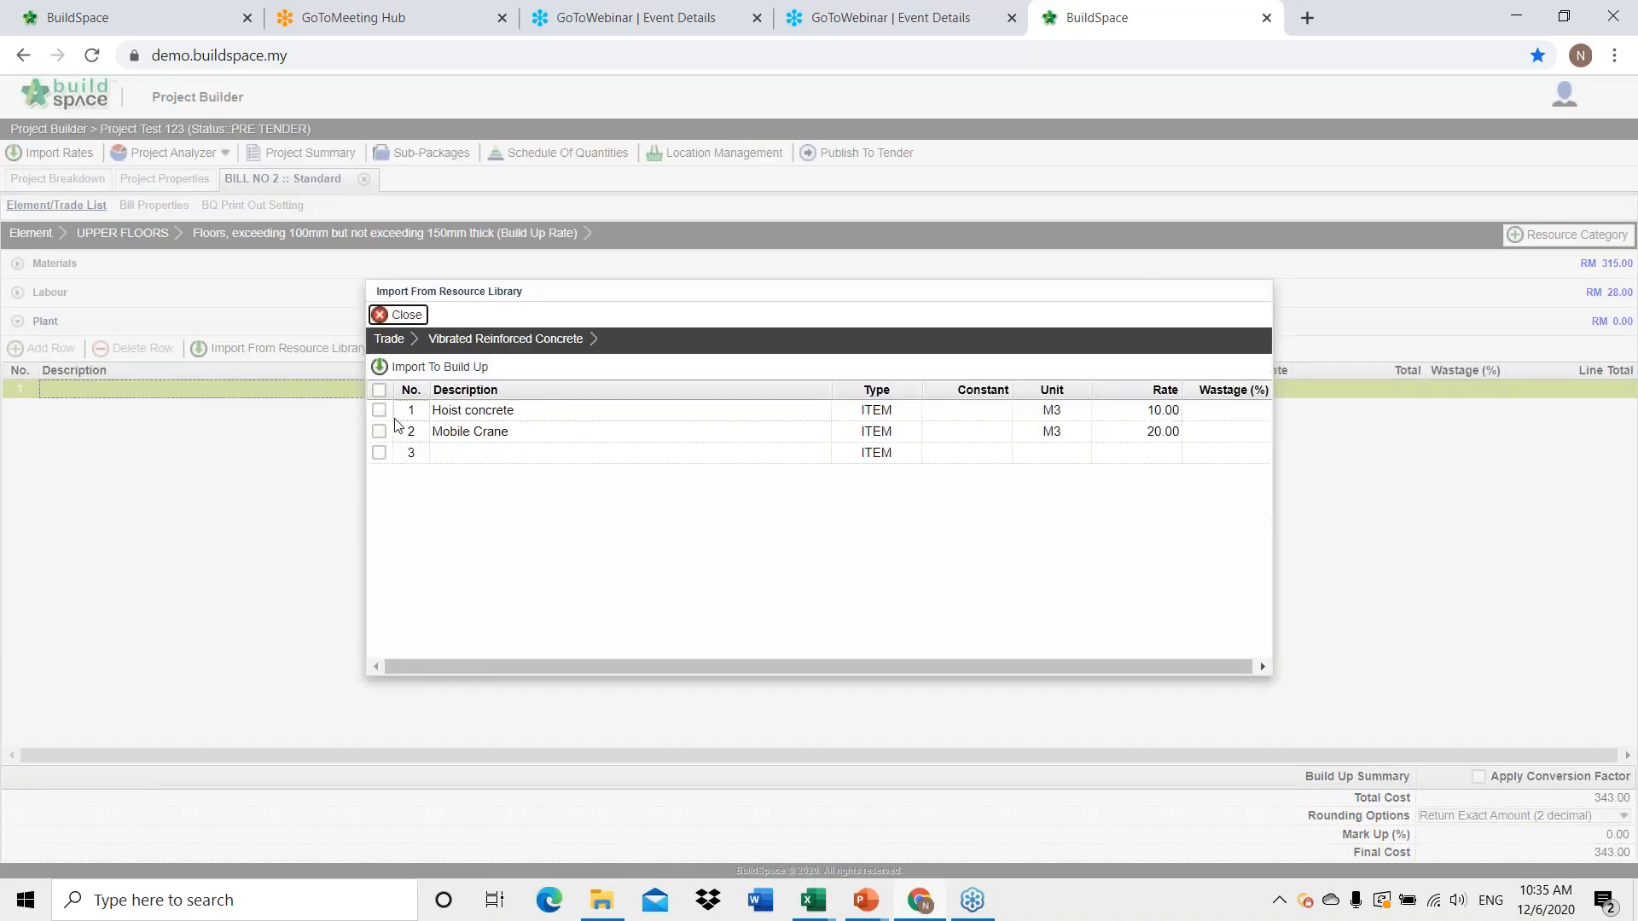
{"action": "left_click", "coordinate": [379, 432]}
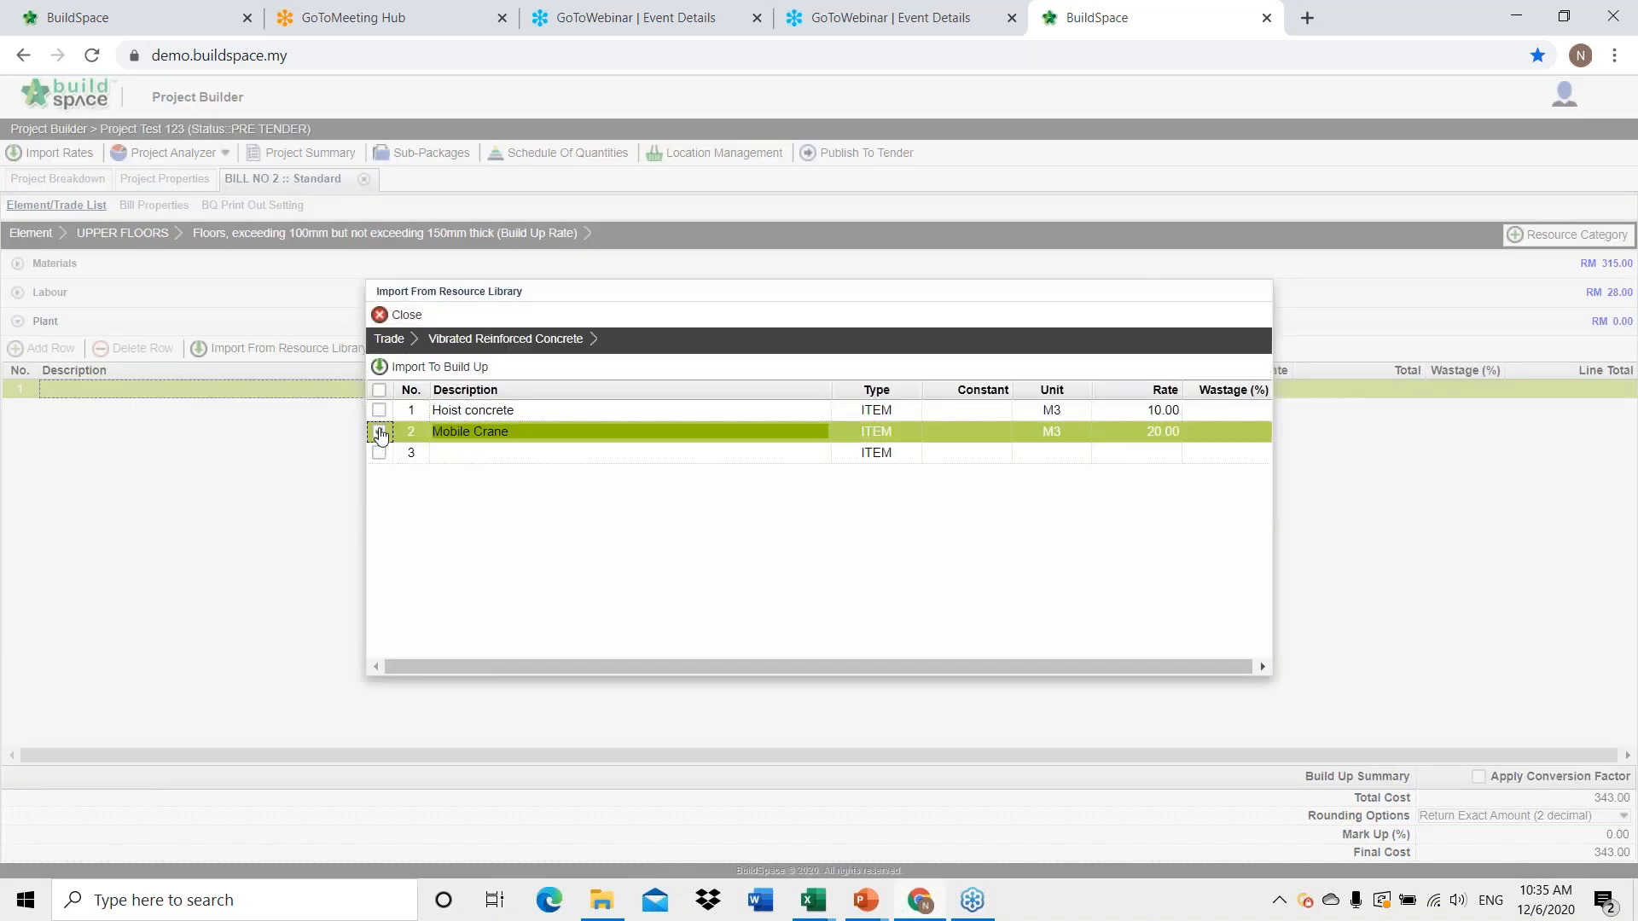
{"action": "left_click", "coordinate": [441, 367]}
{"action": "left_click", "coordinate": [1022, 392]}
{"action": "type", "text": "1"}
{"action": "key", "text": "Return"}
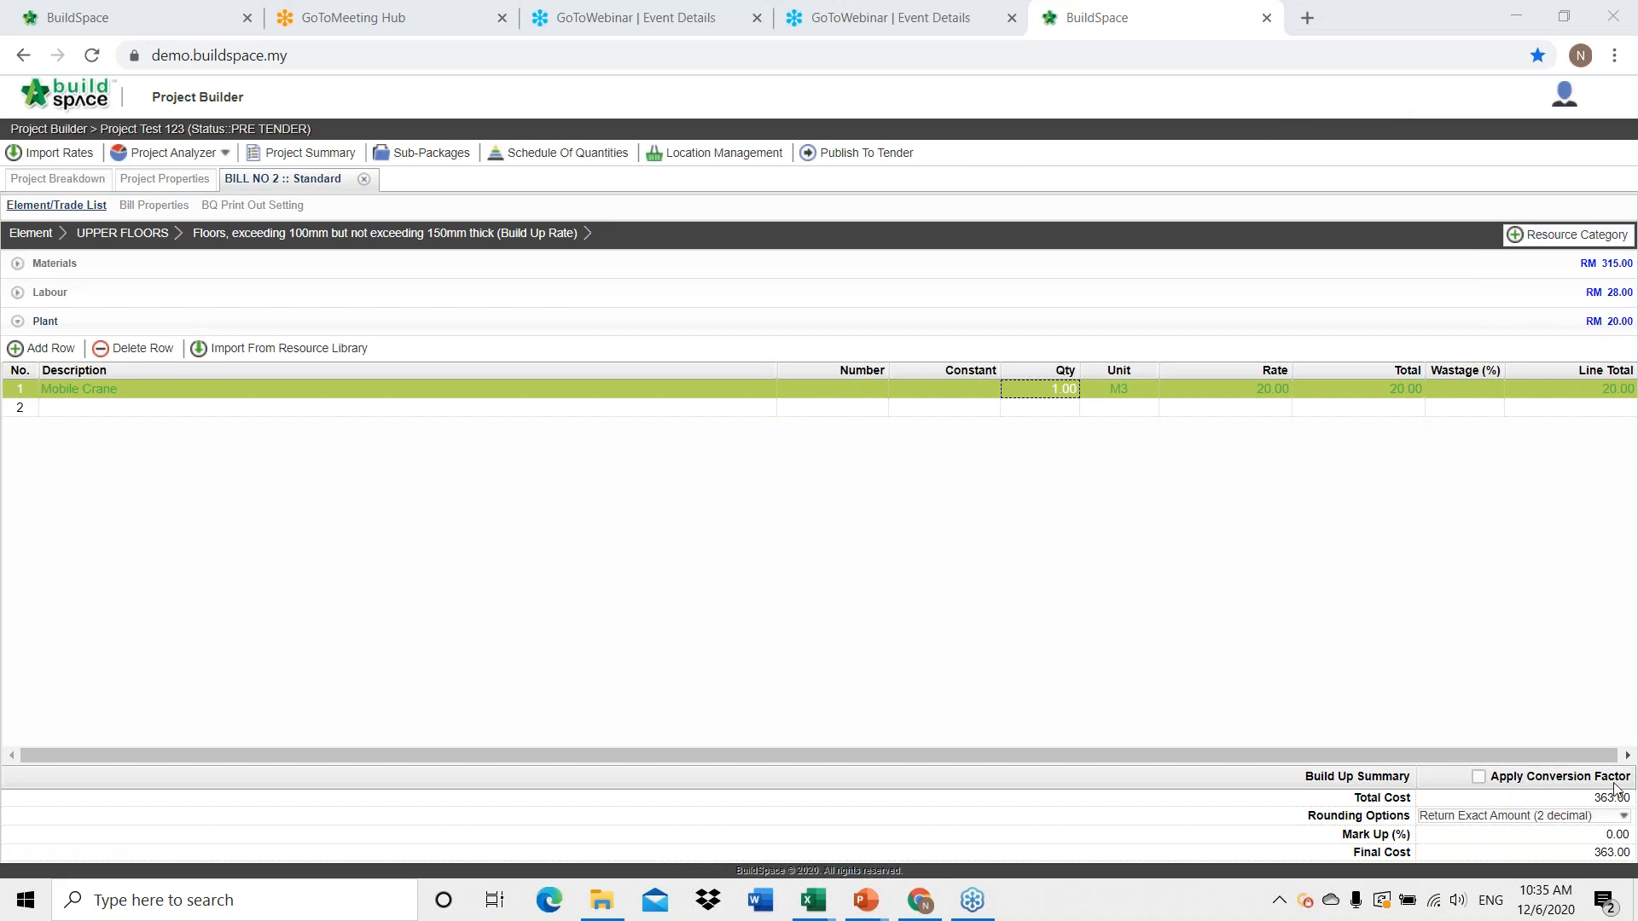
{"action": "left_click", "coordinate": [122, 233]}
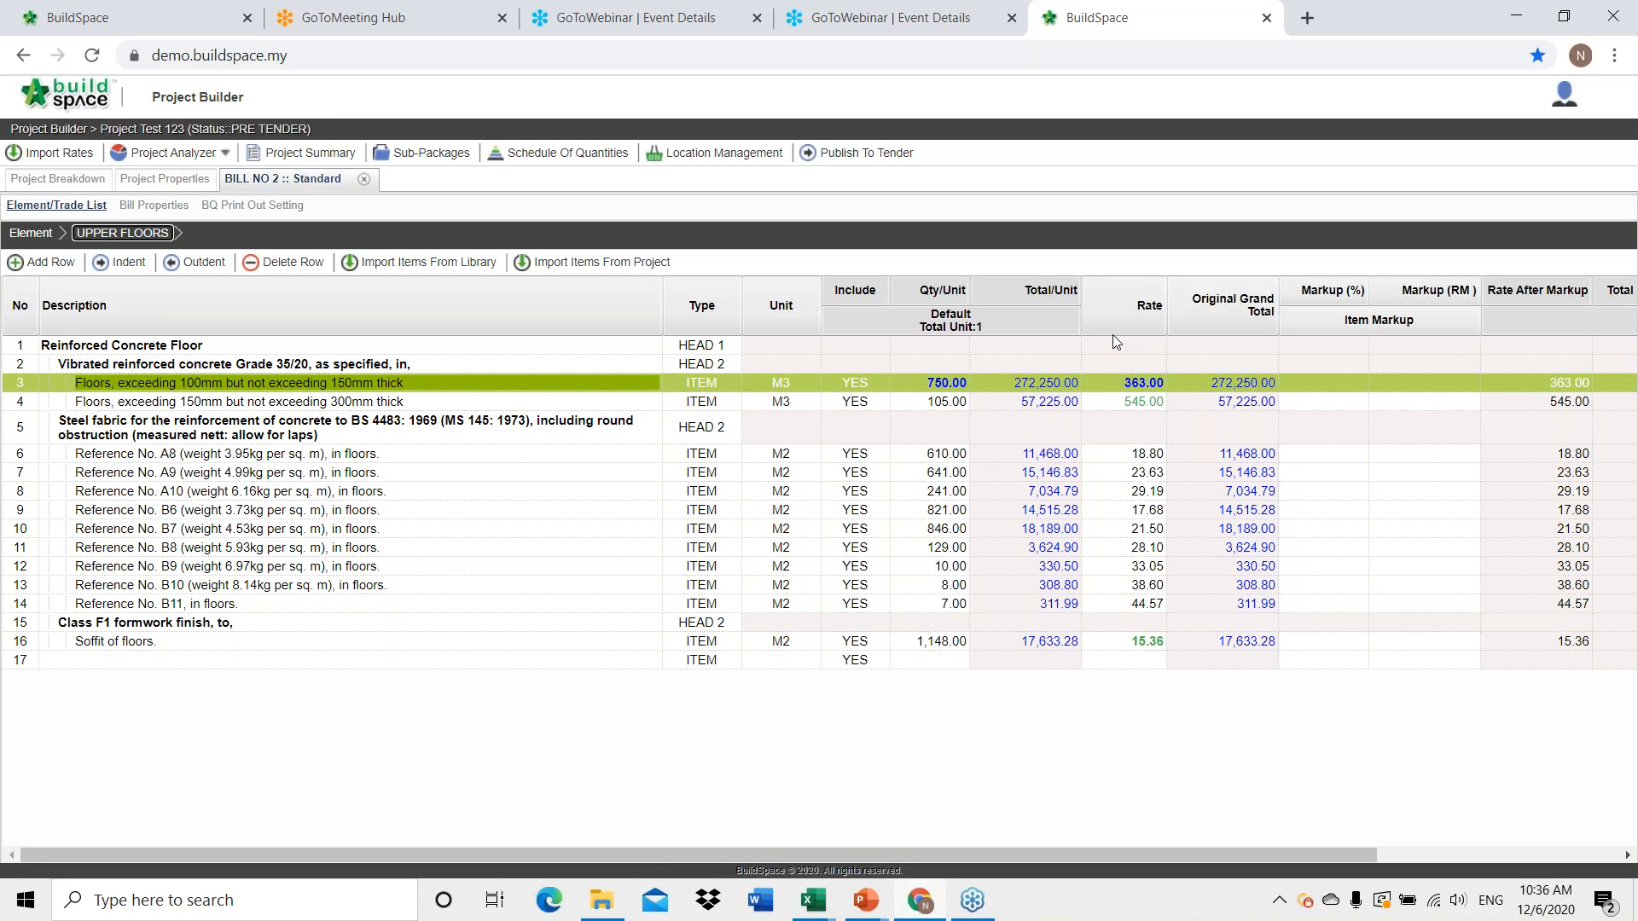
Switch to the buildspace.ddns.net browser tab, reload it and reopen Project Abc in Project Builder.
{"action": "left_click", "coordinate": [101, 10]}
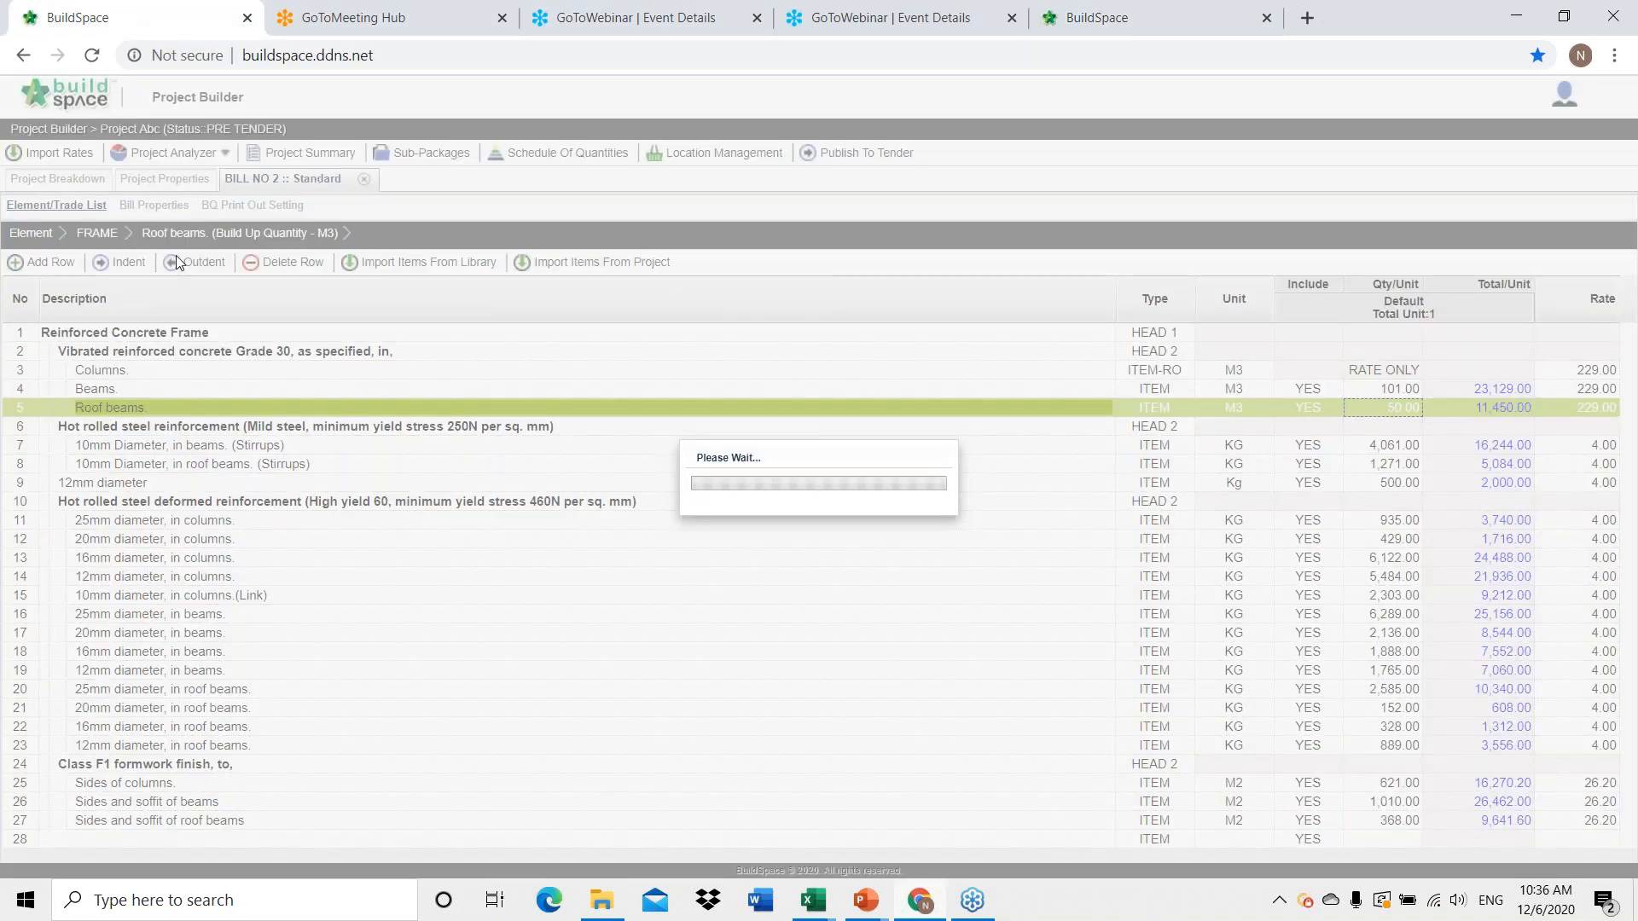
{"action": "left_click", "coordinate": [91, 55]}
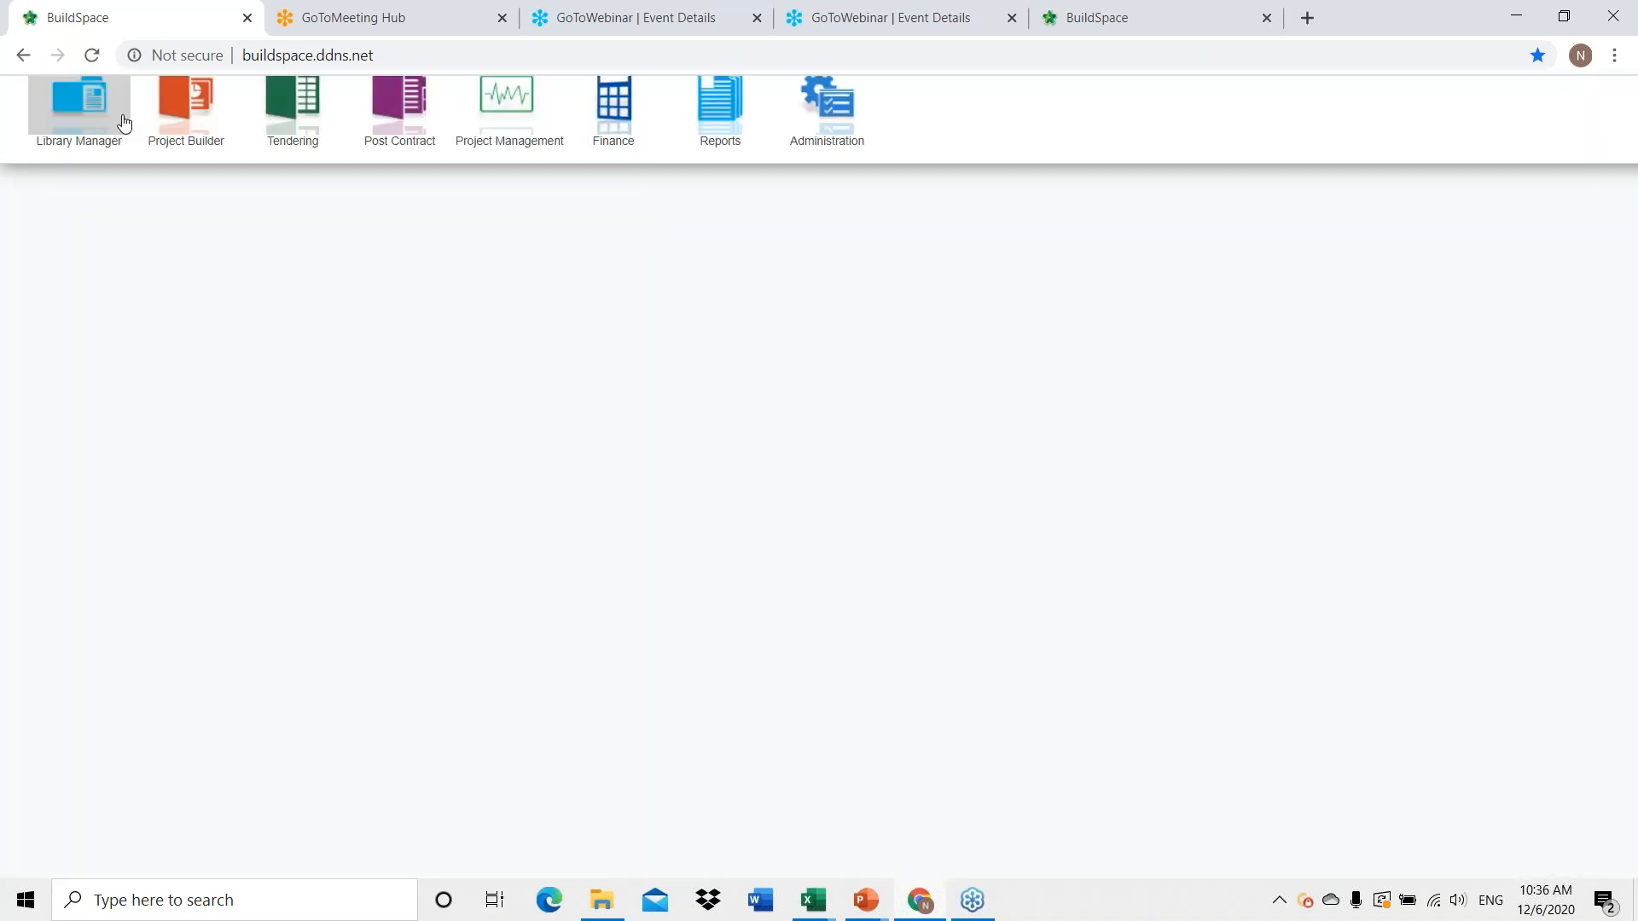
{"action": "left_click", "coordinate": [183, 109]}
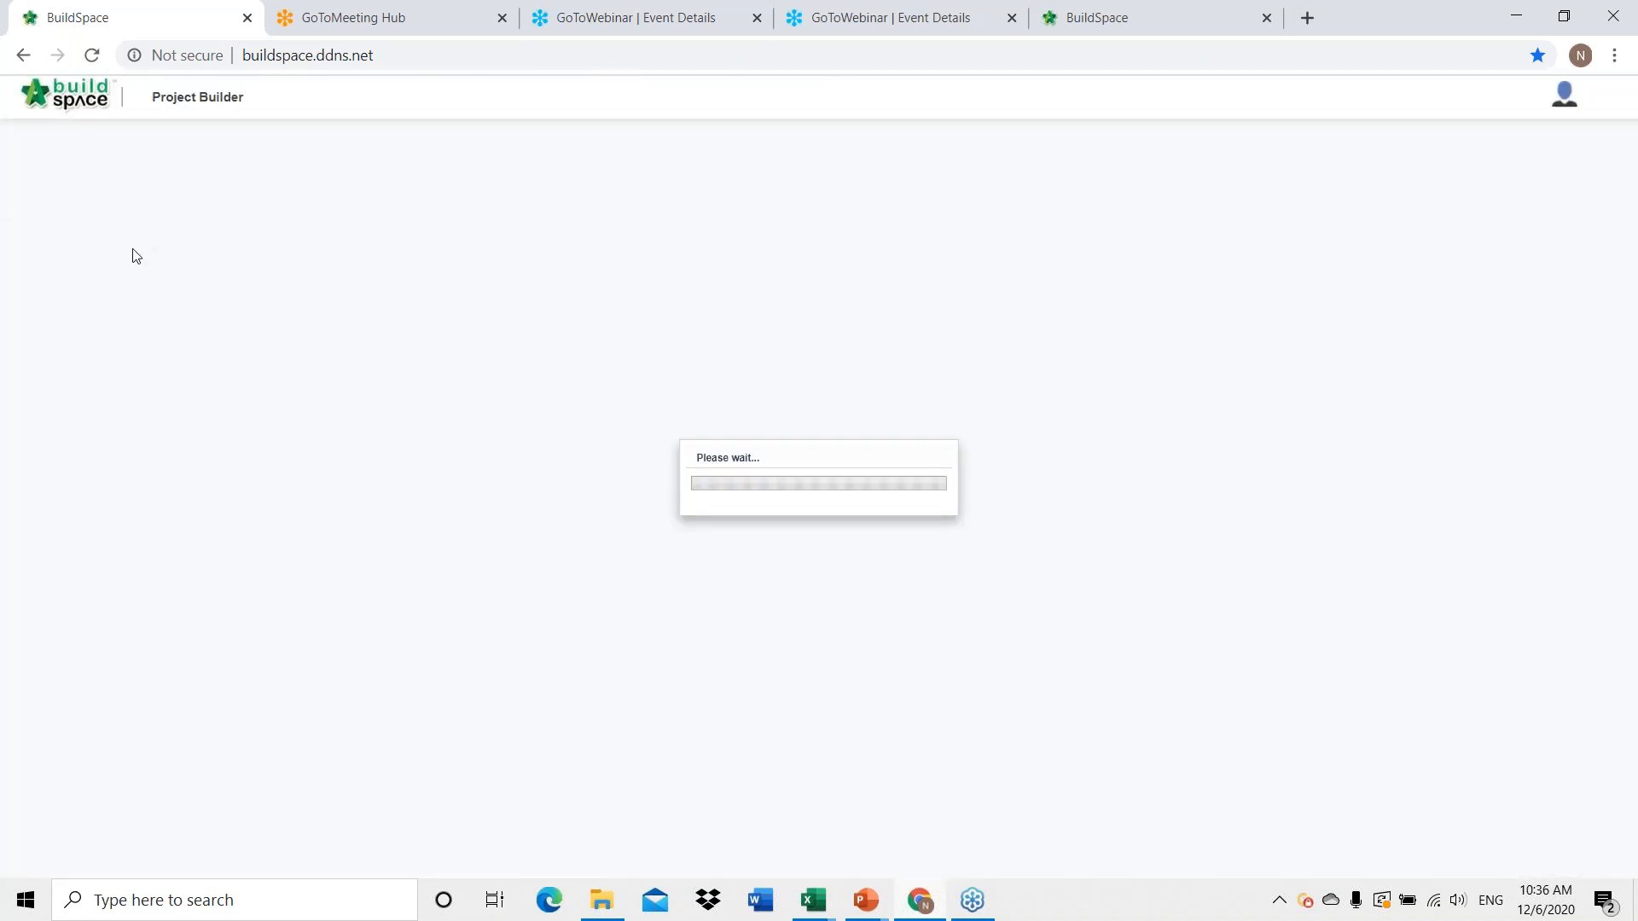
{"action": "double_click", "coordinate": [131, 220]}
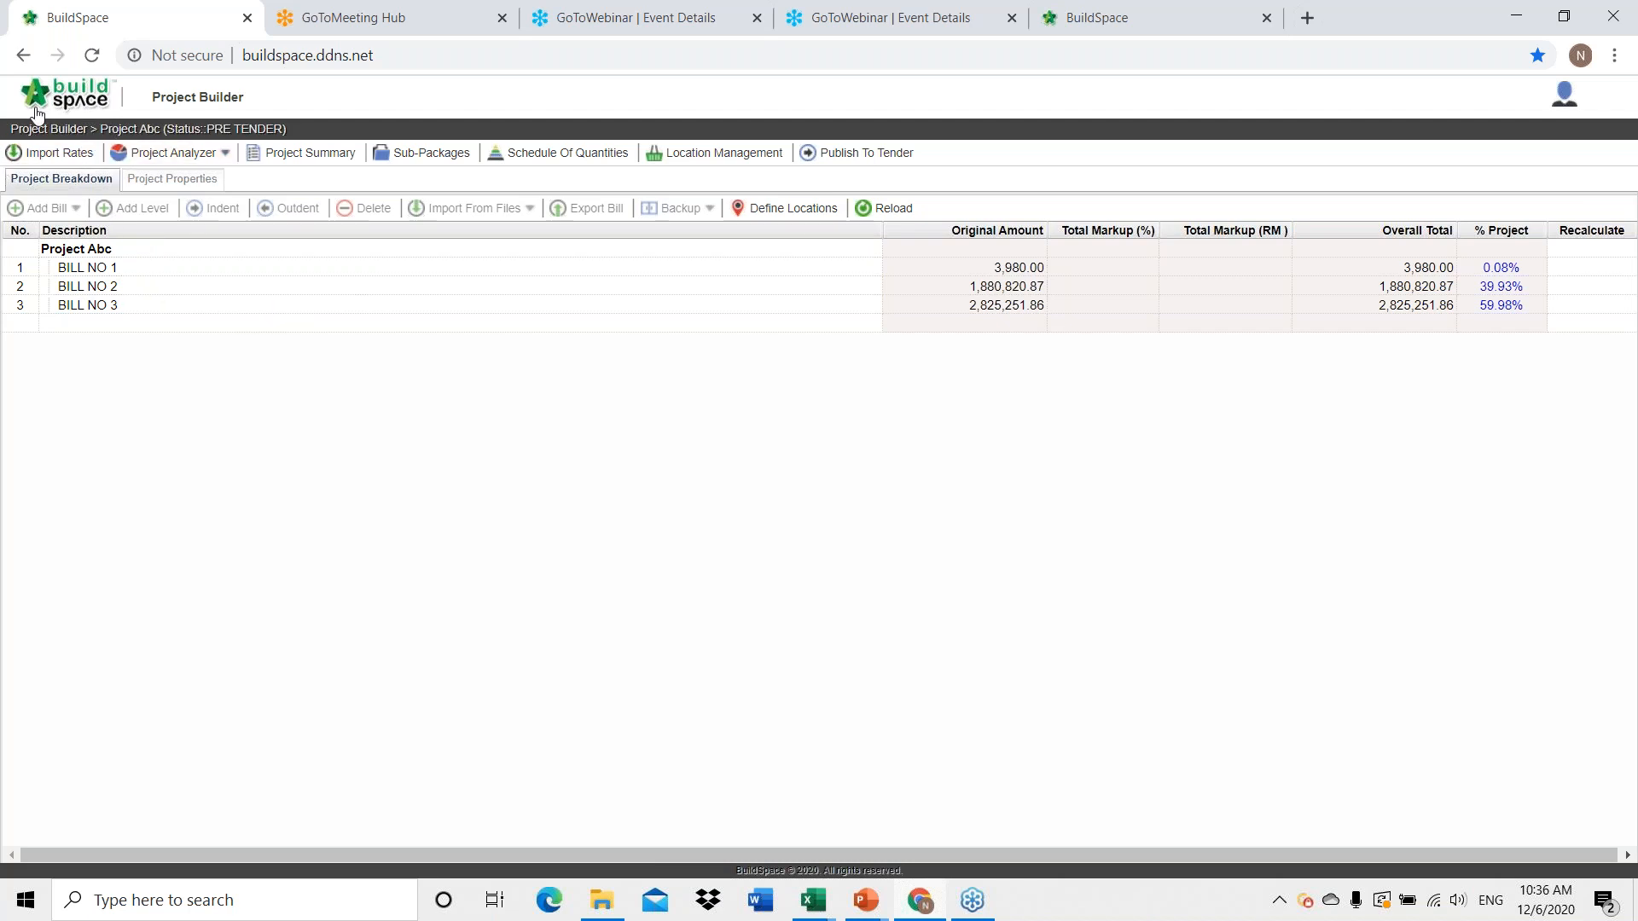
Start importing rates for Project Abc and open the FRAME element of BILL NO 2 as the target.
{"action": "left_click", "coordinate": [76, 155]}
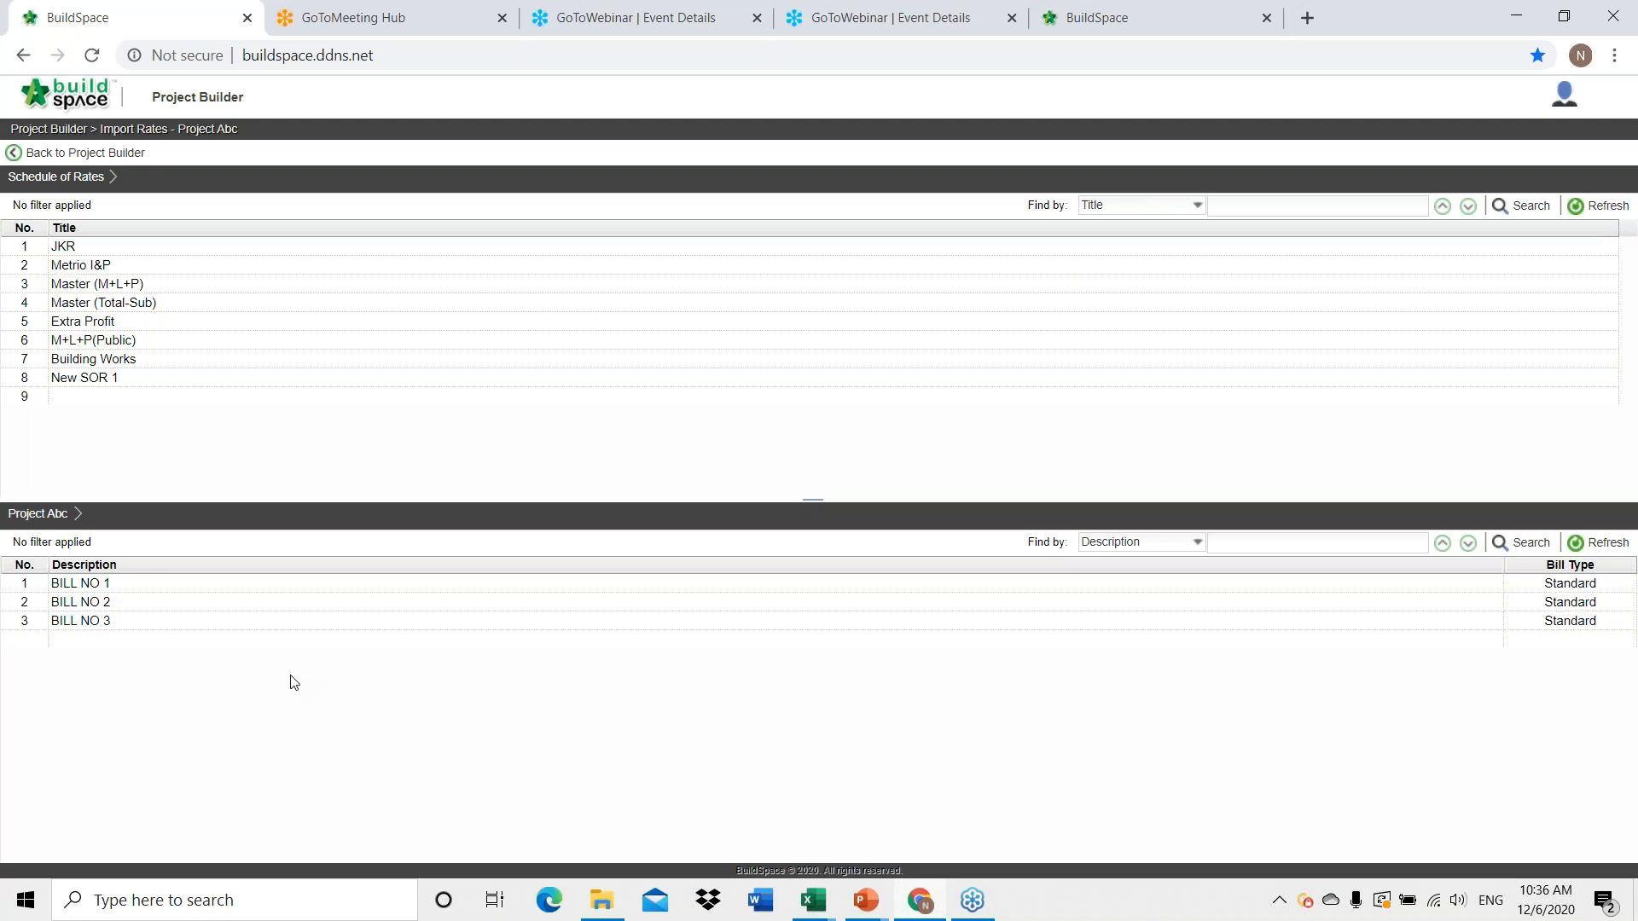
{"action": "double_click", "coordinate": [121, 603]}
{"action": "left_click", "coordinate": [119, 602]}
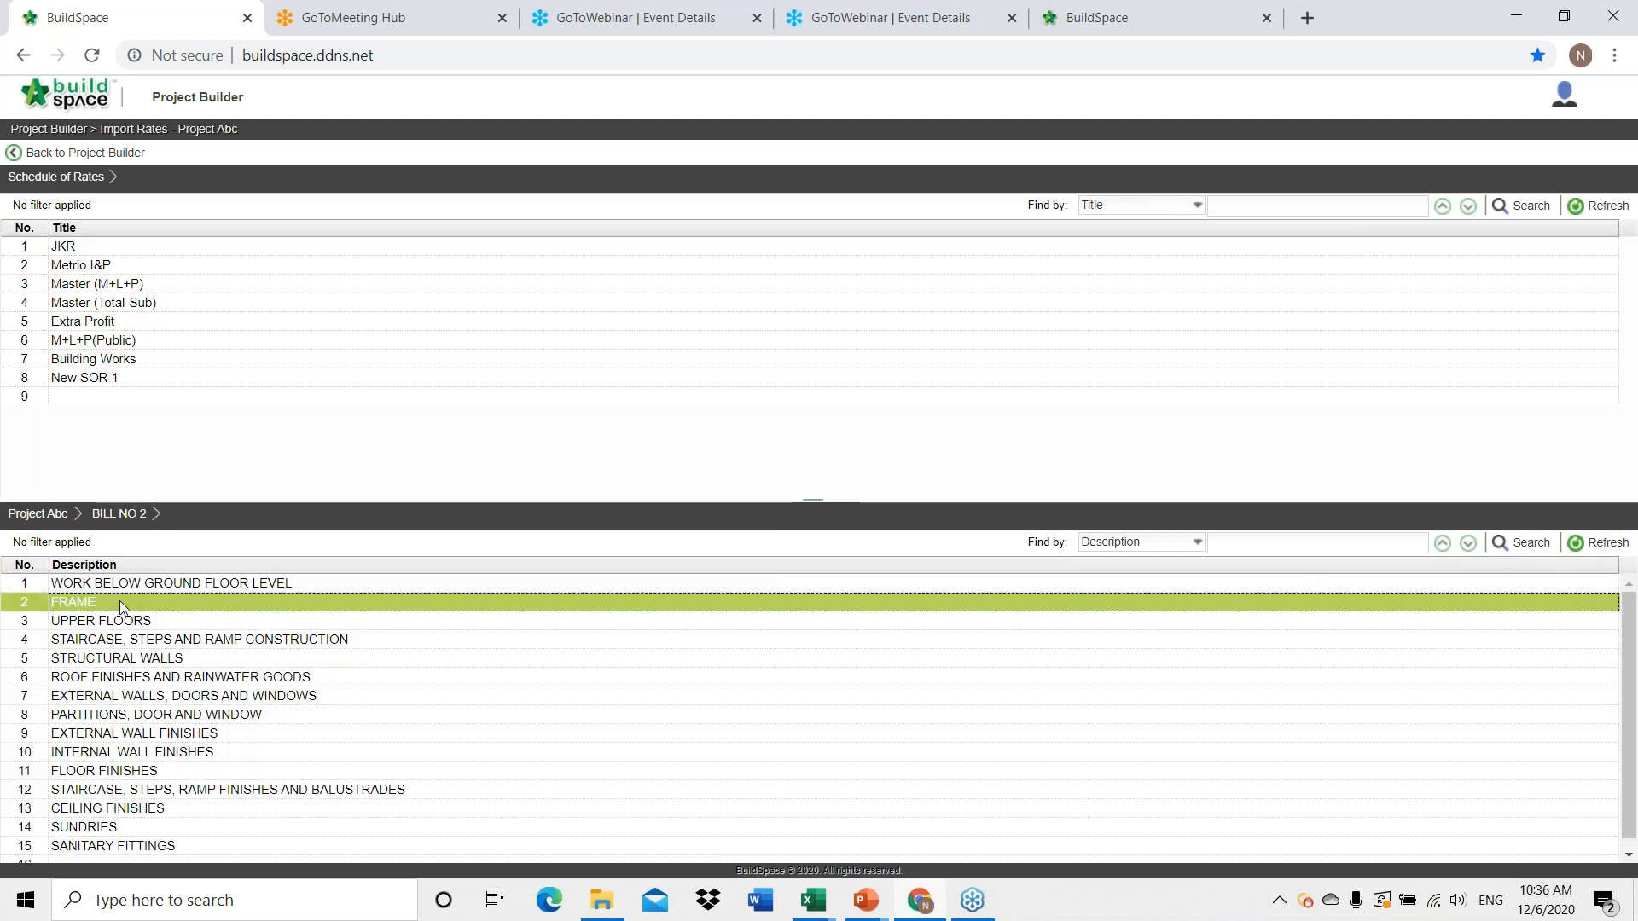
{"action": "double_click", "coordinate": [120, 600]}
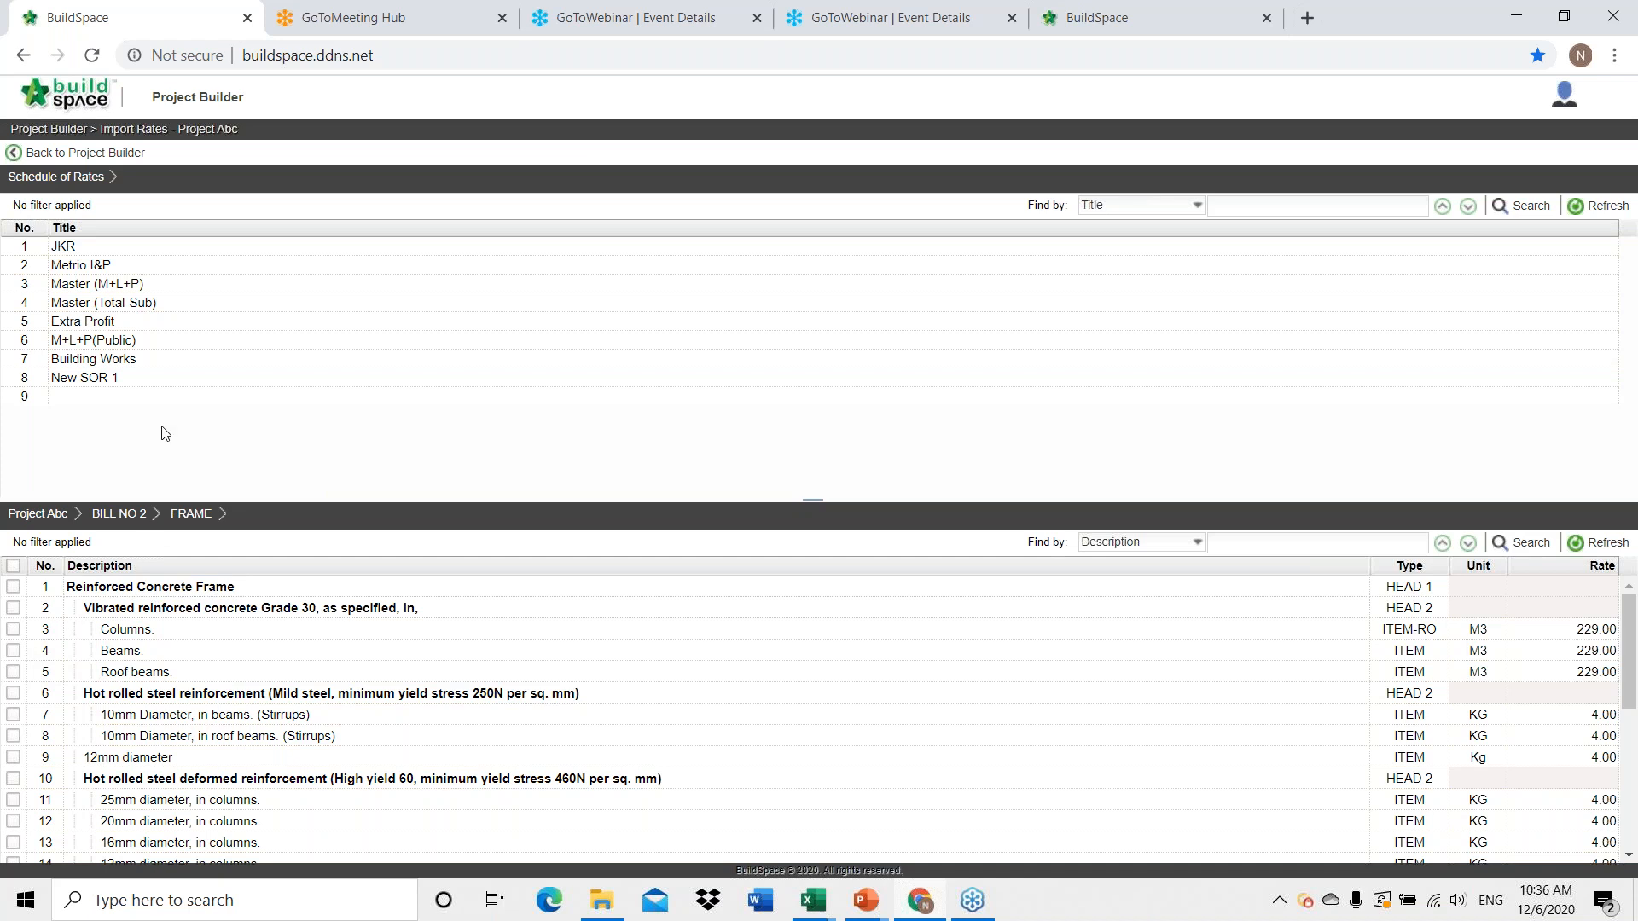
Open the Vibrated Reinforced Concrete trade of the Master (M+L+P) schedule of rates and select FRAME's Grade 30 concrete heading.
{"action": "double_click", "coordinate": [125, 285]}
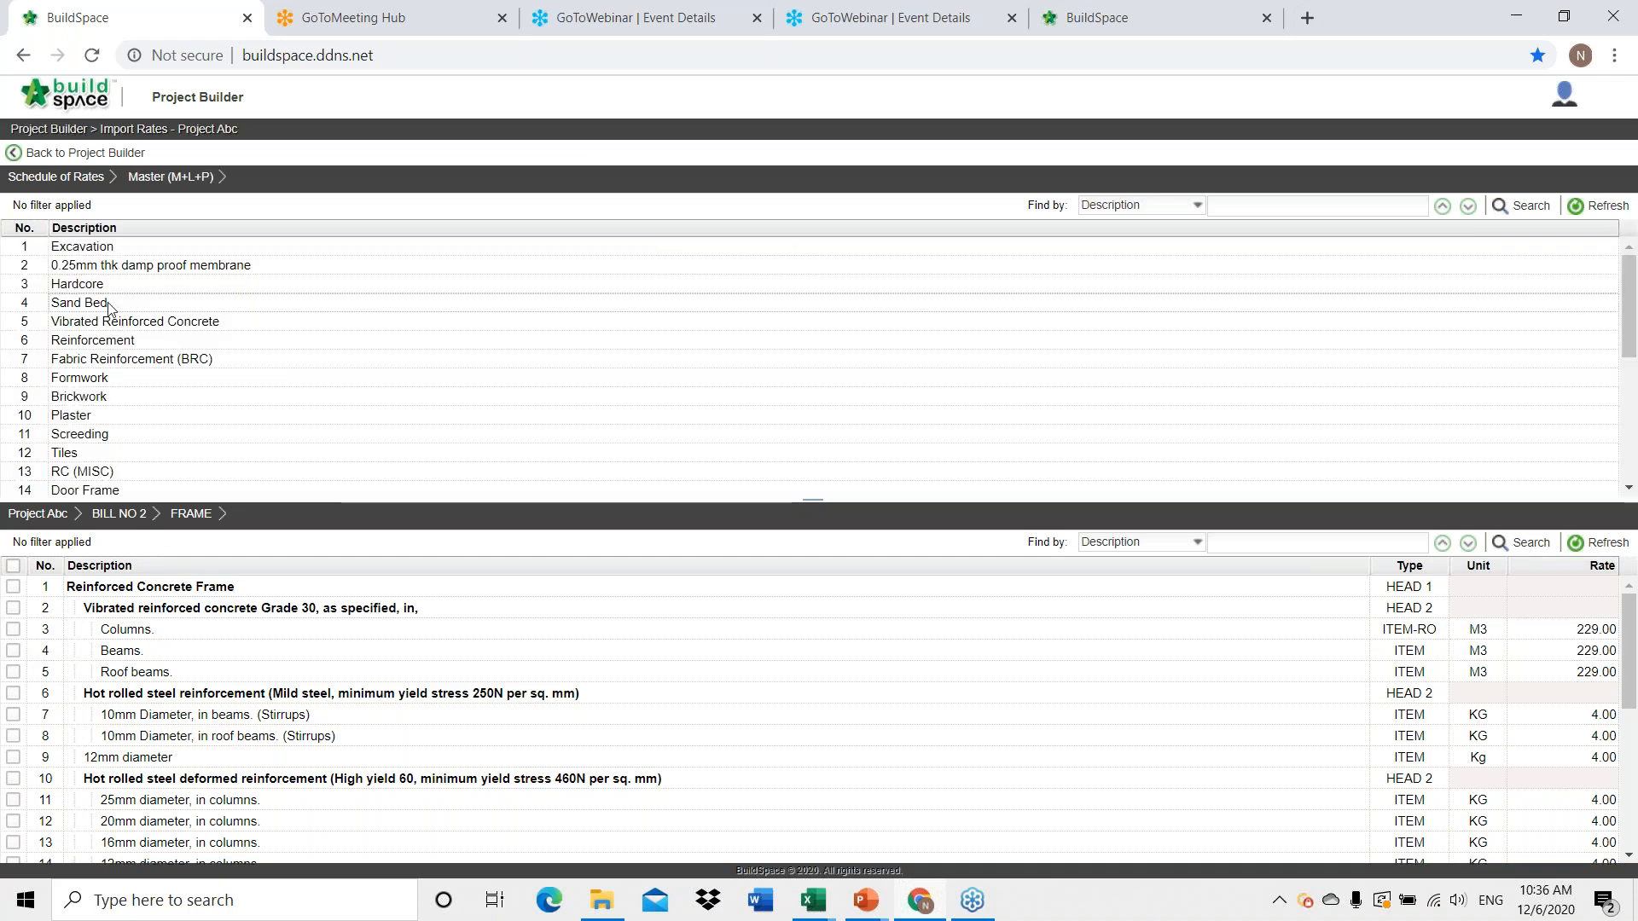
{"action": "double_click", "coordinate": [108, 323]}
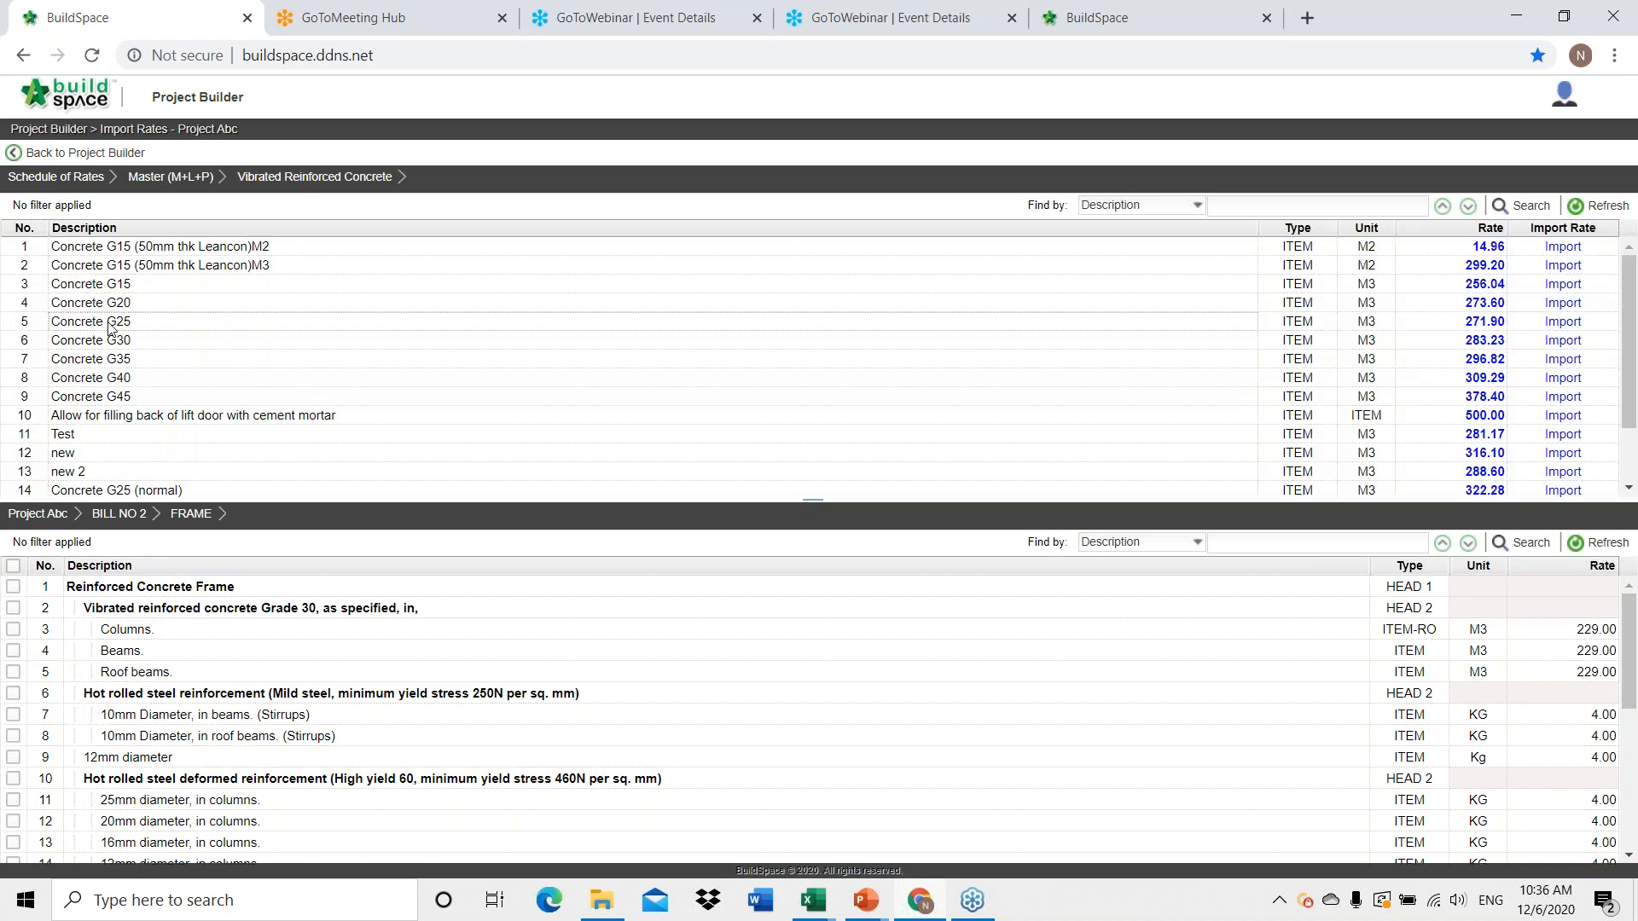
{"action": "left_click", "coordinate": [141, 609]}
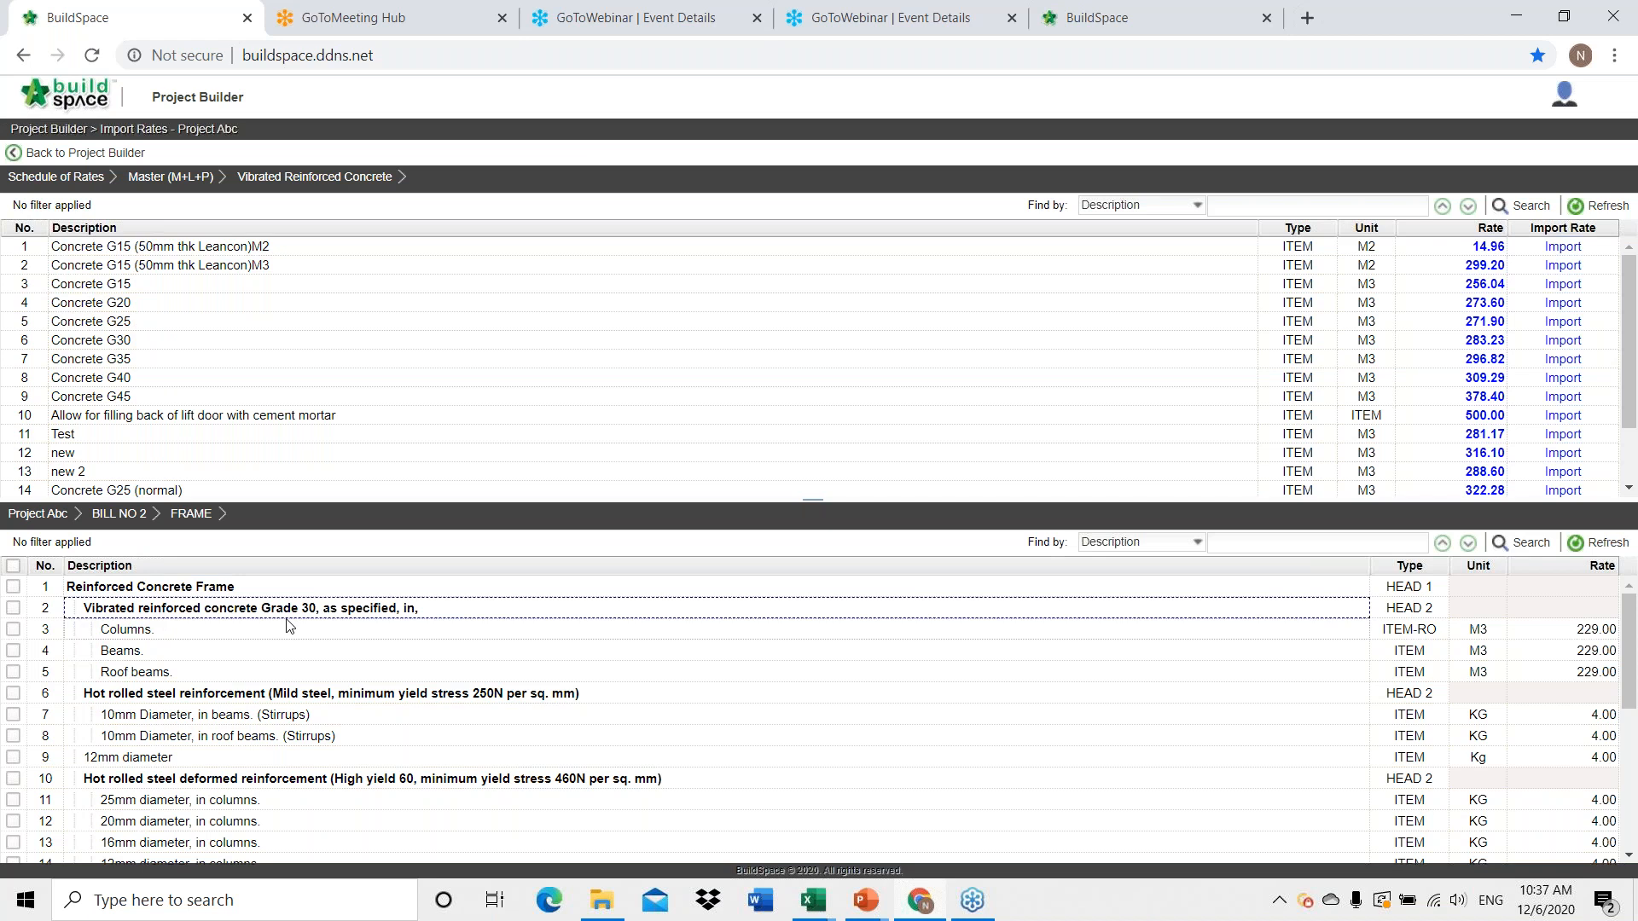
Import the Concrete G30 rate into the Columns, Beams and Roof beams items under FRAME's Grade 30 concrete heading.
{"action": "left_click", "coordinate": [14, 631]}
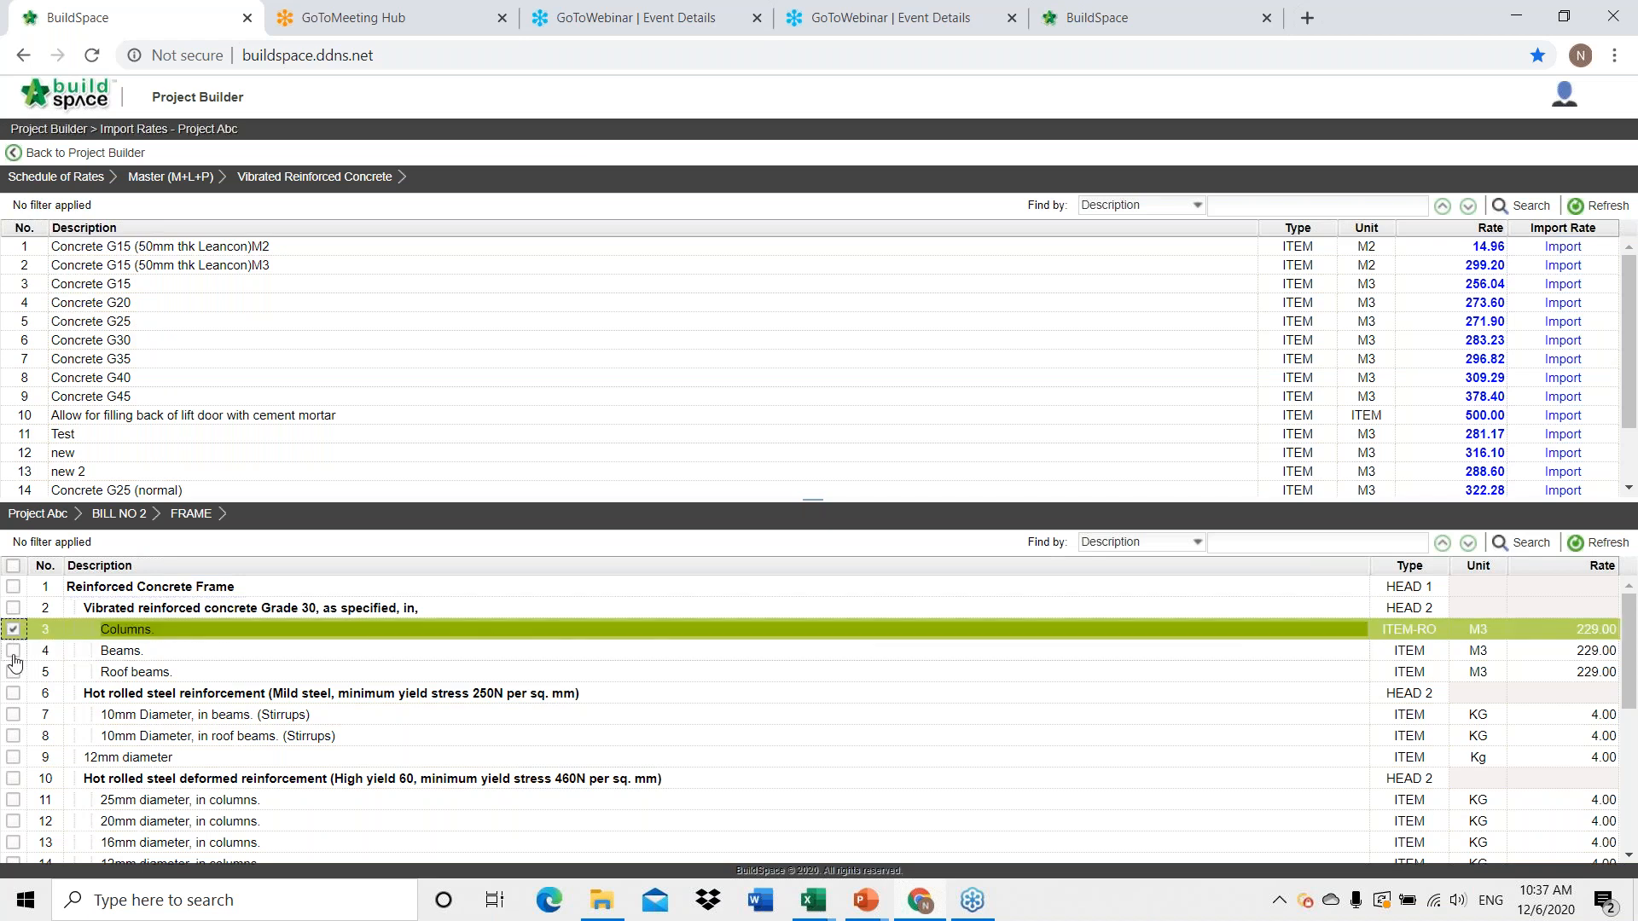
{"action": "left_click", "coordinate": [14, 651]}
{"action": "left_click", "coordinate": [13, 672]}
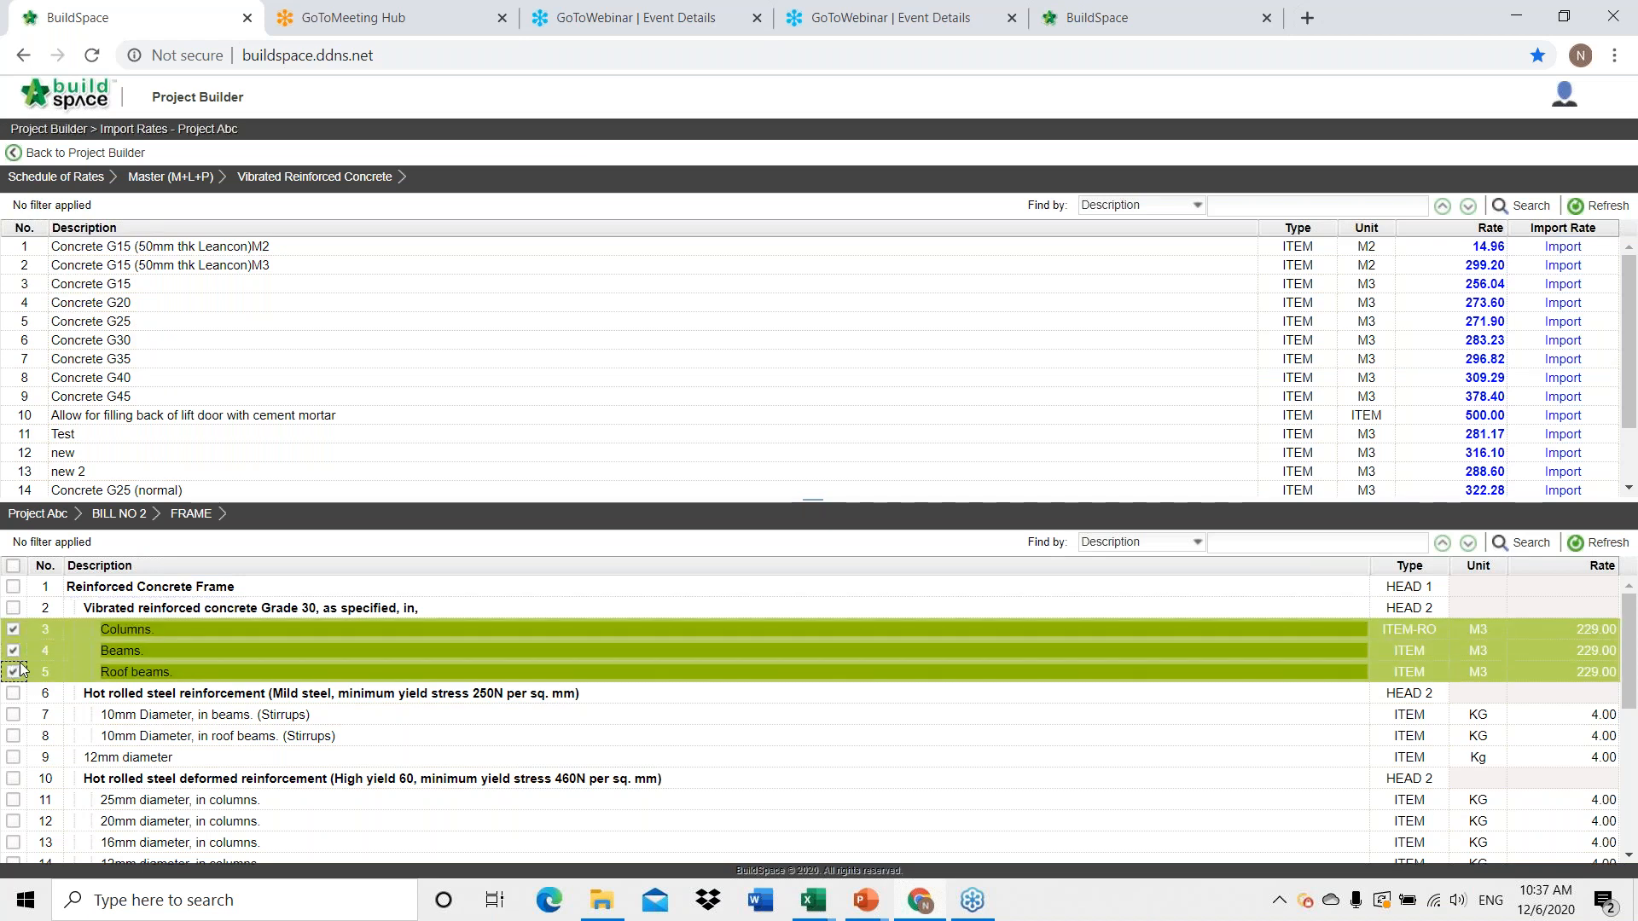
{"action": "left_click", "coordinate": [125, 346]}
{"action": "left_click", "coordinate": [1562, 342]}
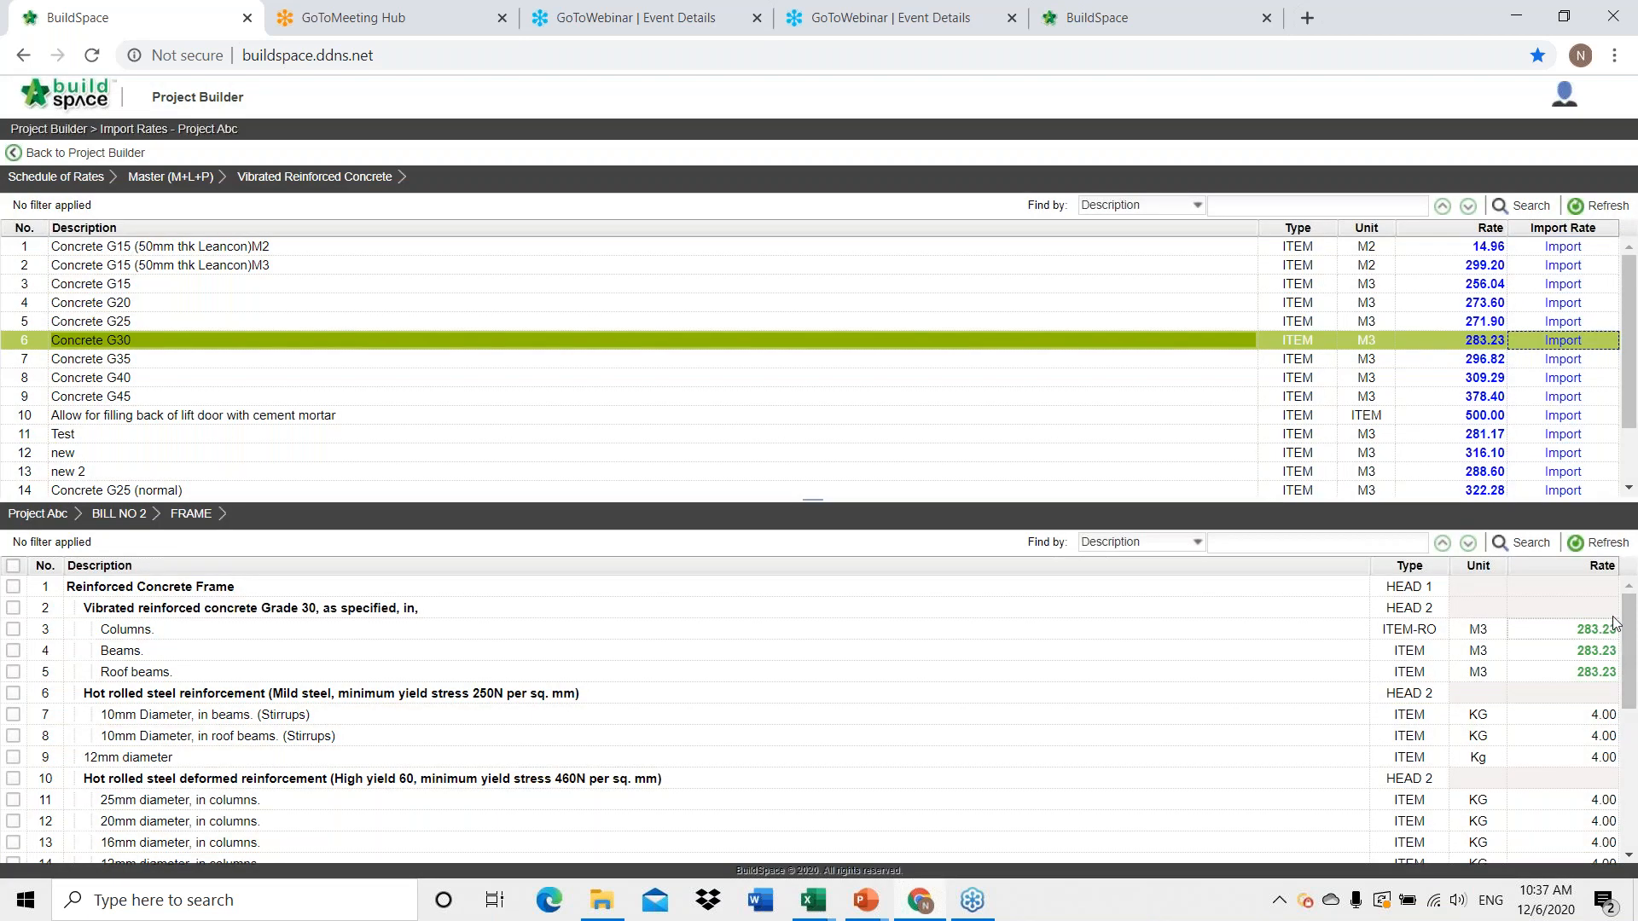
Import the R10 rate from the Reinforcement trade into the 10mm Diameter stirrup items for beams and roof beams.
{"action": "left_click", "coordinate": [167, 177]}
{"action": "double_click", "coordinate": [113, 266]}
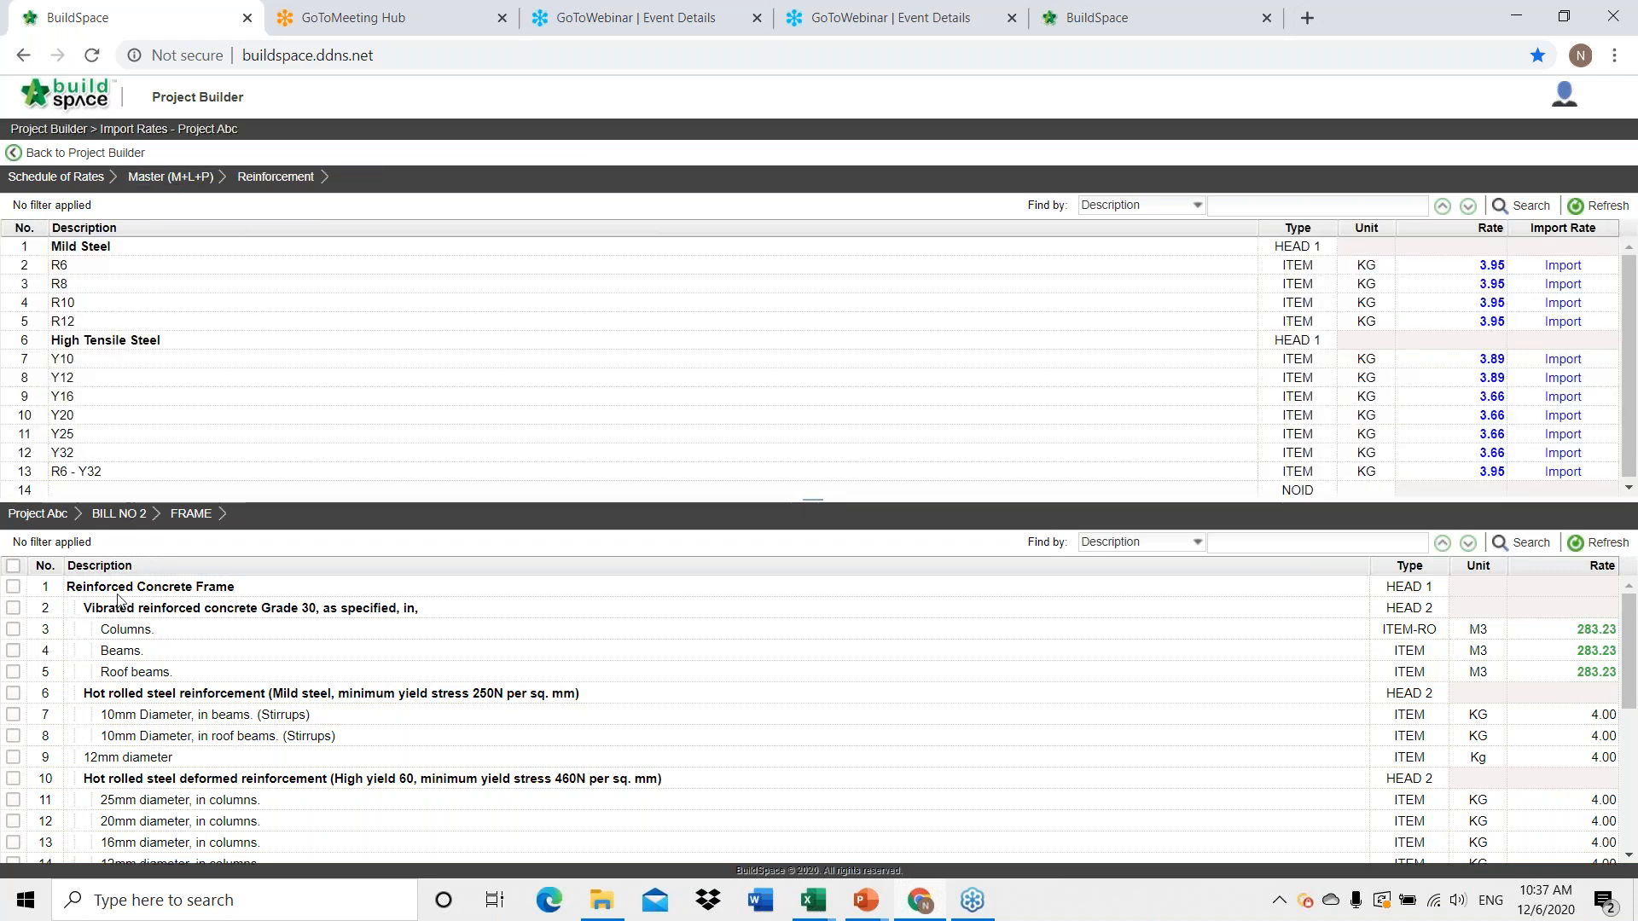
{"action": "left_click", "coordinate": [12, 714]}
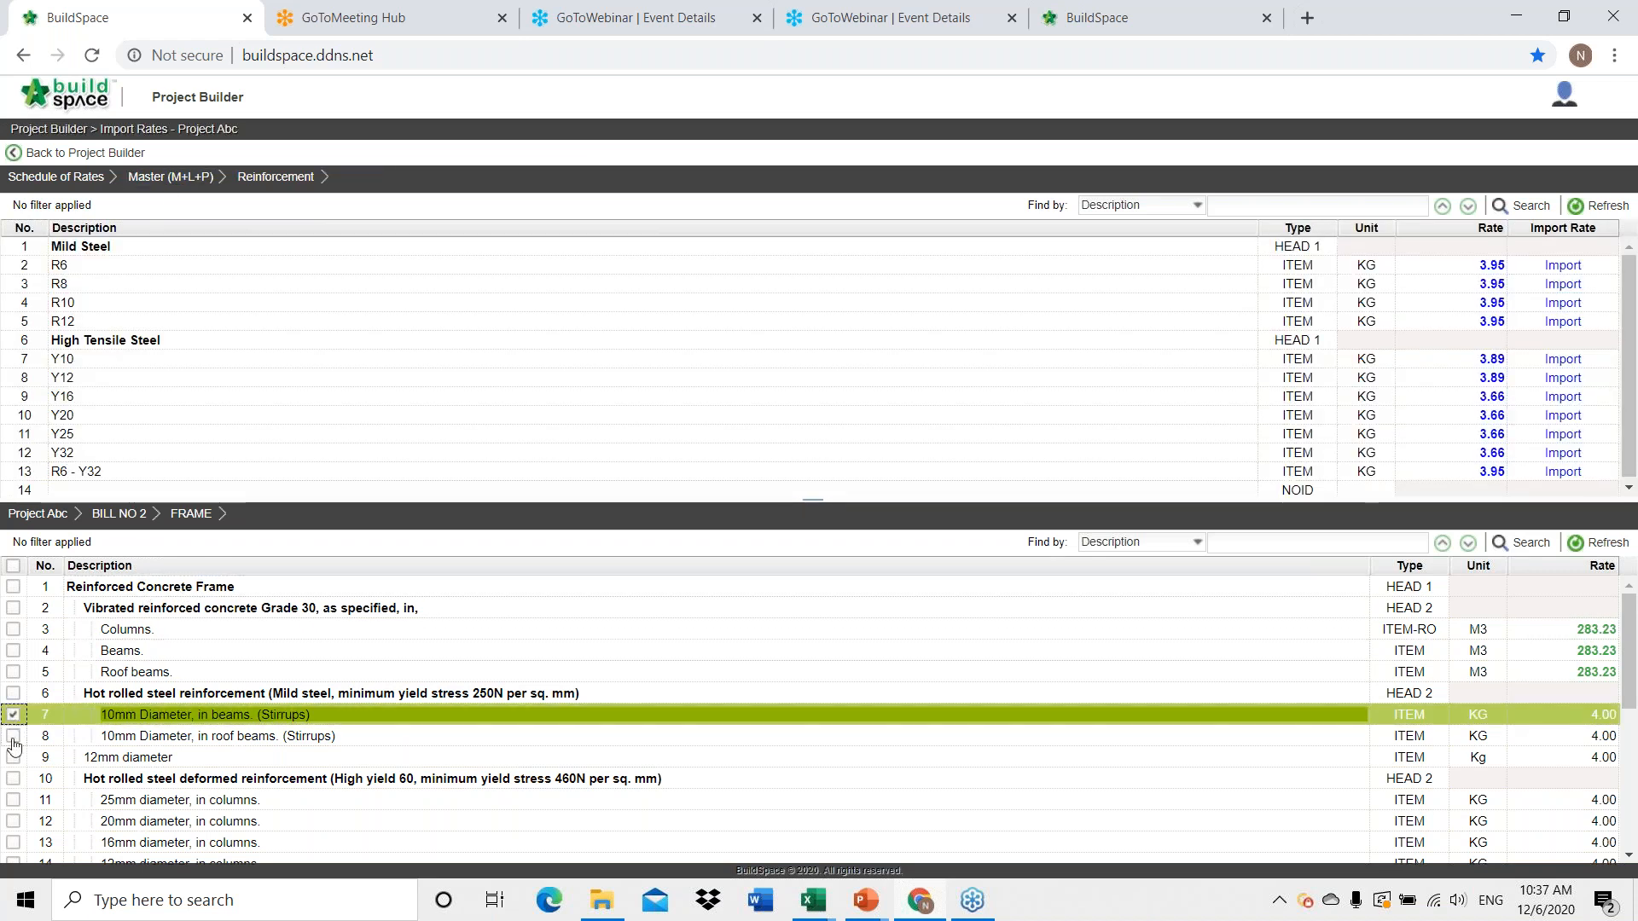
{"action": "left_click", "coordinate": [13, 736]}
{"action": "left_click", "coordinate": [140, 304]}
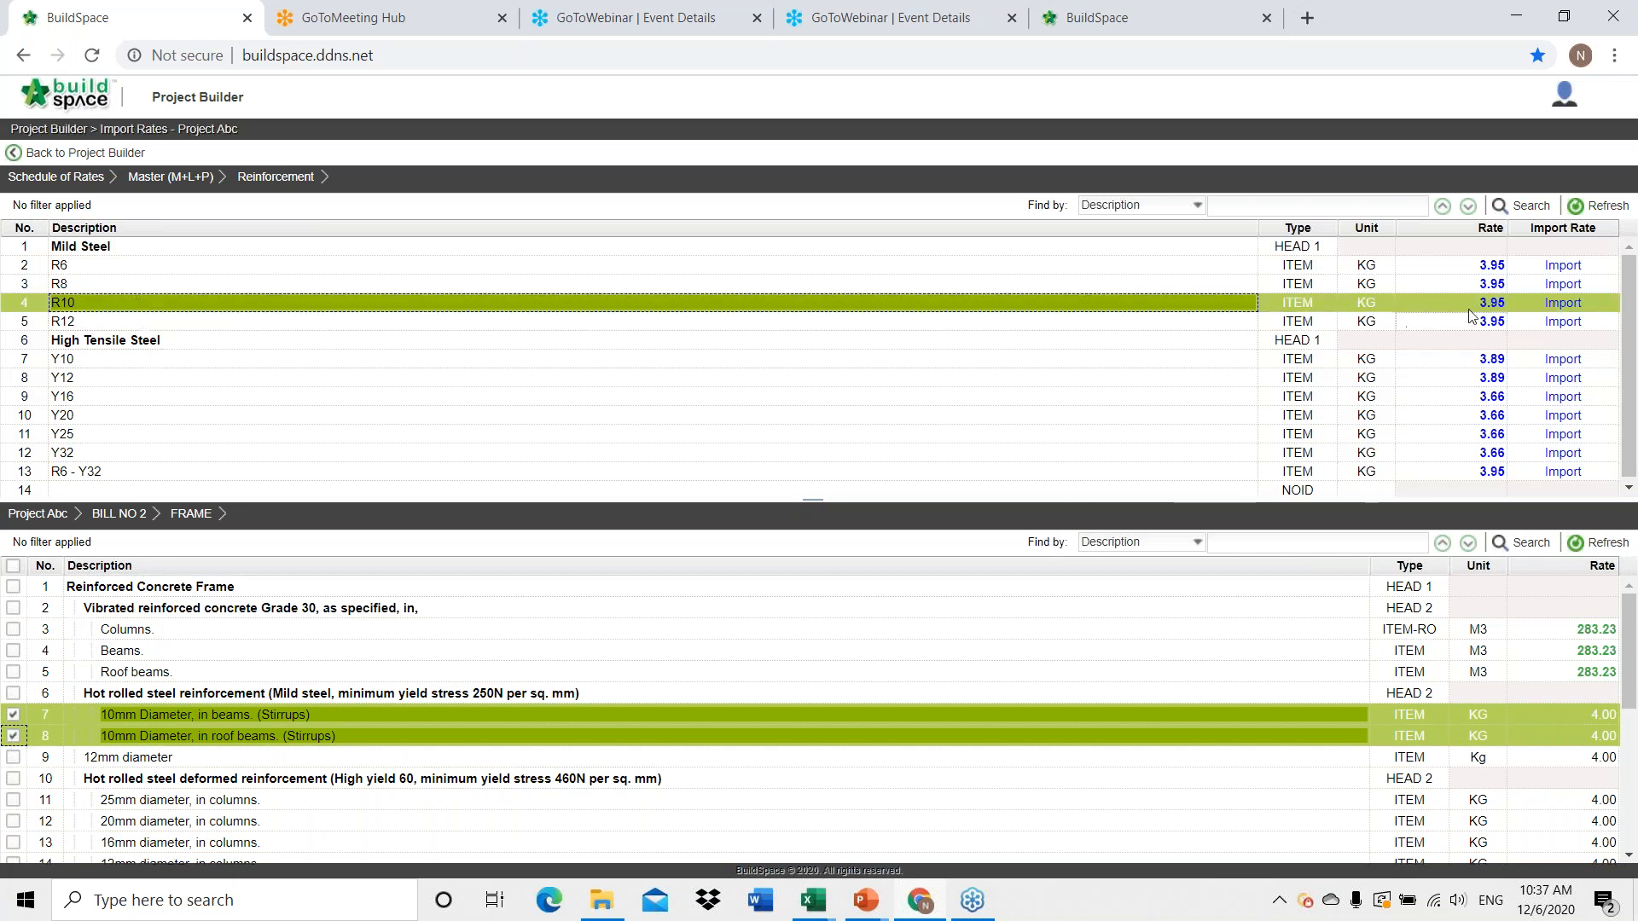
{"action": "left_click", "coordinate": [1561, 303]}
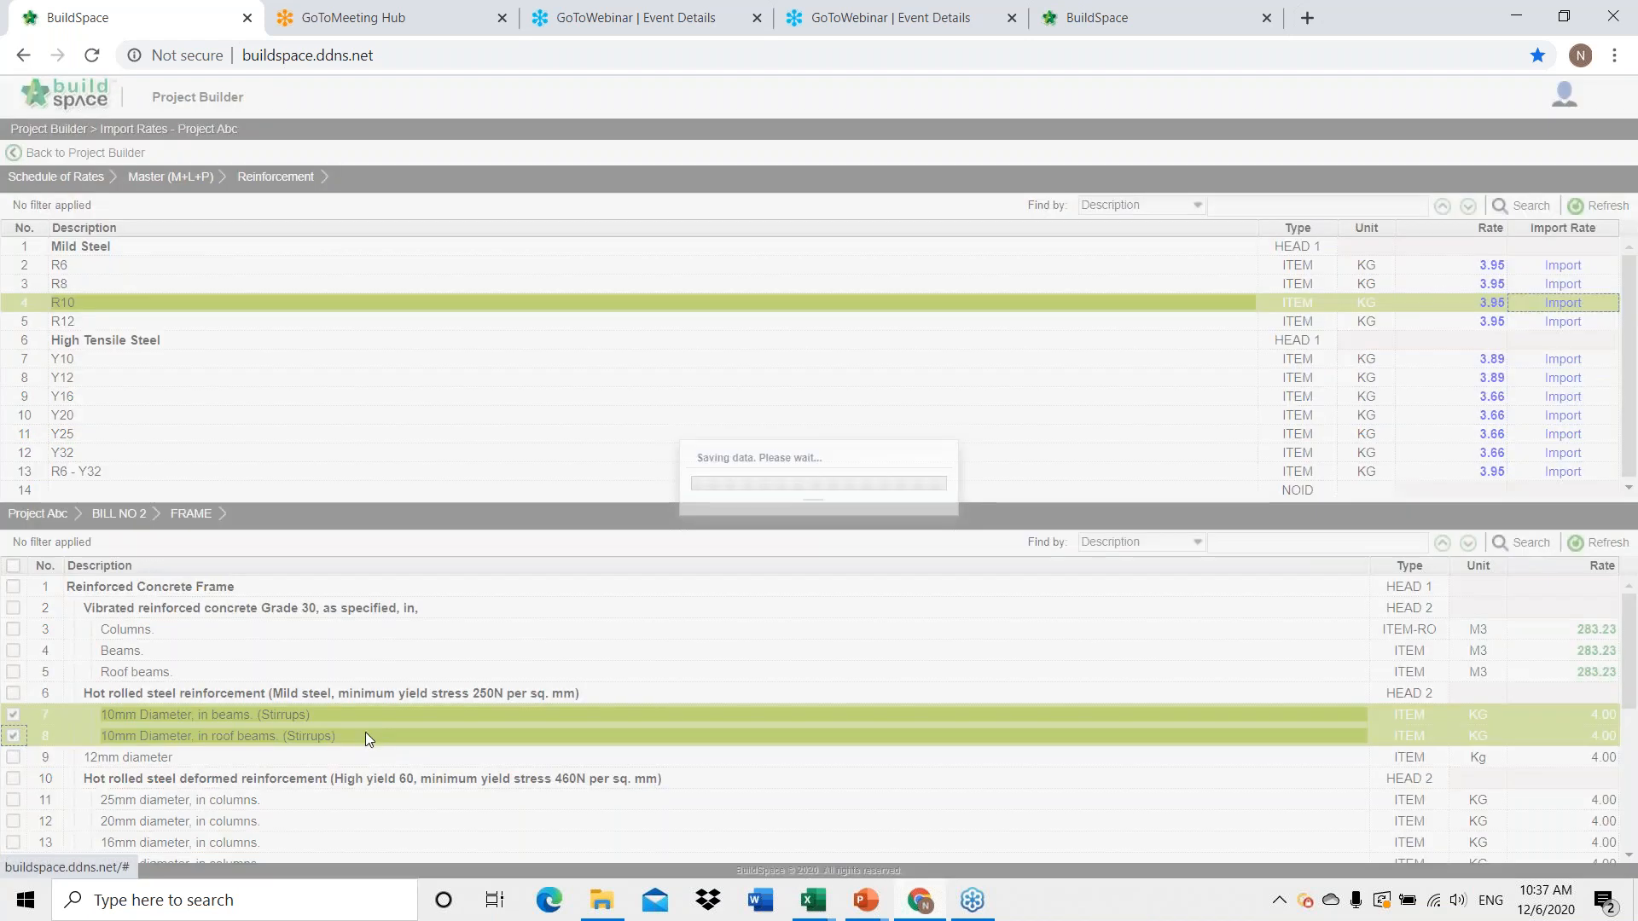
Import the Aluminium Formwork M2 rate from the Formwork trade into the three Class F1 formwork finish items.
{"action": "left_click", "coordinate": [118, 284]}
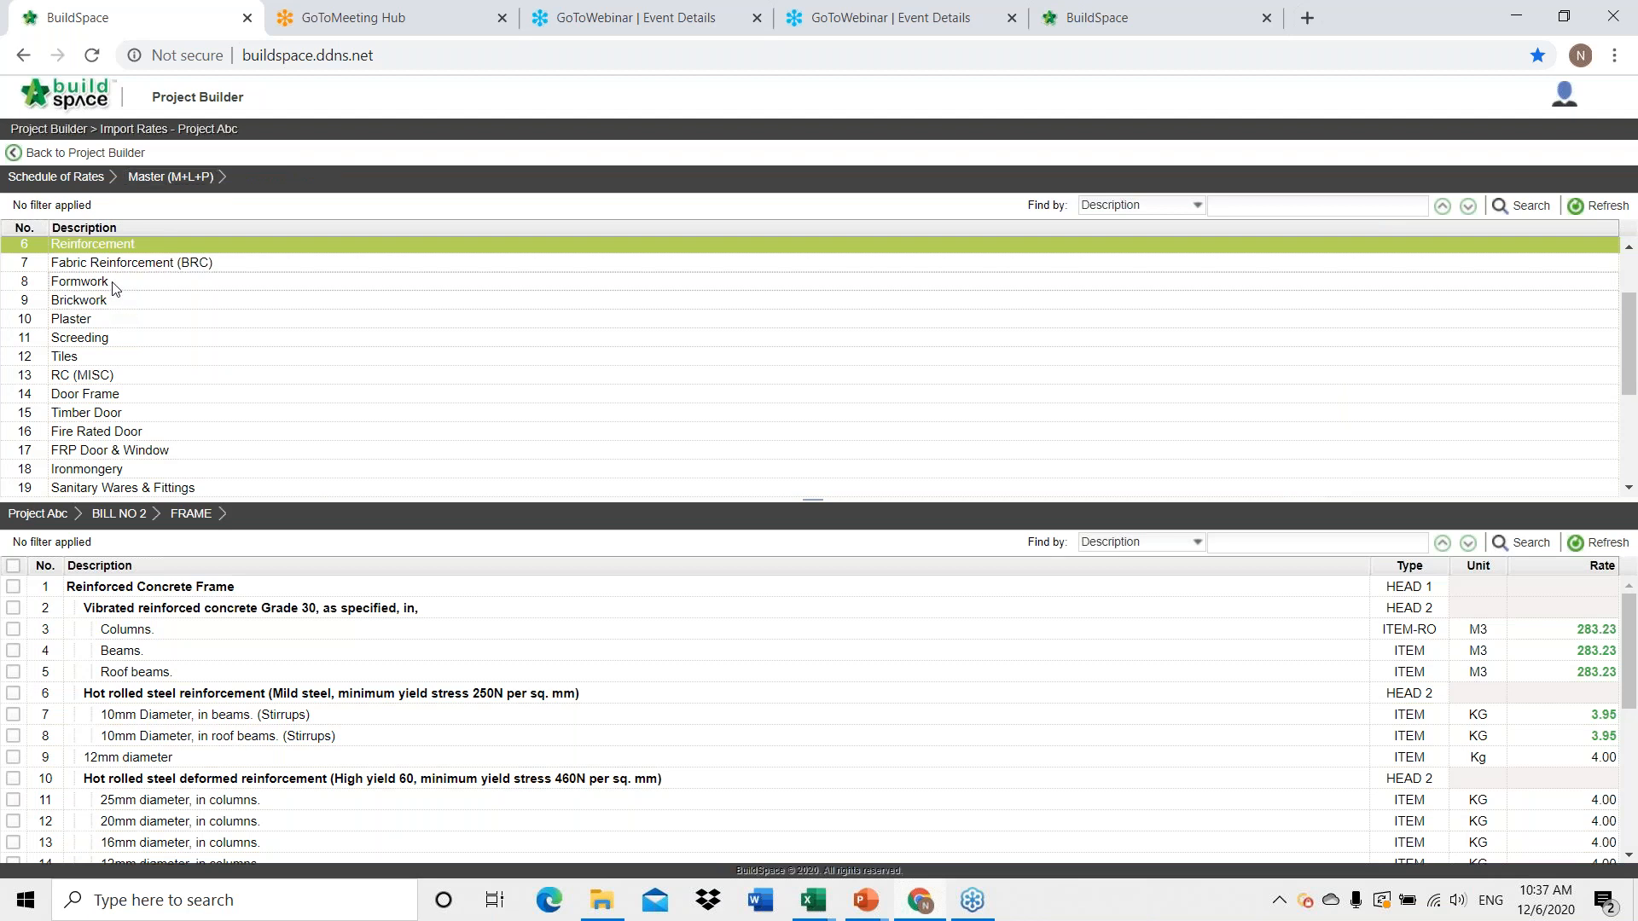
{"action": "scroll", "coordinate": [51, 768], "scroll_direction": "down", "scroll_amount": 5}
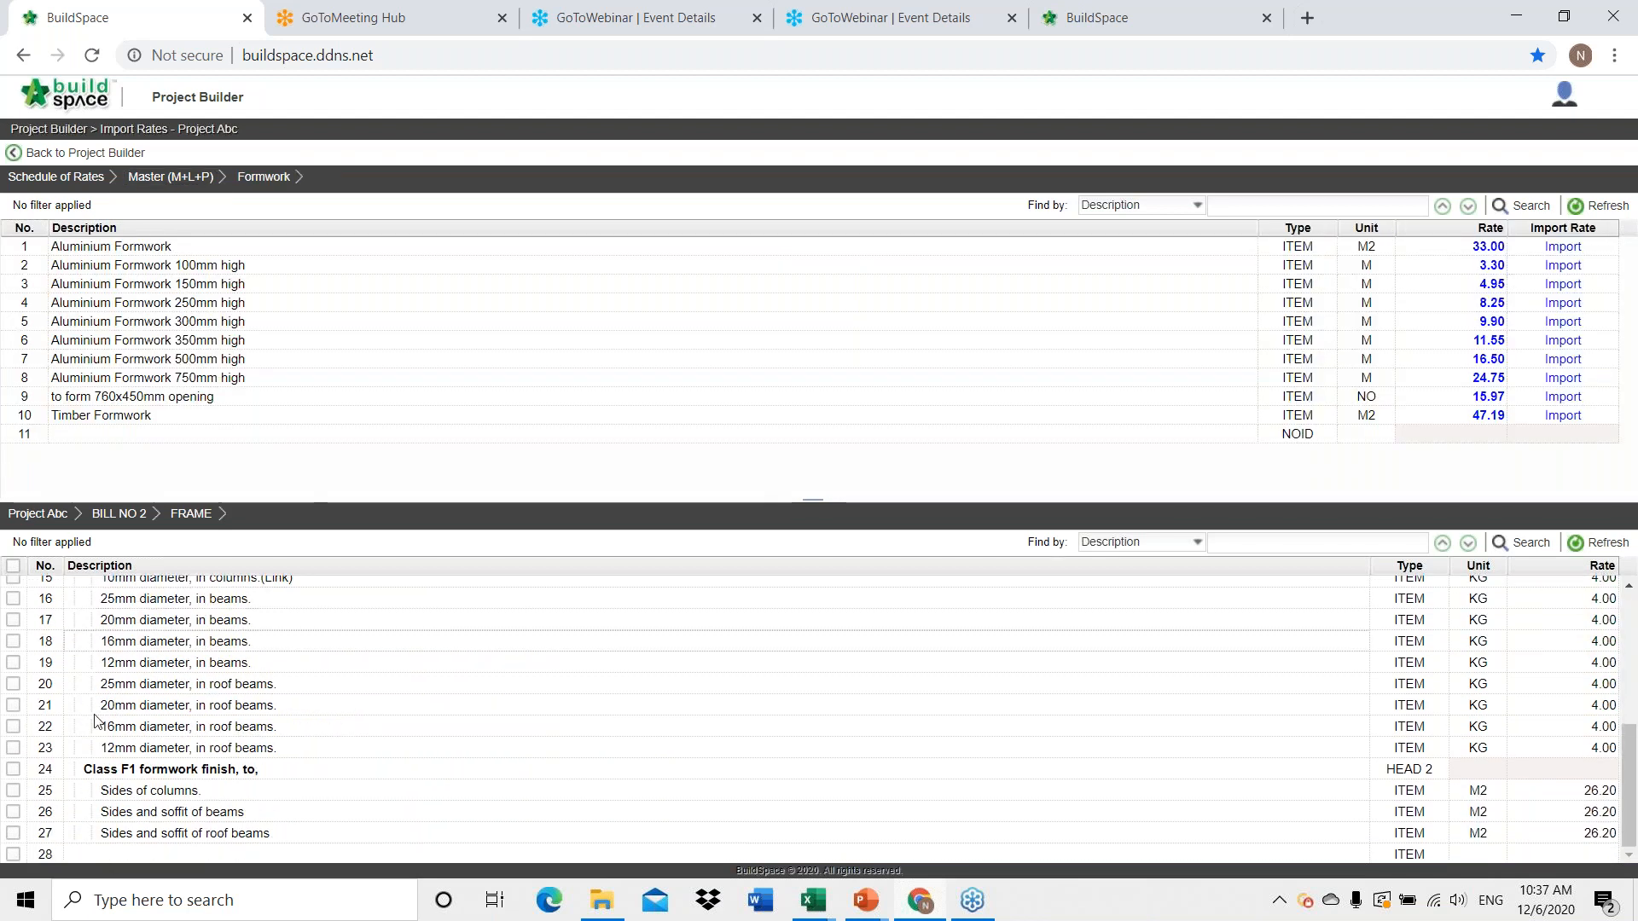
{"action": "left_click", "coordinate": [13, 790]}
{"action": "left_click", "coordinate": [12, 811]}
{"action": "left_click", "coordinate": [13, 833]}
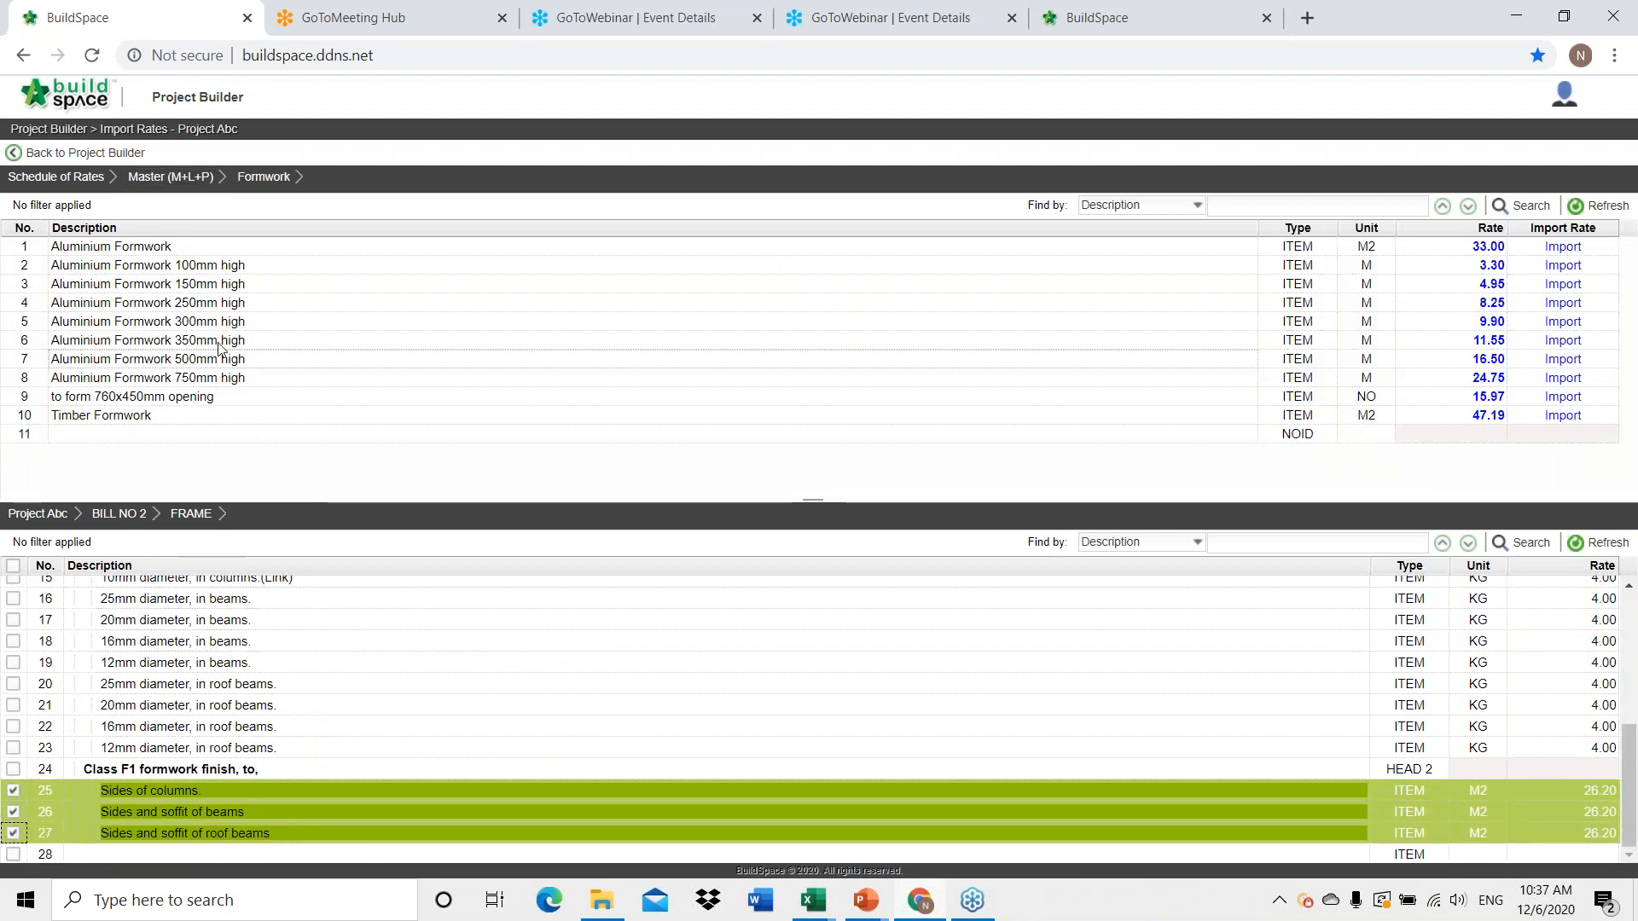
{"action": "left_click", "coordinate": [265, 247]}
{"action": "left_click", "coordinate": [1563, 246]}
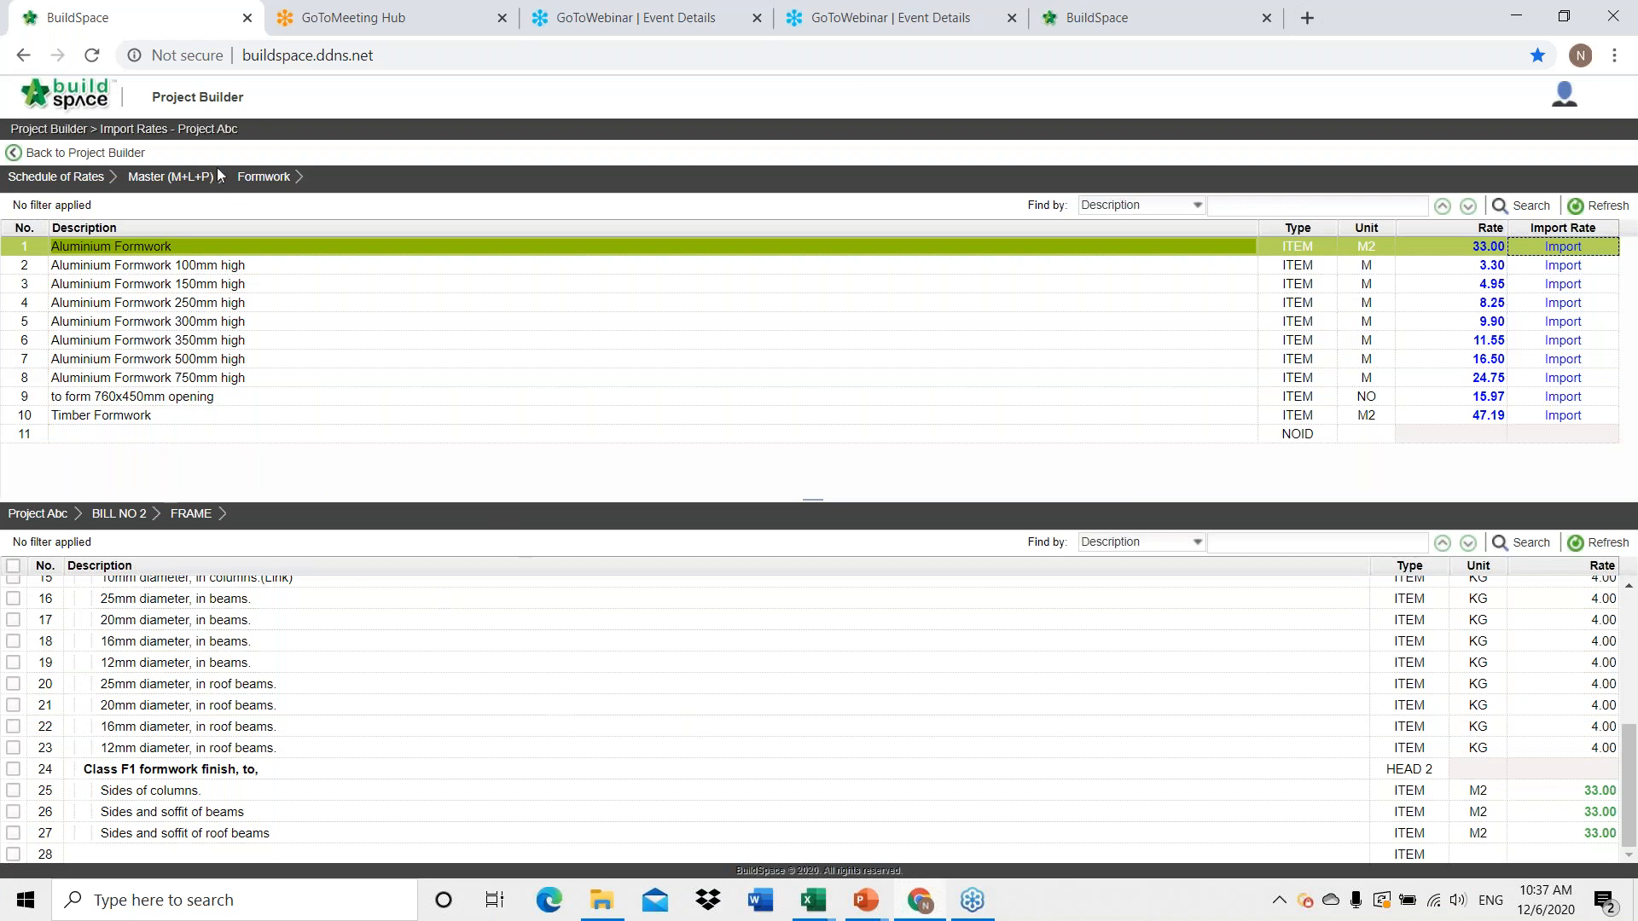
Return to Project Abc's breakdown, reload it and open BILL NO 2.
{"action": "left_click", "coordinate": [128, 154]}
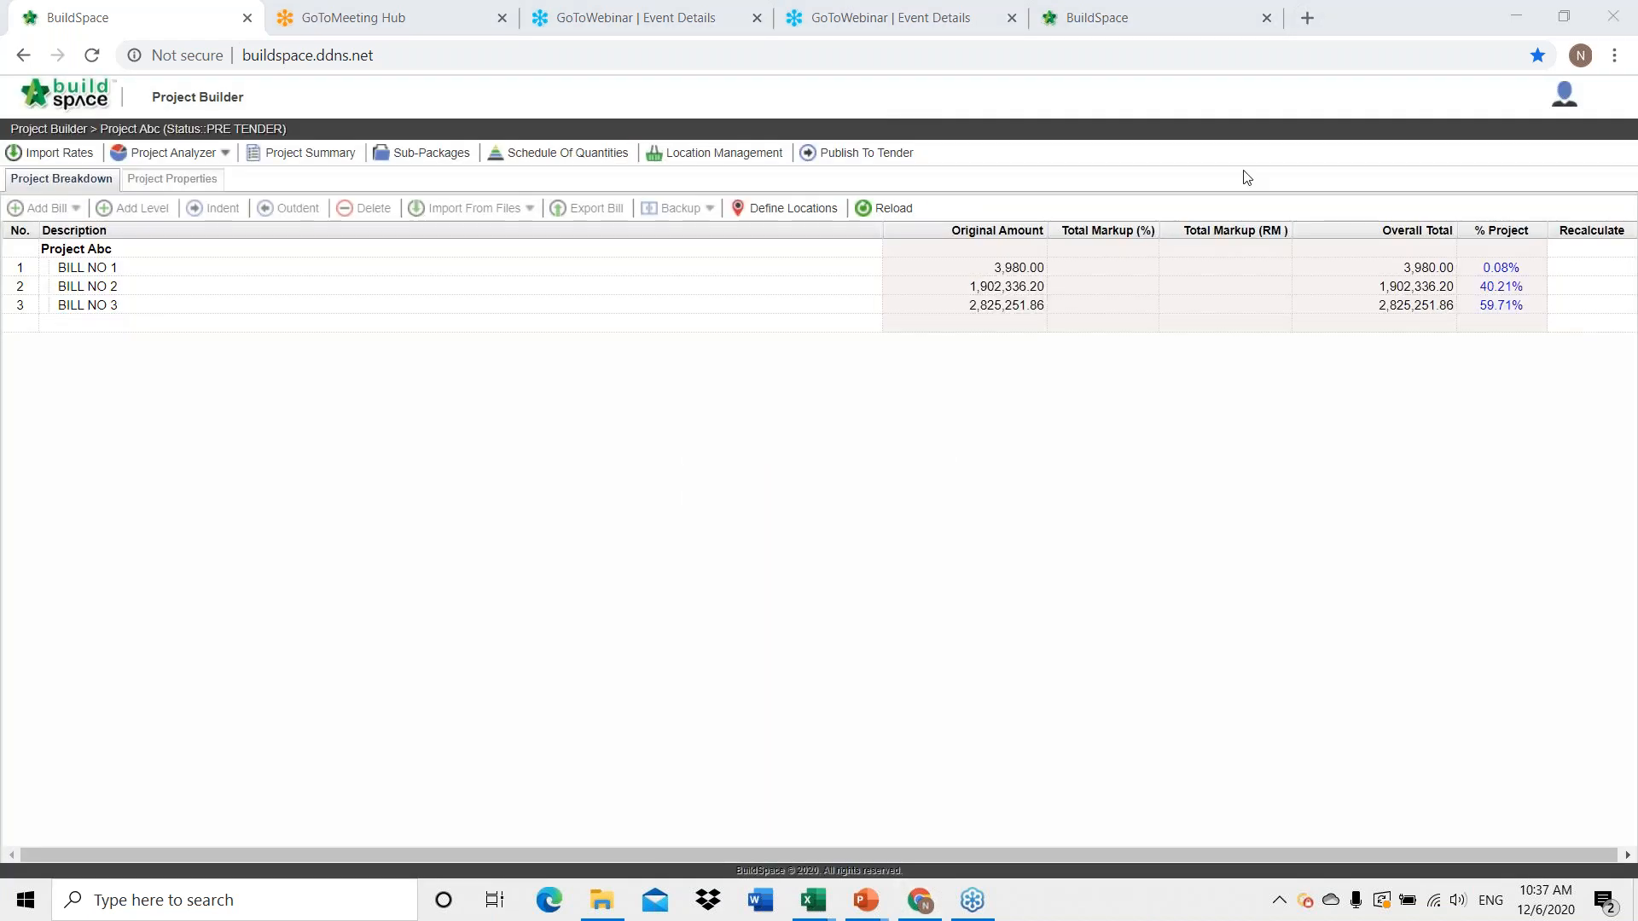
{"action": "left_click", "coordinate": [890, 208]}
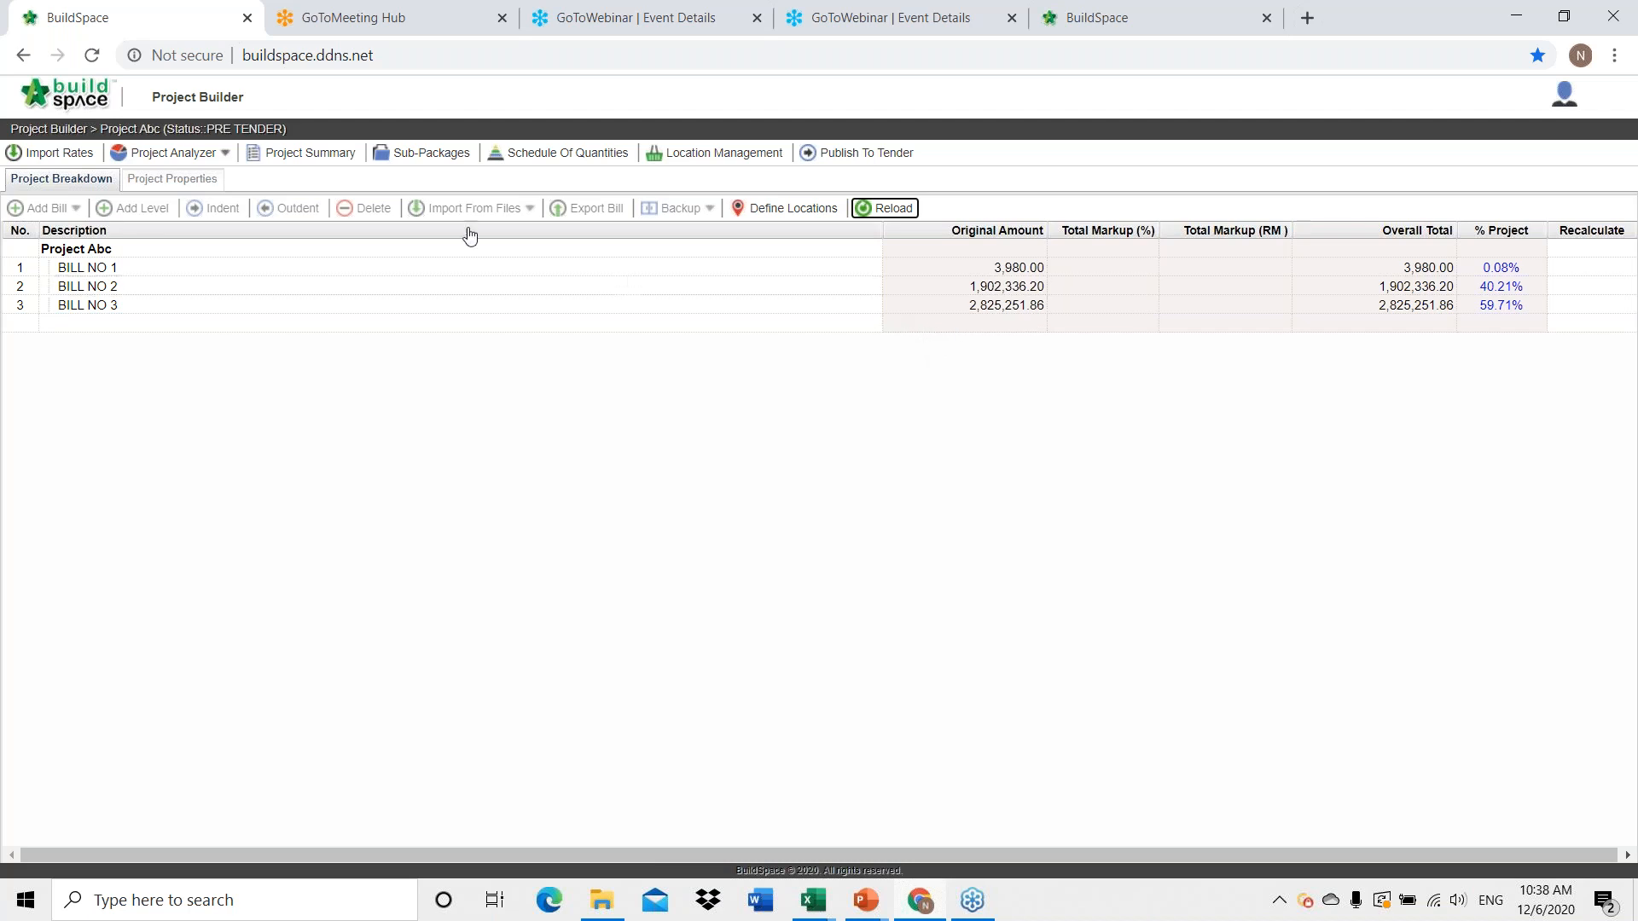
{"action": "left_click", "coordinate": [249, 293]}
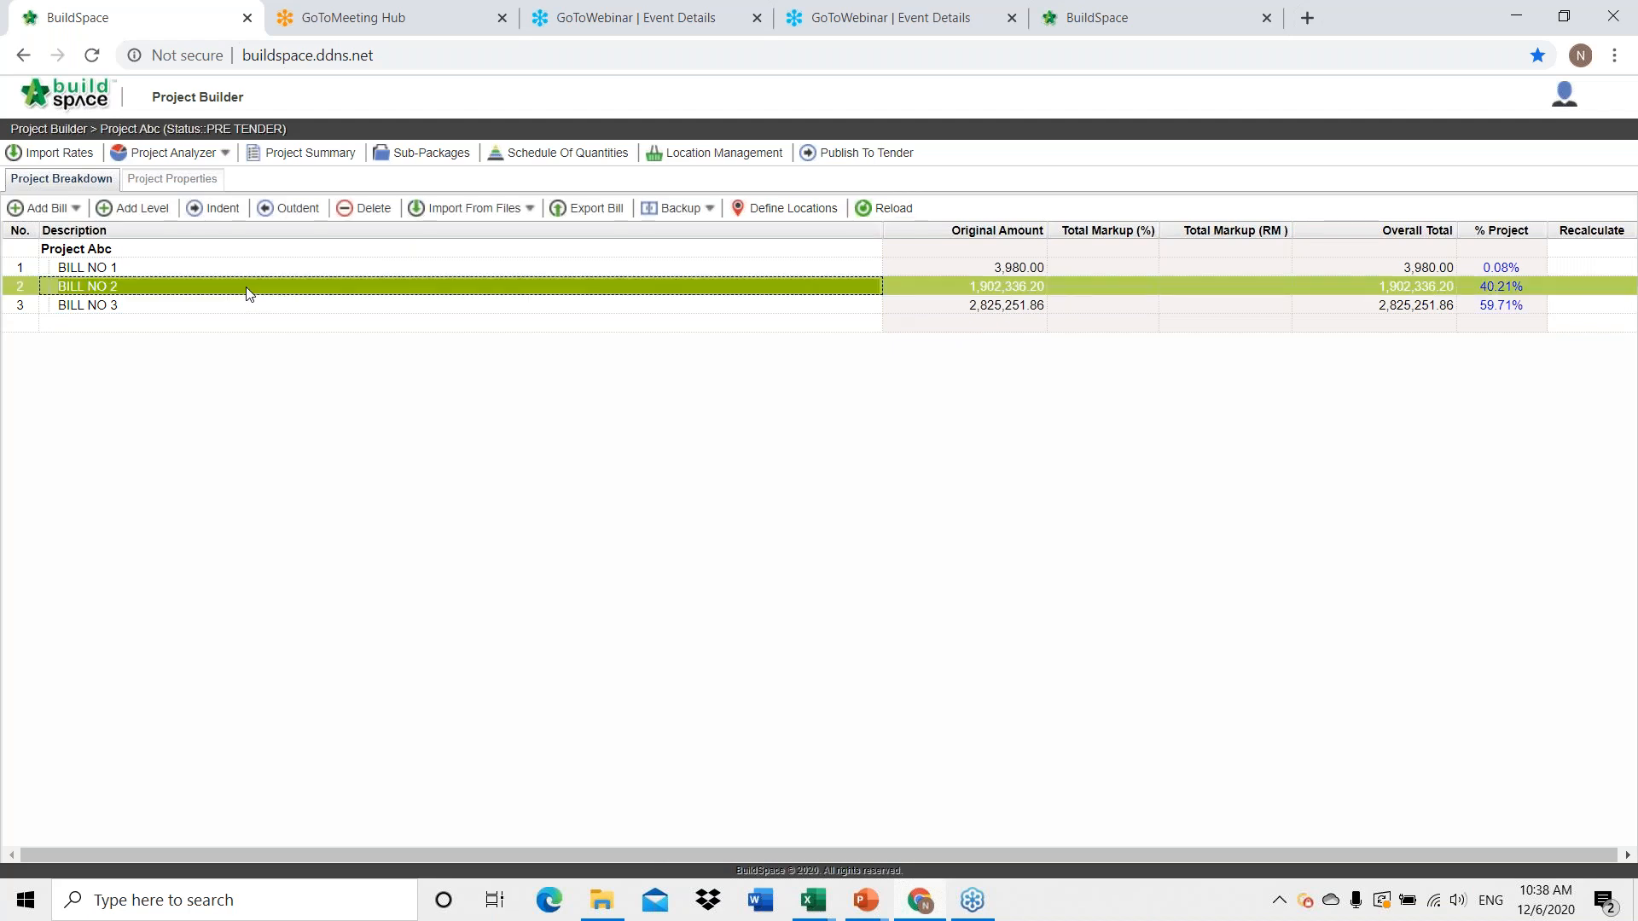
{"action": "double_click", "coordinate": [250, 293]}
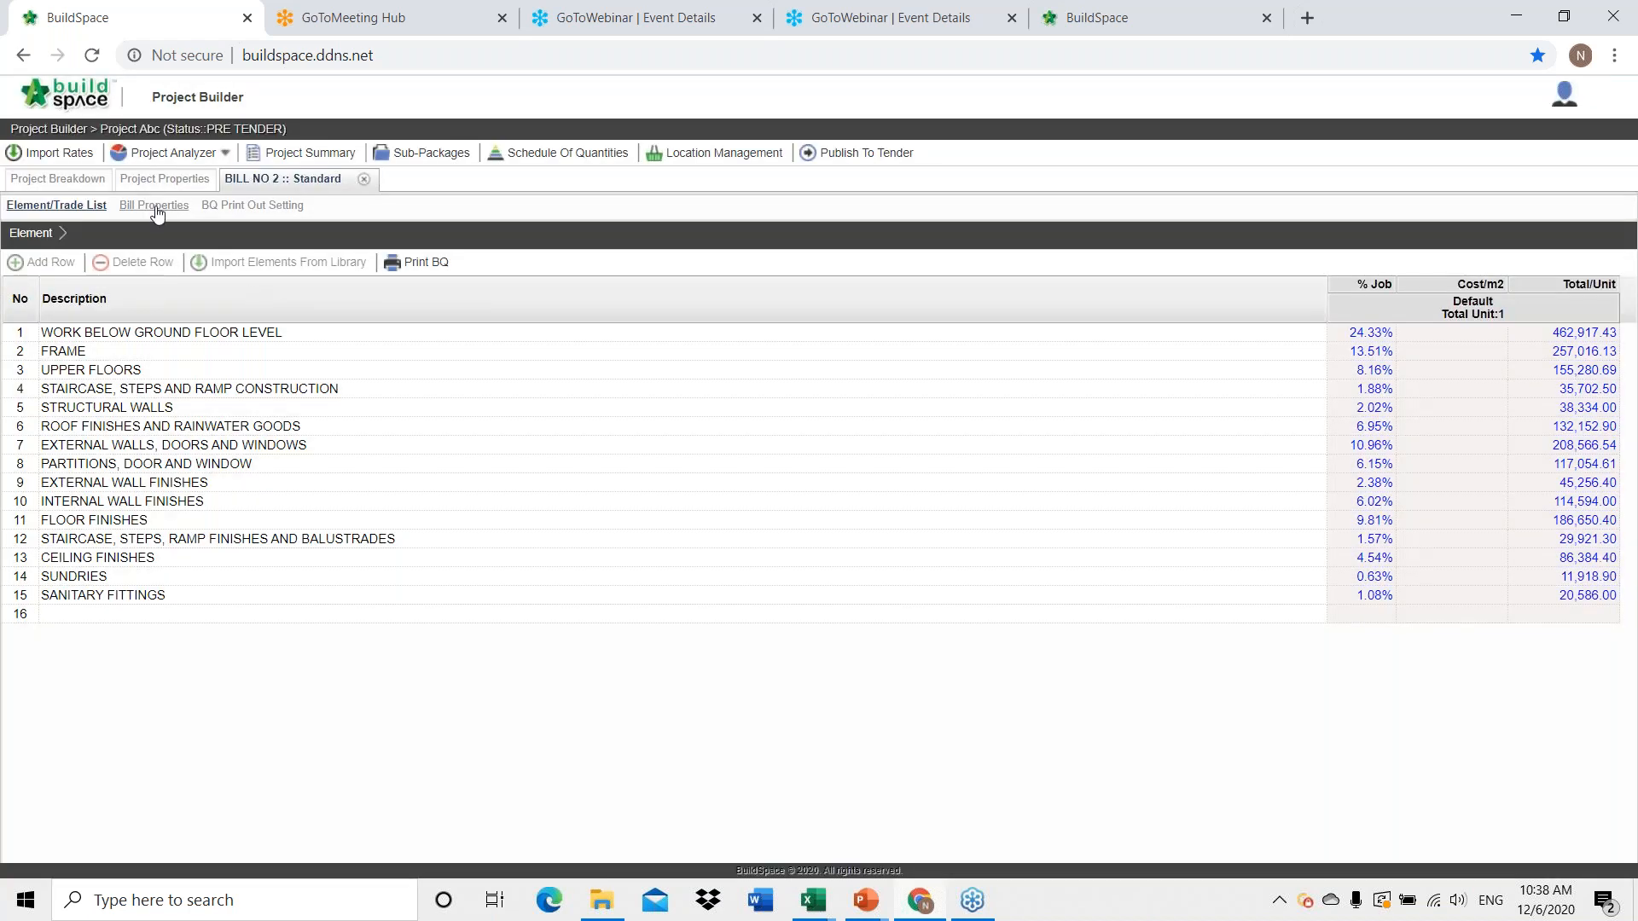
Enable Element Markup and Item Markup in BILL NO 2's properties and save the bill information.
{"action": "left_click", "coordinate": [156, 208]}
{"action": "left_click", "coordinate": [1104, 436]}
{"action": "left_click", "coordinate": [1053, 437]}
{"action": "left_click", "coordinate": [1103, 436]}
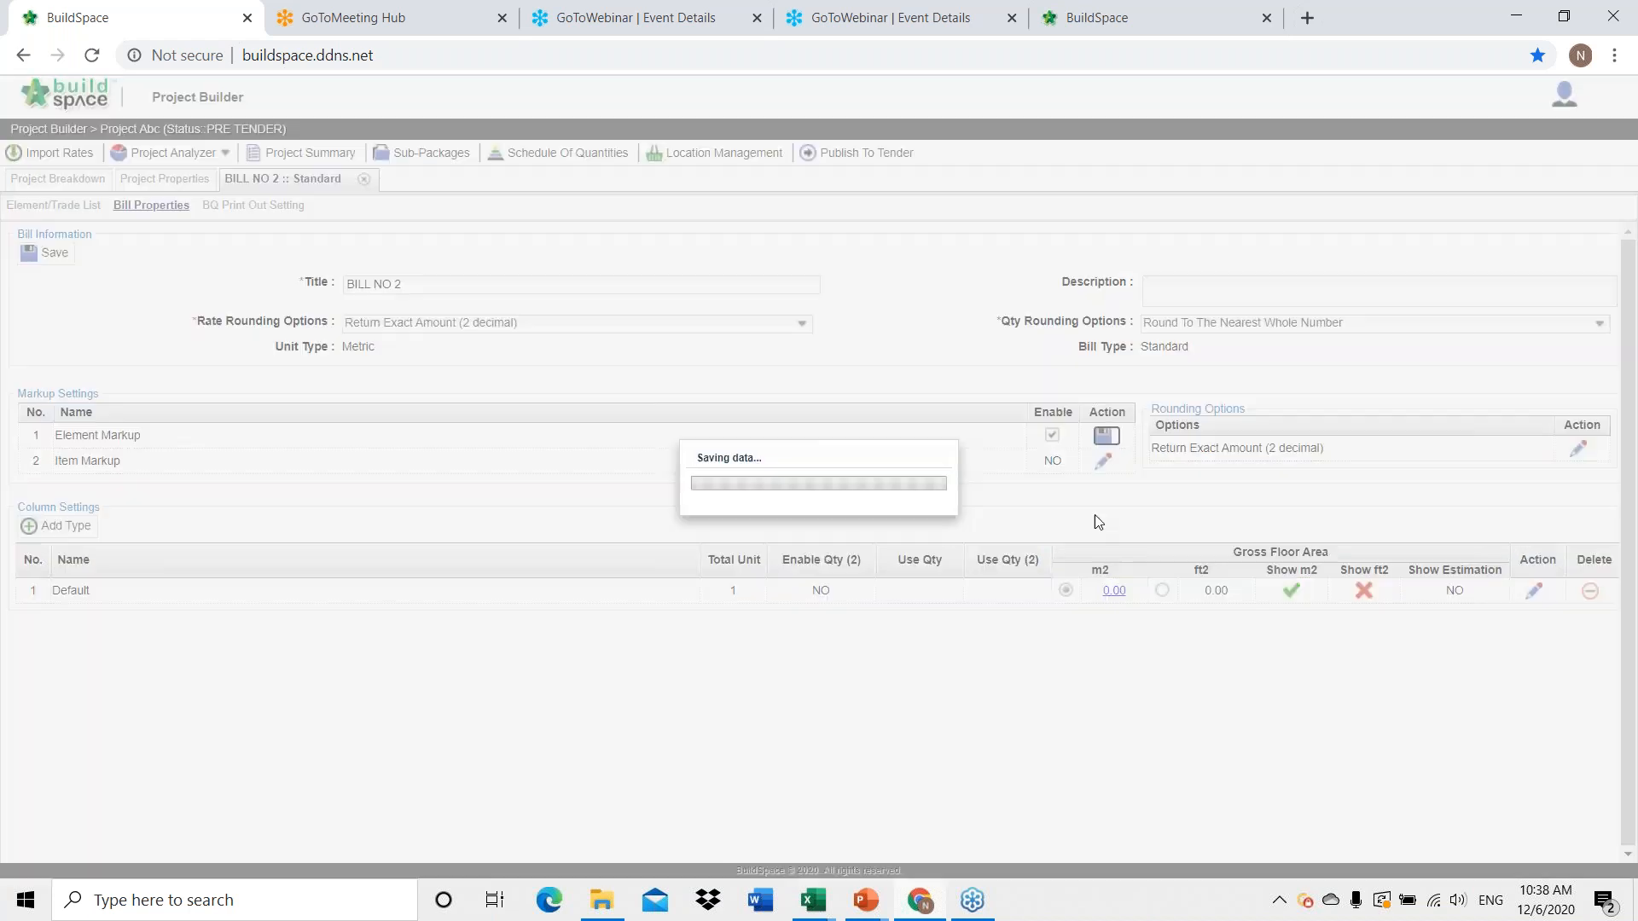
{"action": "left_click", "coordinate": [1103, 461]}
{"action": "left_click", "coordinate": [1052, 461]}
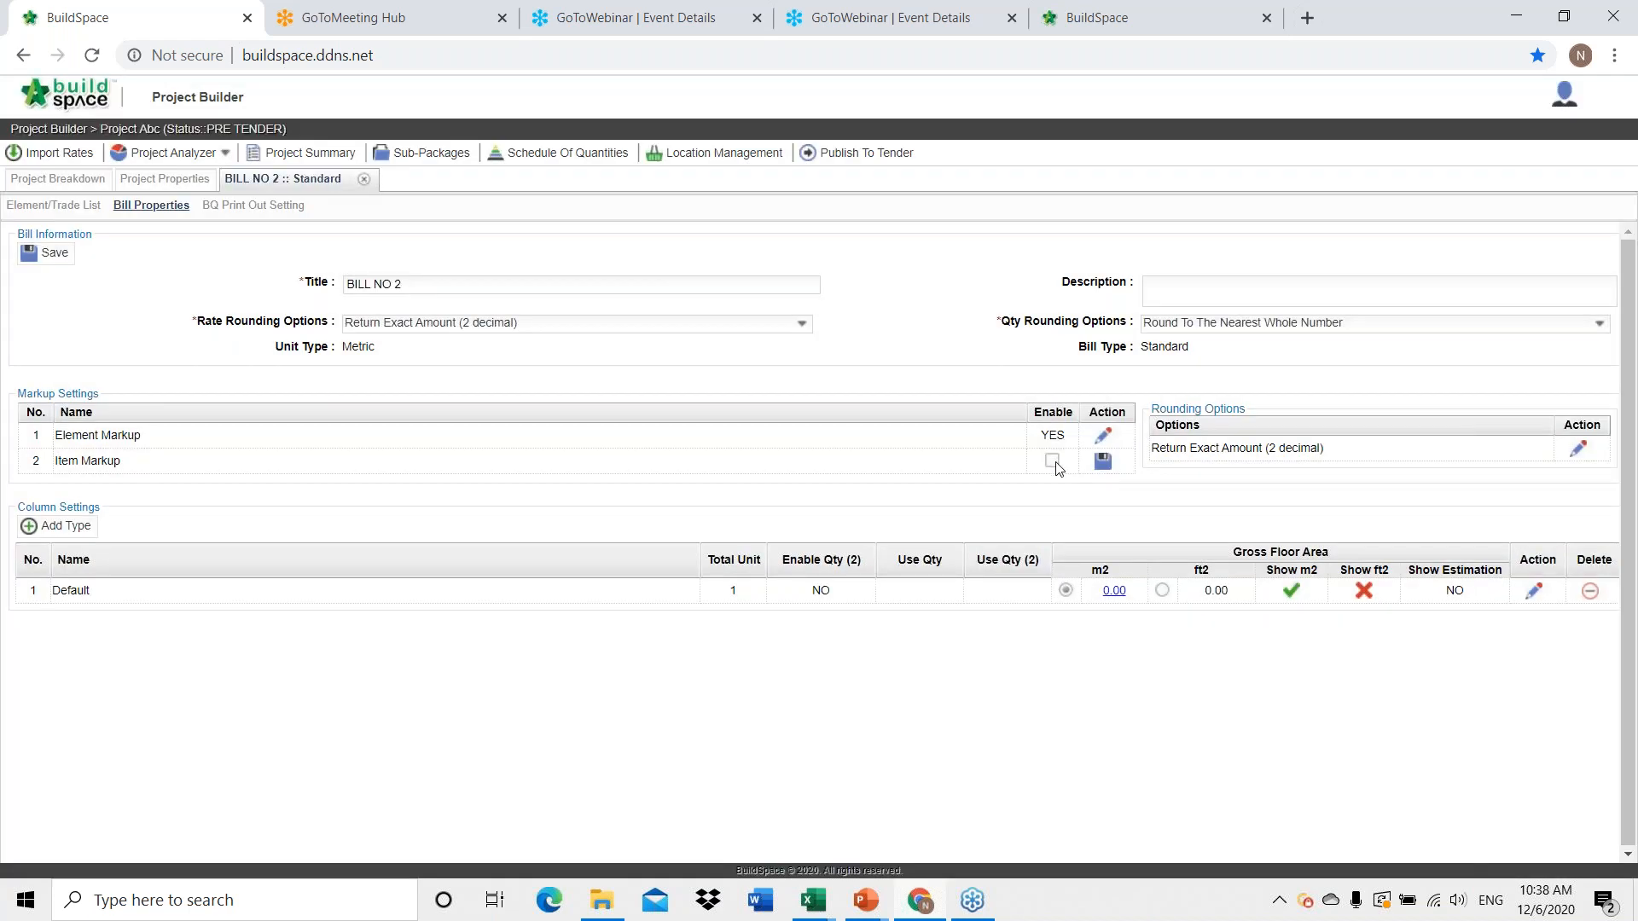
{"action": "left_click", "coordinate": [1105, 462]}
{"action": "left_click", "coordinate": [47, 253]}
Return to BILL NO 2's element list and set the FRAME element's markup to 3%.
{"action": "left_click", "coordinate": [61, 209]}
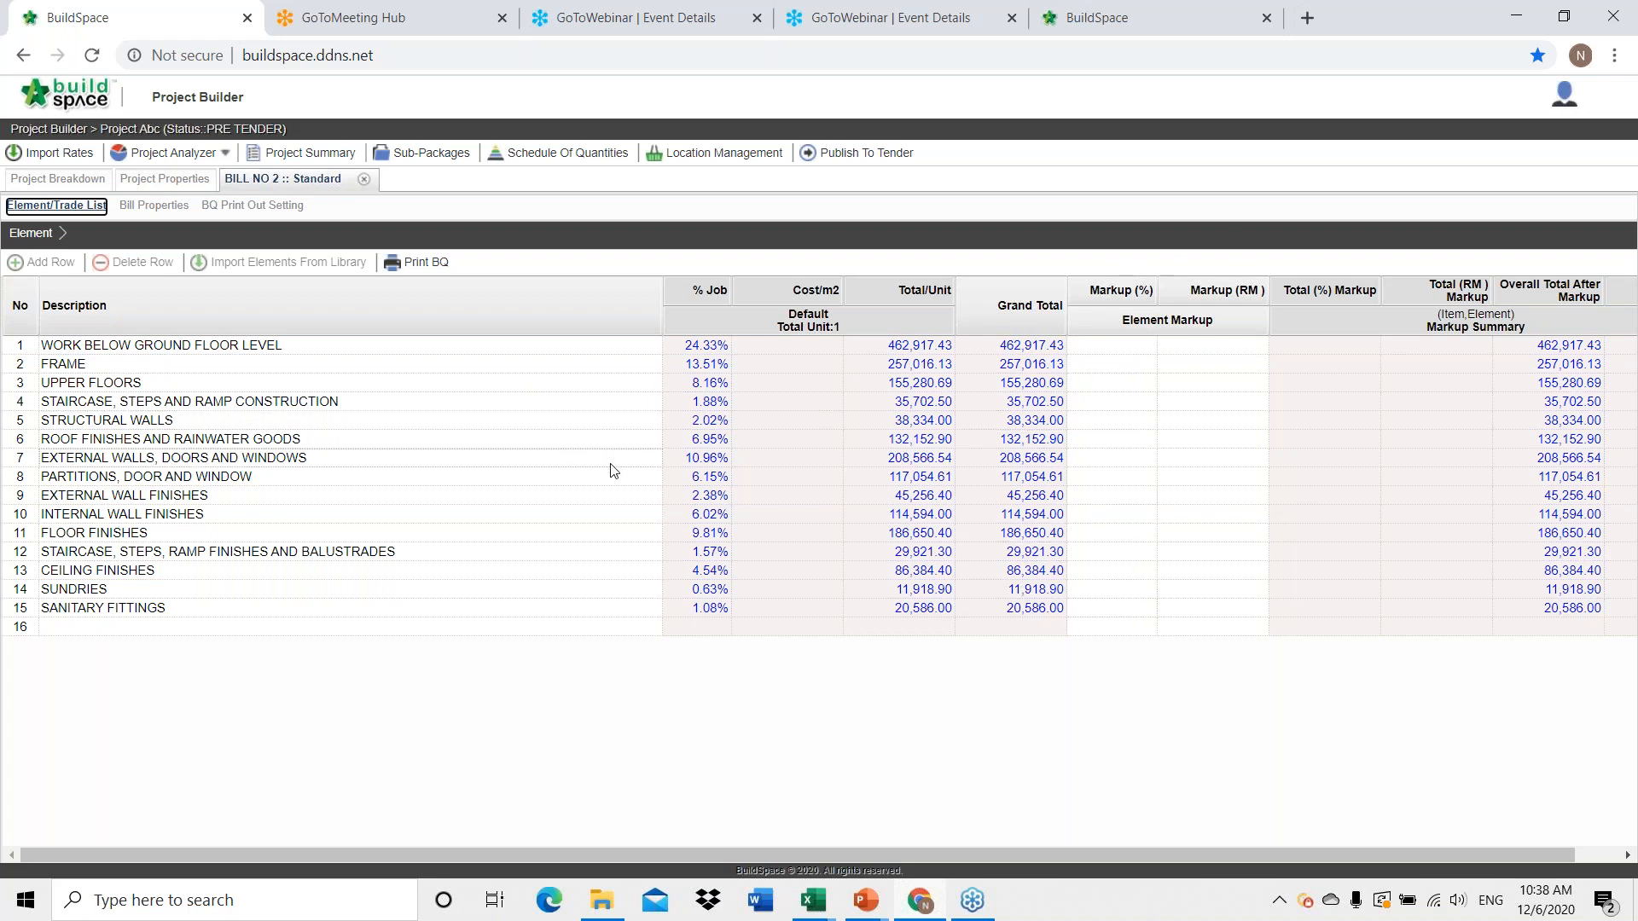
{"action": "double_click", "coordinate": [1097, 366]}
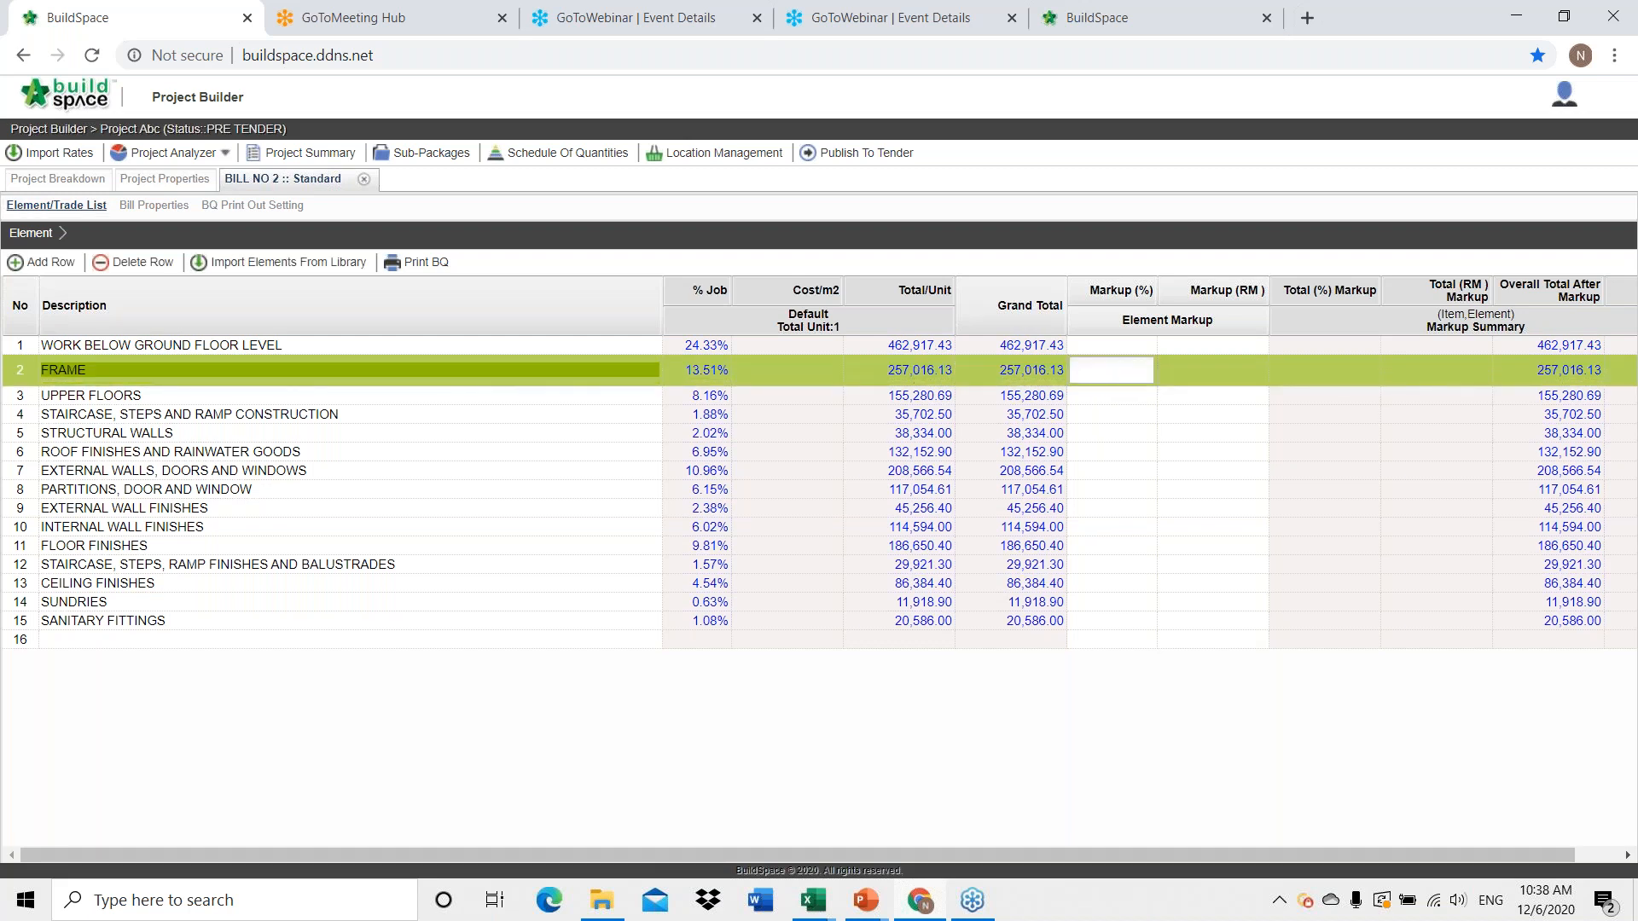
{"action": "type", "text": "3"}
{"action": "key", "text": "Return"}
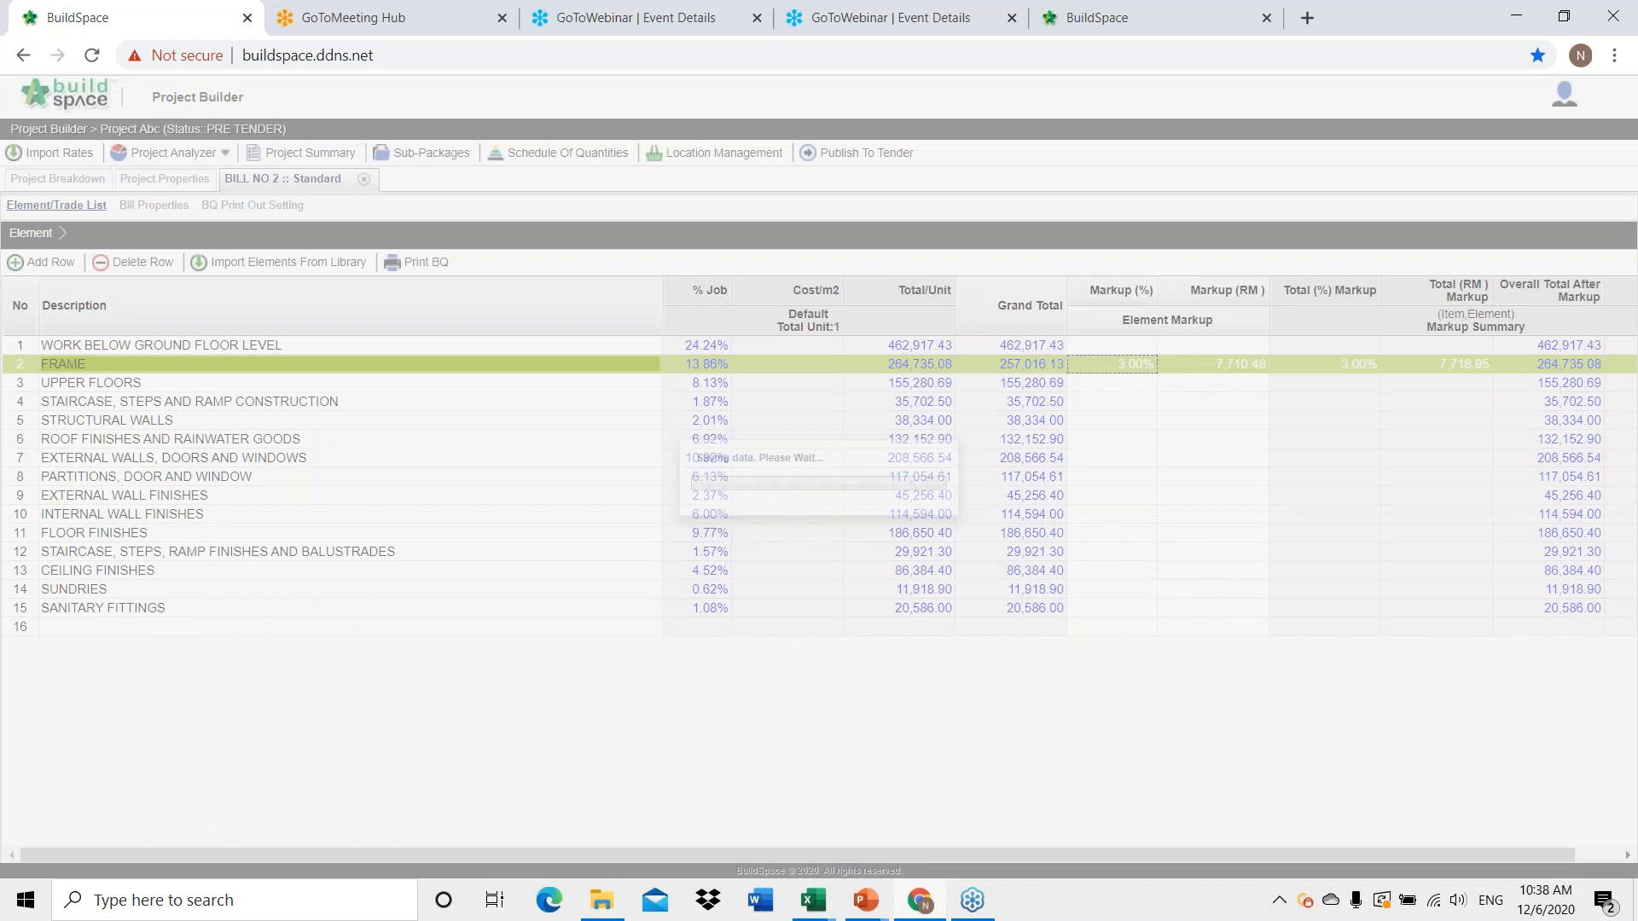
In FRAME's Grade 30 concrete items, set the item markup to 2.5% for Columns and 2% for Beams and Roof beams.
{"action": "double_click", "coordinate": [541, 363]}
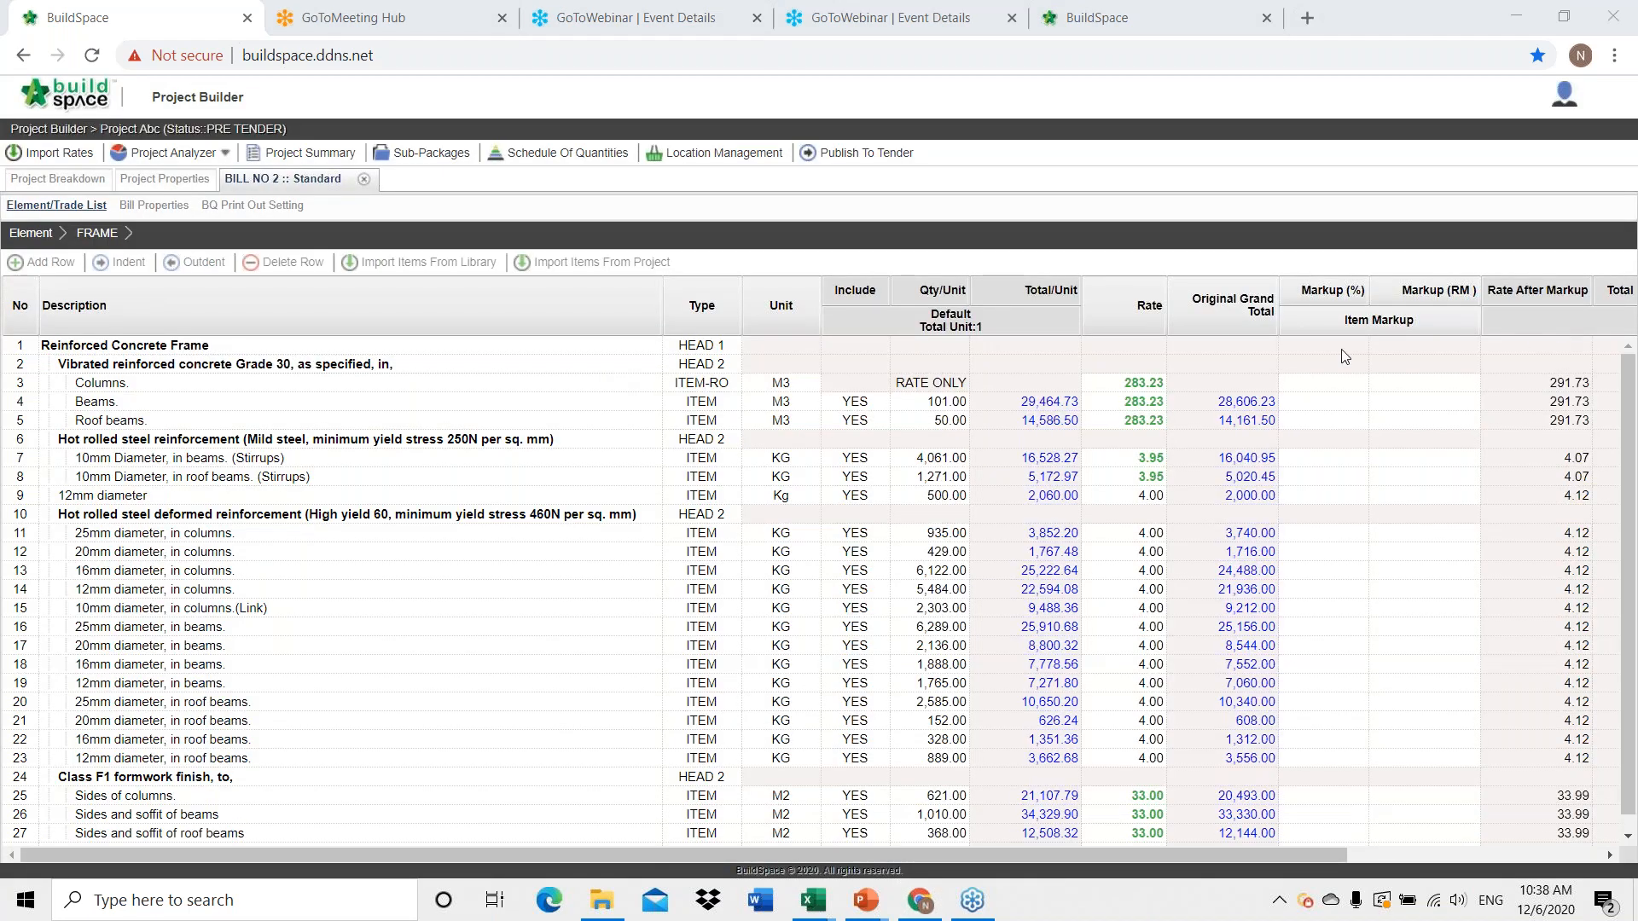
{"action": "left_click", "coordinate": [1326, 386]}
{"action": "double_click", "coordinate": [1326, 388]}
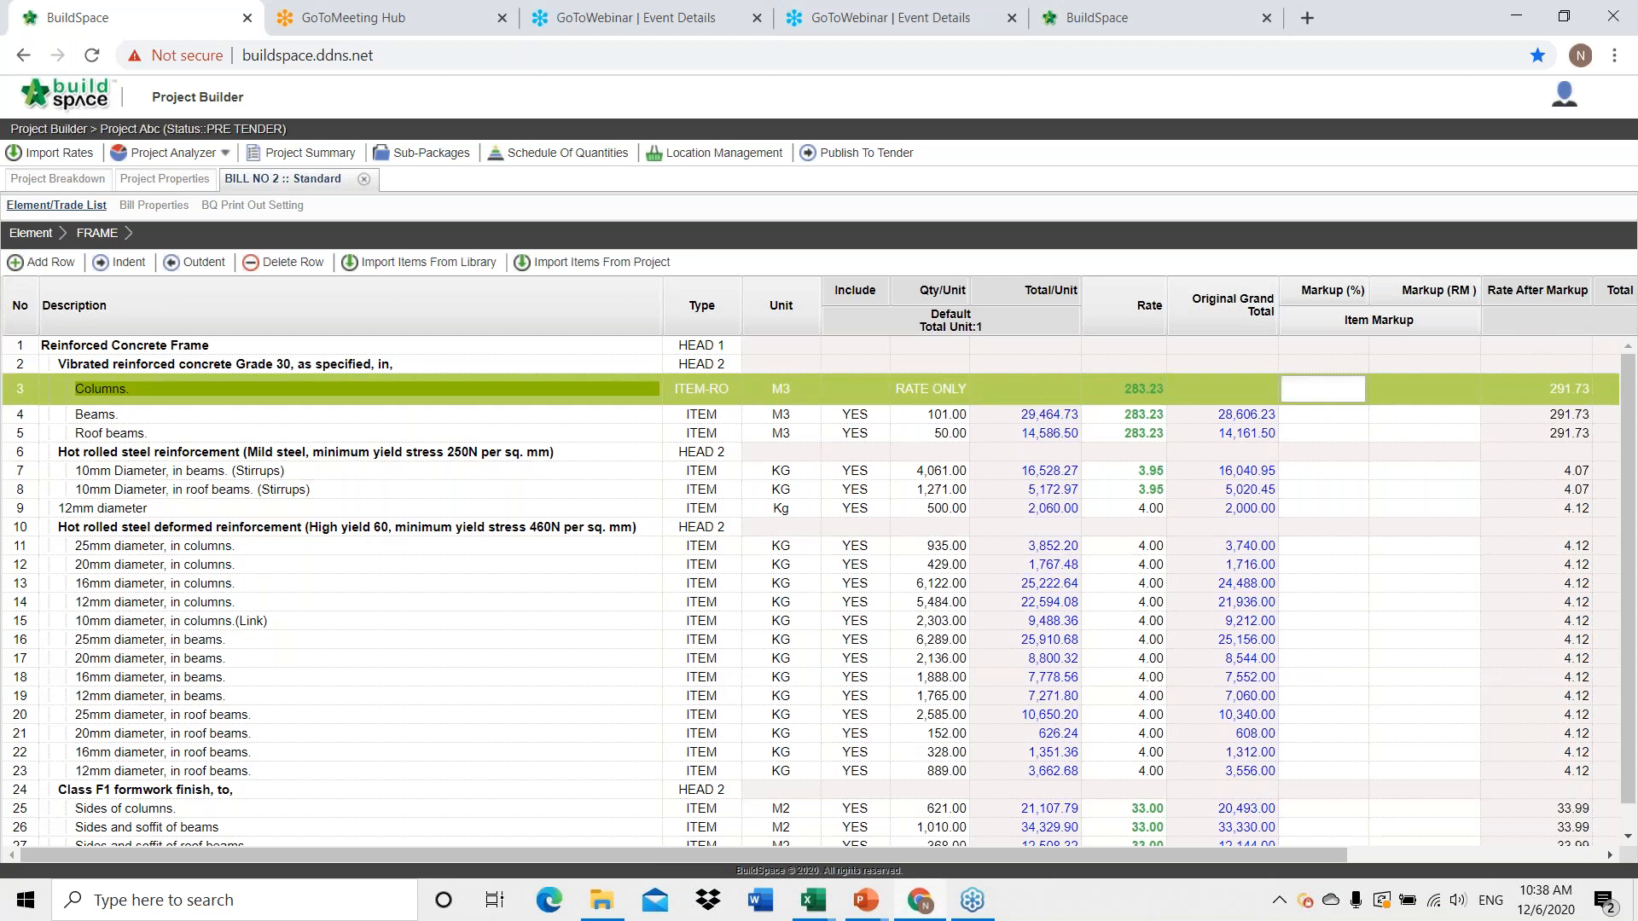
{"action": "type", "text": "2.5"}
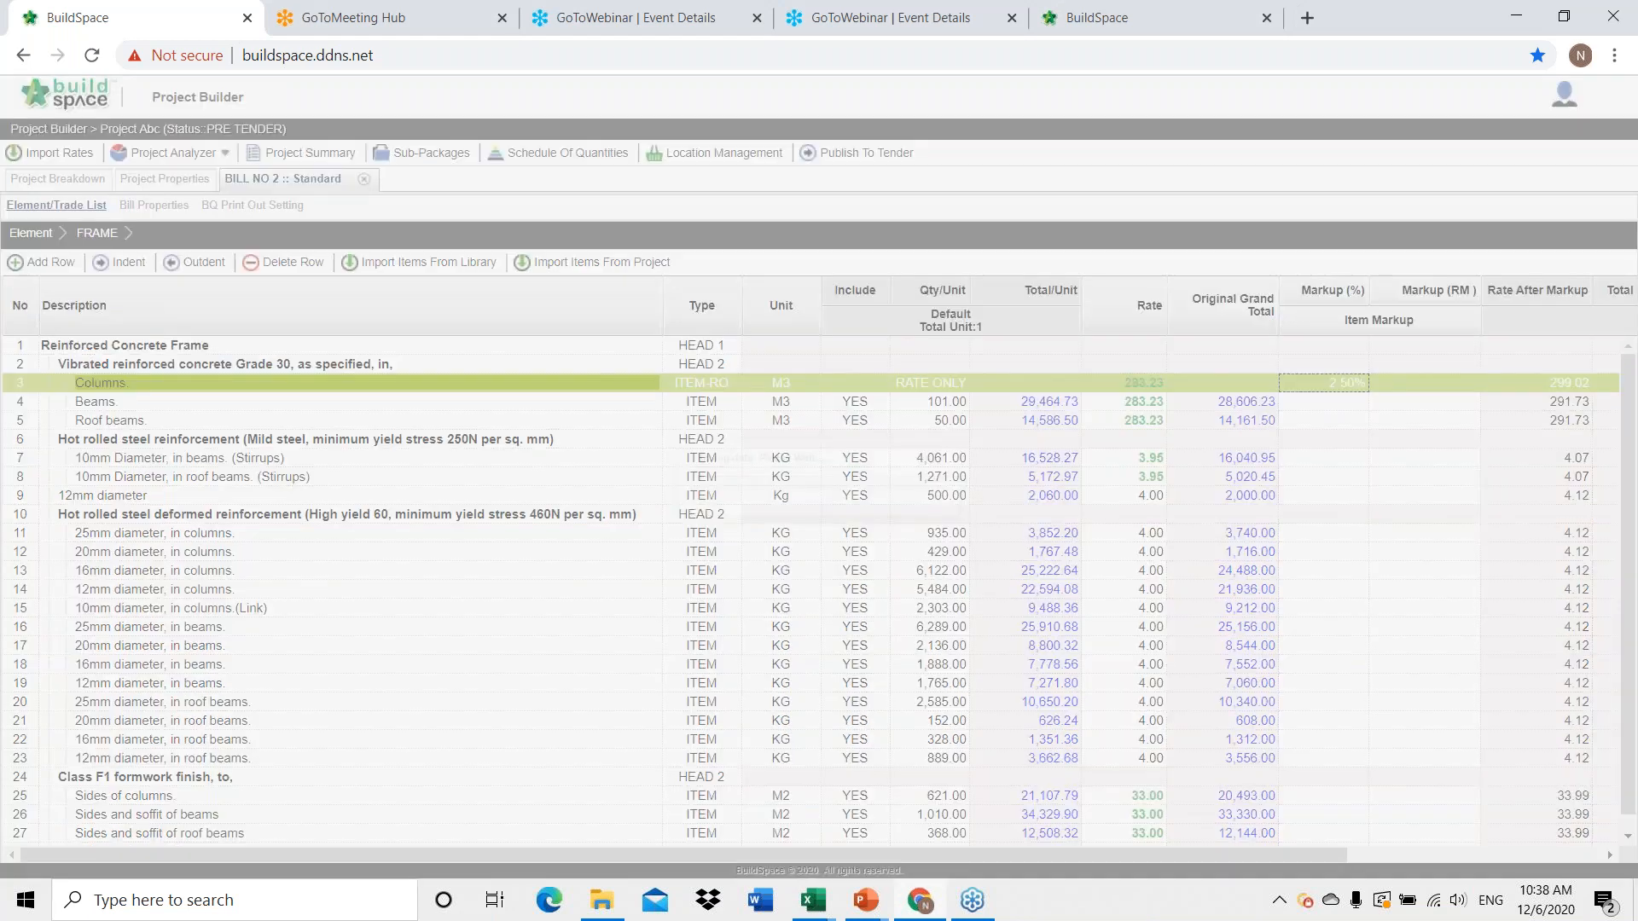
{"action": "key", "text": "Return"}
{"action": "key", "text": "Down"}
{"action": "type", "text": "2"}
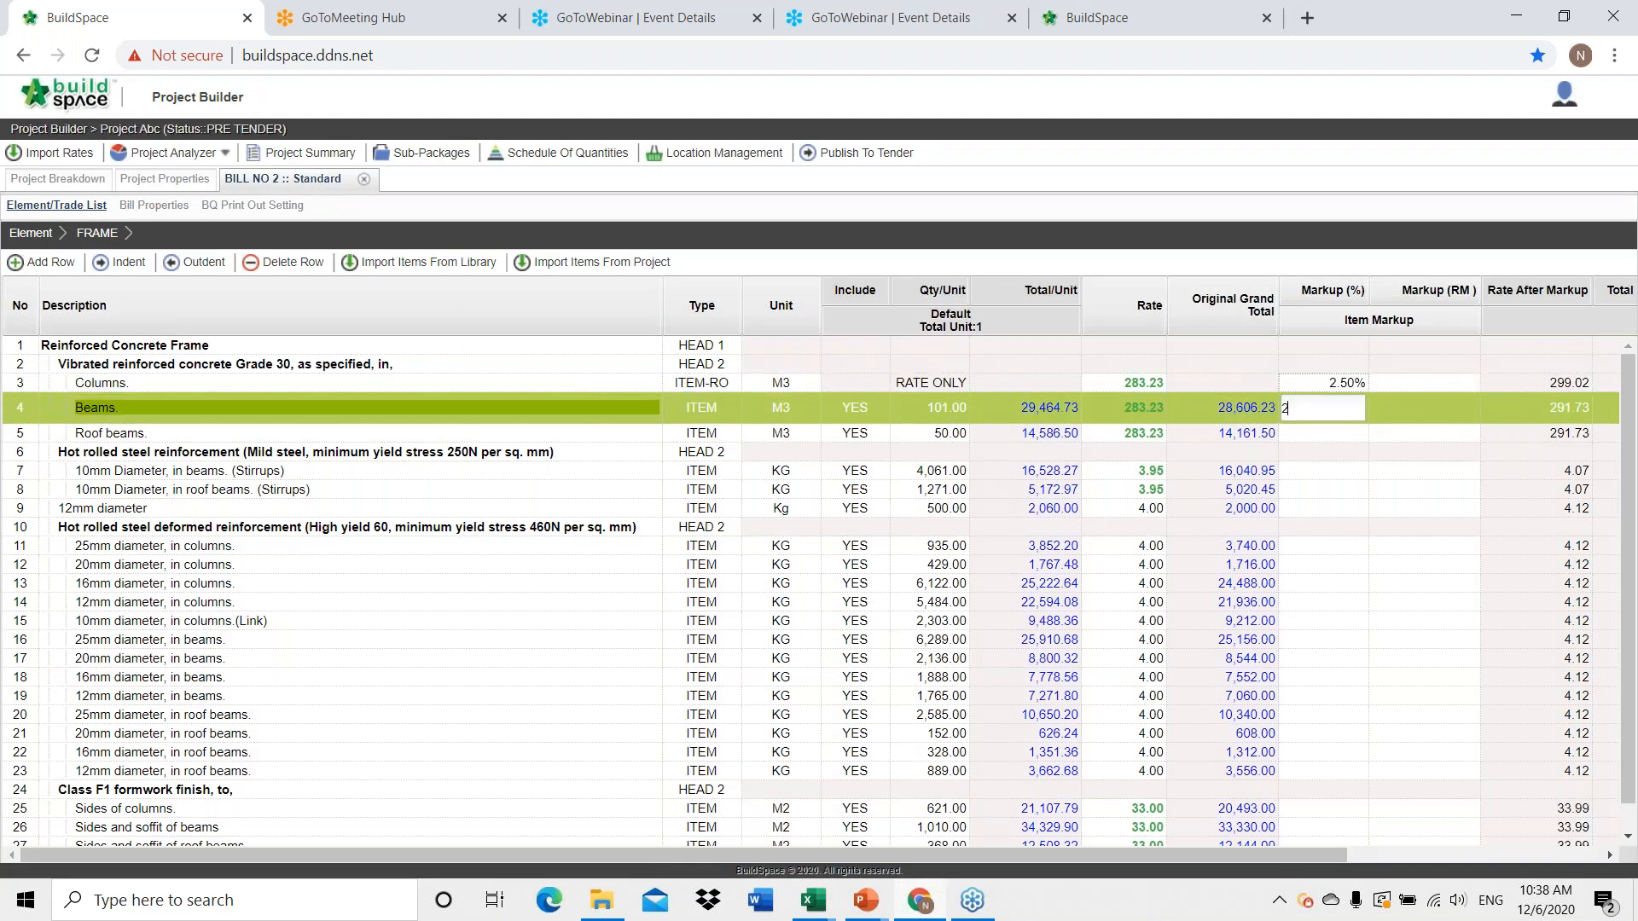
{"action": "key", "text": "Return"}
{"action": "key", "text": "Down"}
{"action": "type", "text": "2"}
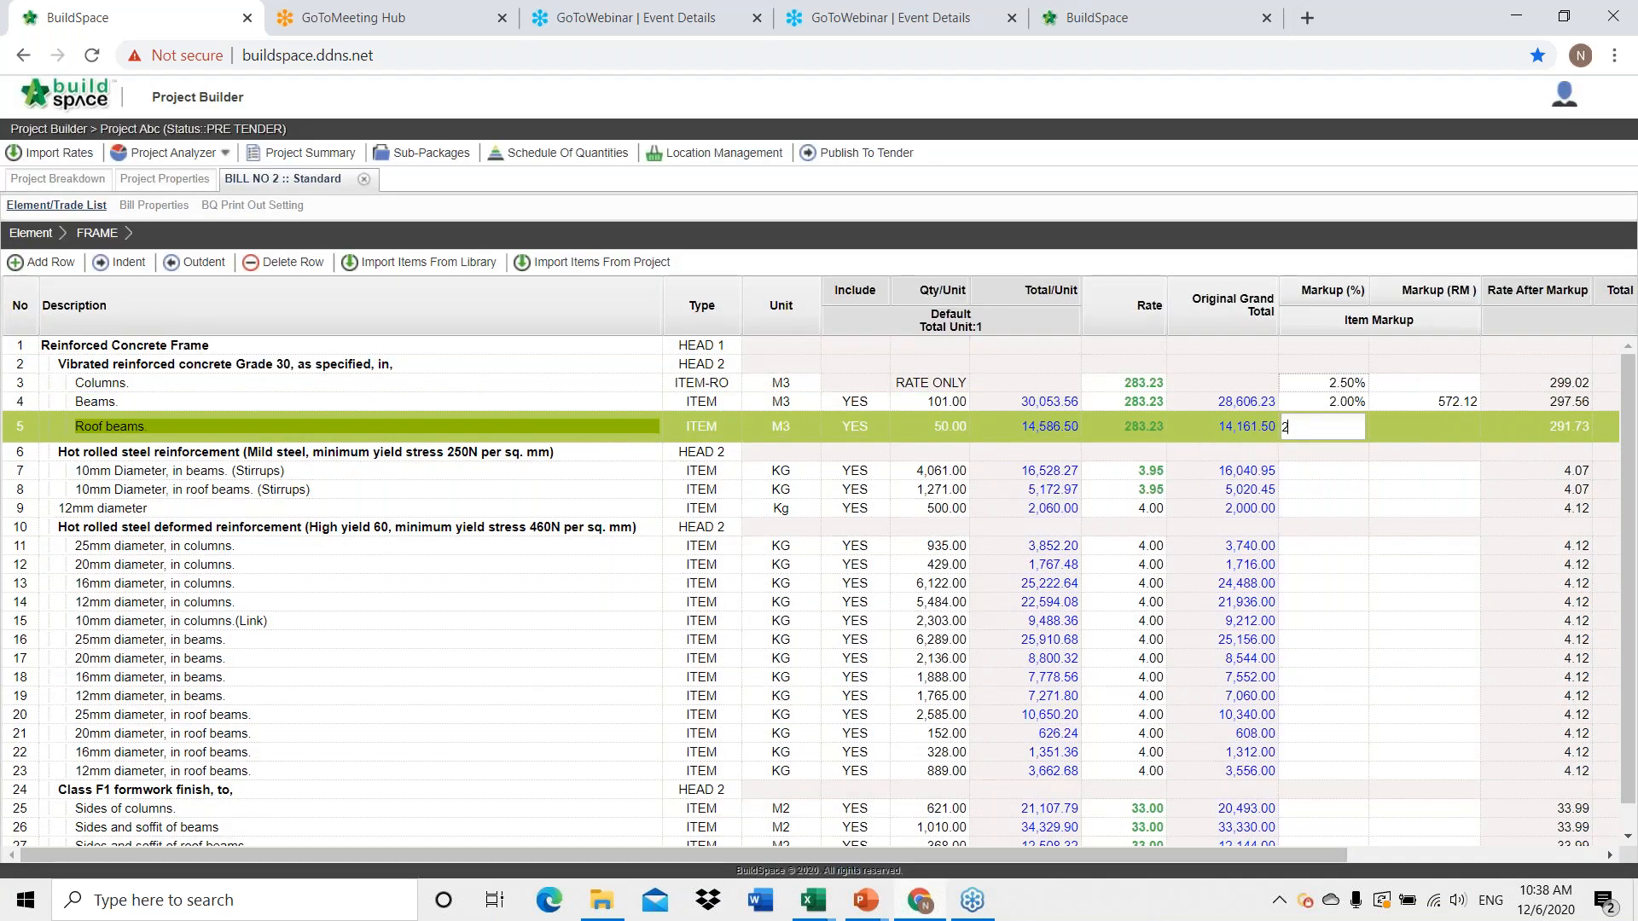
Change the Columns item markup to 2%, close BILL NO 2 and reload the project breakdown.
{"action": "double_click", "coordinate": [1329, 384]}
{"action": "type", "text": "2"}
{"action": "key", "text": "Return"}
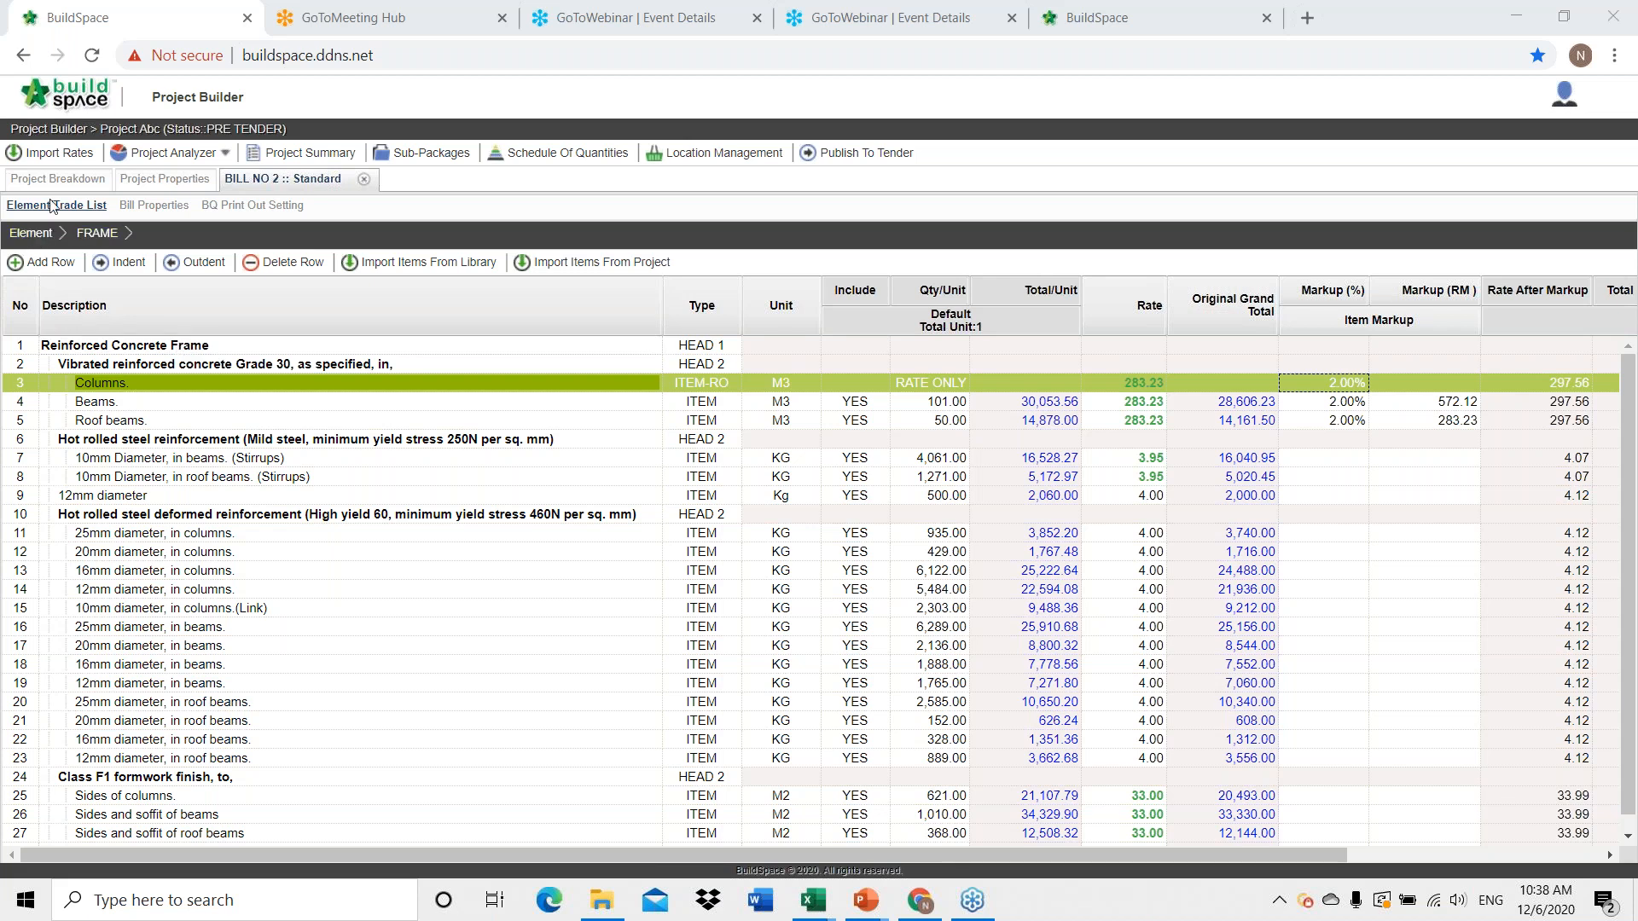
{"action": "left_click", "coordinate": [364, 182]}
{"action": "left_click", "coordinate": [911, 209]}
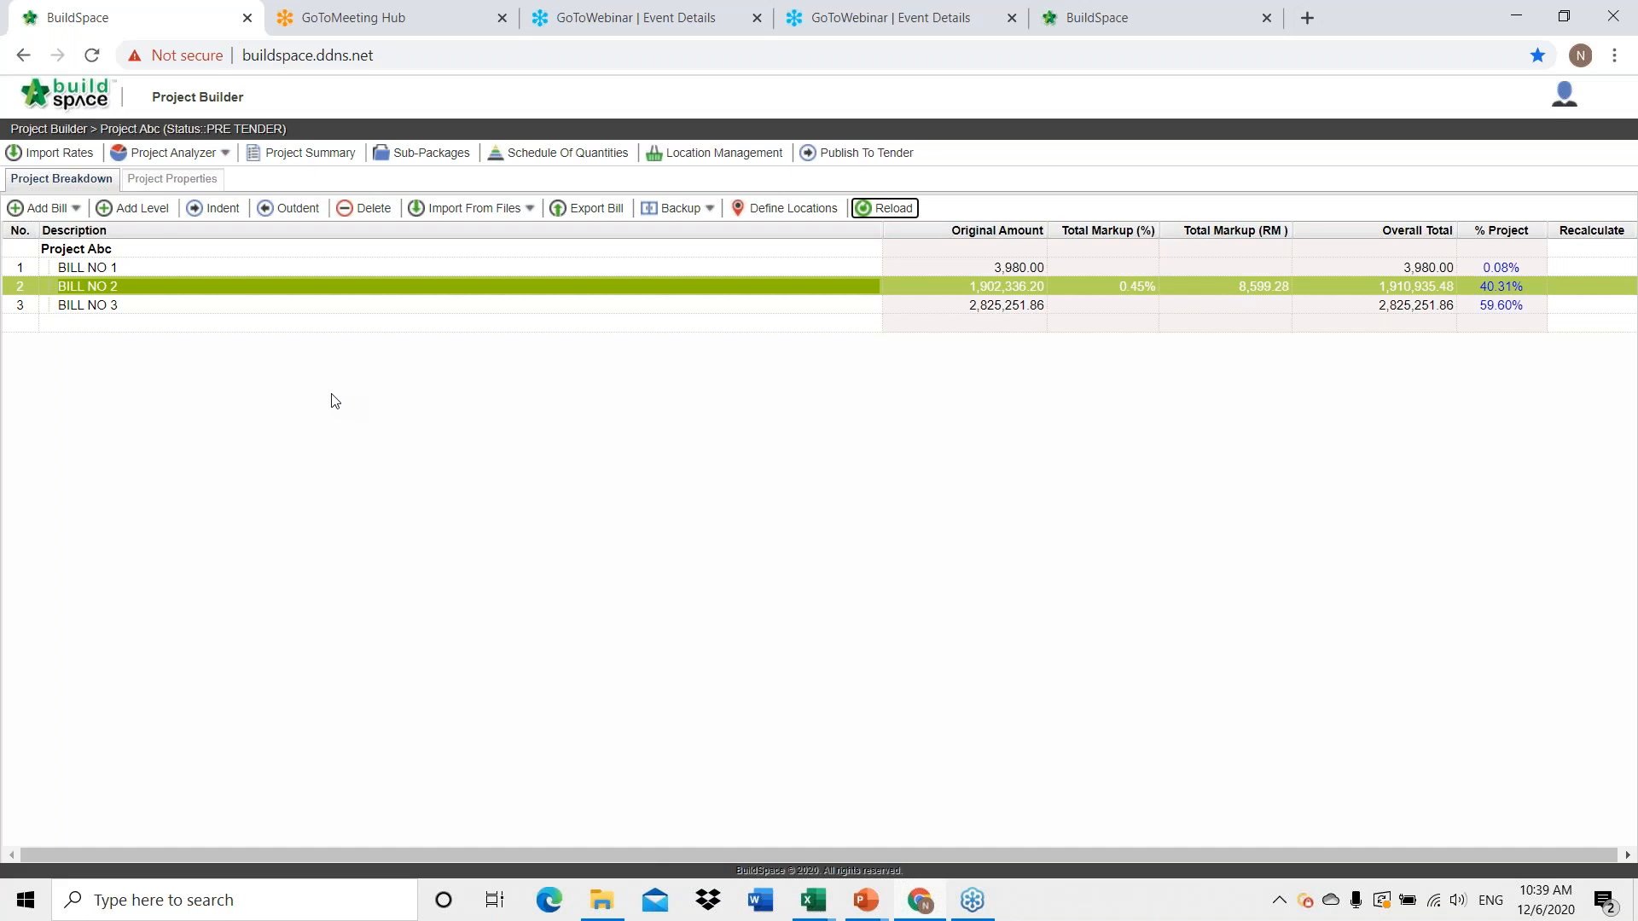
Open Project Abc's Schedule Of Rates Analysis and review the trade costs under Master (M+L+P).
{"action": "left_click", "coordinate": [219, 154]}
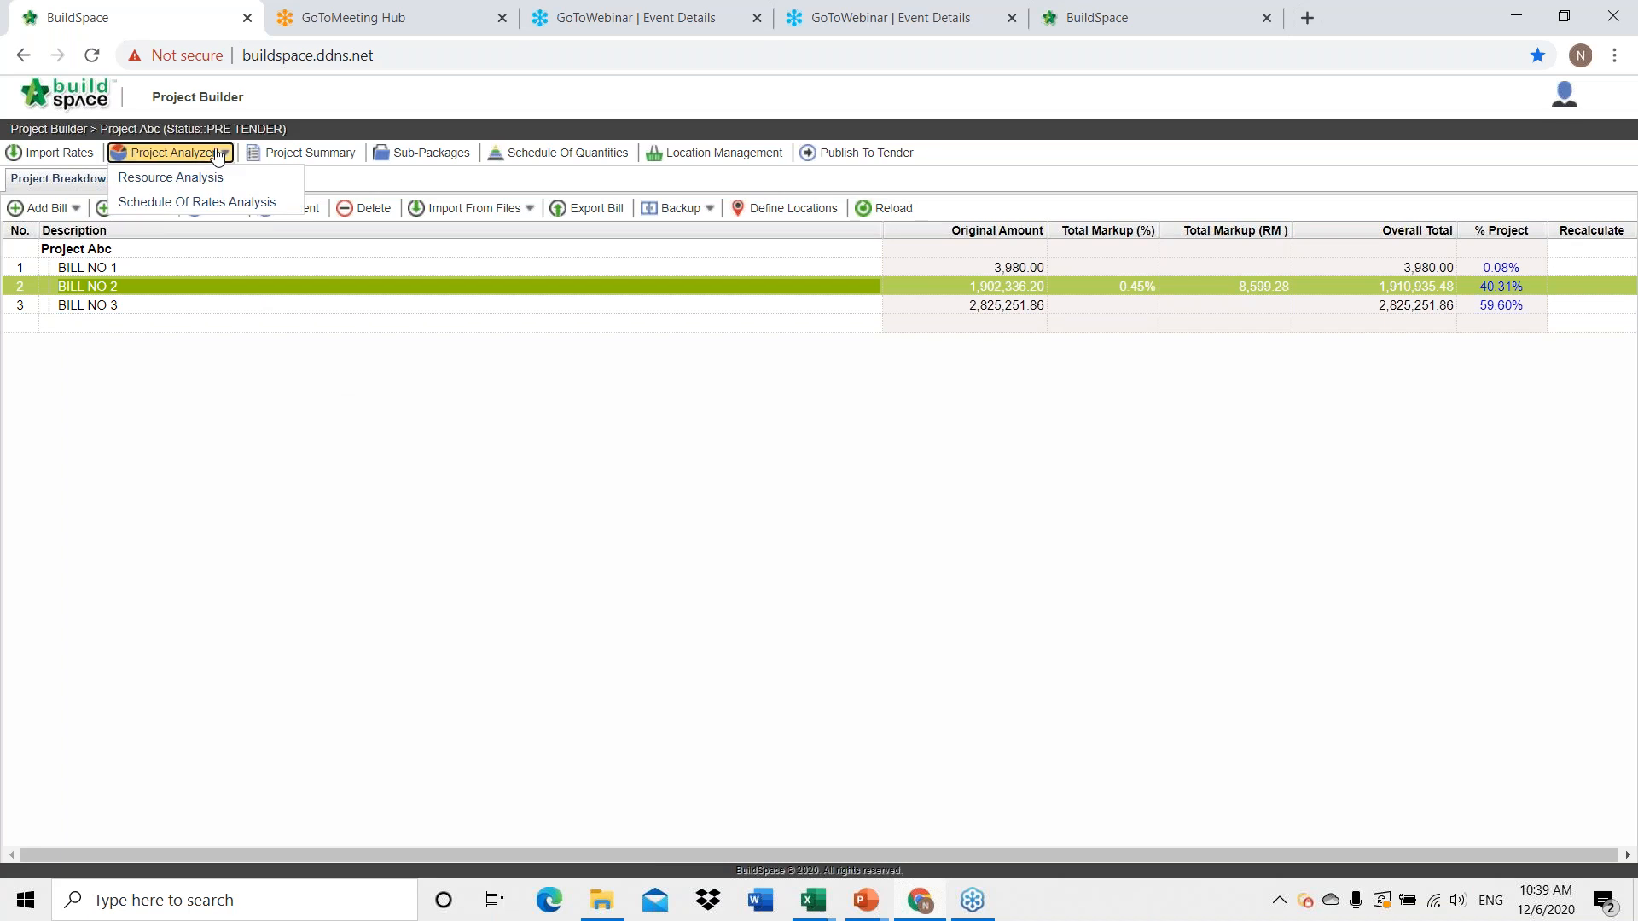
{"action": "left_click", "coordinate": [198, 204]}
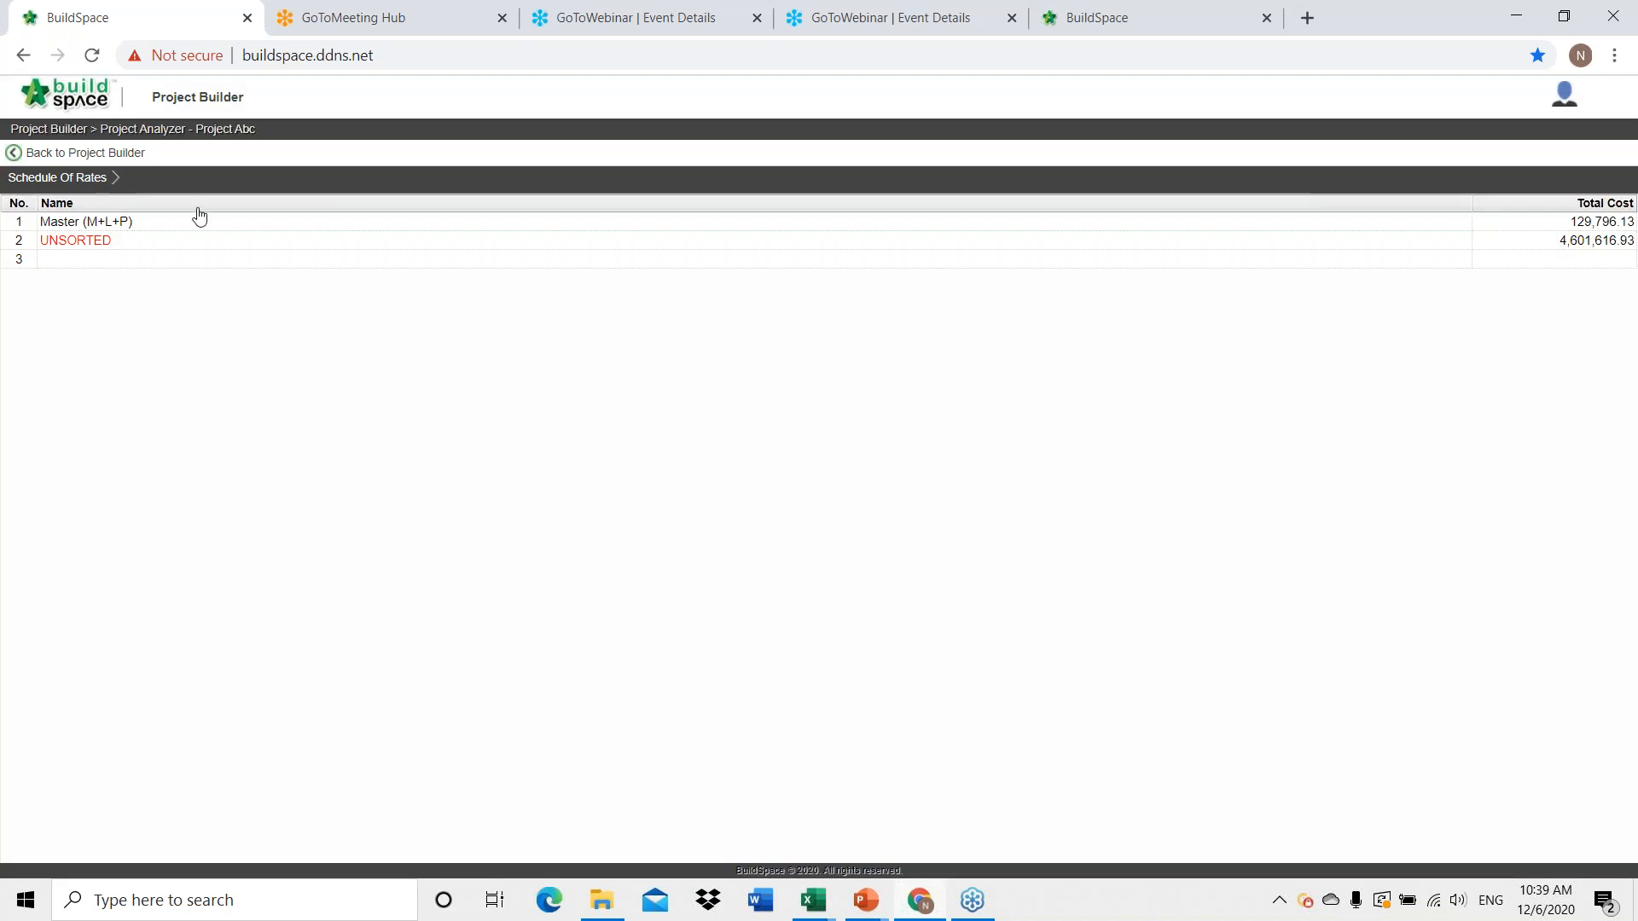
{"action": "double_click", "coordinate": [92, 223]}
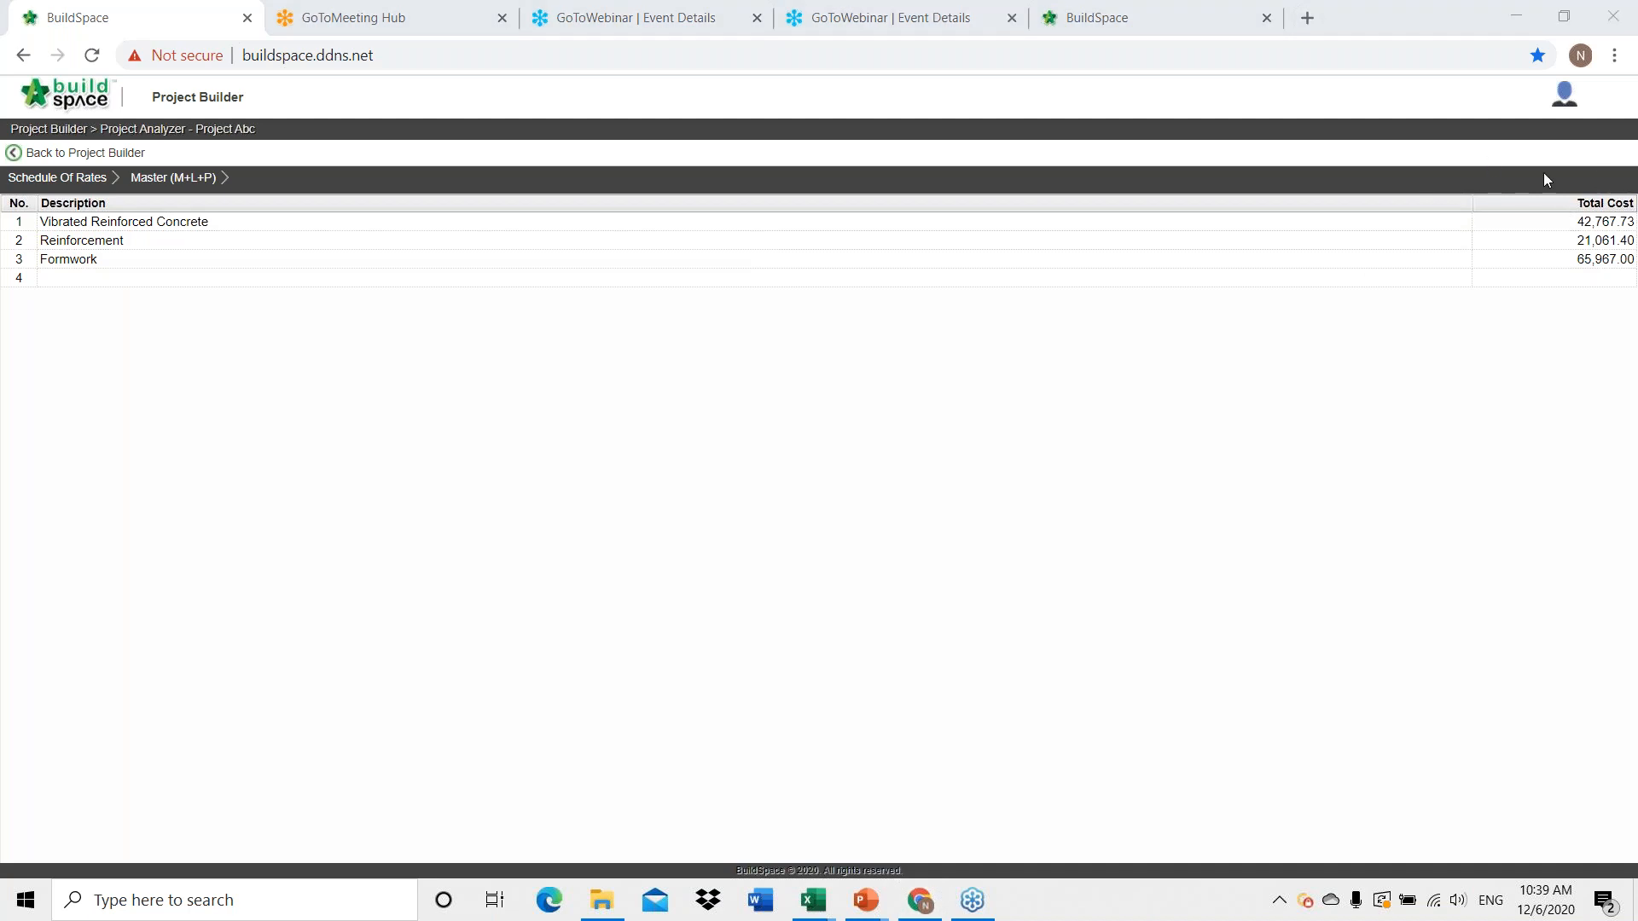
{"action": "left_click", "coordinate": [821, 220]}
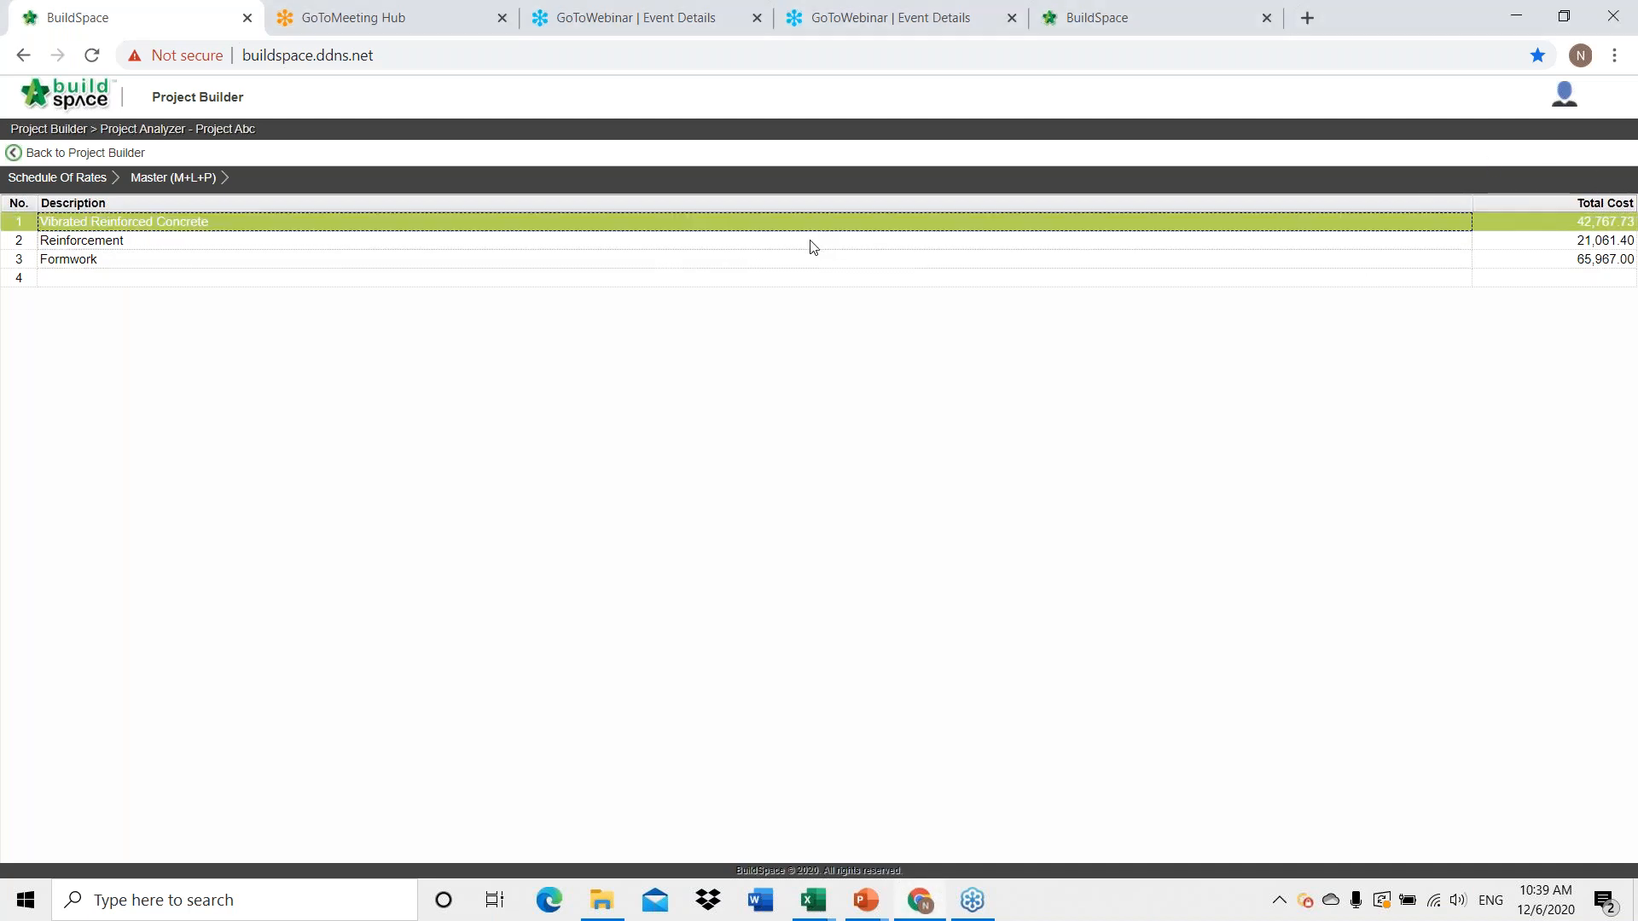
{"action": "left_click", "coordinate": [810, 242]}
{"action": "left_click", "coordinate": [801, 261]}
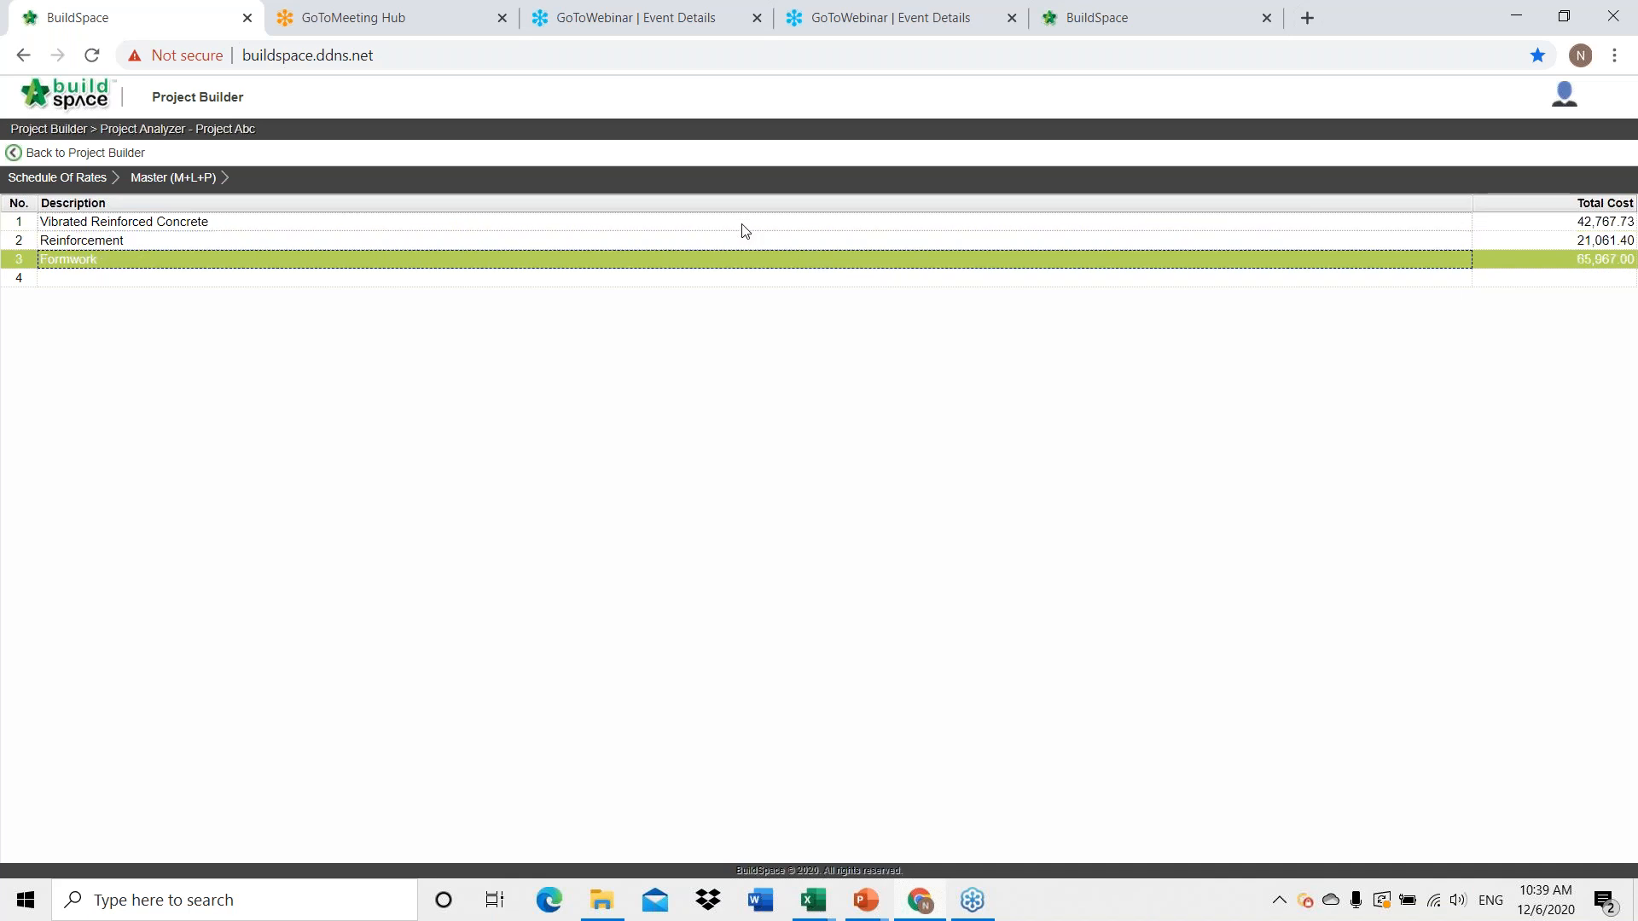
Open the Vibrated Reinforced Concrete trade in the analysis and set Concrete G30's item markup to 5%.
{"action": "double_click", "coordinate": [741, 225]}
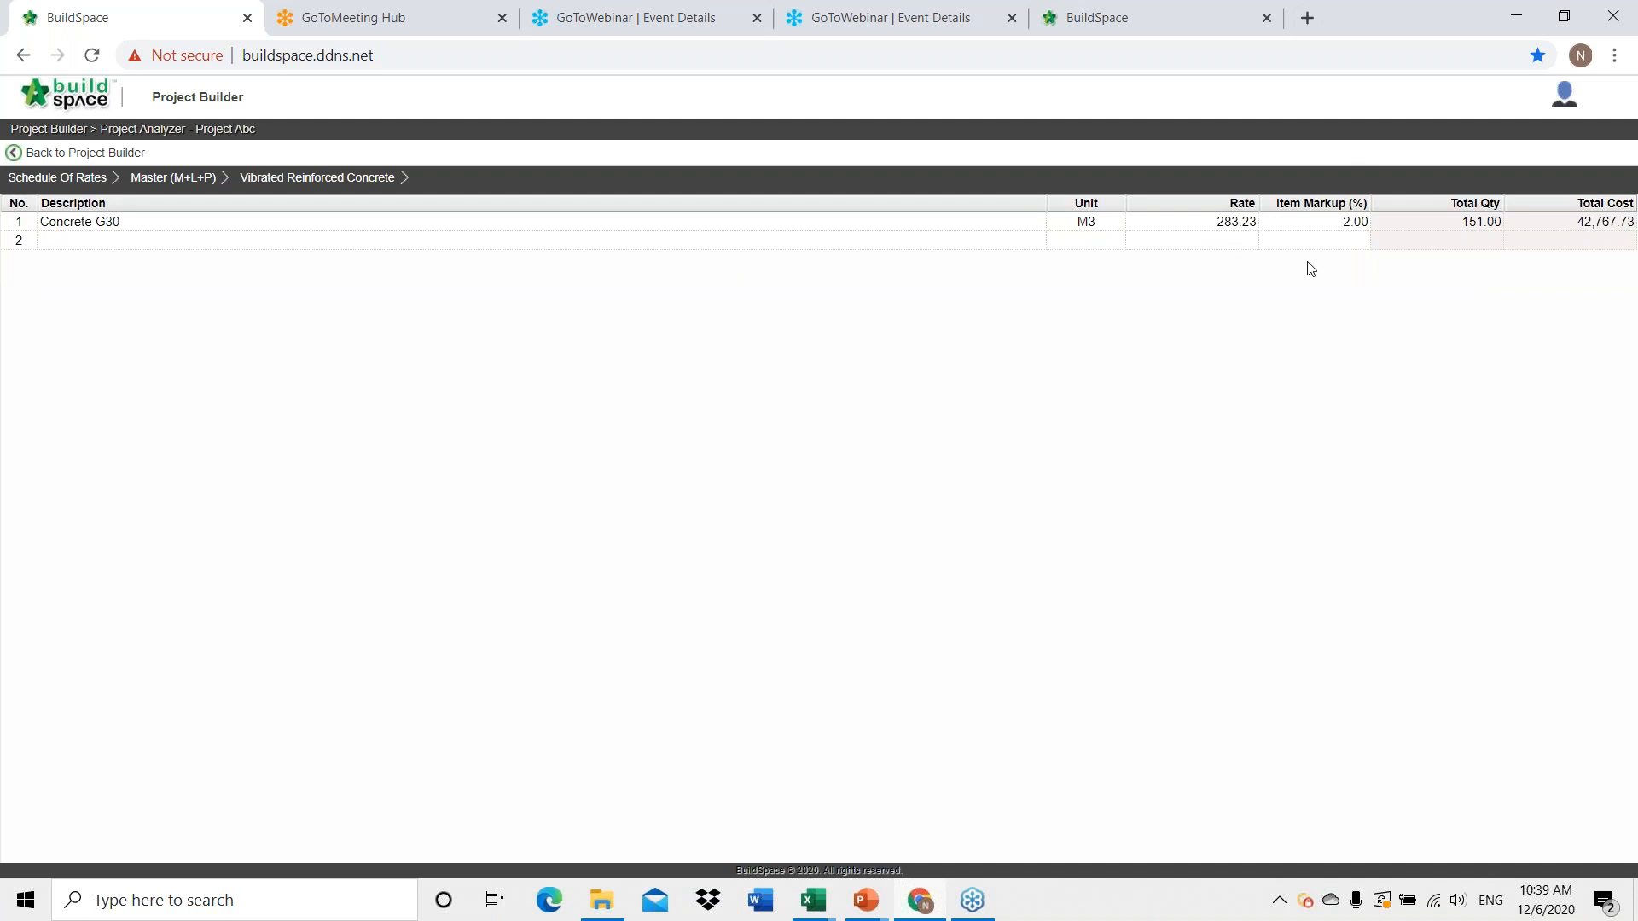
{"action": "left_click", "coordinate": [1313, 222]}
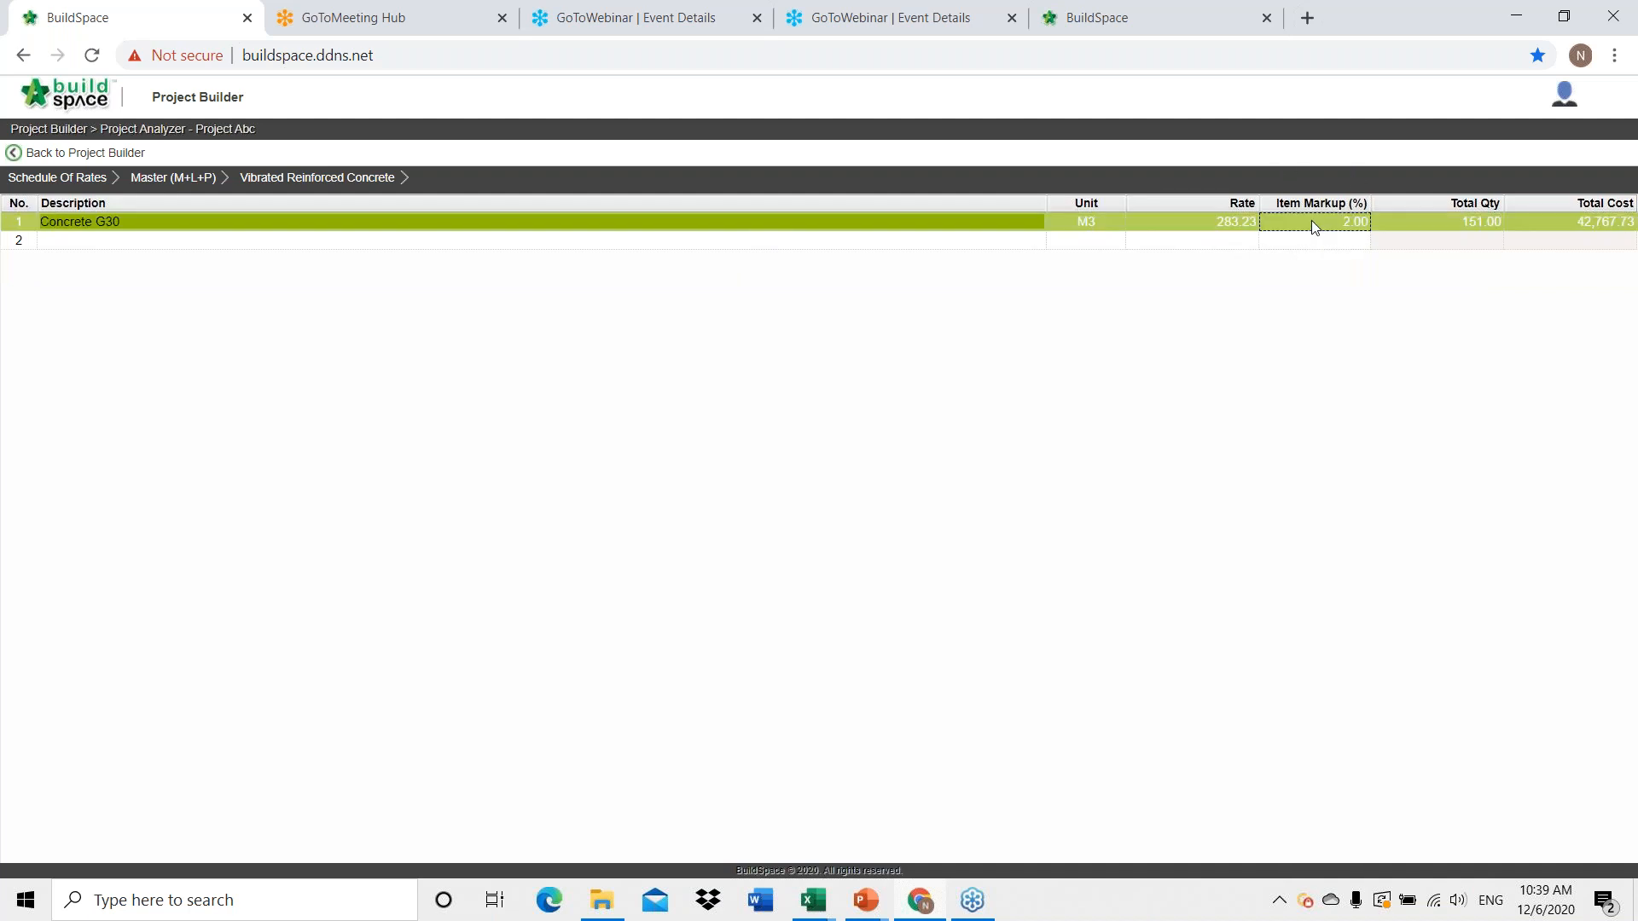
{"action": "left_click", "coordinate": [1313, 222]}
{"action": "type", "text": "5"}
{"action": "key", "text": "Return"}
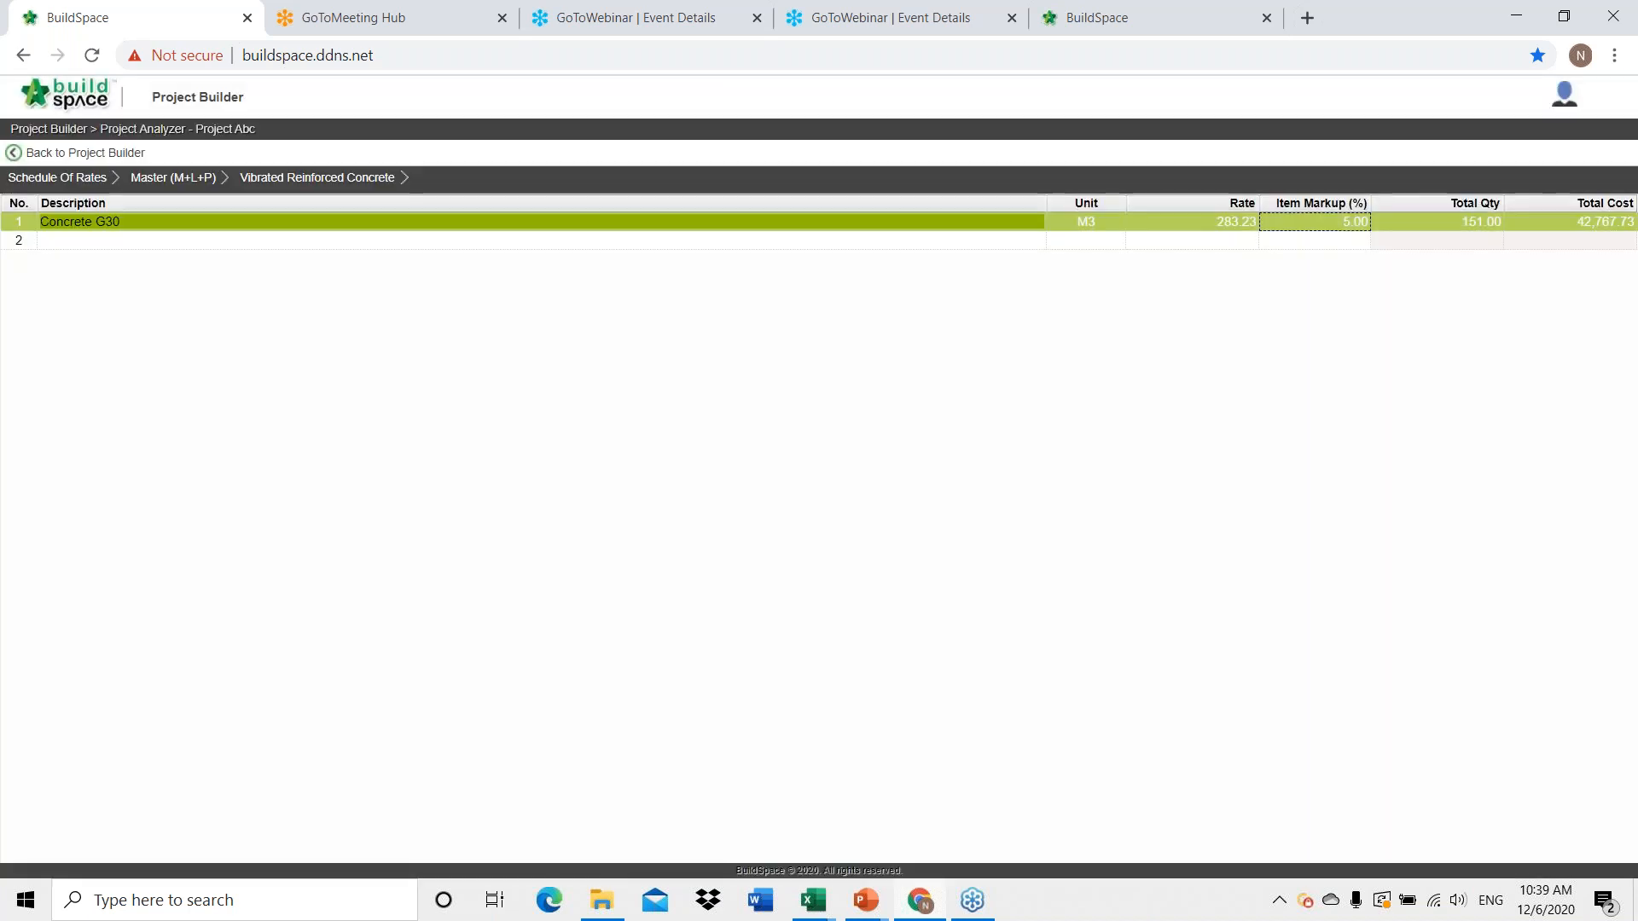
Open the Reinforcement trade in the Schedule Of Rates Analysis and set R10's item markup to 7%.
{"action": "left_click", "coordinate": [158, 181]}
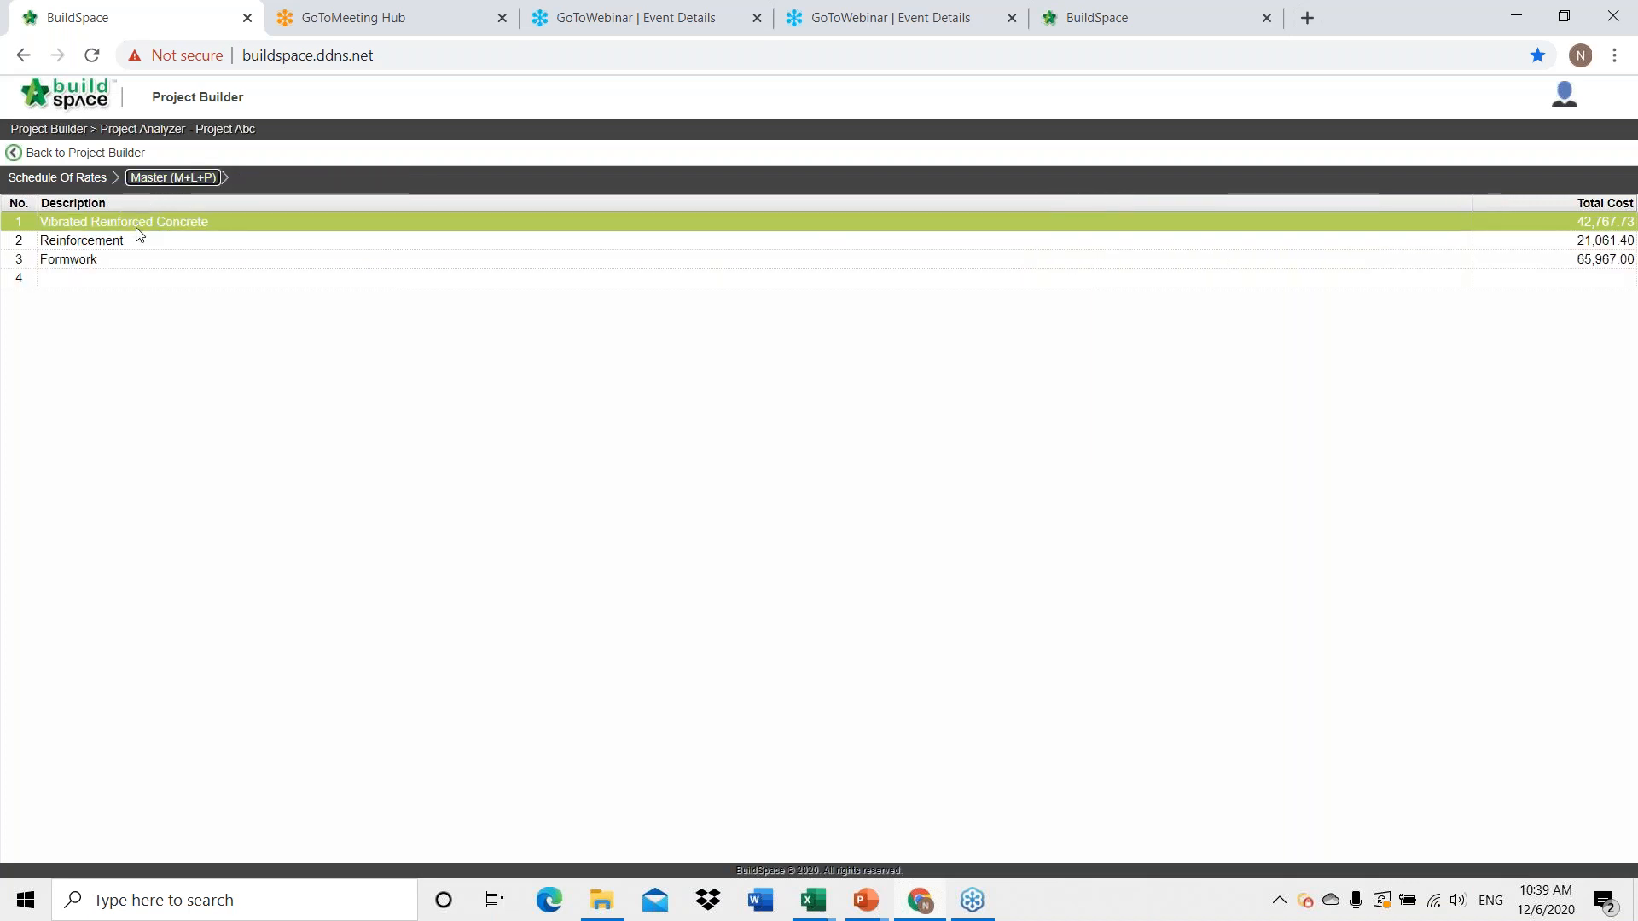
{"action": "left_click", "coordinate": [133, 242]}
{"action": "double_click", "coordinate": [132, 242]}
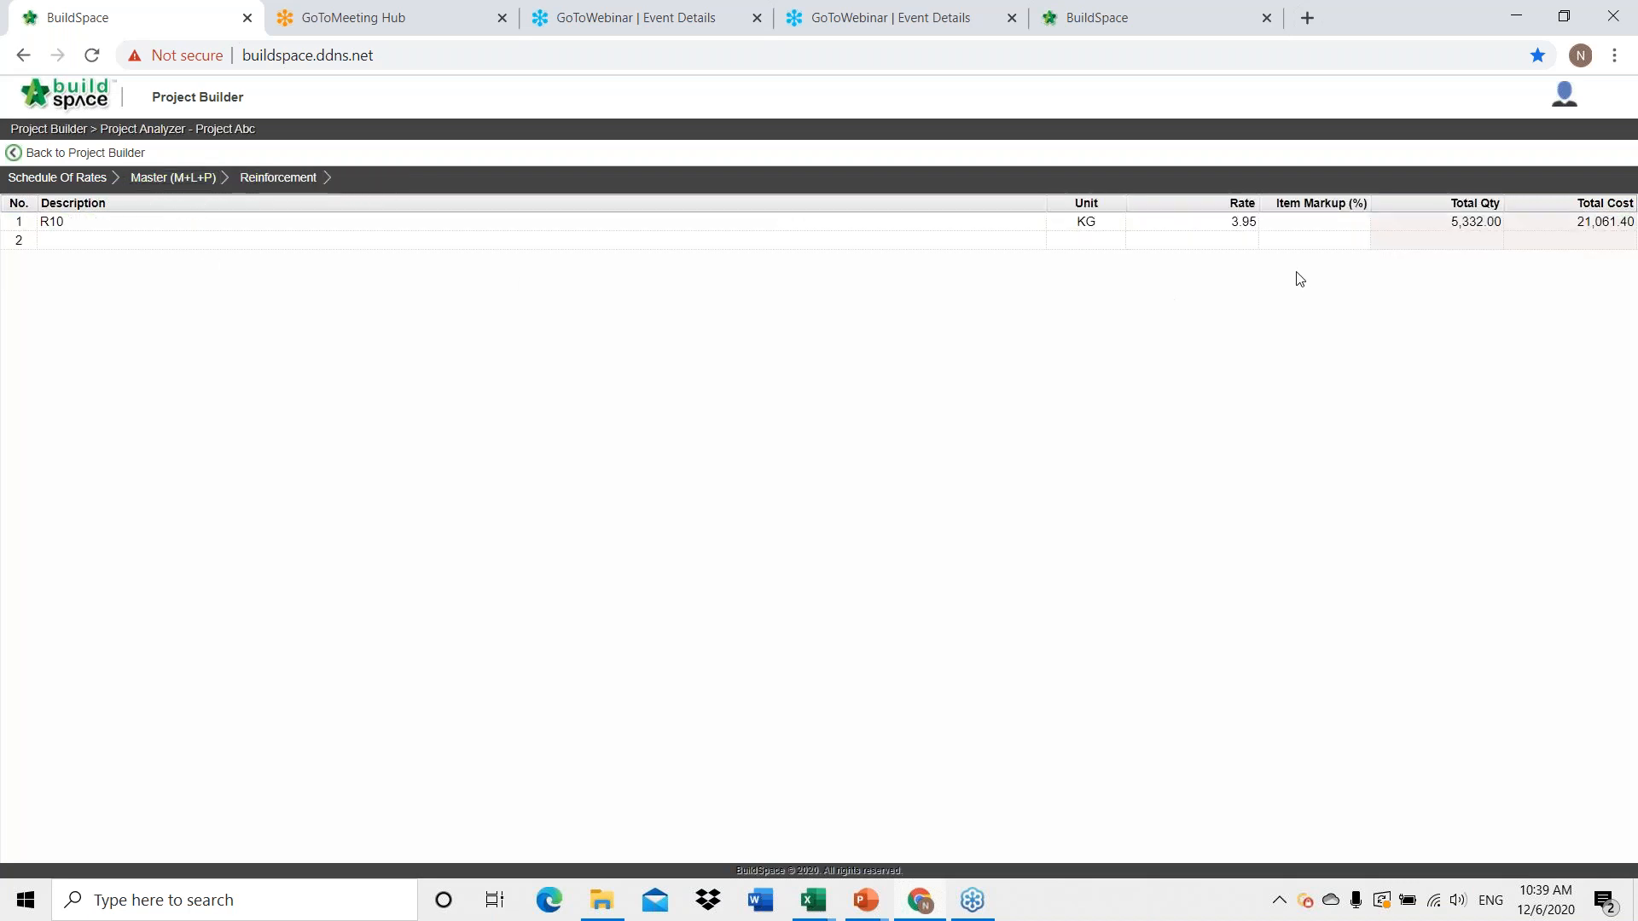
{"action": "left_click", "coordinate": [1313, 225]}
{"action": "left_click", "coordinate": [1314, 224]}
{"action": "type", "text": "7"}
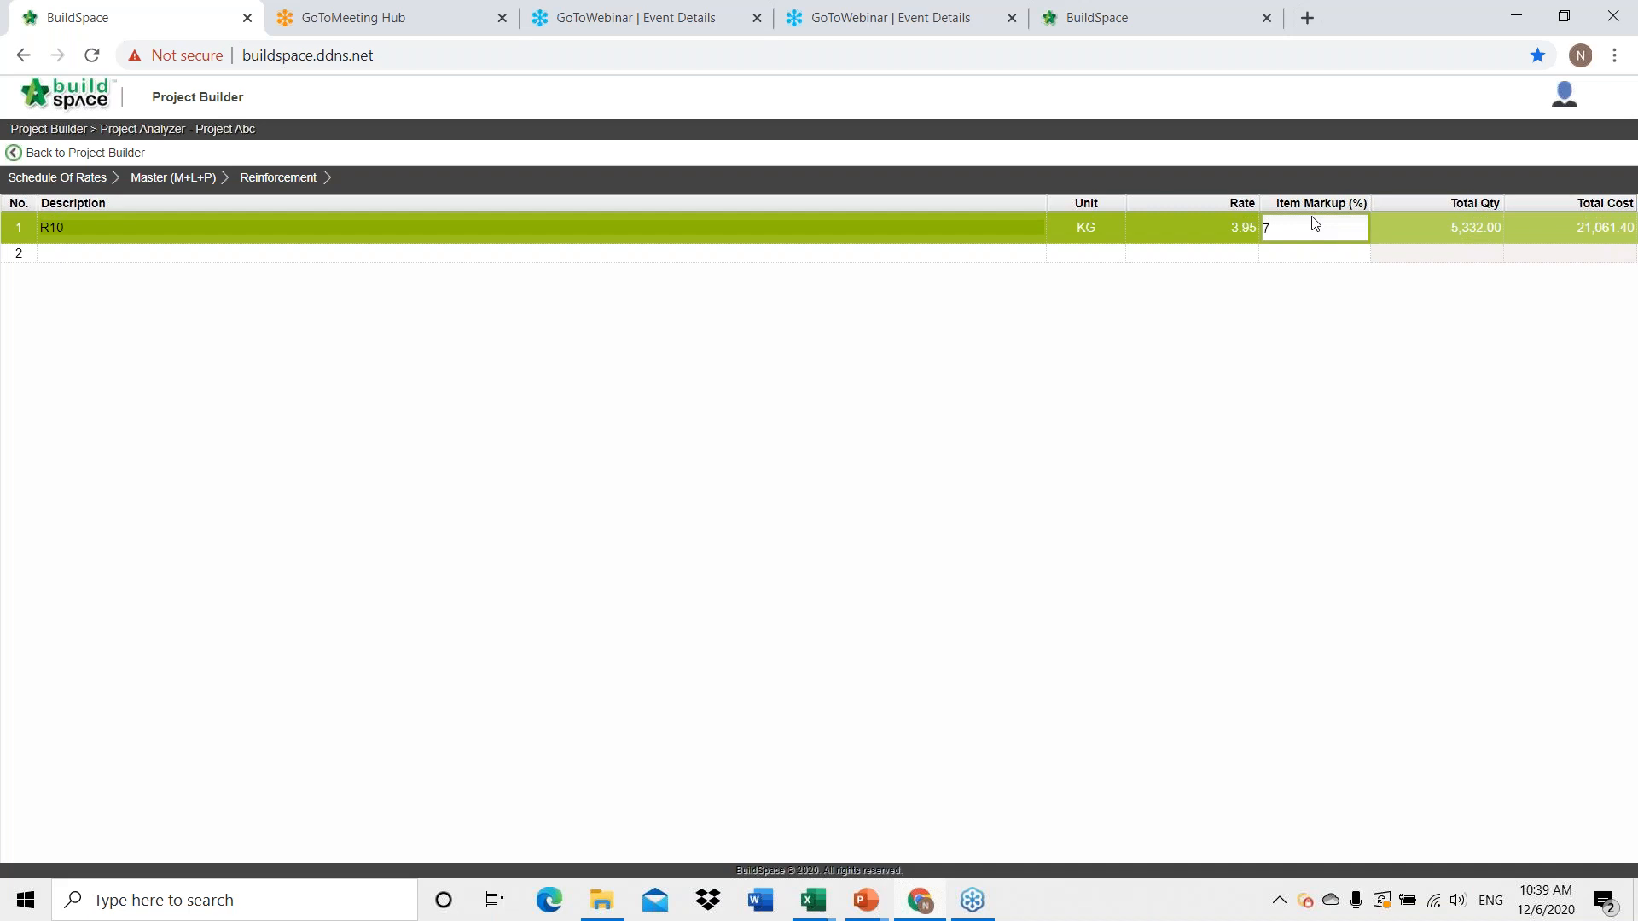
{"action": "key", "text": "Return"}
Return to the project breakdown and recalculate BILL NO 2 for its bill items, bill elements and bills.
{"action": "left_click", "coordinate": [75, 154]}
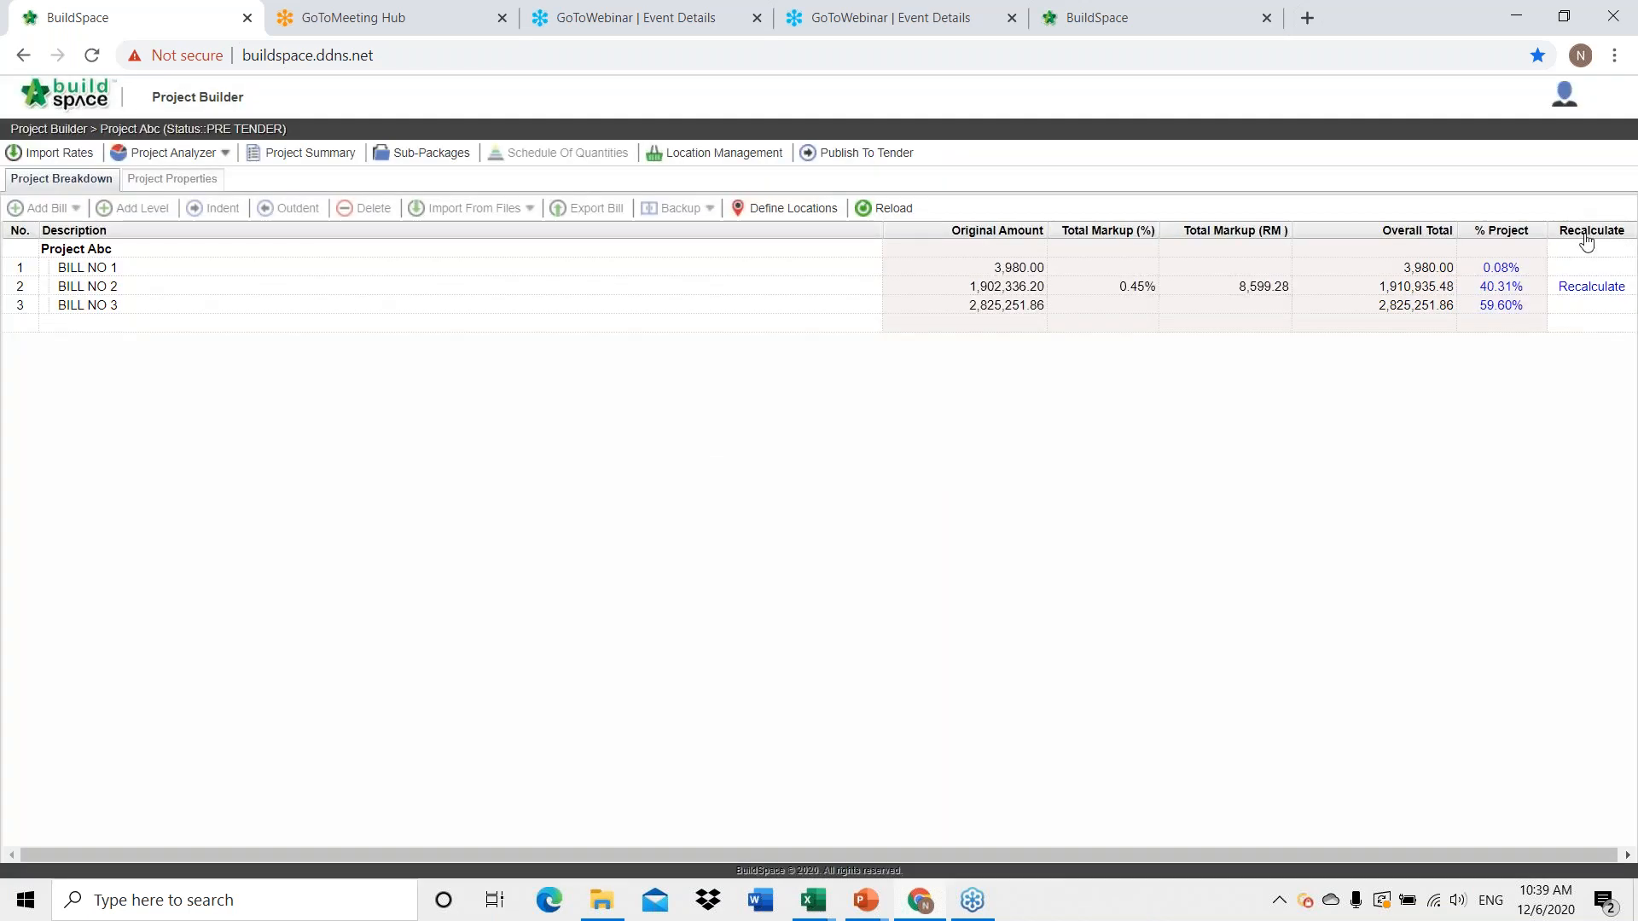
{"action": "left_click", "coordinate": [1596, 288]}
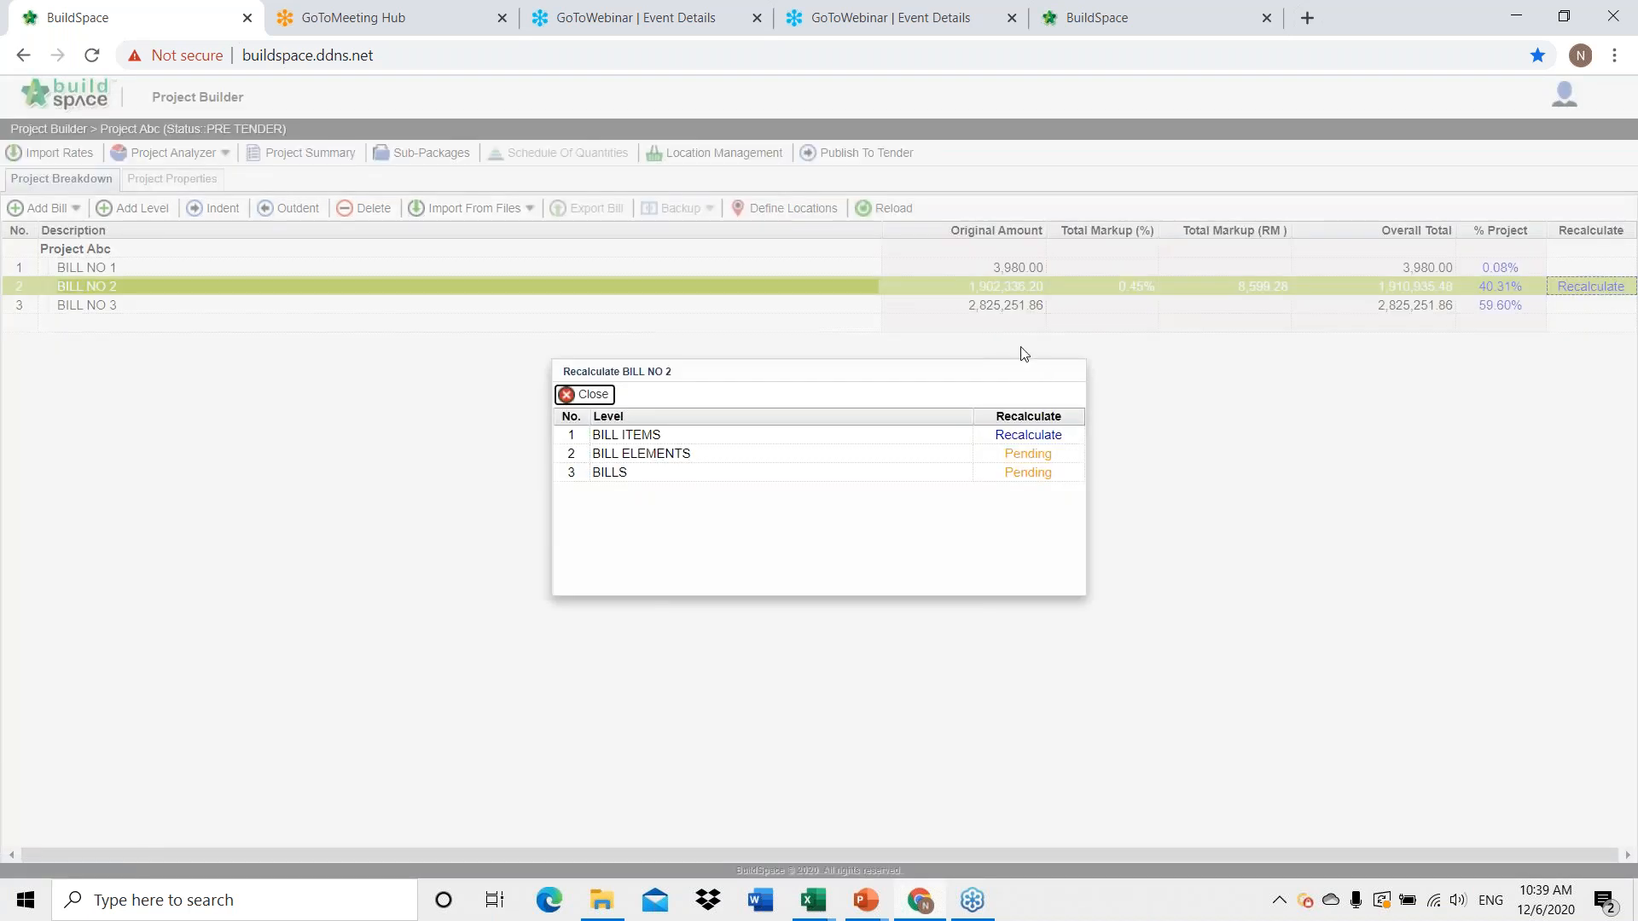
{"action": "left_click", "coordinate": [1026, 436]}
{"action": "left_click", "coordinate": [1026, 453]}
{"action": "left_click", "coordinate": [1026, 472]}
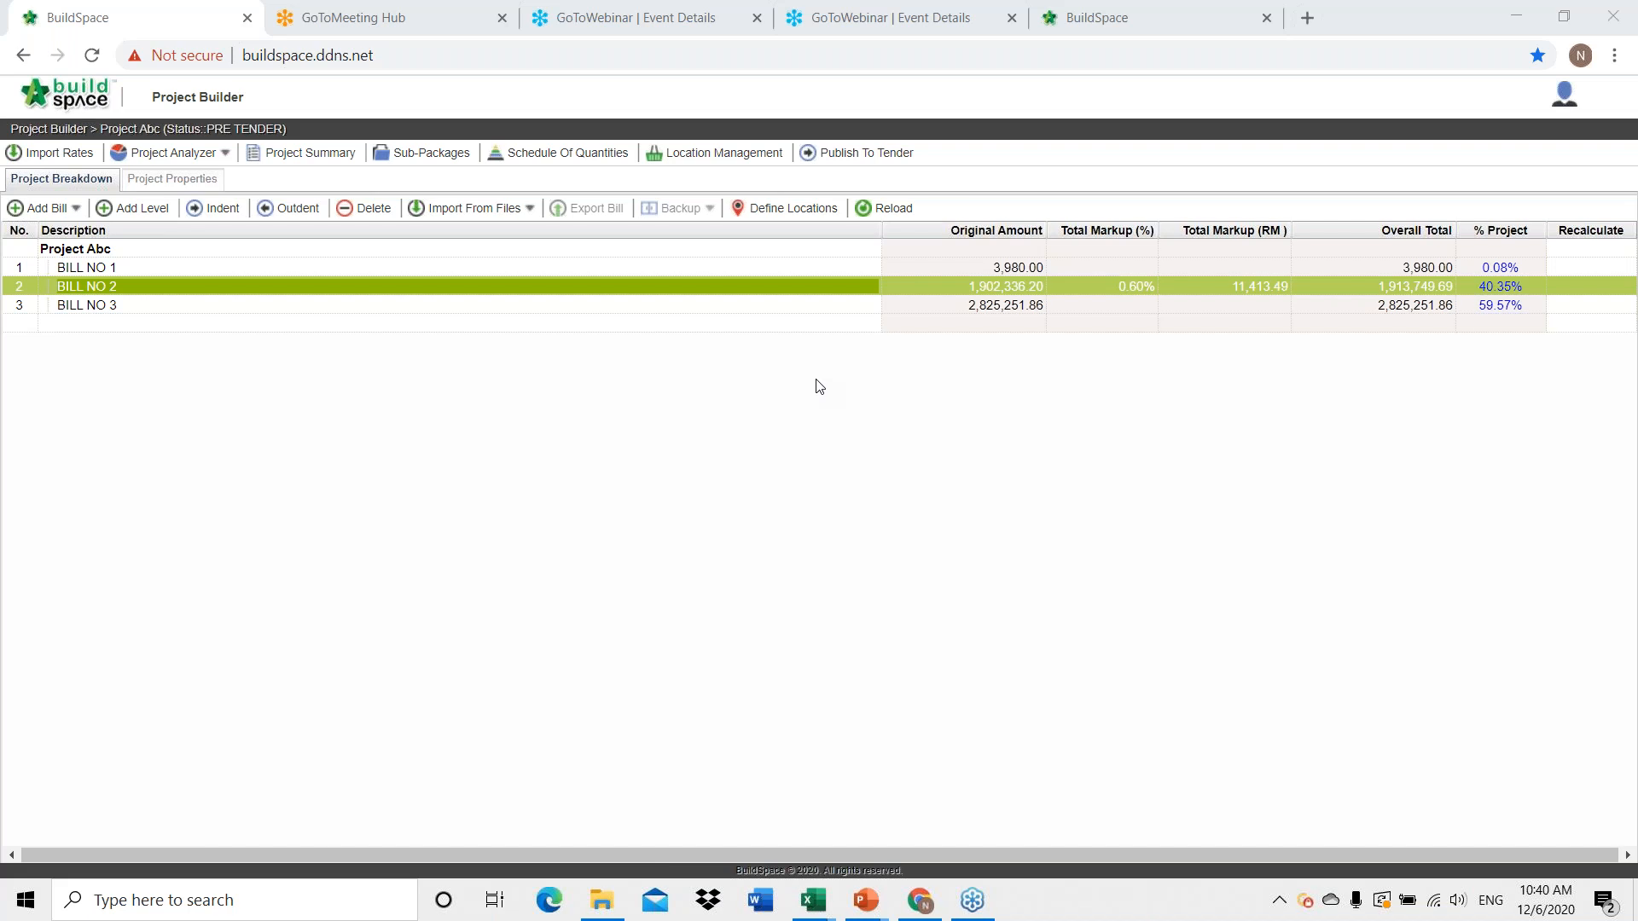
{"action": "key", "text": "alt+Tab"}
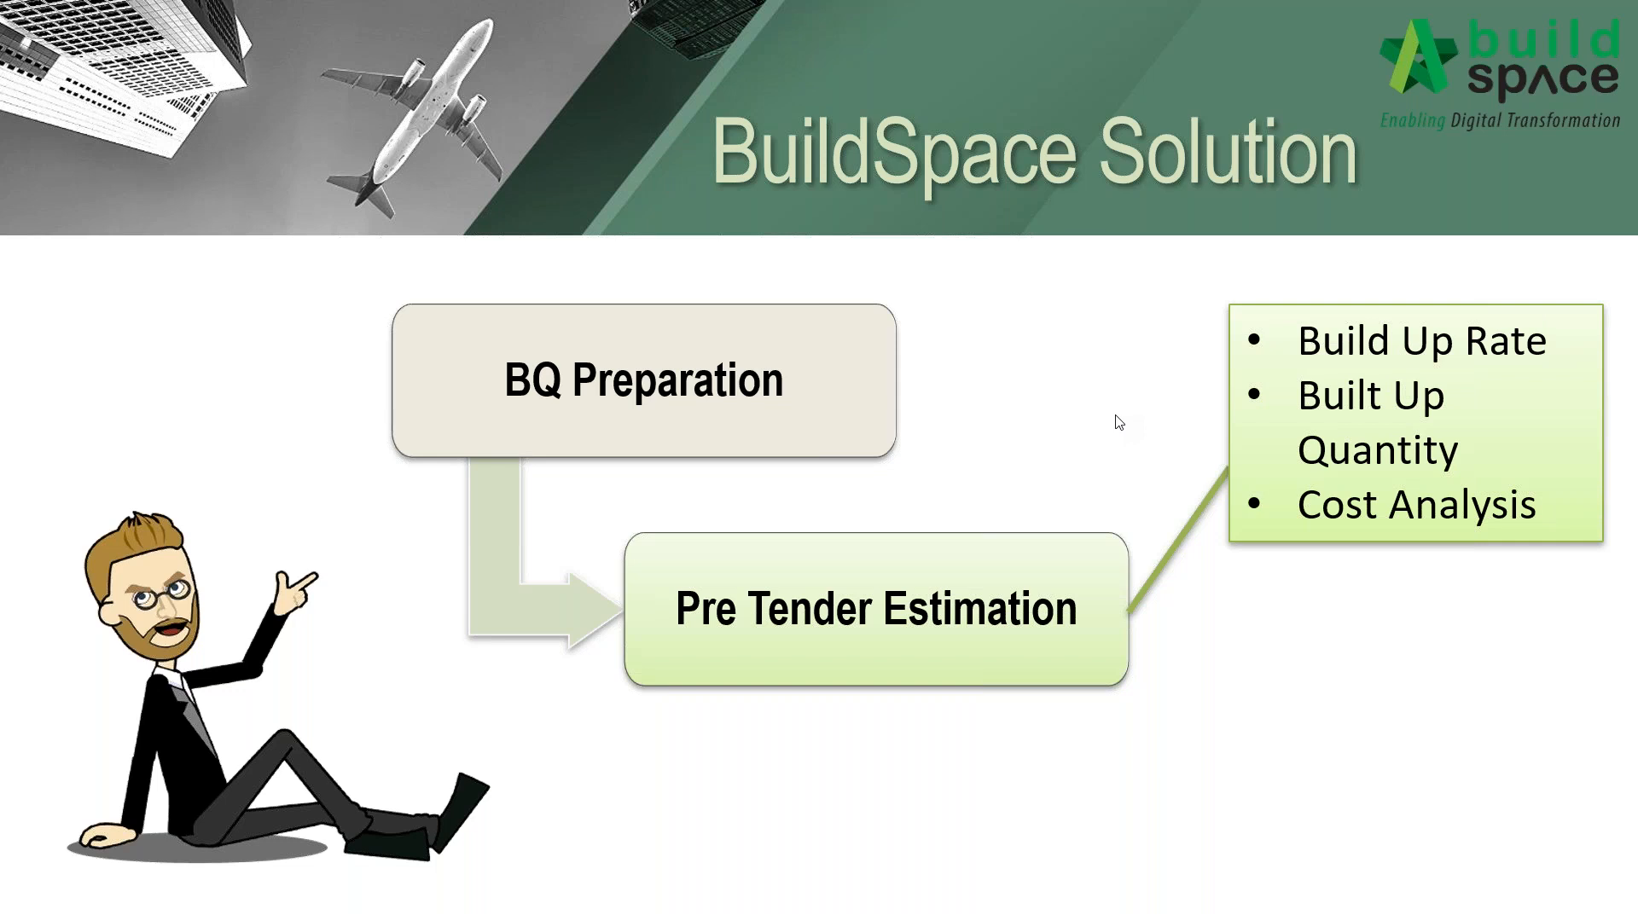
{"action": "left_click", "coordinate": [911, 494]}
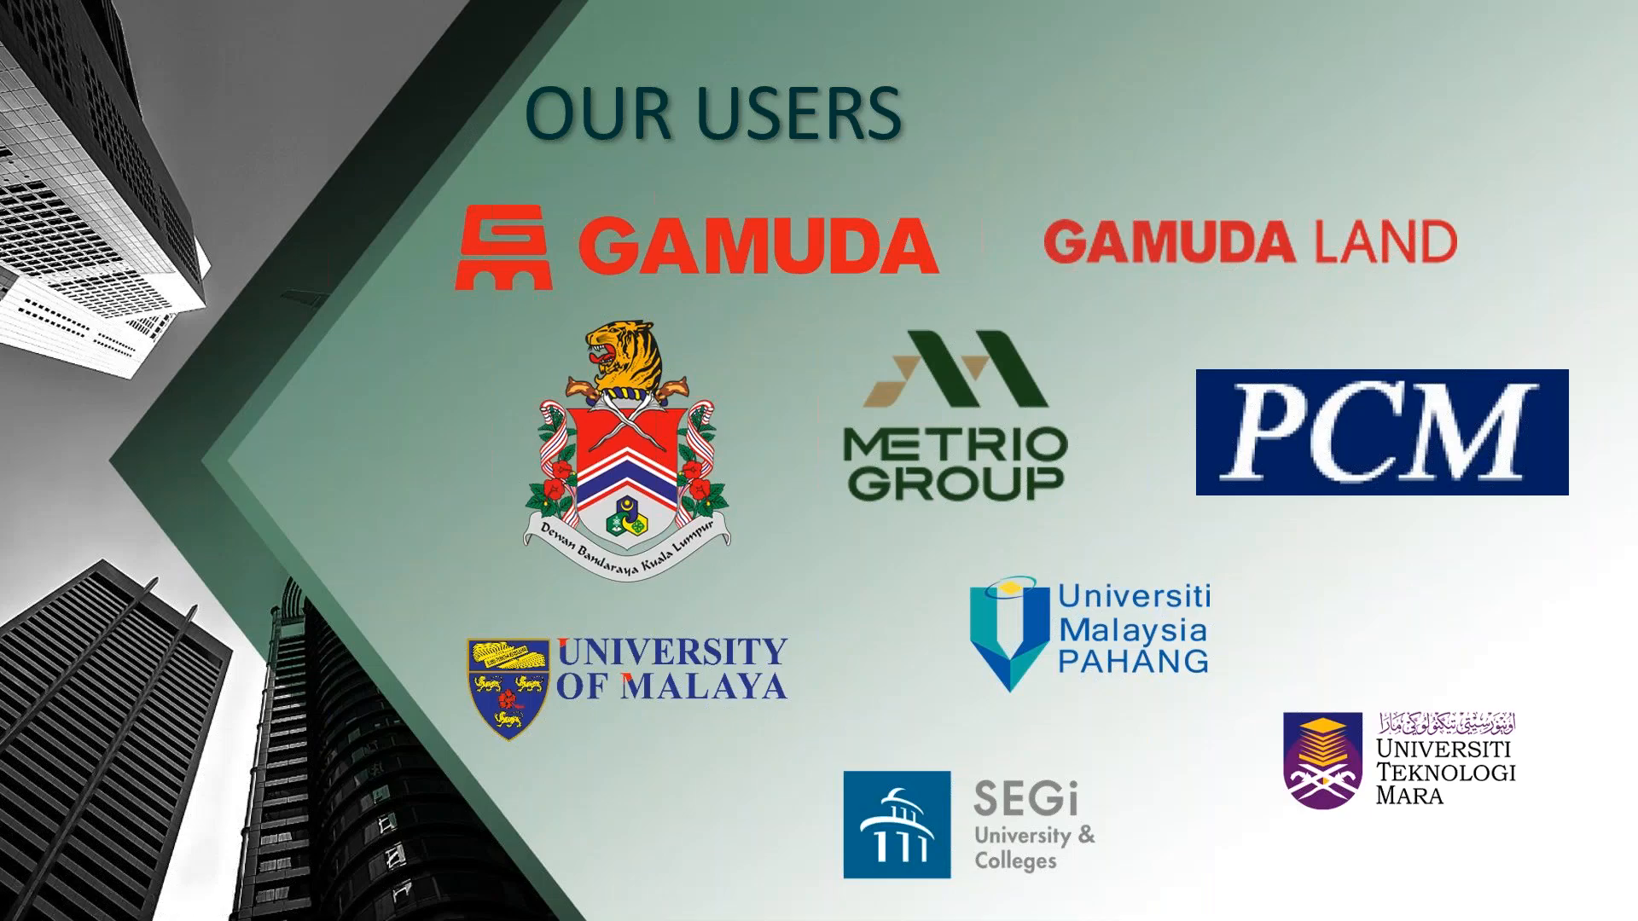